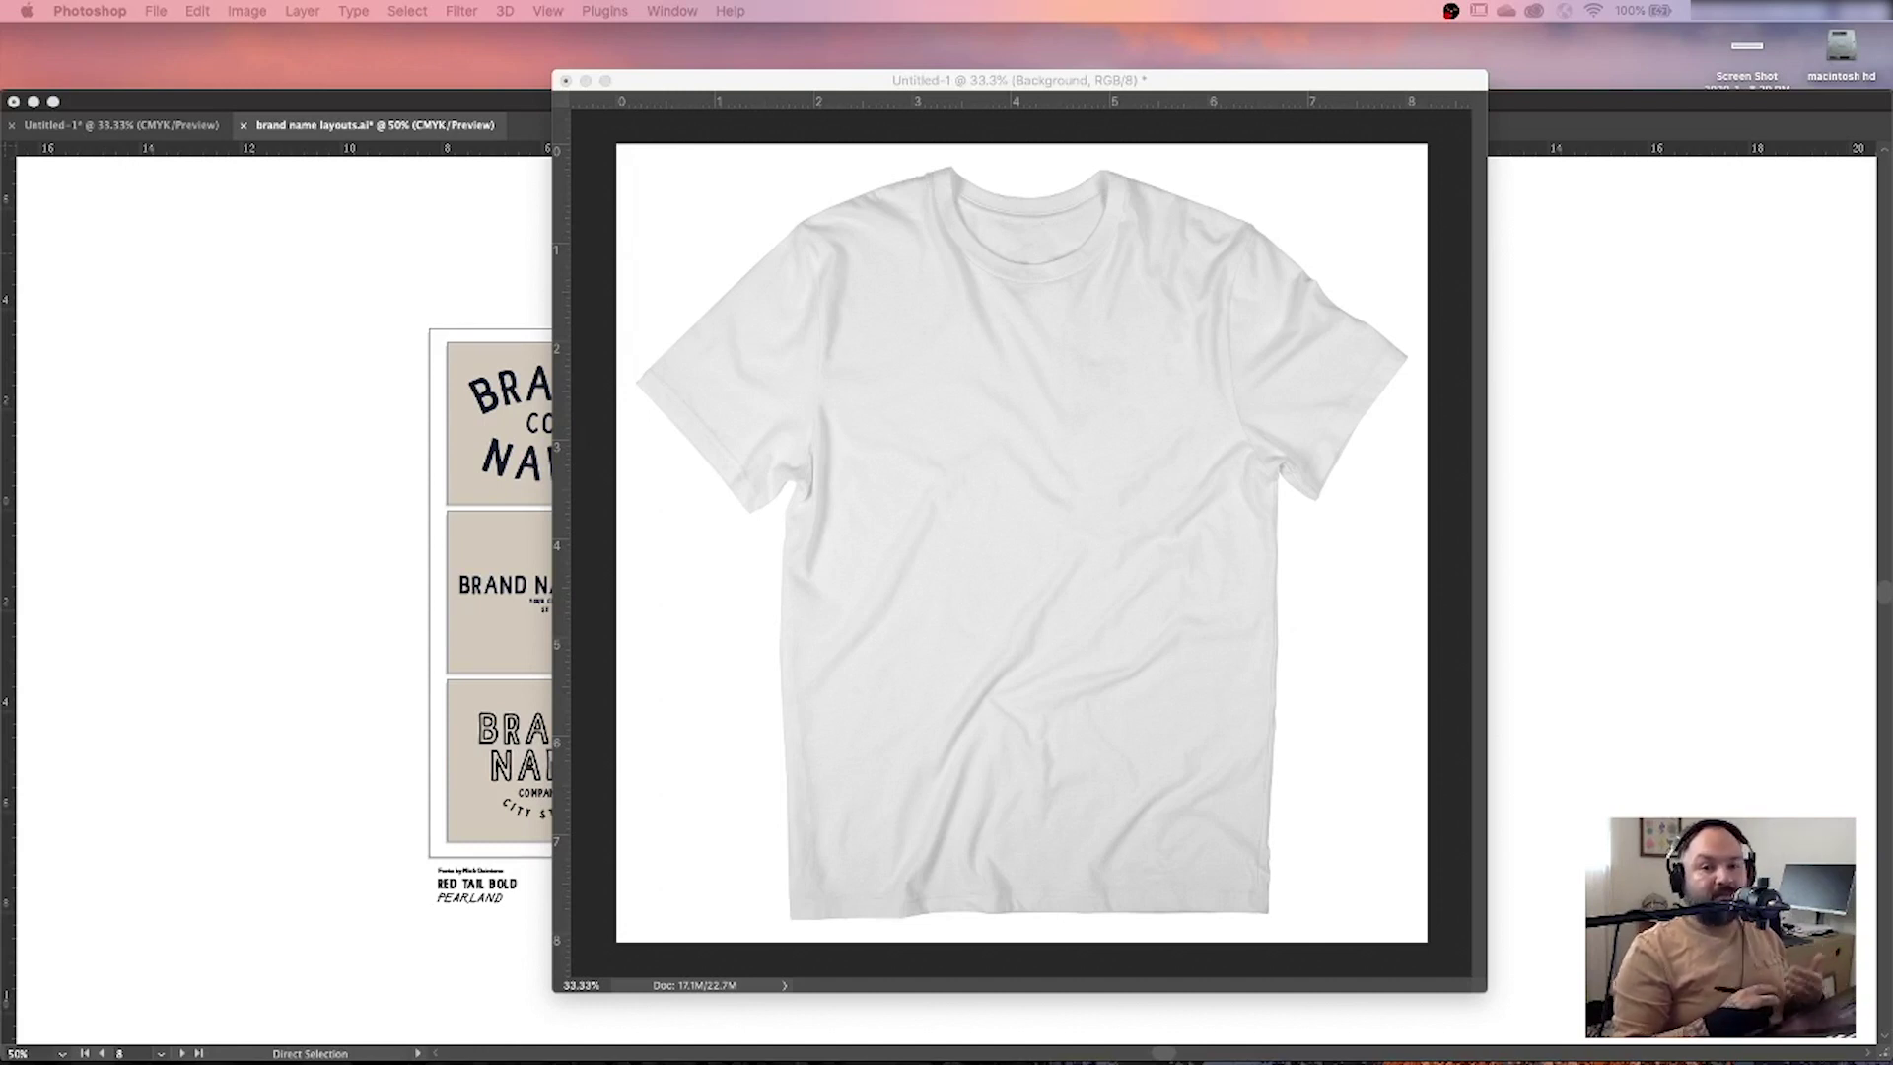
# Bring the hidden workspace panels back into view around the T-shirt document.
pyautogui.press('Tab')
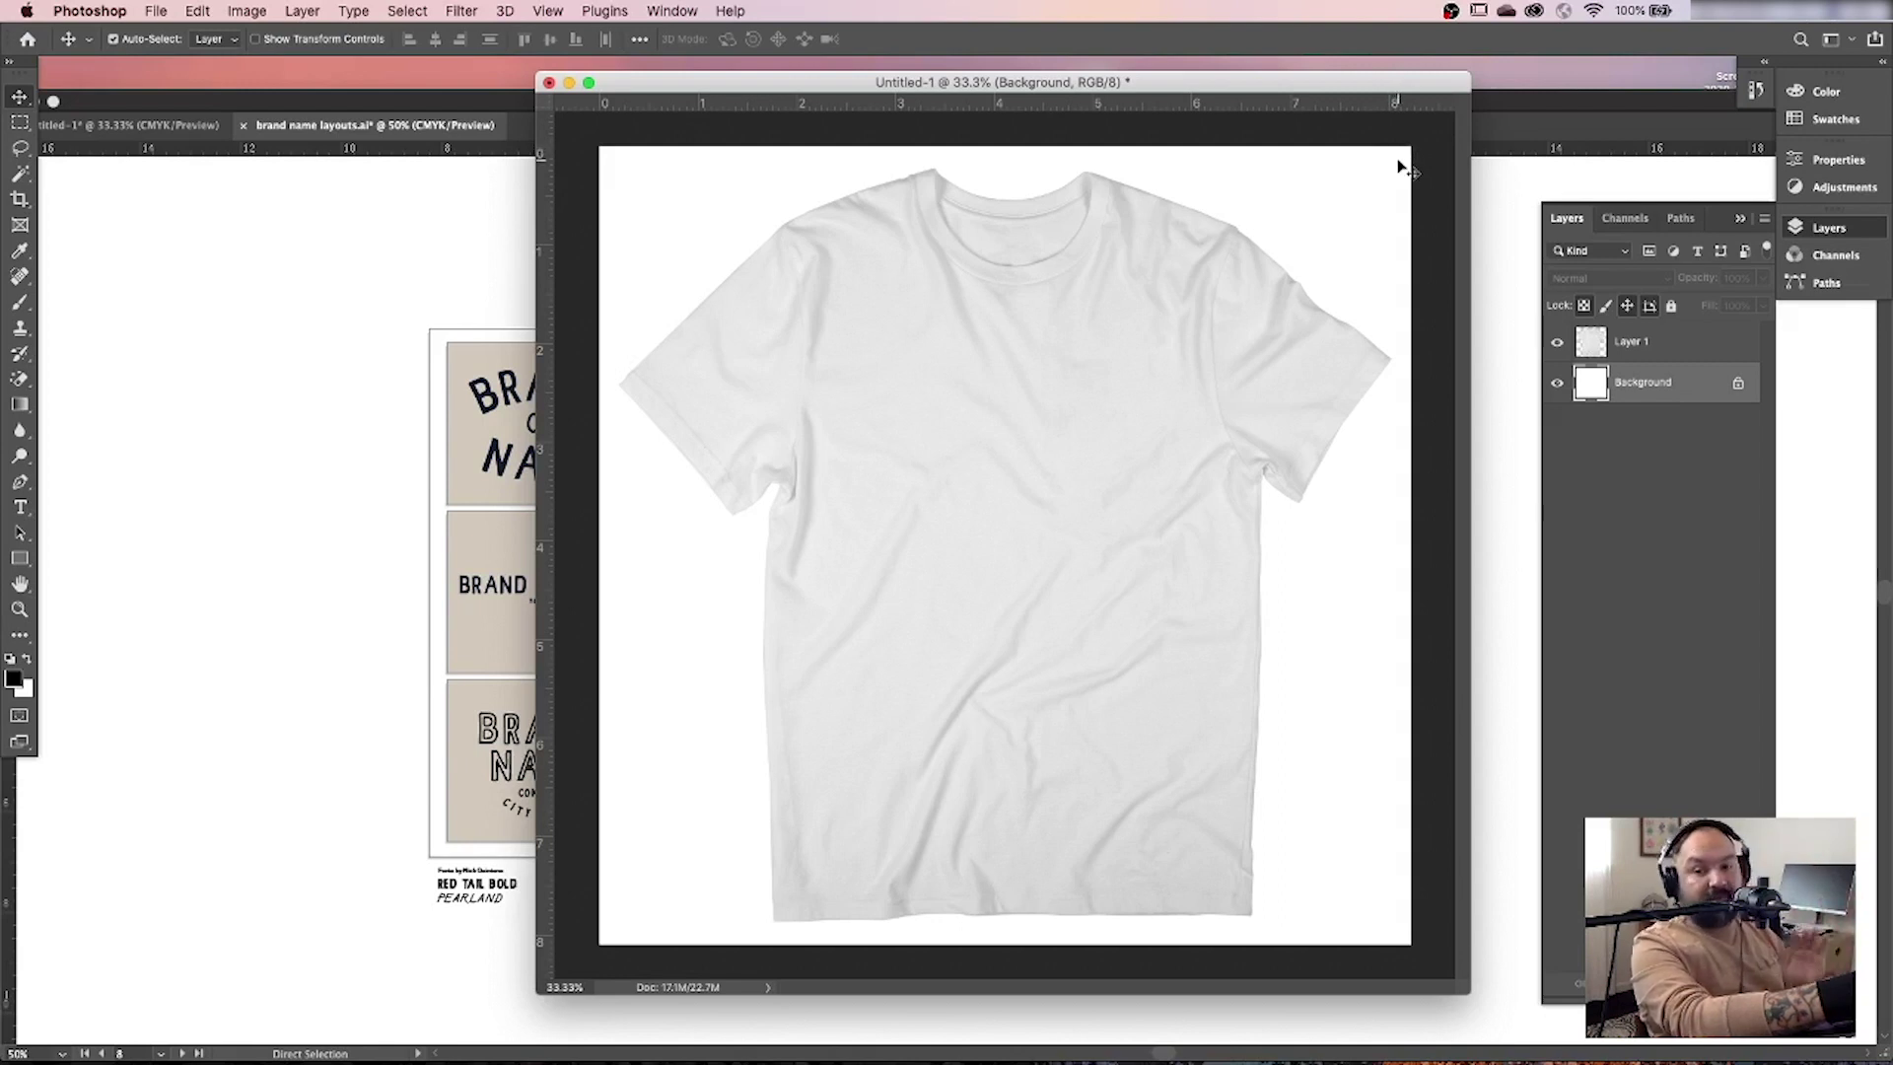
# Reposition the T-shirt document window, make Layer 1 active, and switch to Illustrator.
pyautogui.moveTo(1438, 87); pyautogui.dragTo(1478, 85)
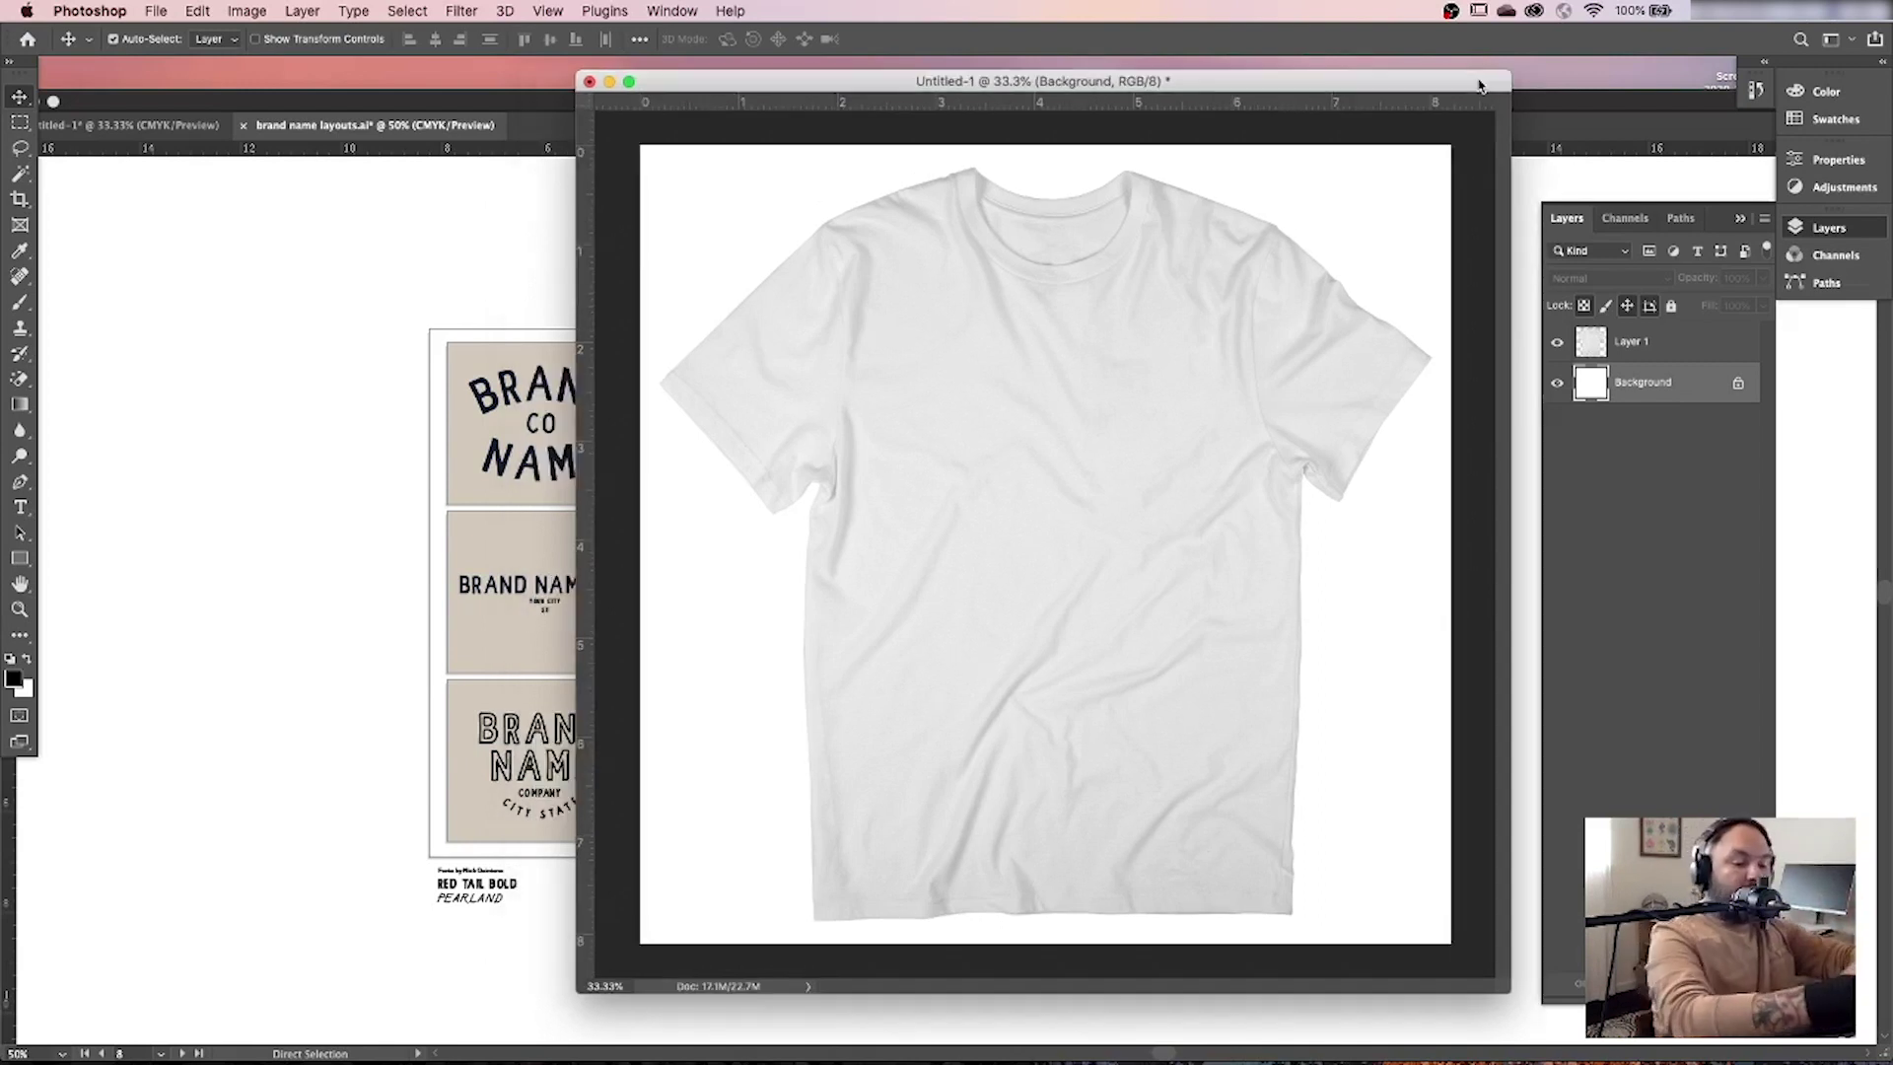
pyautogui.click(1660, 342)
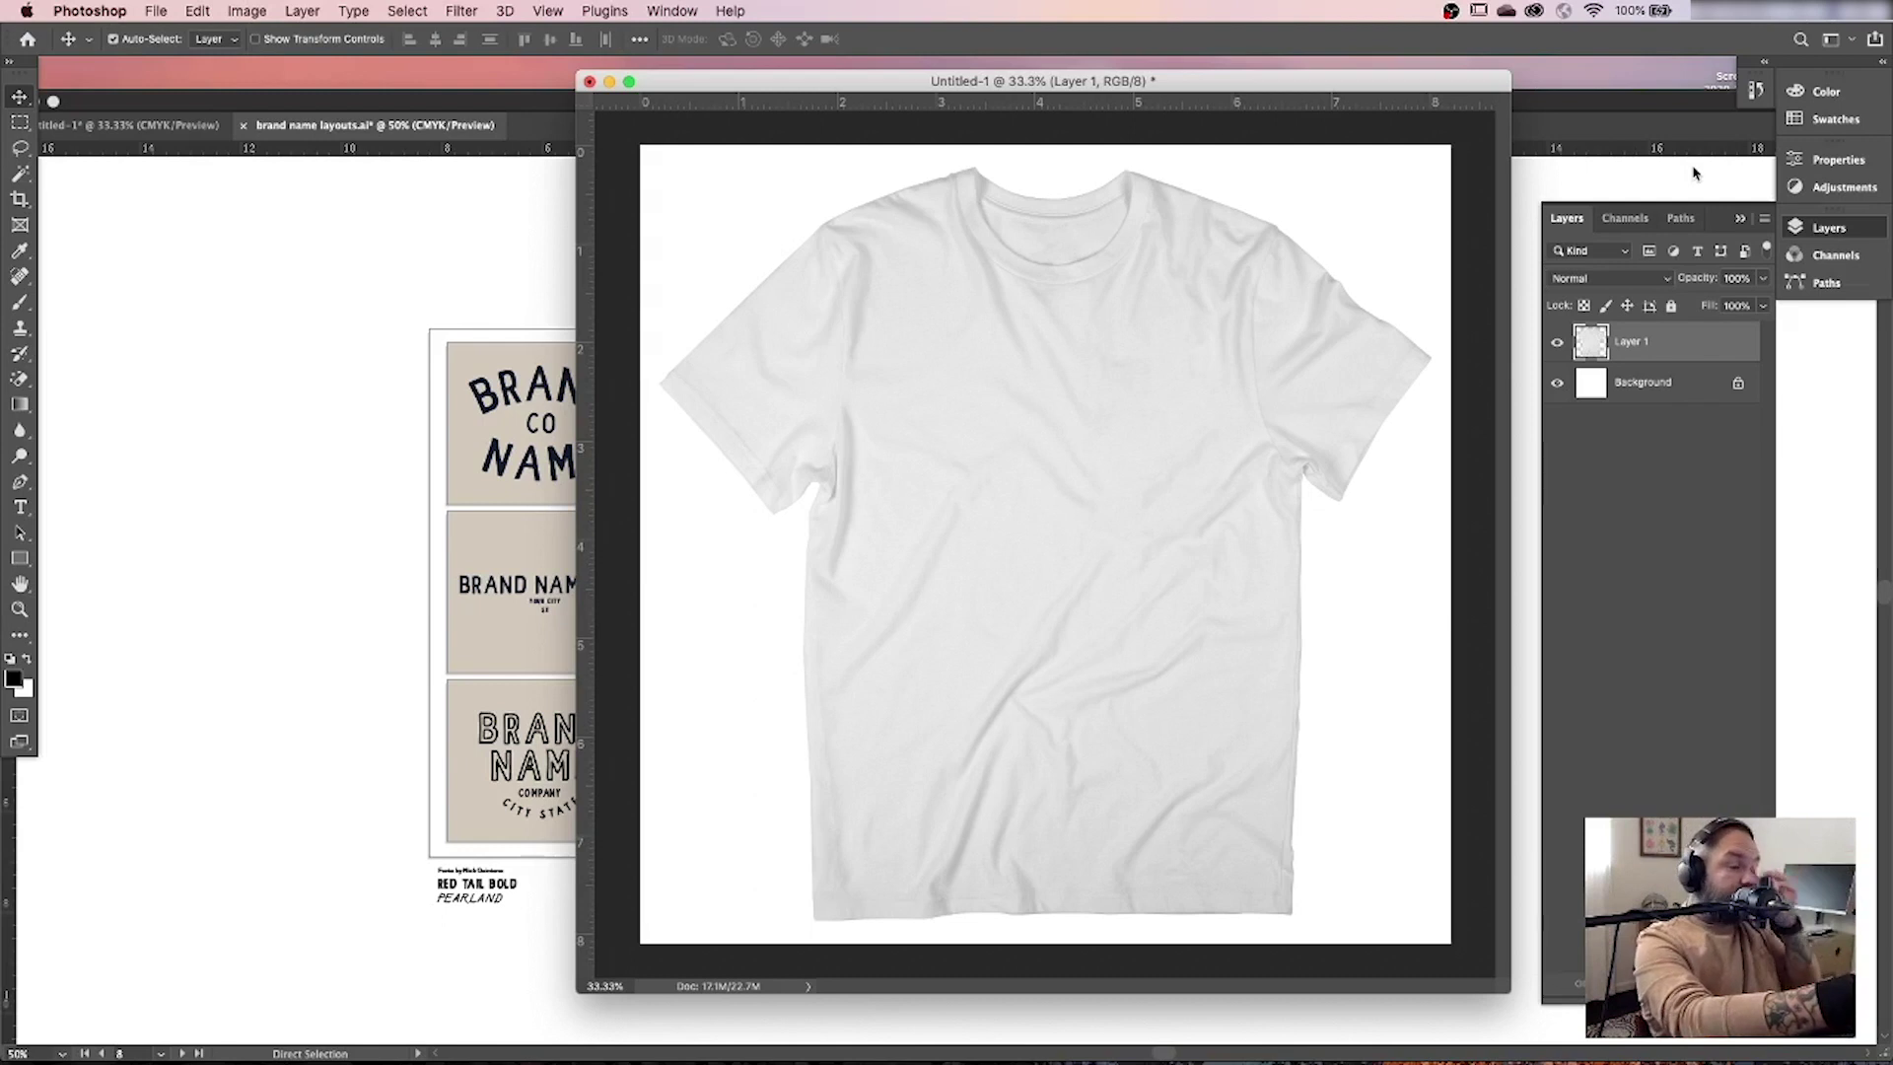
pyautogui.moveTo(1458, 88); pyautogui.dragTo(1446, 90)
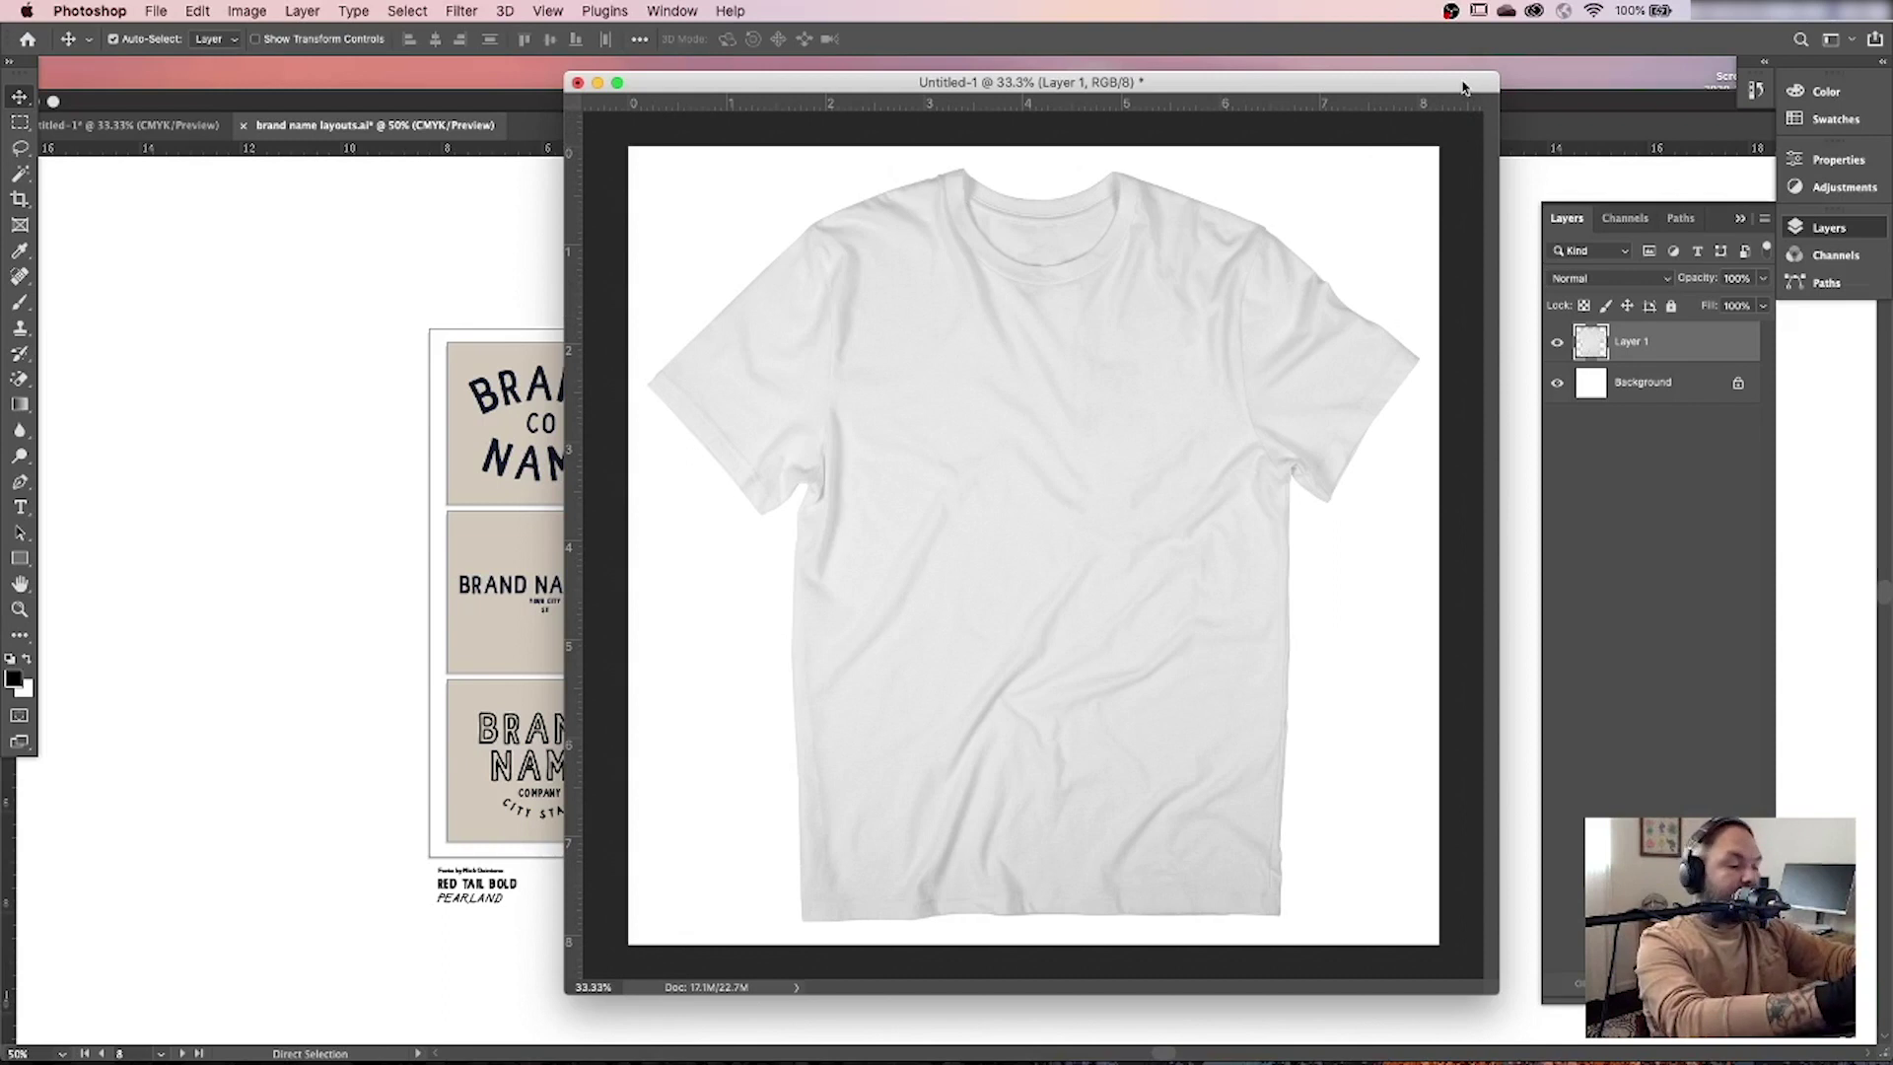
pyautogui.press('super+Tab')
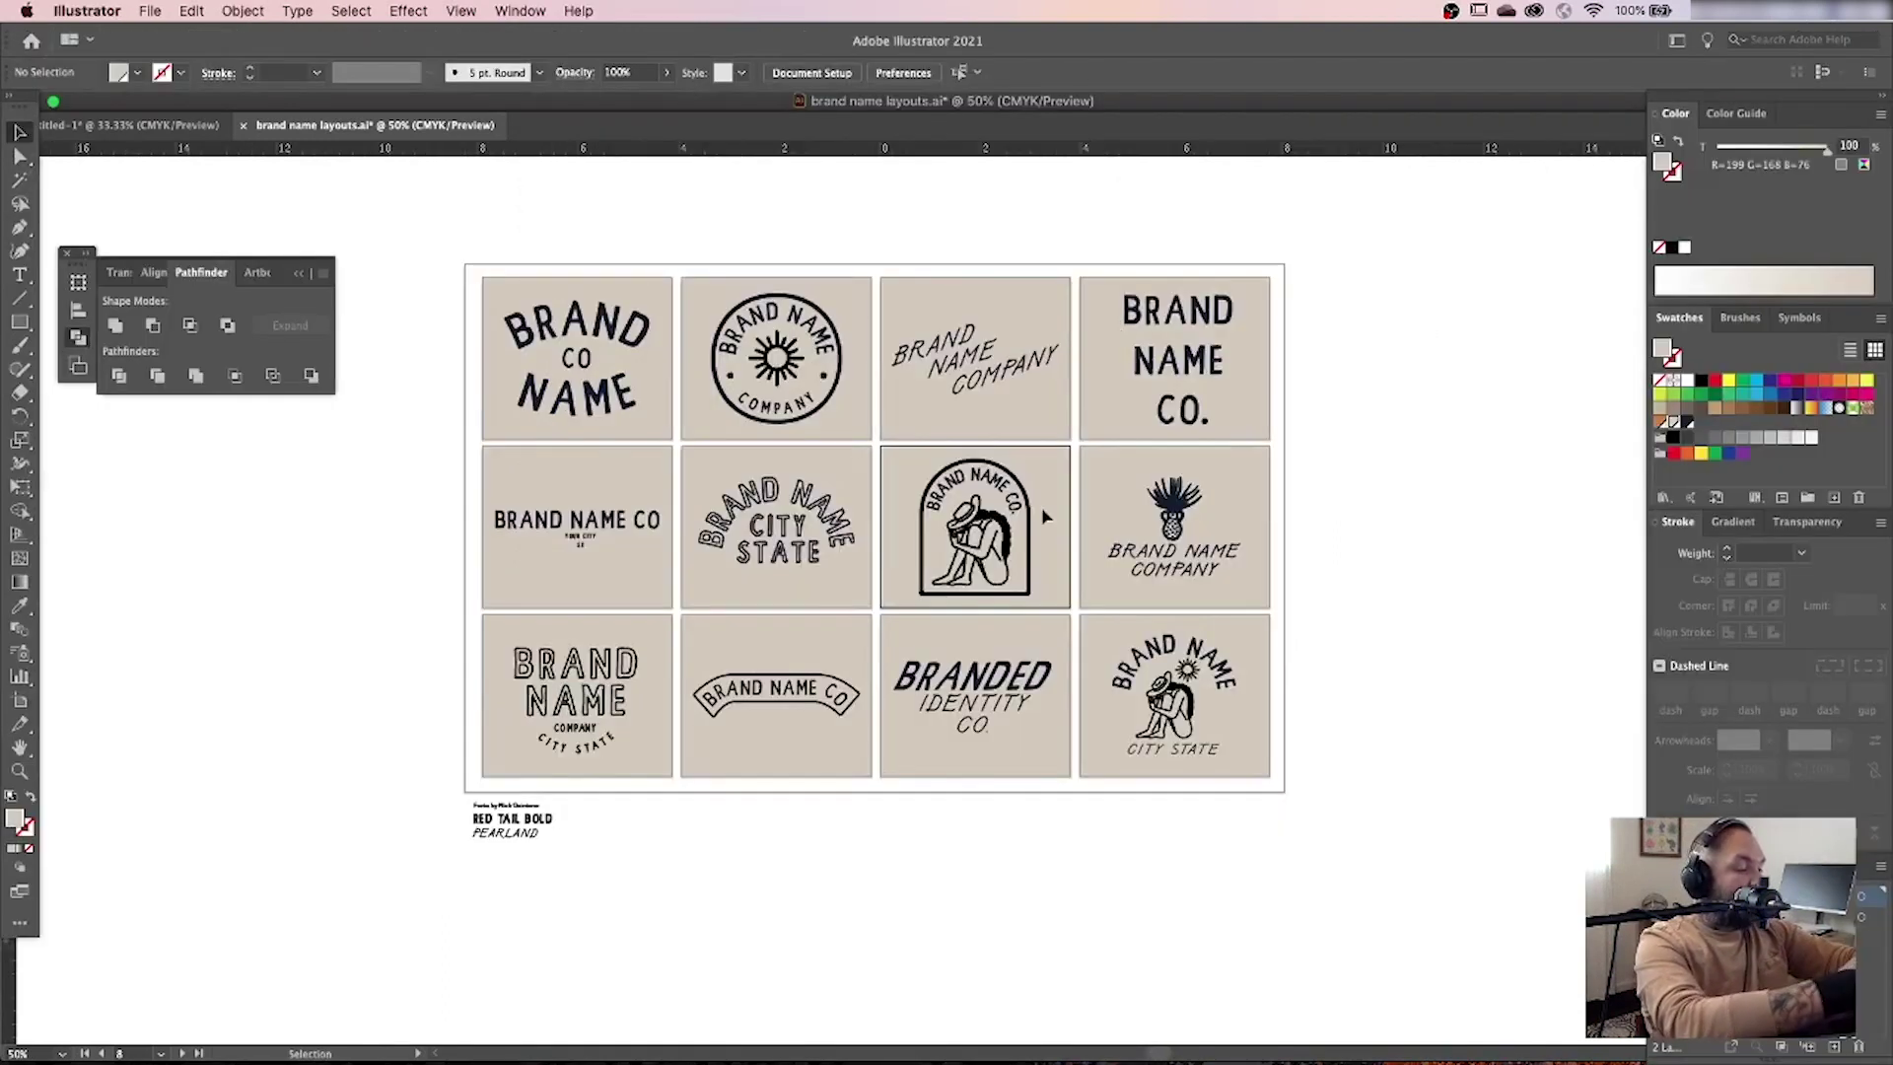
# Duplicate the seated-figure badge to the right of the artboard and zoom in on the copy.
pyautogui.hscroll(2, 951, 459)
pyautogui.moveTo(948, 460); pyautogui.dragTo(1366, 473)
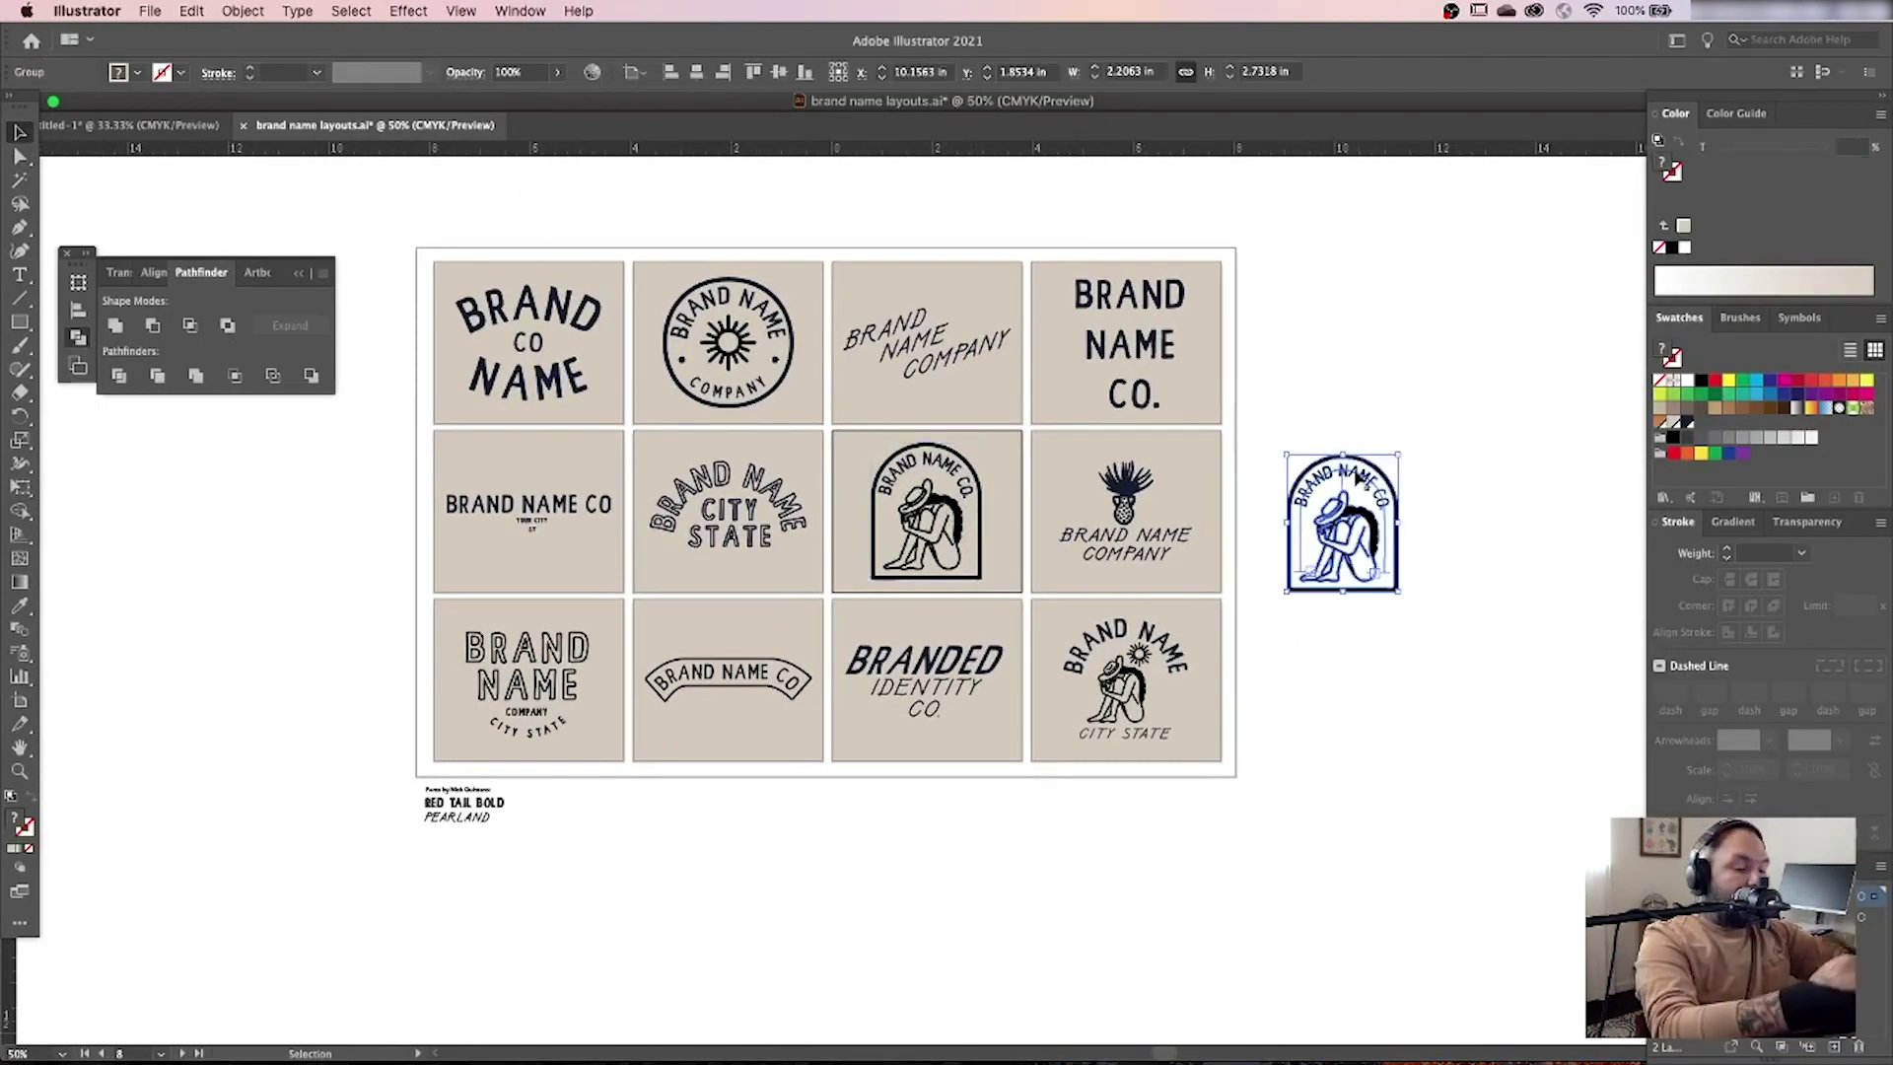
pyautogui.moveTo(1233, 552); pyautogui.dragTo(1463, 451)
pyautogui.press('v')
pyautogui.hscroll(-3, 1233, 431)
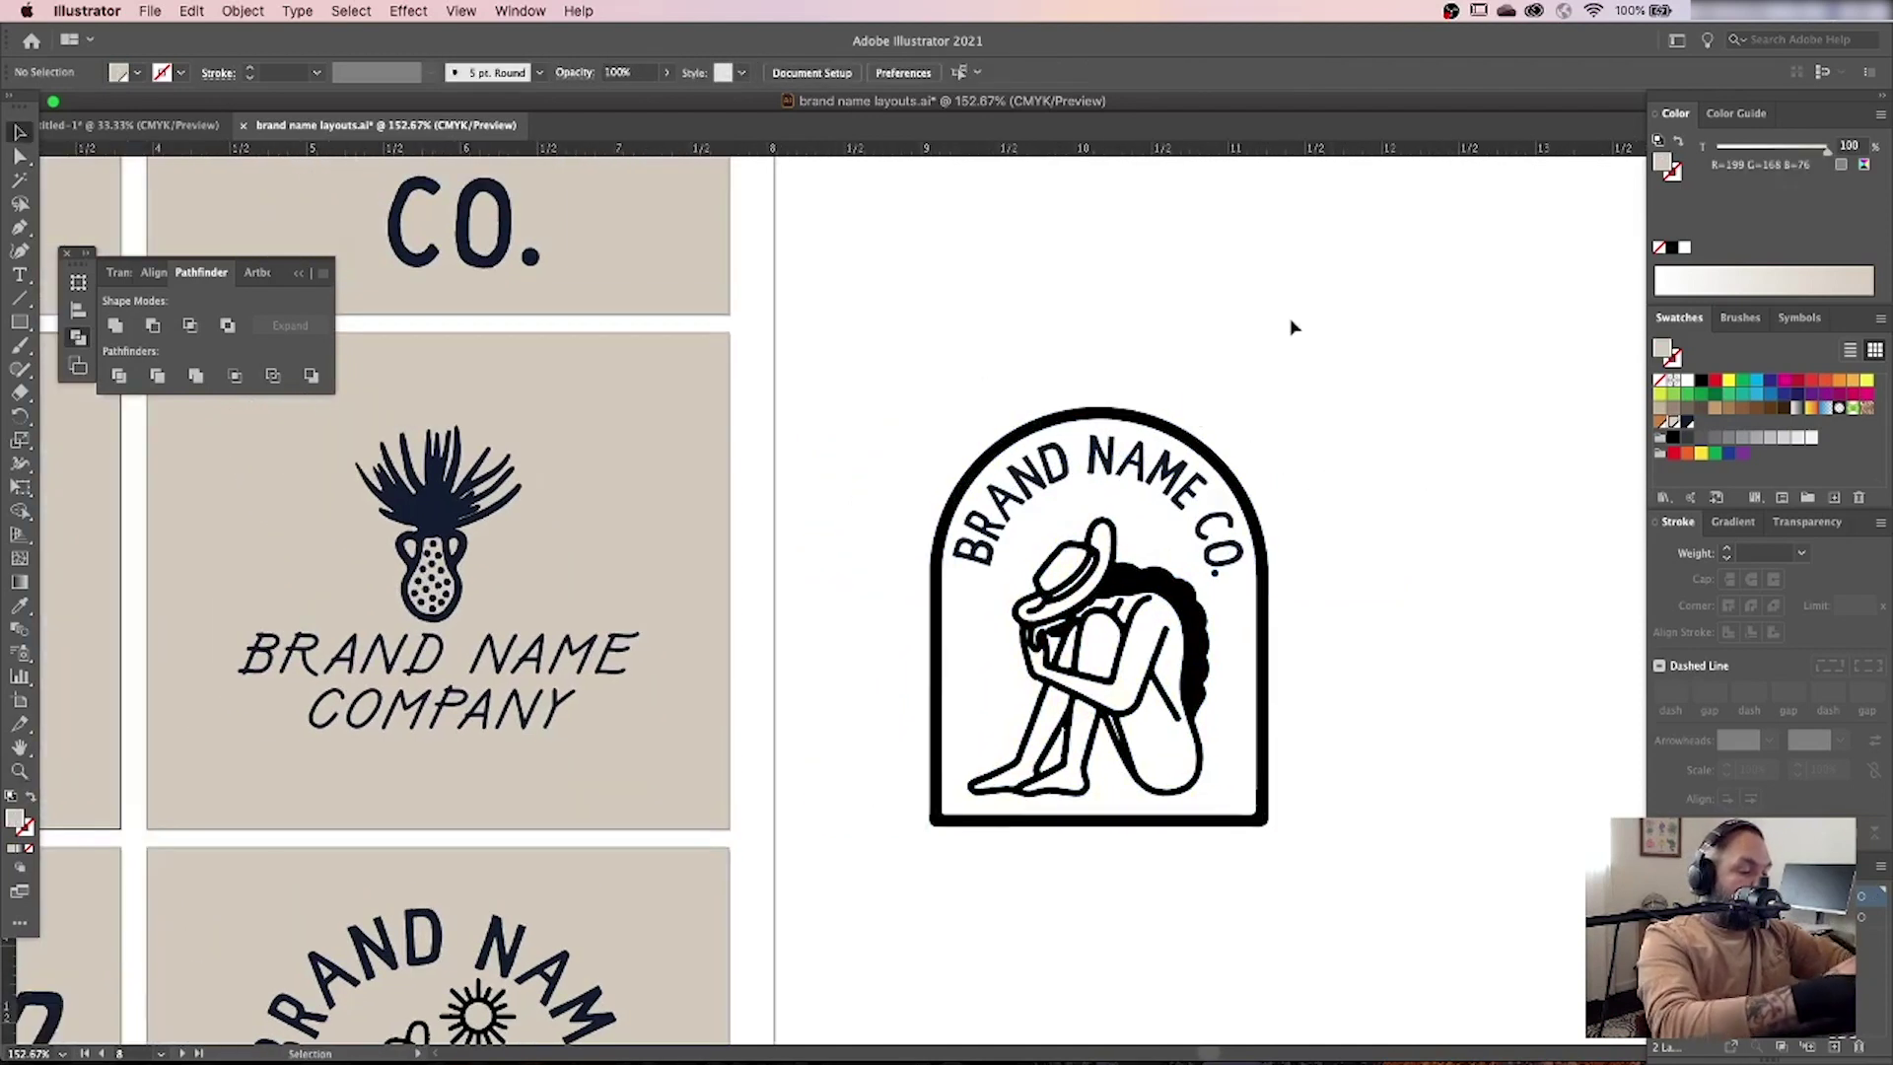
pyautogui.press('z')
pyautogui.moveTo(1305, 317); pyautogui.dragTo(892, 873)
pyautogui.moveTo(1335, 435); pyautogui.dragTo(1400, 322)
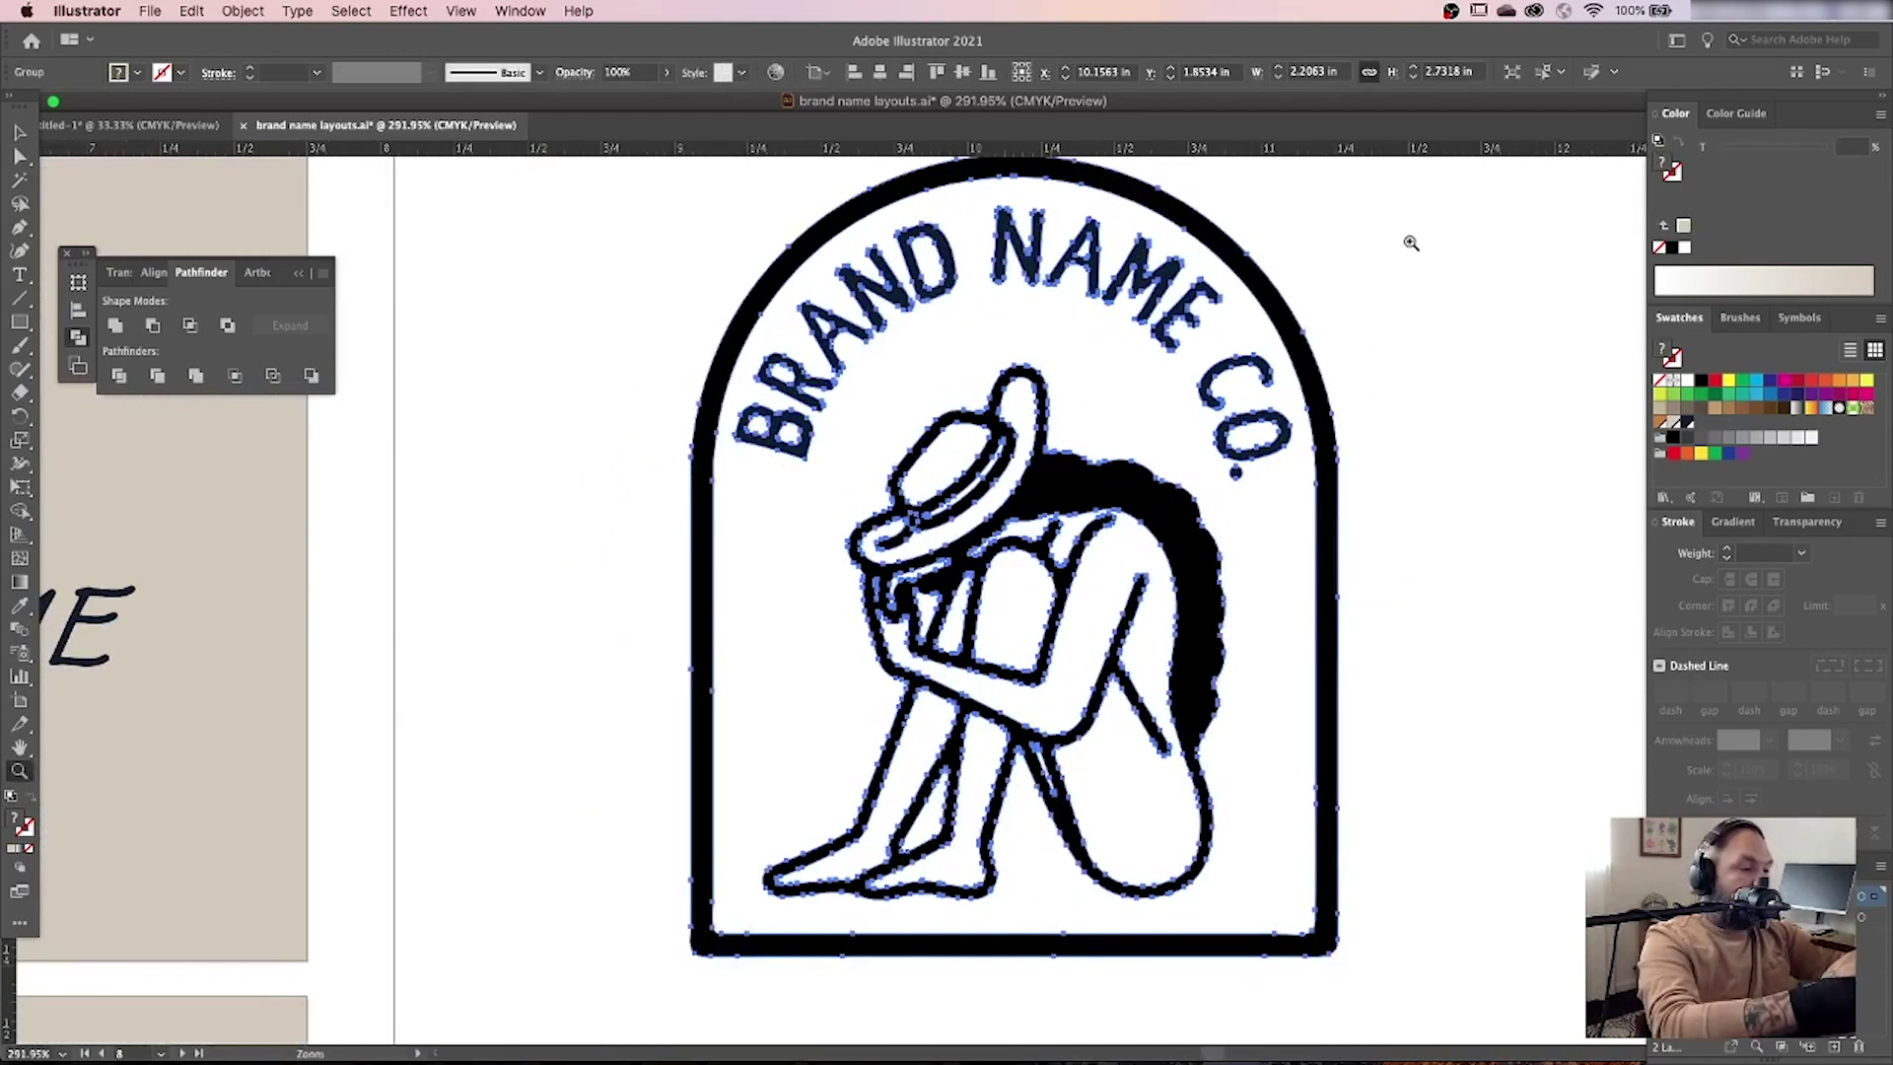
# Paint the badge copy's background orange with Live Paint Bucket.
pyautogui.press('k')
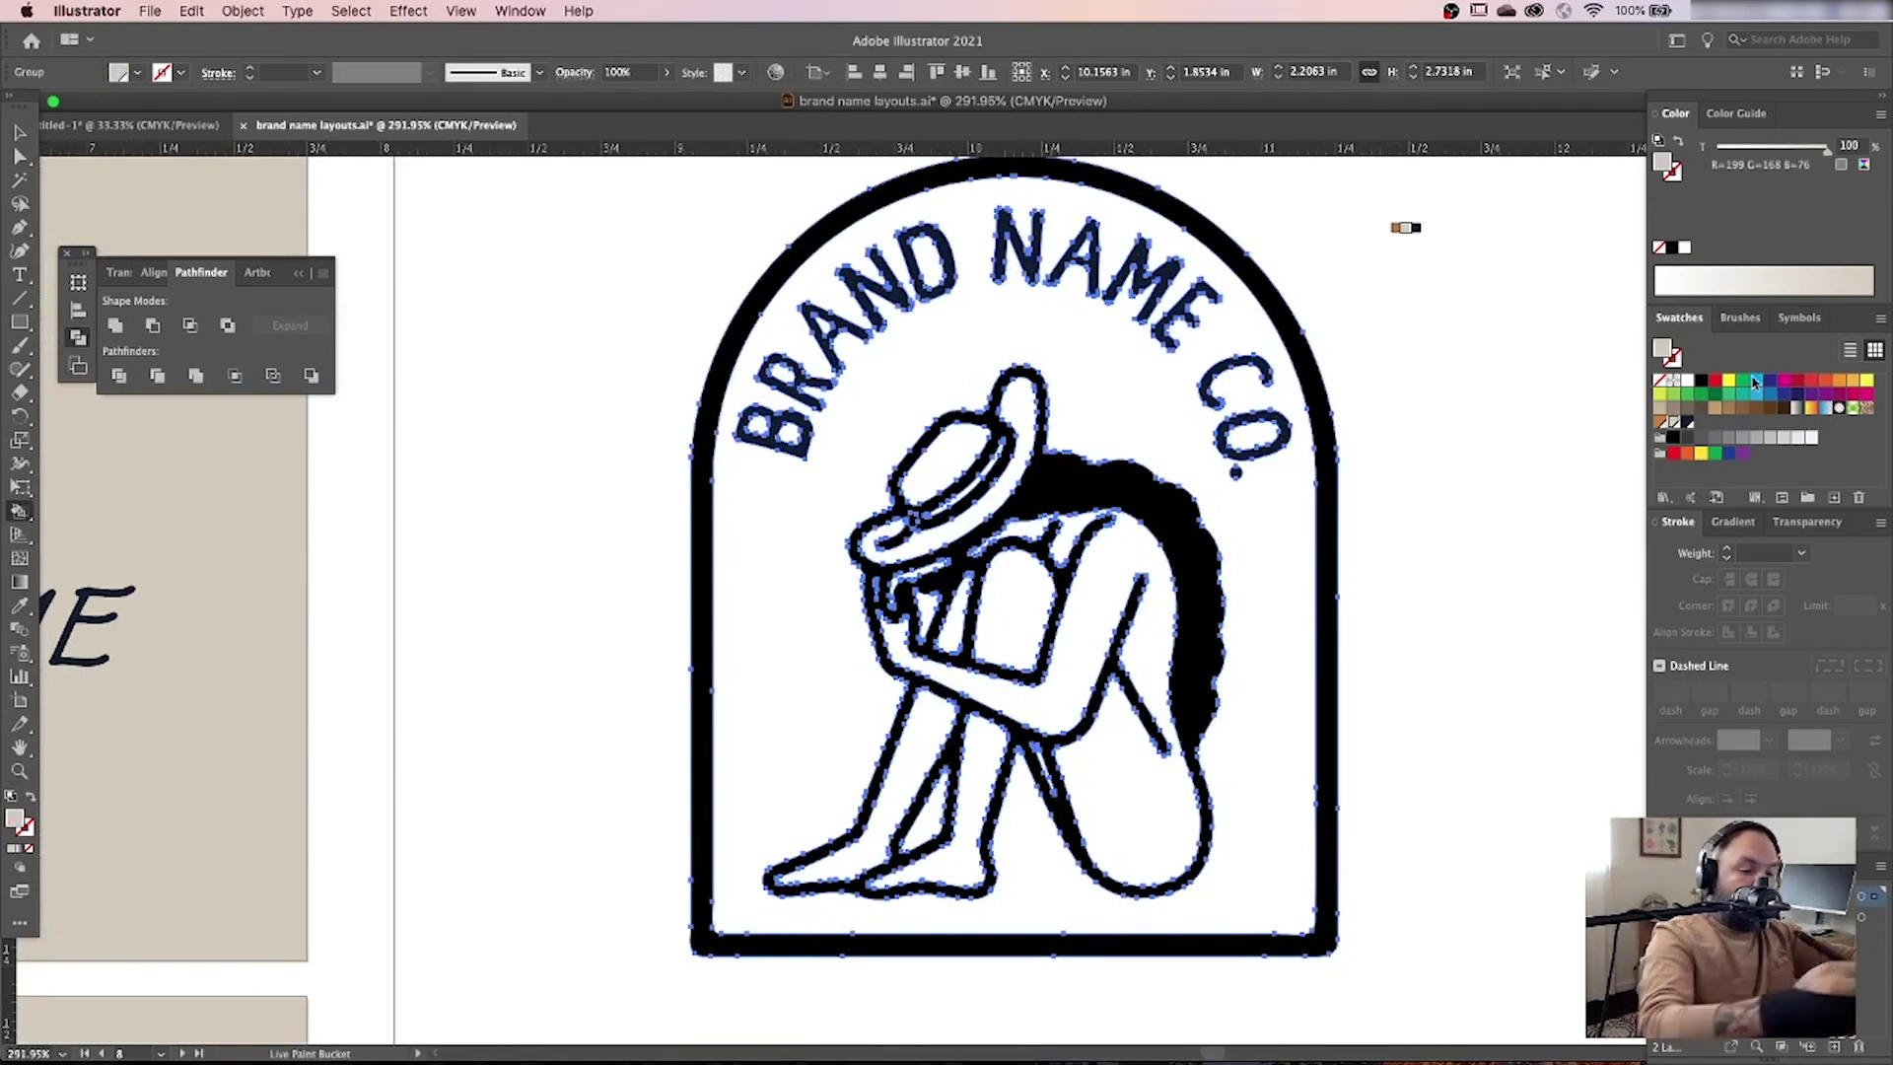
pyautogui.press('Right')
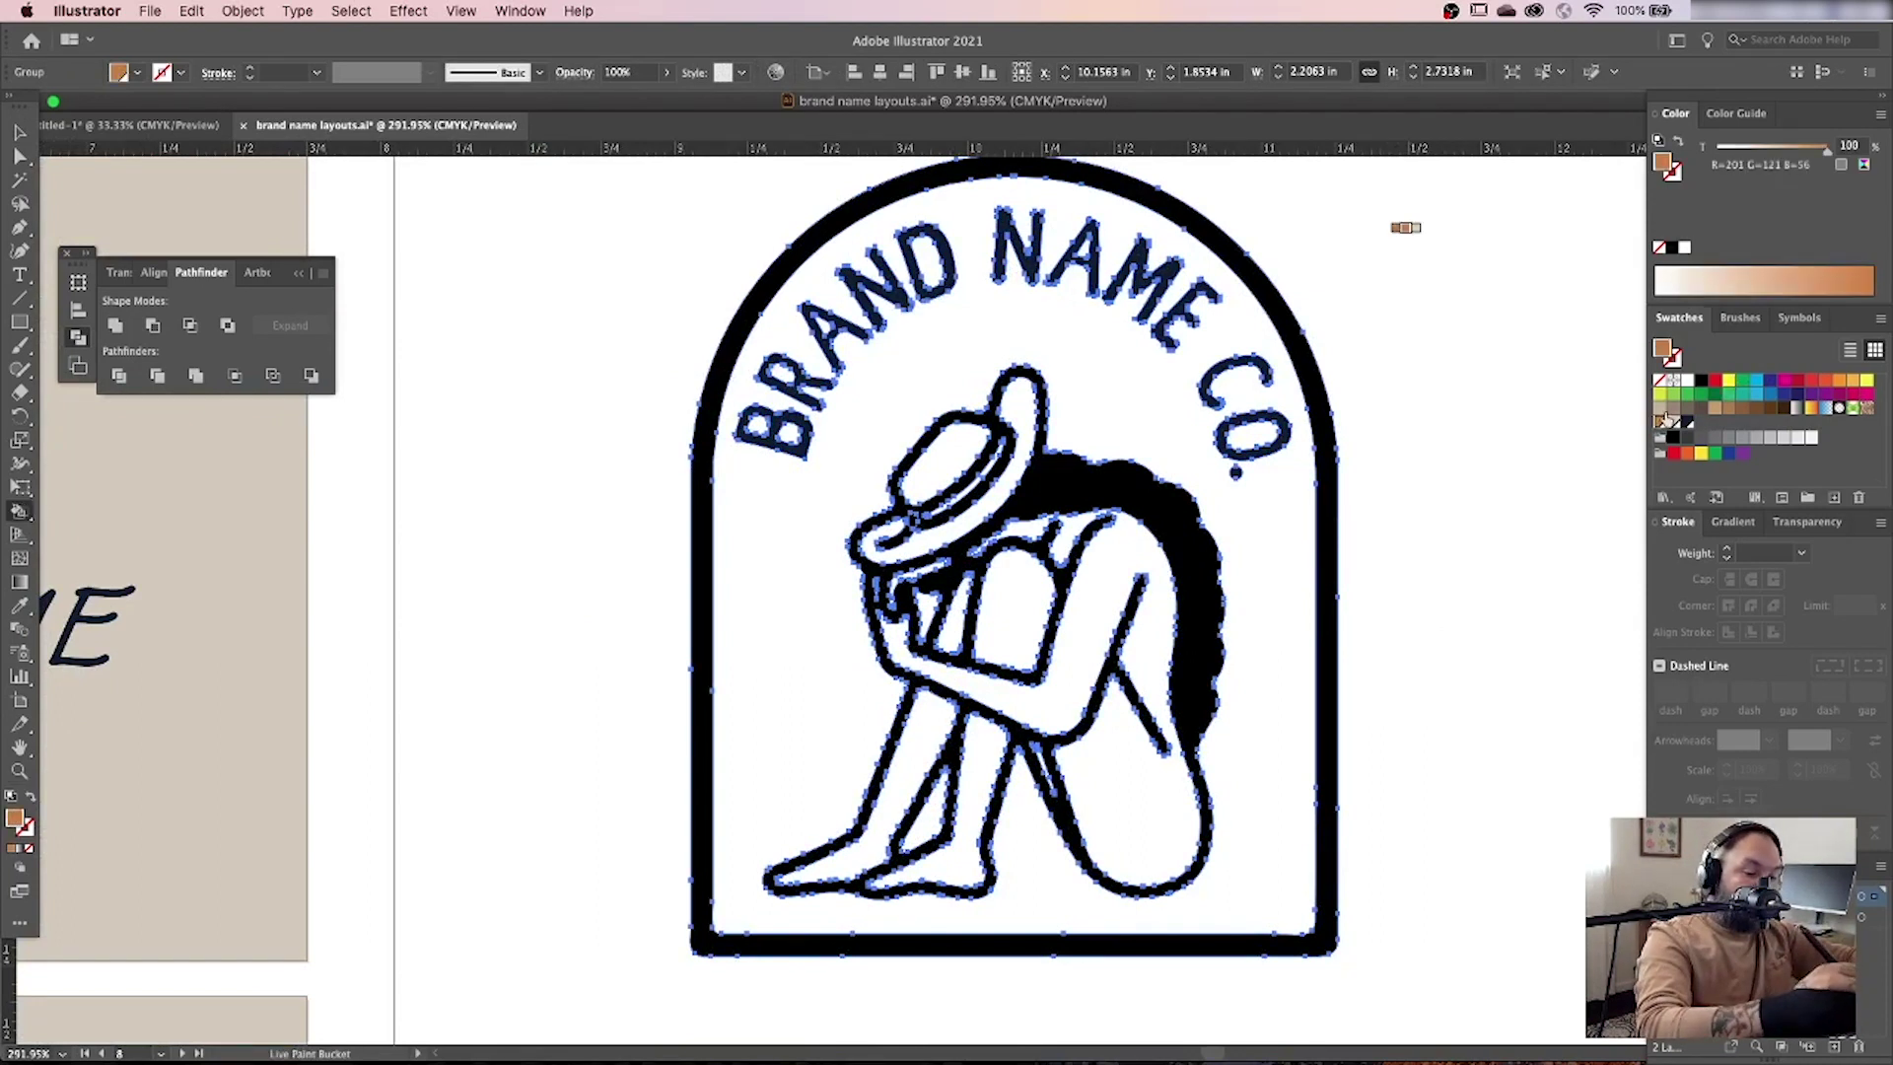
pyautogui.click(1252, 493)
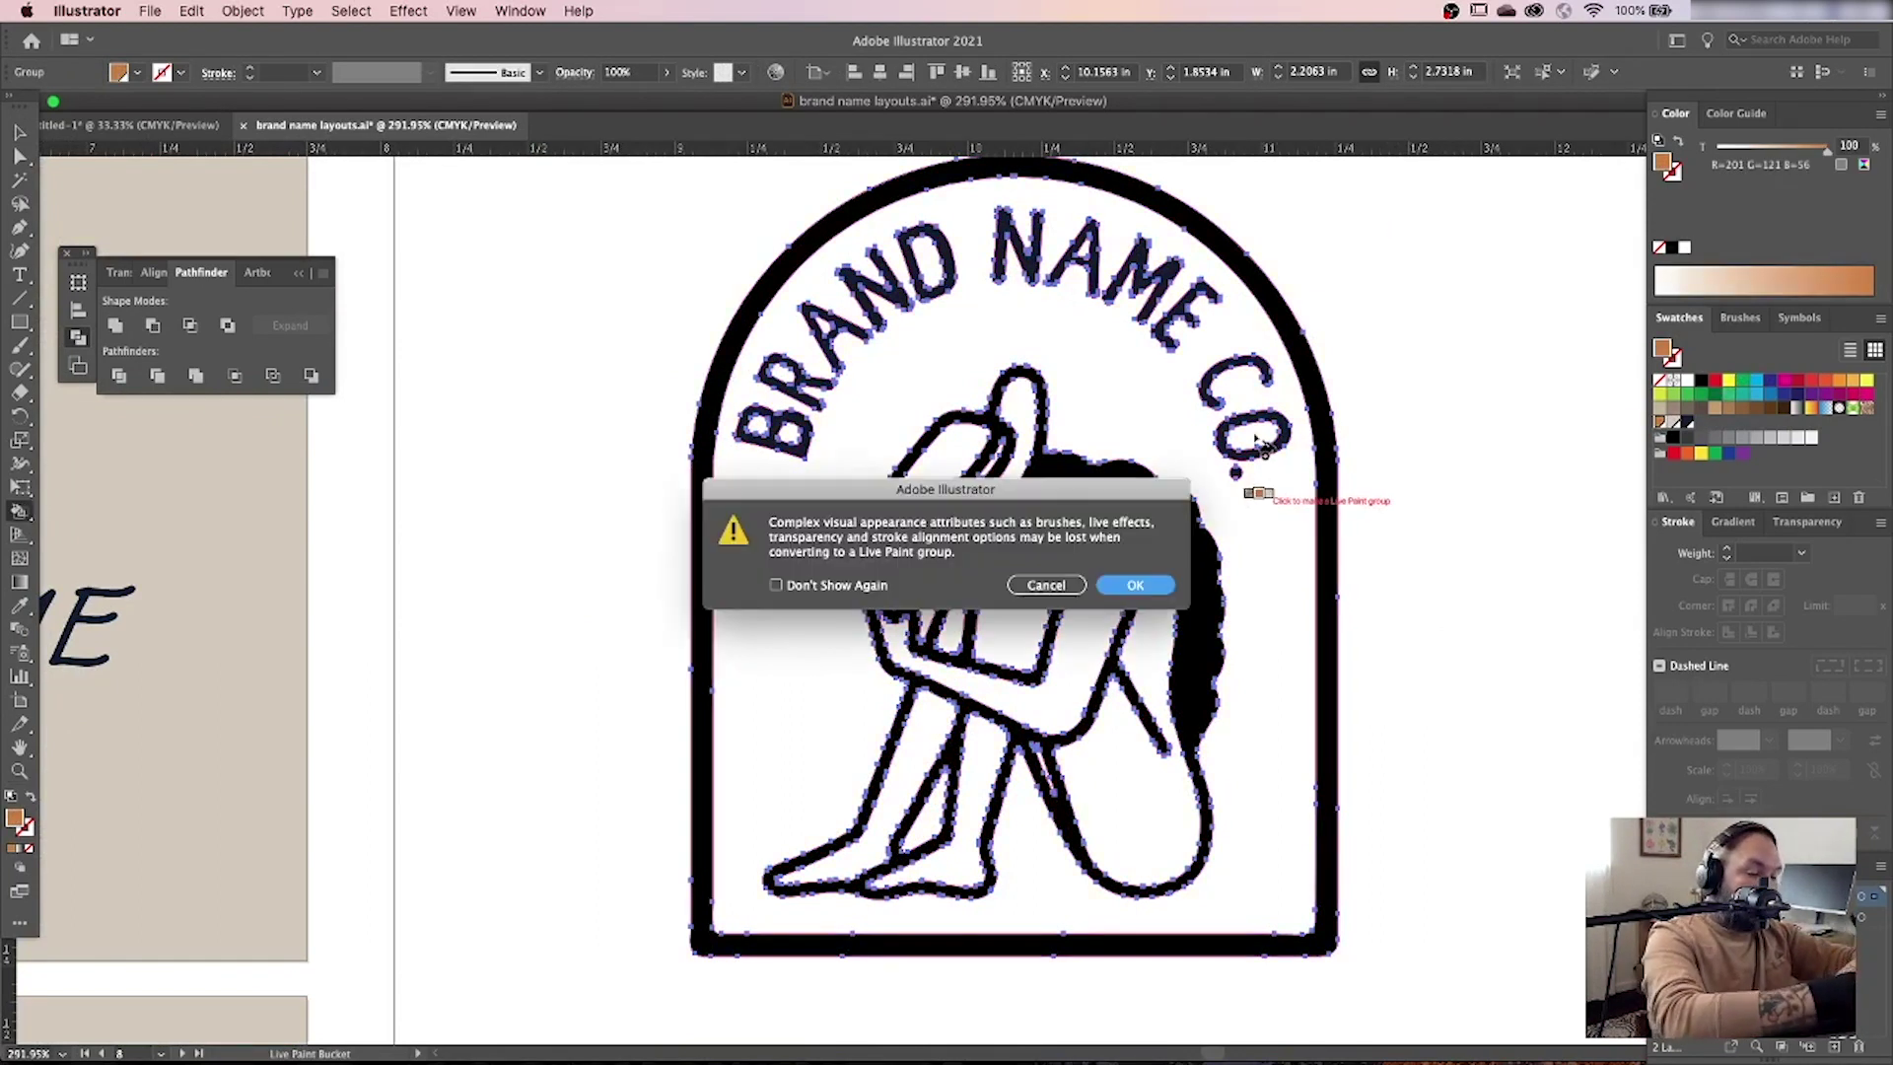
pyautogui.click(1132, 588)
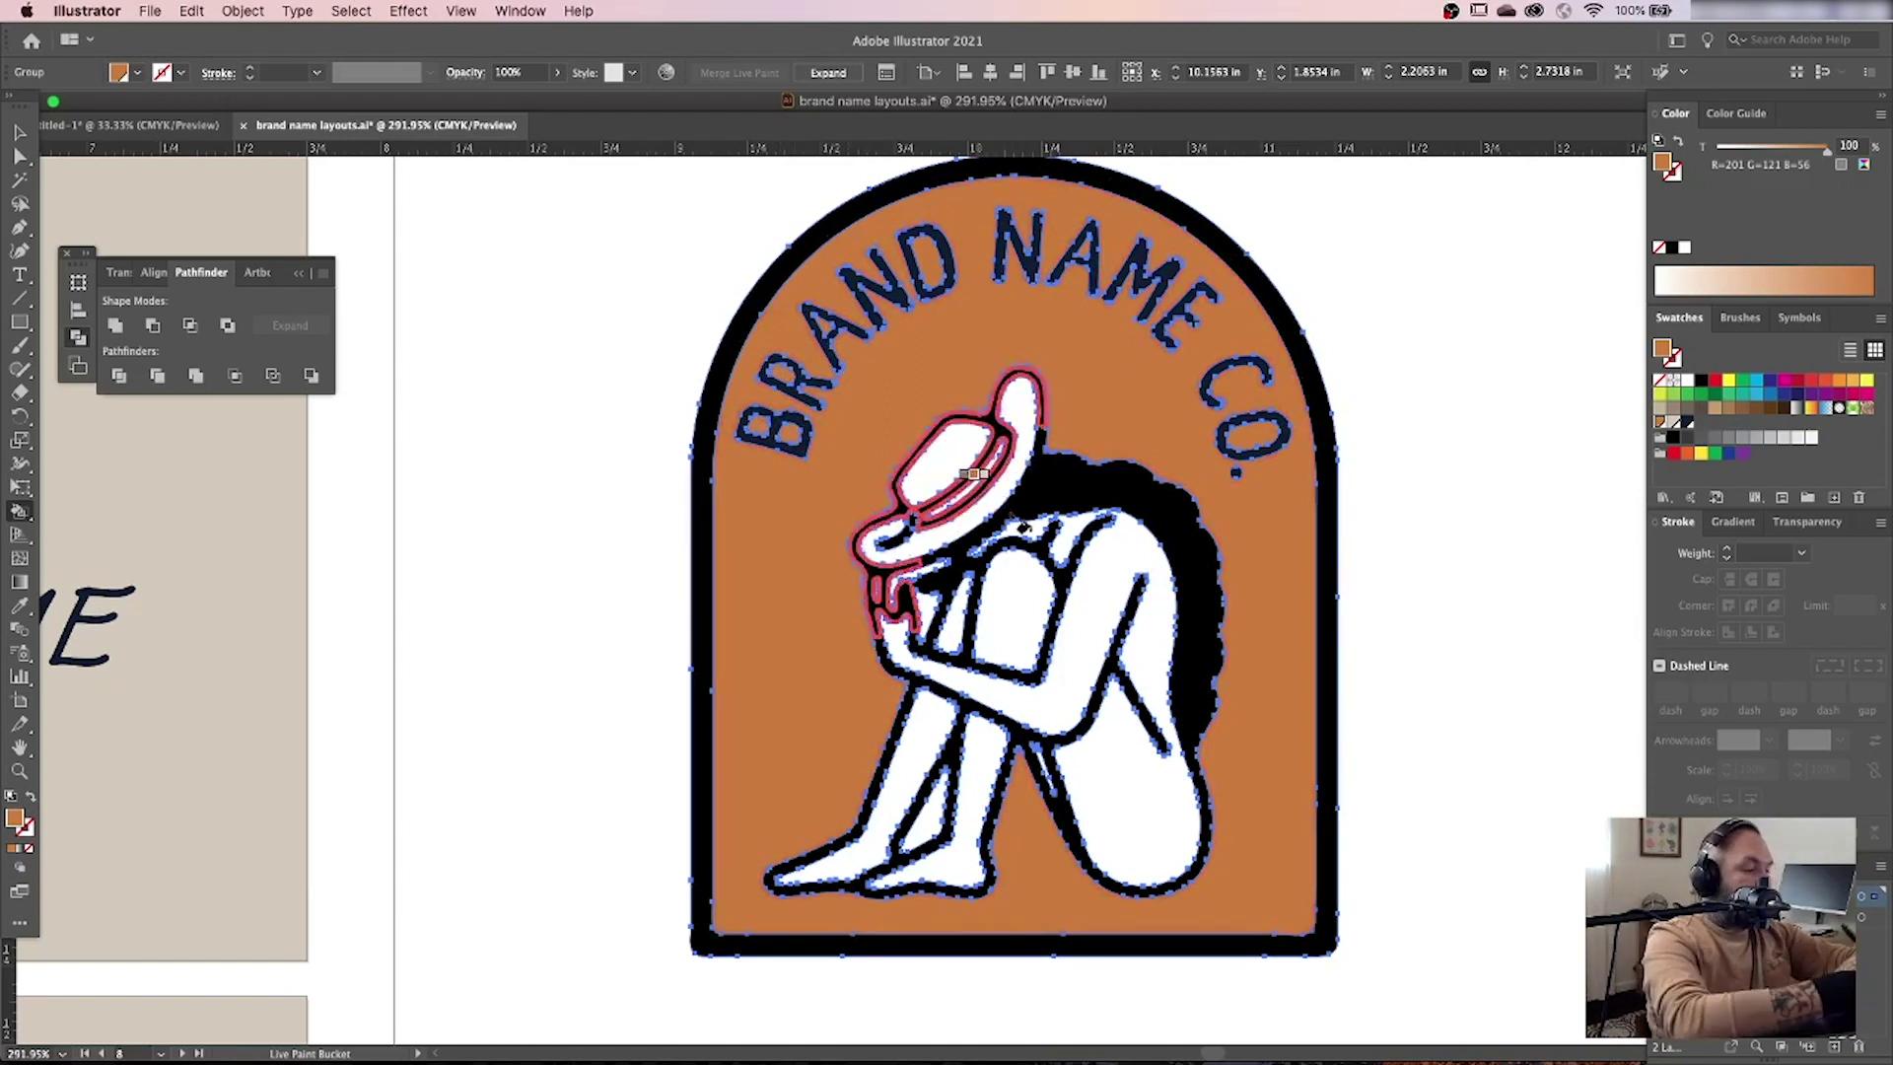
# Fill the figure's white areas with beige and copy the whole recoloured badge.
pyautogui.press('y')
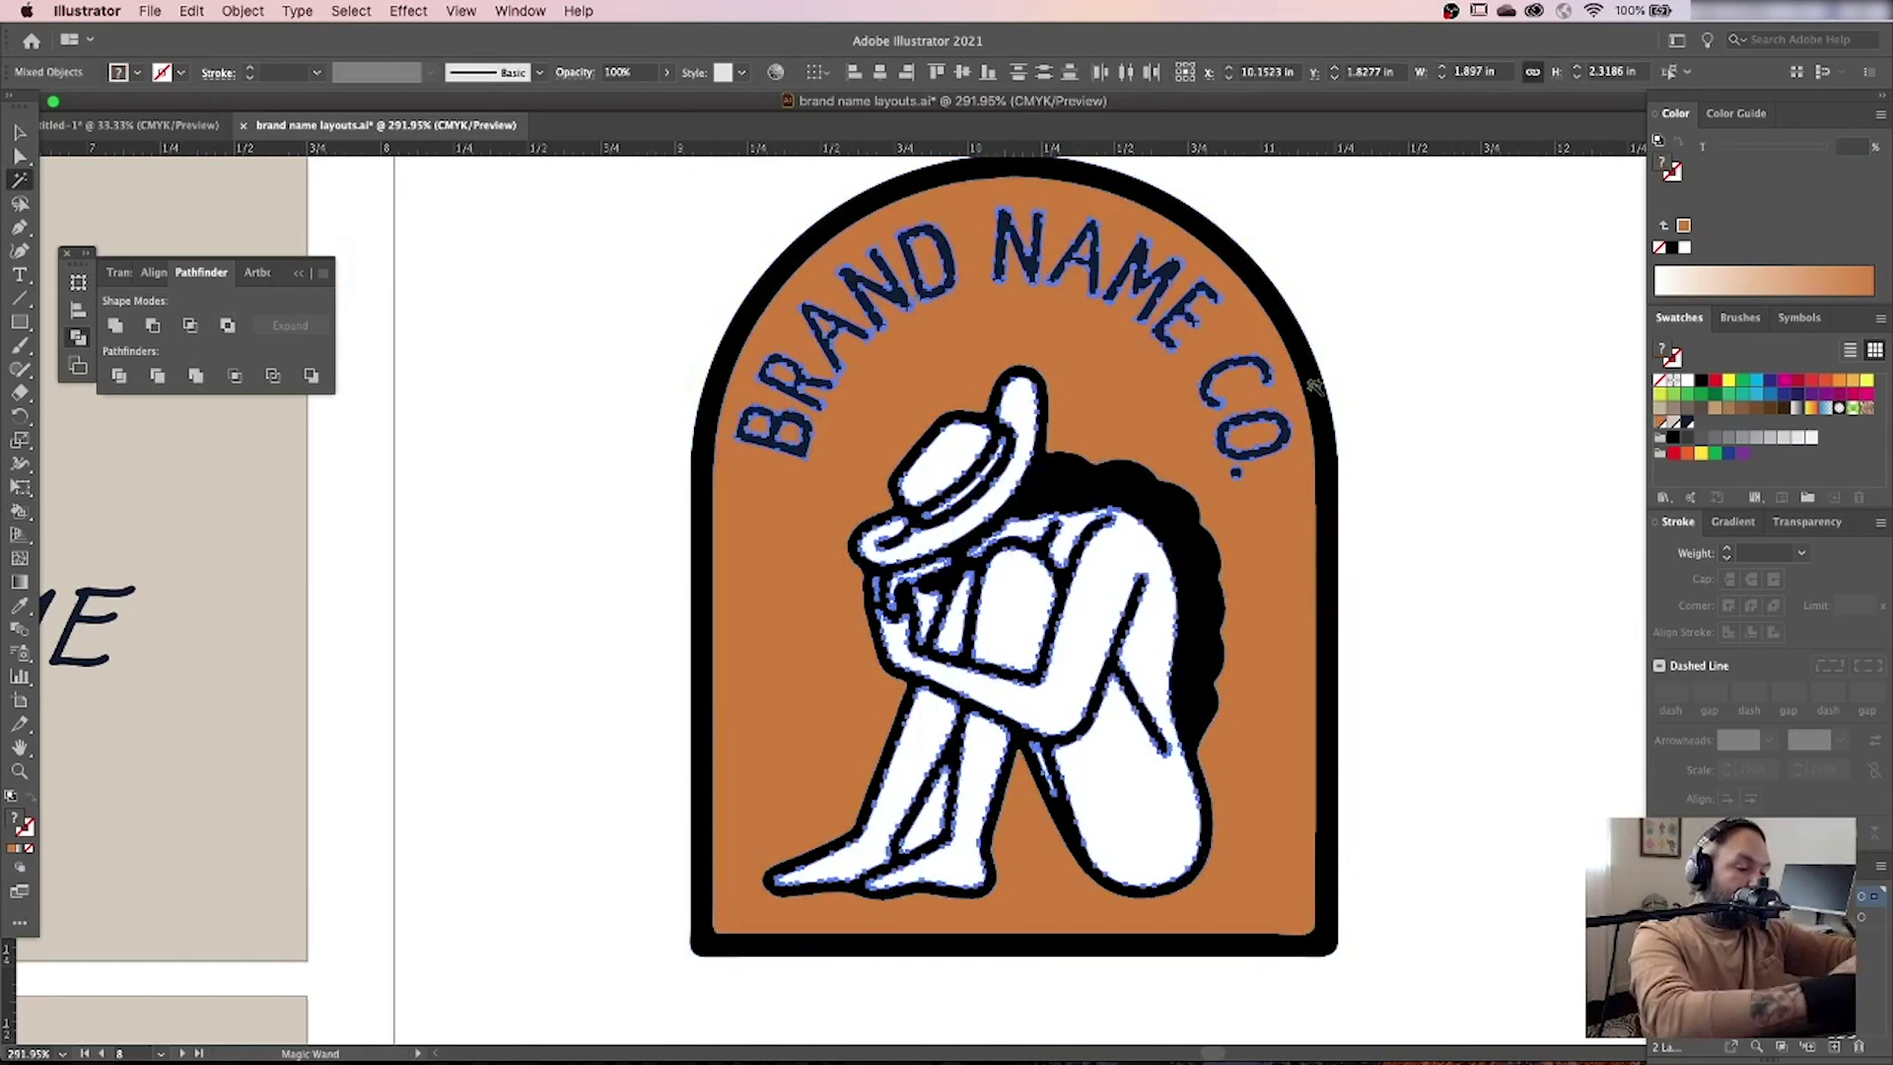
pyautogui.press('super+z')
pyautogui.press('space')
pyautogui.scroll(-4, 1062, 680)
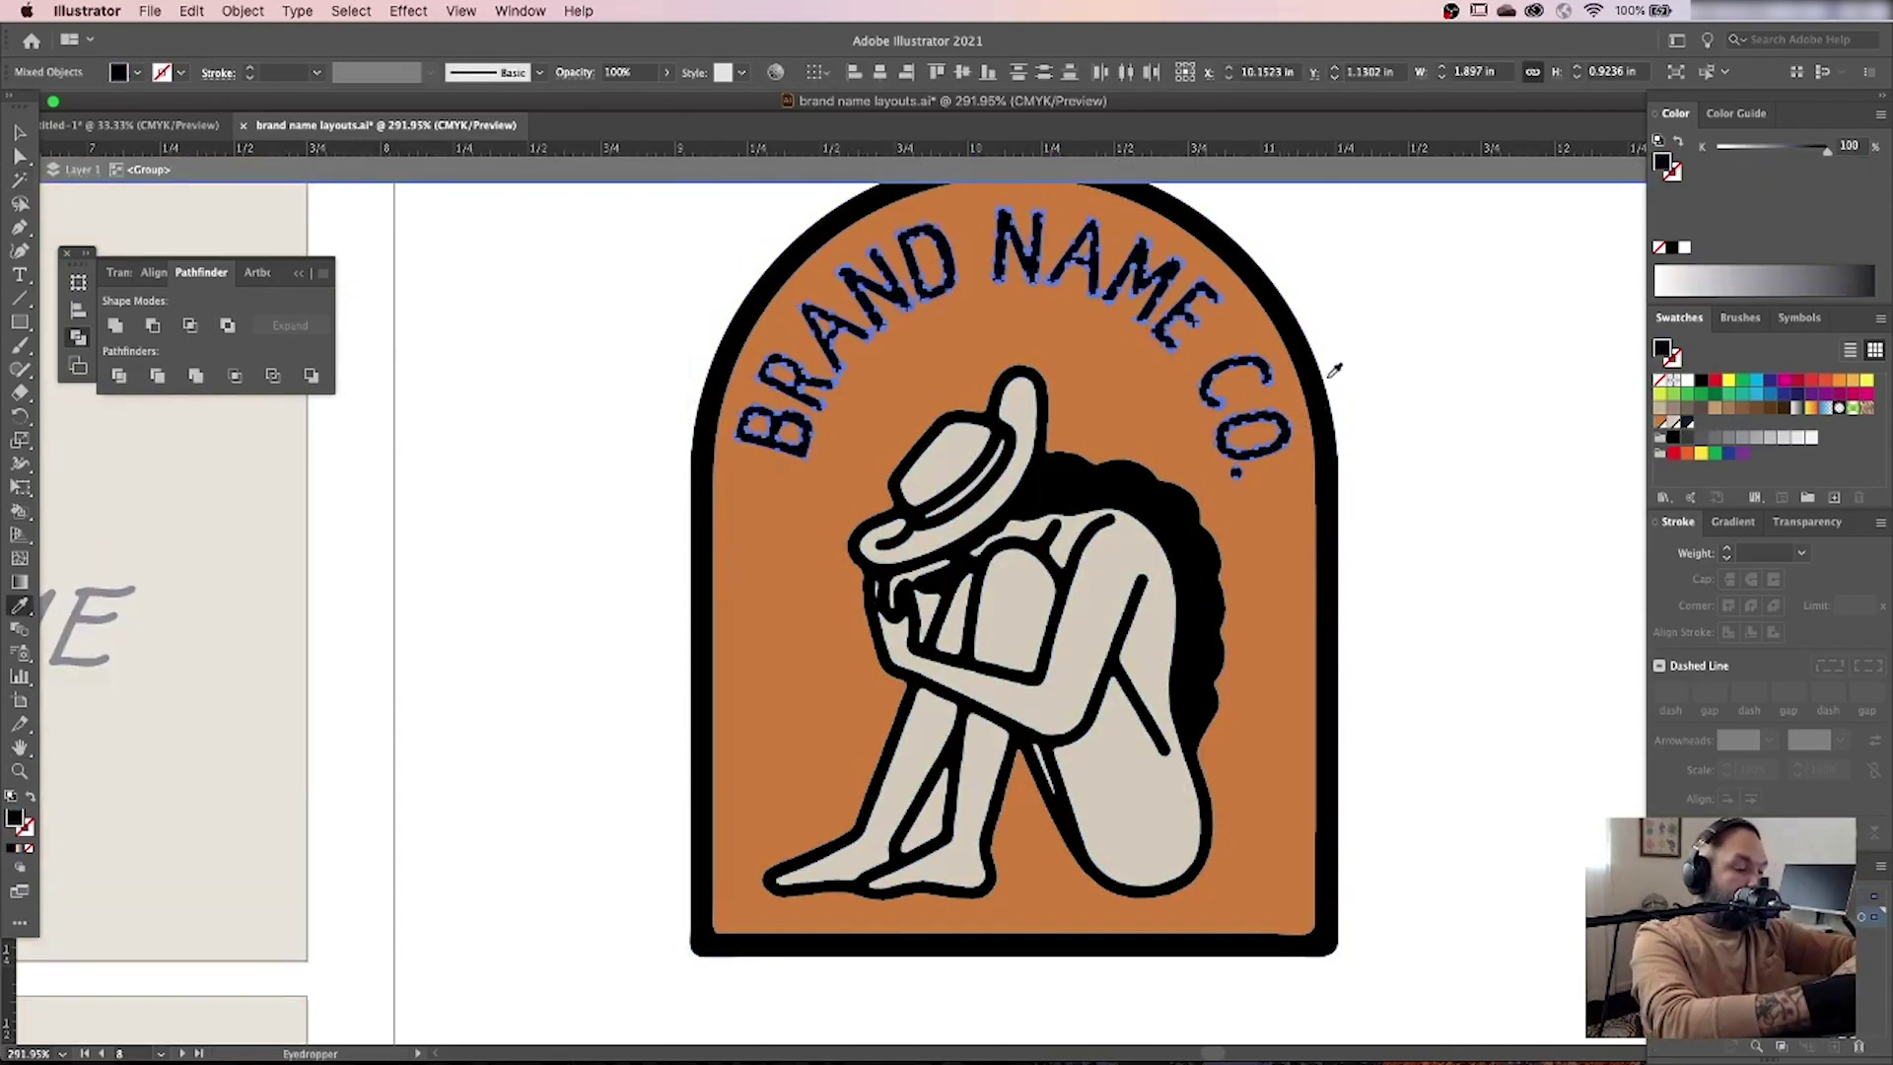
pyautogui.press('a')
pyautogui.press('super+a')
# Paste the badge into the T-shirt document as a smart object, slightly enlarged on the chest.
pyautogui.click(780, 959)
pyautogui.press('super+Tab')
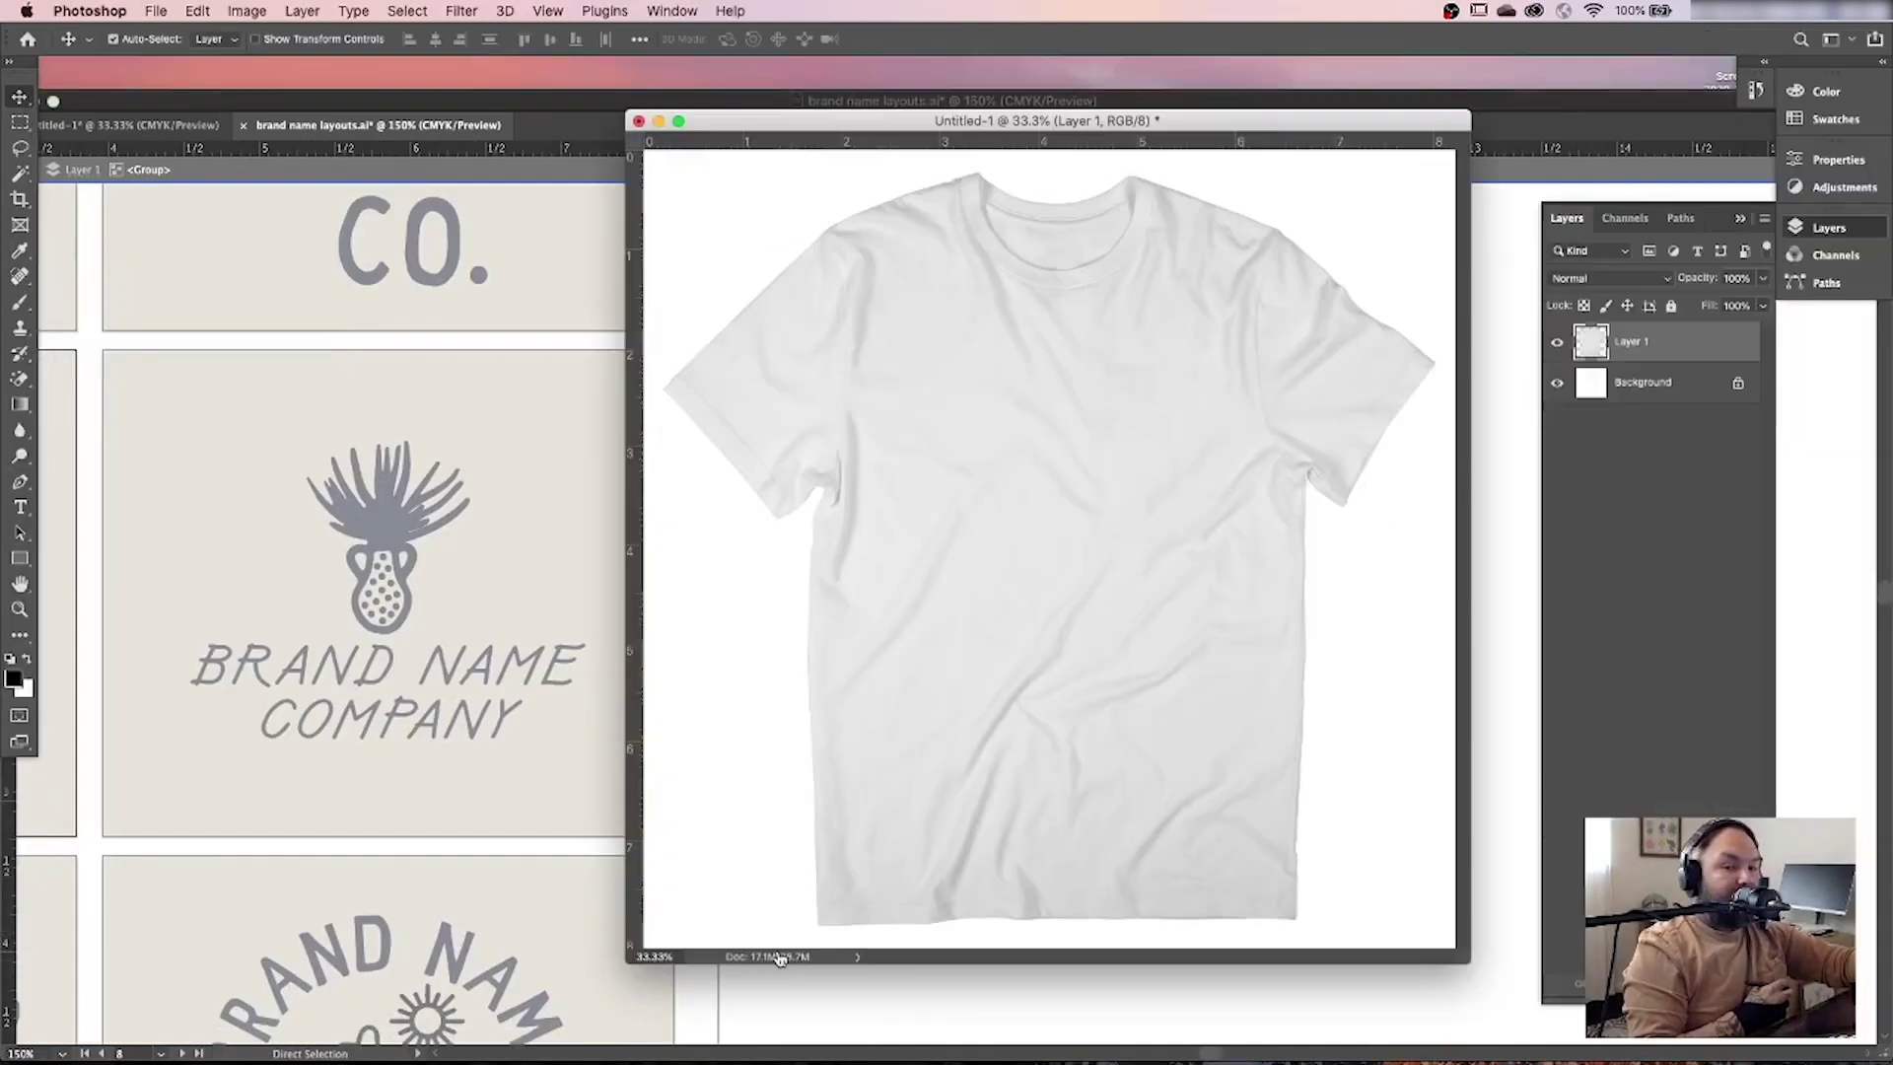
pyautogui.press('super+v')
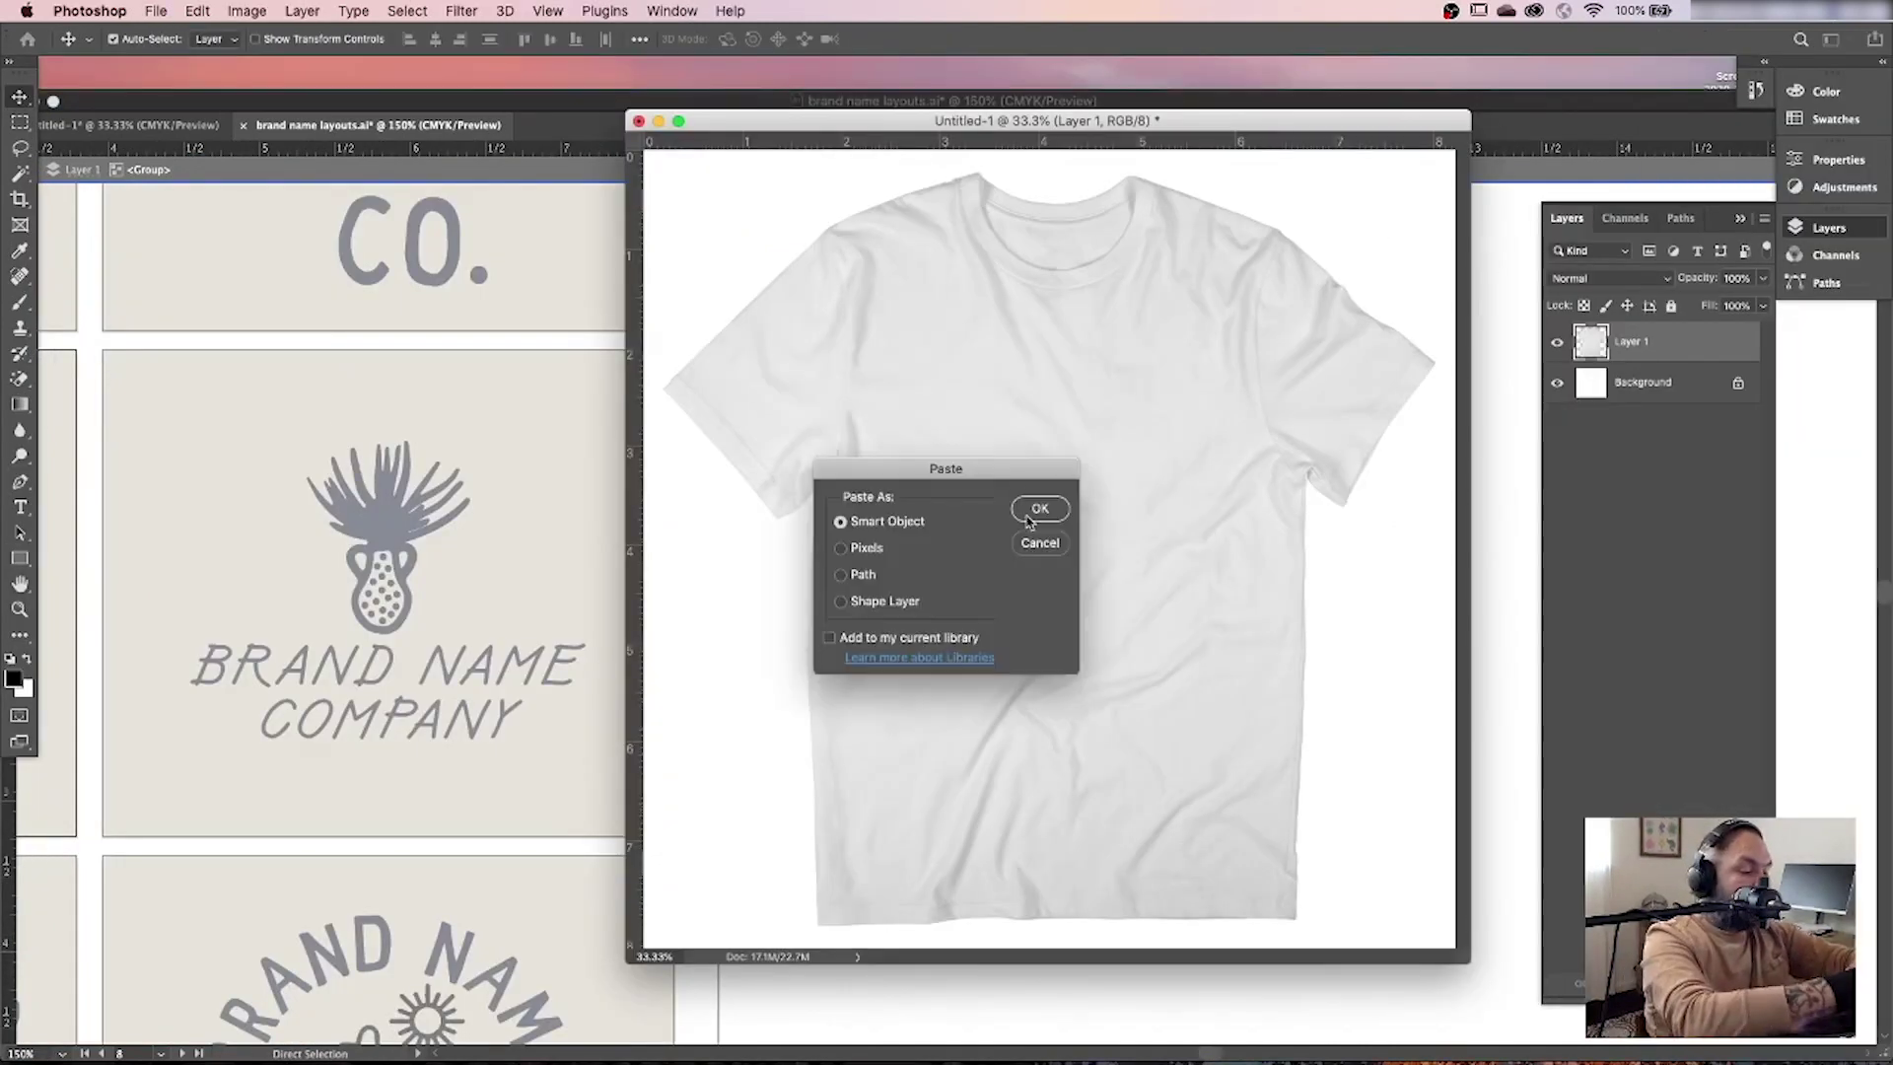
pyautogui.press('Return')
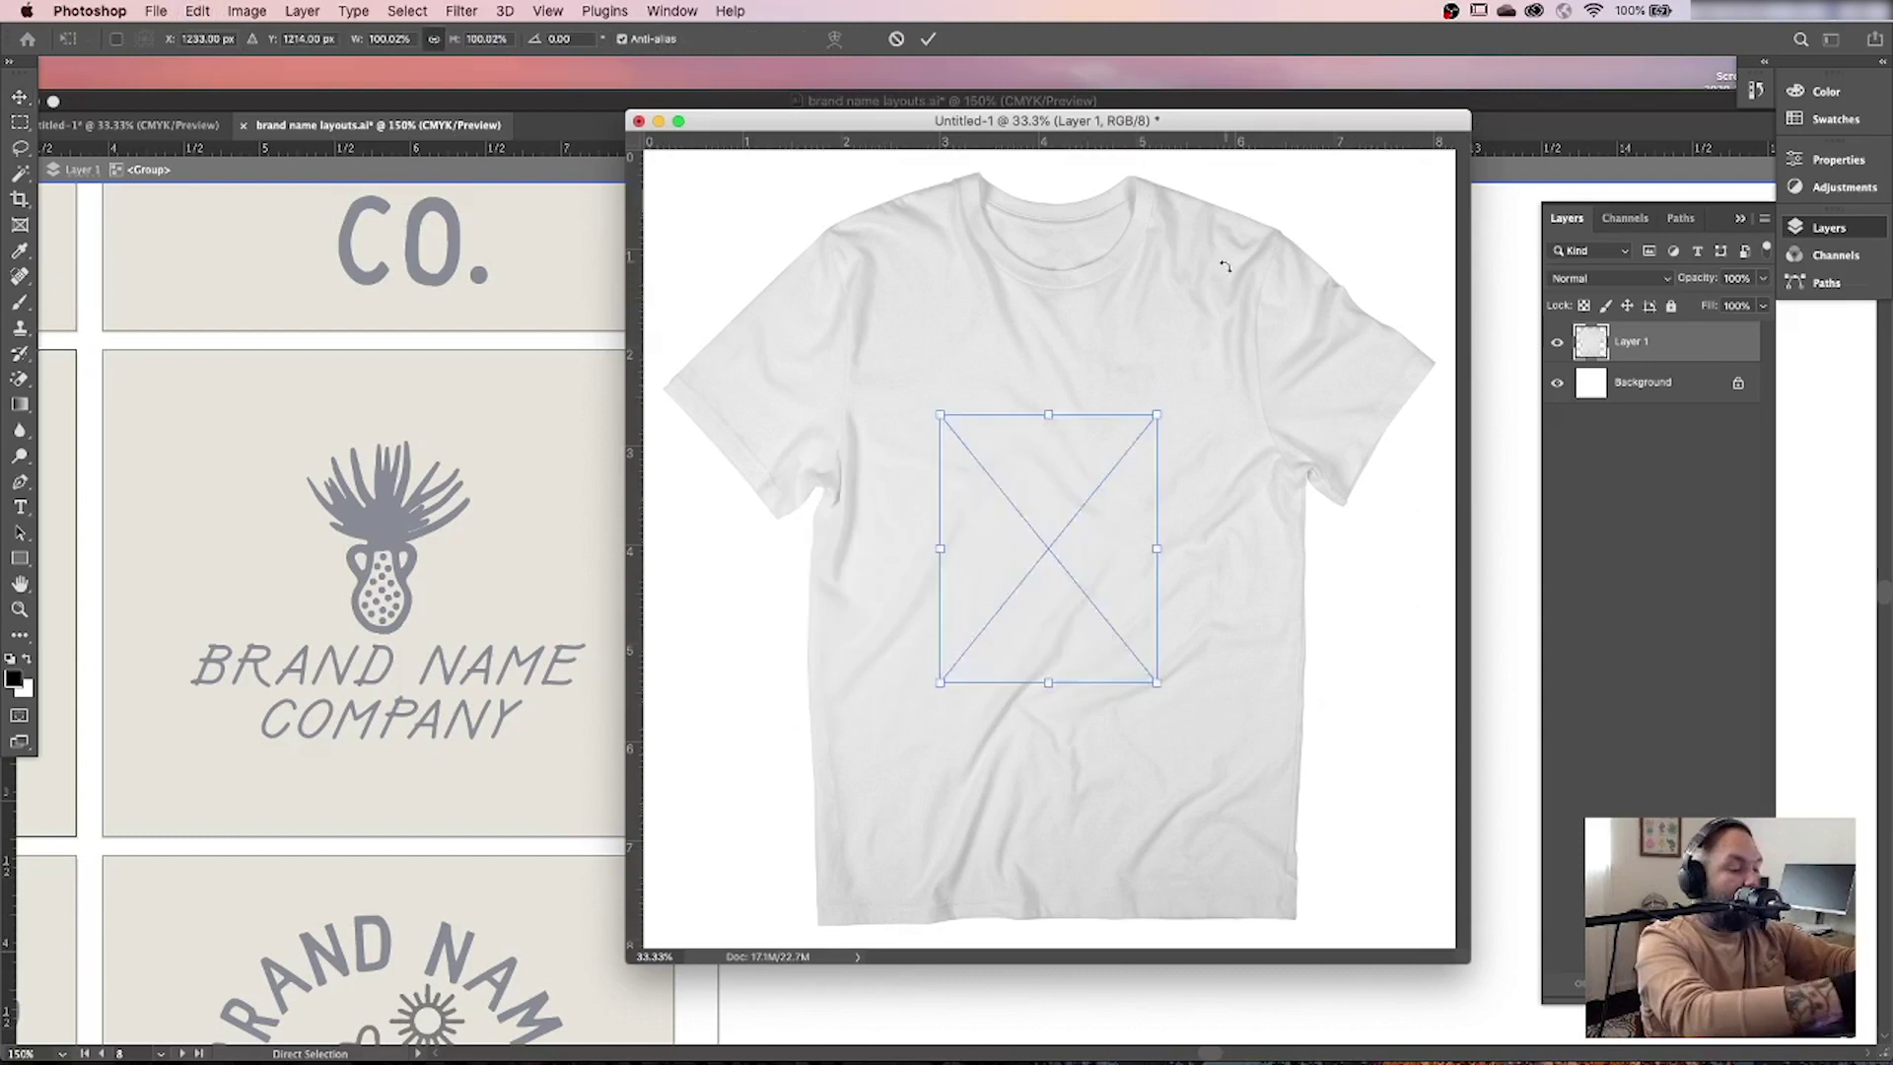
pyautogui.moveTo(1154, 406); pyautogui.dragTo(1189, 374)
pyautogui.moveTo(1129, 463); pyautogui.dragTo(1127, 417)
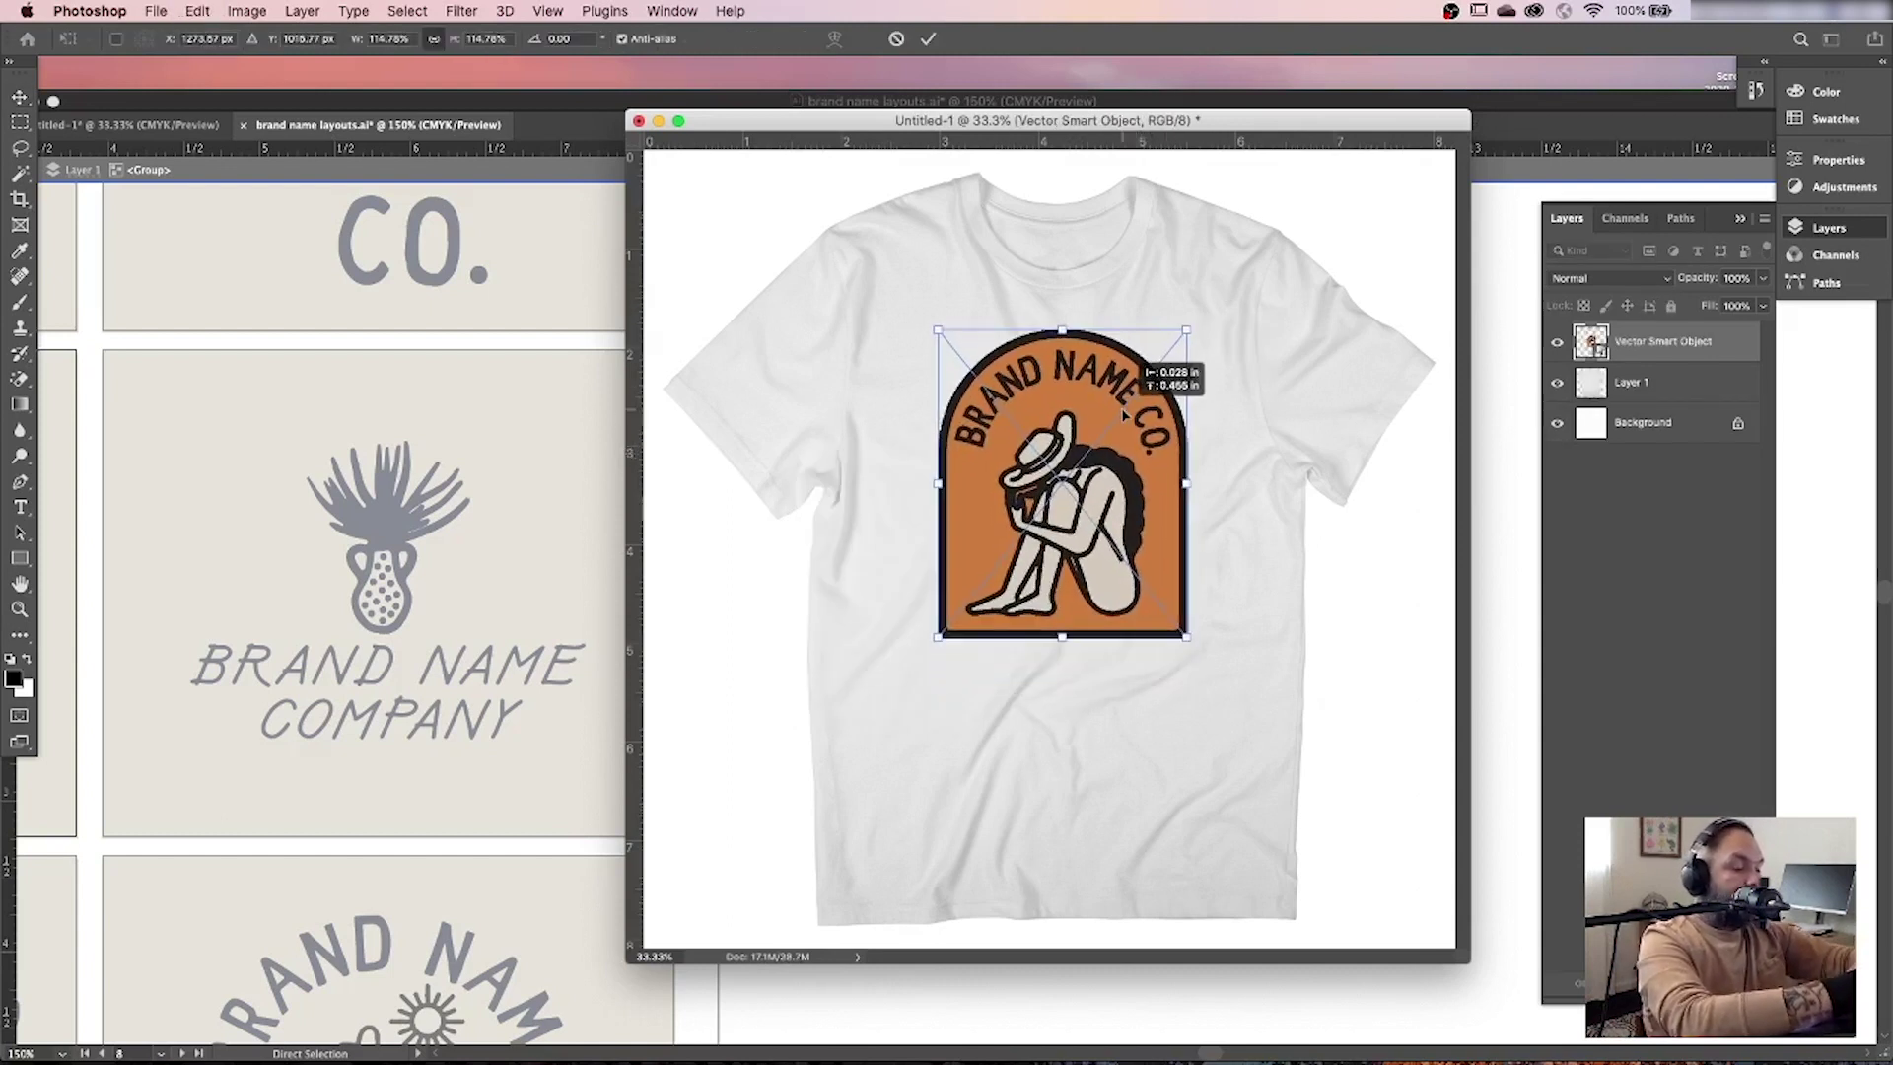
pyautogui.press('Return')
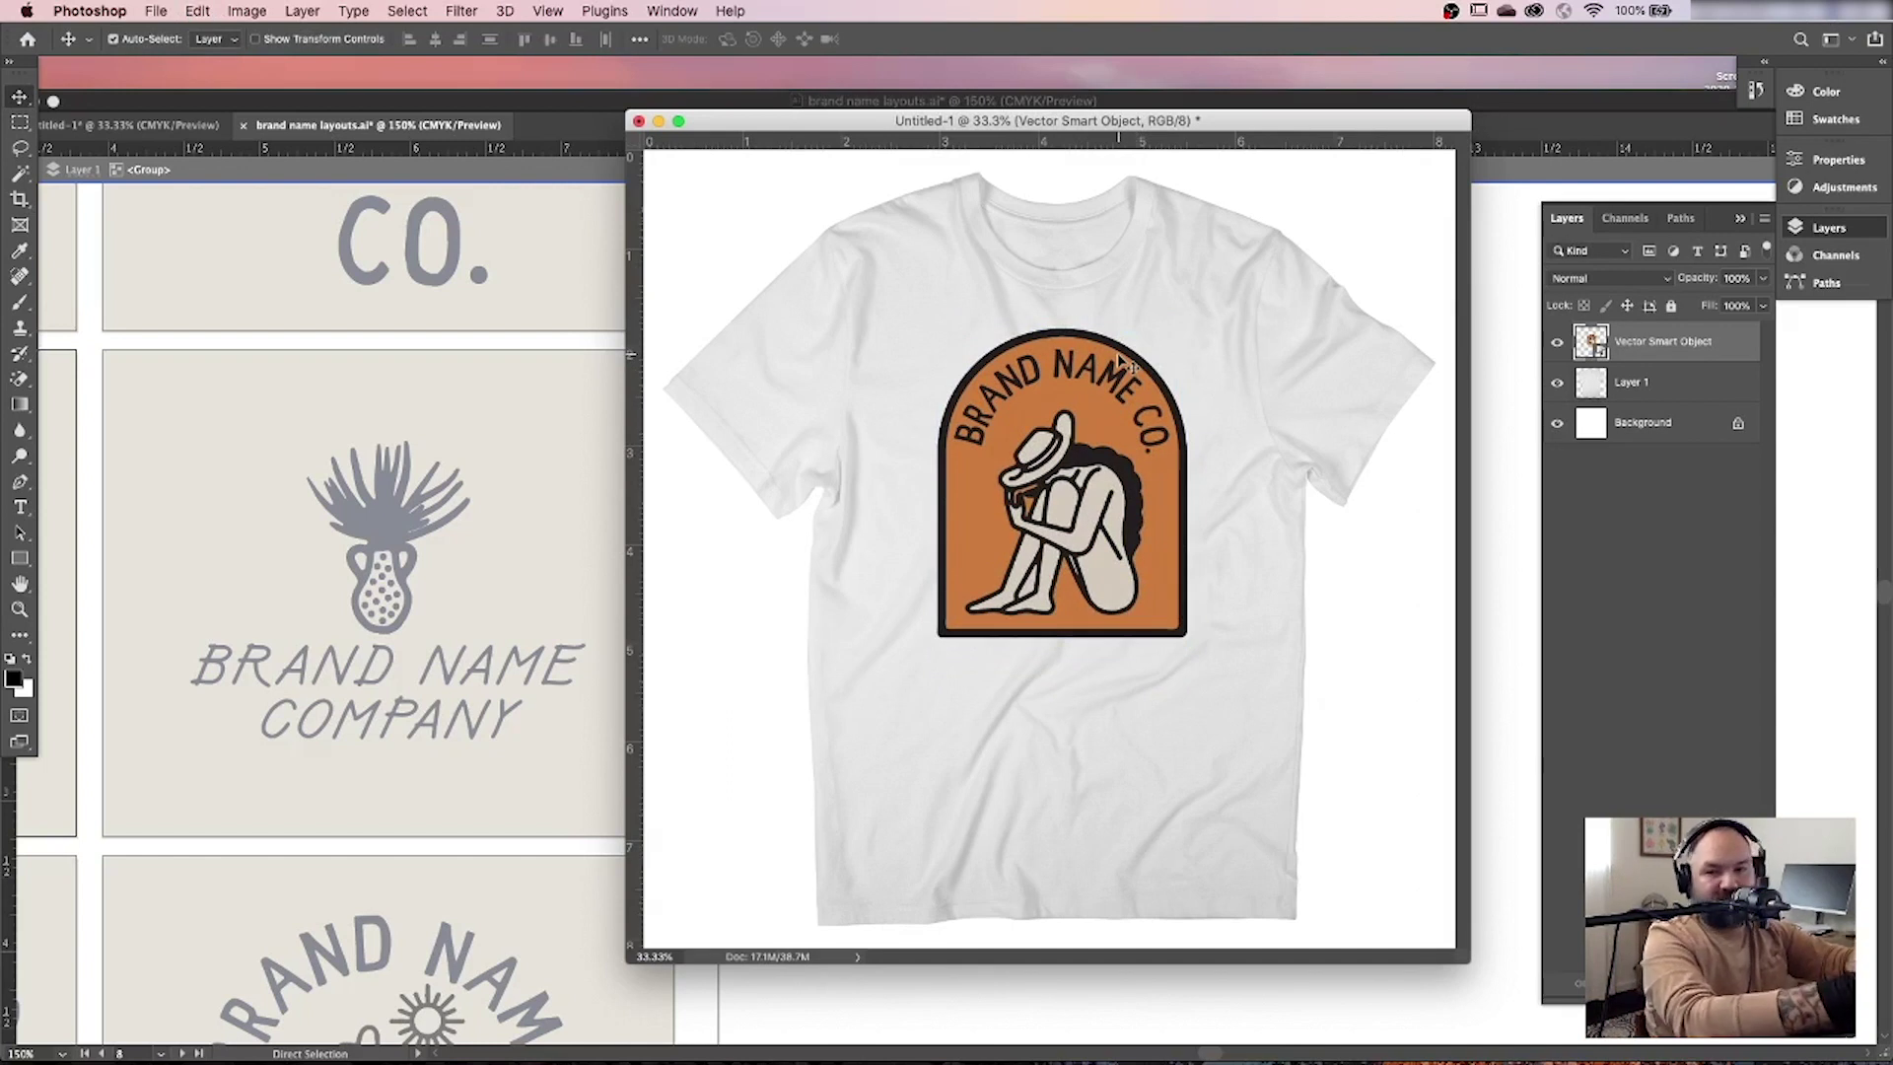
# Hide the badge layer and rename the layers 't-shirt base' and 'artwork'.
pyautogui.moveTo(1363, 124); pyautogui.dragTo(1367, 122)
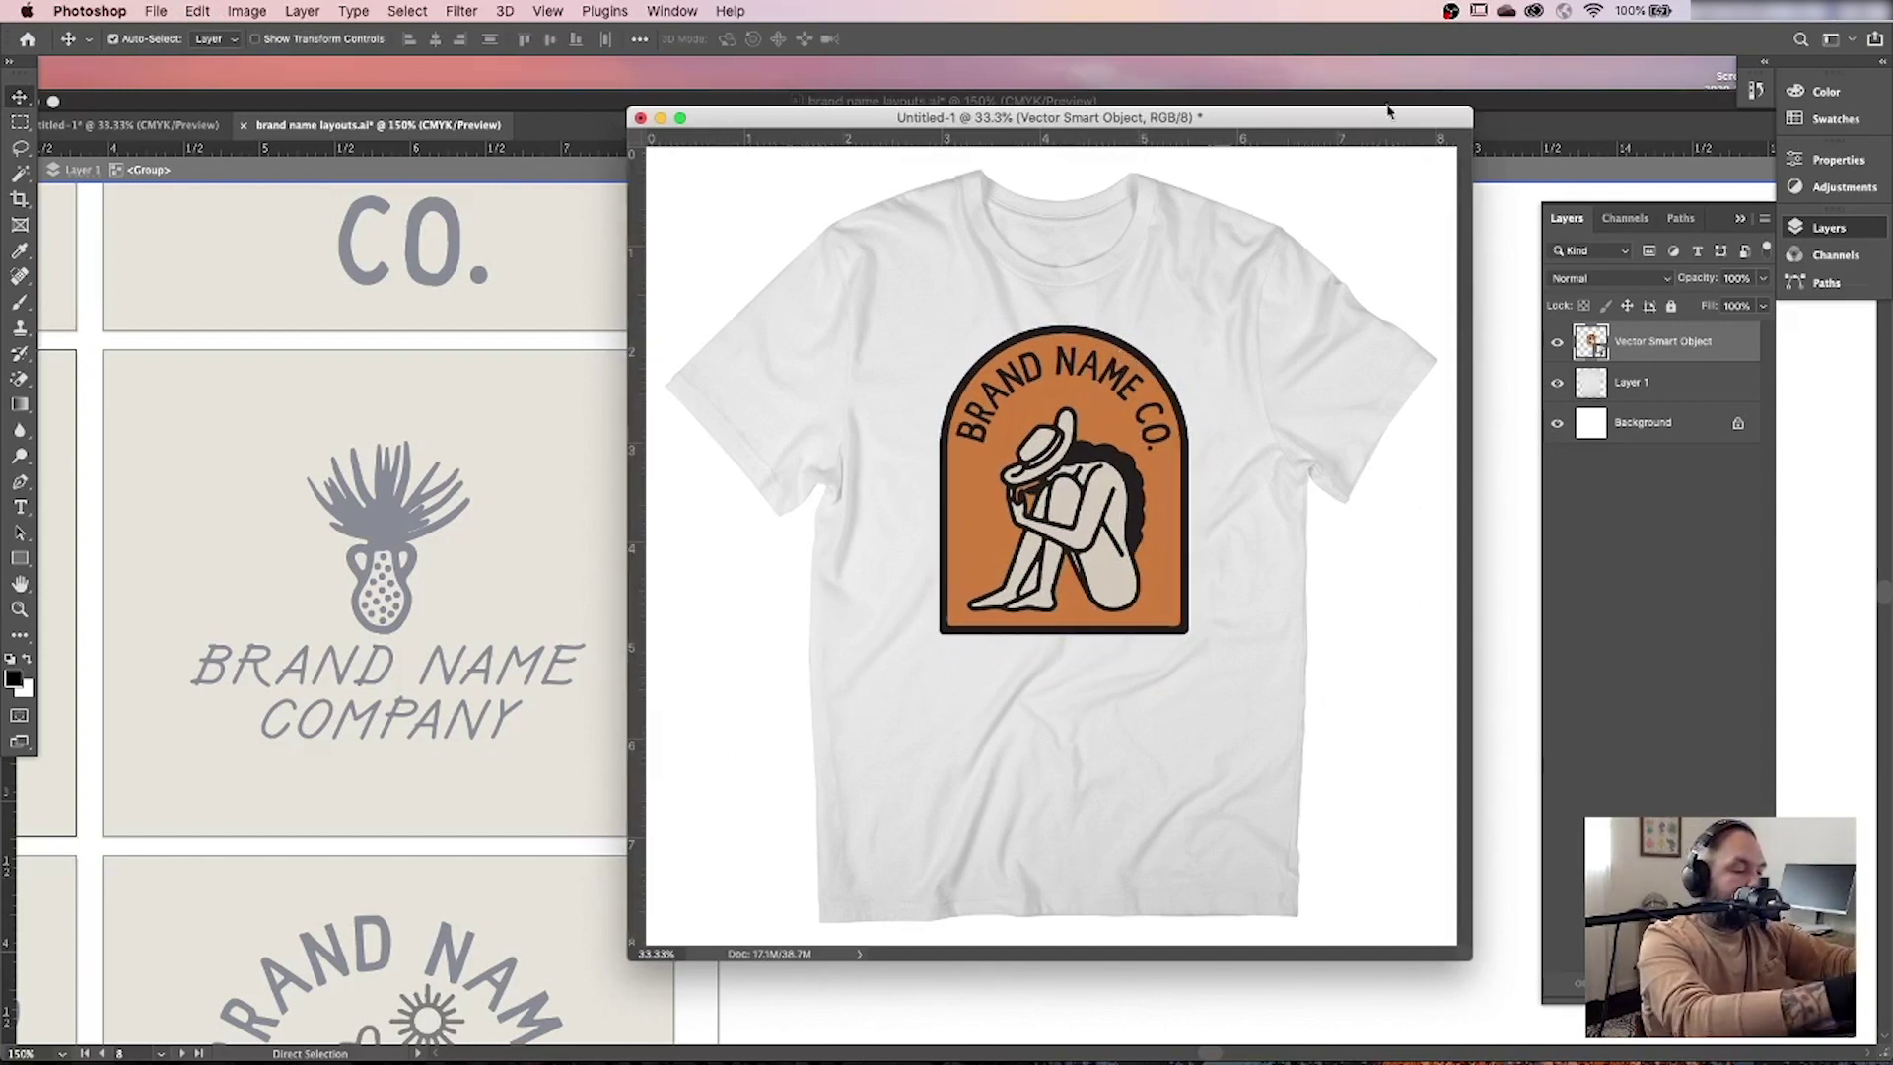
pyautogui.click(1558, 342)
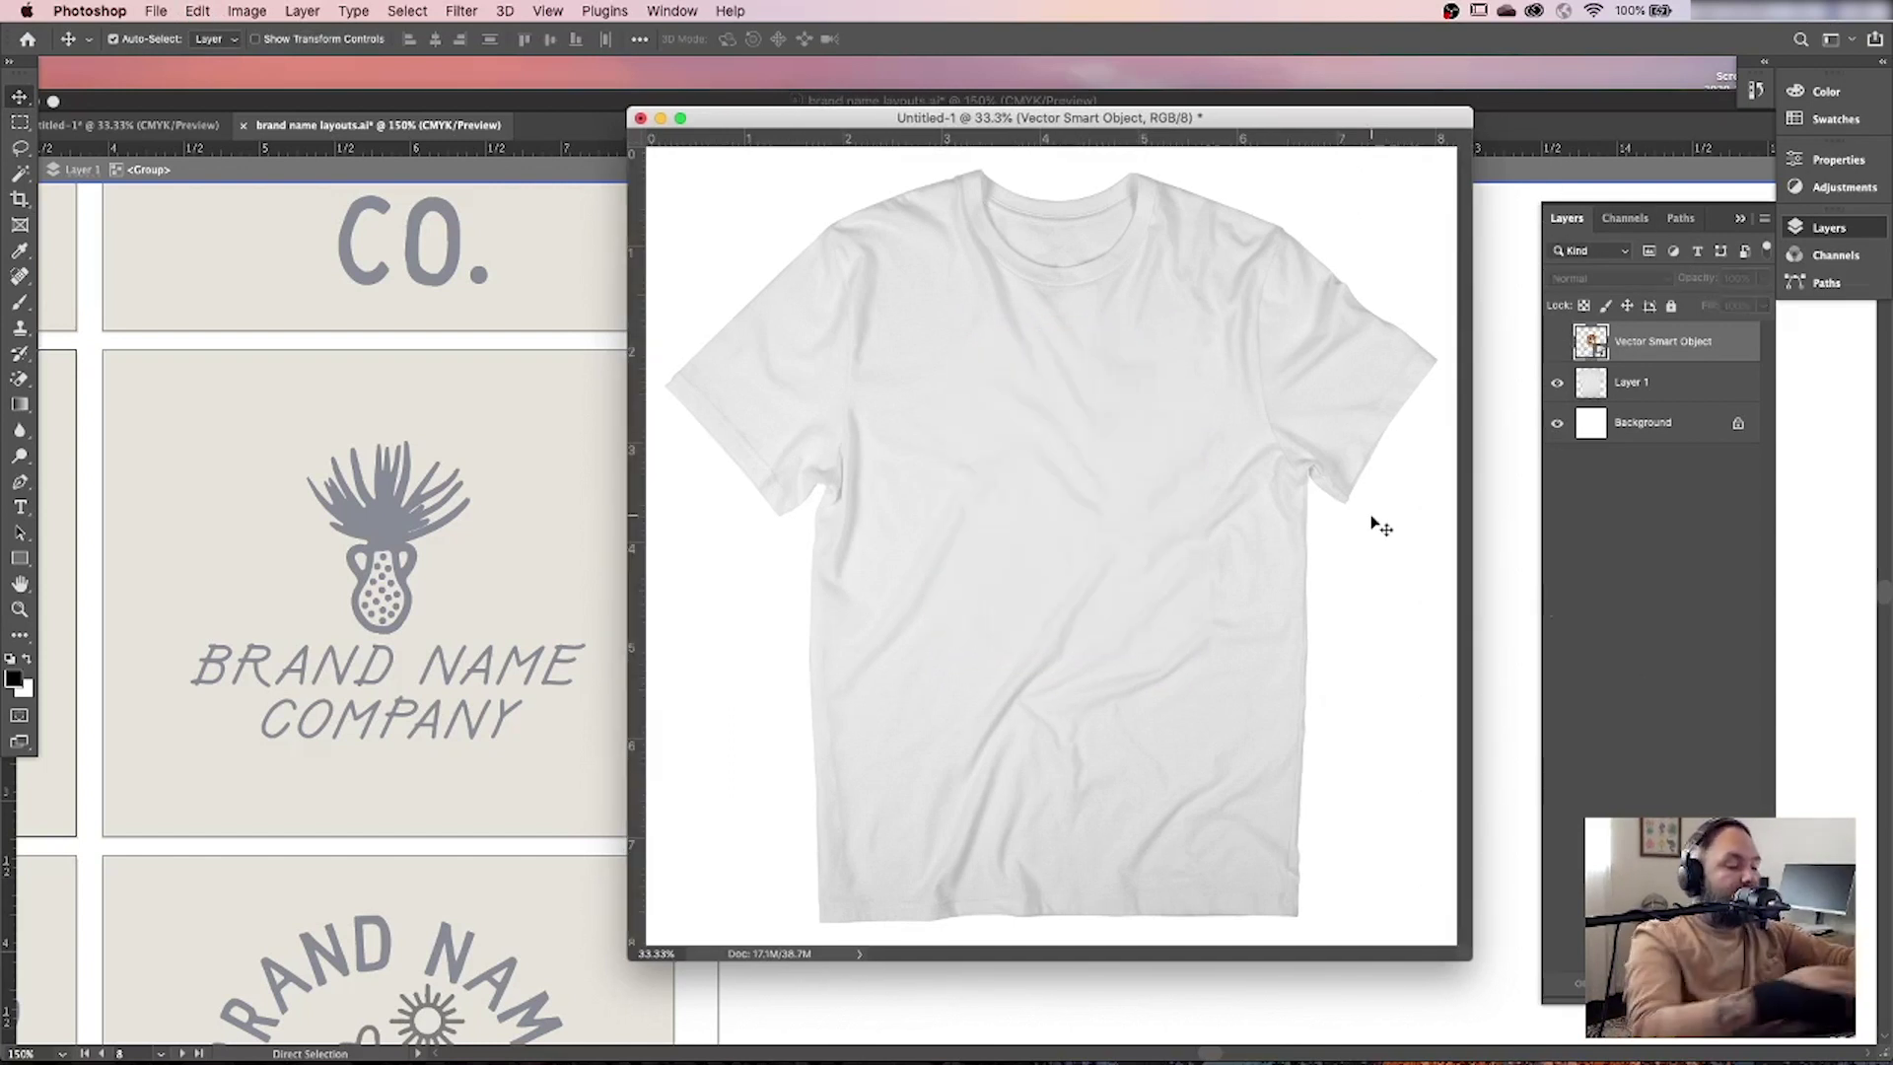
pyautogui.doubleClick(1635, 382)
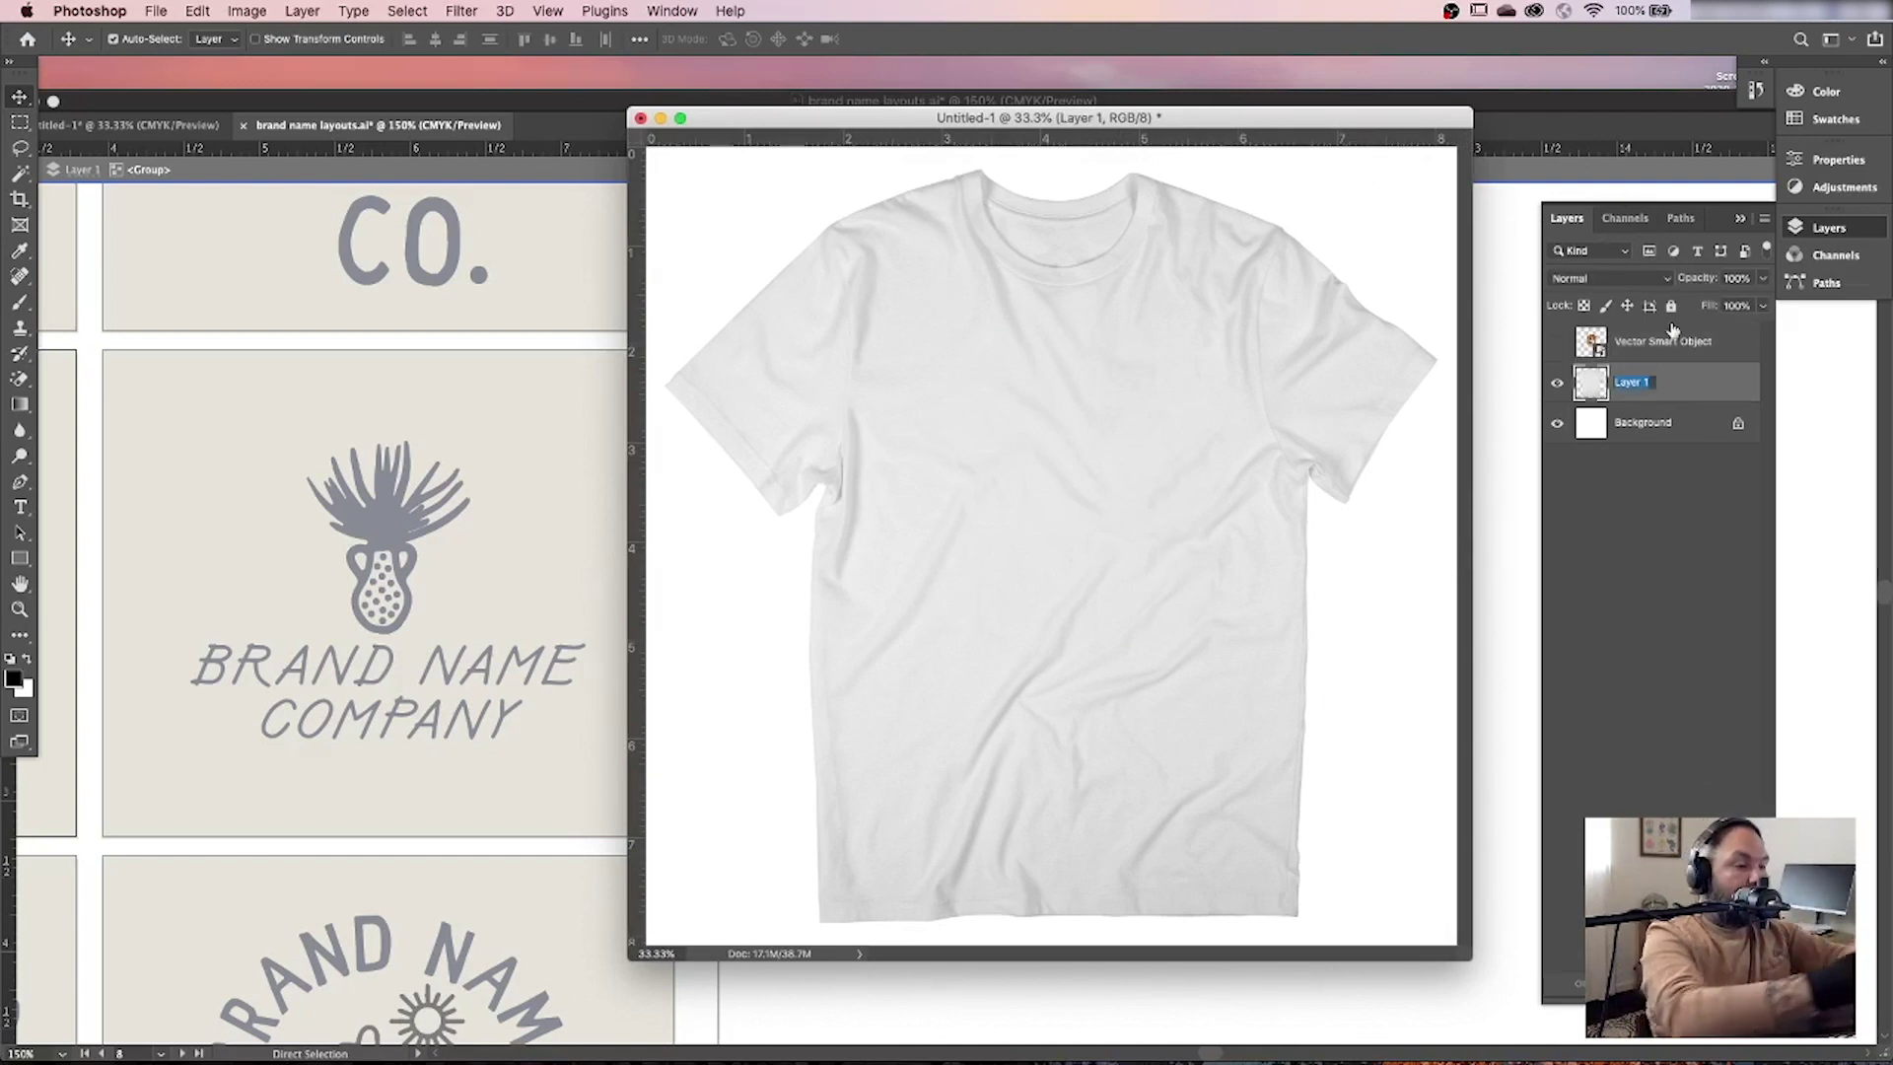
pyautogui.write('t-shirt')
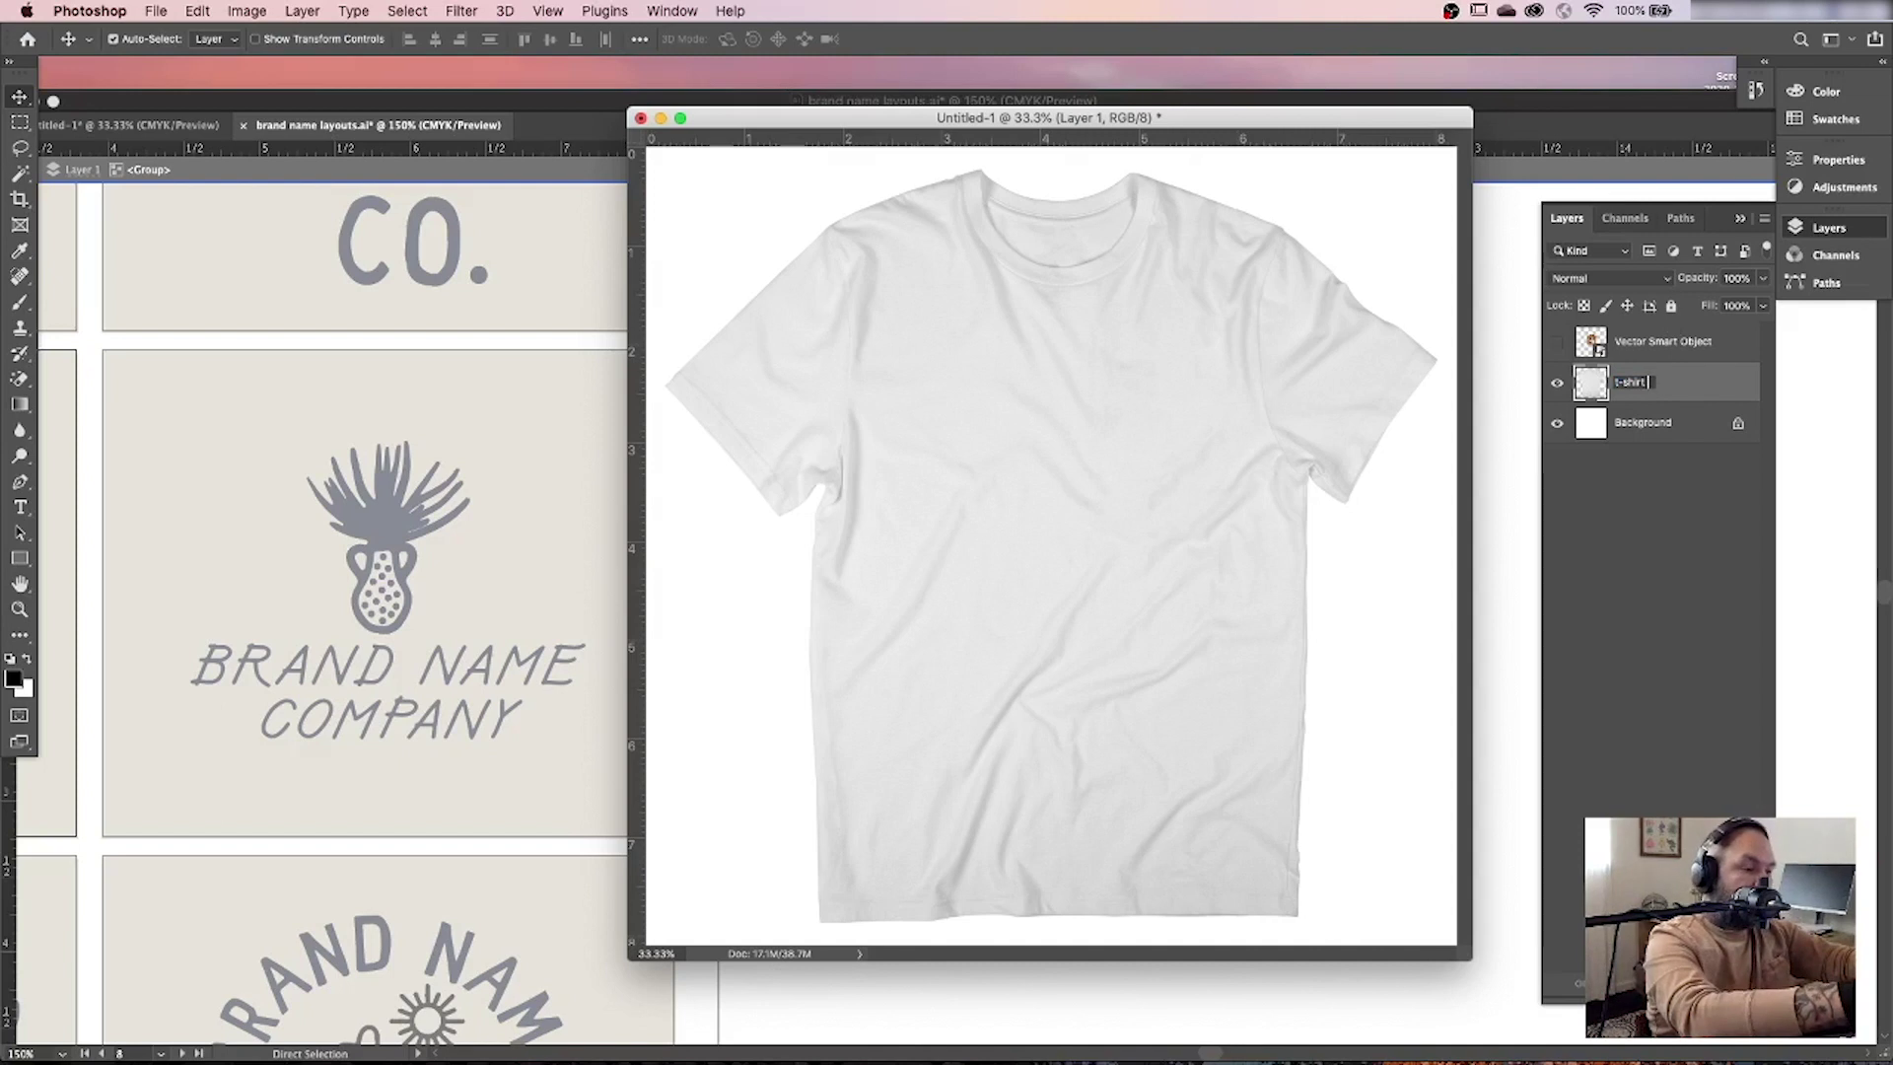
pyautogui.write(' base')
pyautogui.press('Return')
pyautogui.doubleClick(1657, 342)
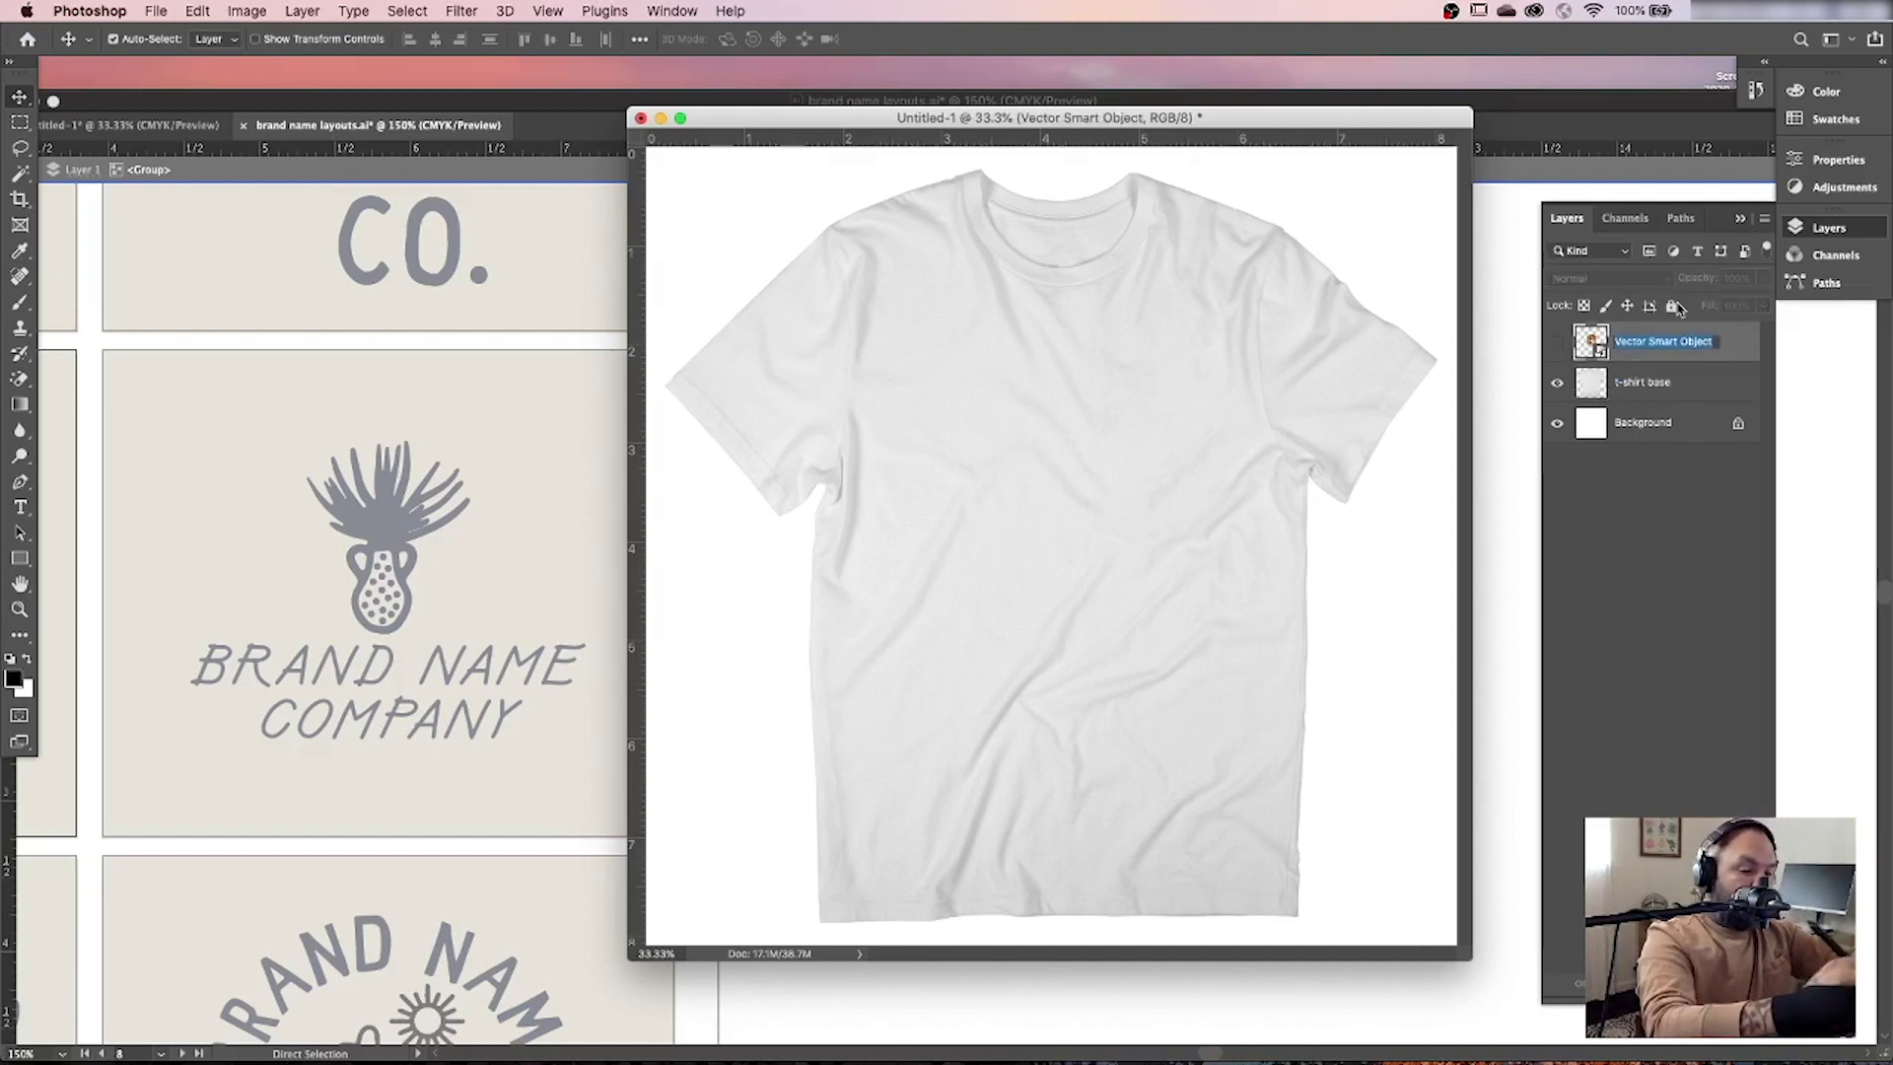
pyautogui.write('artwork')
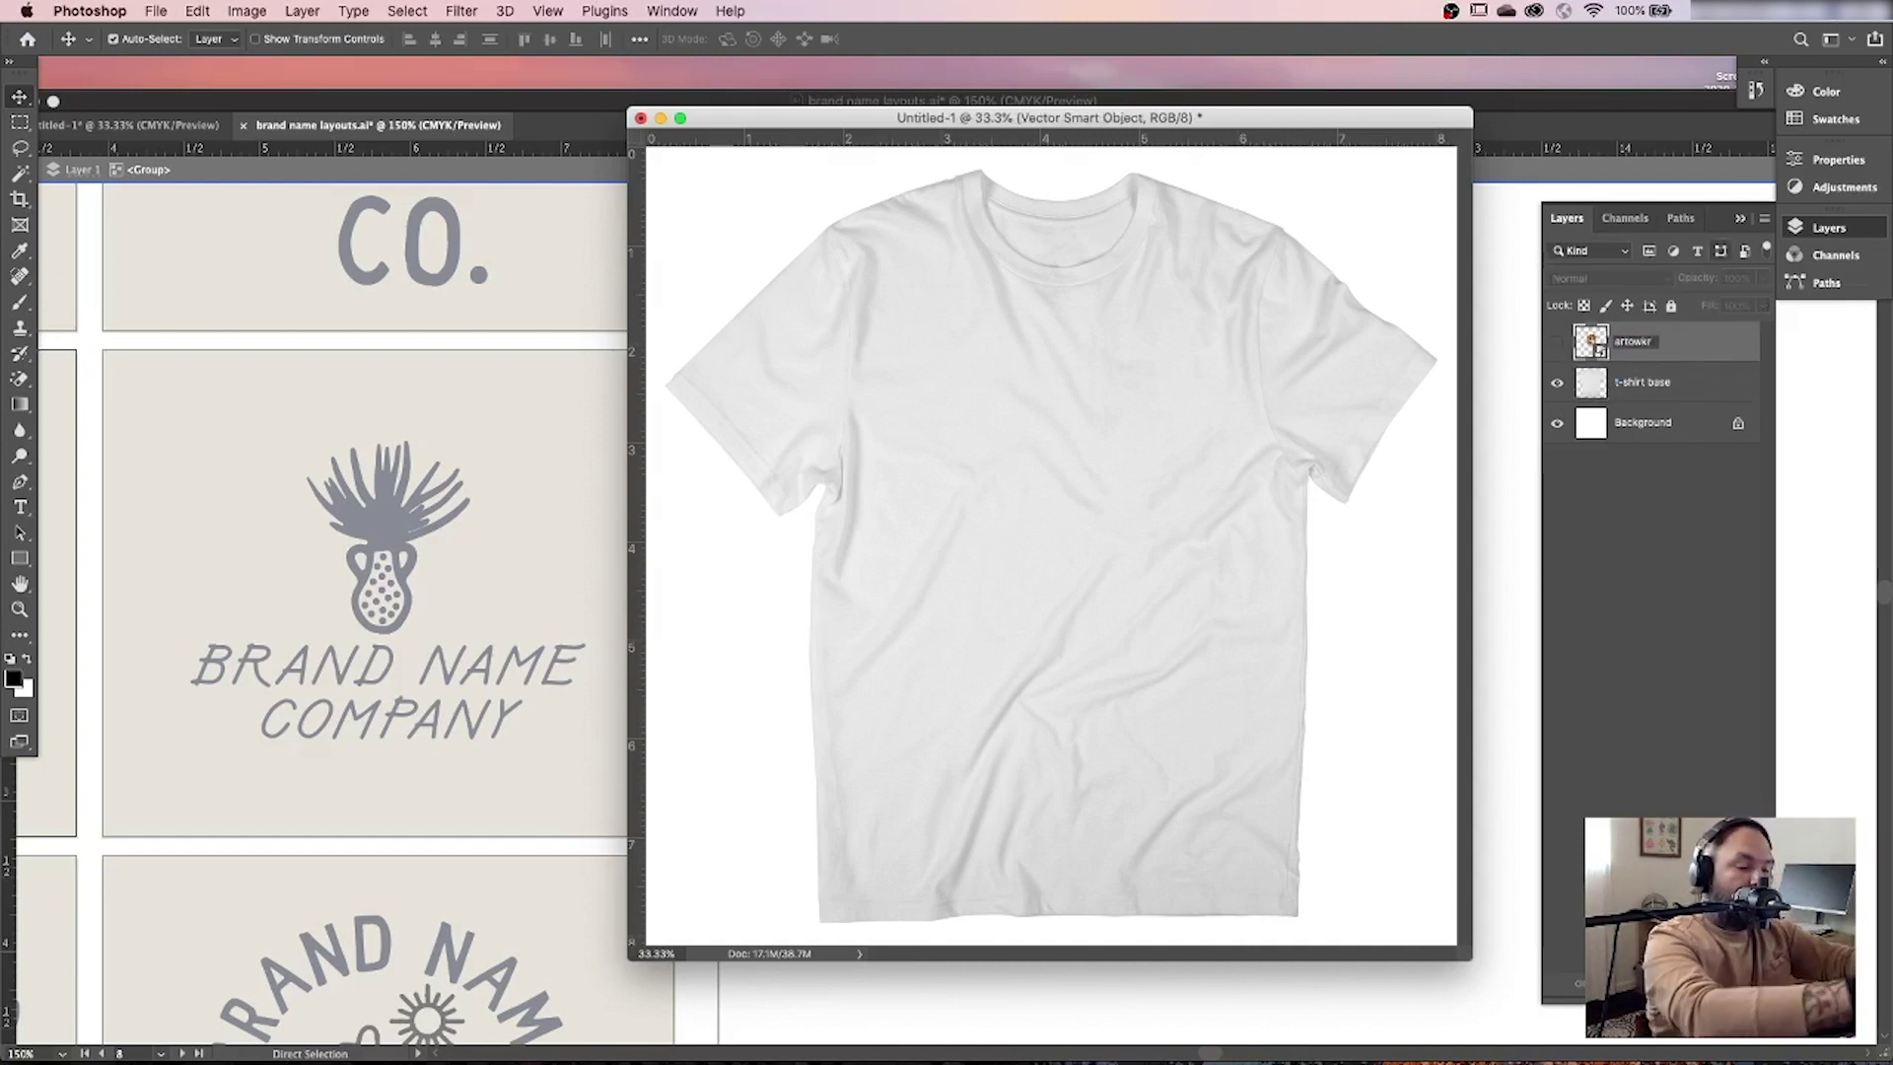
pyautogui.press('BackSpace')
pyautogui.press('BackSpace')
pyautogui.press('BackSpace')
pyautogui.press('BackSpace')
pyautogui.write('work')
pyautogui.press('Return')
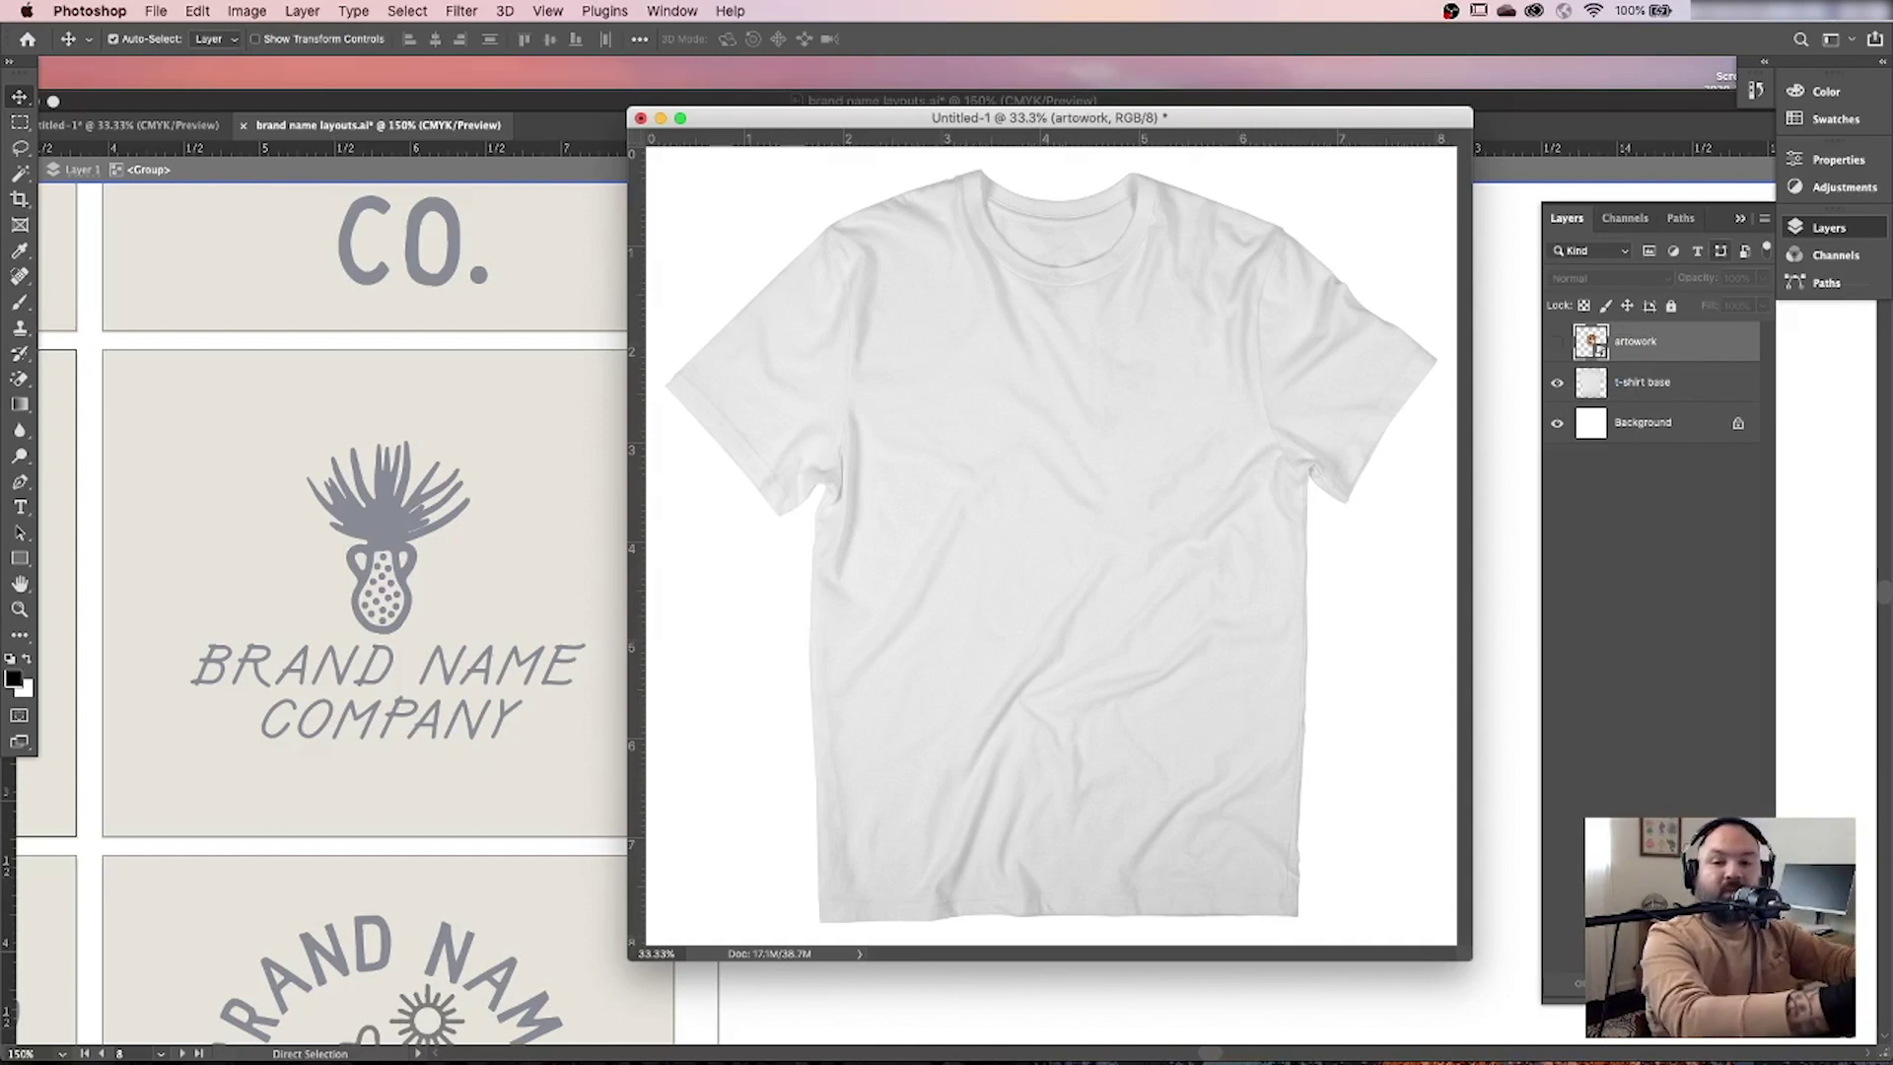
pyautogui.moveTo(1361, 117); pyautogui.dragTo(1382, 87)
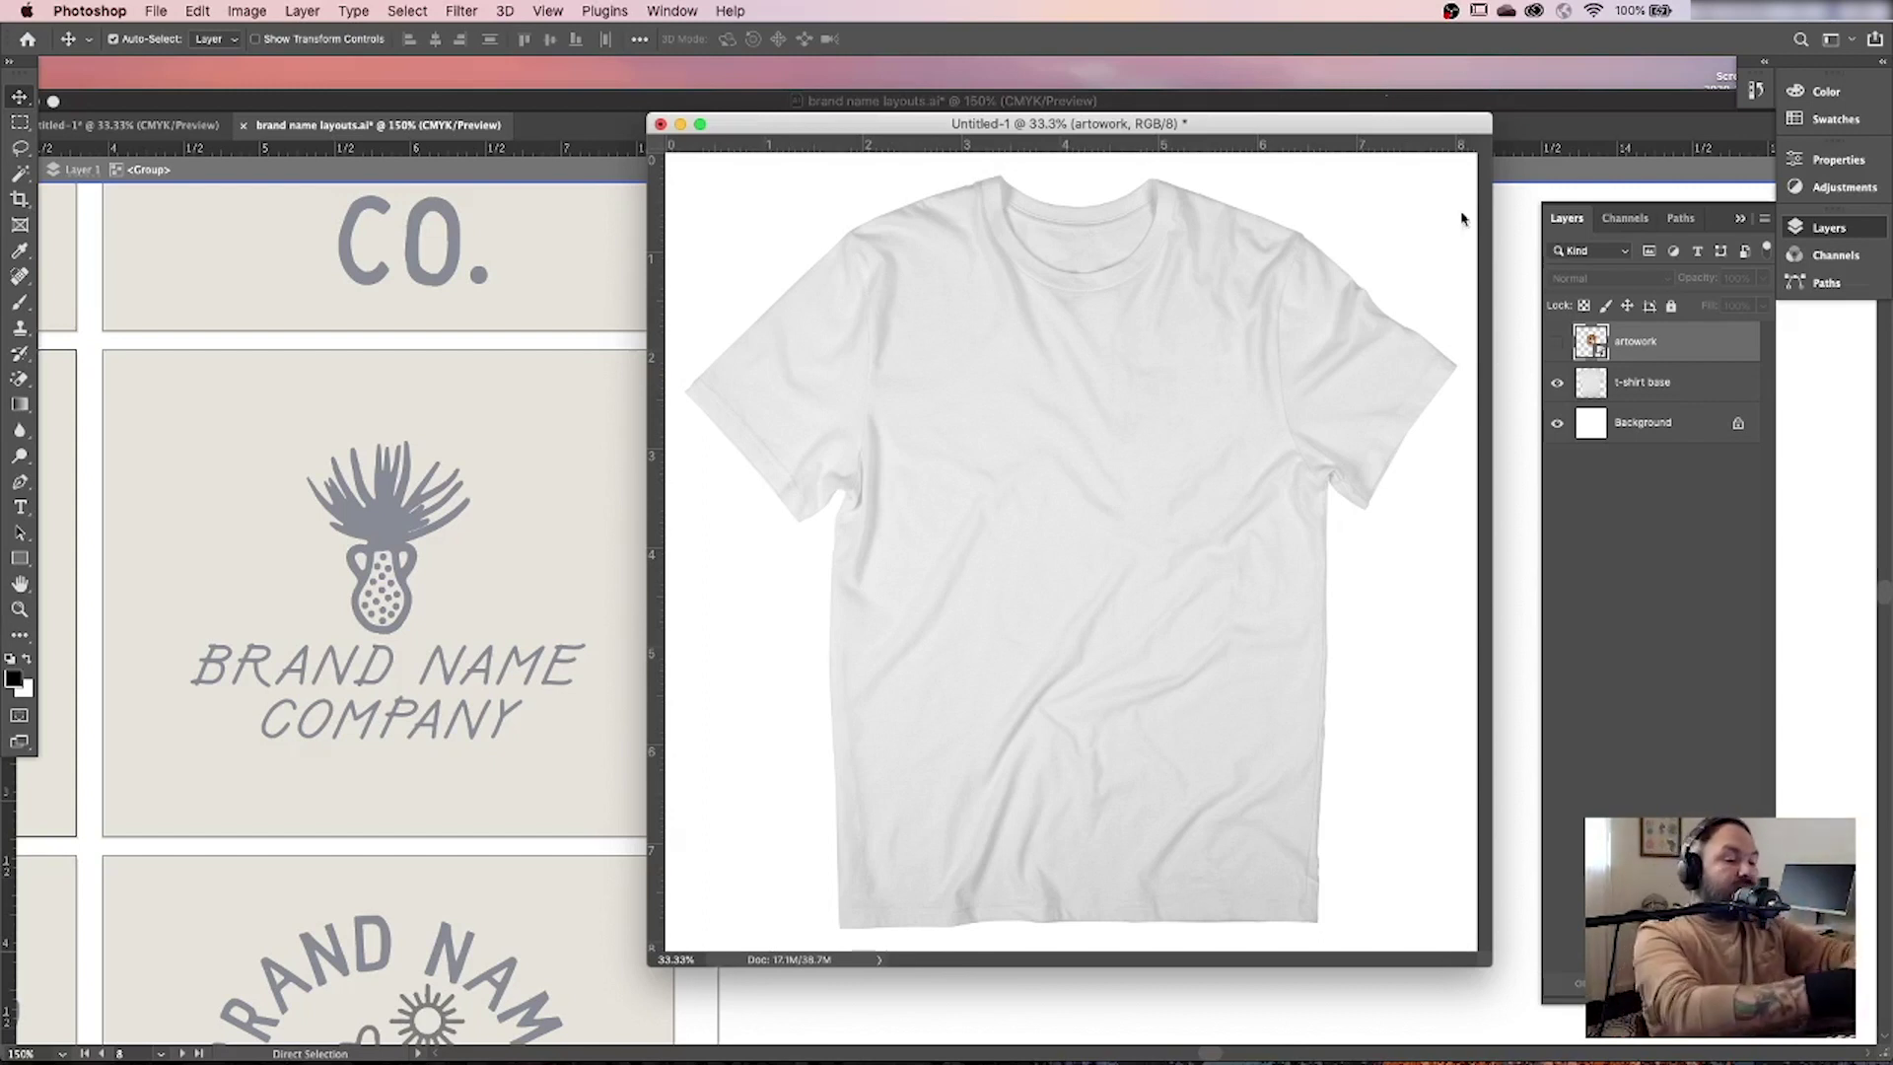
# Turn the artwork layer's visibility back on to show the orange badge on the chest.
pyautogui.click(1556, 342)
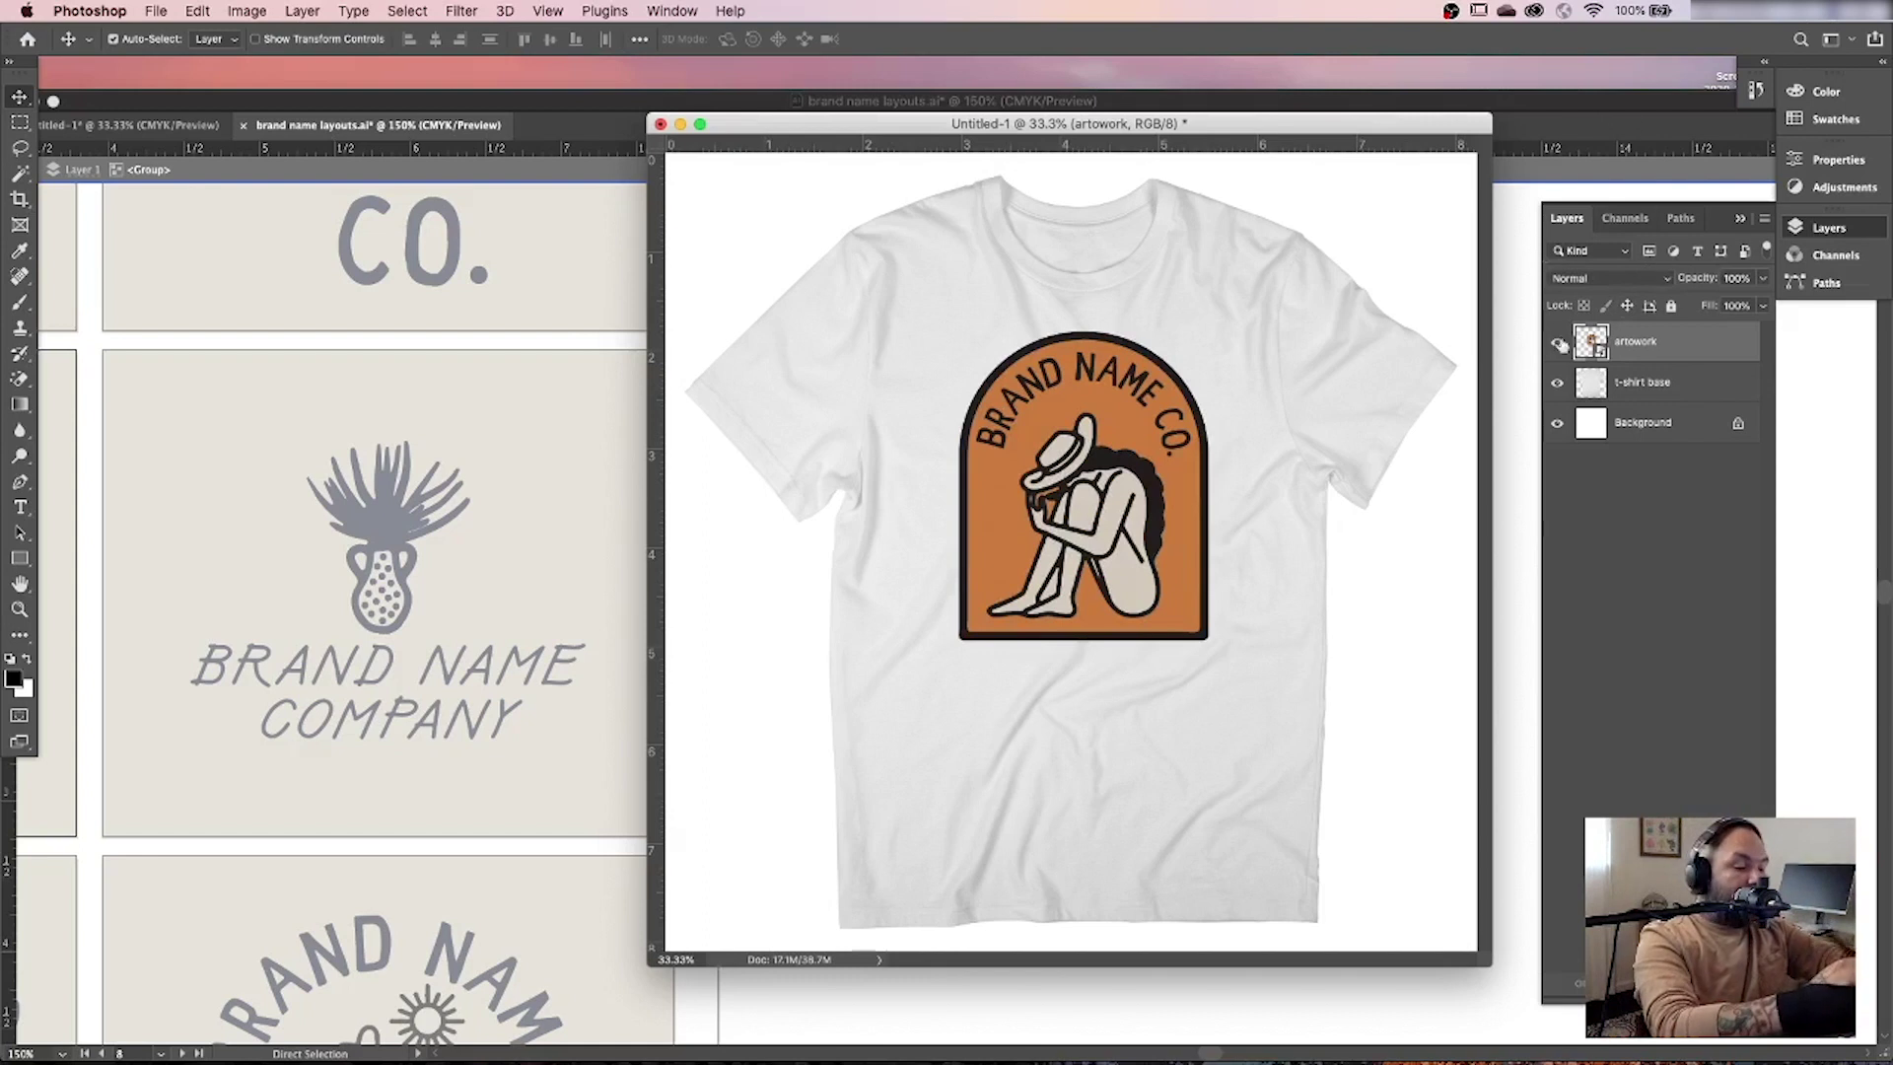
# Duplicate t-shirt base as Layer 1, move it above artwork, and set it to Multiply.
pyautogui.keyDown('super'); pyautogui.click(1590, 342); pyautogui.keyUp('super')
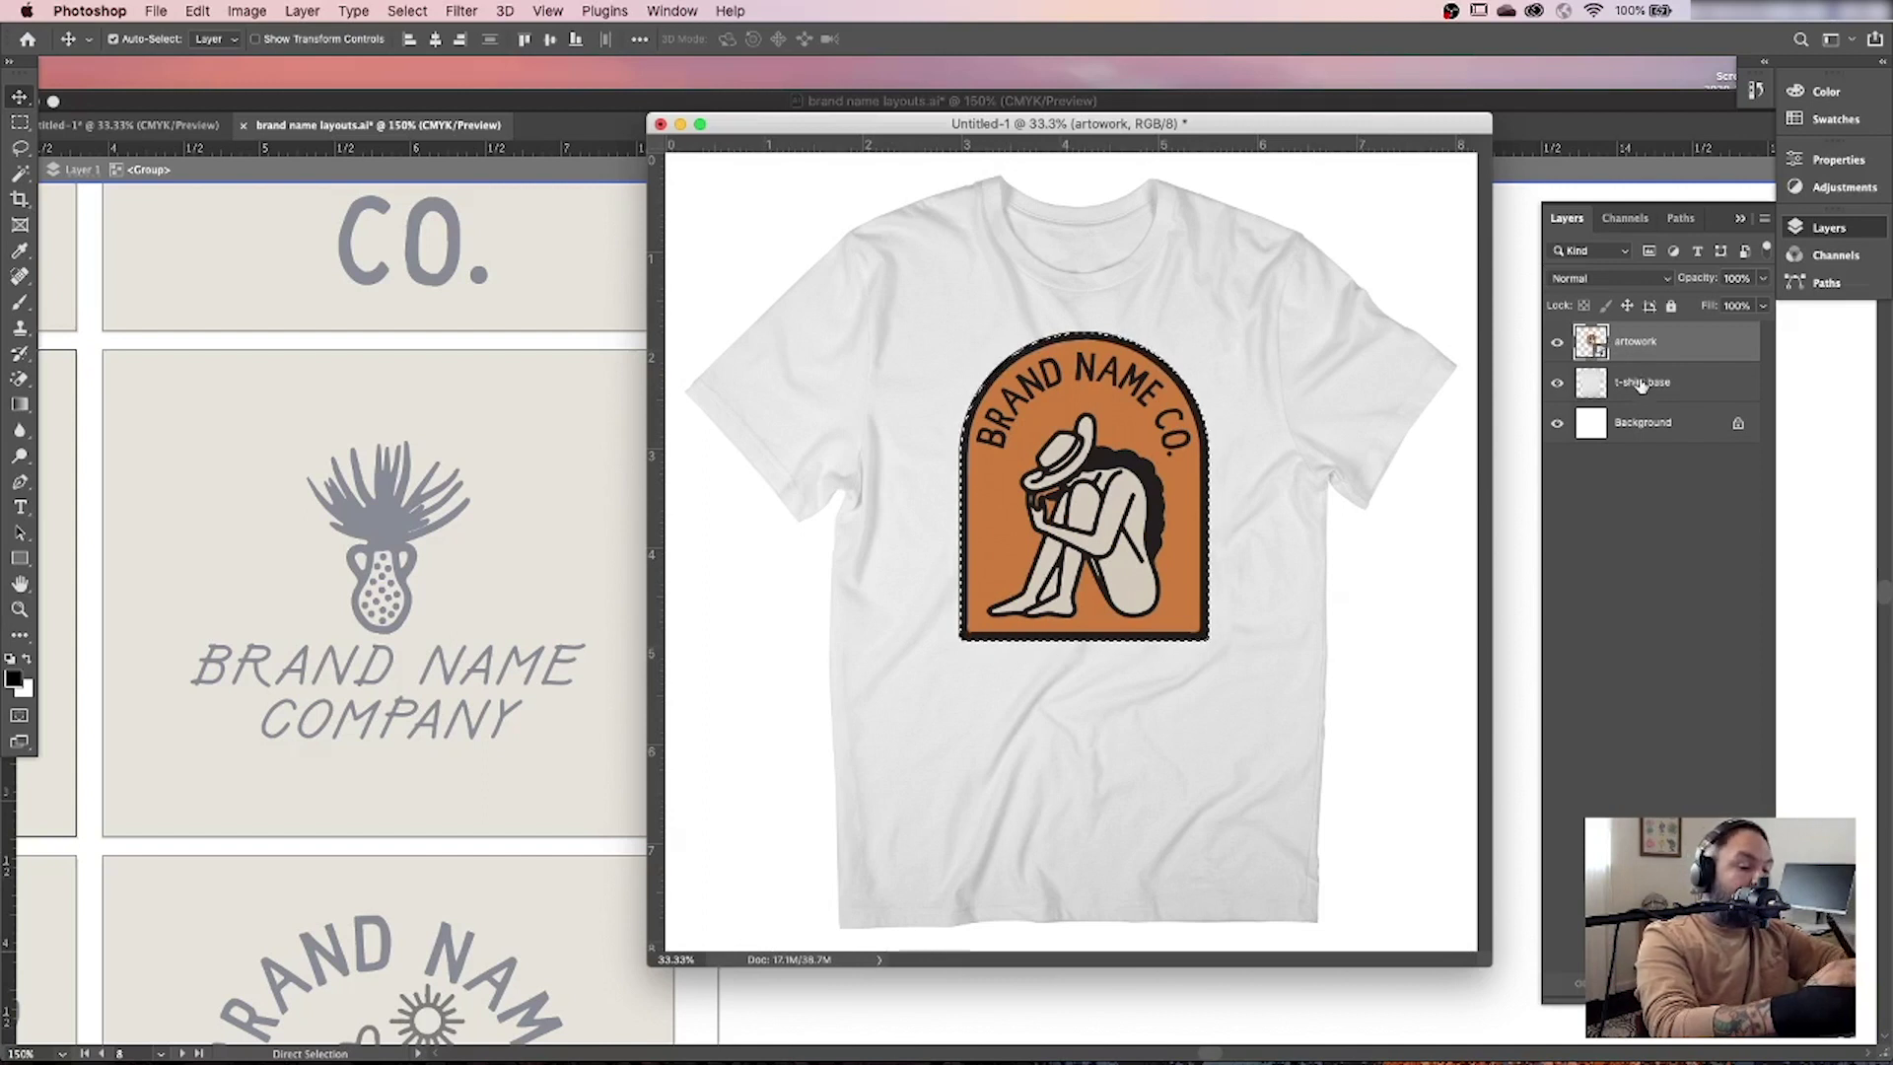
pyautogui.click(1675, 383)
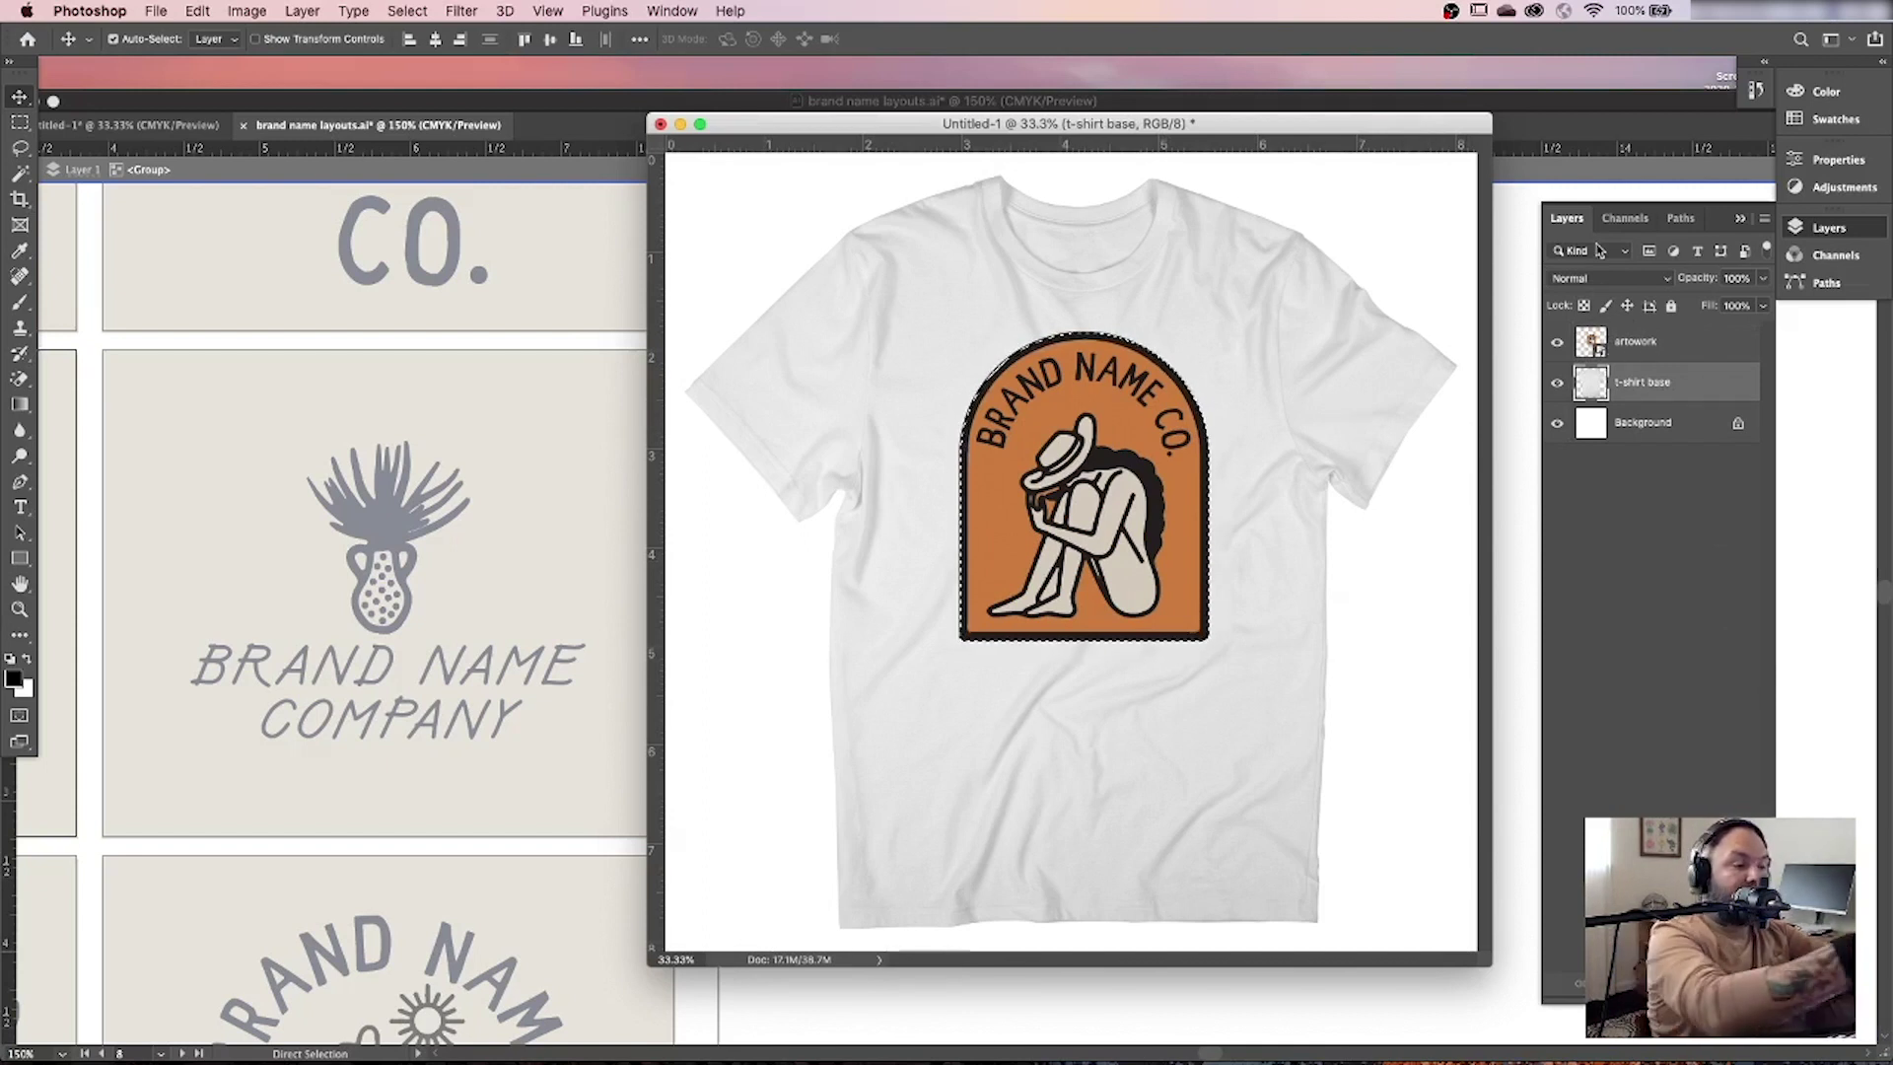
pyautogui.press('super+j')
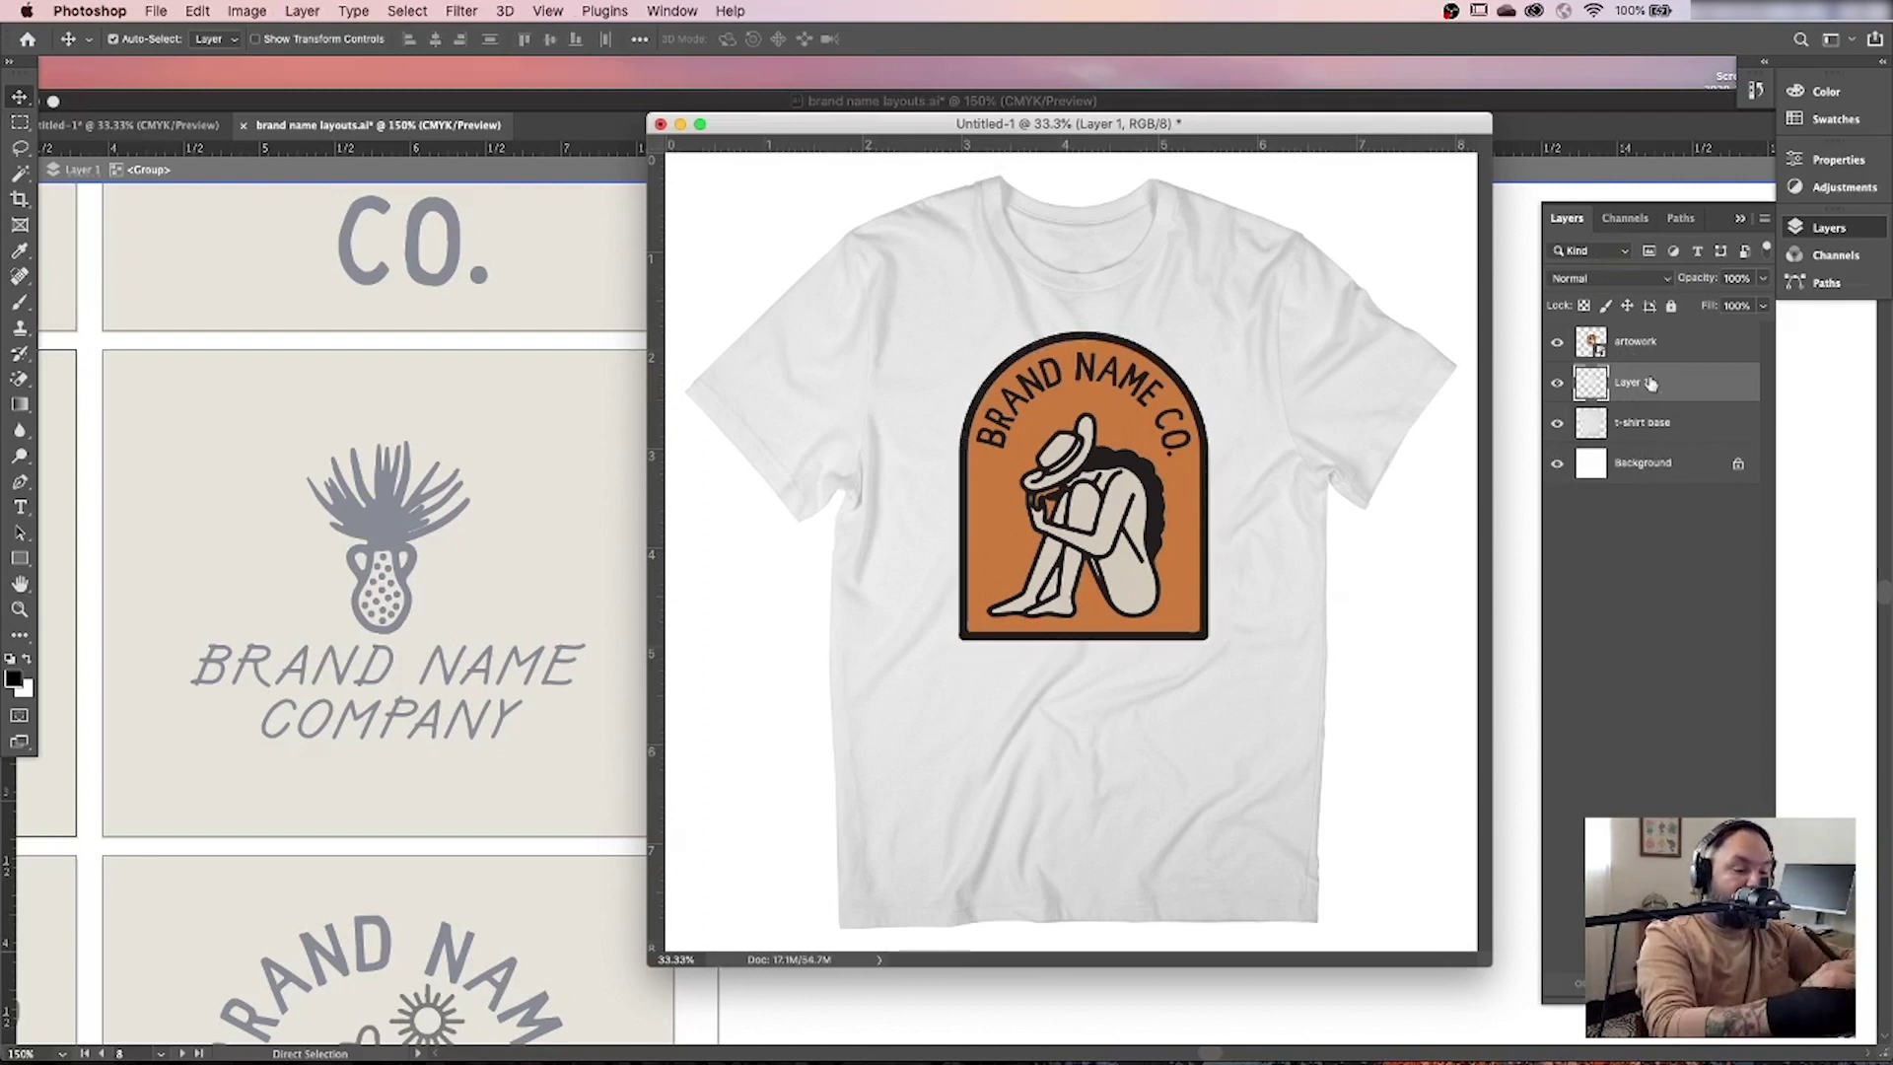
pyautogui.moveTo(1655, 381); pyautogui.dragTo(1653, 340)
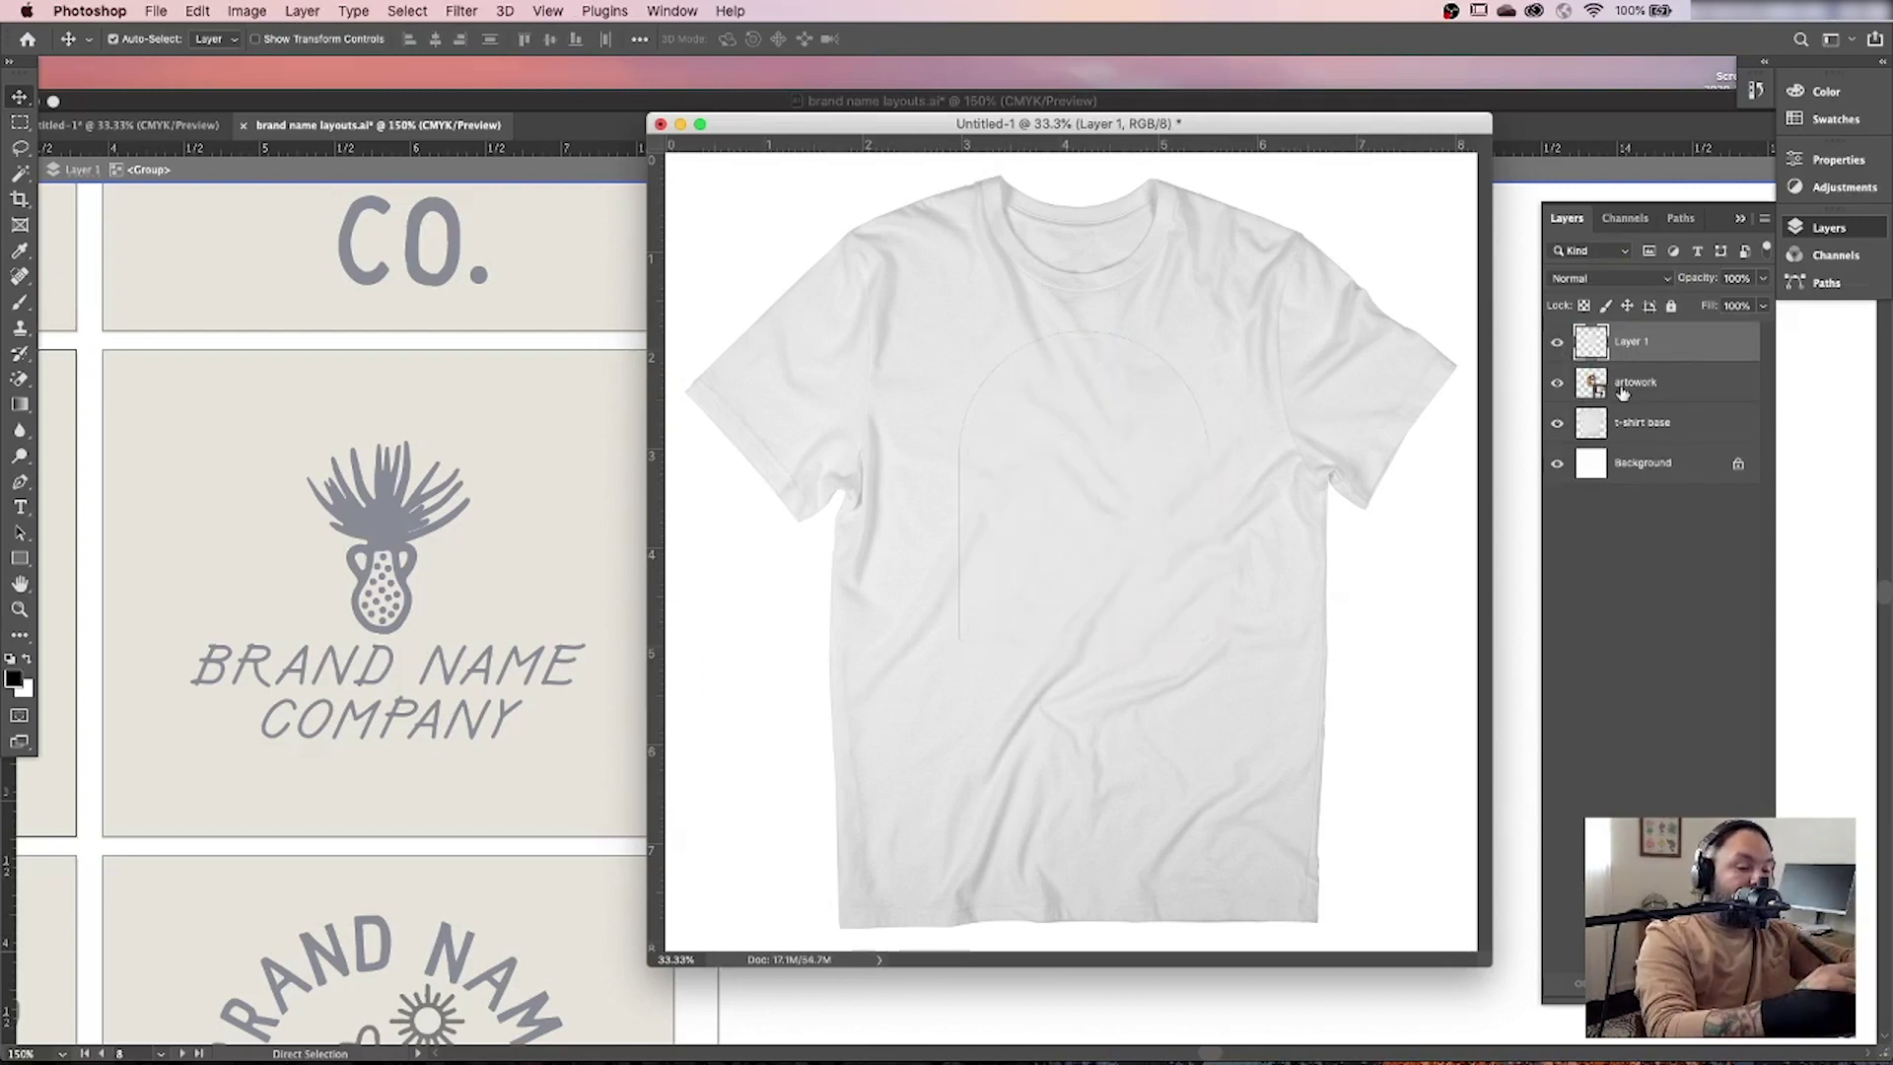
pyautogui.click(1640, 278)
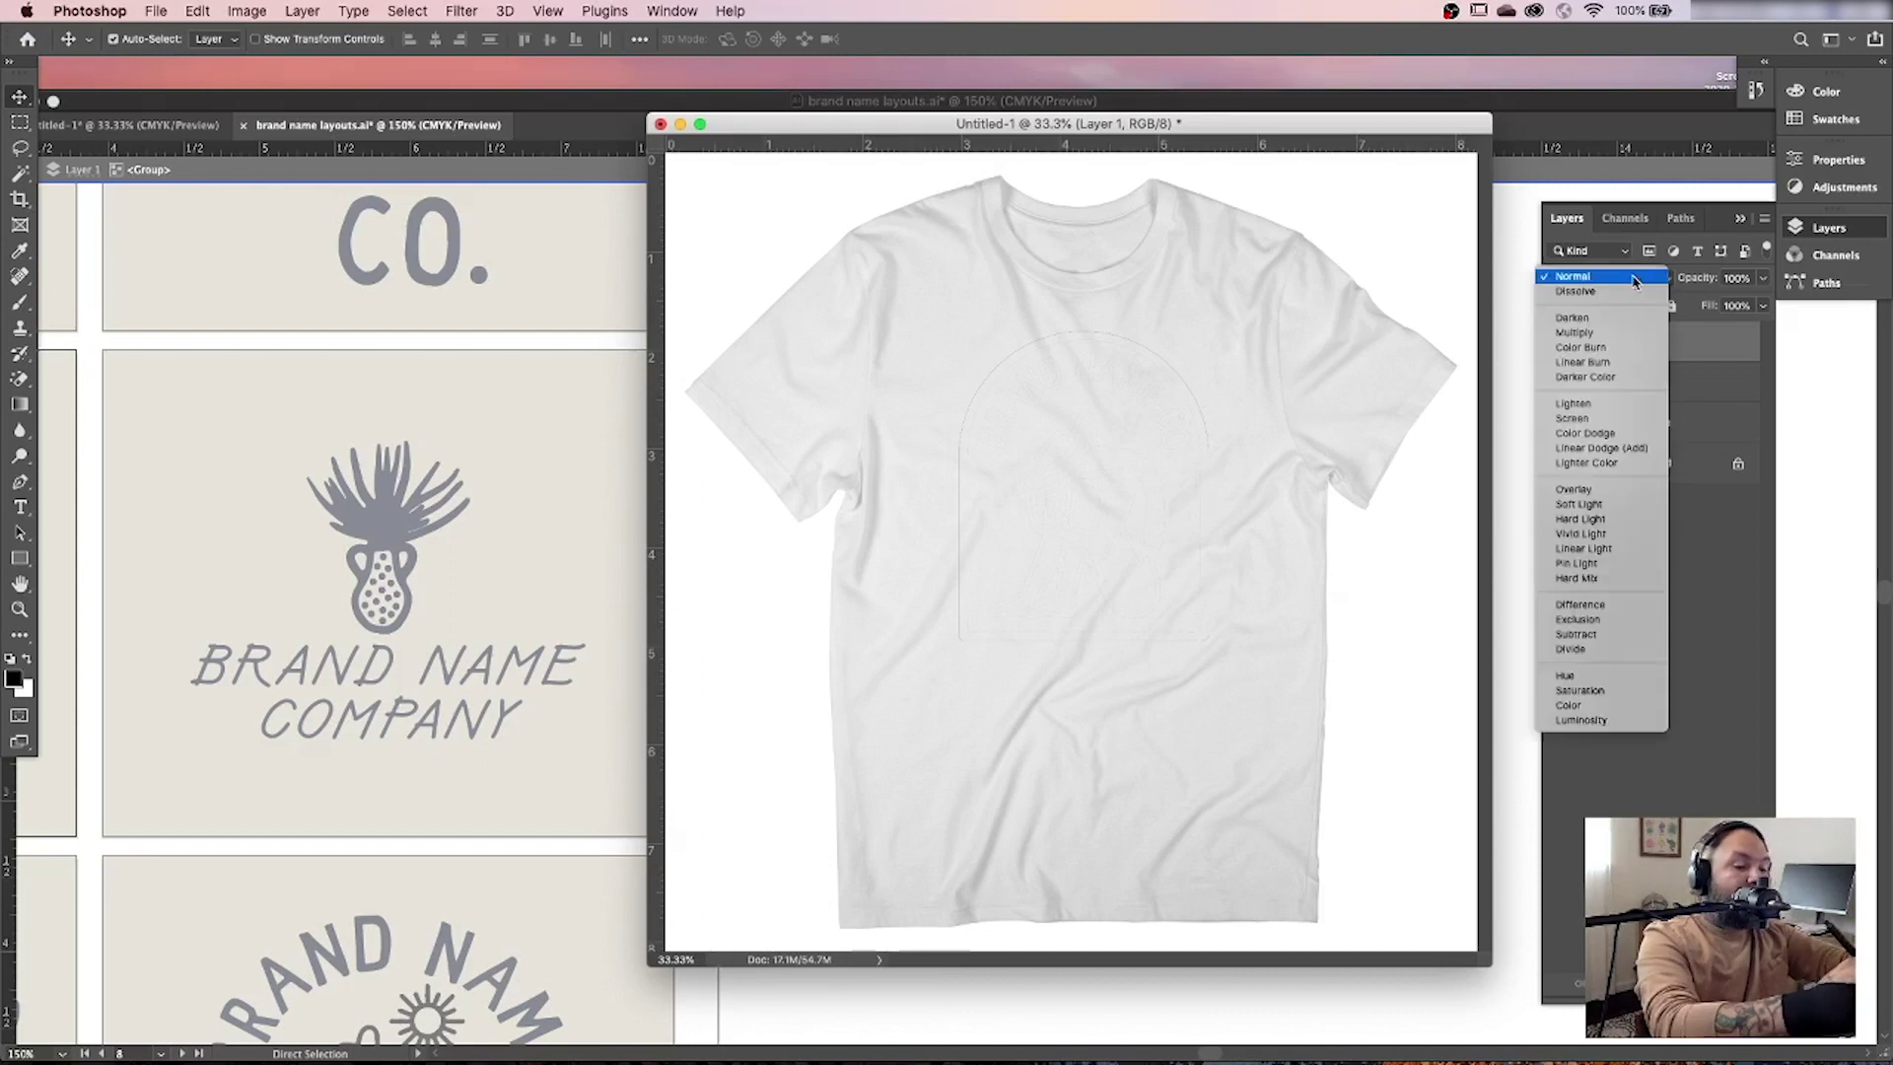
pyautogui.click(1632, 337)
pyautogui.press('z')
pyautogui.click(913, 801)
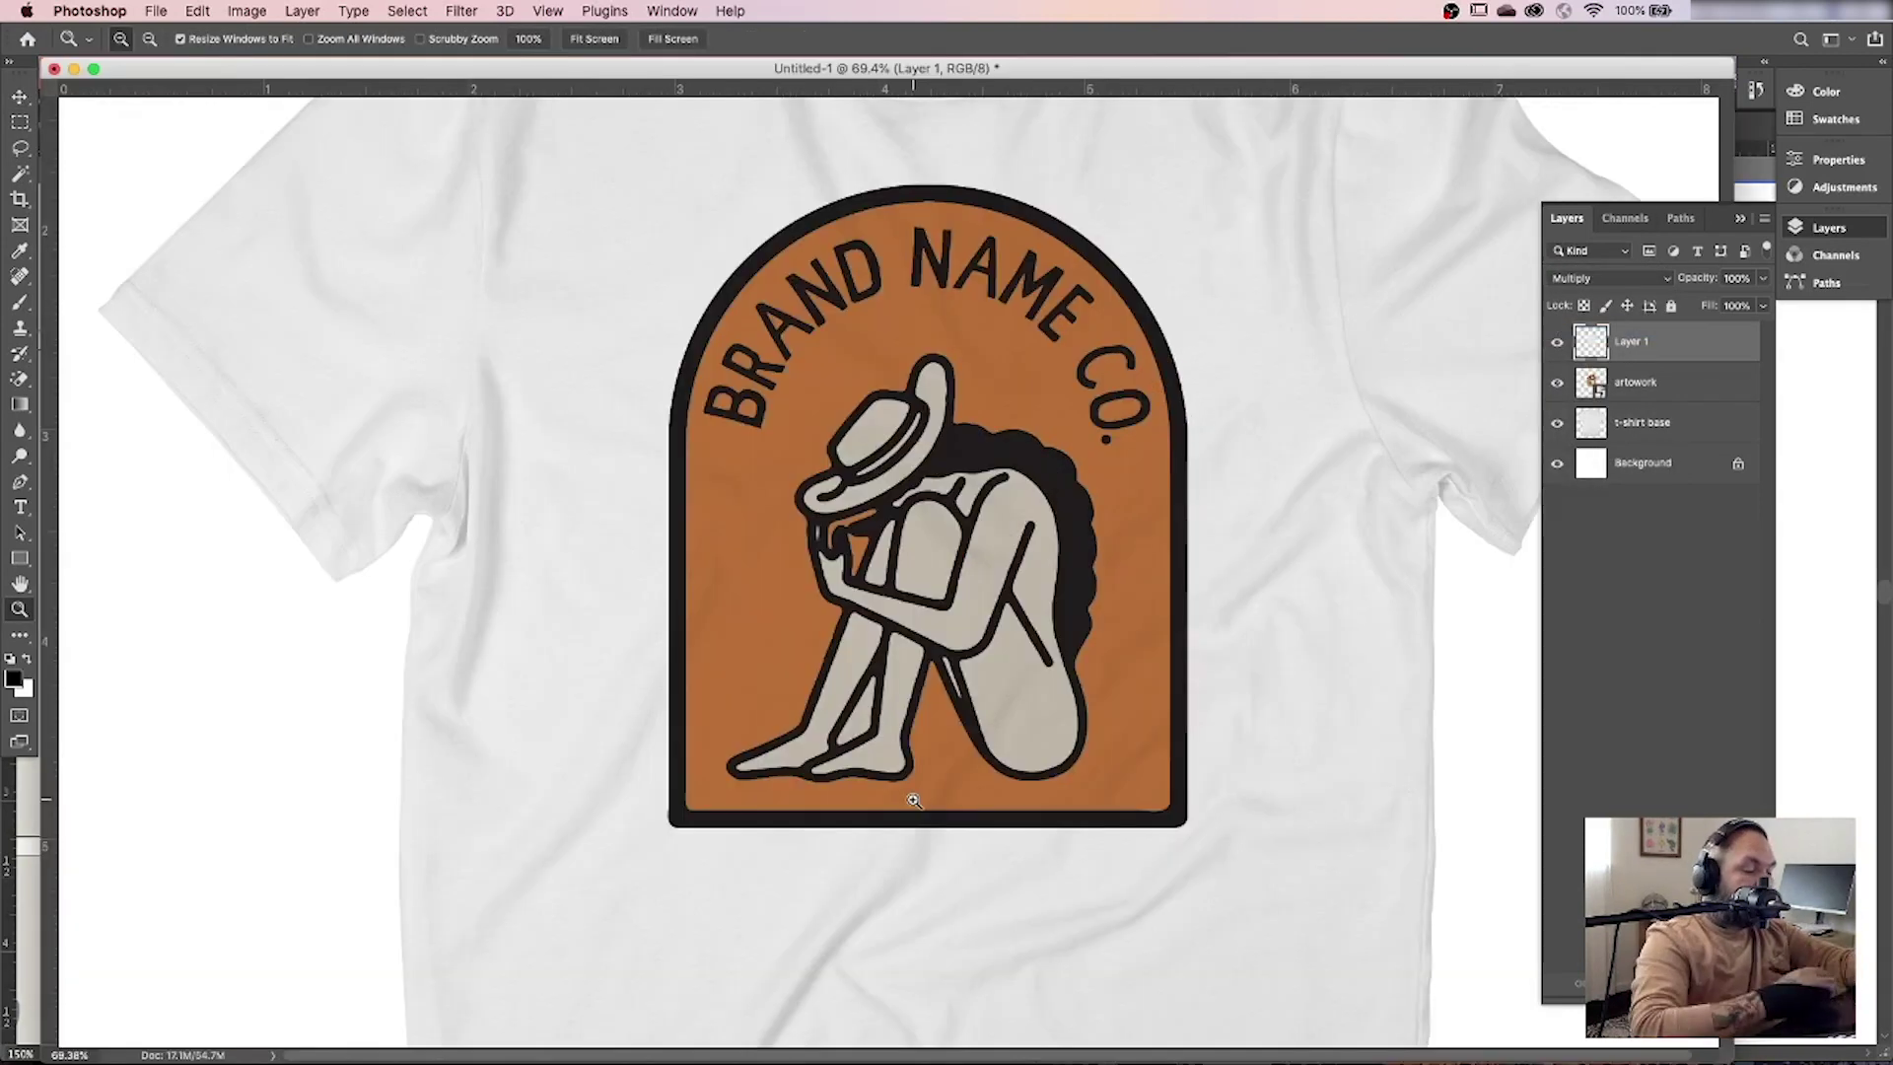
pyautogui.scroll(3, 1233, 597)
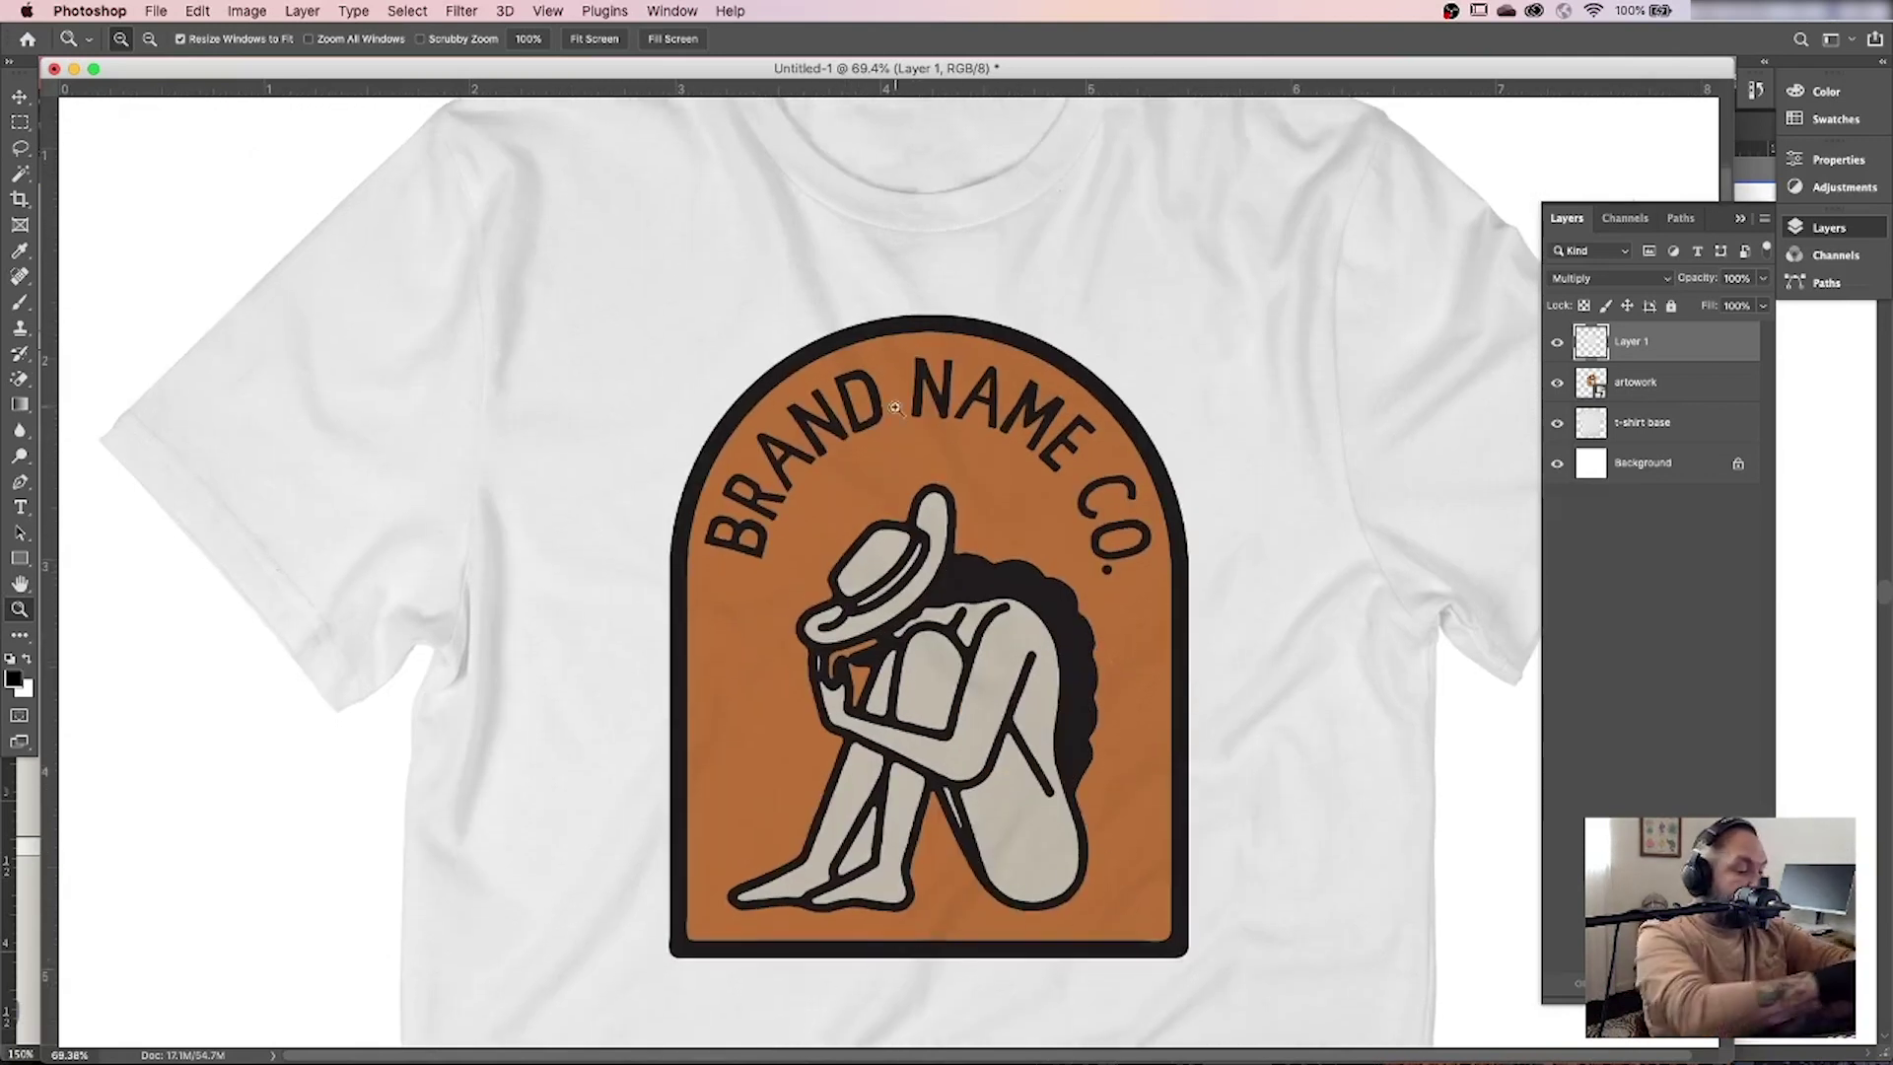
pyautogui.moveTo(894, 407); pyautogui.dragTo(855, 586)
pyautogui.press('v')
pyautogui.press('super+minus')
pyautogui.press('super+minus')
pyautogui.press('super+minus')
pyautogui.press('super+minus')
pyautogui.press('super+minus')
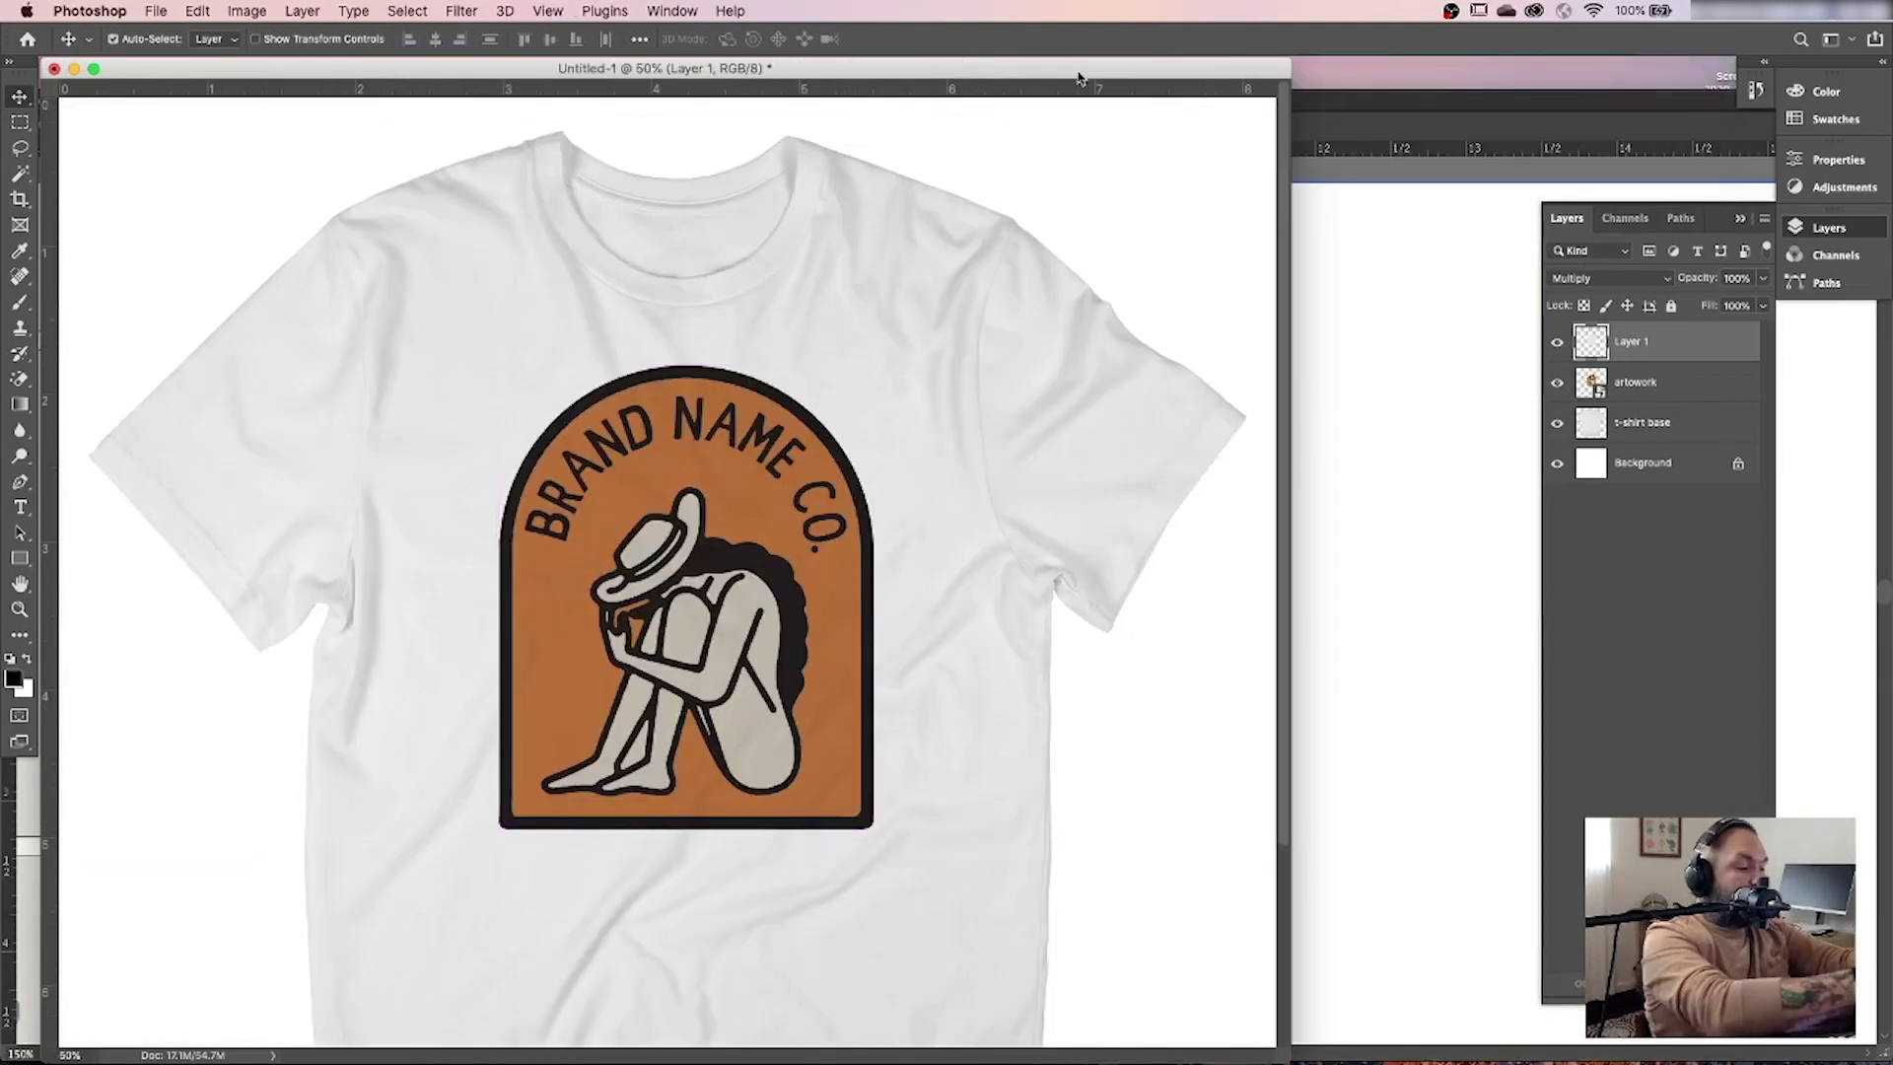
pyautogui.moveTo(1078, 67); pyautogui.dragTo(1406, 66)
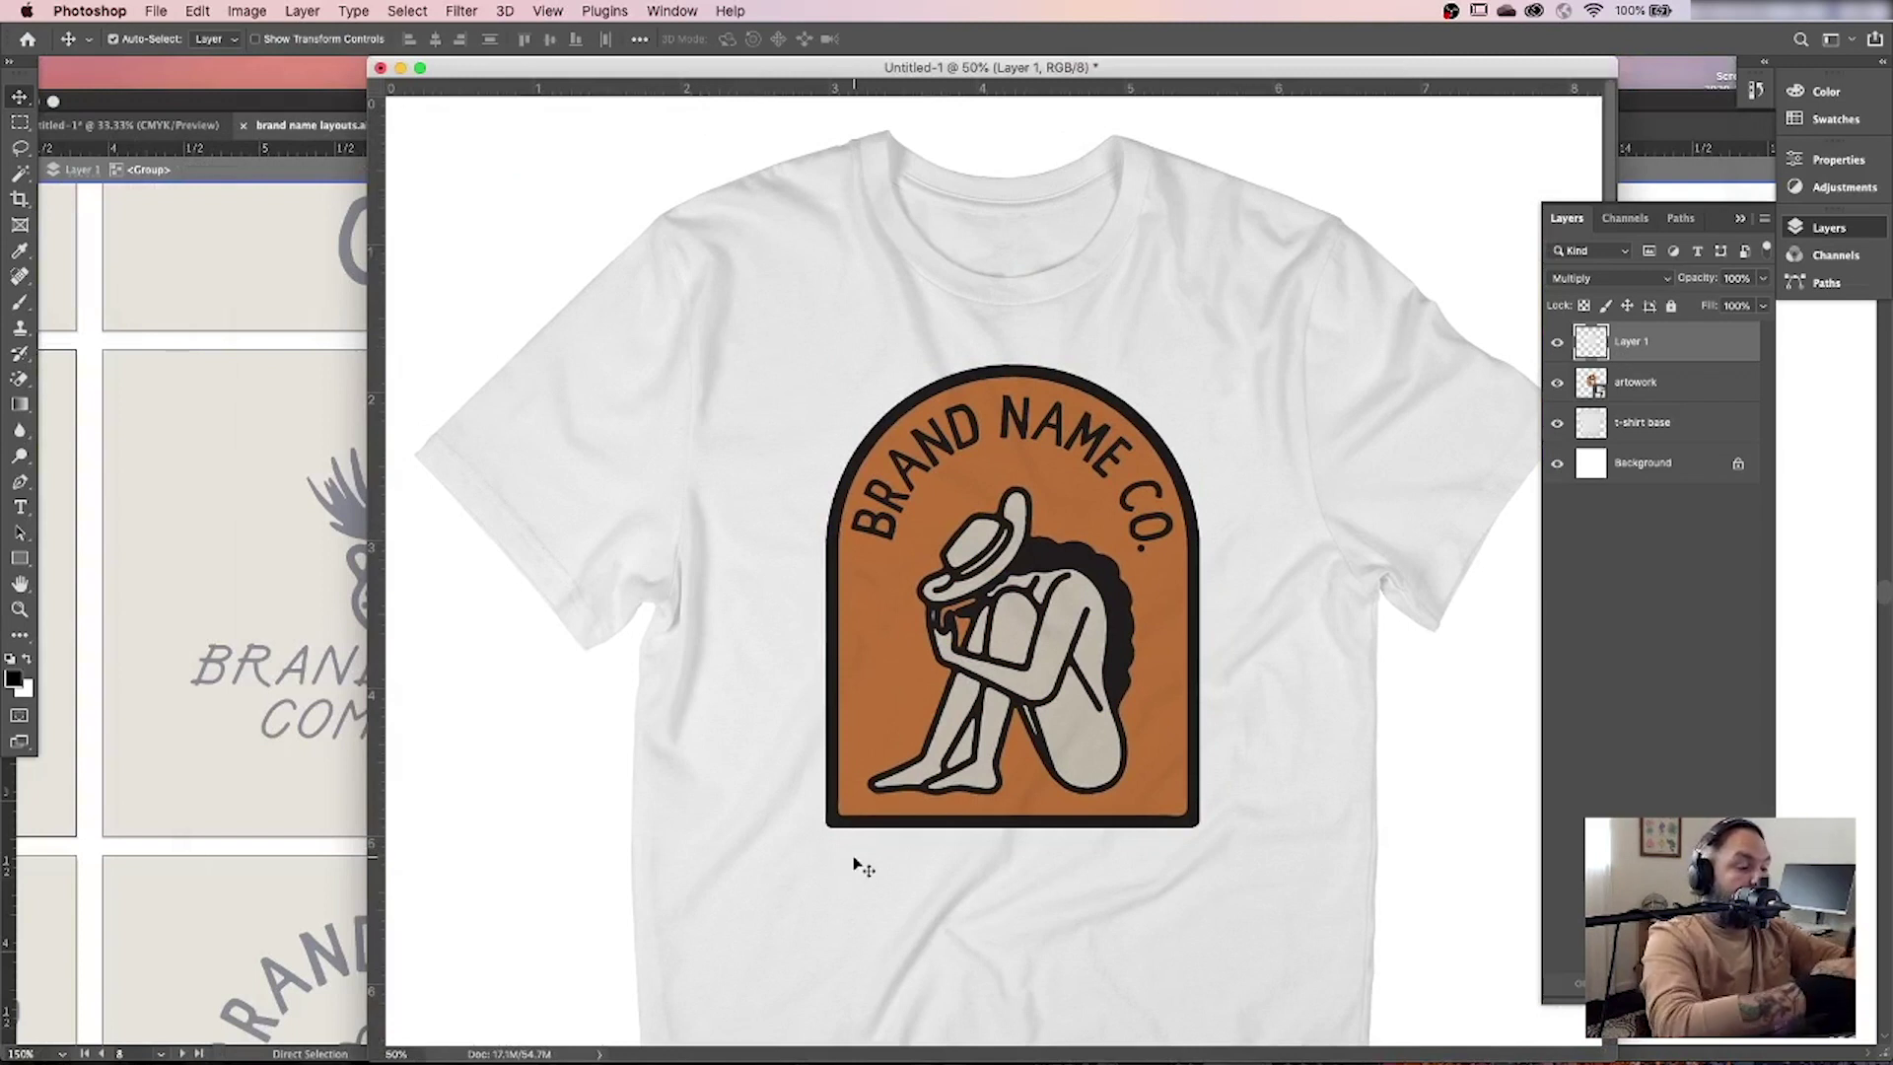
pyautogui.click(1559, 343)
pyautogui.click(1560, 343)
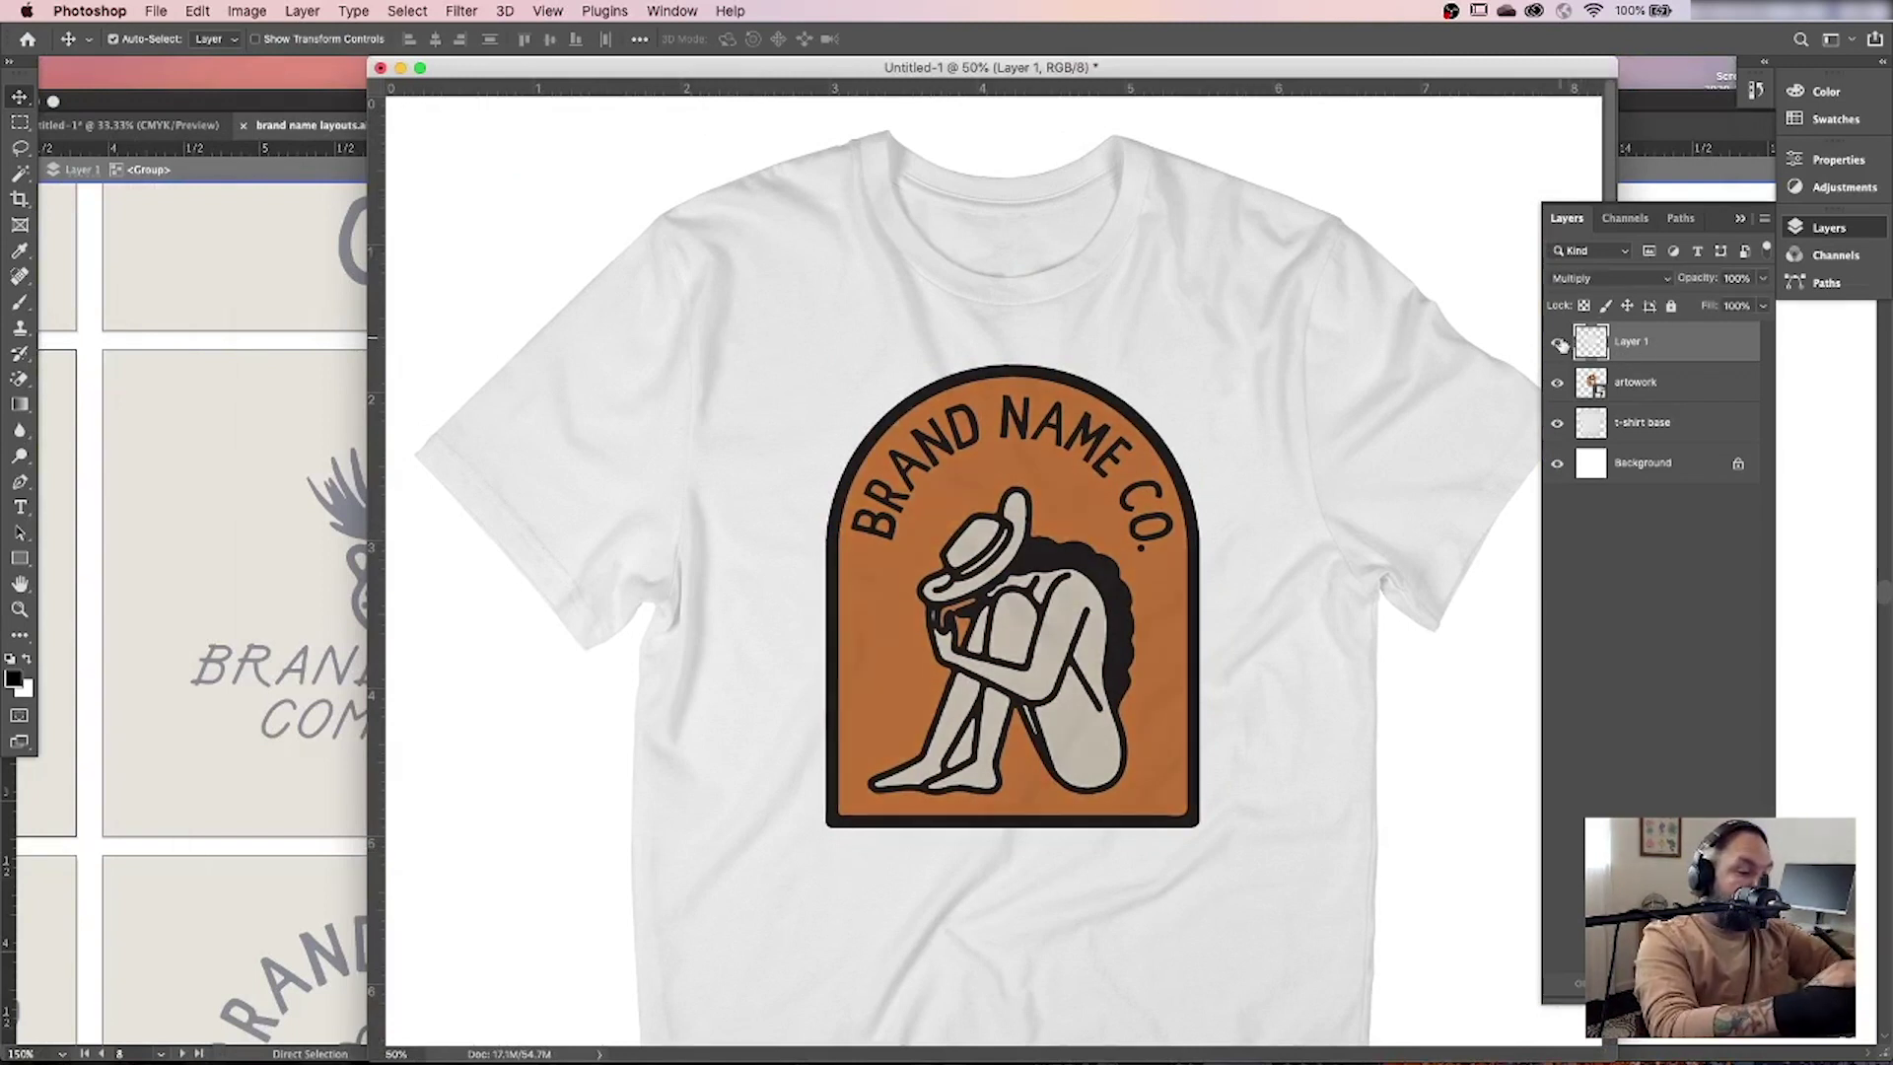
pyautogui.click(1558, 342)
pyautogui.click(1557, 342)
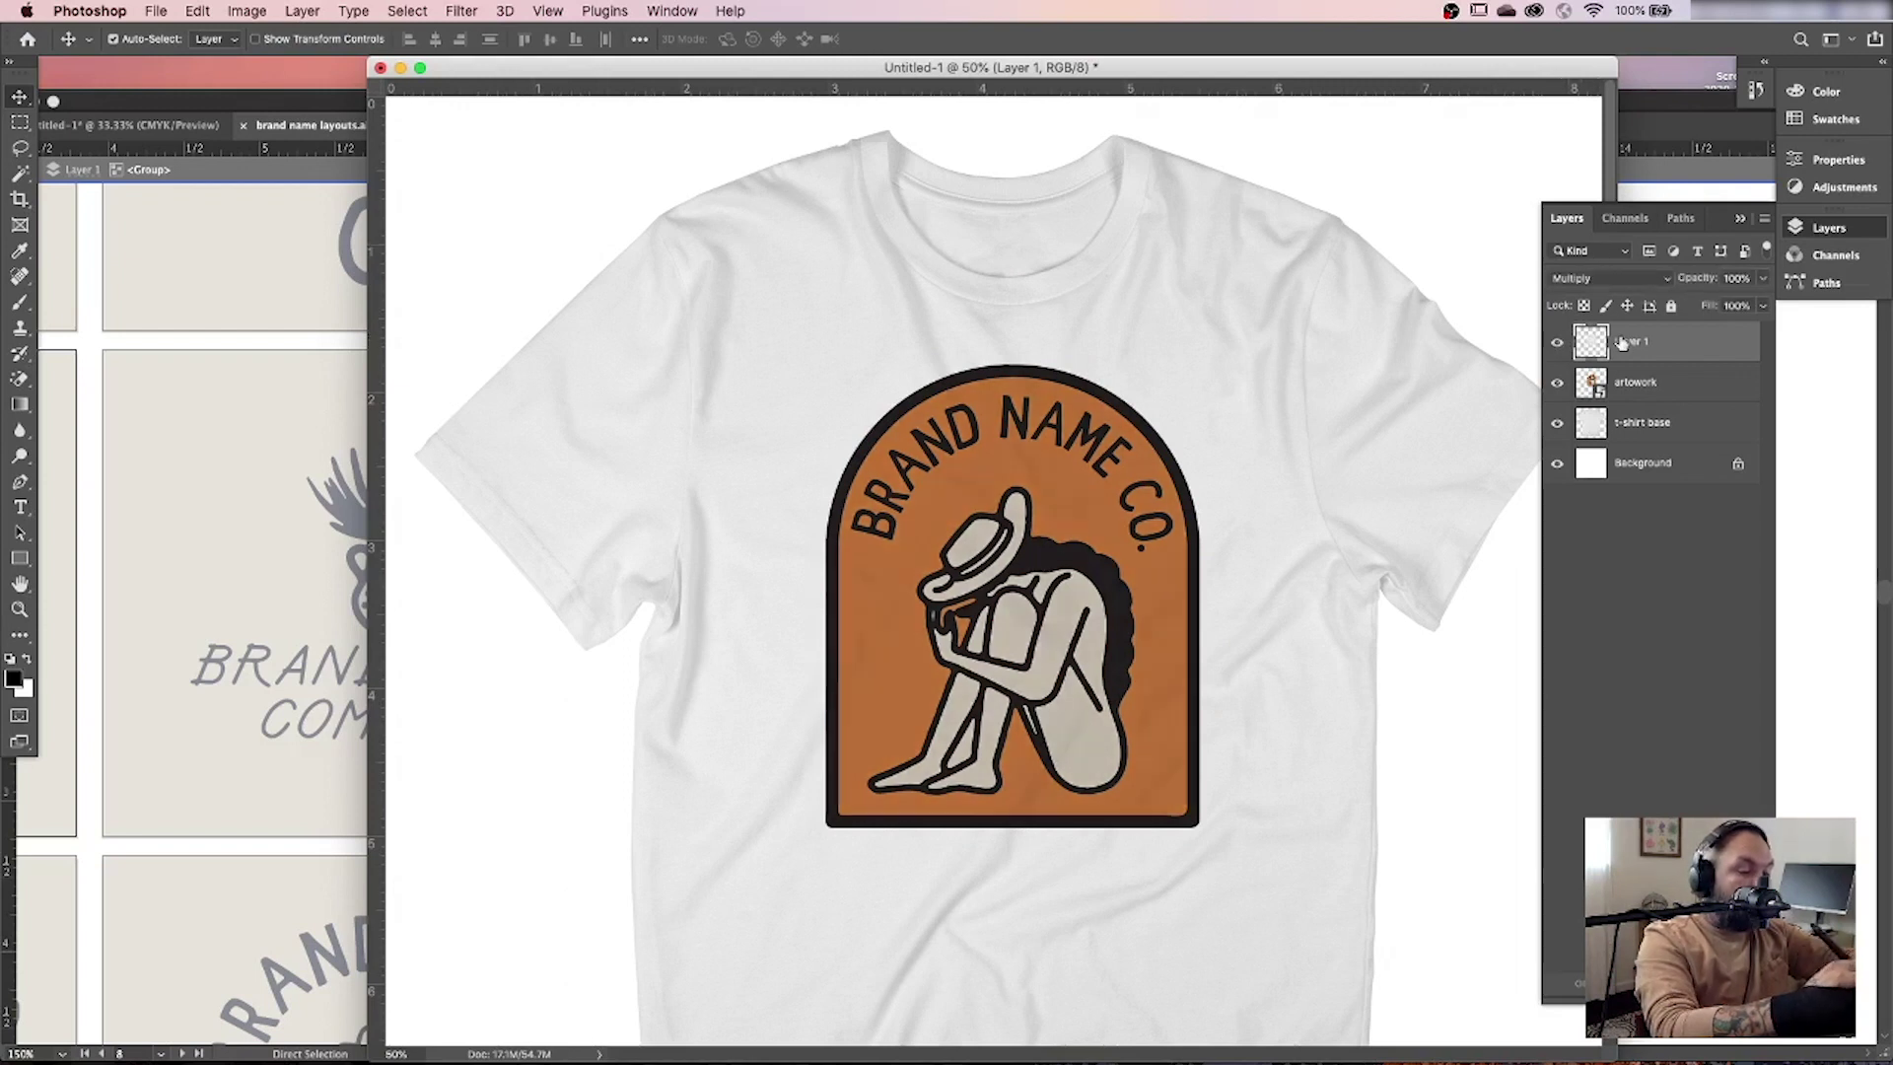
# Duplicate Layer 1, hide the original, and set the copy's Levels black input to 144, white to 234.
pyautogui.press('super+j')
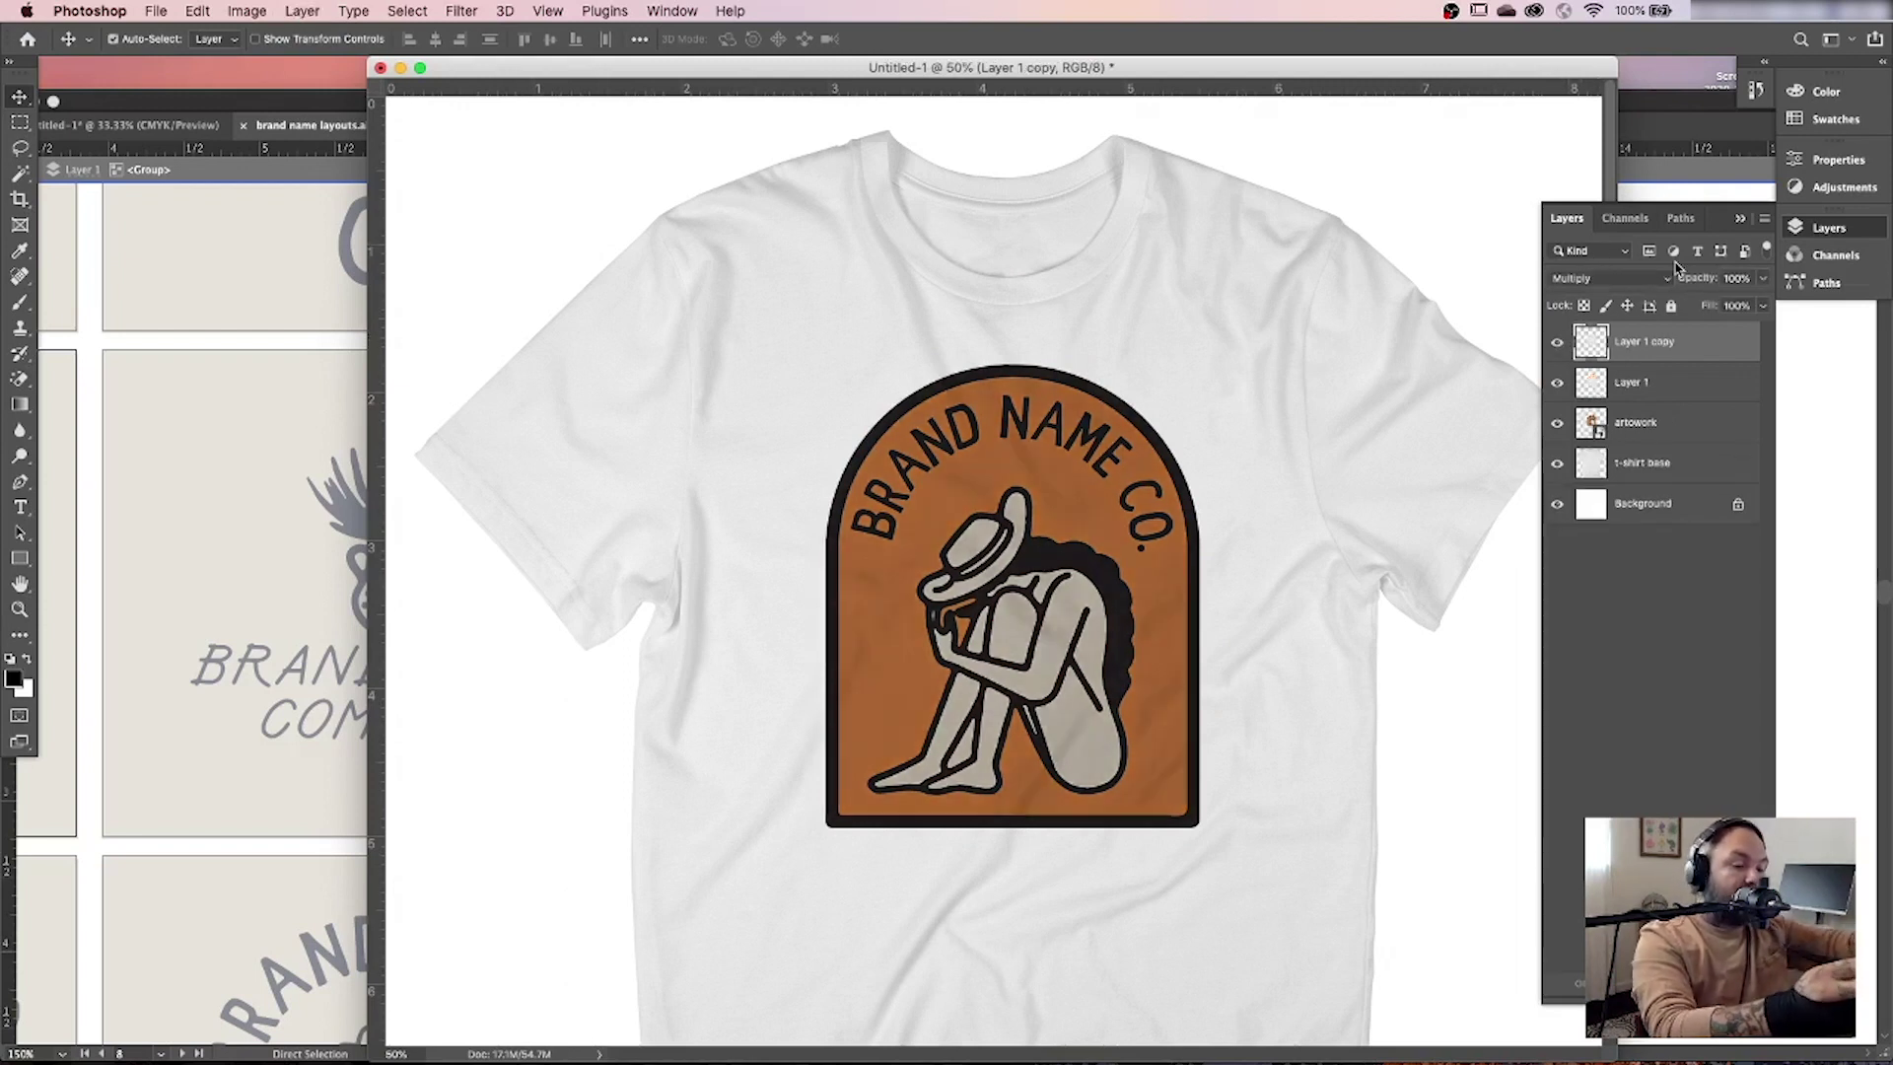
pyautogui.click(1558, 383)
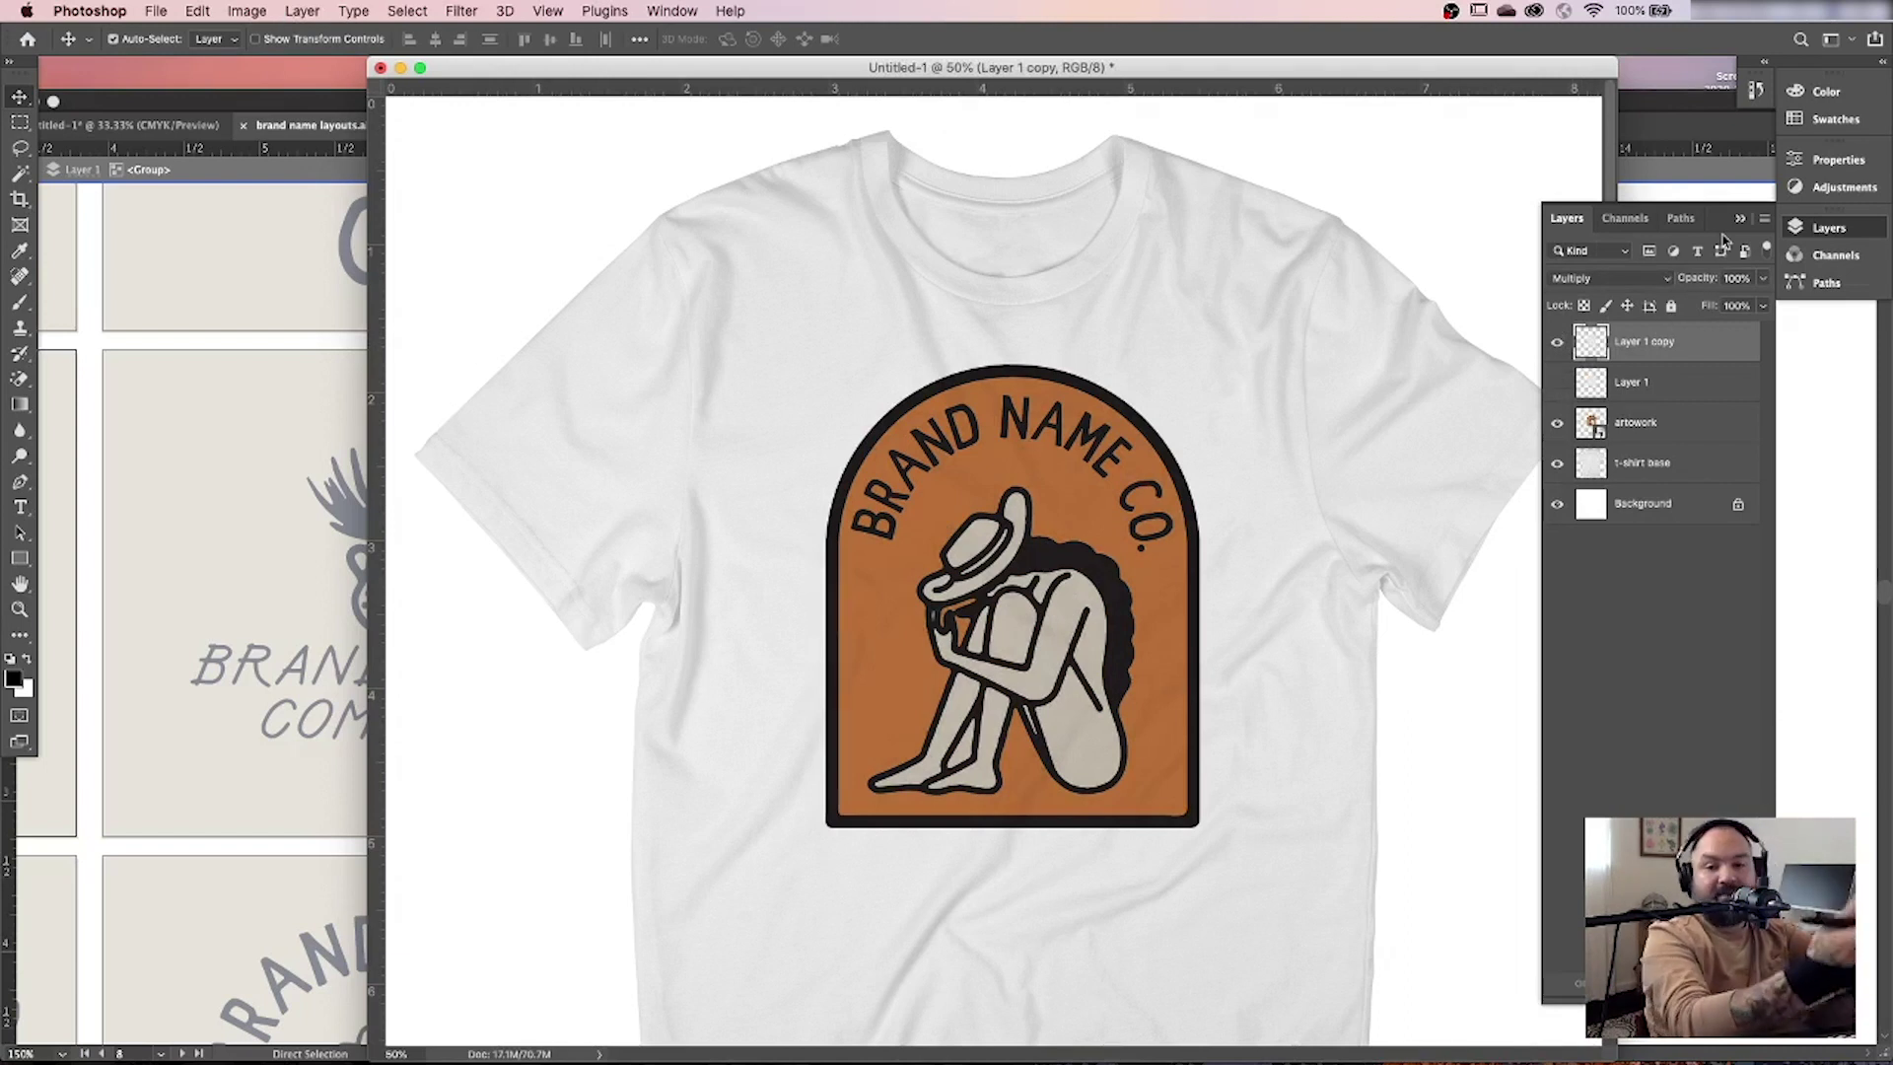
pyautogui.press('super+l')
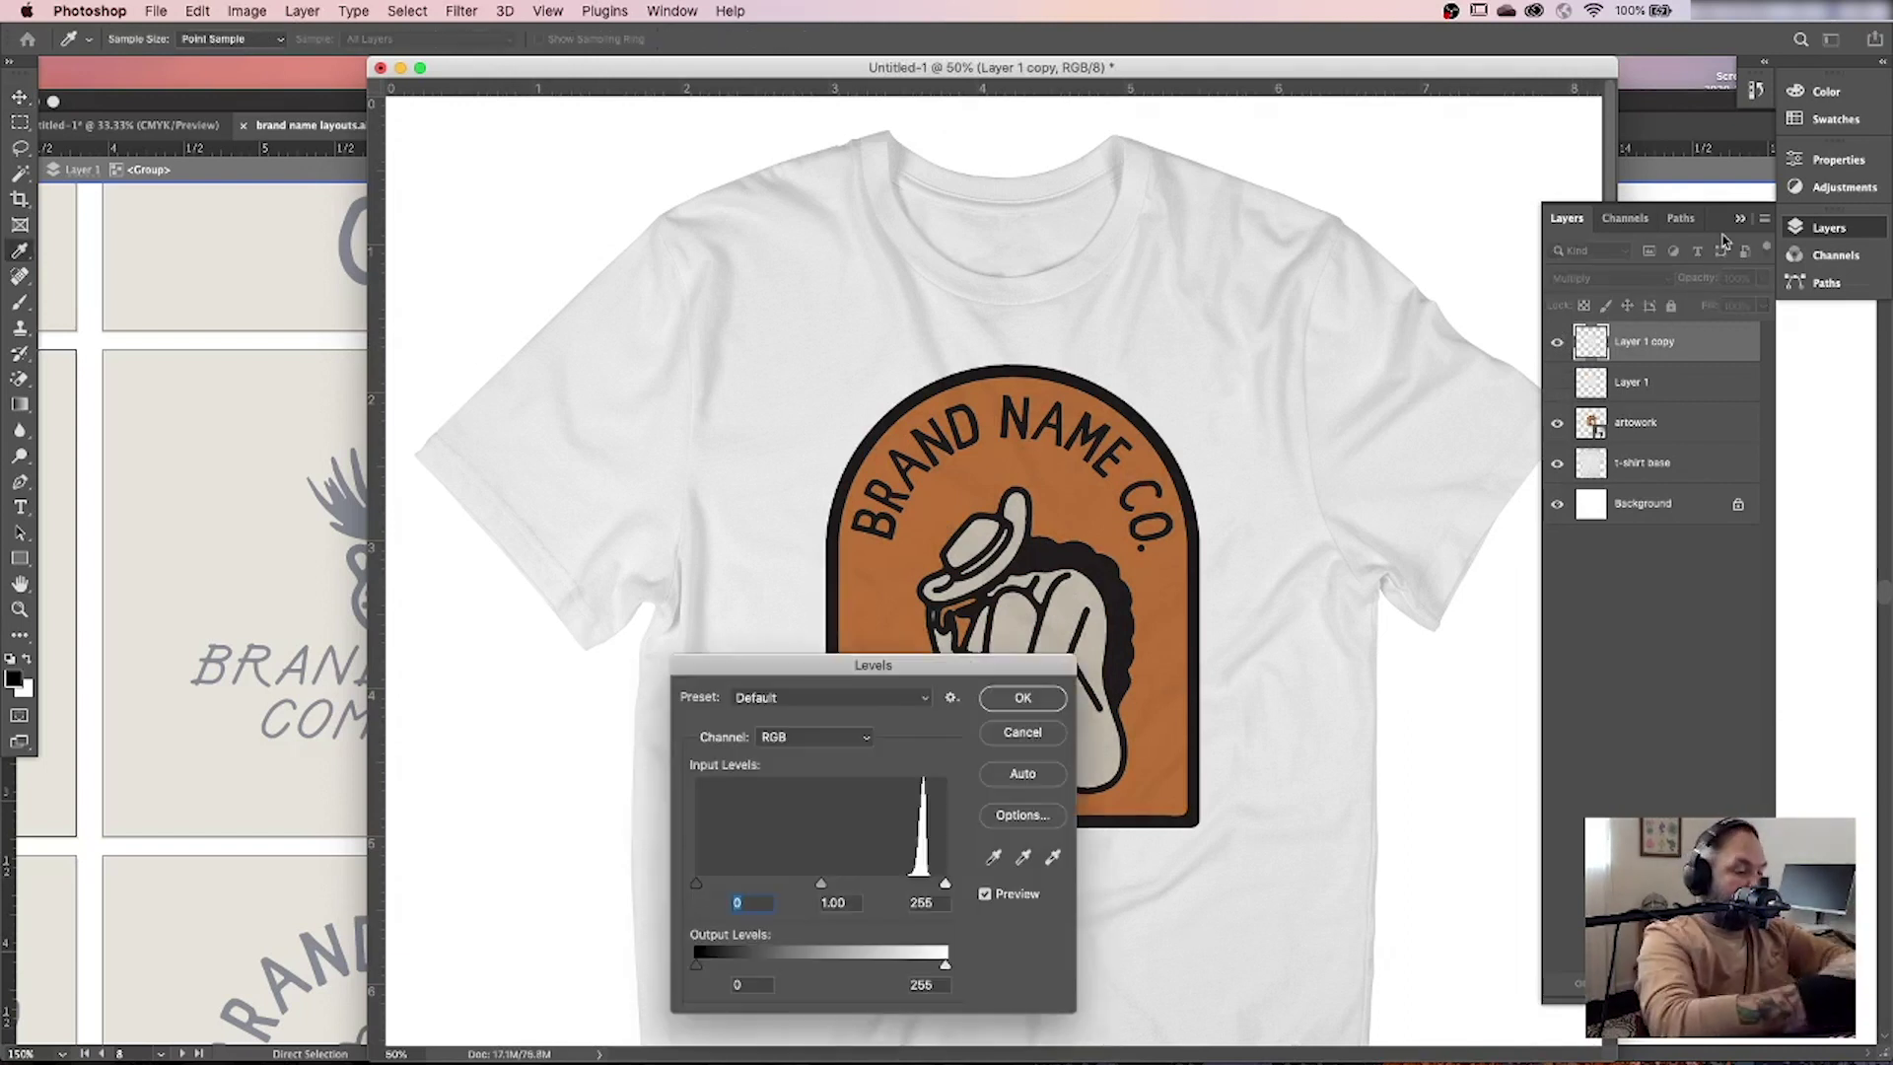
pyautogui.moveTo(1010, 682); pyautogui.dragTo(1520, 610)
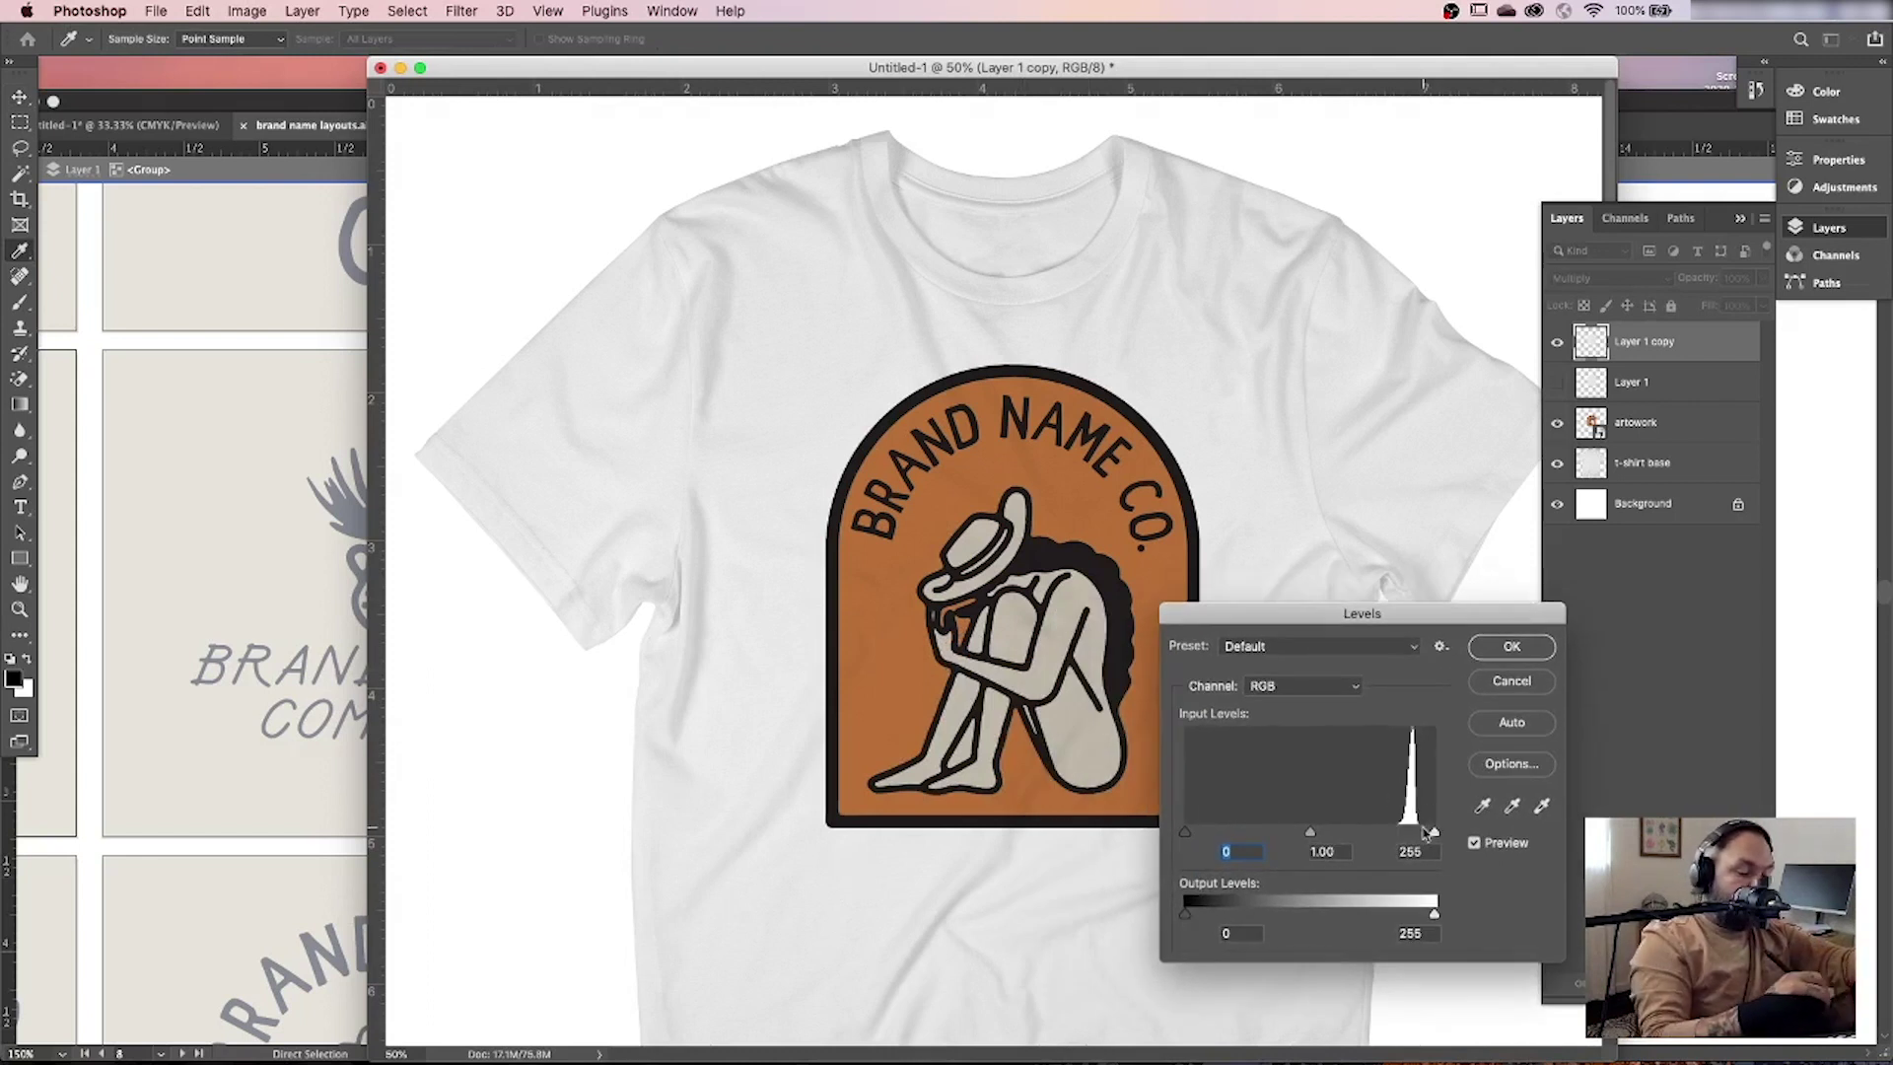
pyautogui.moveTo(1187, 833); pyautogui.dragTo(1411, 834)
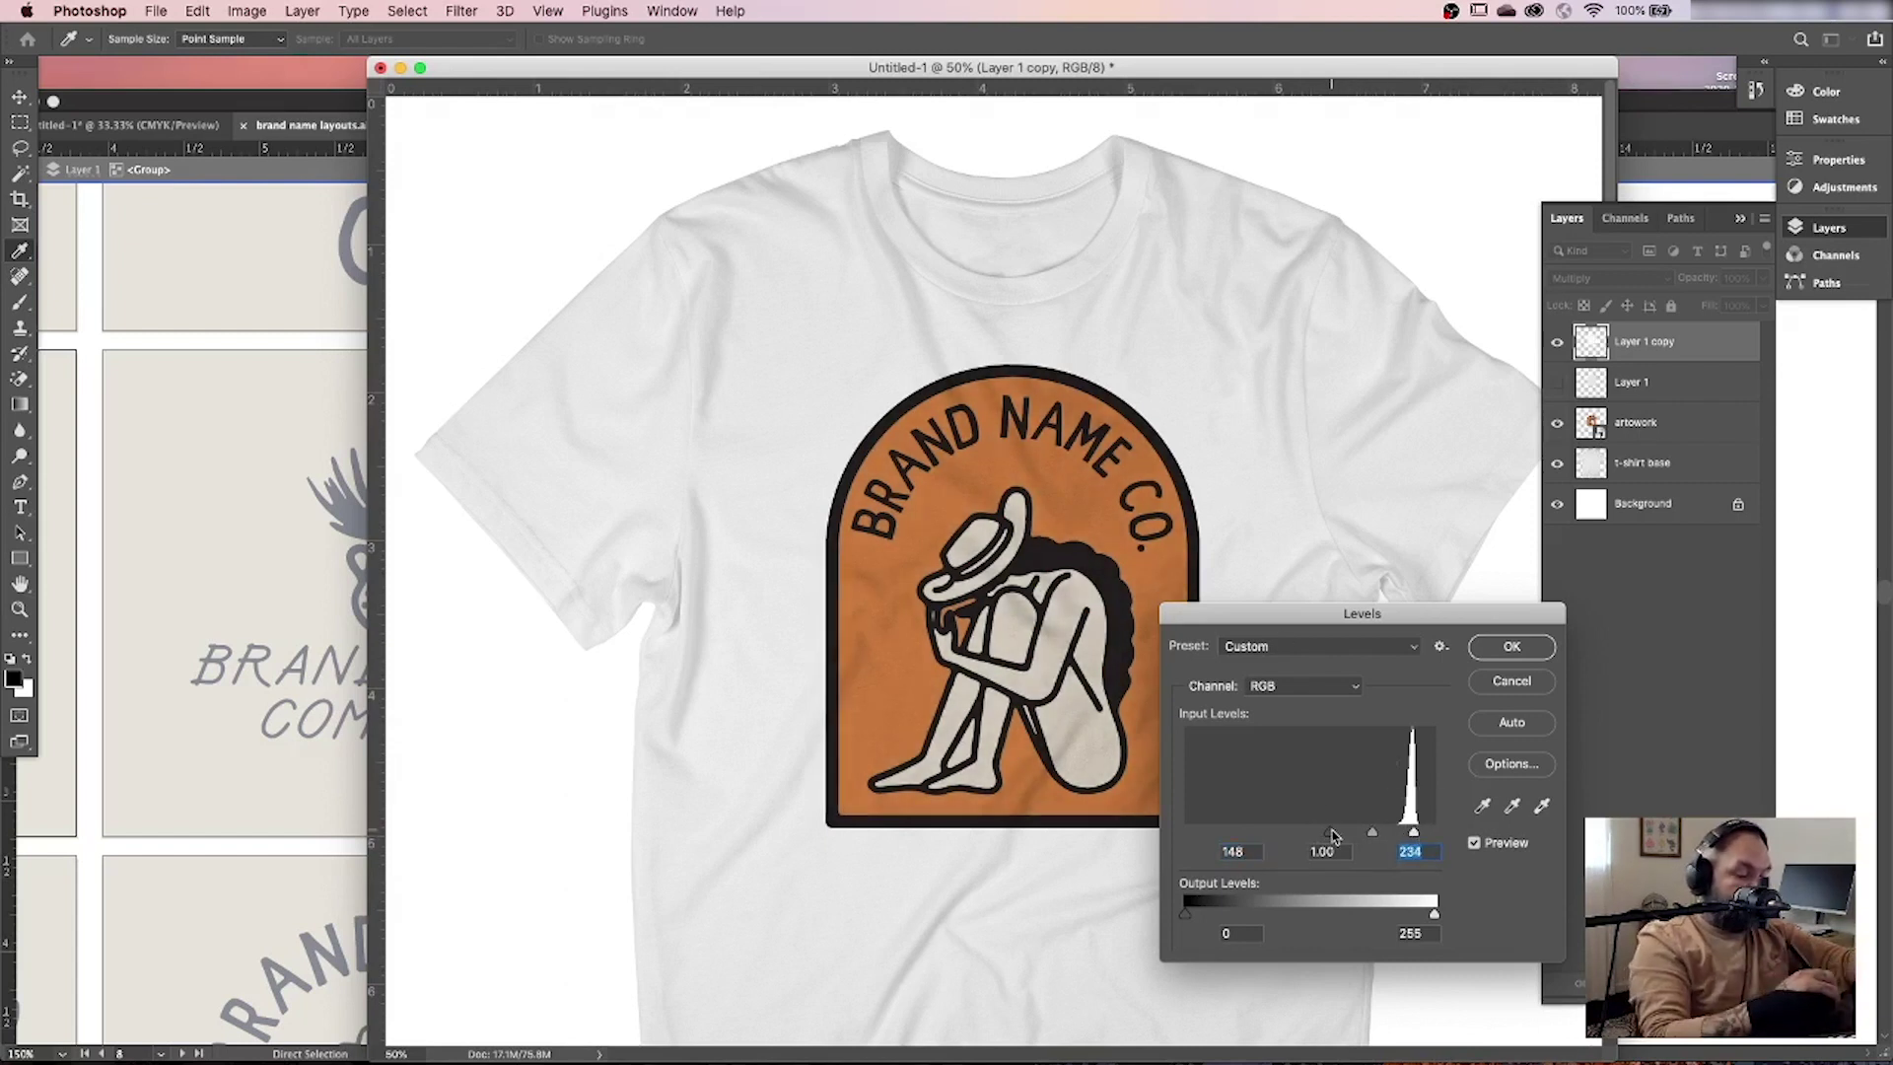
pyautogui.moveTo(1332, 836); pyautogui.dragTo(1326, 836)
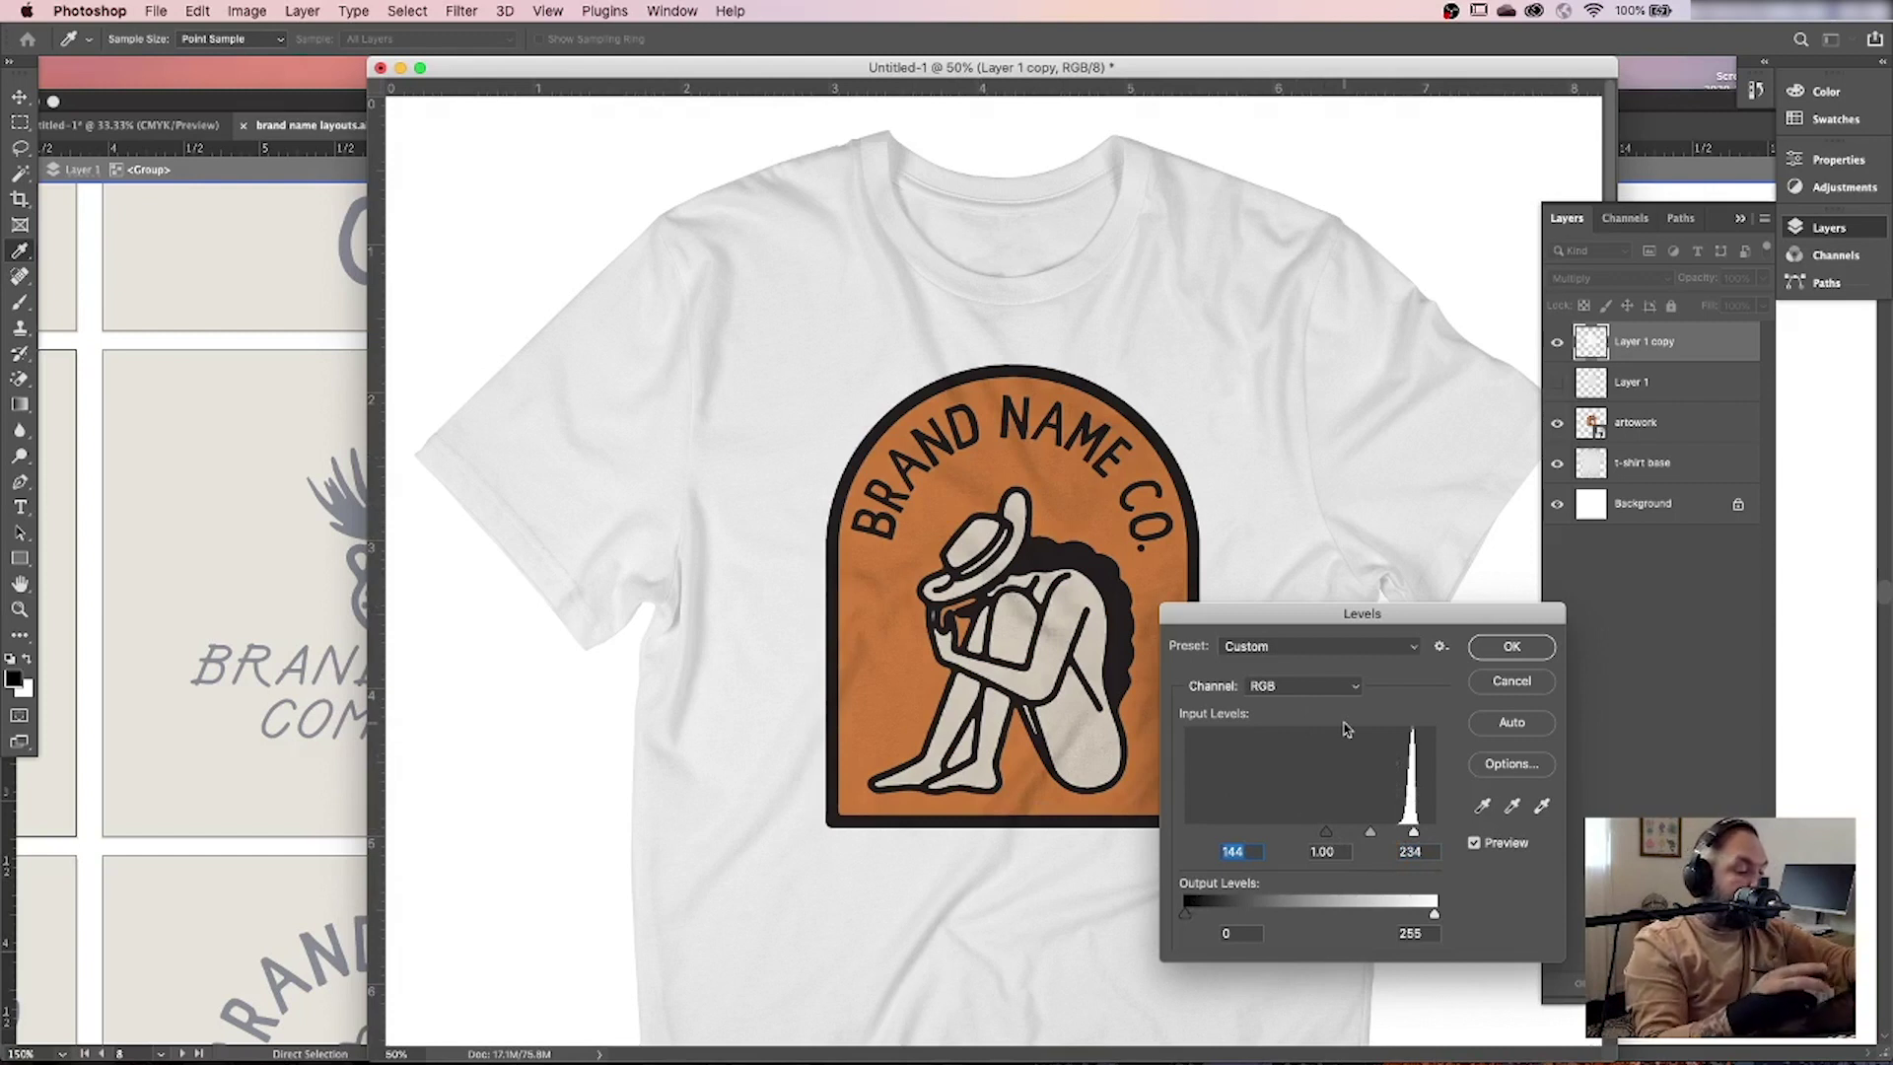
# Apply the Levels adjustment, preview the texture on the whole shirt, then hide Layer 1 copy.
pyautogui.click(1505, 645)
pyautogui.press('v')
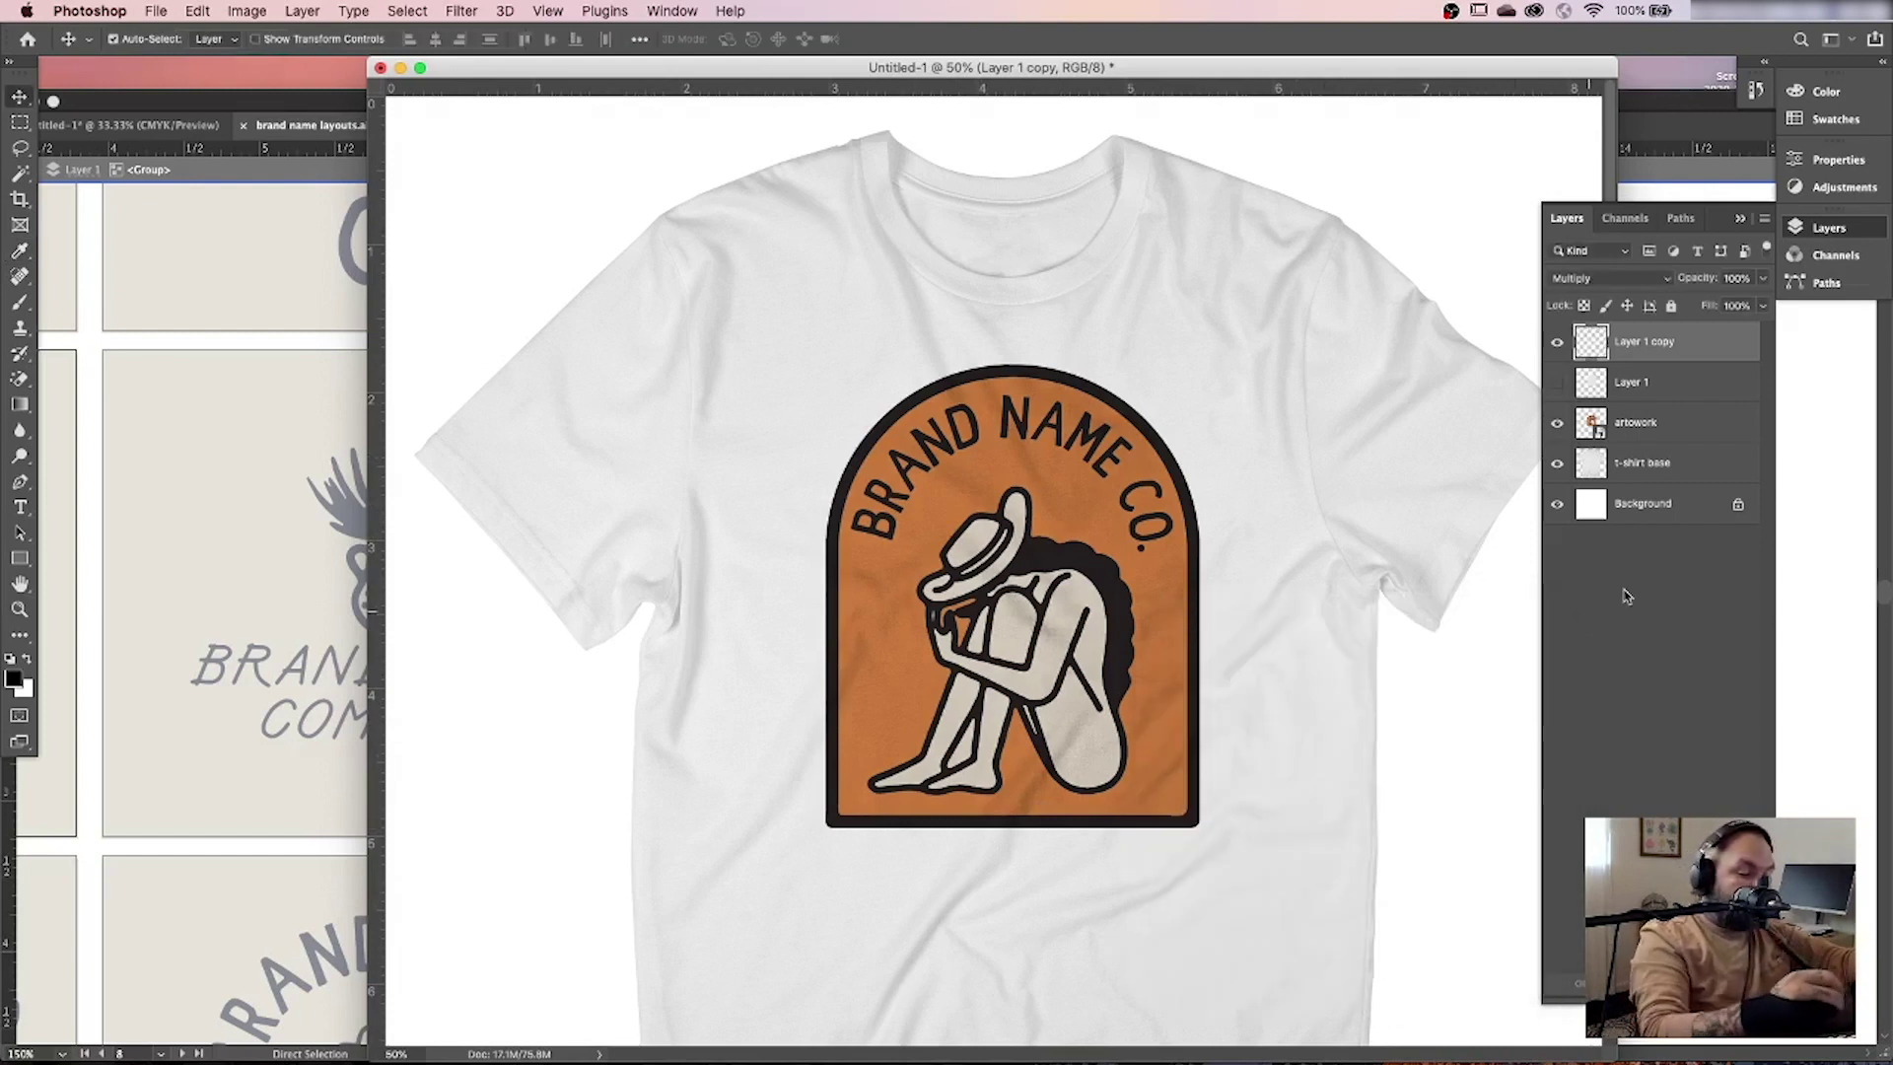
pyautogui.click(1558, 342)
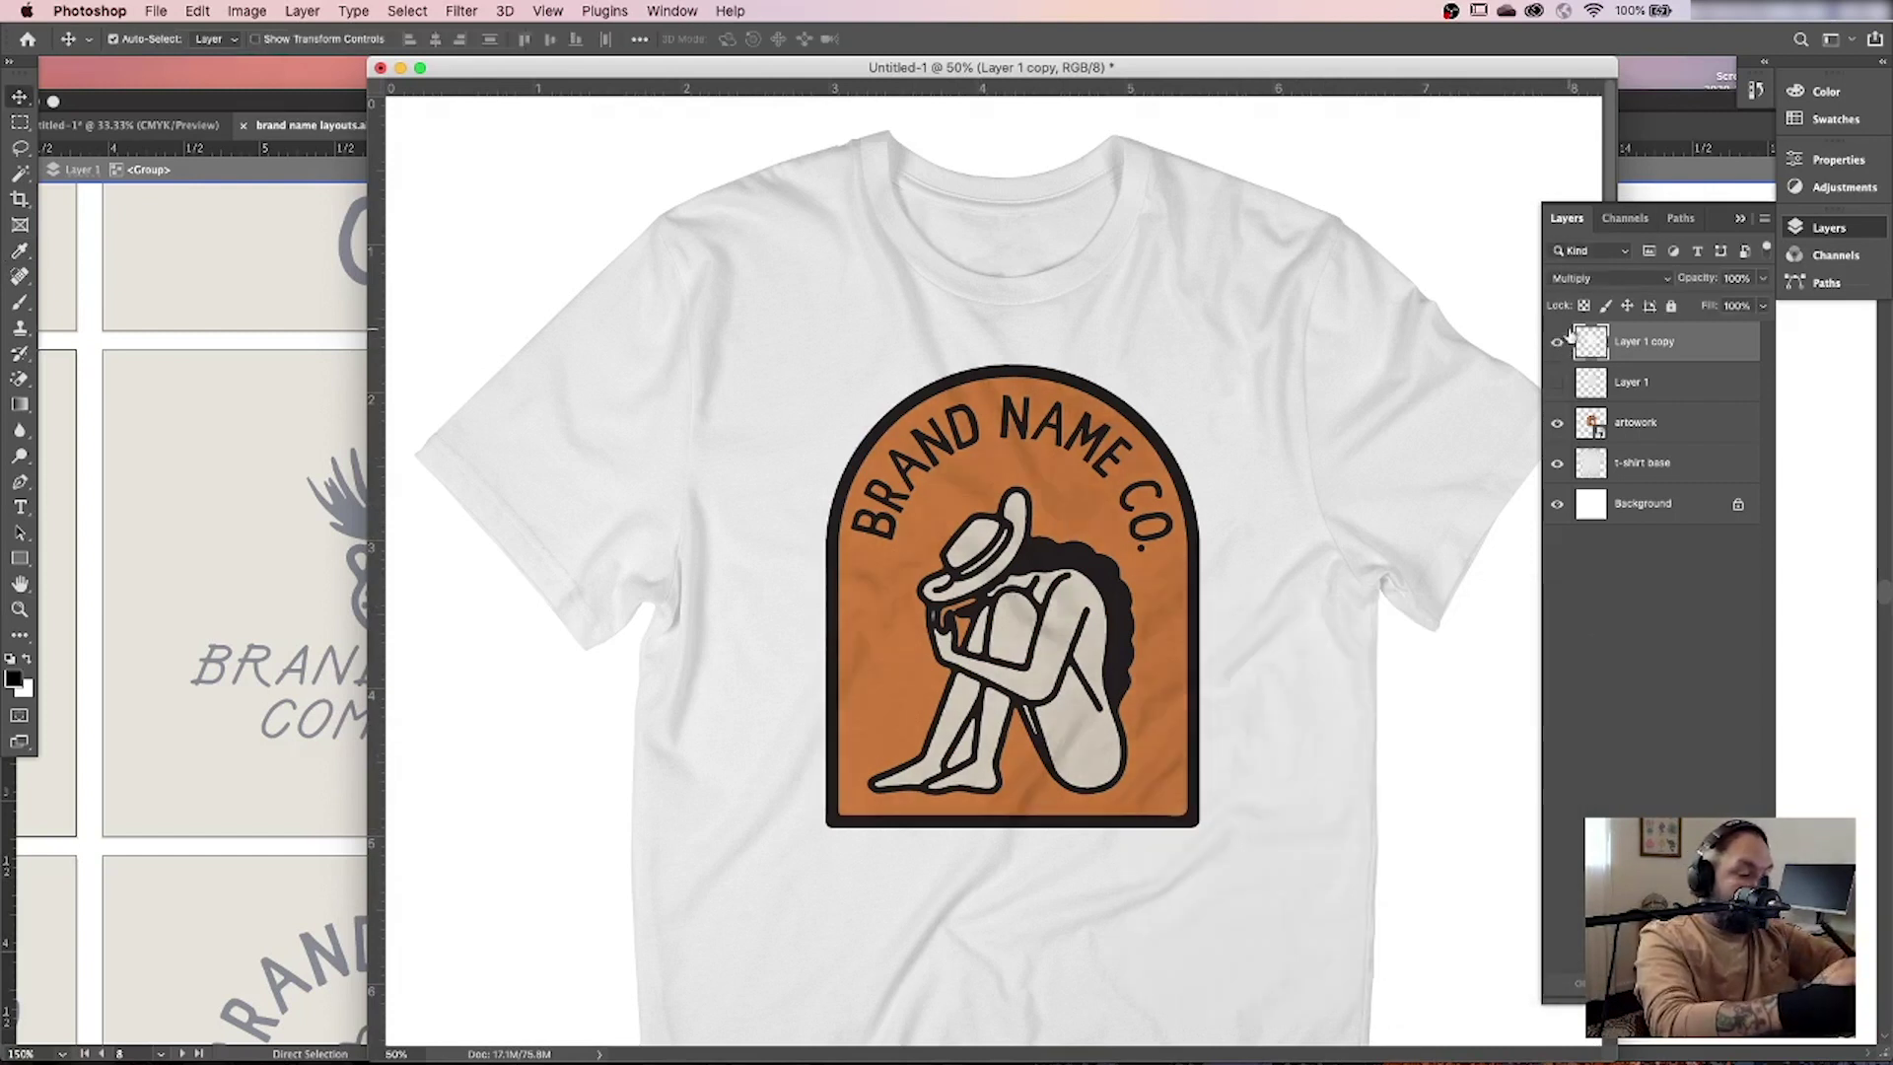
pyautogui.press('super+minus')
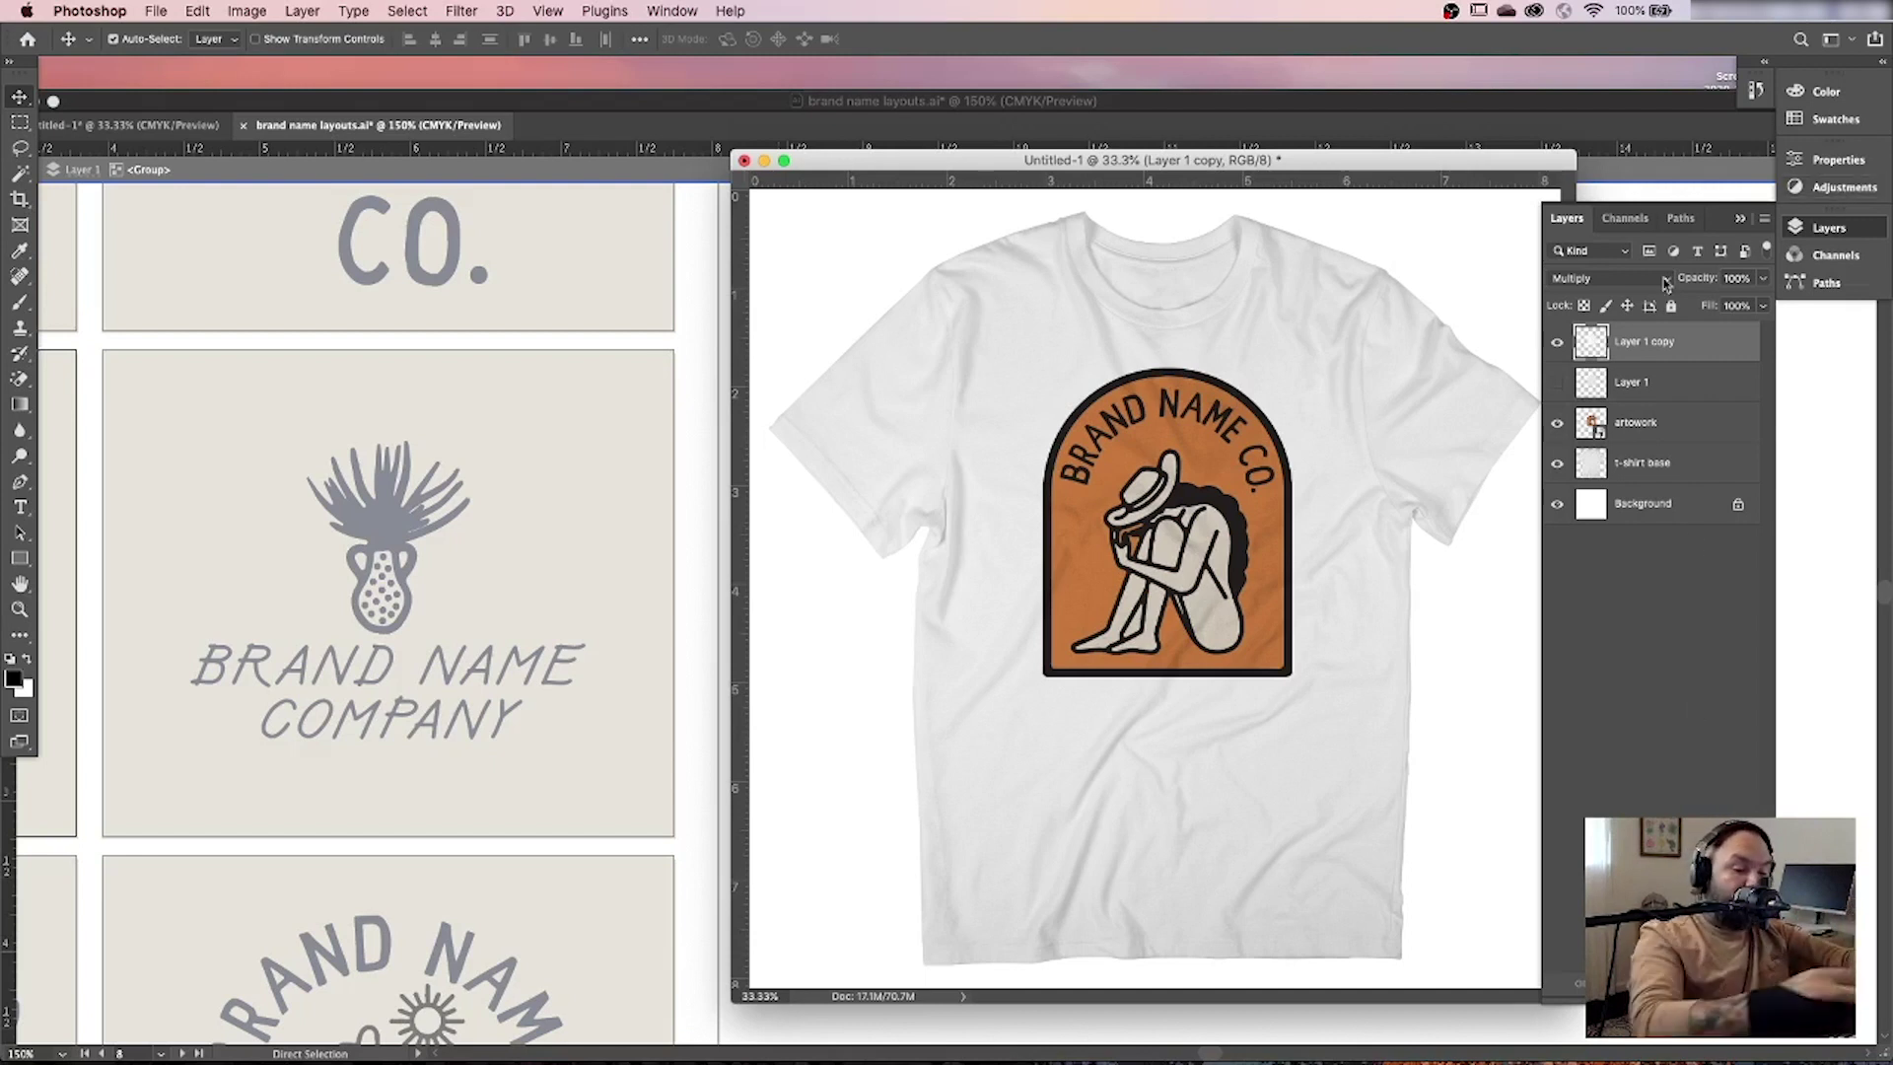
pyautogui.click(1558, 342)
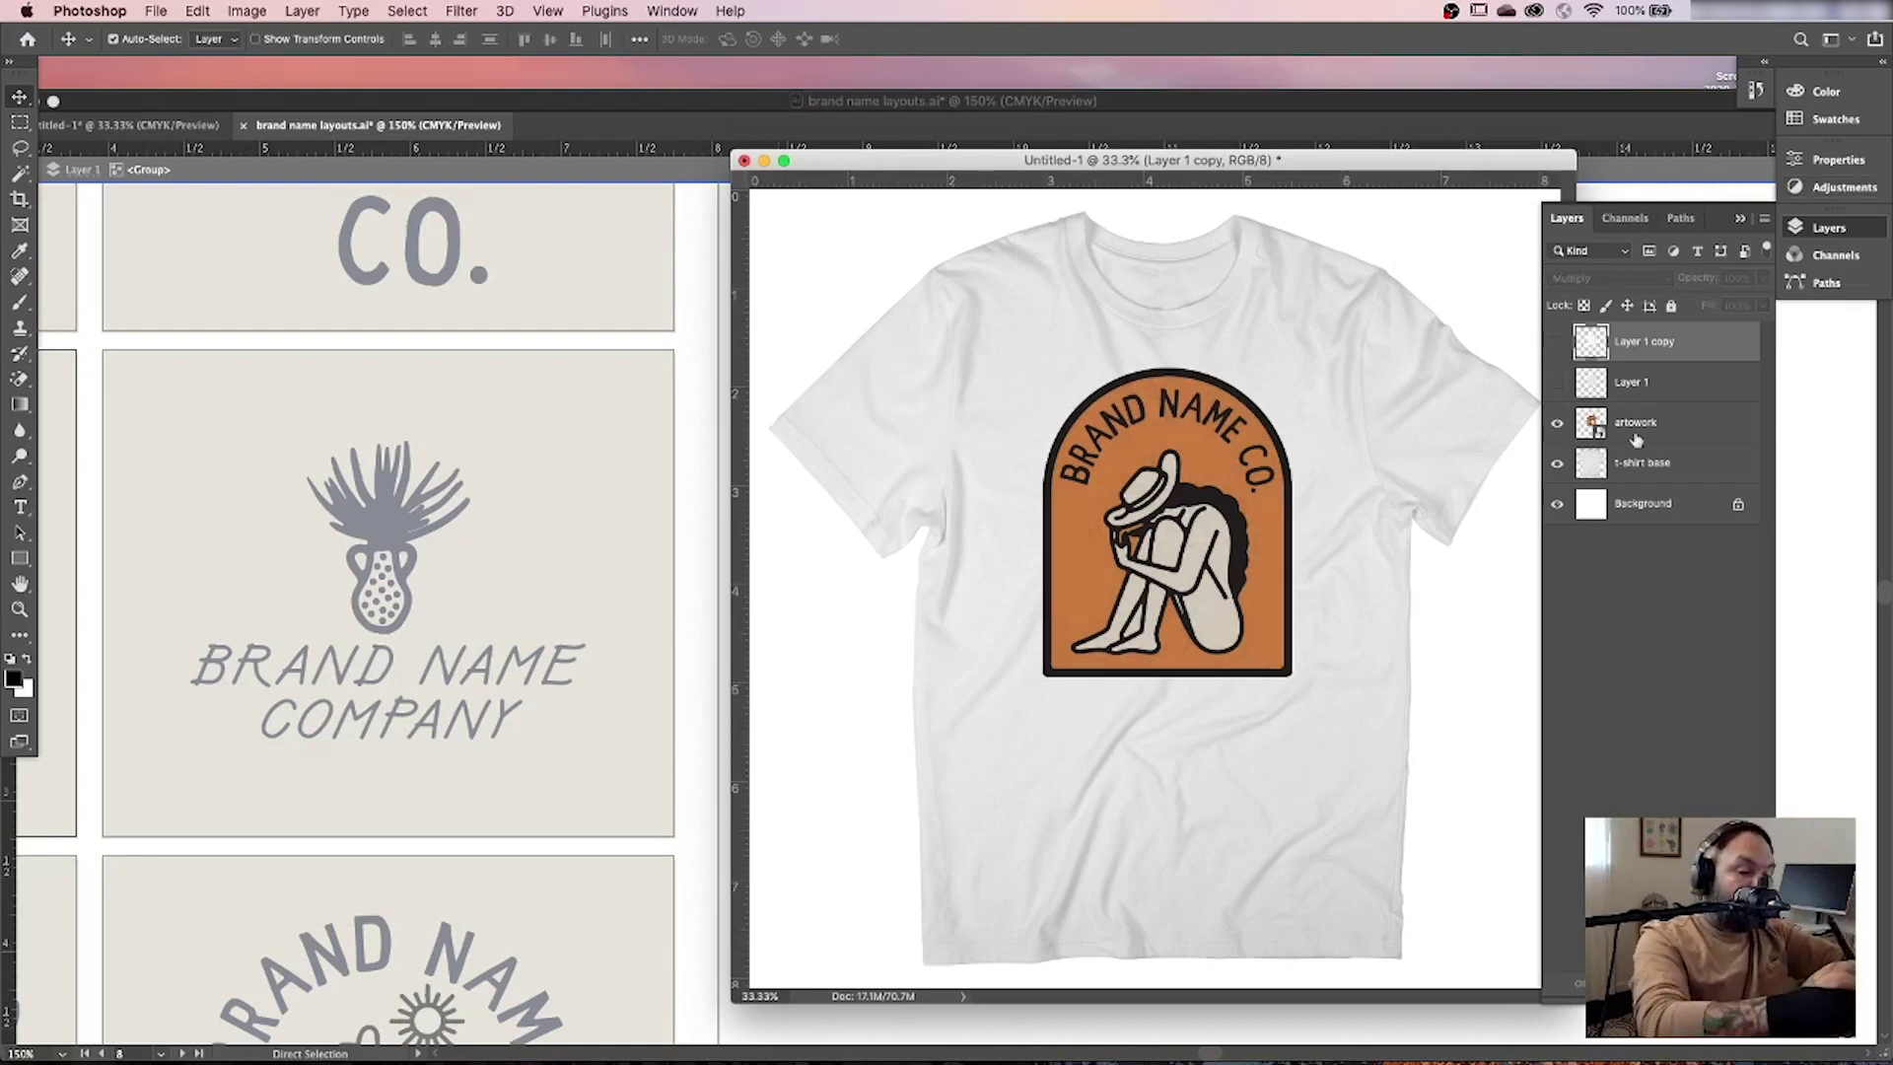
# Load the shirt outline from t-shirt base and add empty Layer 2 above it.
pyautogui.click(1666, 463)
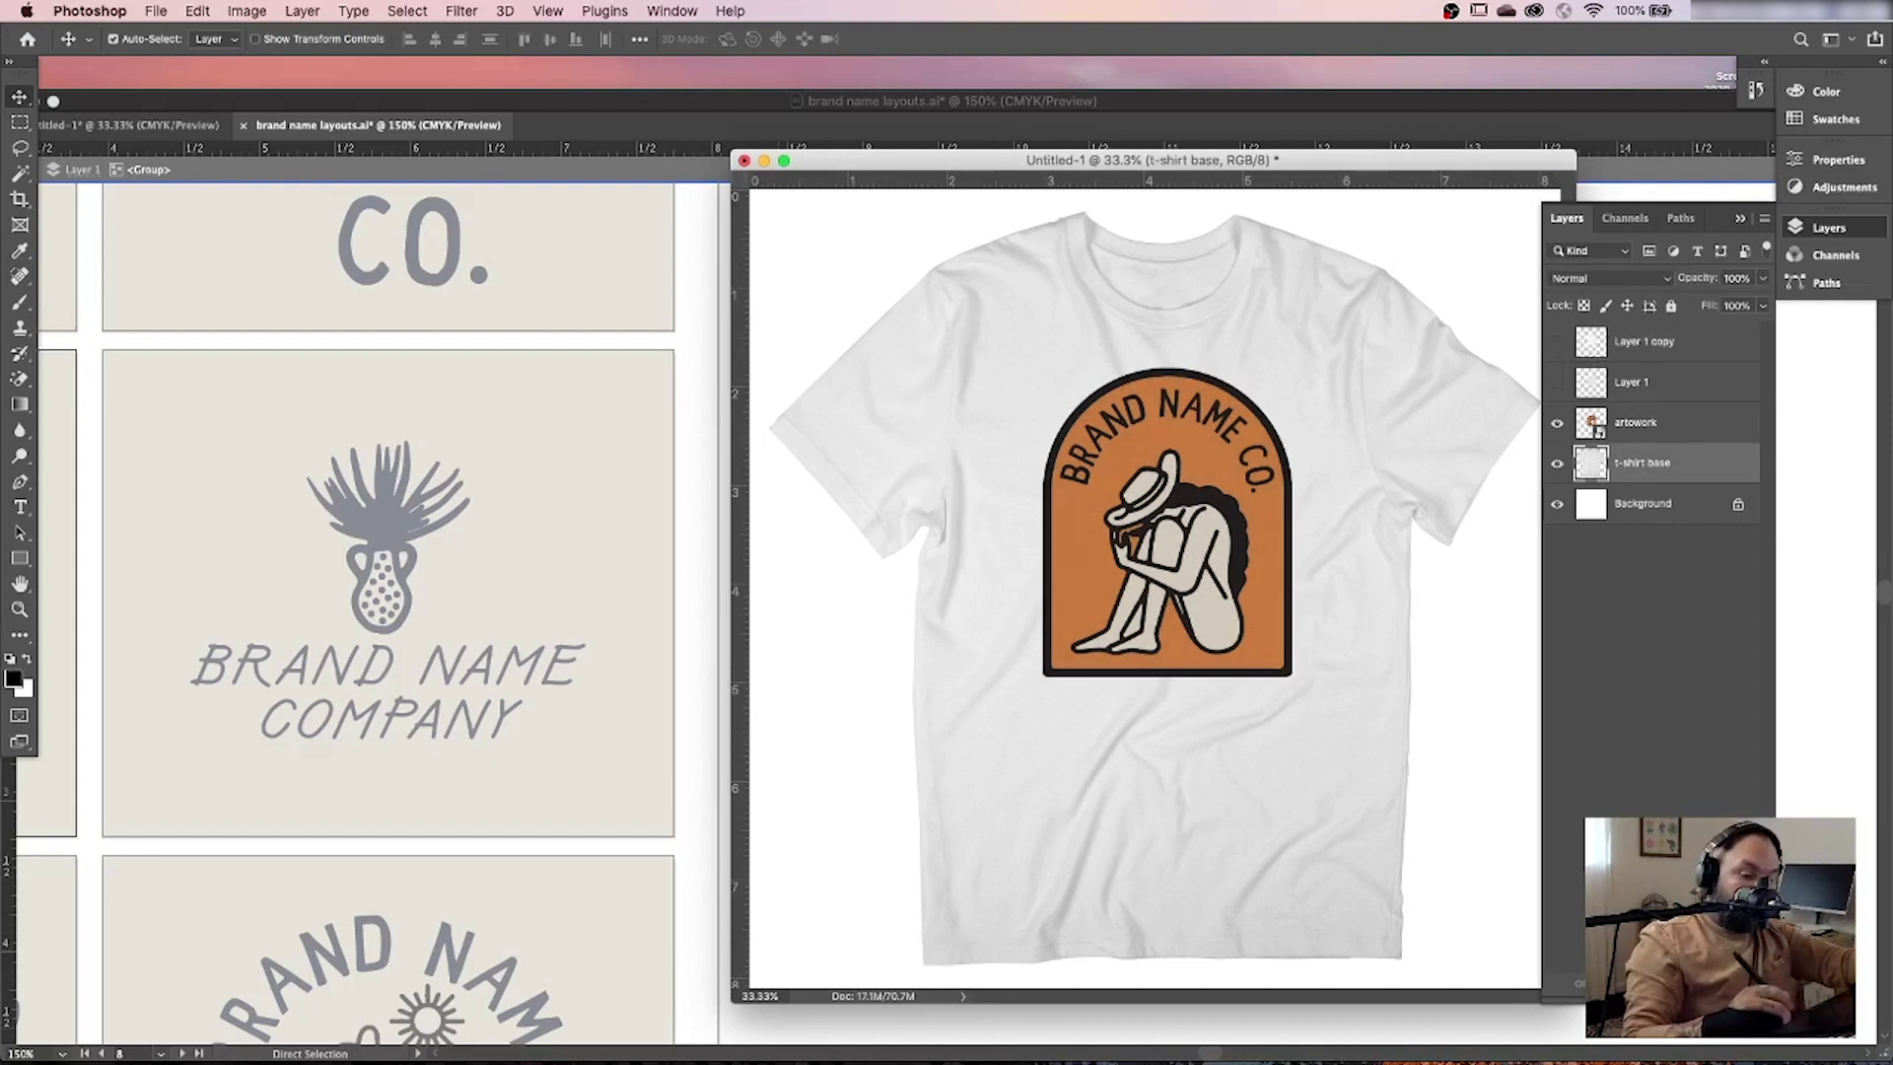
pyautogui.keyDown('super'); pyautogui.click(1593, 470); pyautogui.keyUp('super')
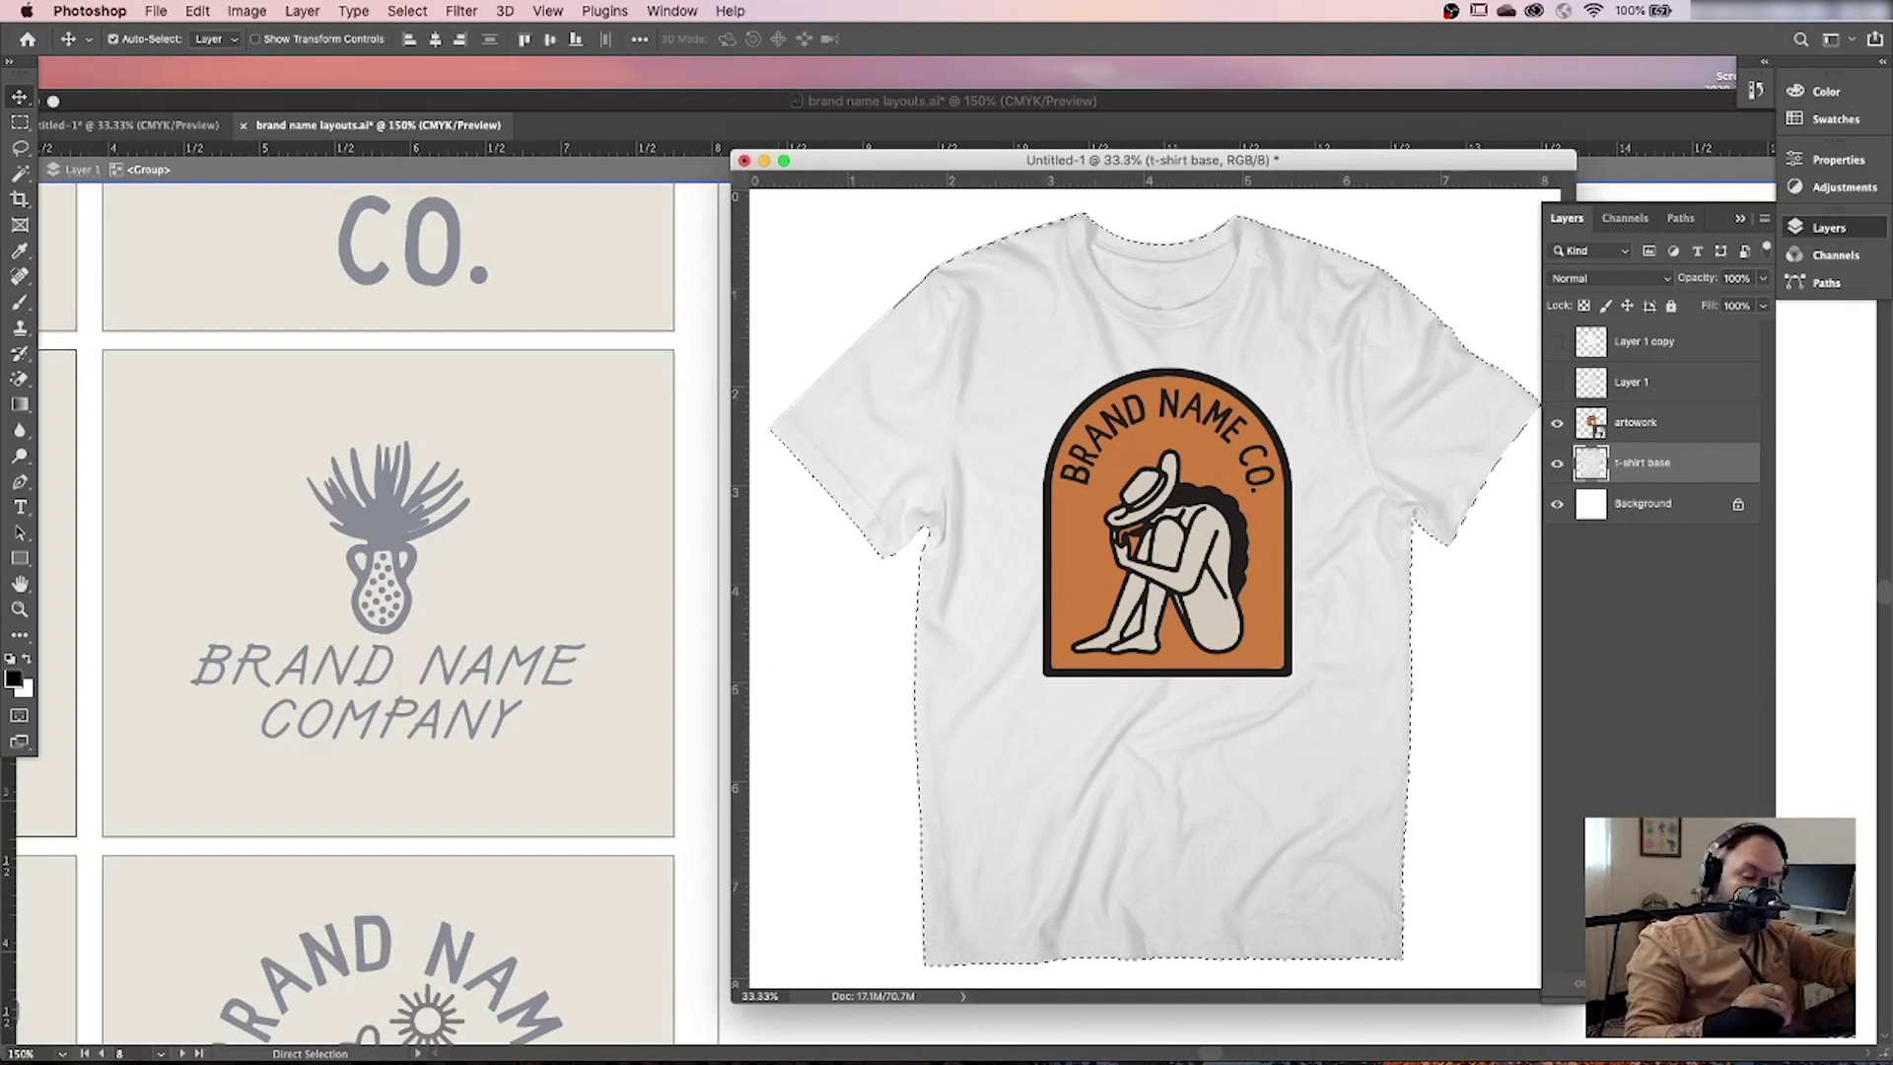
pyautogui.press('super+shift+alt+n')
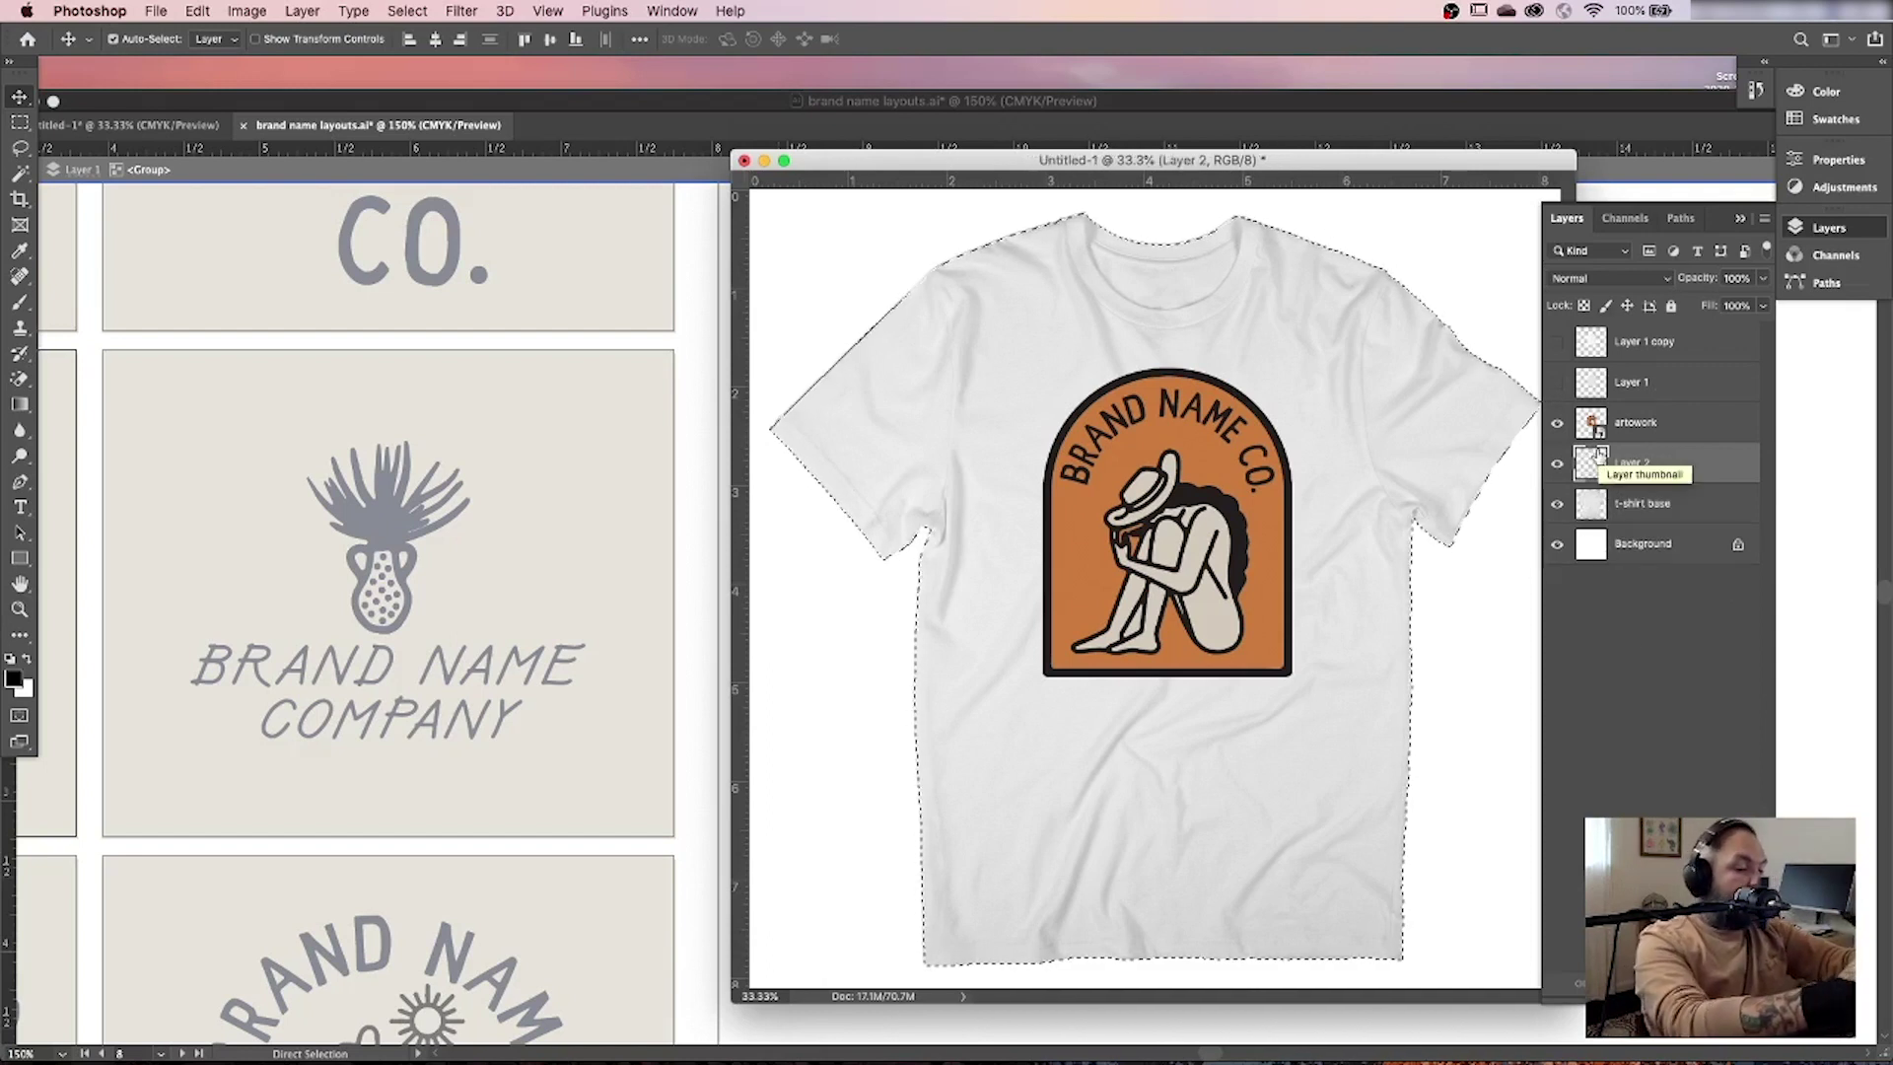
# Set the foreground colour to sage green 67754c in the Color Picker.
pyautogui.press('i')
pyautogui.click(13, 678)
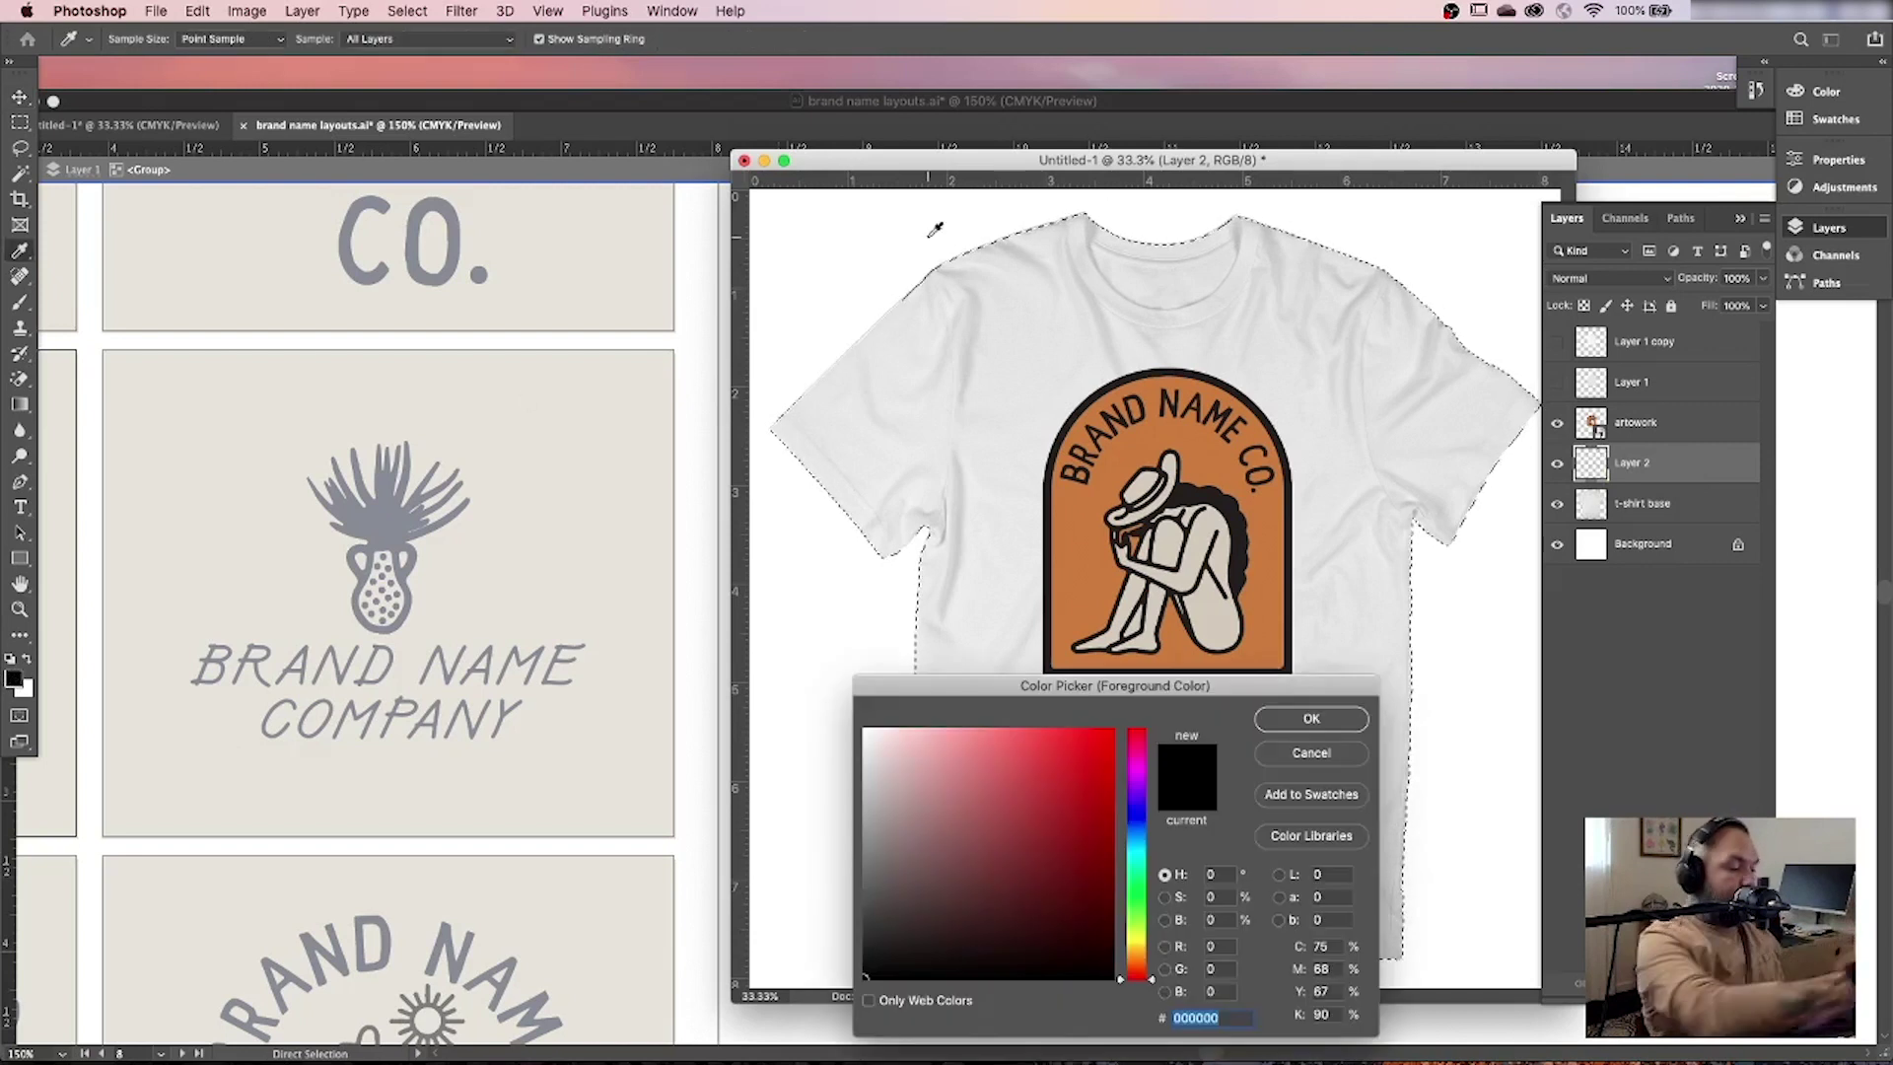
pyautogui.moveTo(1337, 685); pyautogui.dragTo(1549, 531)
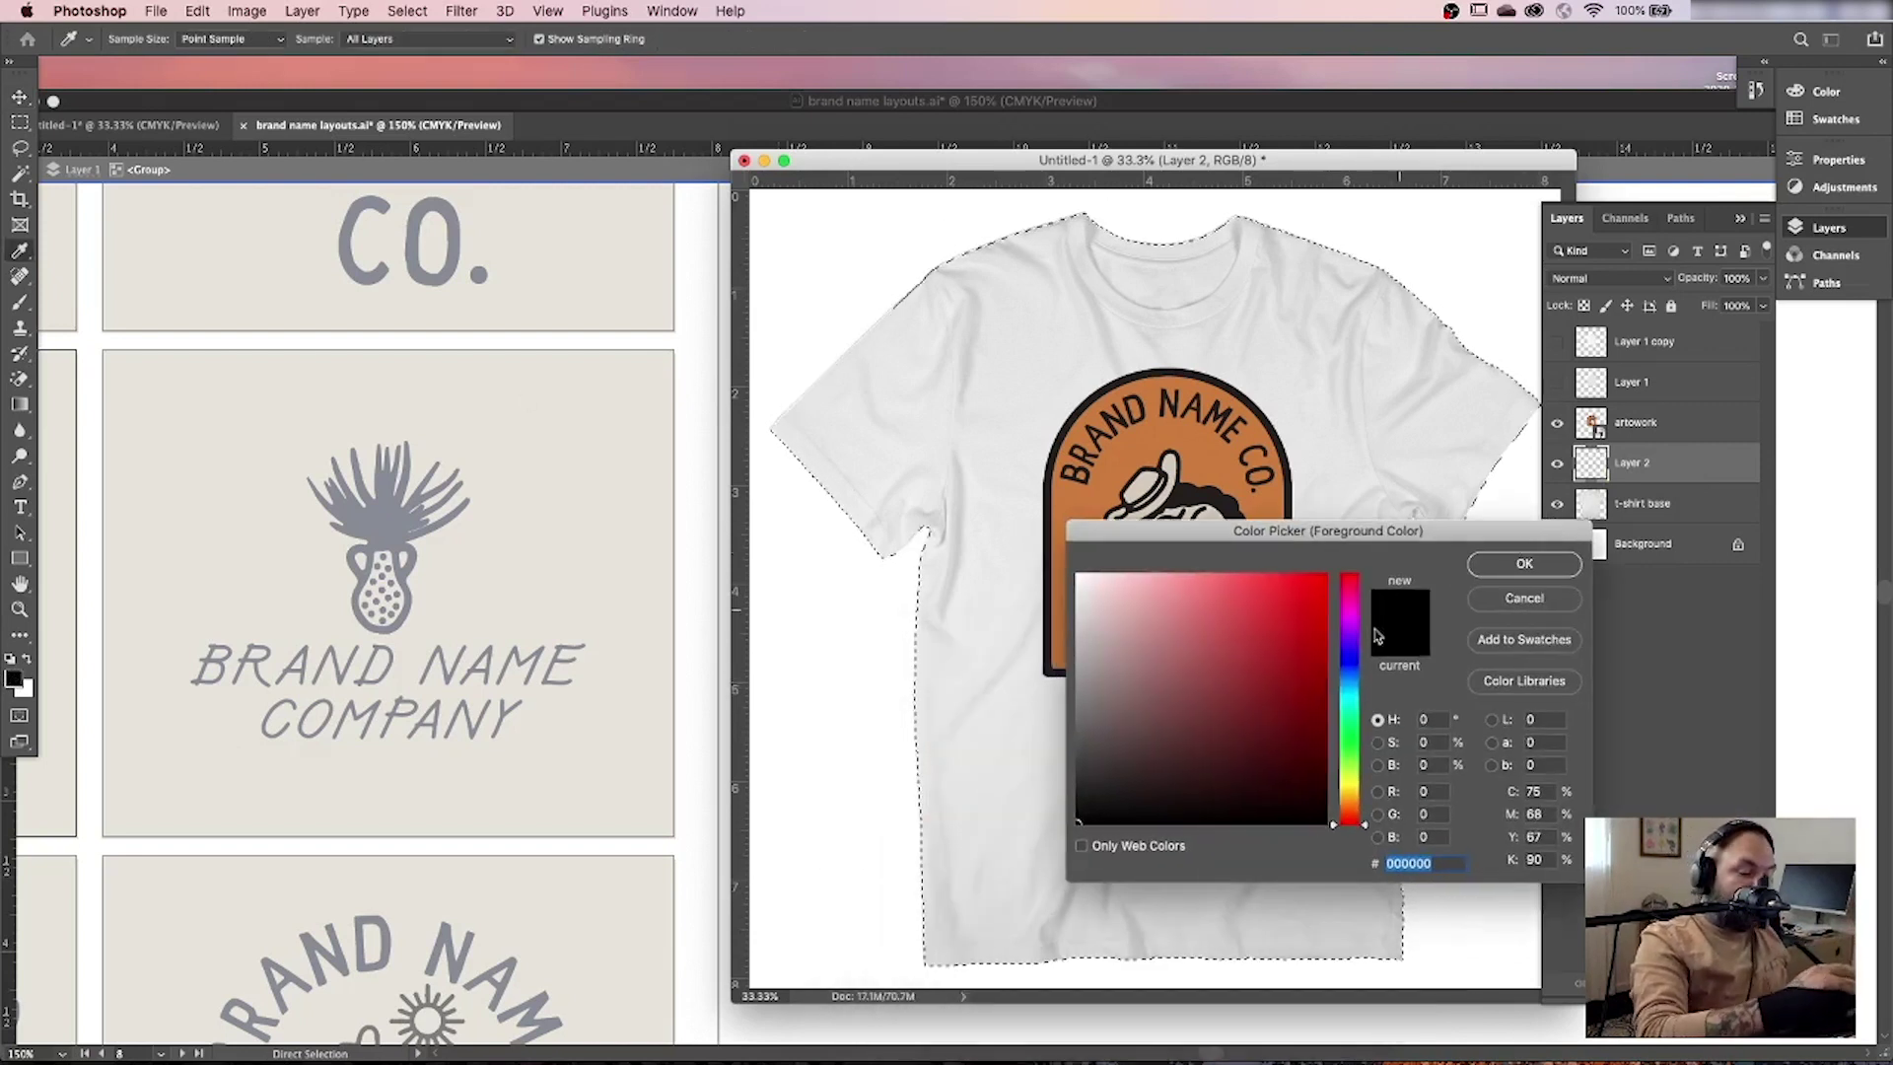
pyautogui.click(1351, 790)
pyautogui.moveTo(1351, 786); pyautogui.dragTo(1350, 782)
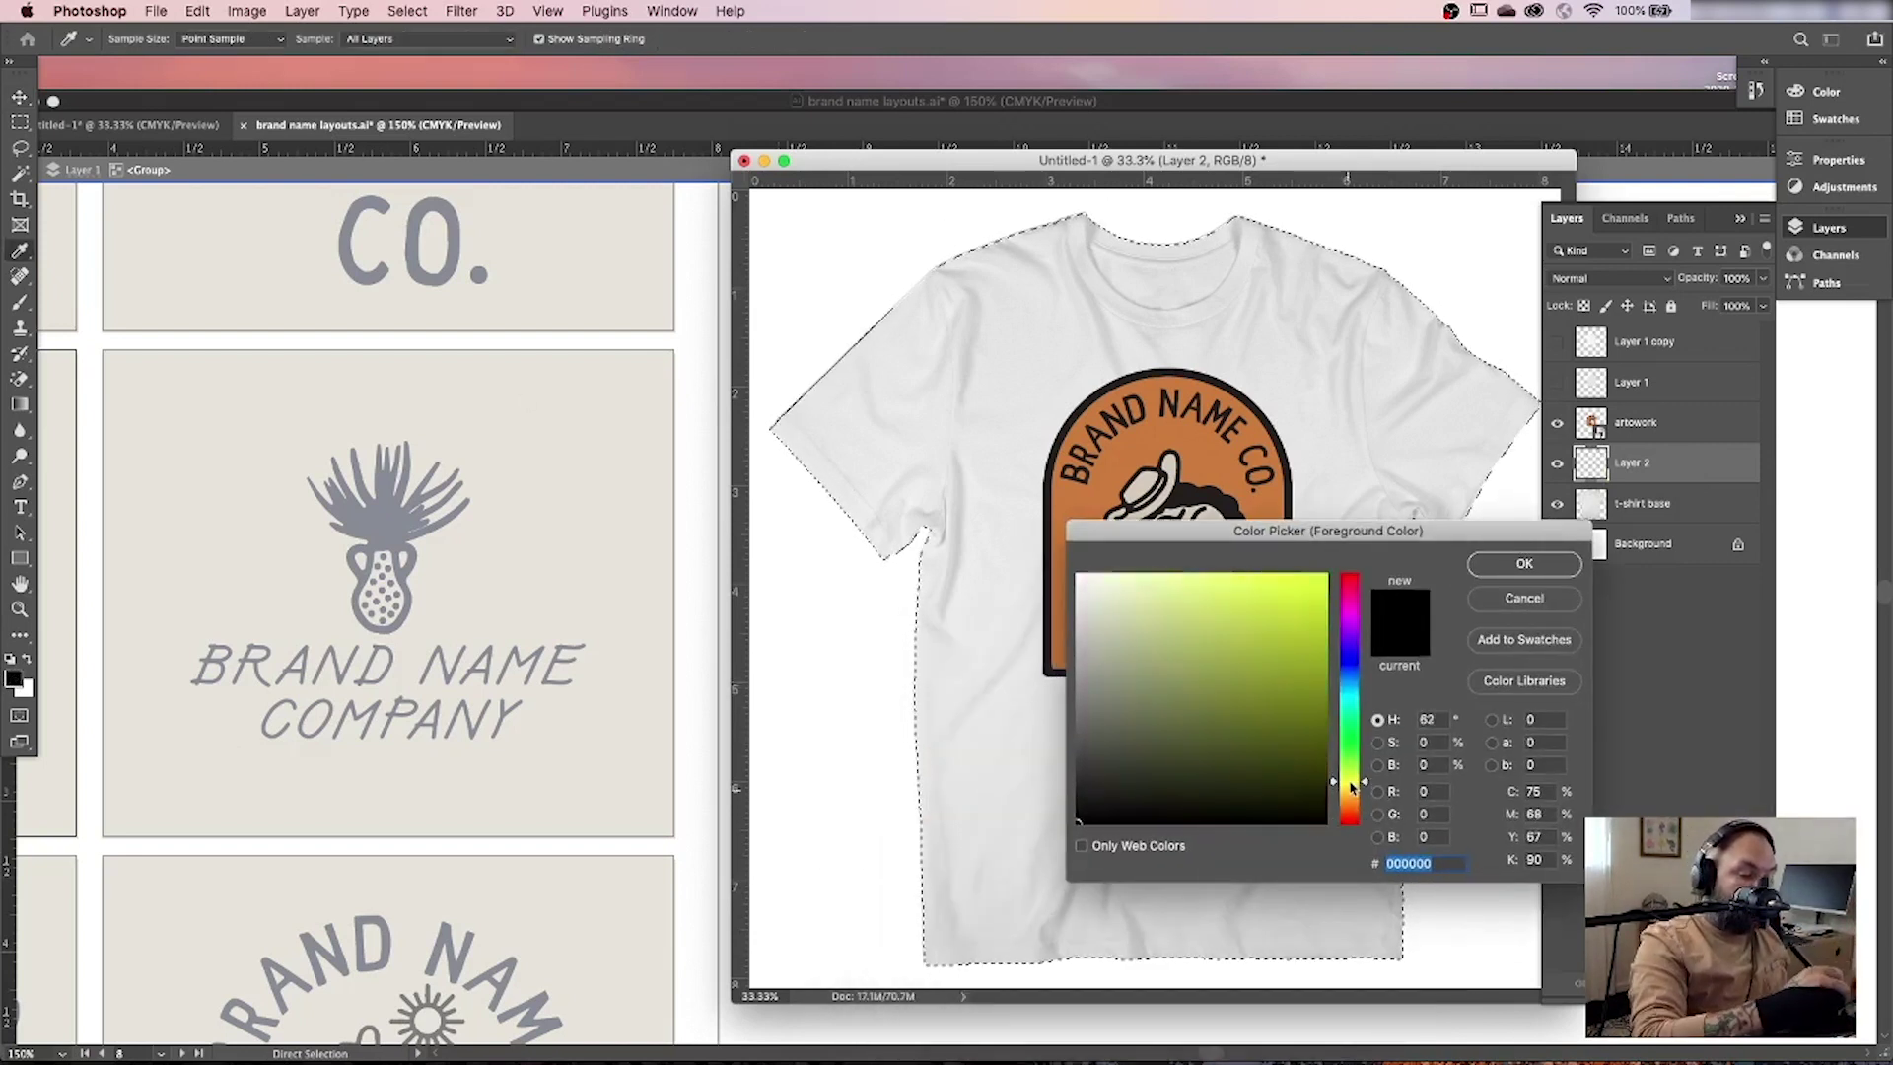
pyautogui.click(1208, 698)
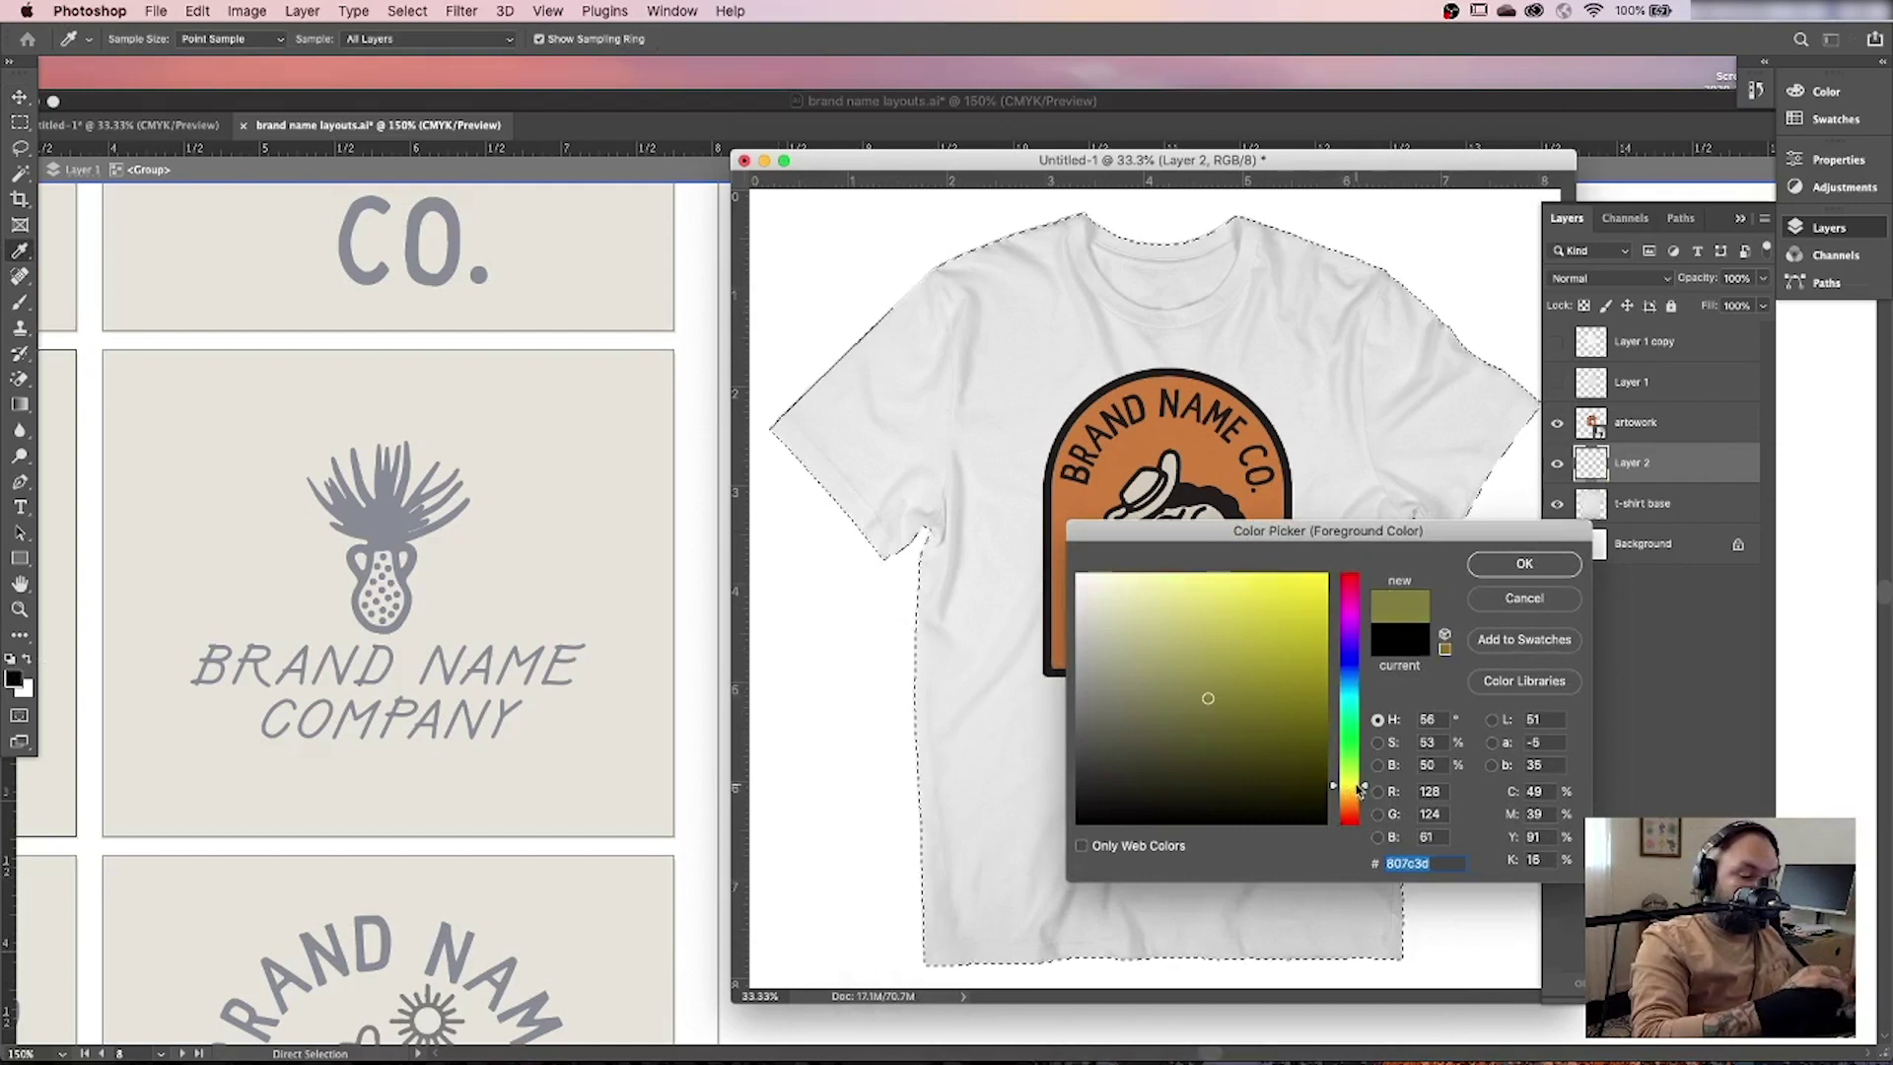
pyautogui.moveTo(1361, 789); pyautogui.dragTo(1363, 768)
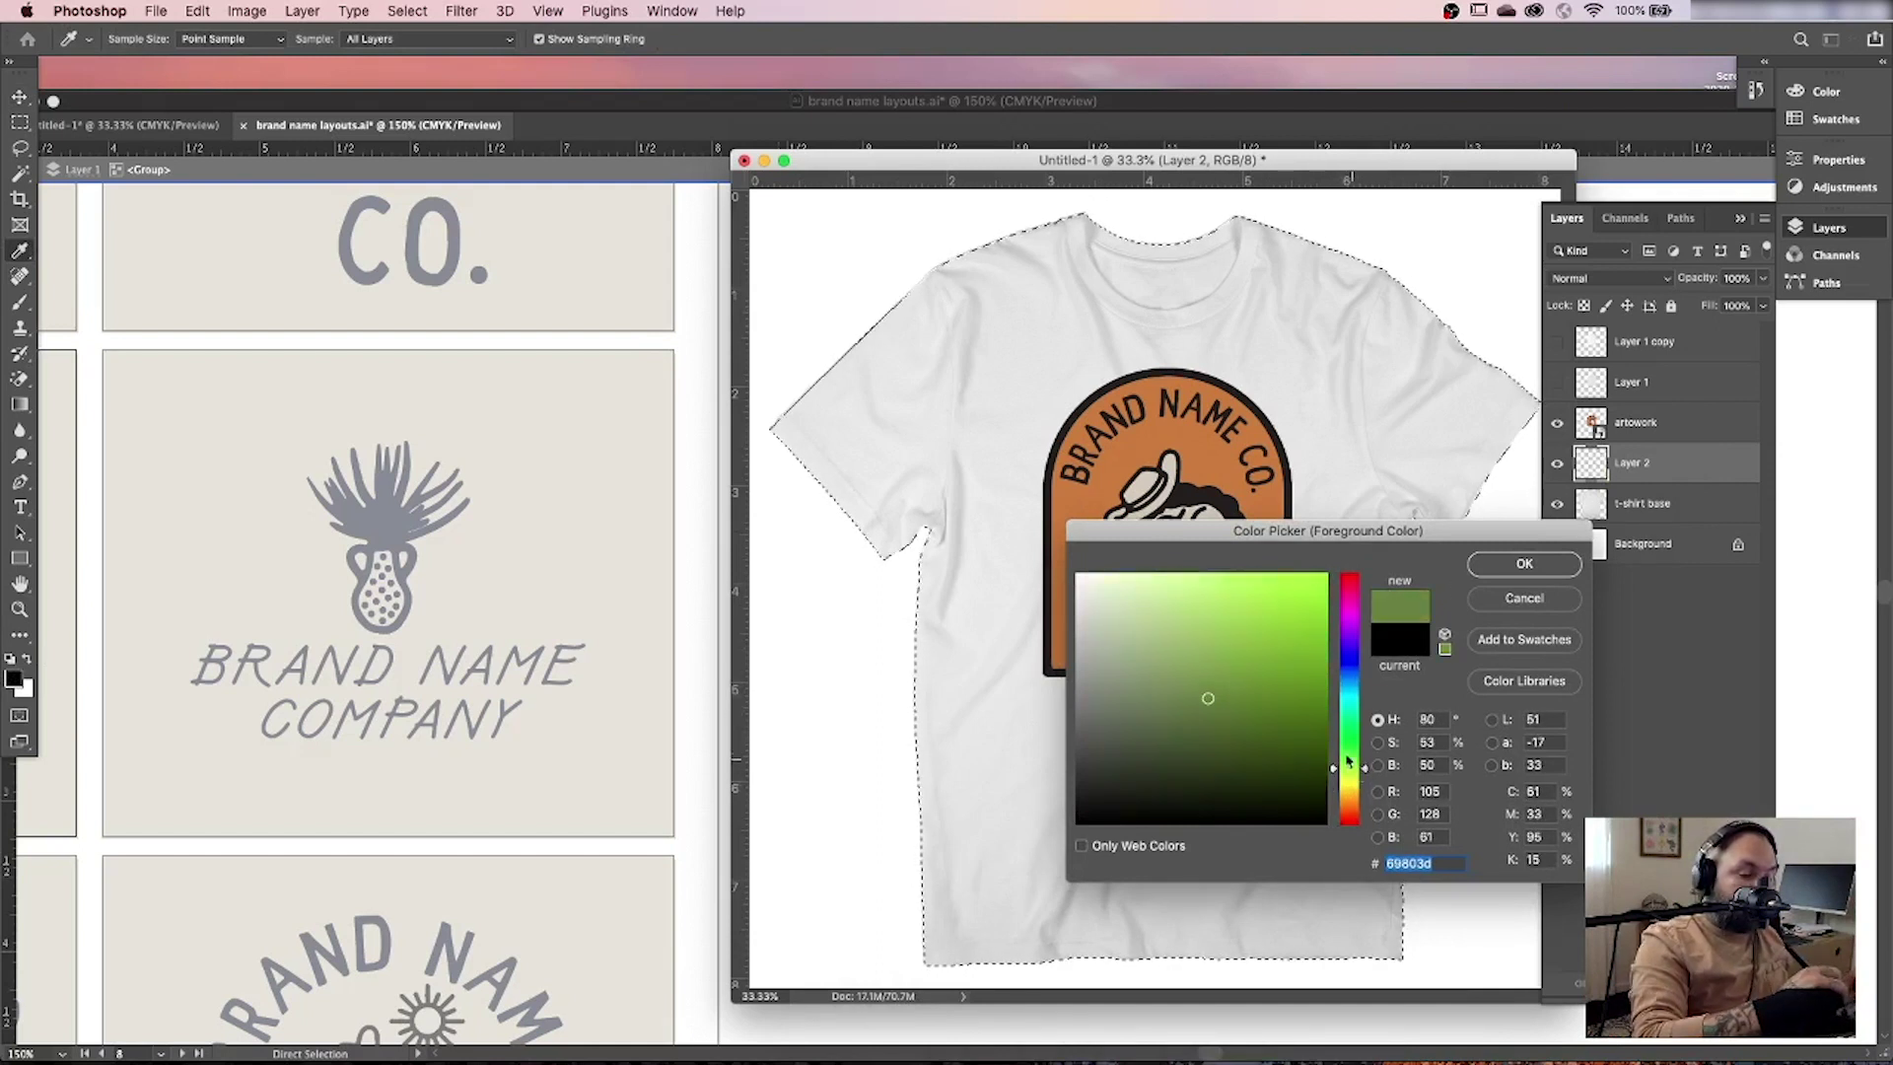
pyautogui.moveTo(1240, 702); pyautogui.dragTo(1164, 709)
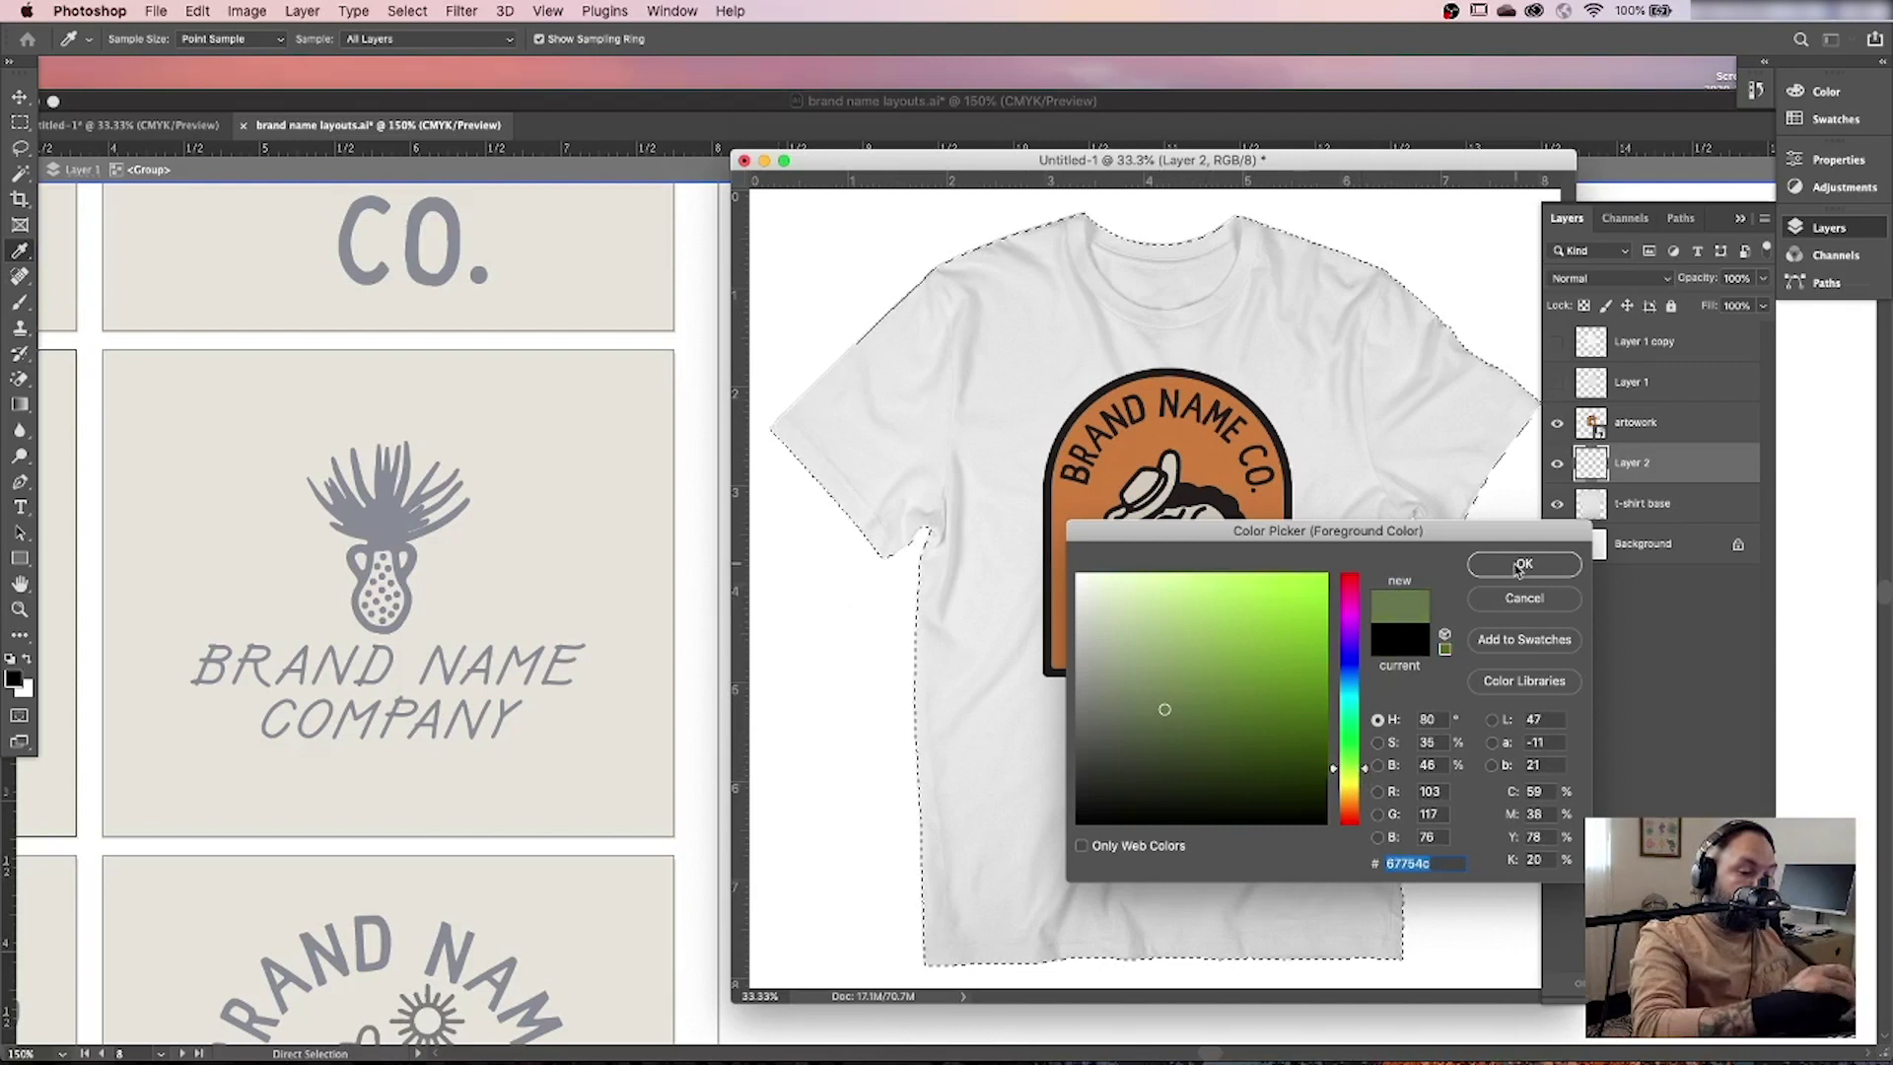
pyautogui.click(1524, 563)
pyautogui.press('v')
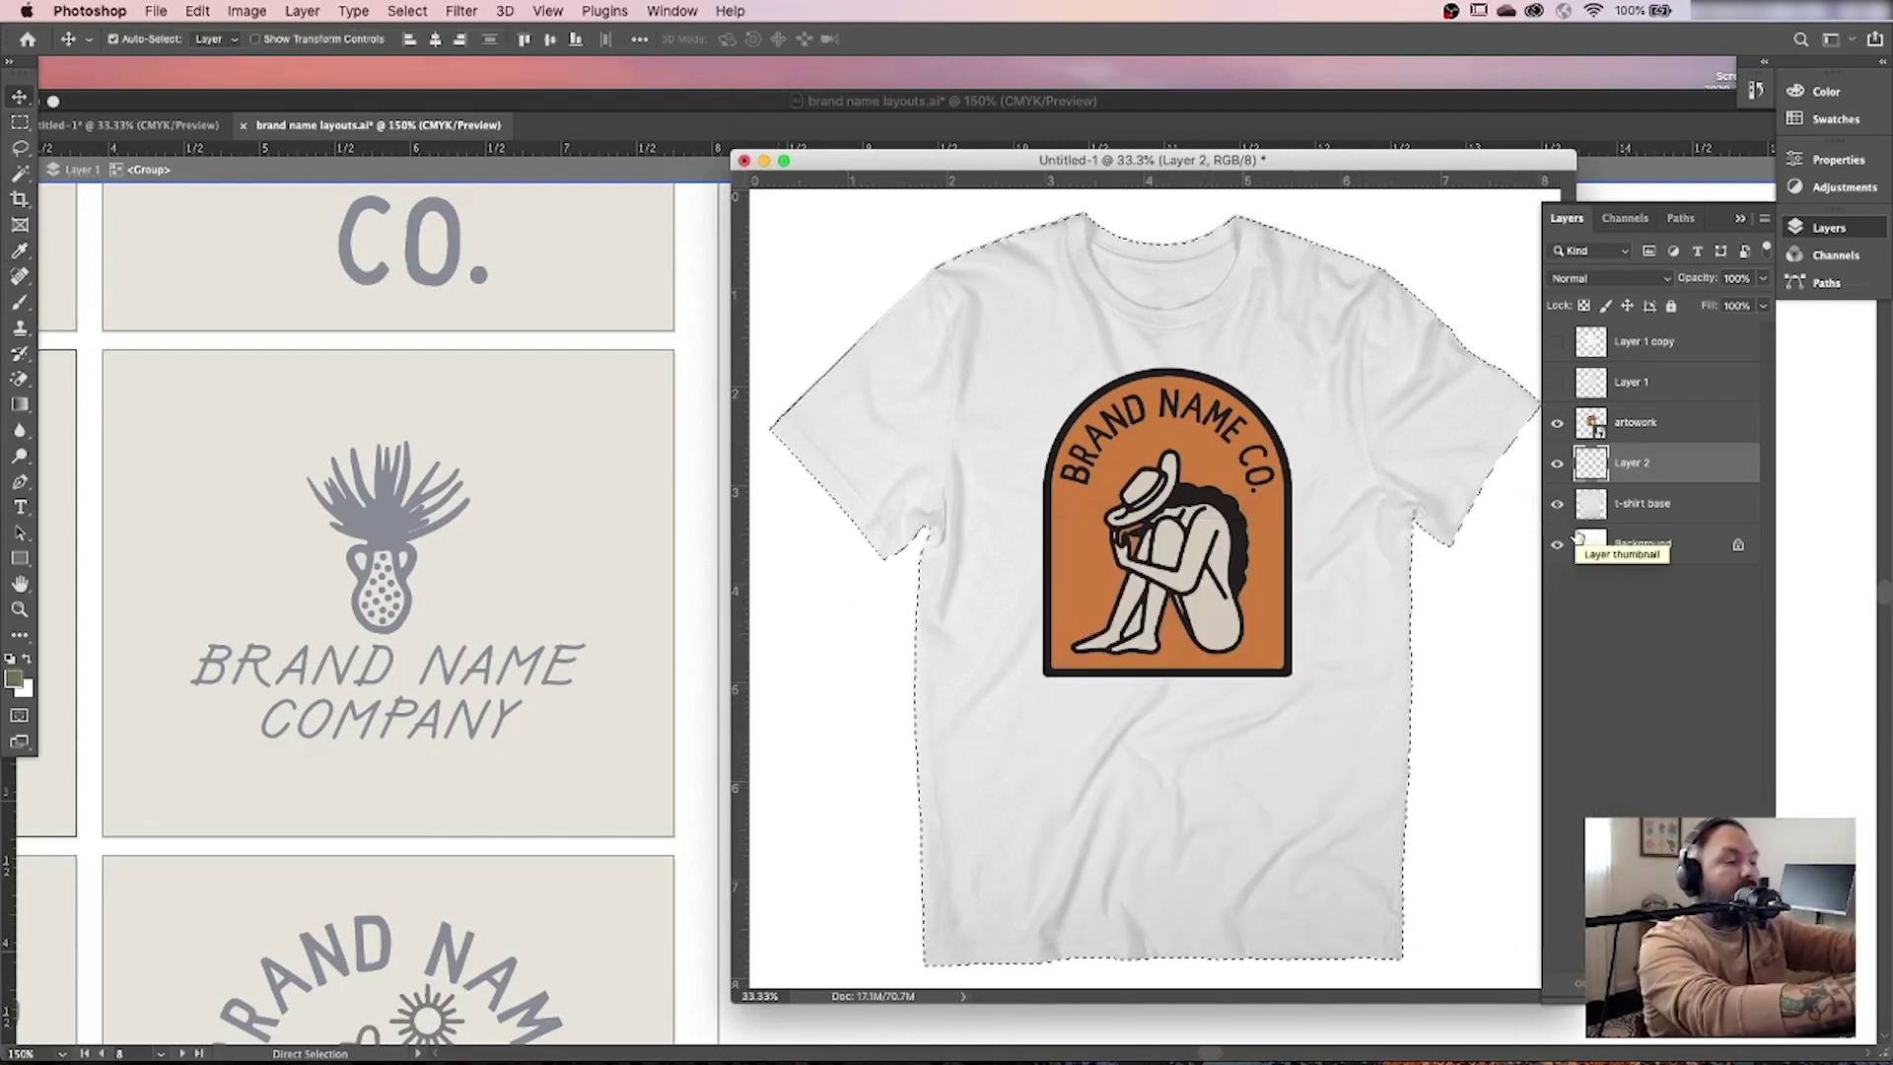
# Fill the shirt selection on Layer 2 with the sage green, deselect, and blend it in Multiply.
pyautogui.hotkey('alt', 'BackSpace')
pyautogui.press('super+d')
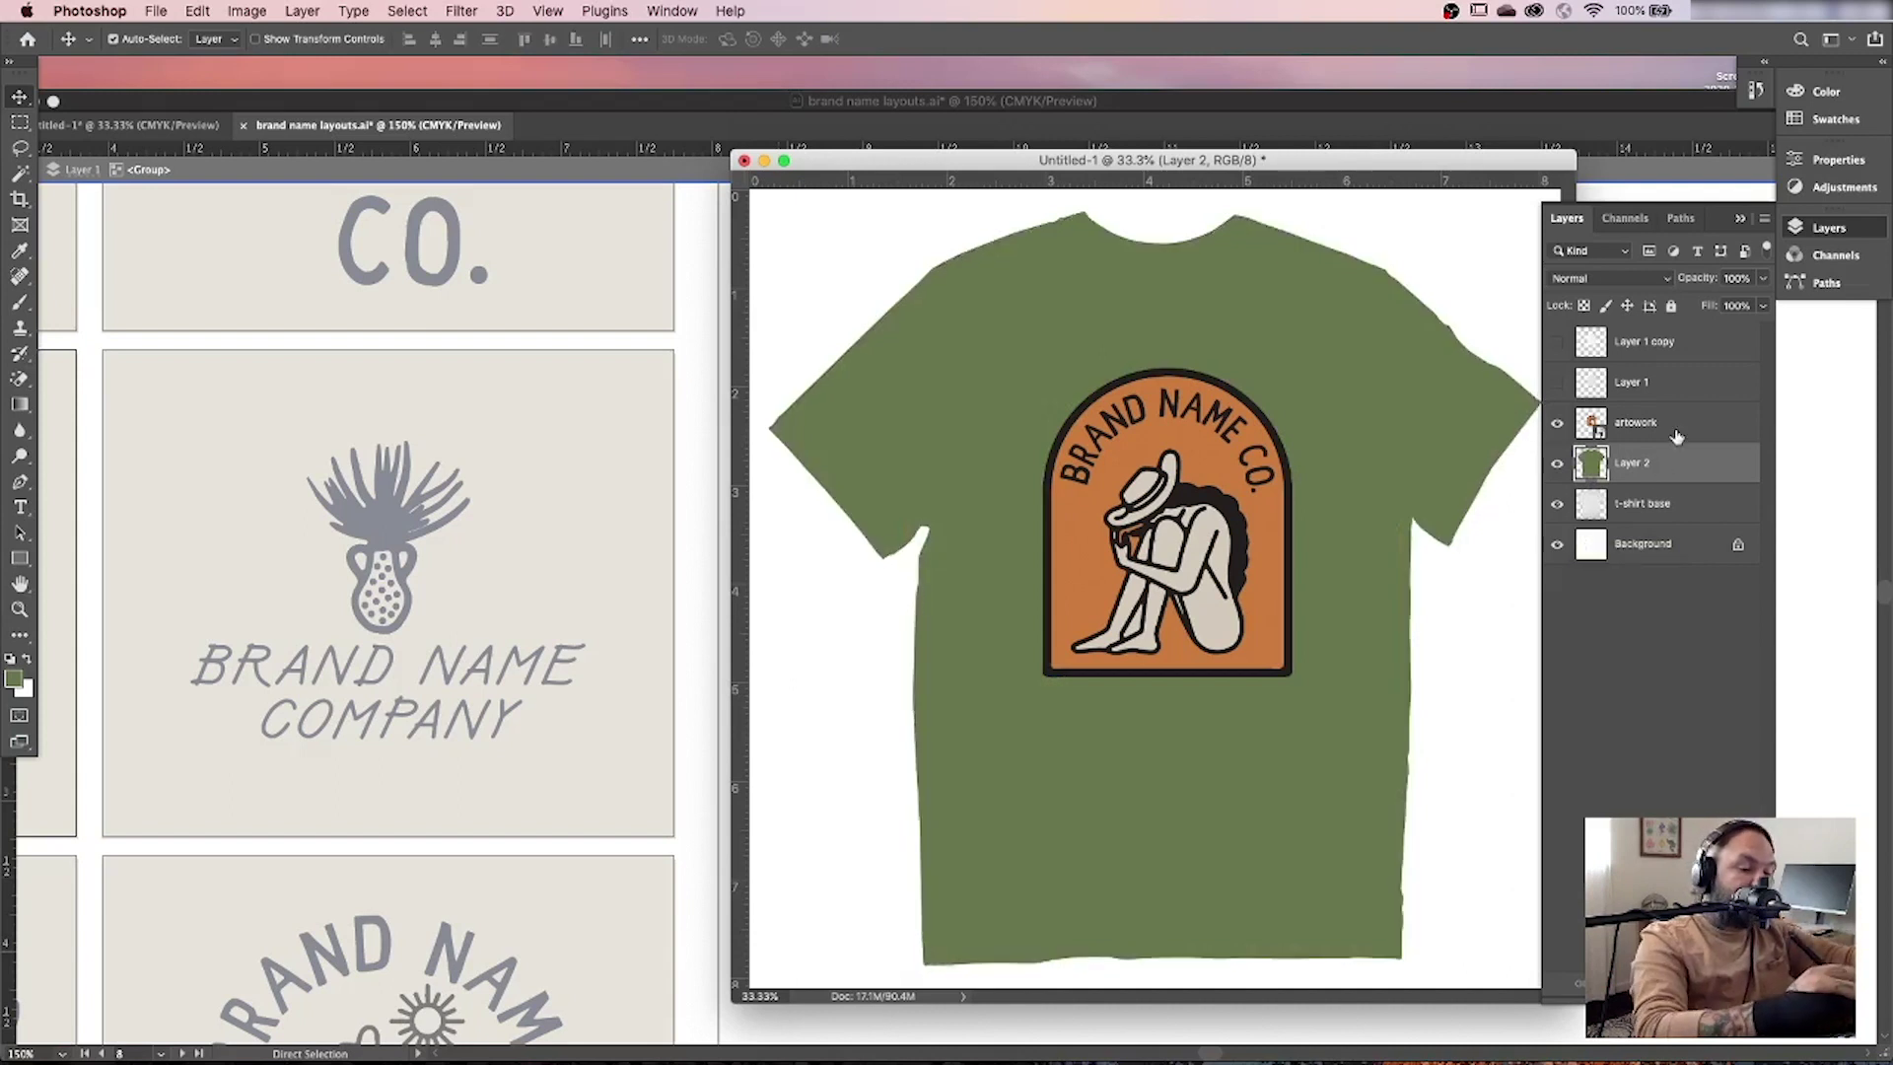
pyautogui.click(1616, 280)
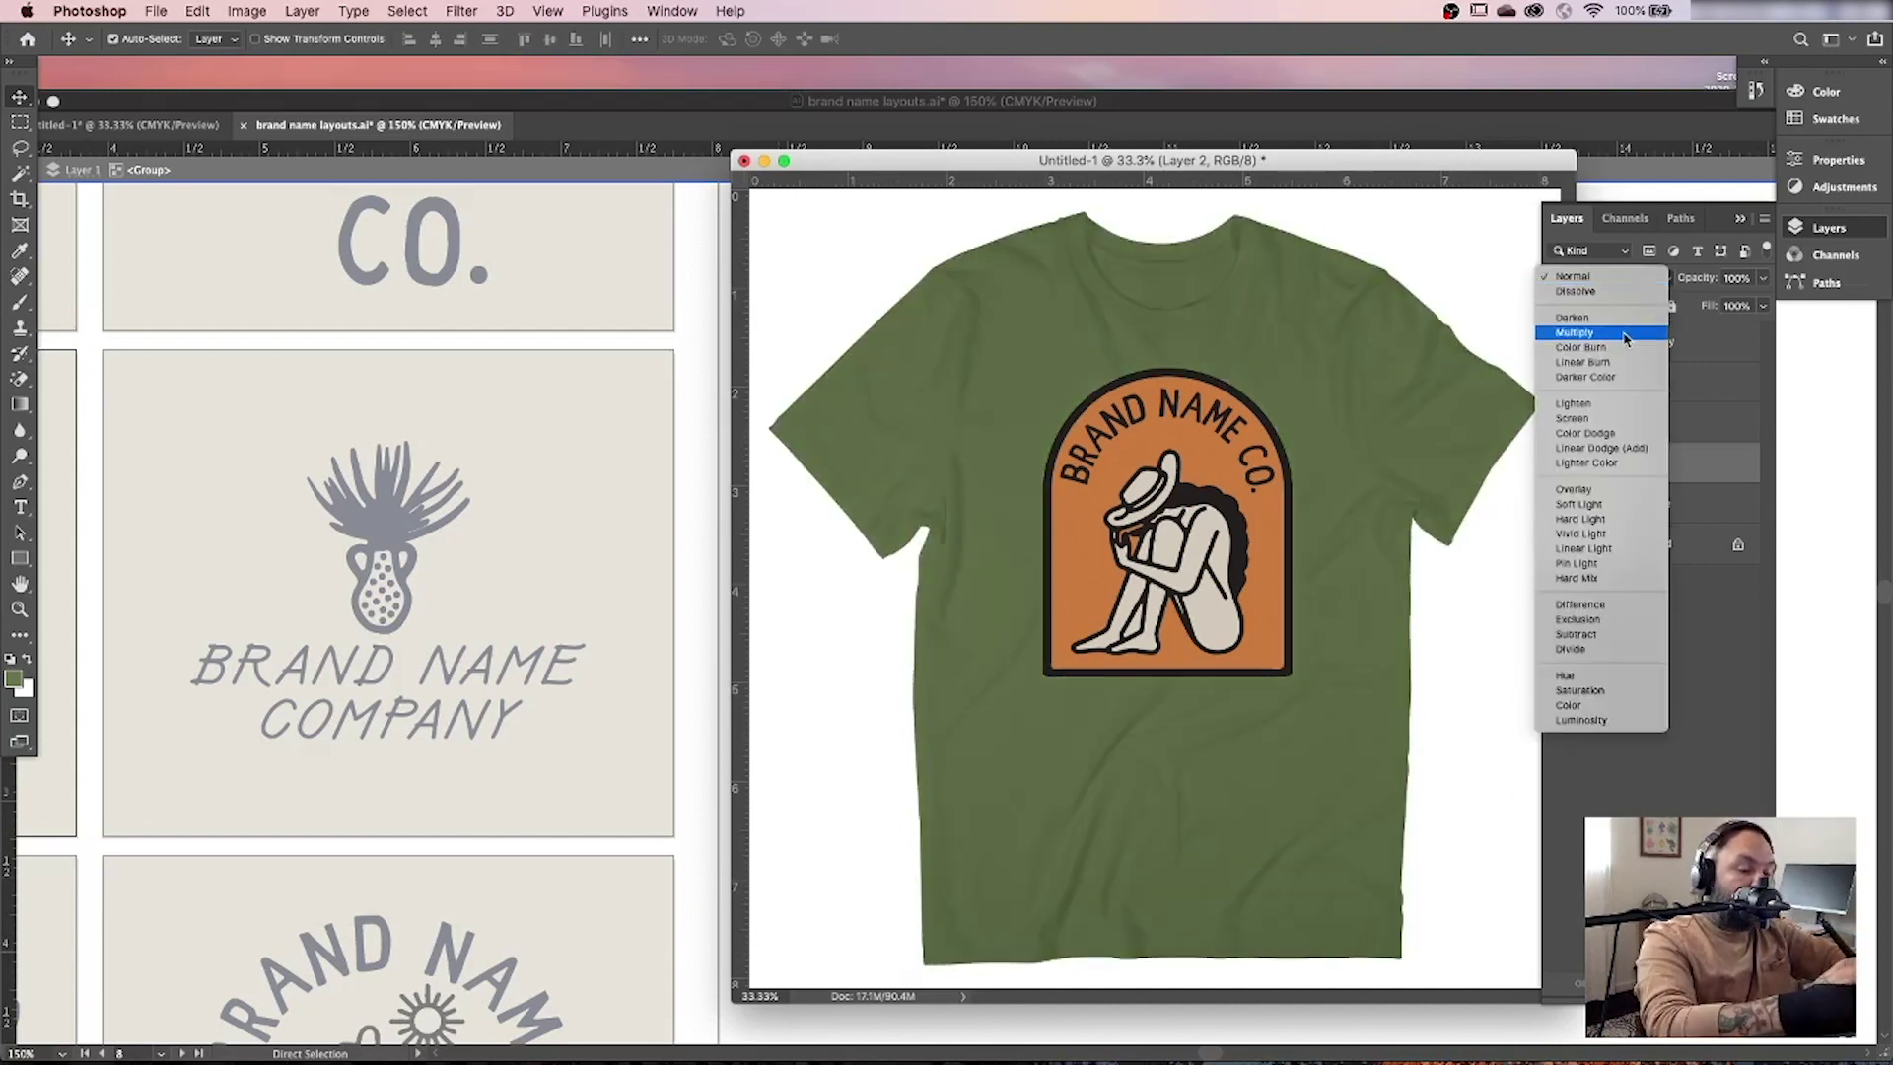
pyautogui.click(1623, 335)
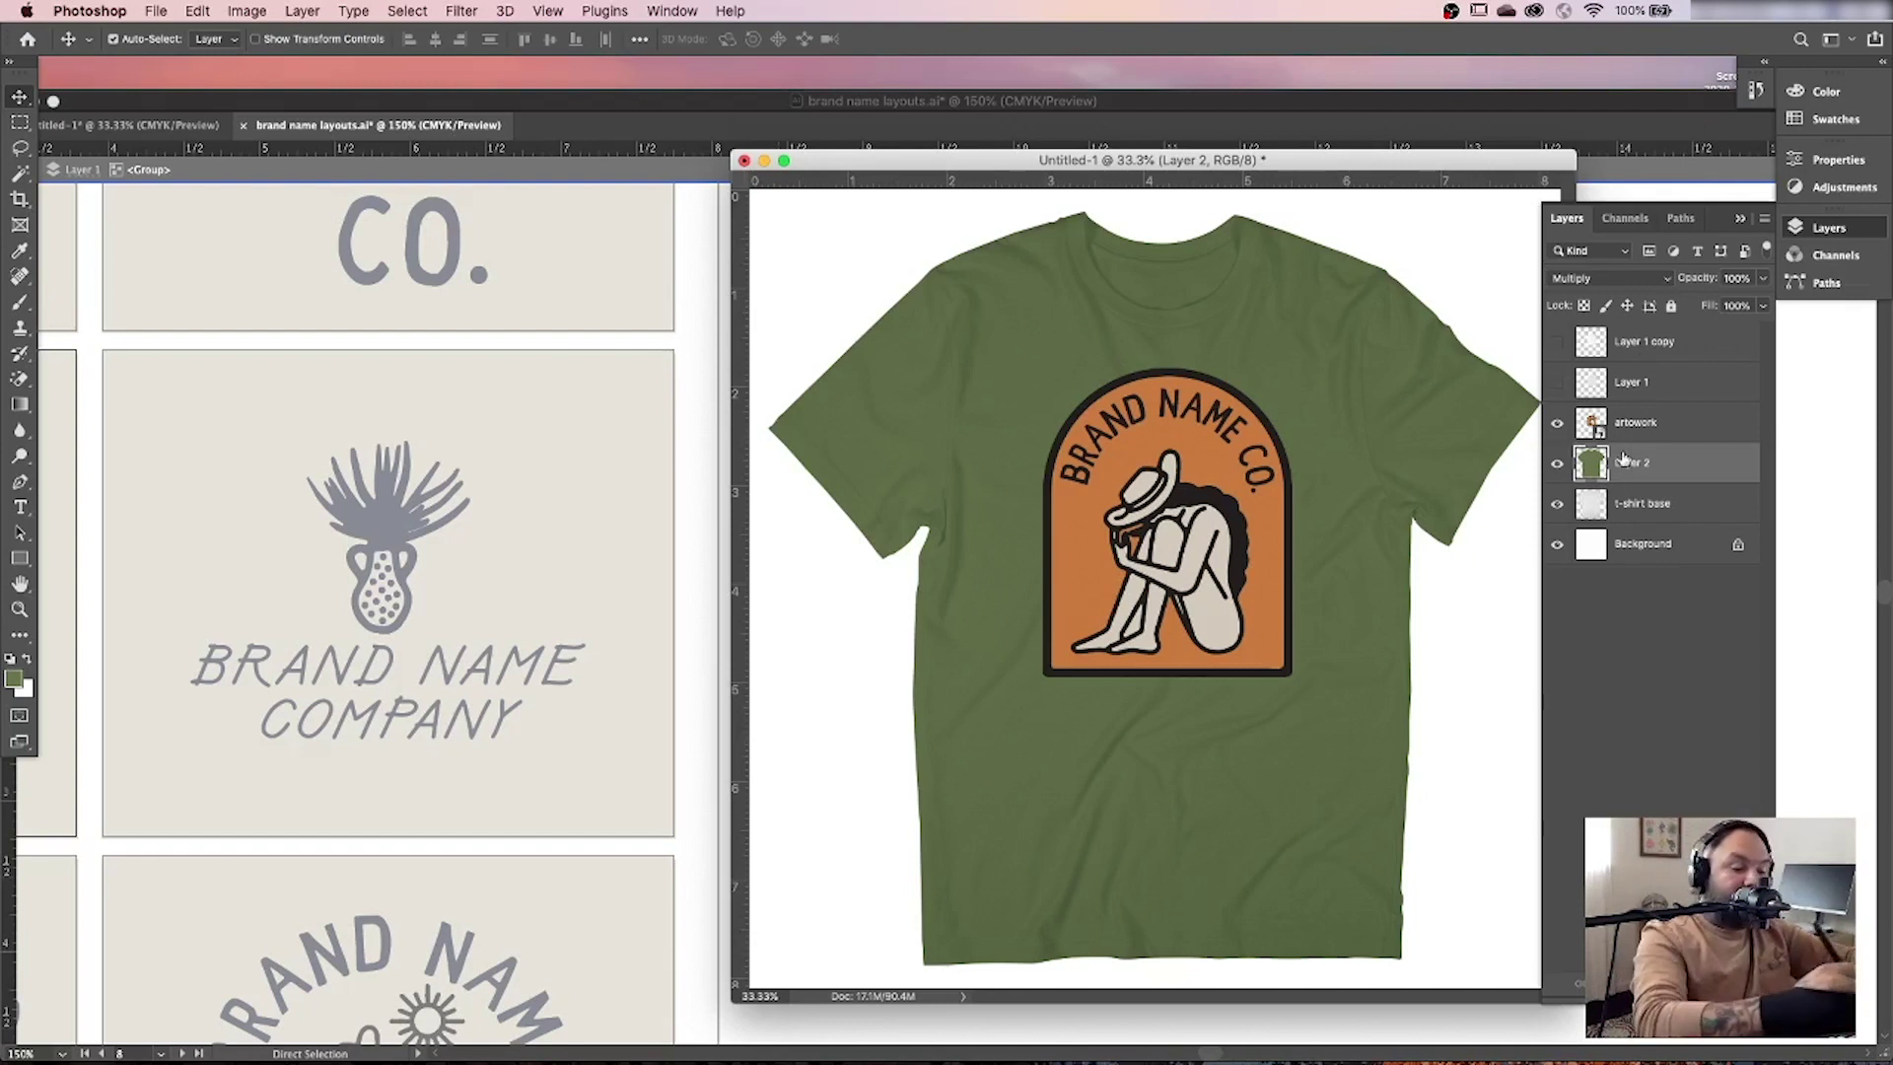
# Return green Layer 2 to Normal, move it below t-shirt base, and add a hidden shirt copy.
pyautogui.click(1614, 283)
pyautogui.click(1612, 223)
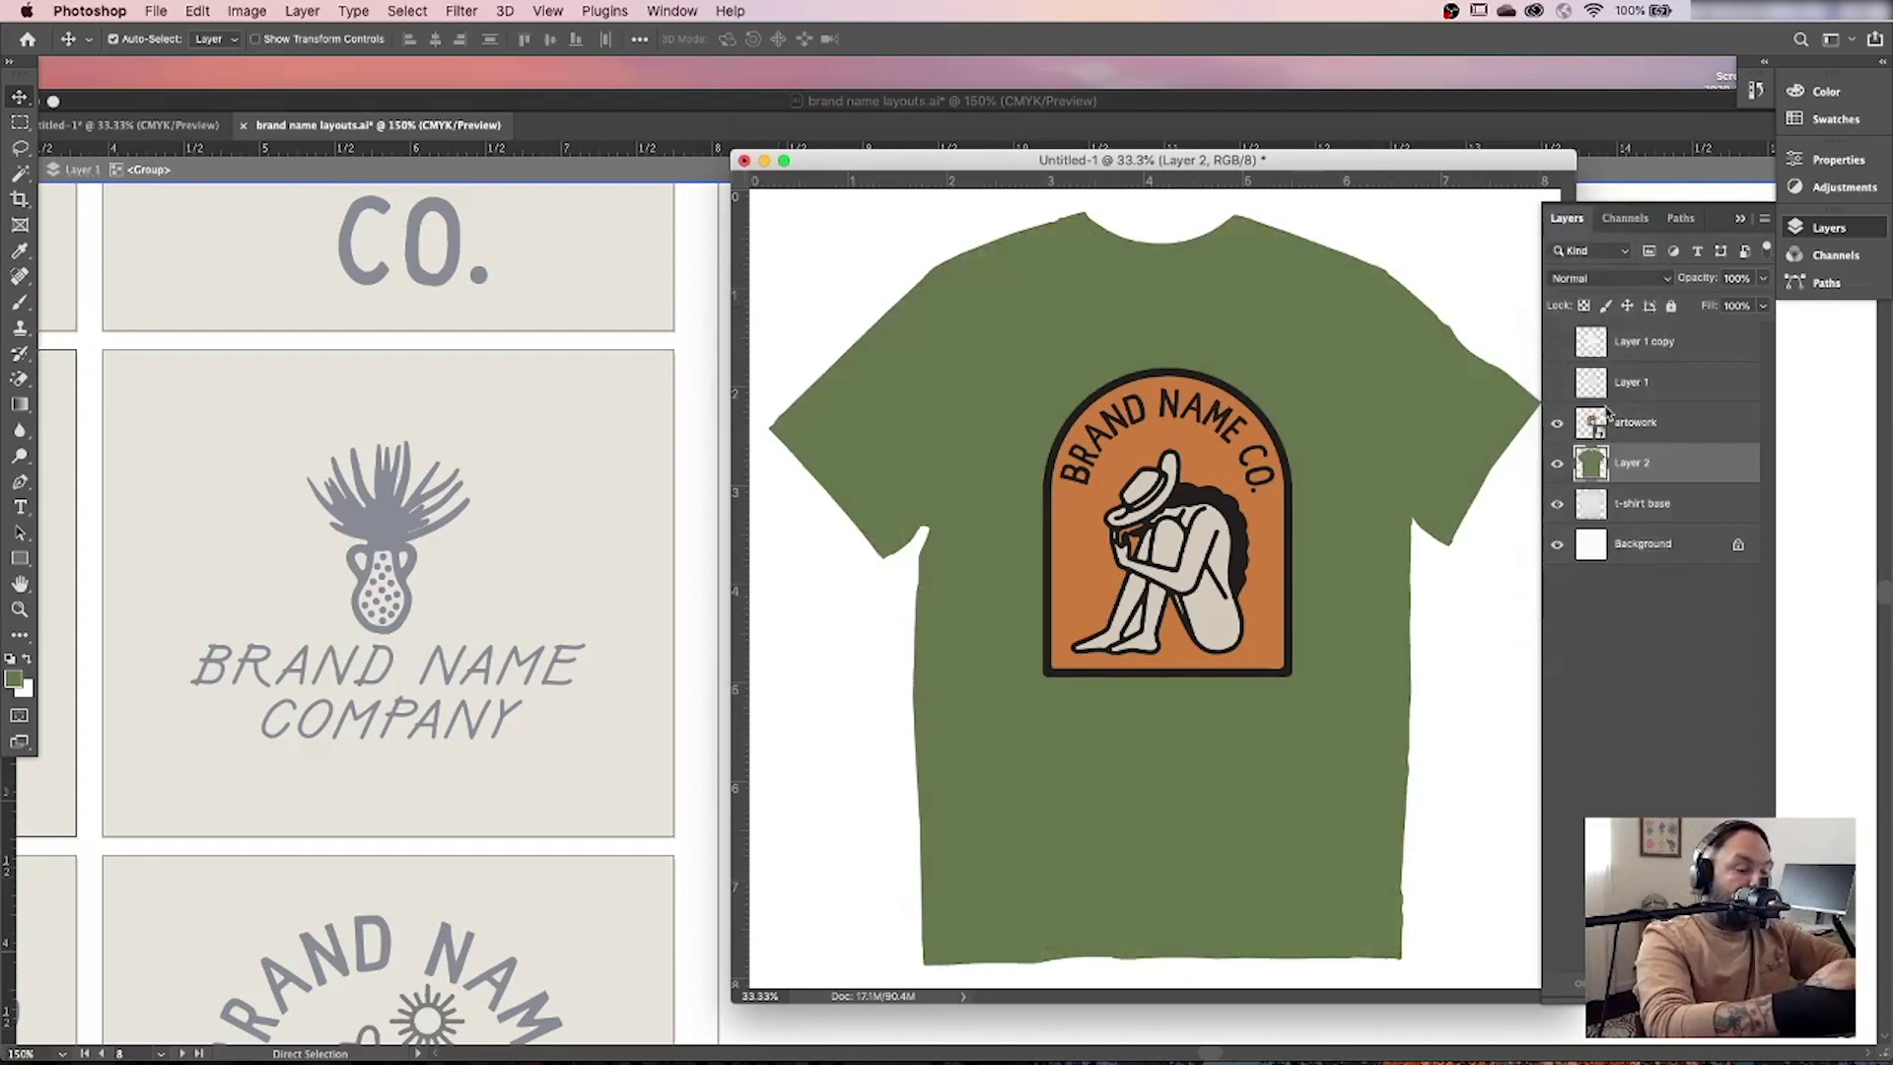
pyautogui.moveTo(1676, 481); pyautogui.dragTo(1680, 529)
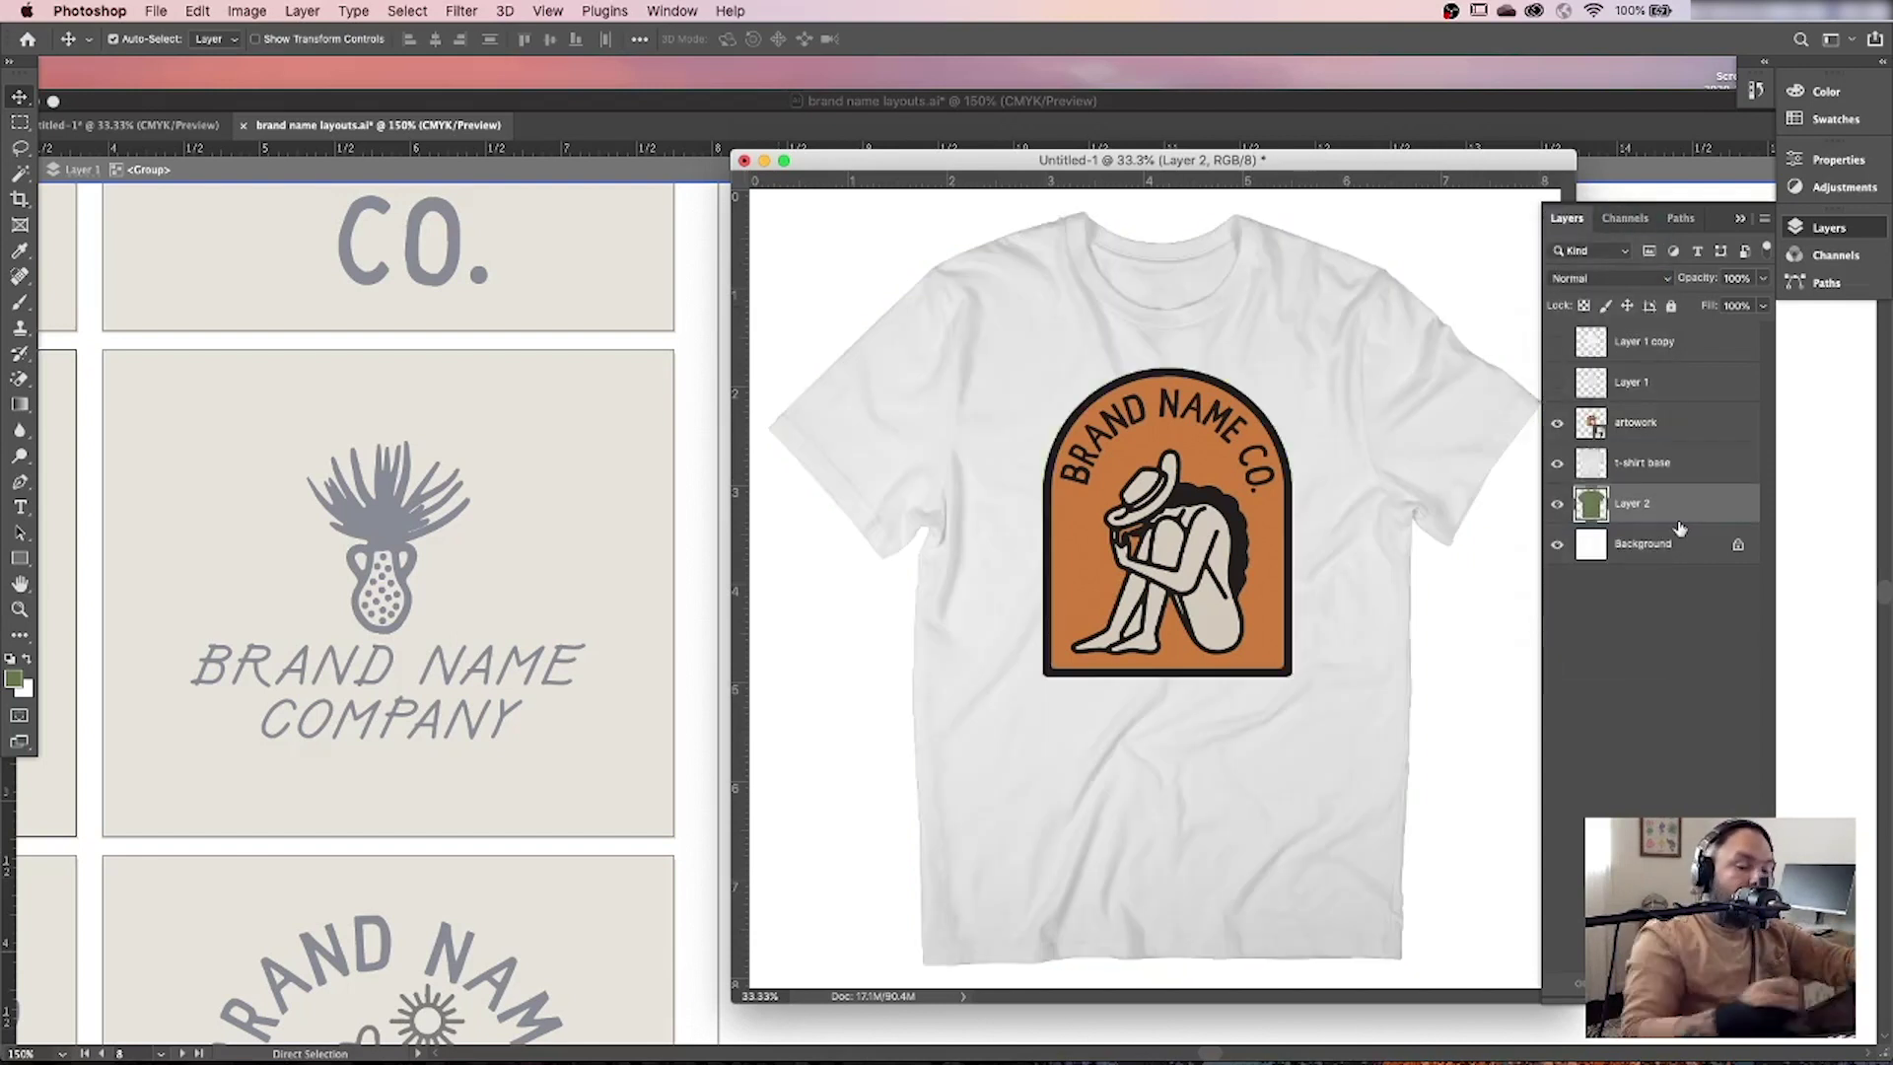
pyautogui.click(1637, 473)
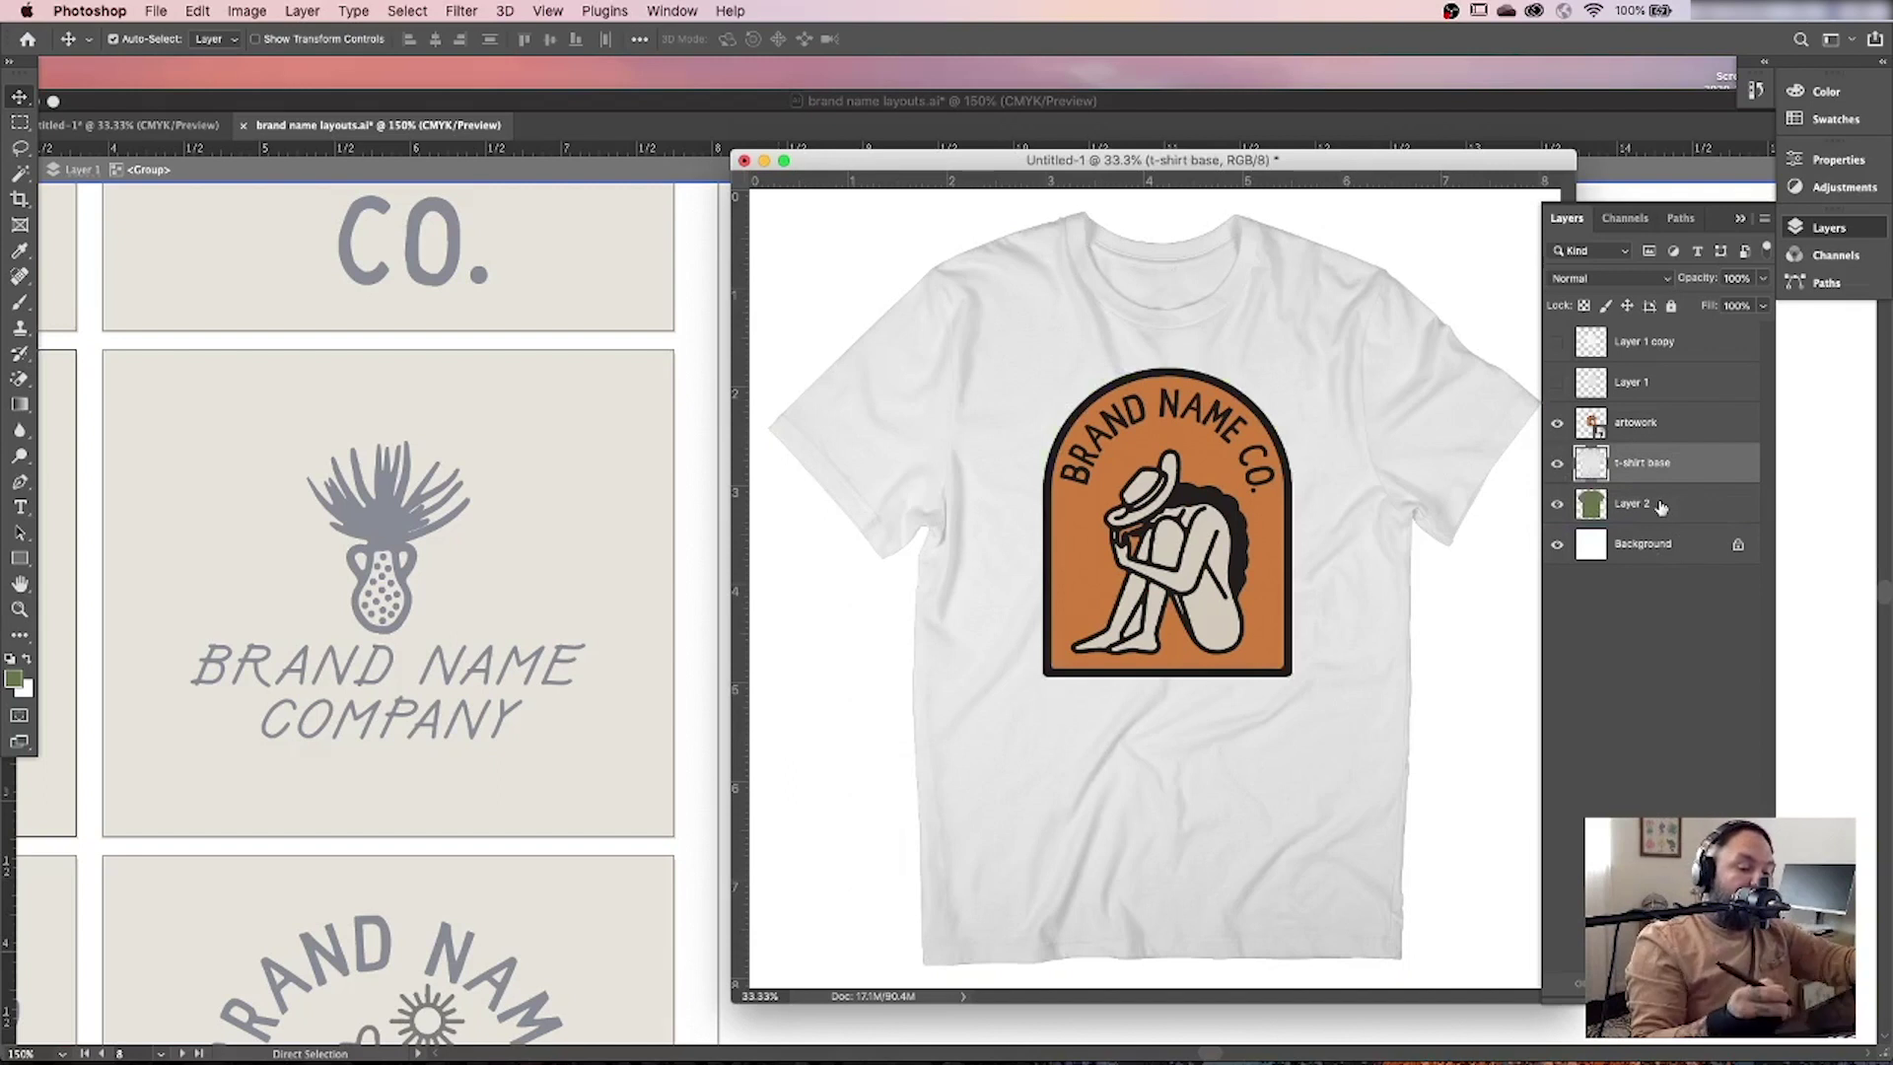
pyautogui.press('super+j')
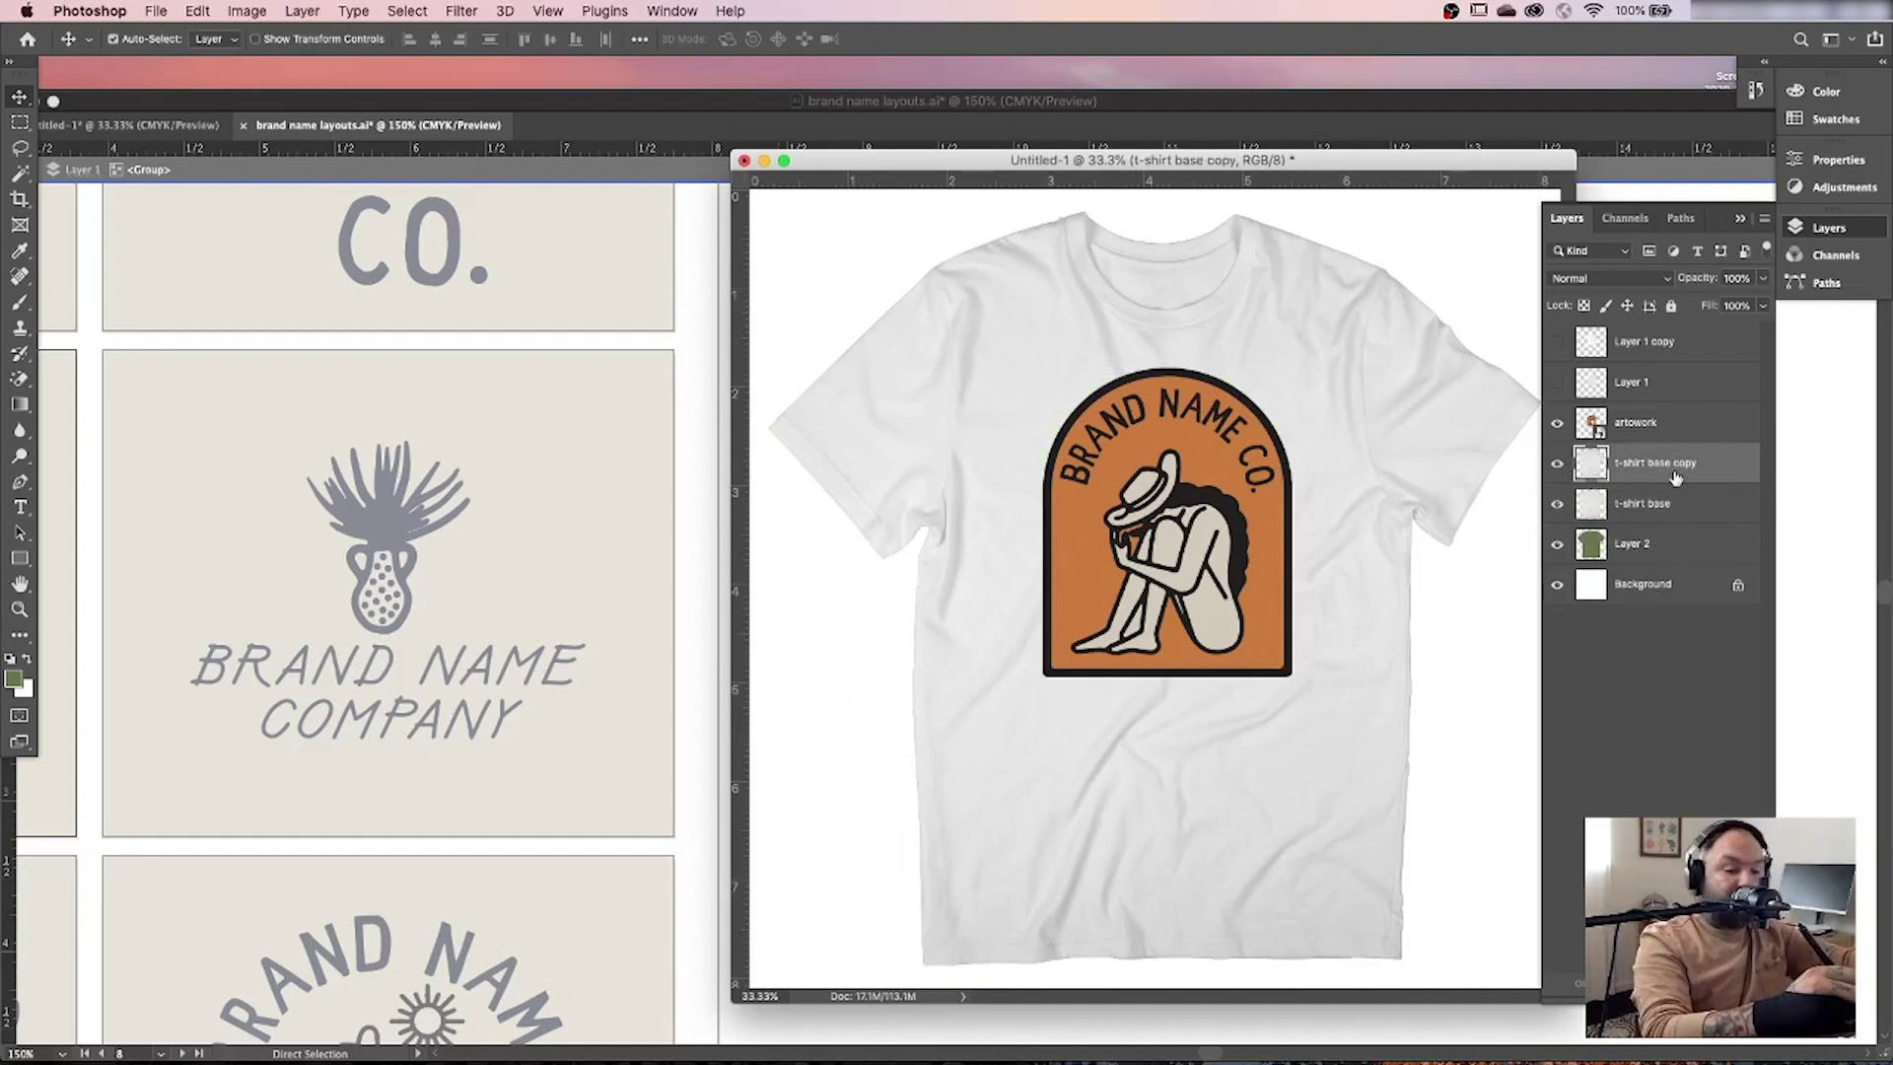
pyautogui.click(1556, 464)
# Set t-shirt base to Multiply and place a second hidden copy above the artwork.
pyautogui.click(1644, 508)
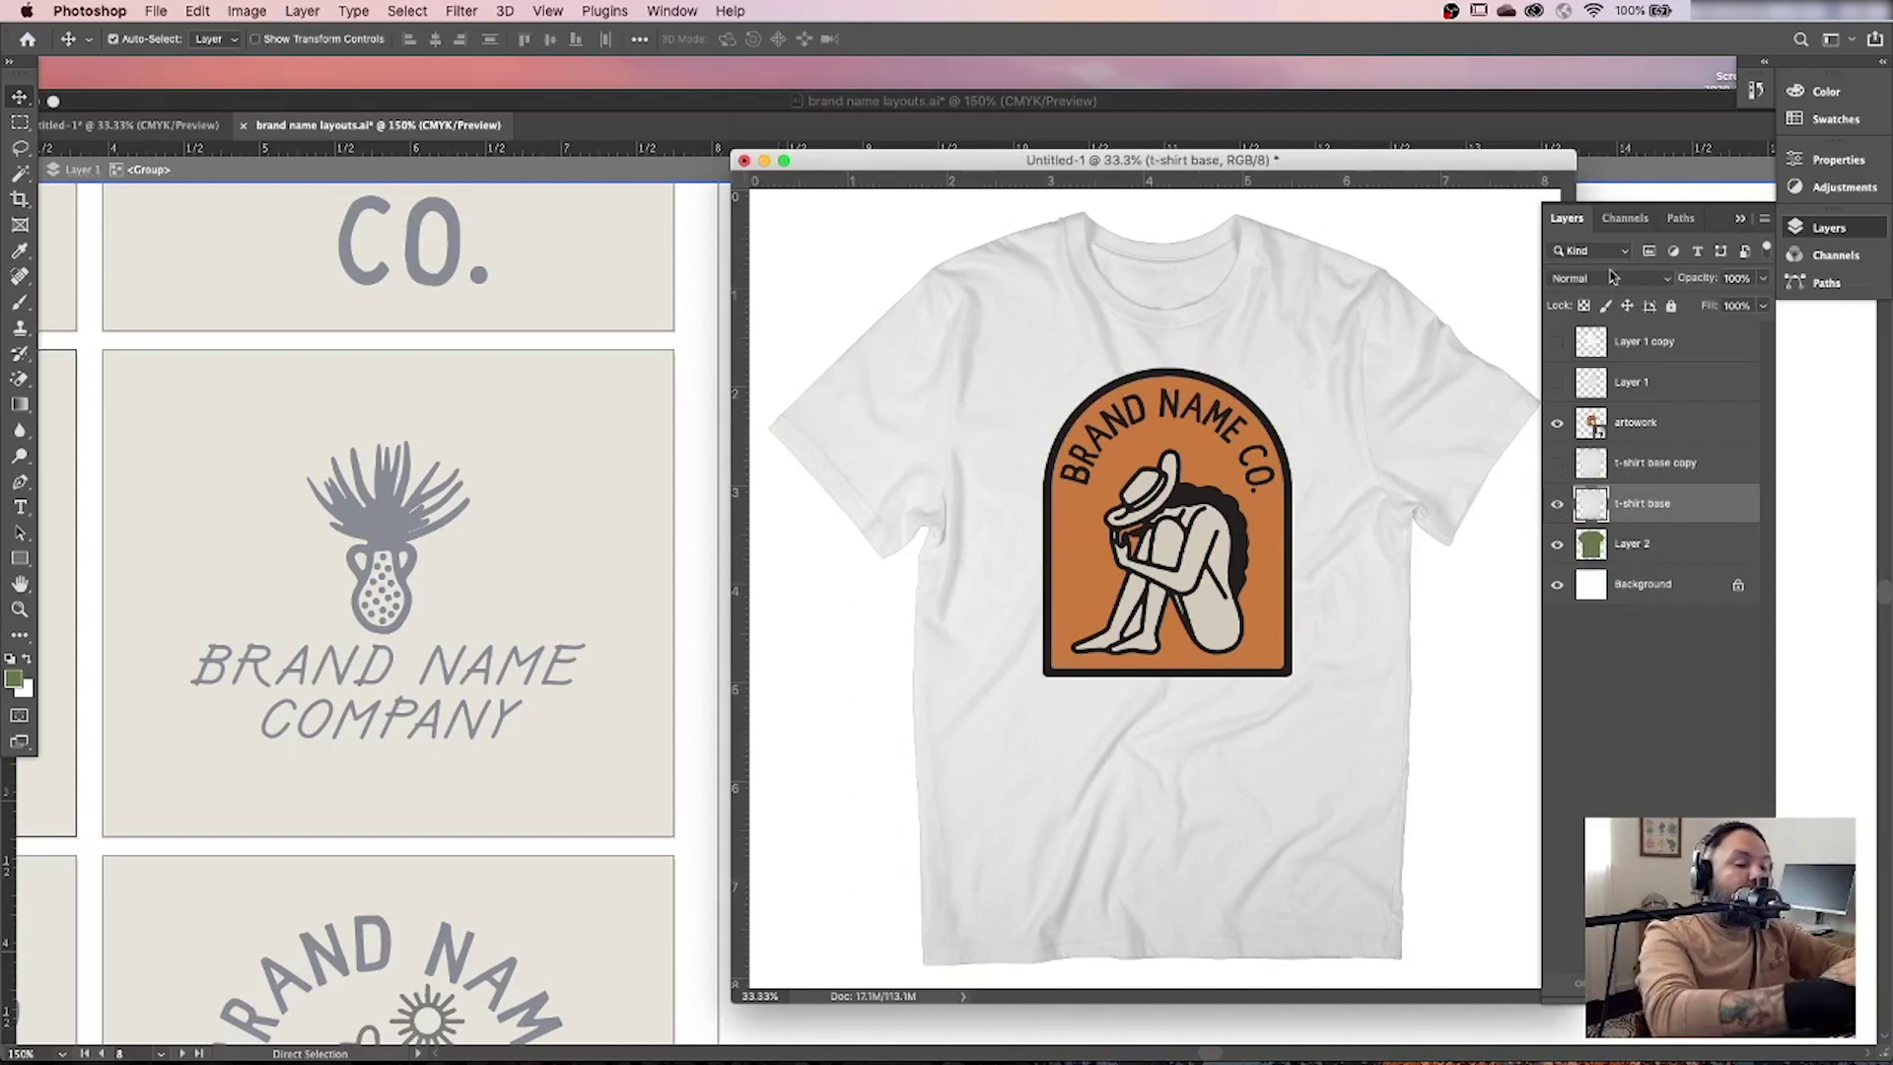
pyautogui.click(1618, 281)
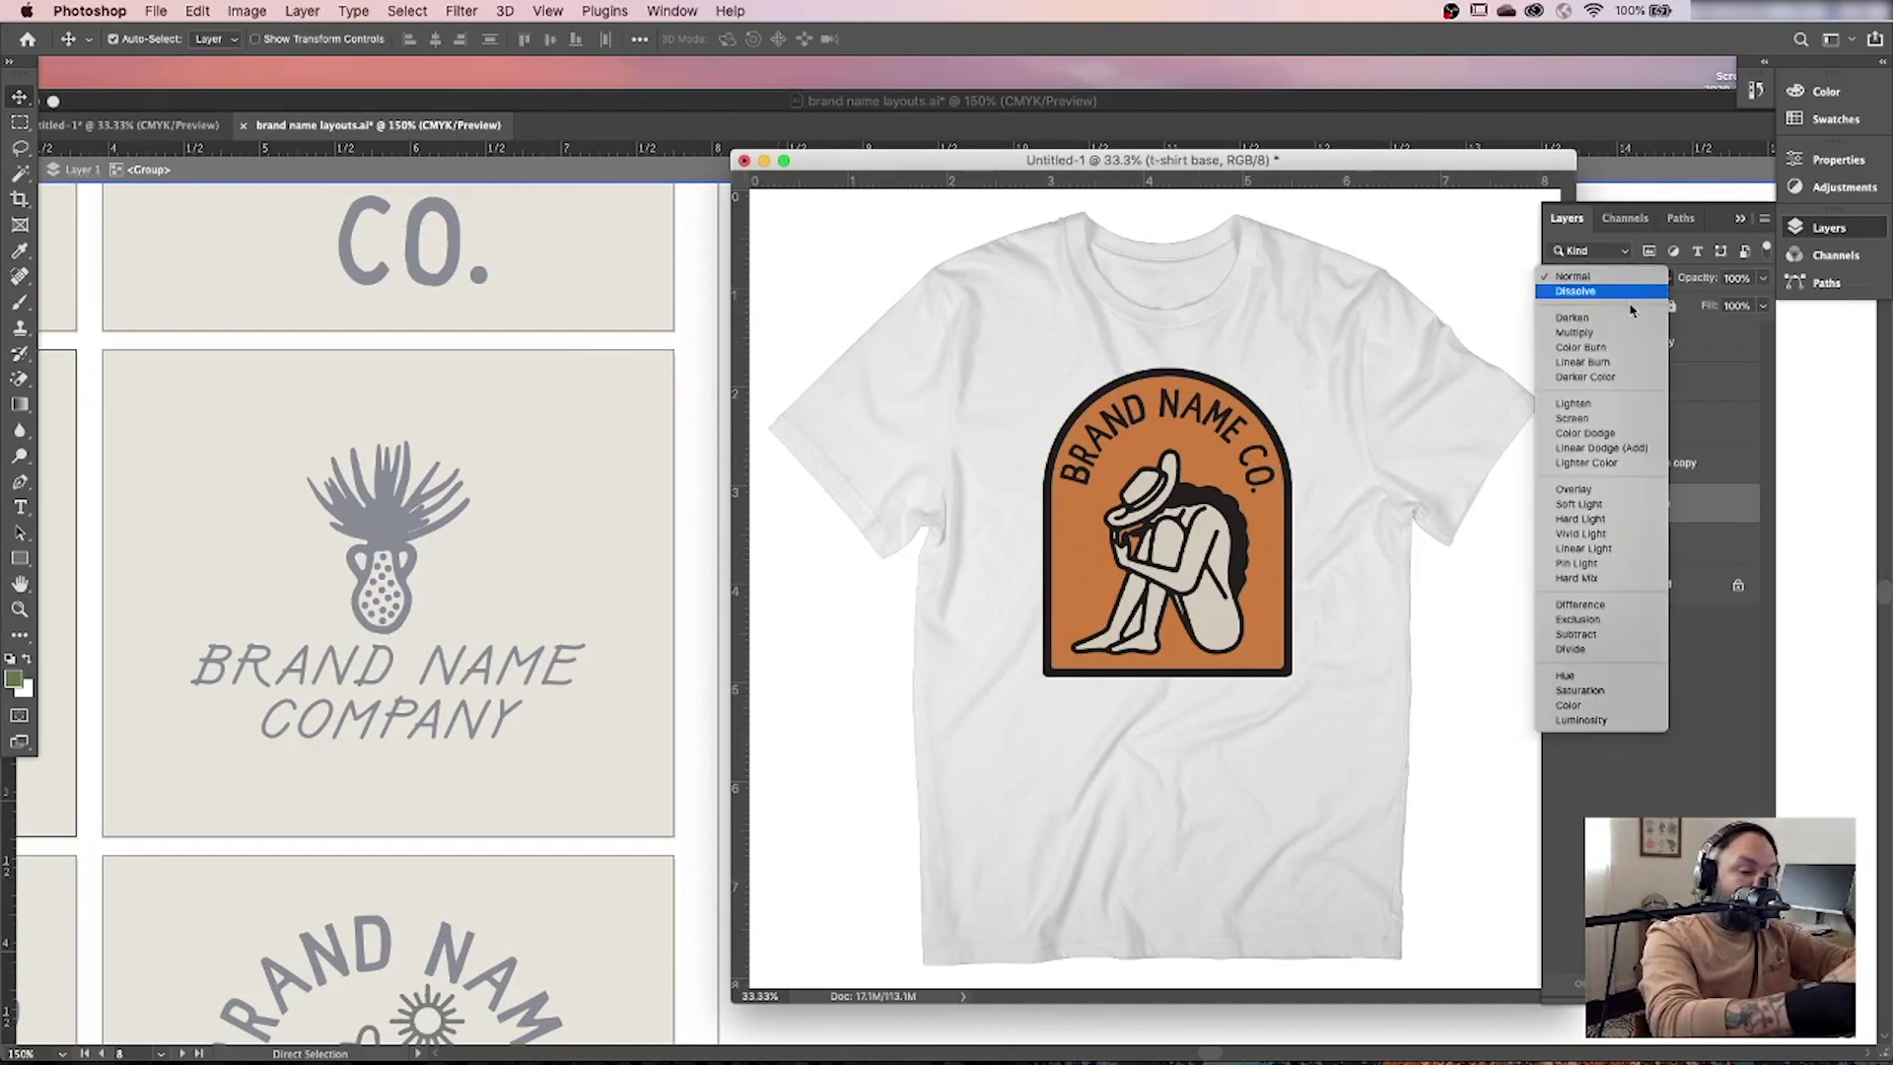
pyautogui.click(1630, 334)
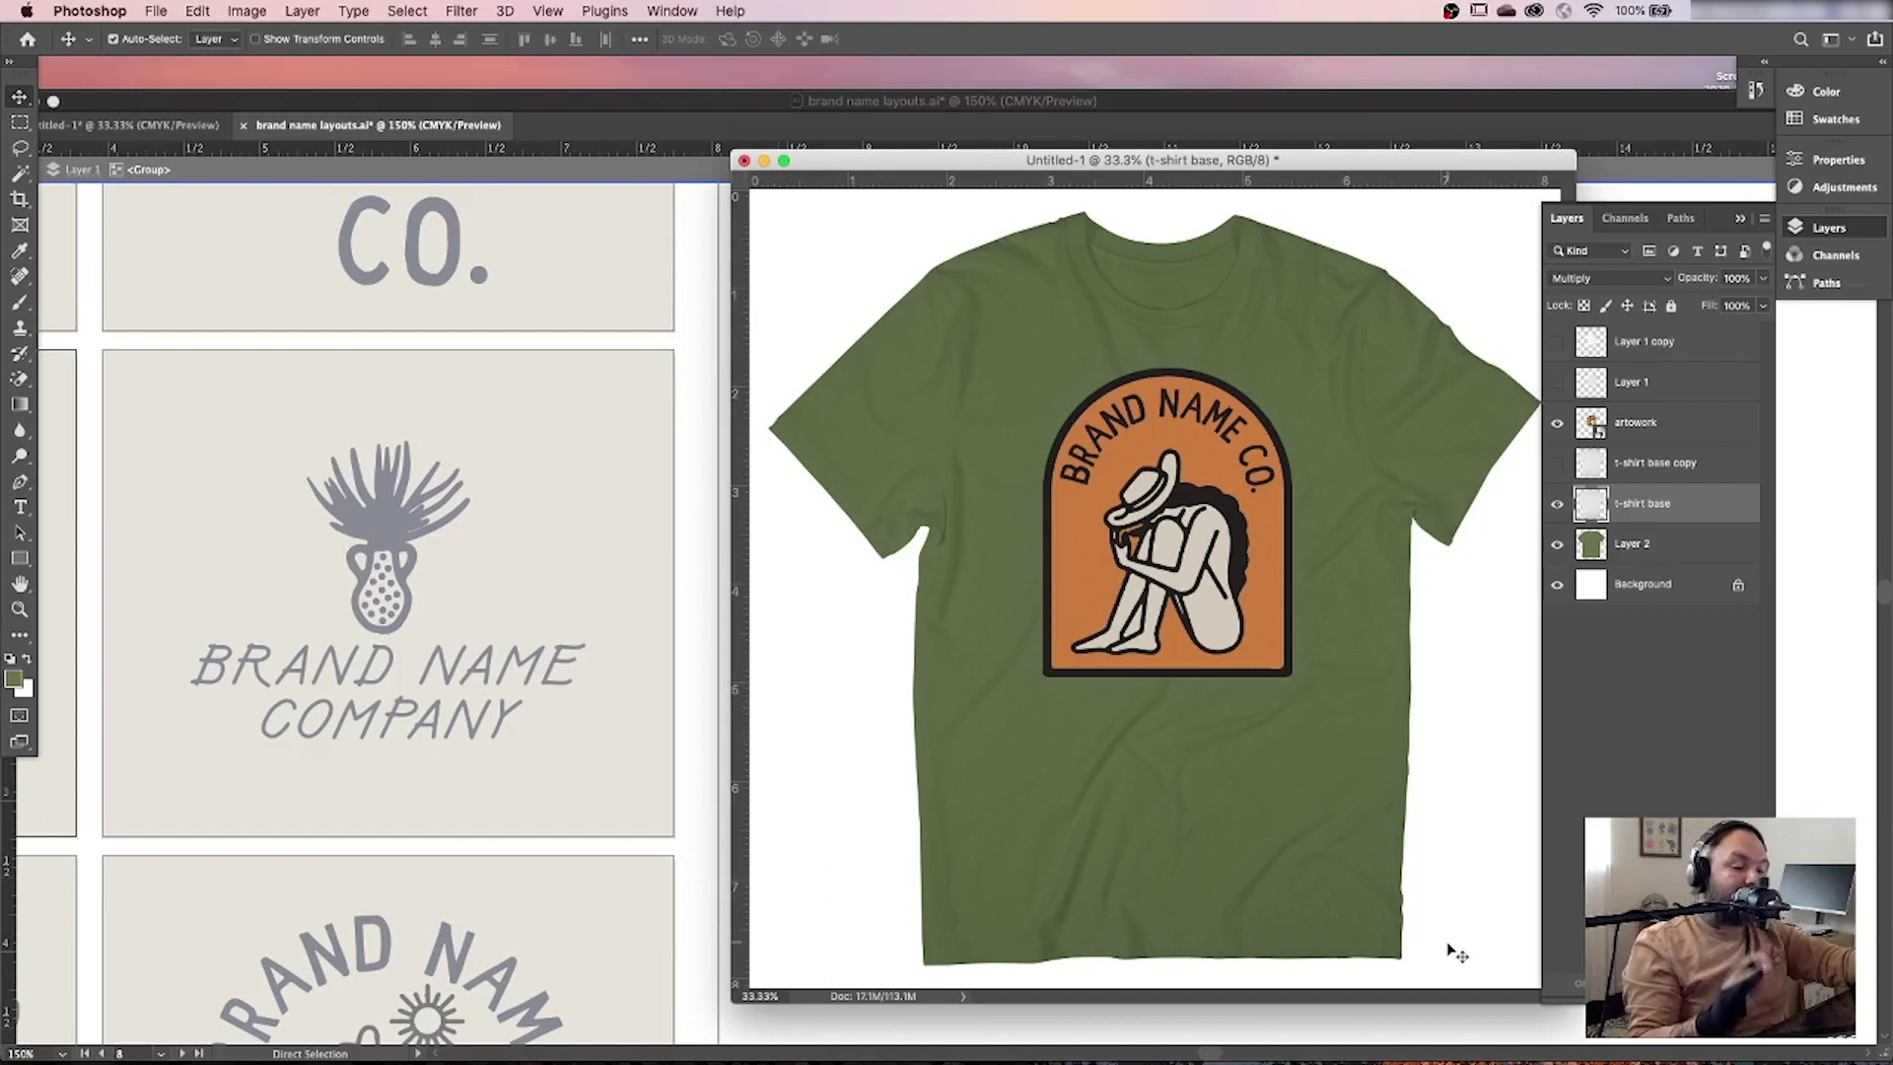
pyautogui.press('super')
pyautogui.press('super+j')
pyautogui.moveTo(1641, 503); pyautogui.dragTo(1576, 404)
pyautogui.click(1556, 422)
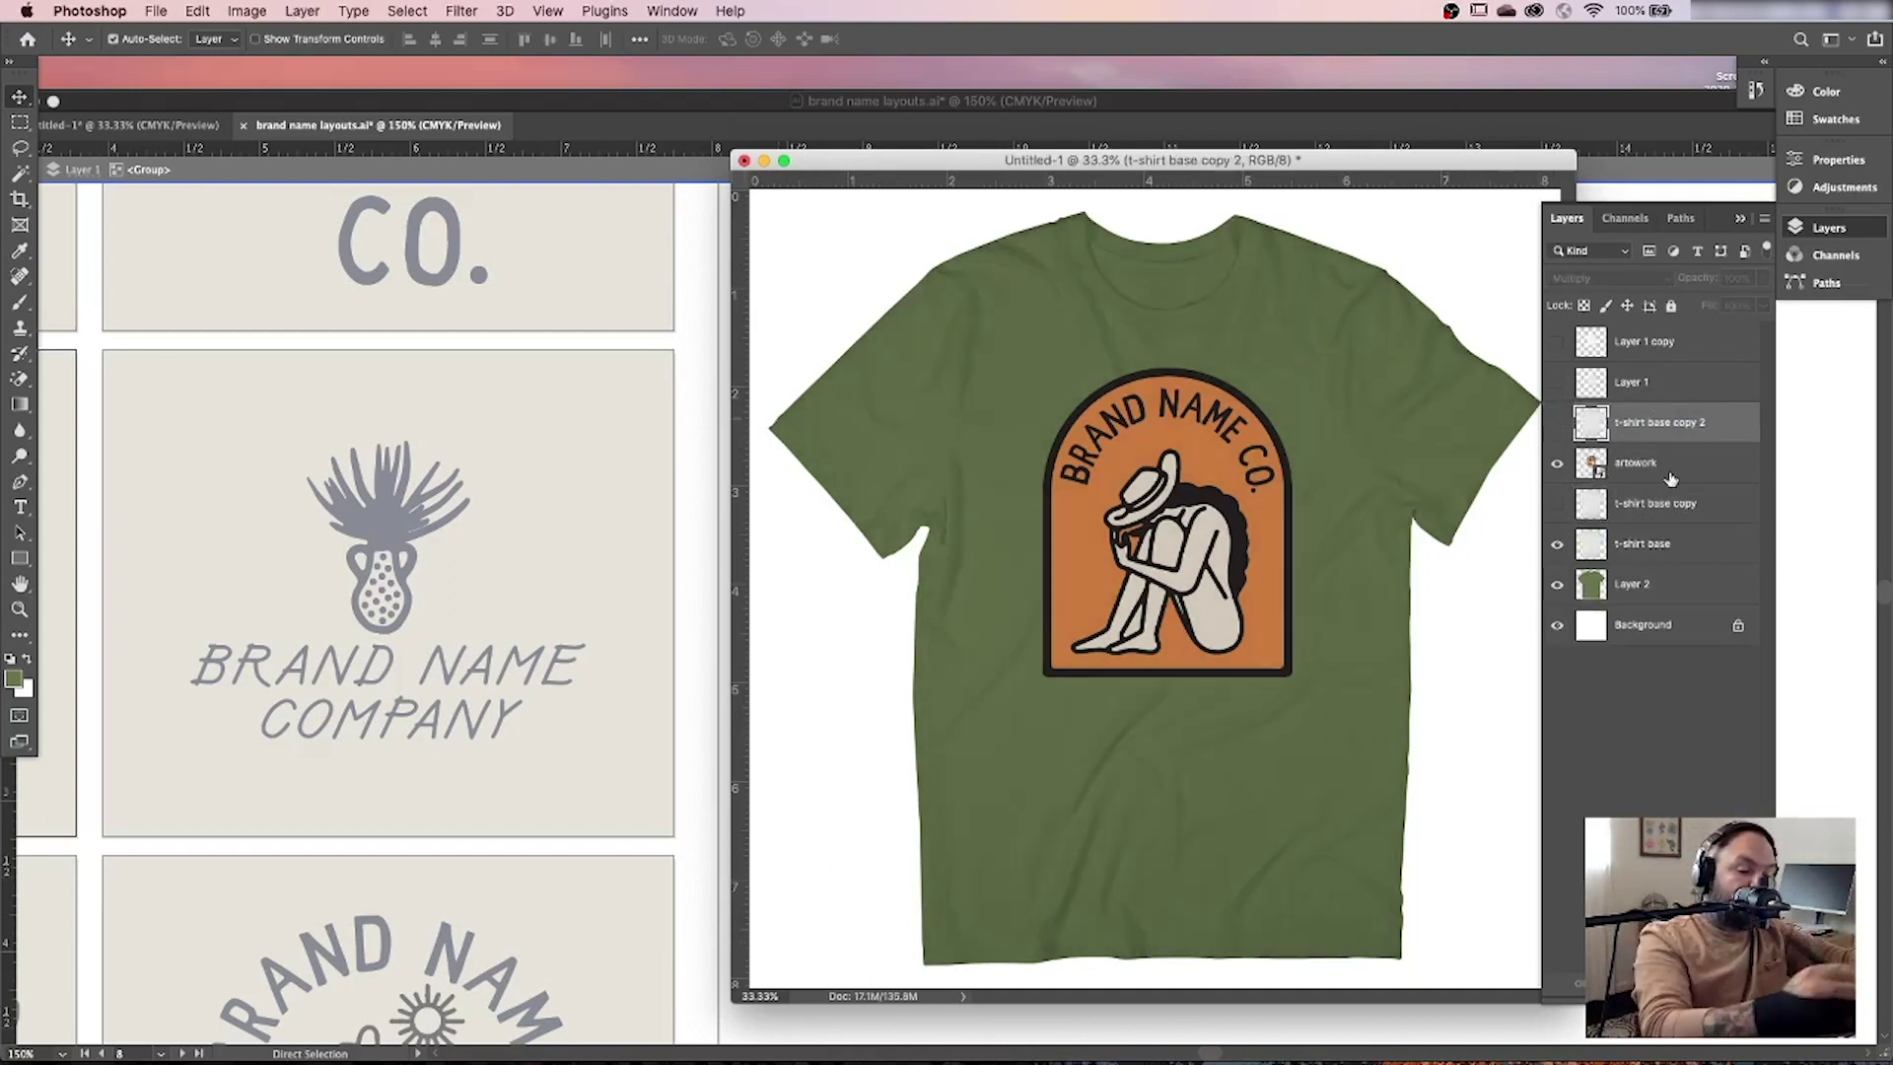
pyautogui.click(1631, 544)
# Apply Levels to t-shirt base with black input 112 and white input 251.
pyautogui.press('super+l')
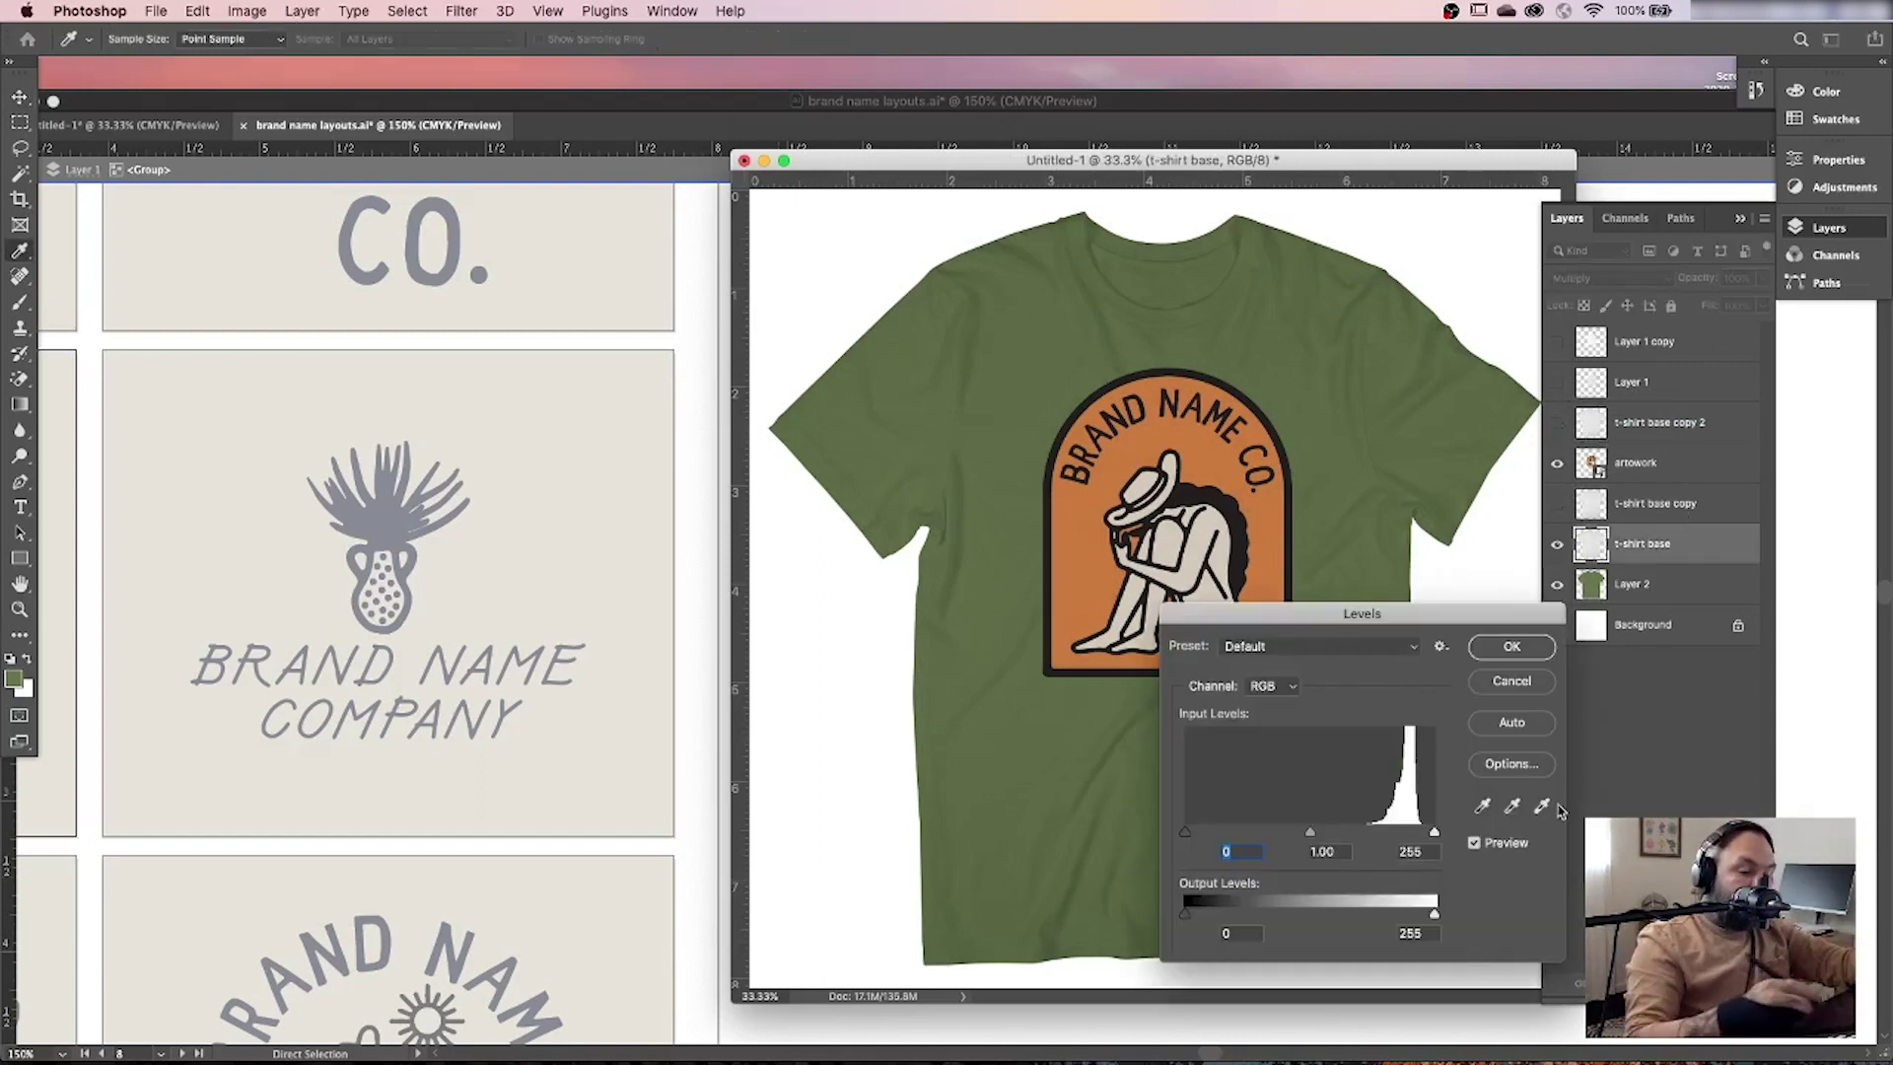
pyautogui.moveTo(1185, 831); pyautogui.dragTo(1241, 833)
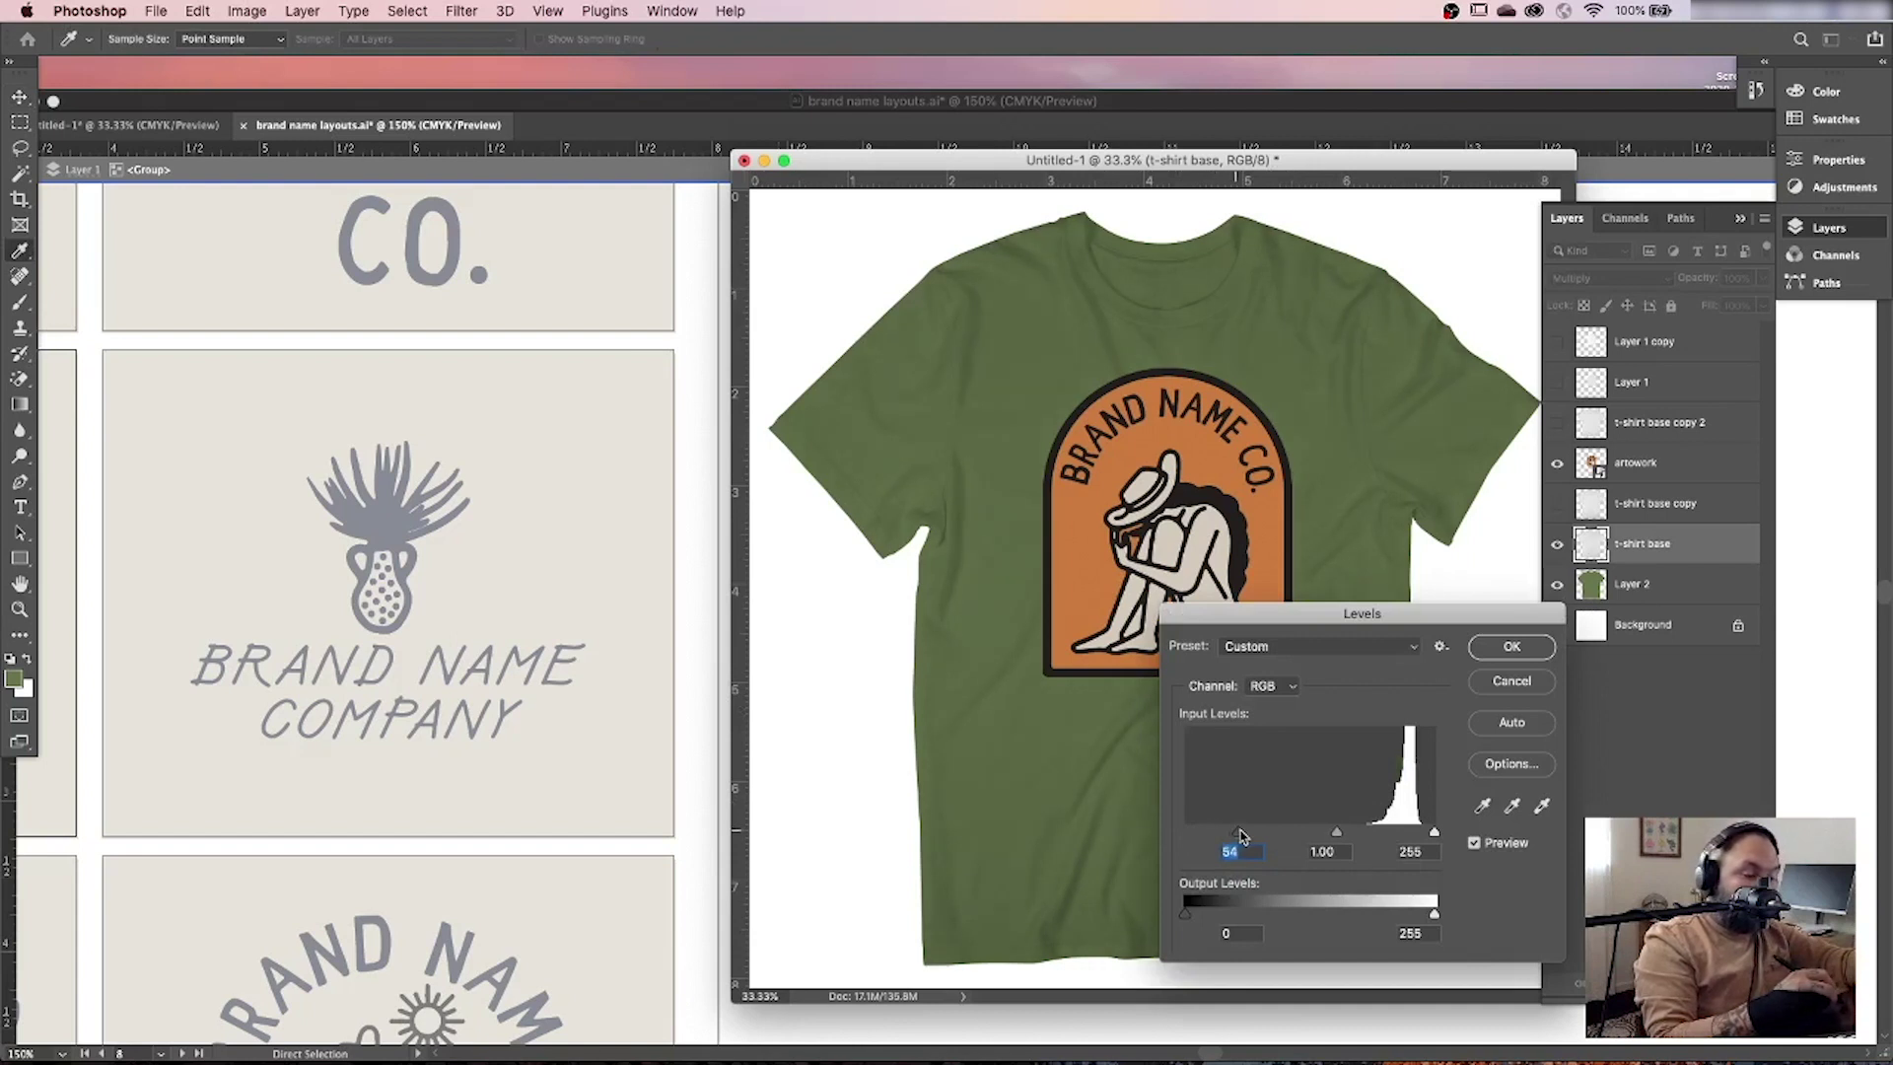
pyautogui.moveTo(1435, 834); pyautogui.dragTo(1431, 834)
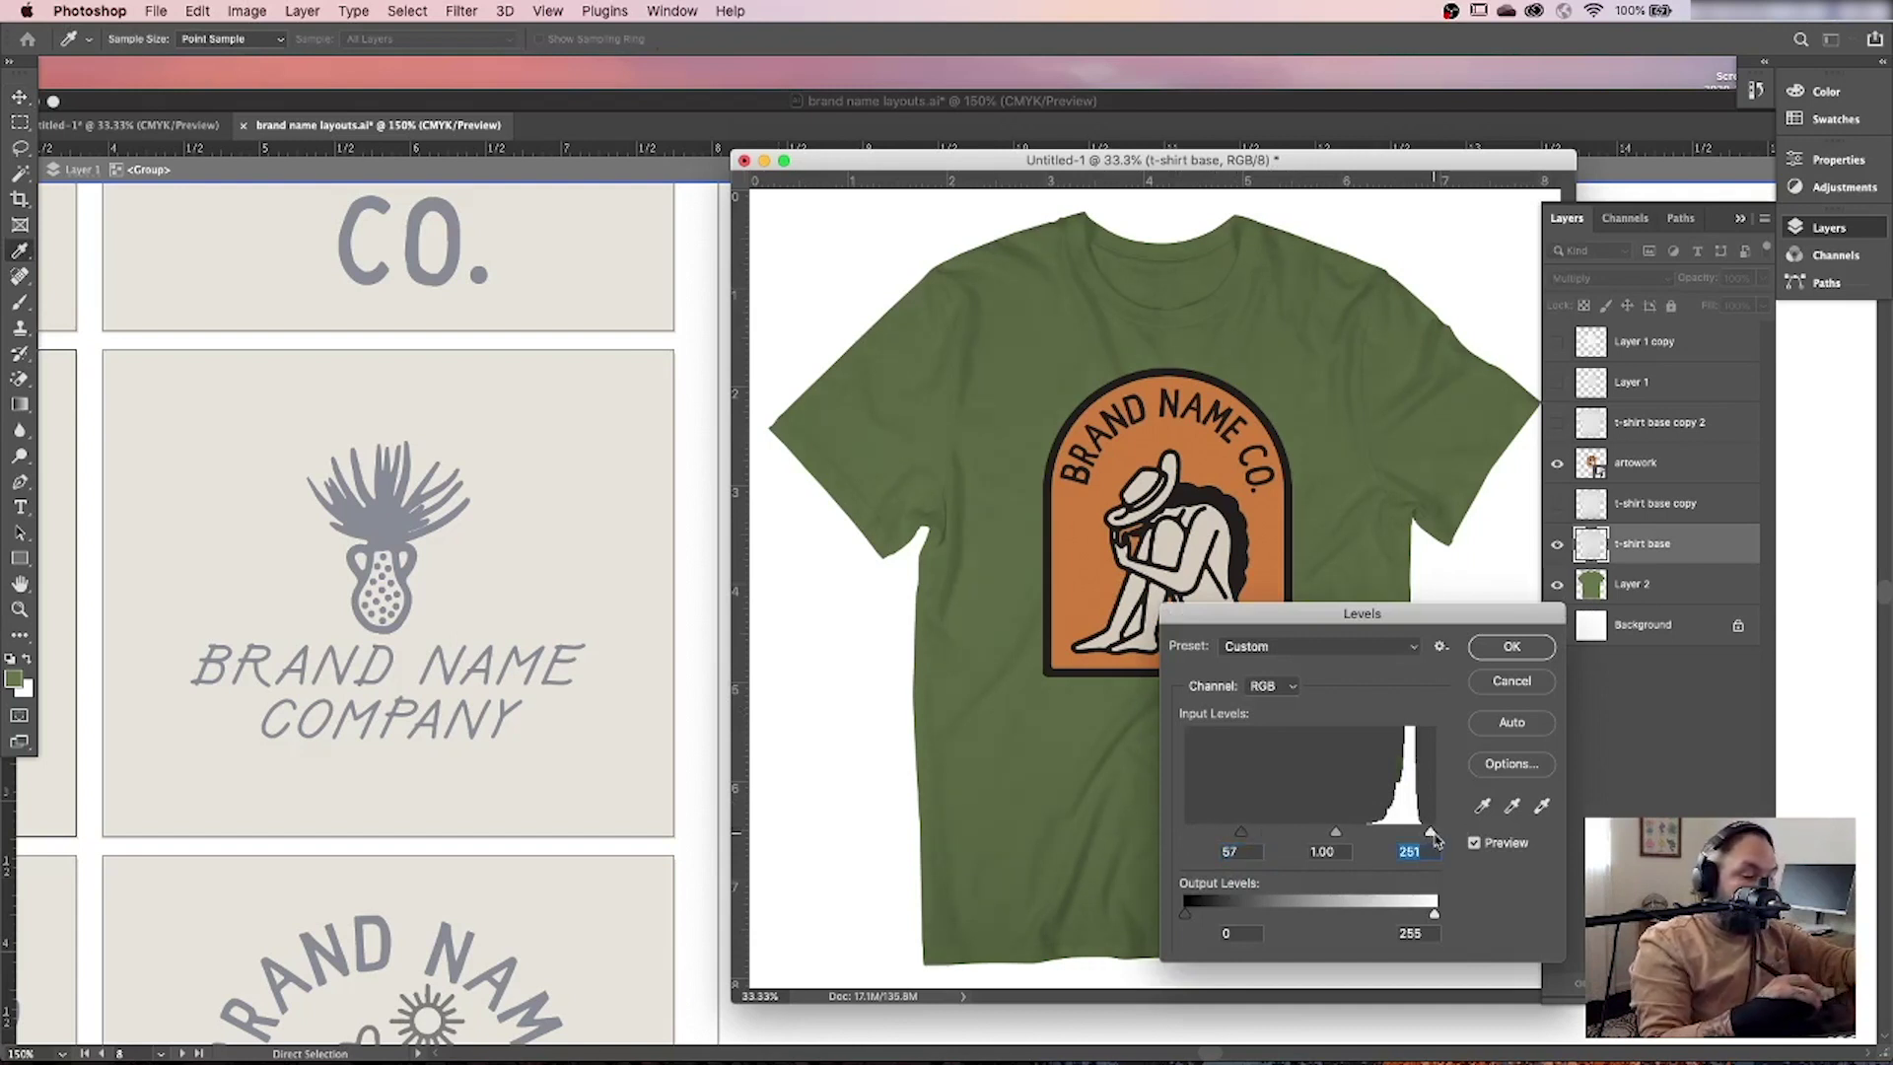
pyautogui.moveTo(1241, 834); pyautogui.dragTo(1294, 837)
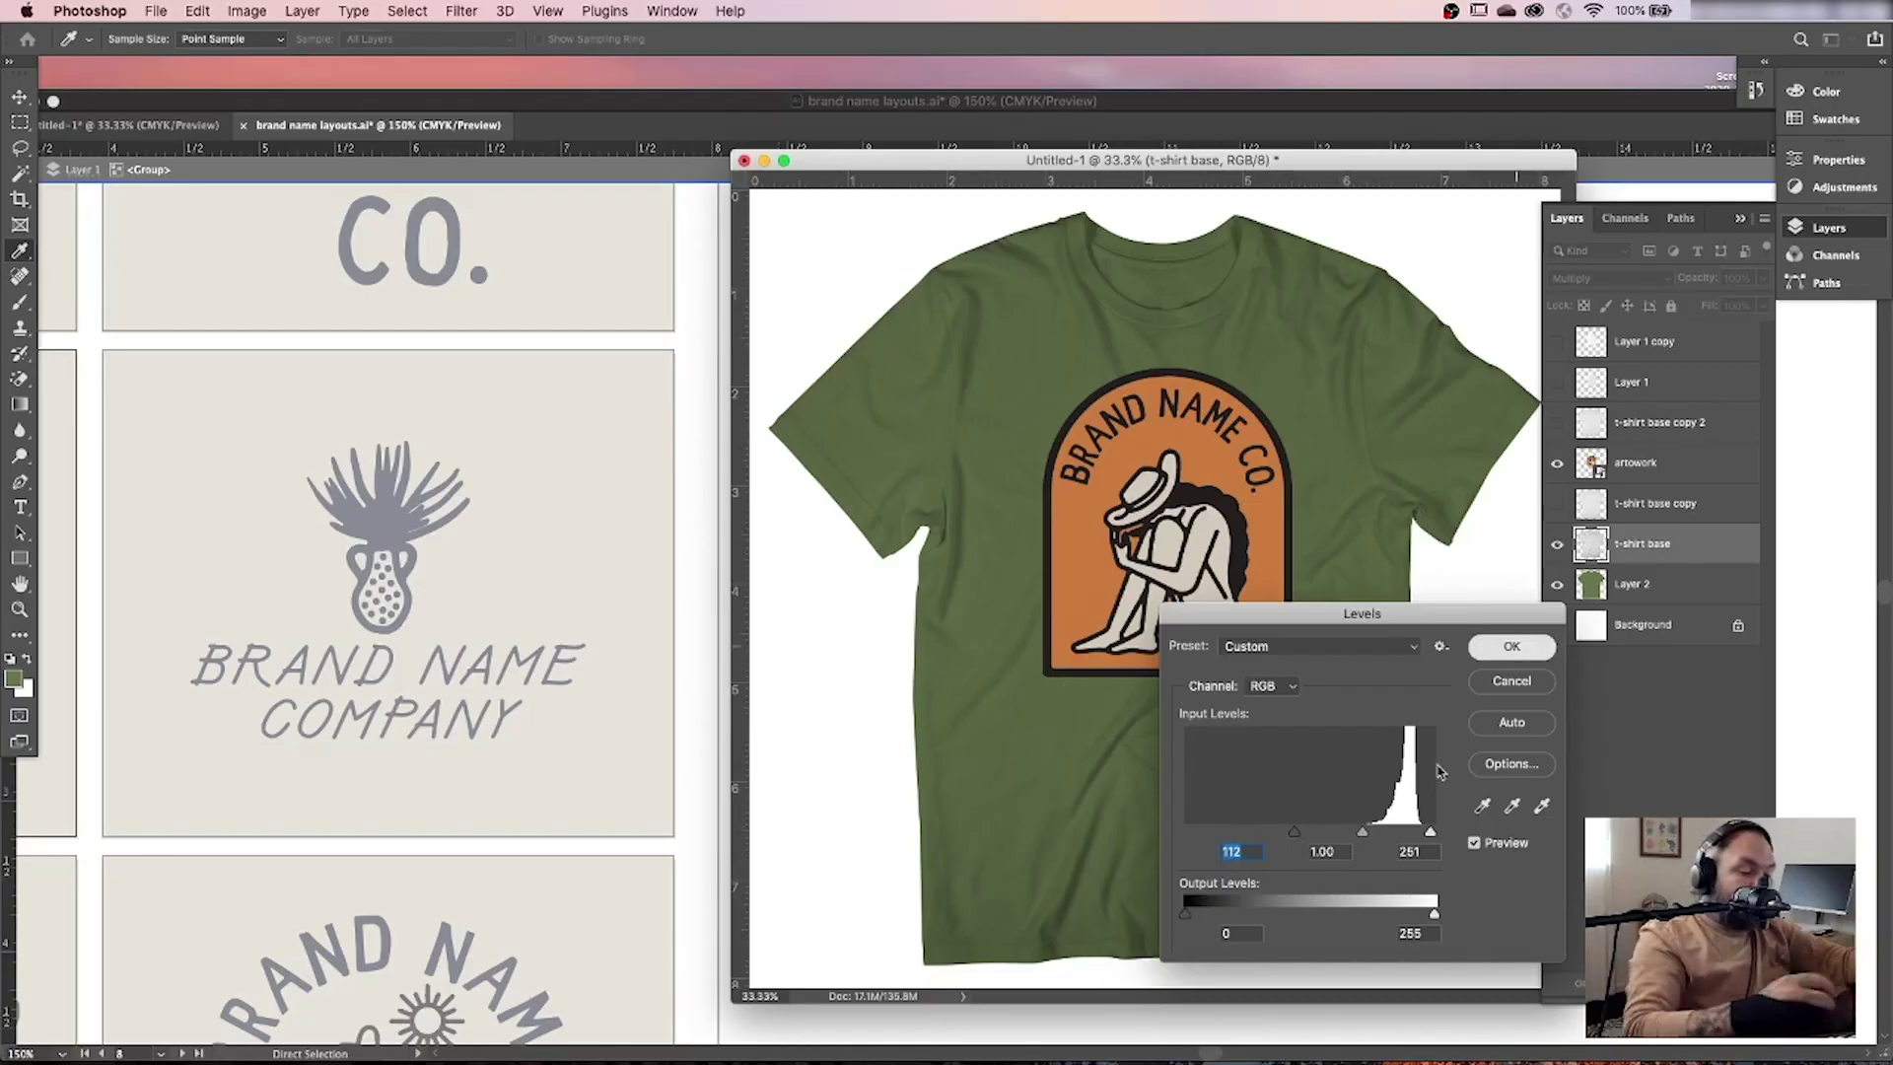
pyautogui.click(1520, 651)
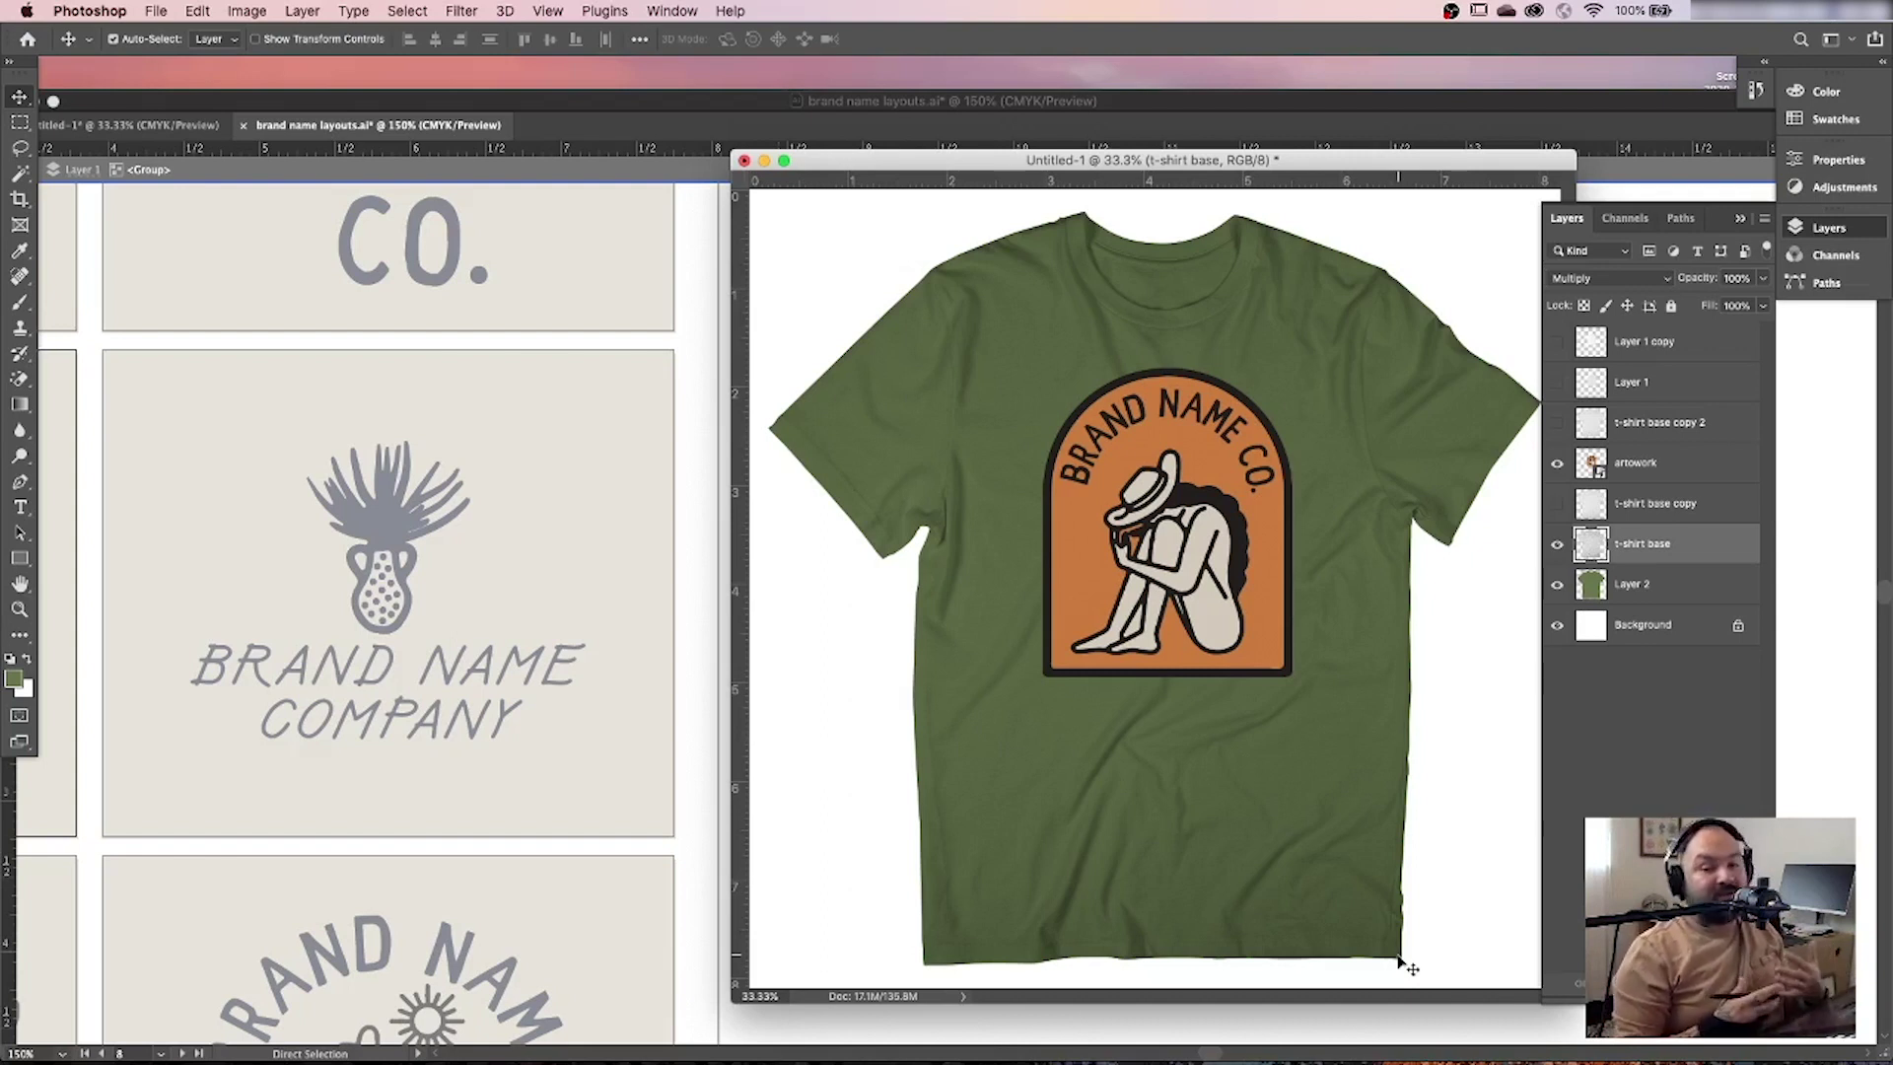
# Make t-shirt base copy visible in Soft Light mode, toggling it to compare the sage tint.
pyautogui.click(1658, 499)
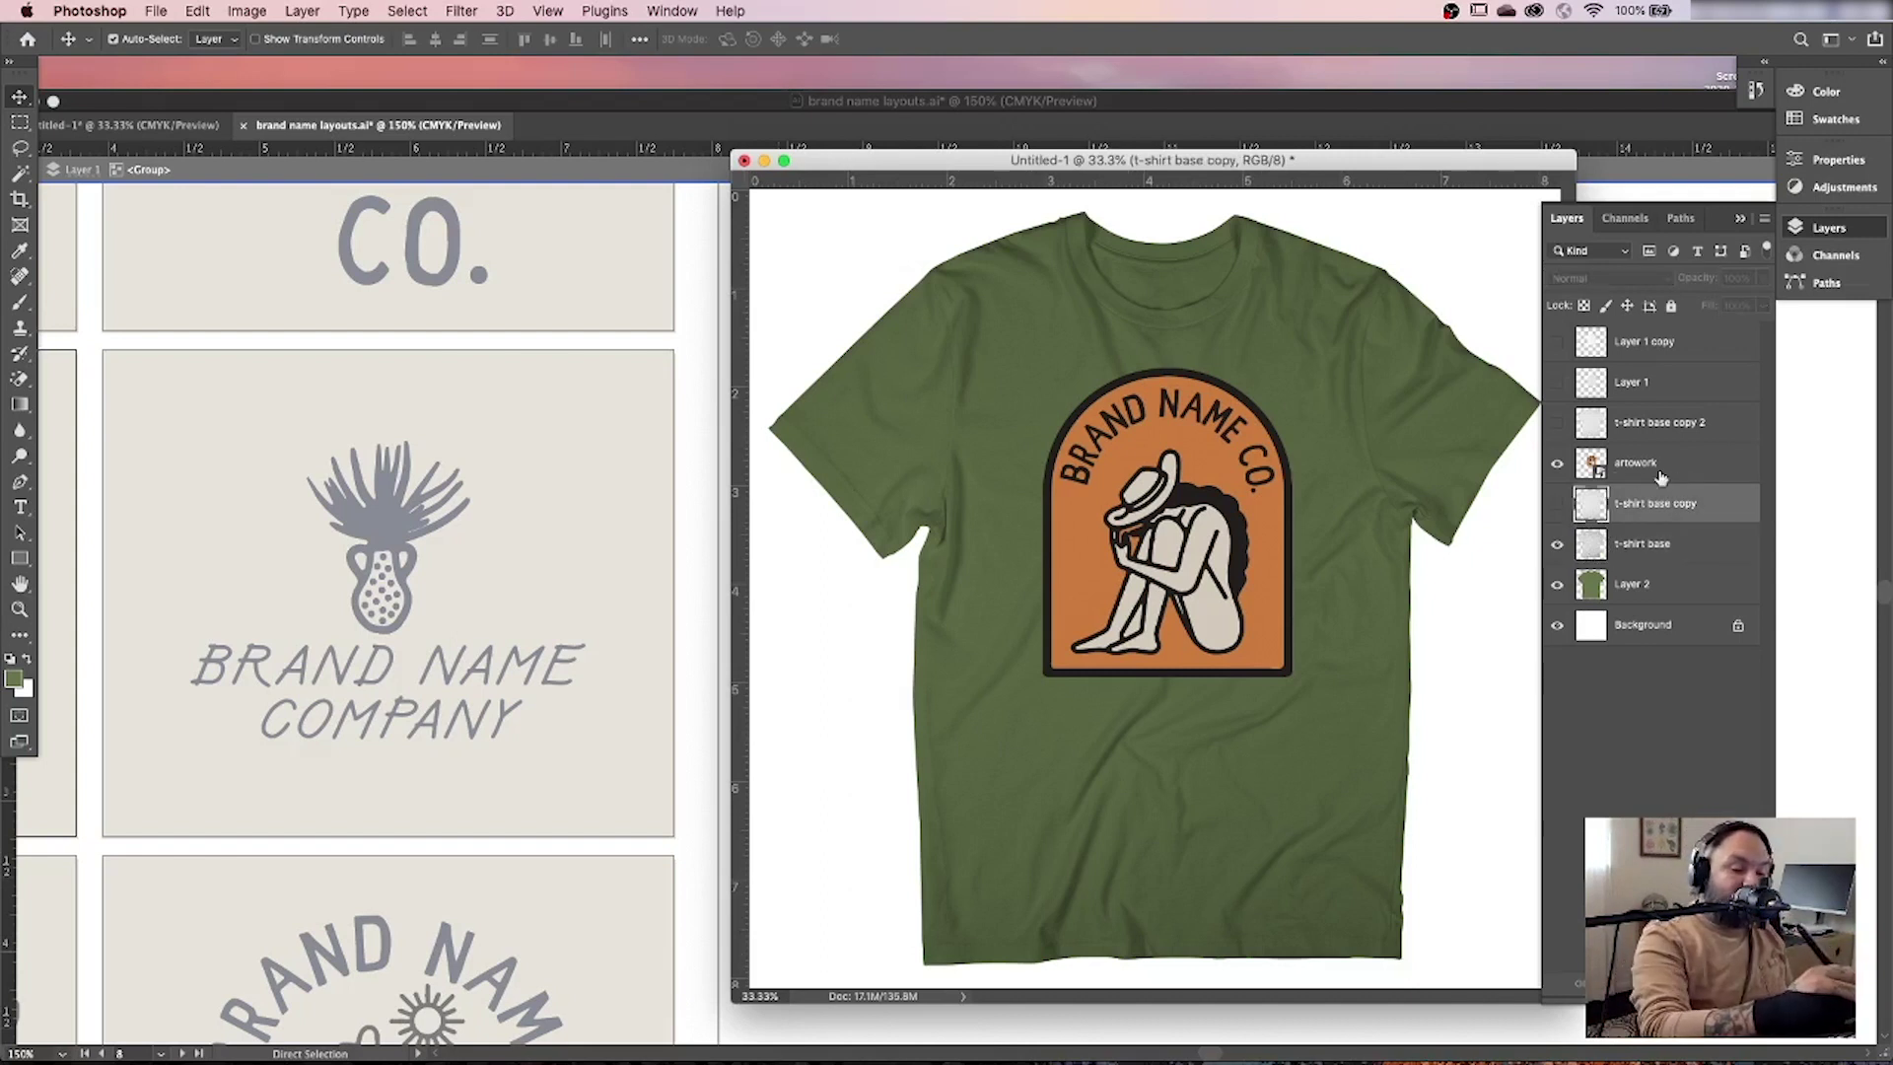
pyautogui.click(1556, 504)
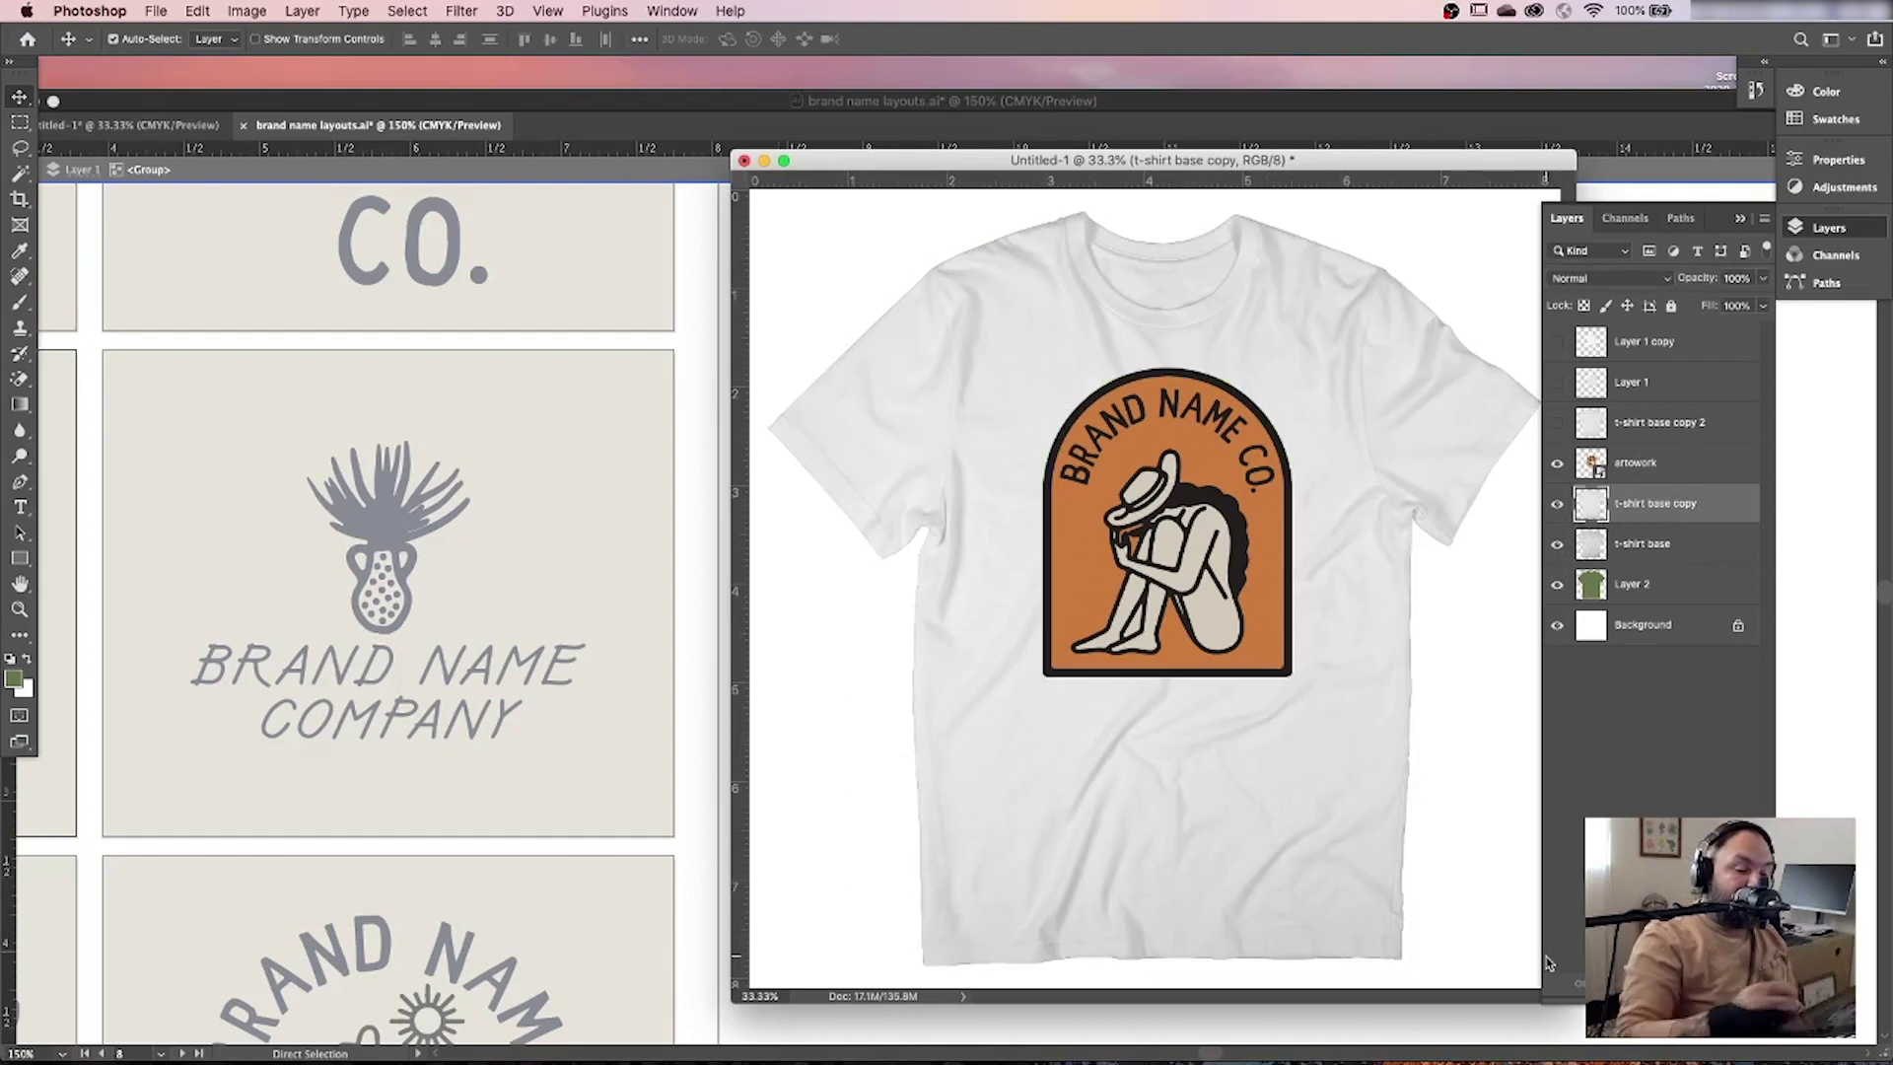
pyautogui.click(1617, 279)
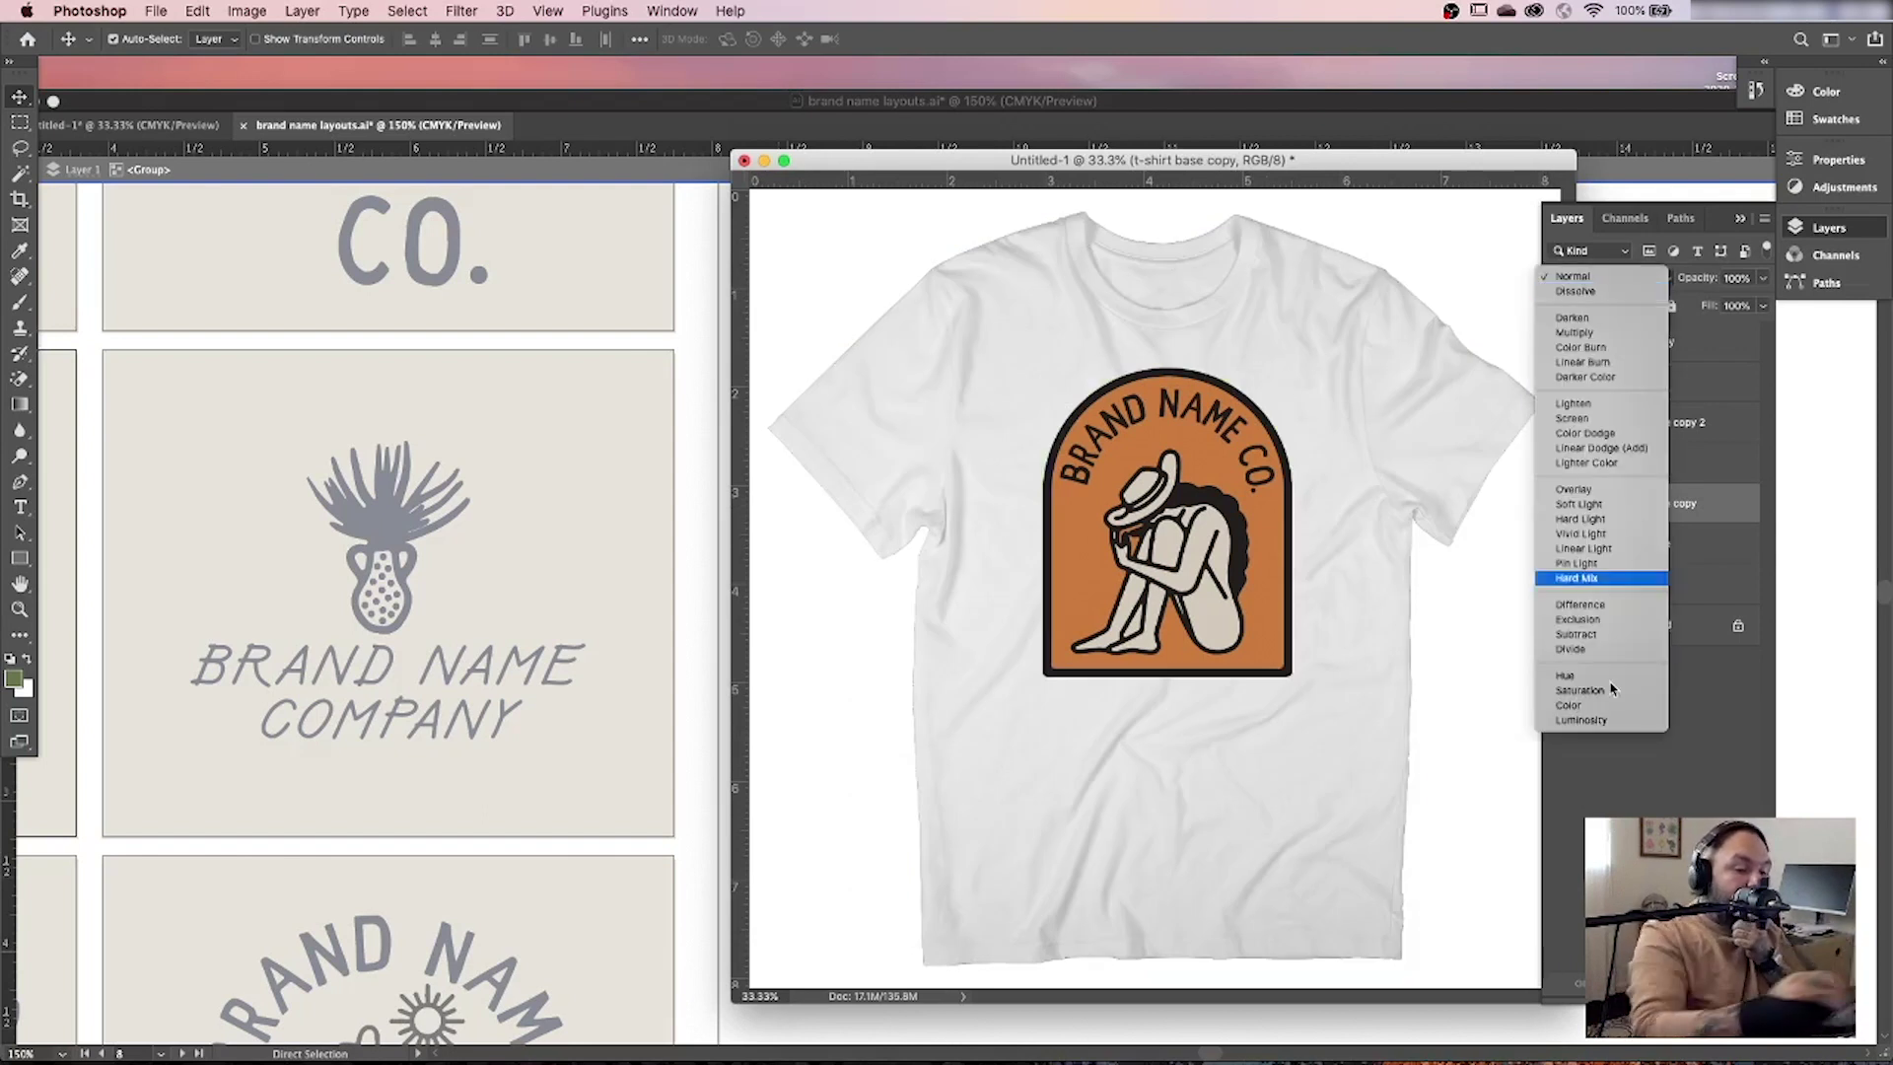
pyautogui.click(1698, 502)
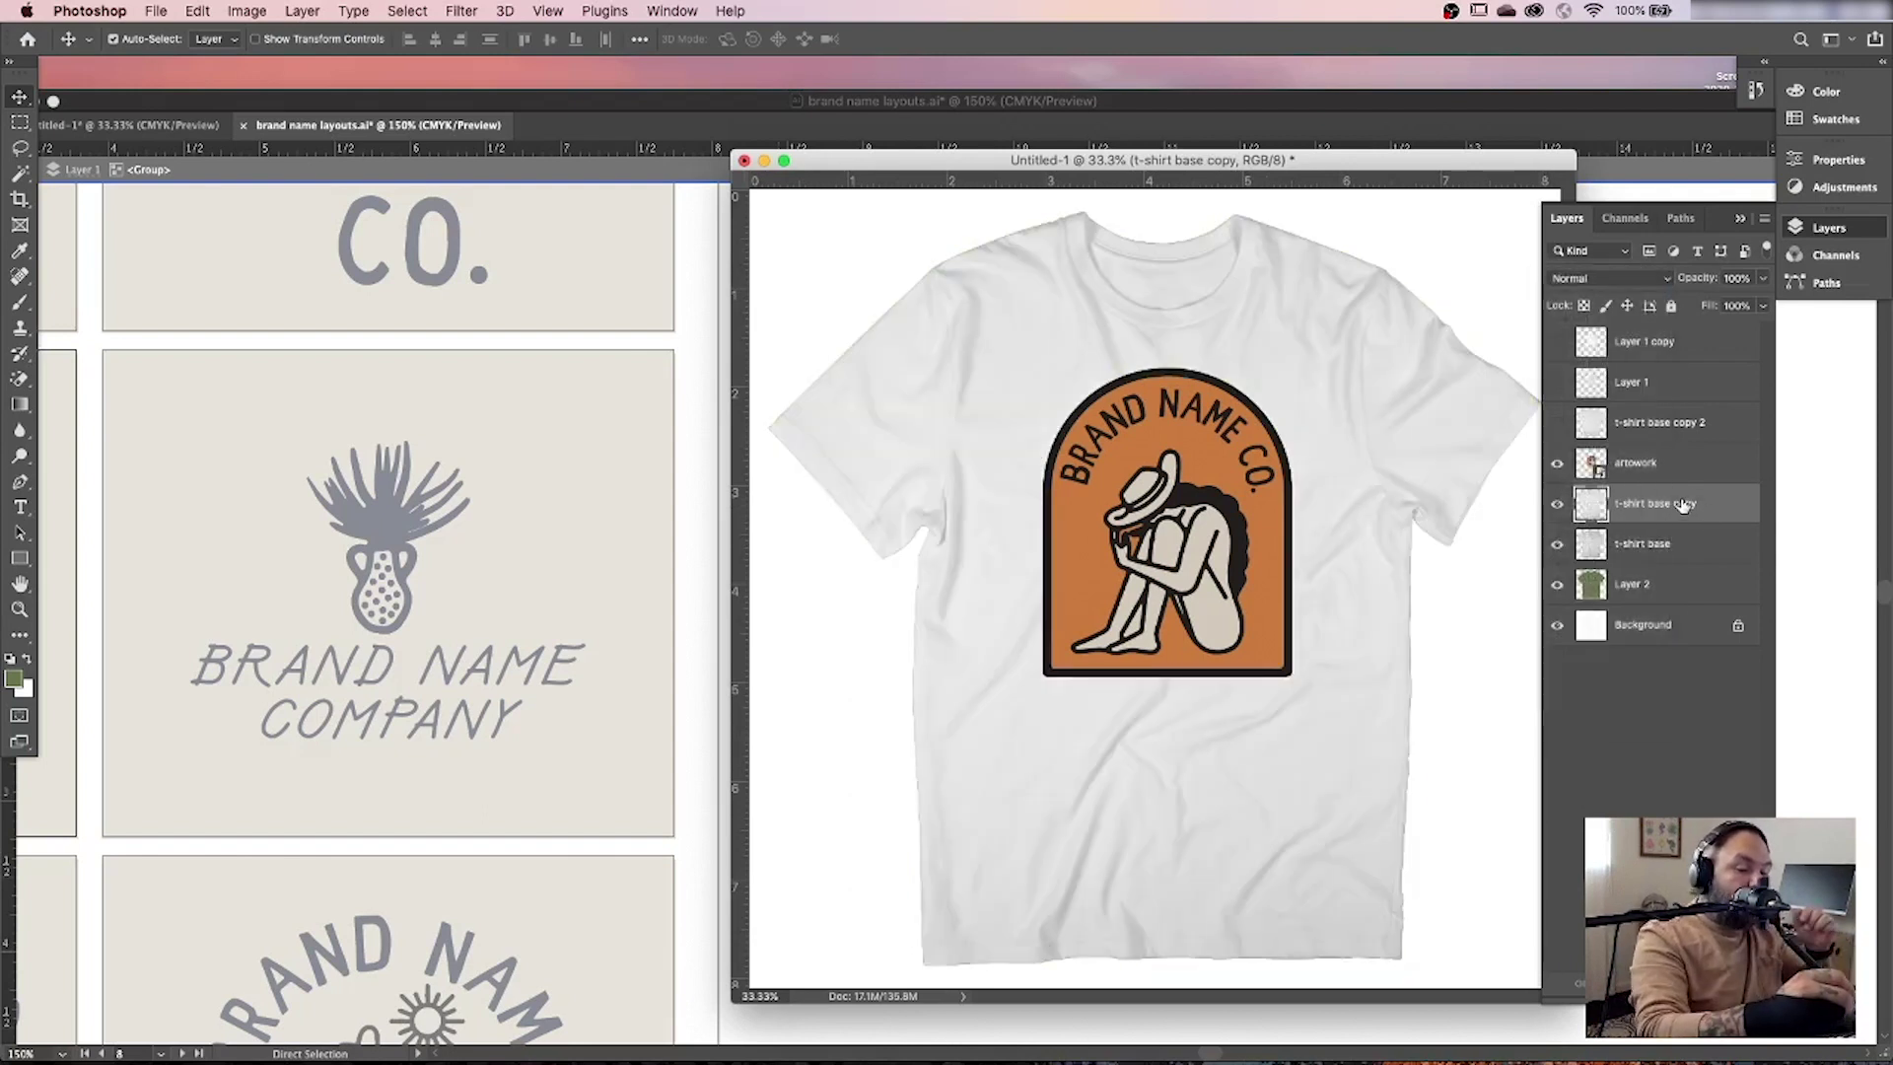
pyautogui.click(1622, 279)
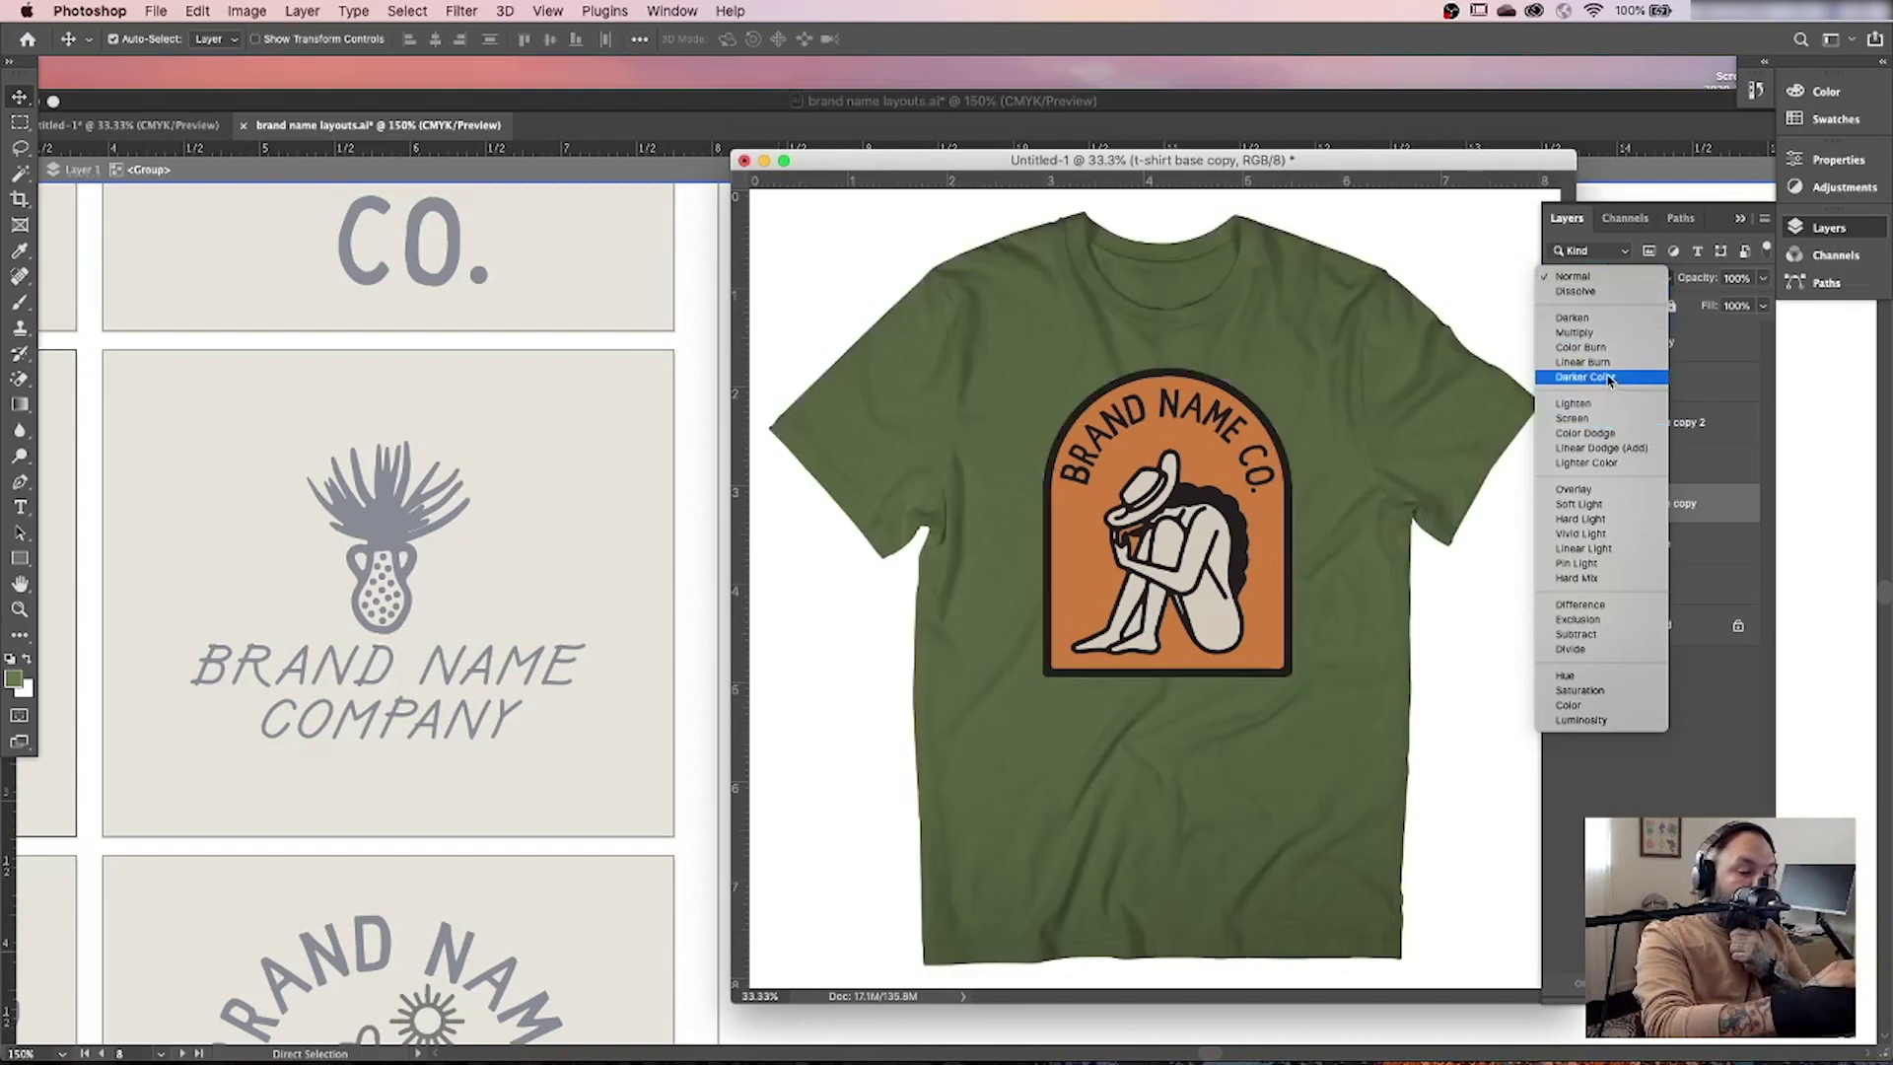
pyautogui.click(1599, 505)
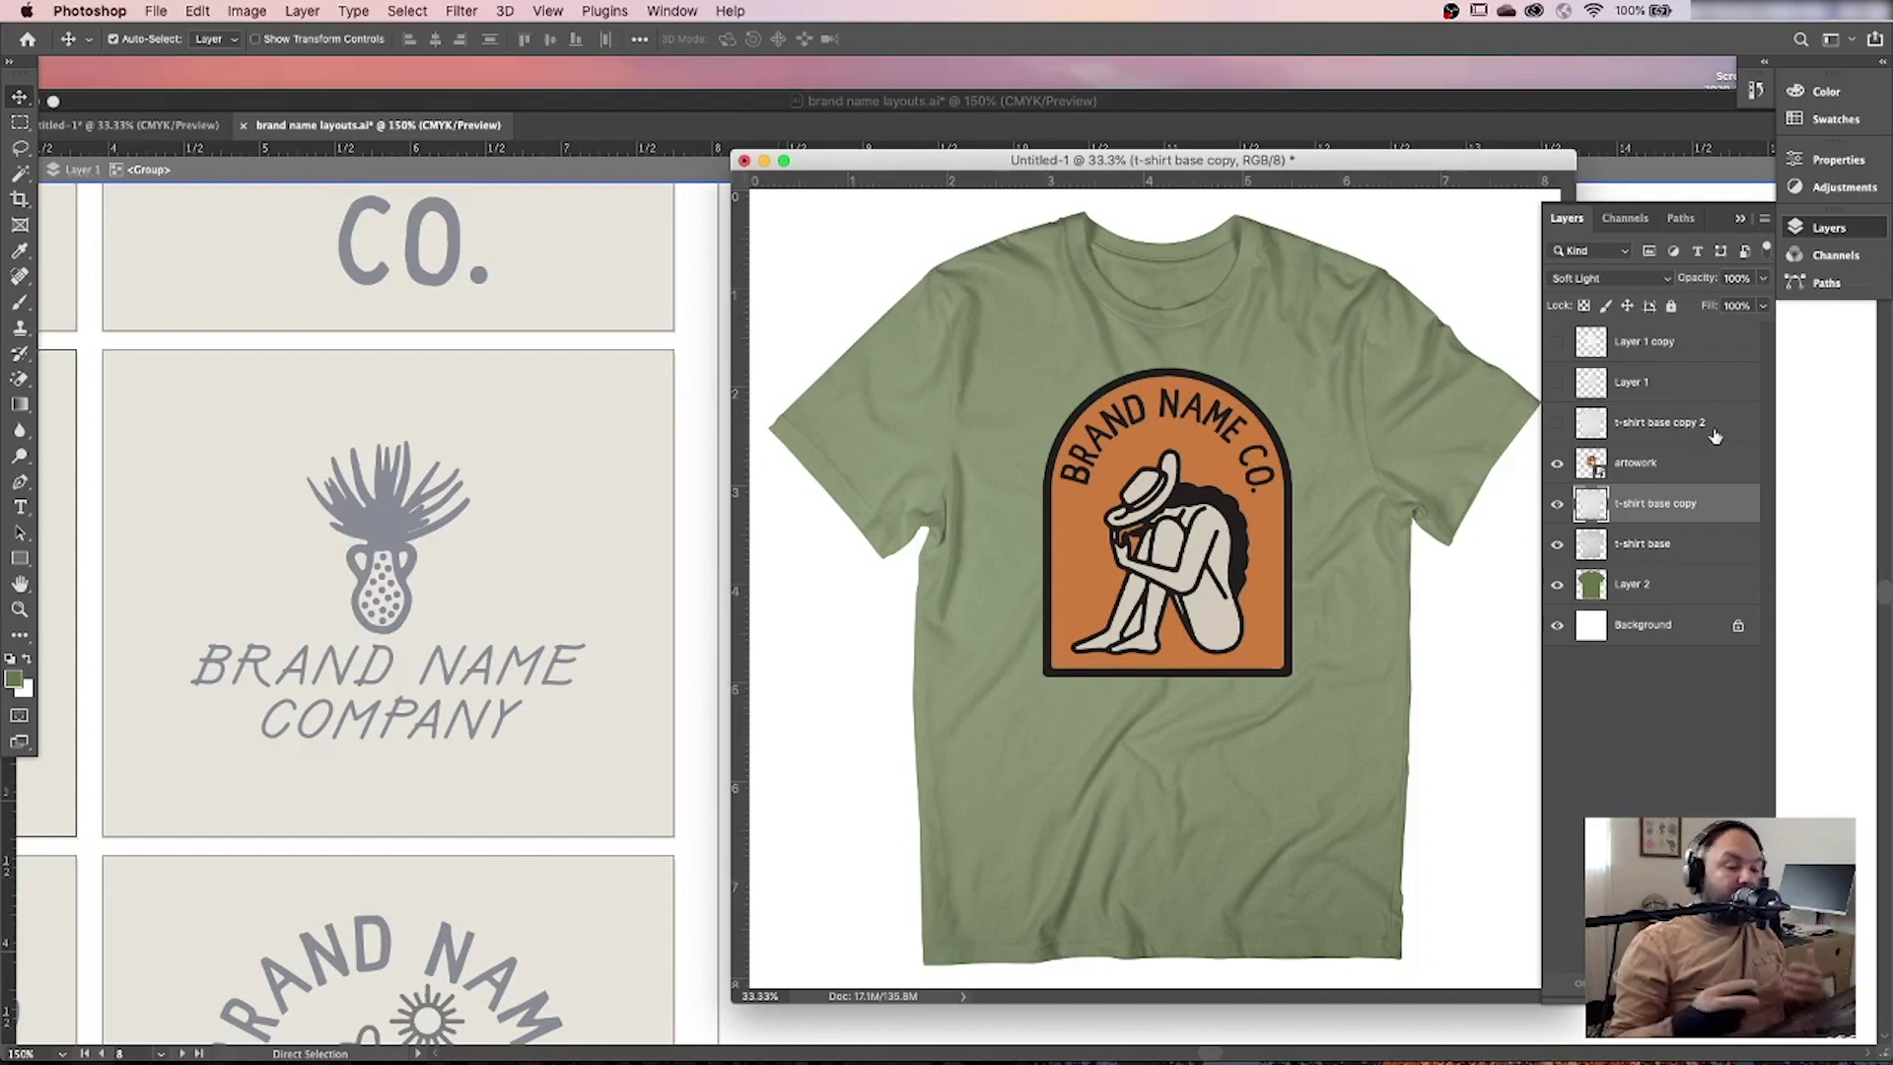
pyautogui.click(1557, 504)
pyautogui.click(1556, 503)
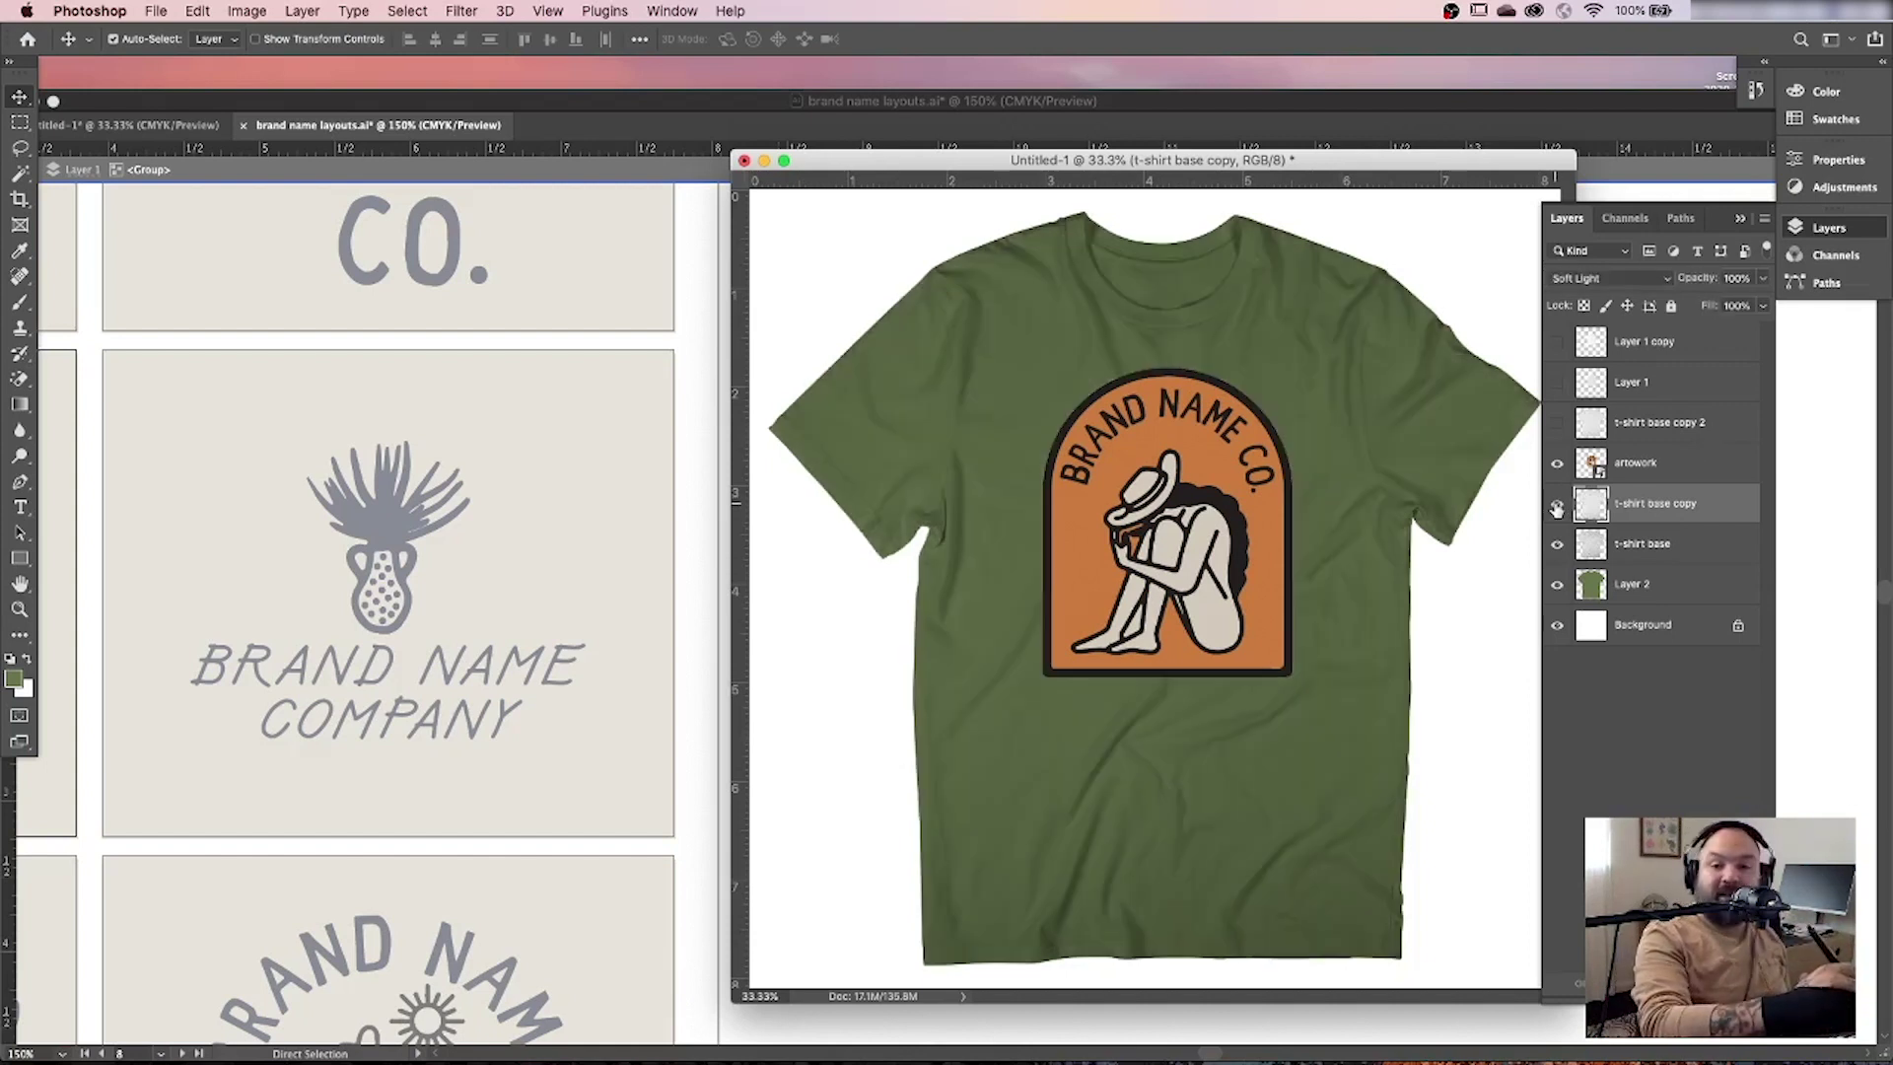
pyautogui.click(1556, 503)
pyautogui.click(1557, 504)
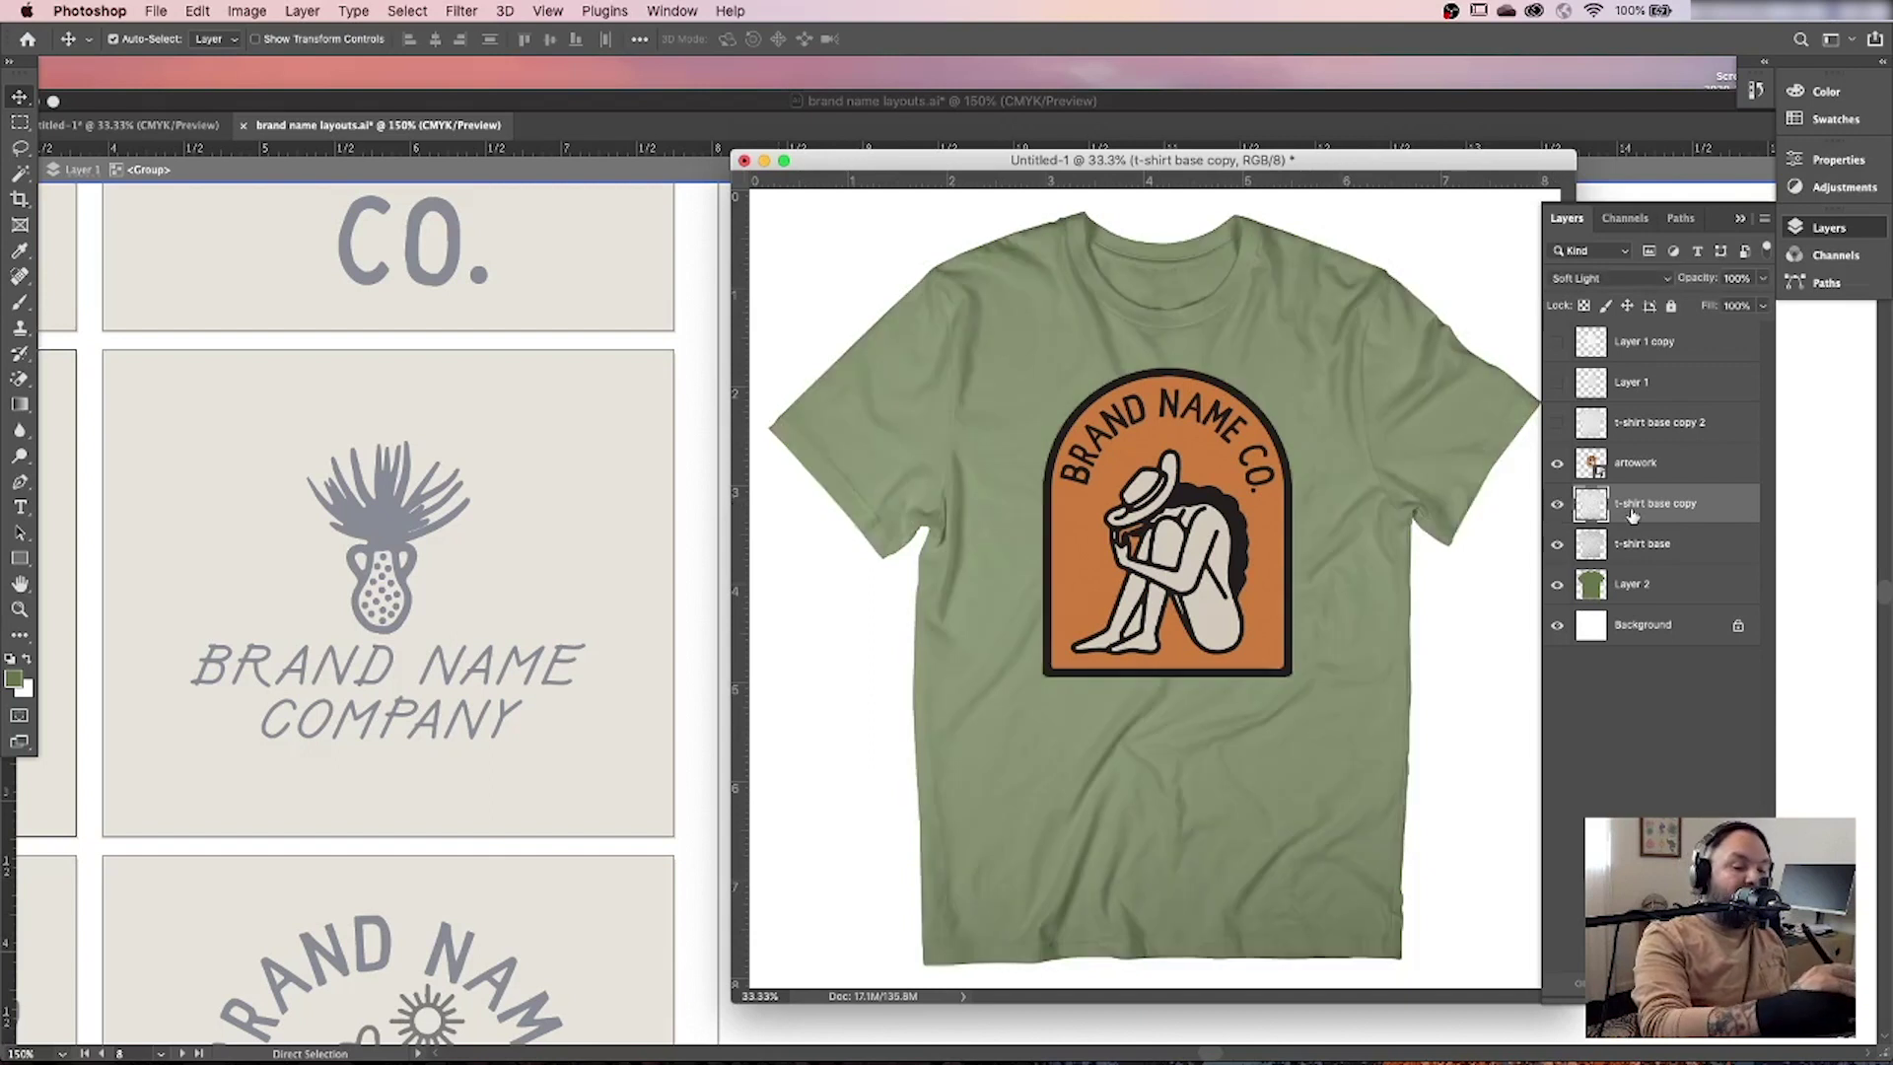
pyautogui.press('super+l')
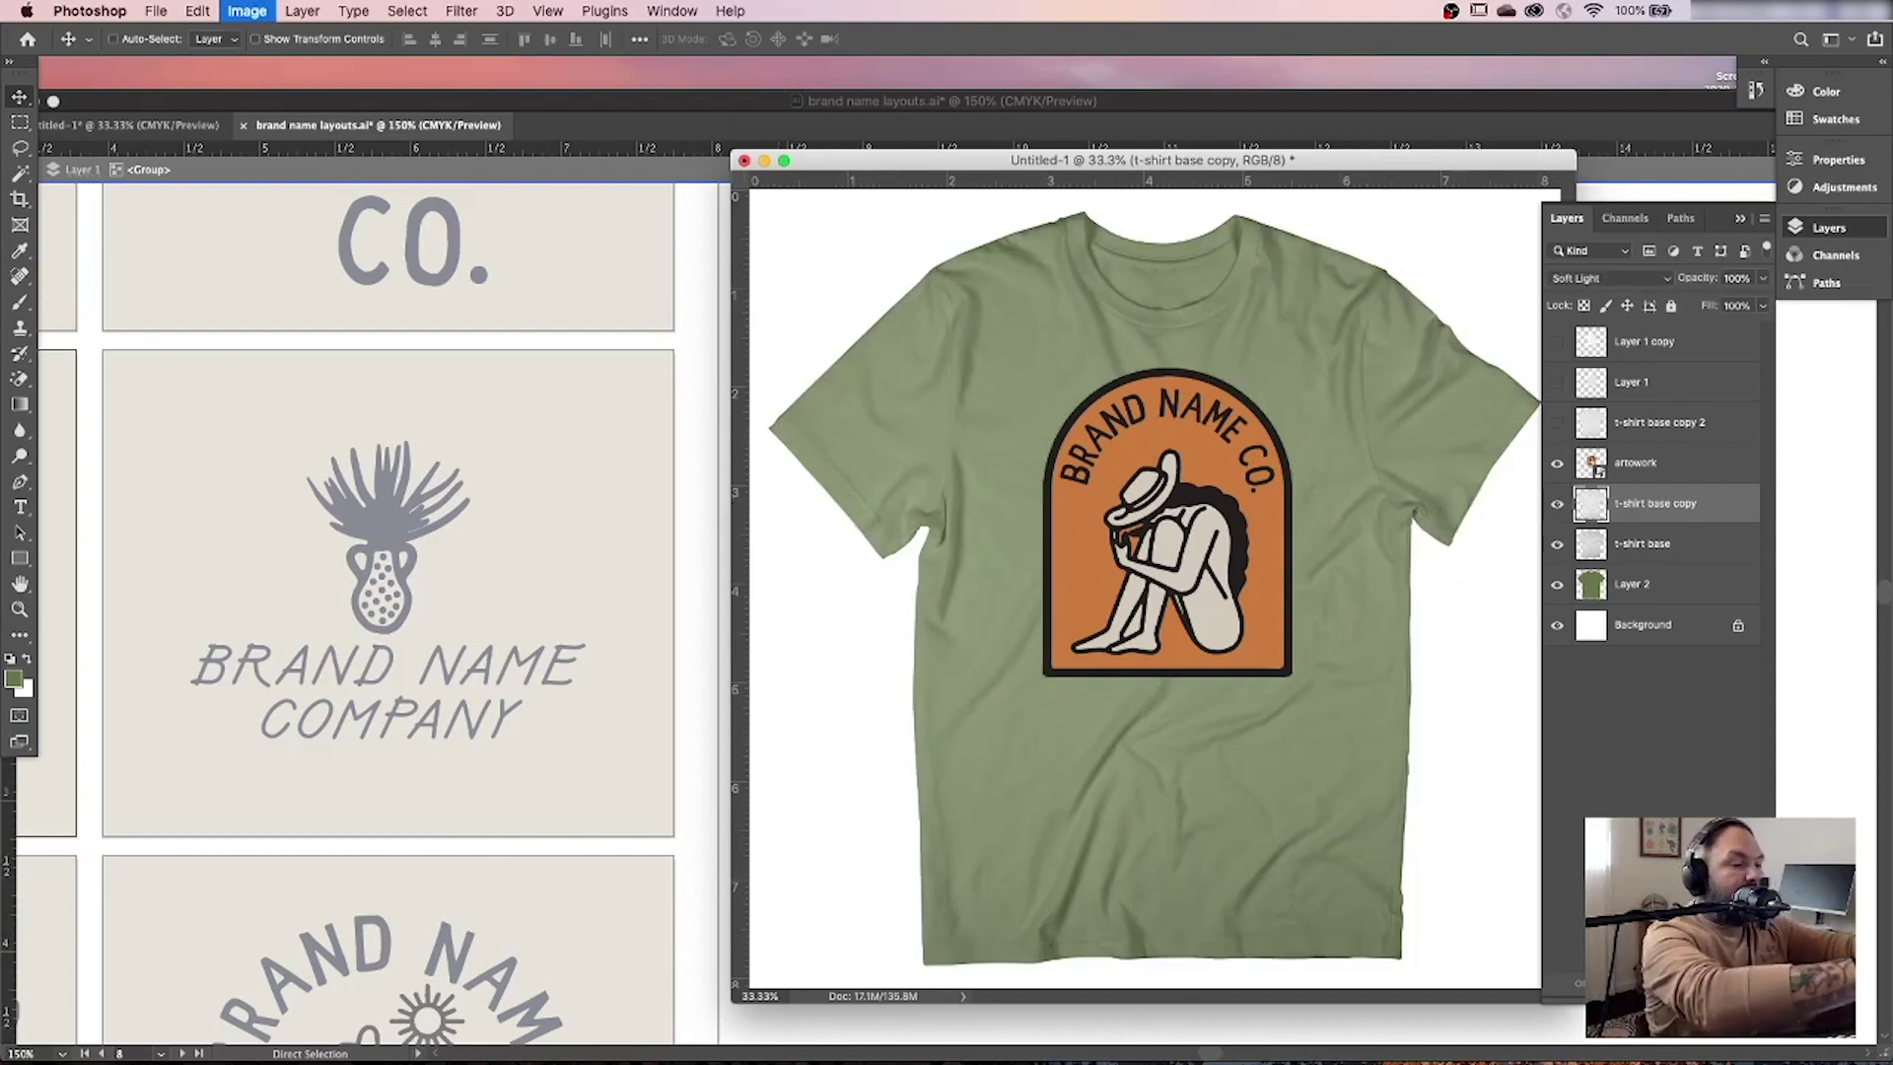
# Apply Levels to t-shirt base copy with the black input raised to about 194.
pyautogui.moveTo(1428, 688); pyautogui.dragTo(1531, 619)
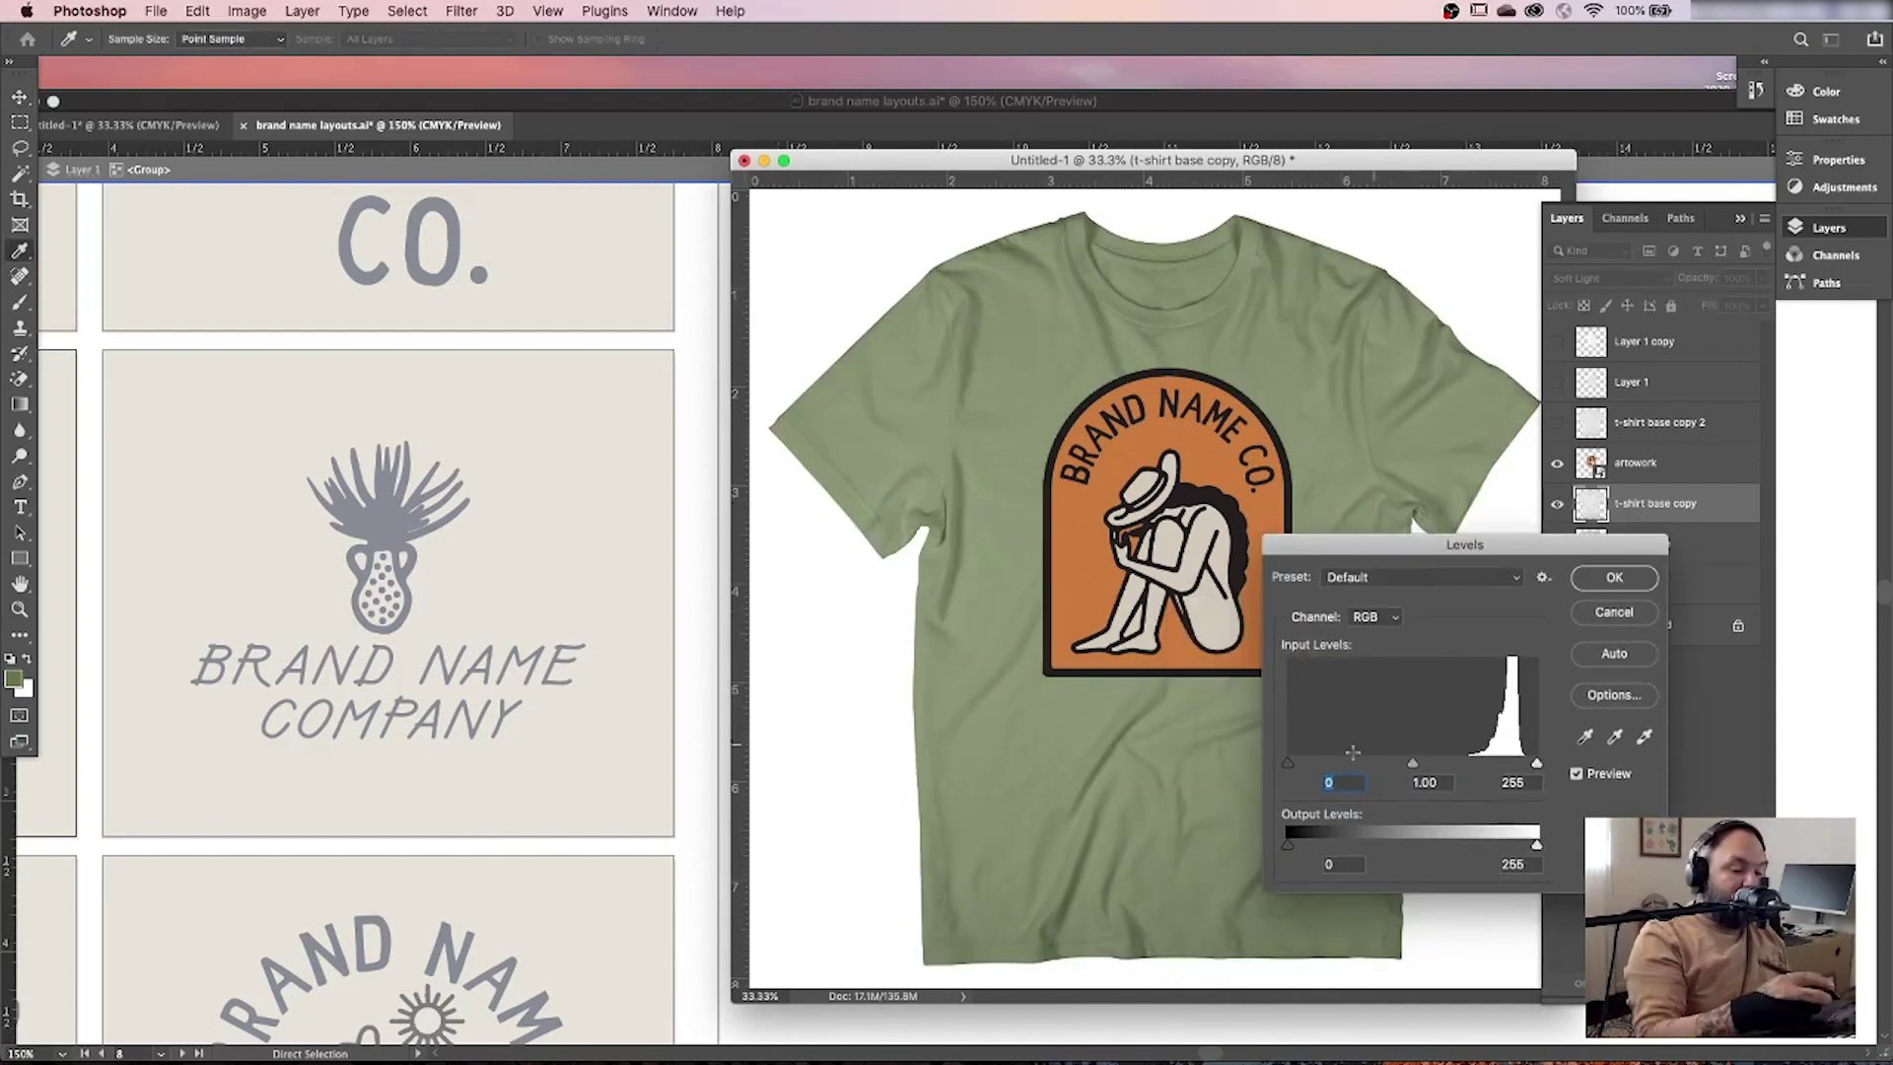
pyautogui.moveTo(1287, 764); pyautogui.dragTo(1481, 767)
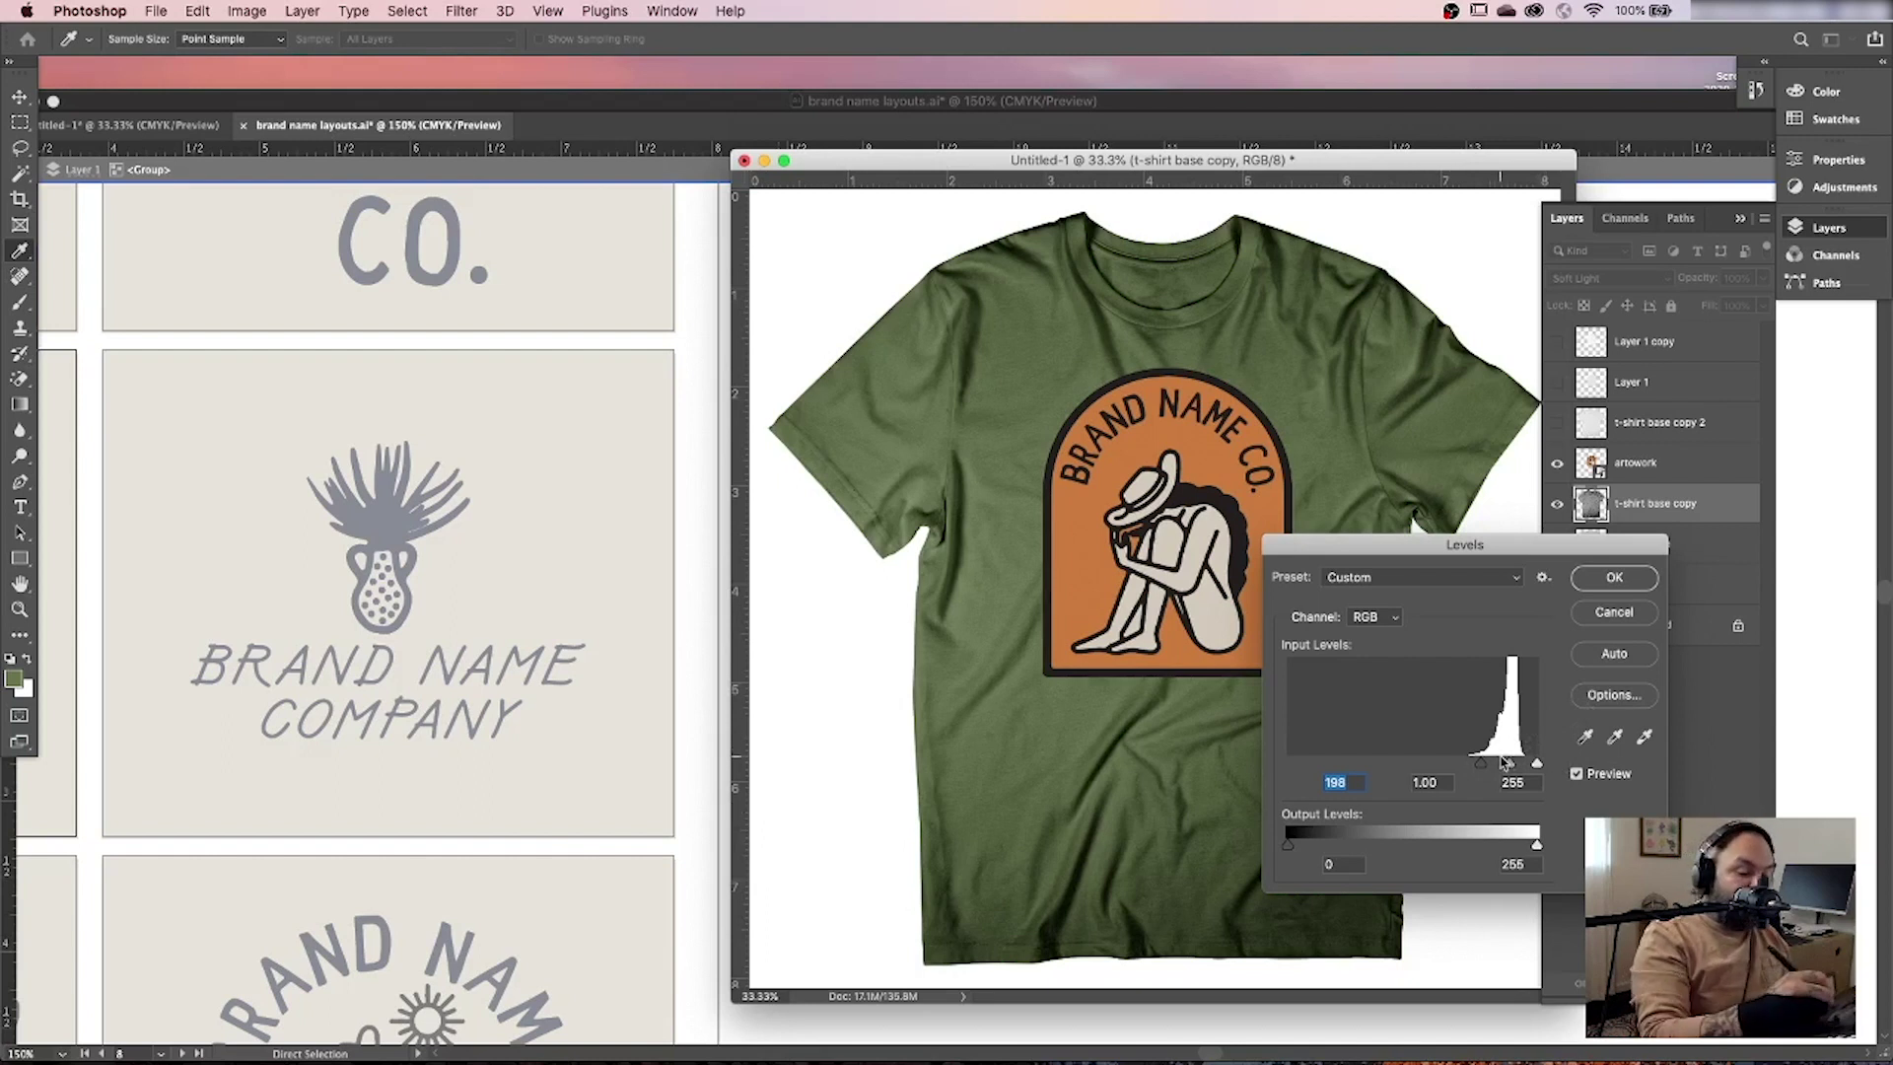
pyautogui.moveTo(1481, 765); pyautogui.dragTo(1475, 765)
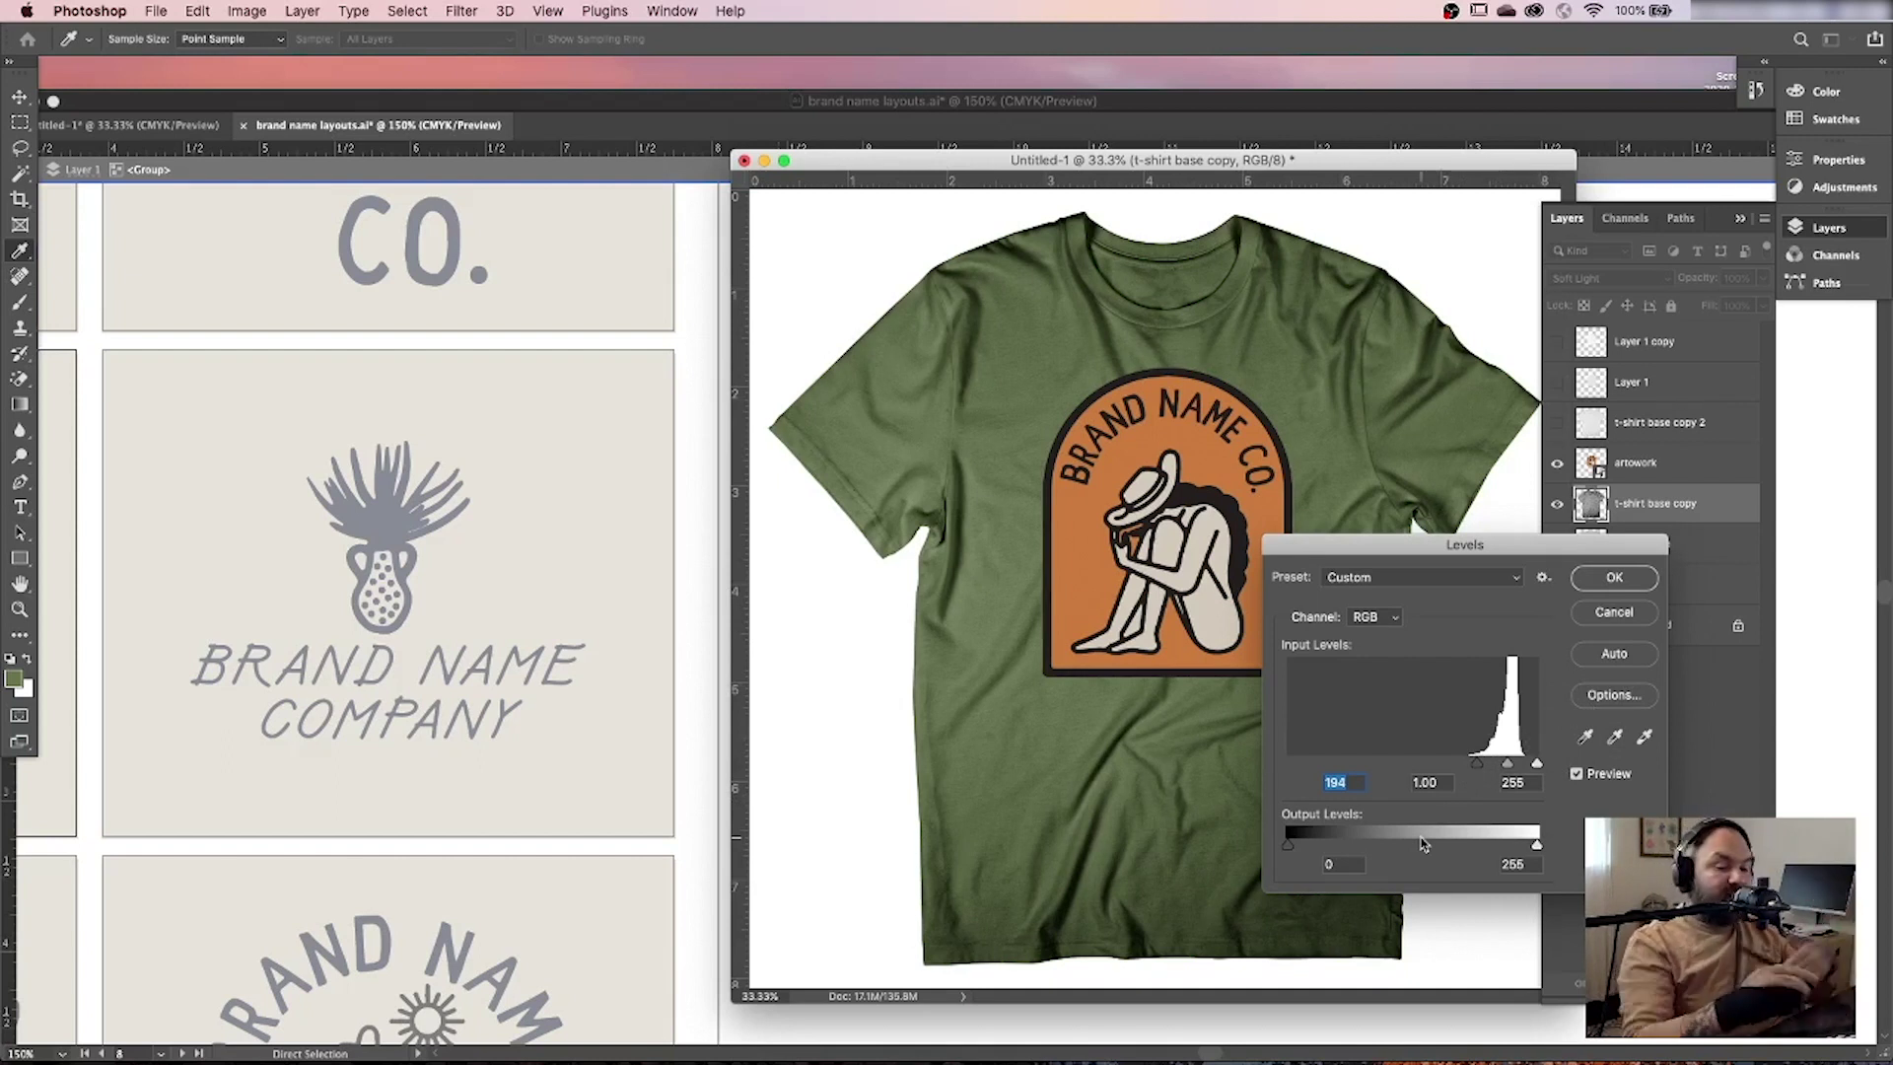
pyautogui.click(1614, 578)
# Rename the two shirt copy layers to highlights and shadows.
pyautogui.doubleClick(1661, 503)
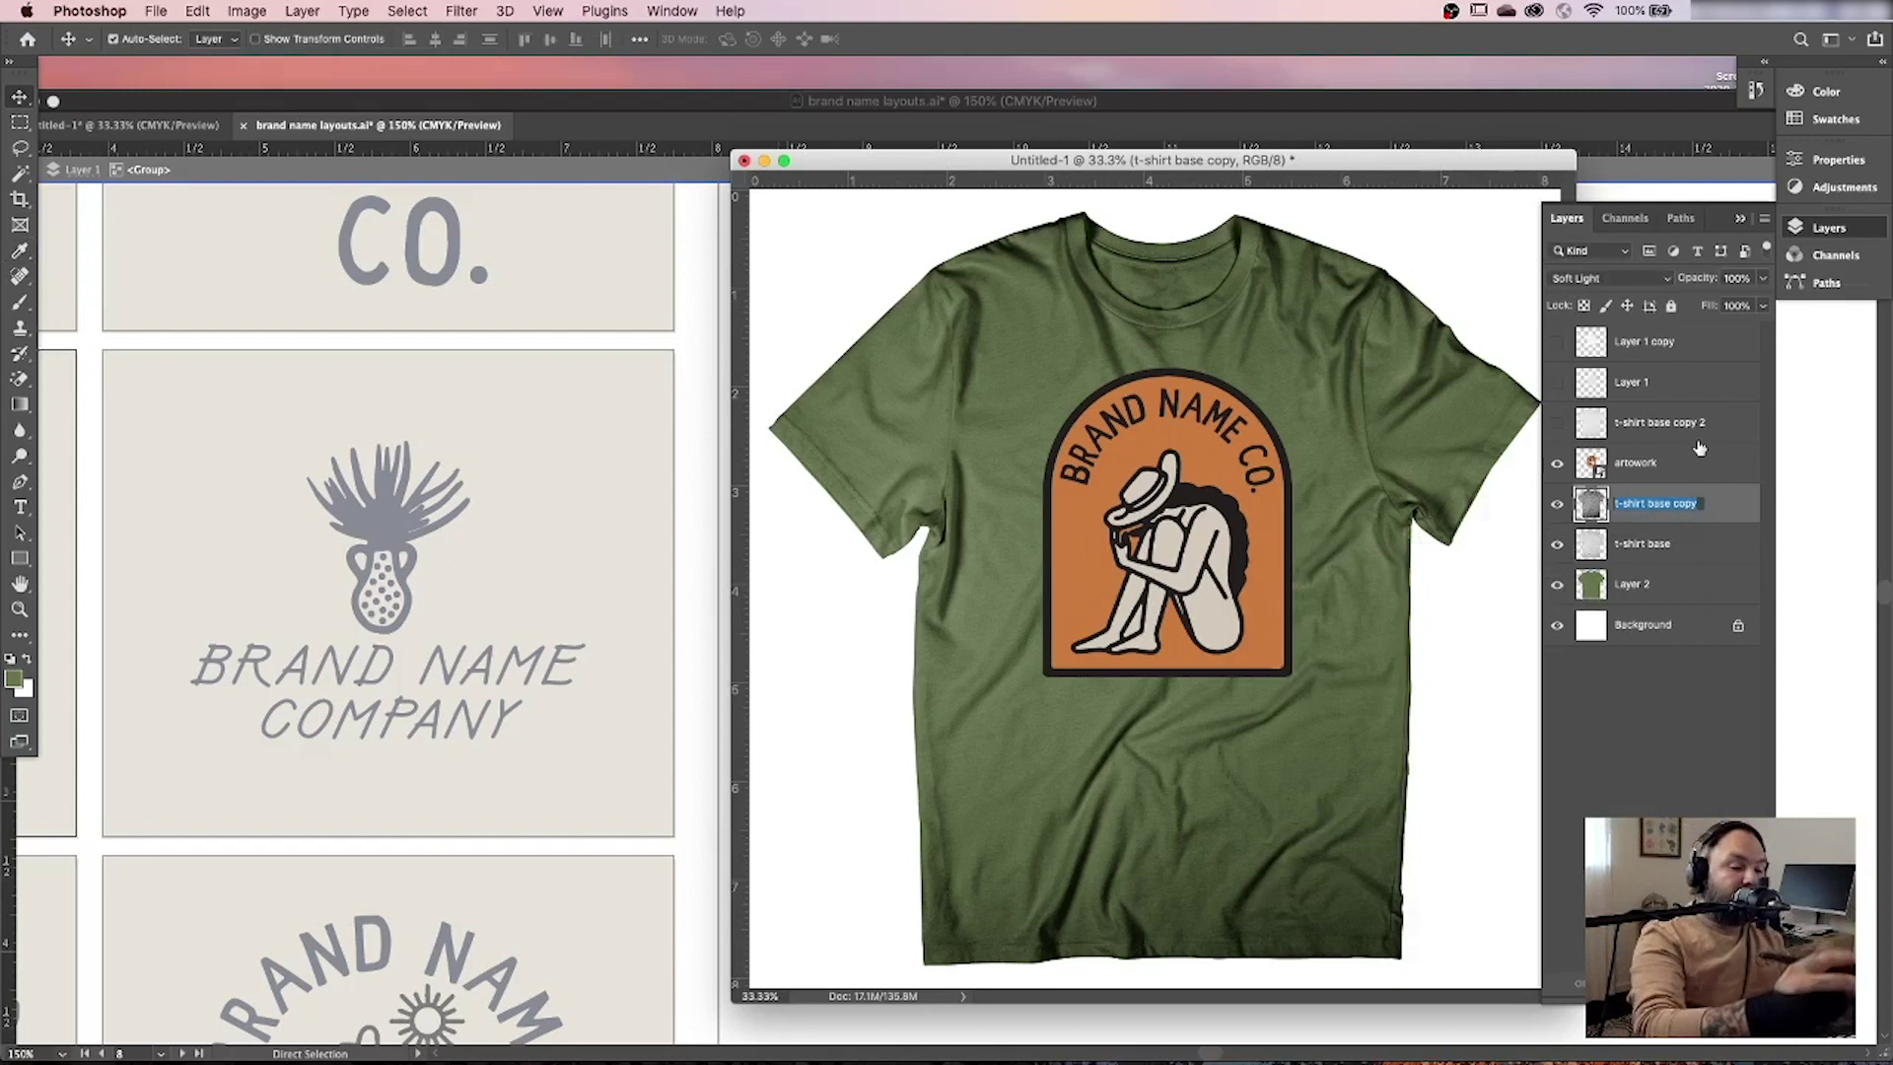
pyautogui.write('highlight')
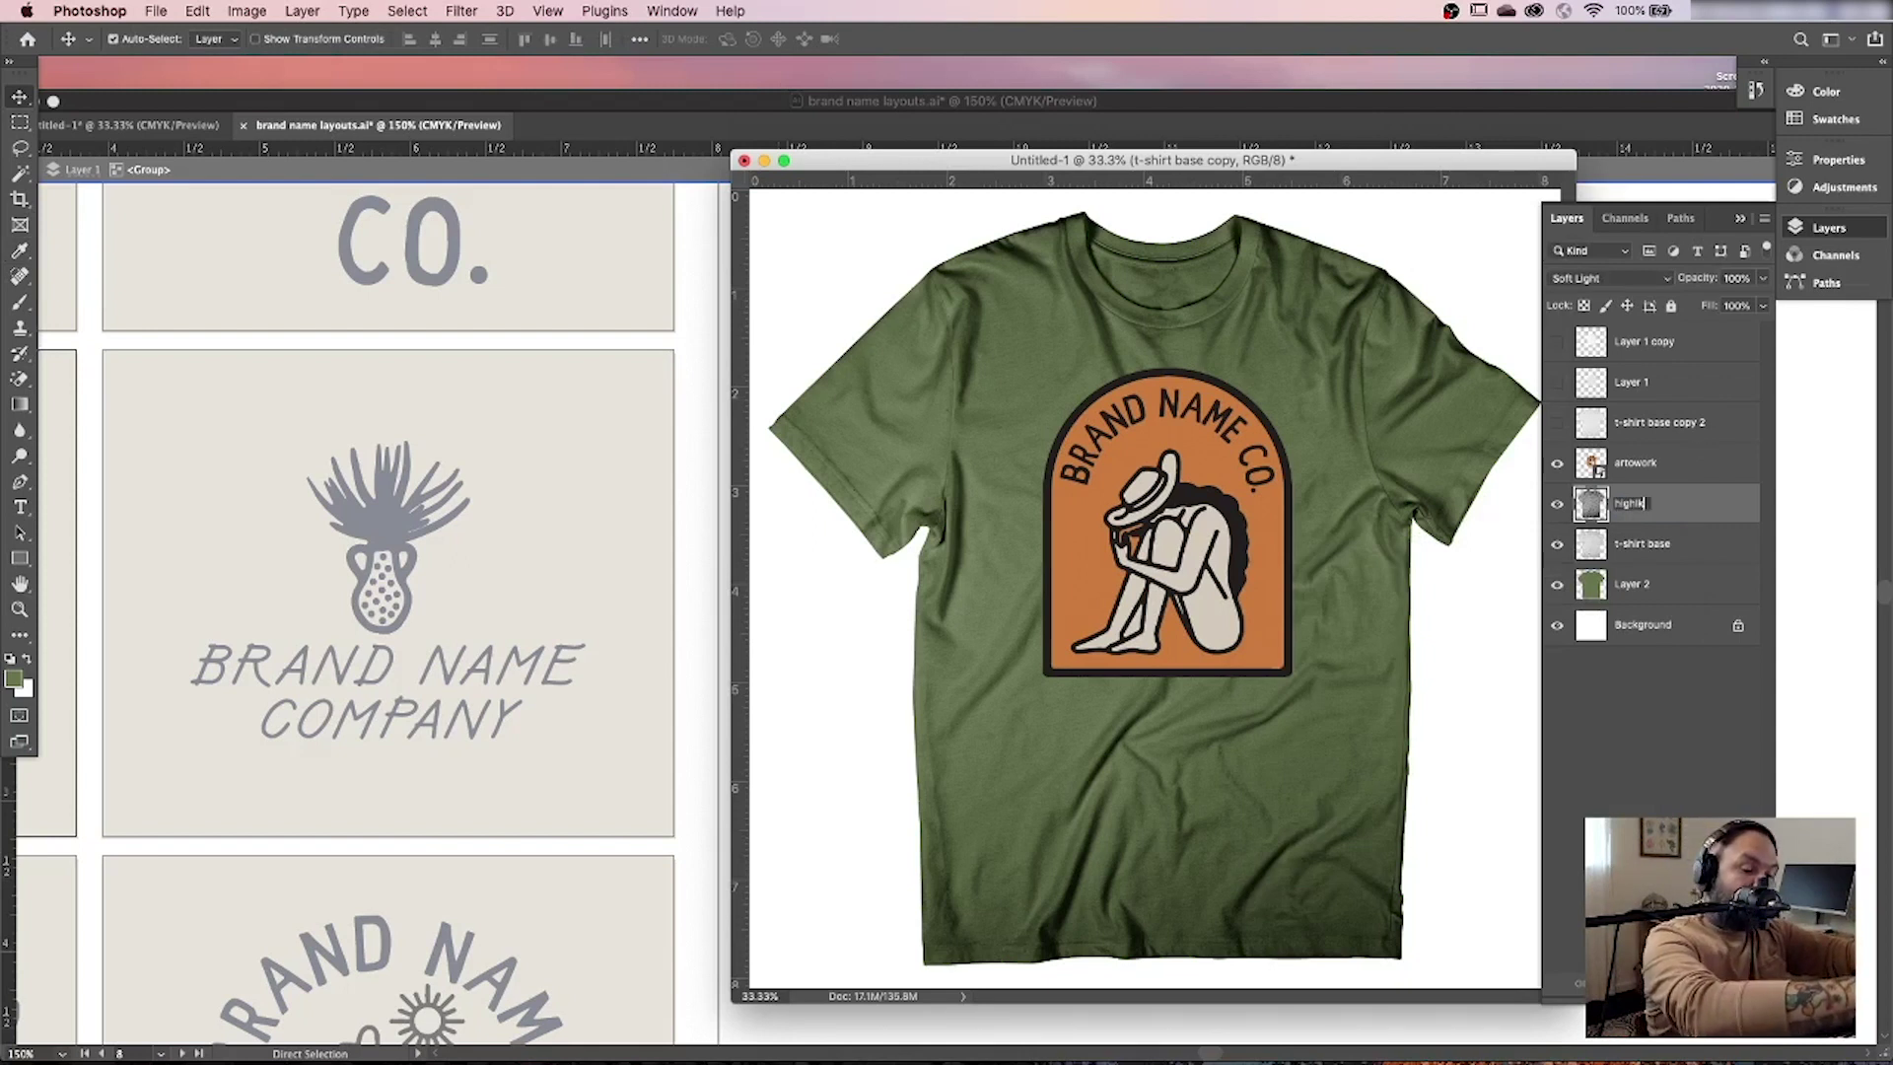
pyautogui.write('ht')
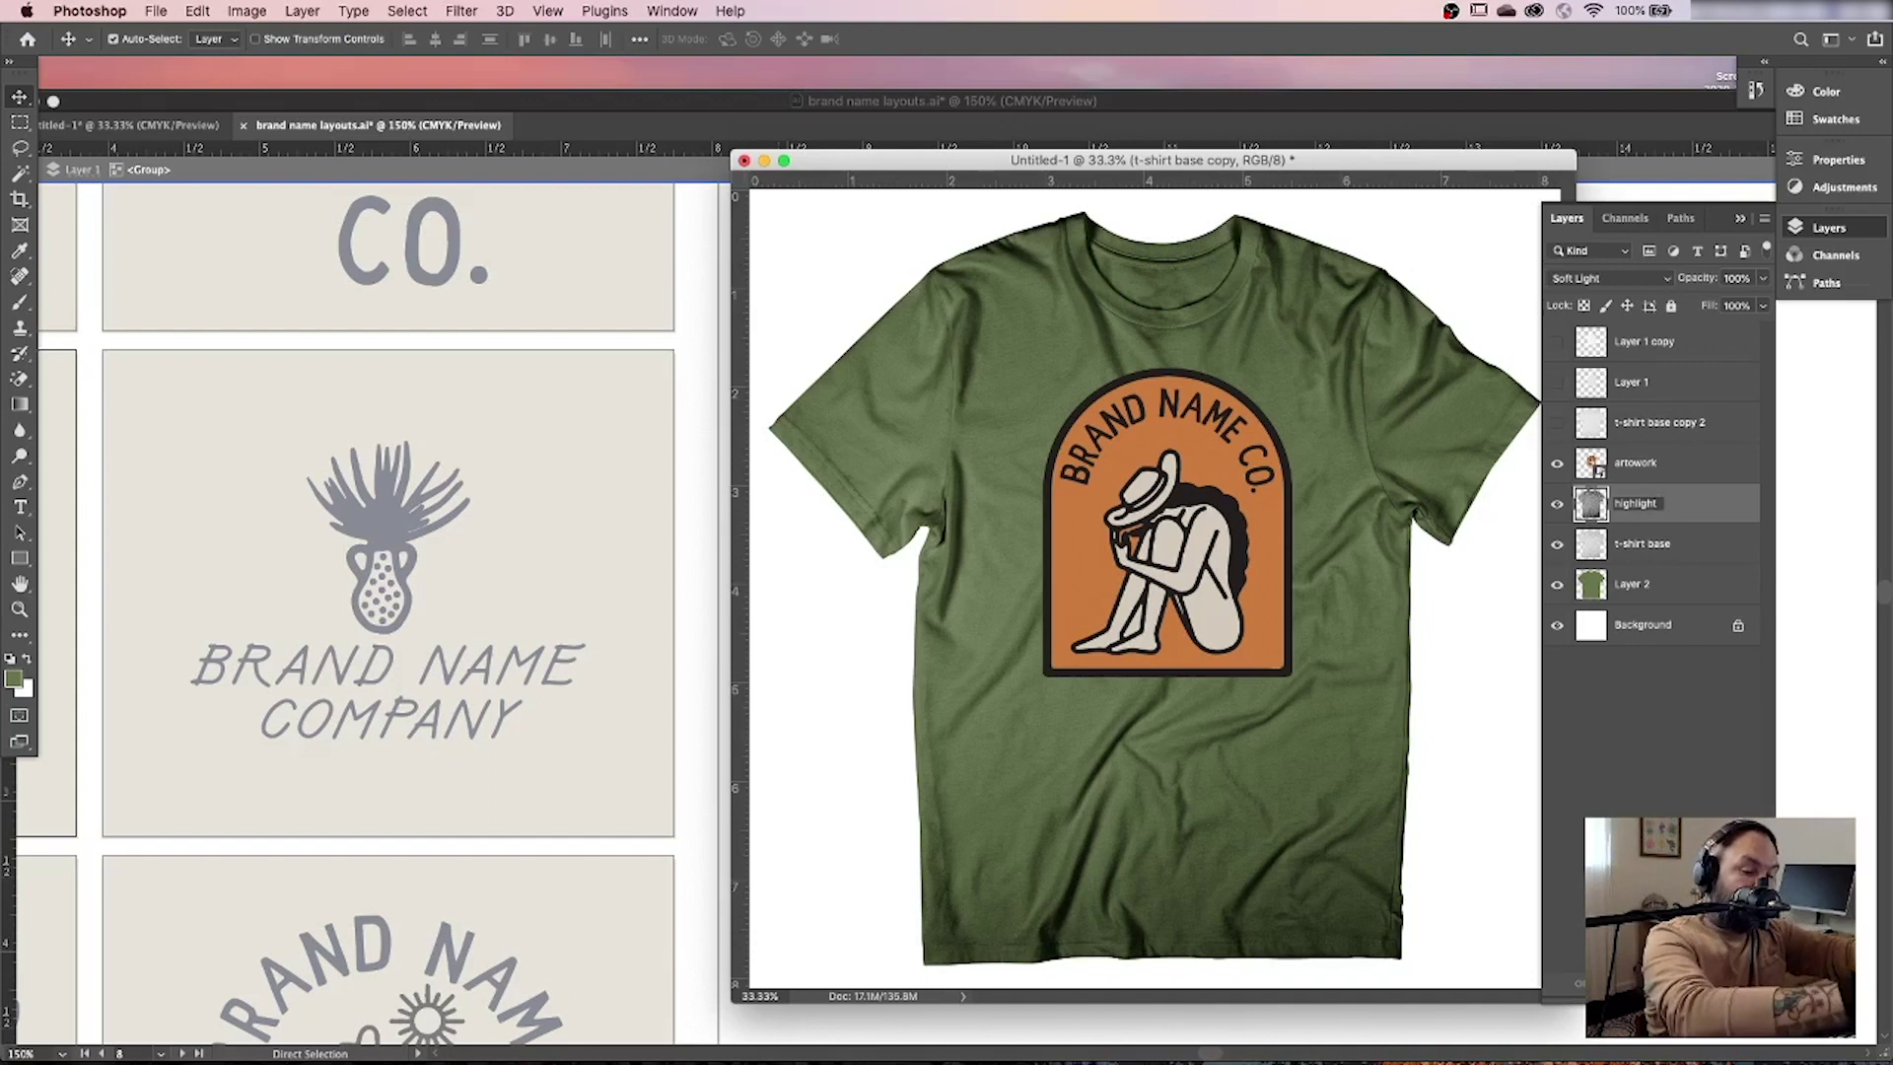
pyautogui.write('s')
pyautogui.press('Tab')
pyautogui.write('shi')
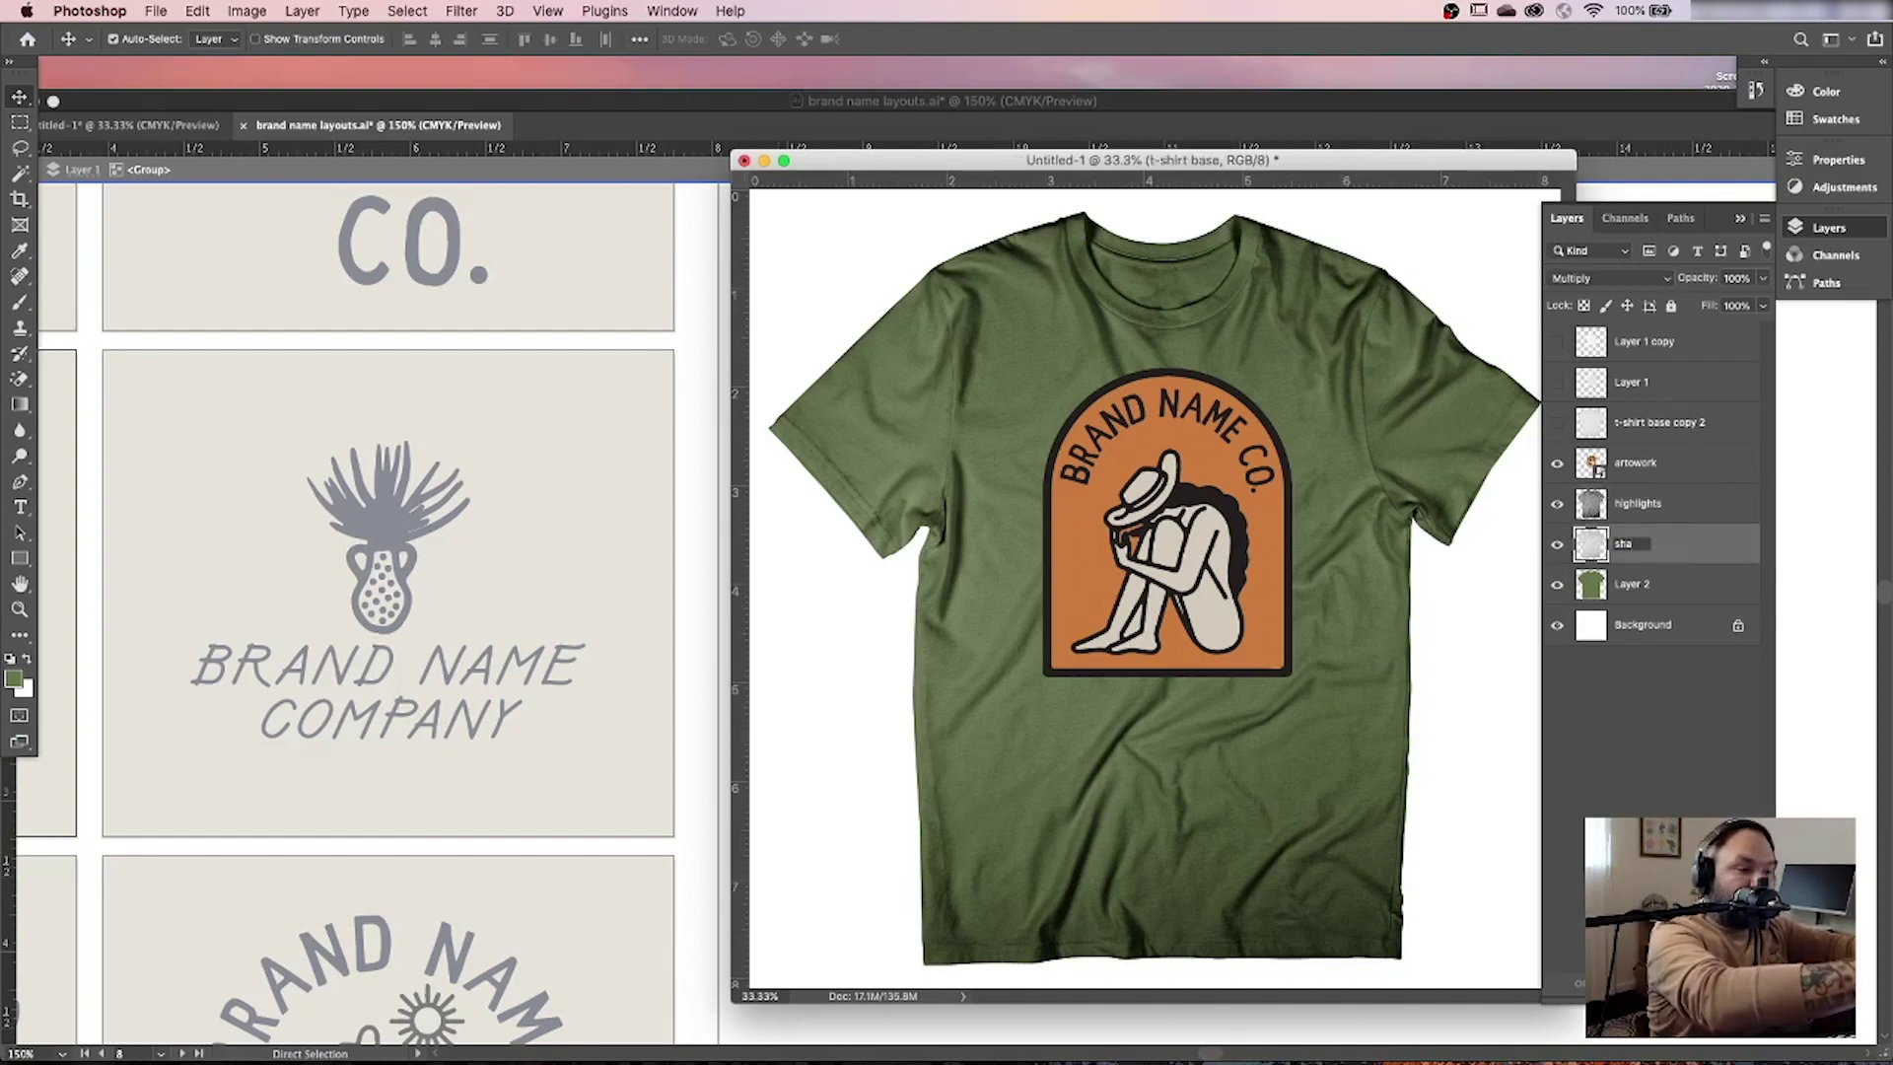
pyautogui.press('Return')
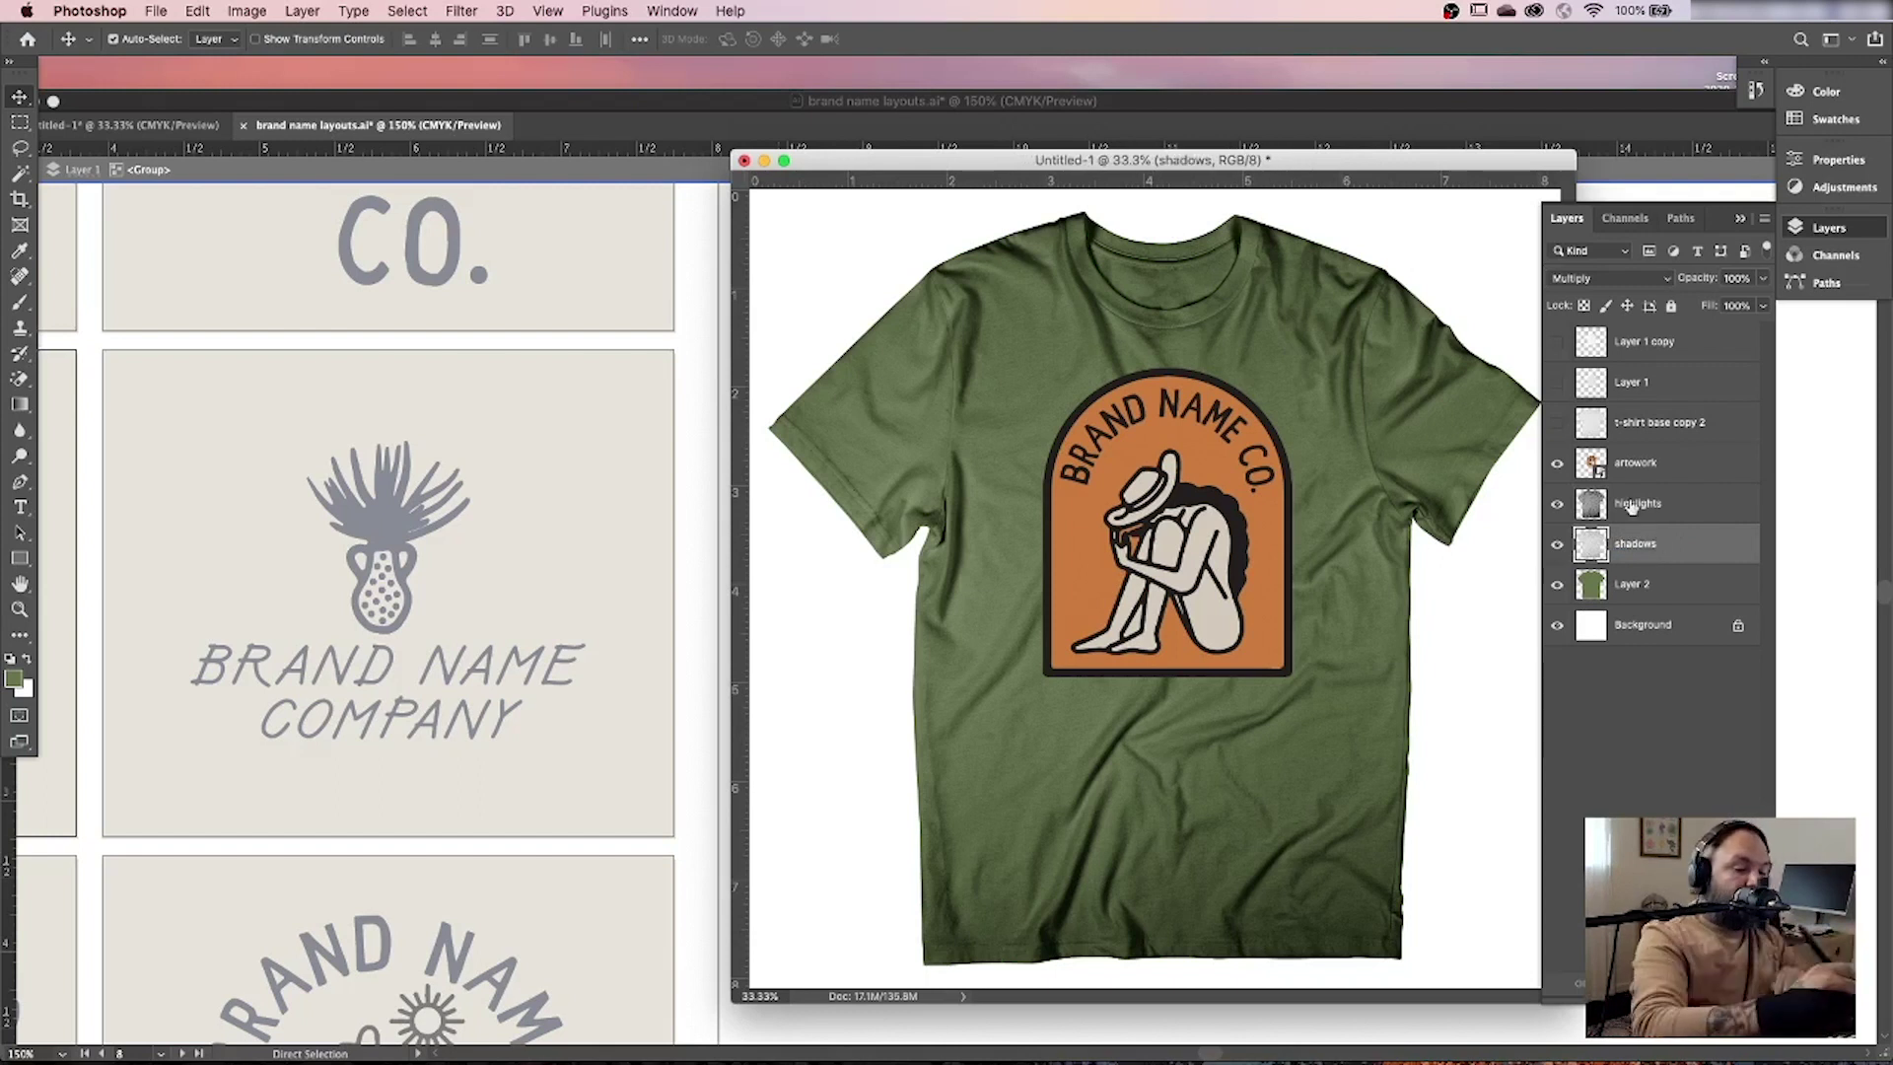
# Lower the highlights layer's opacity so the fabric highlights look subtler.
pyautogui.click(1696, 503)
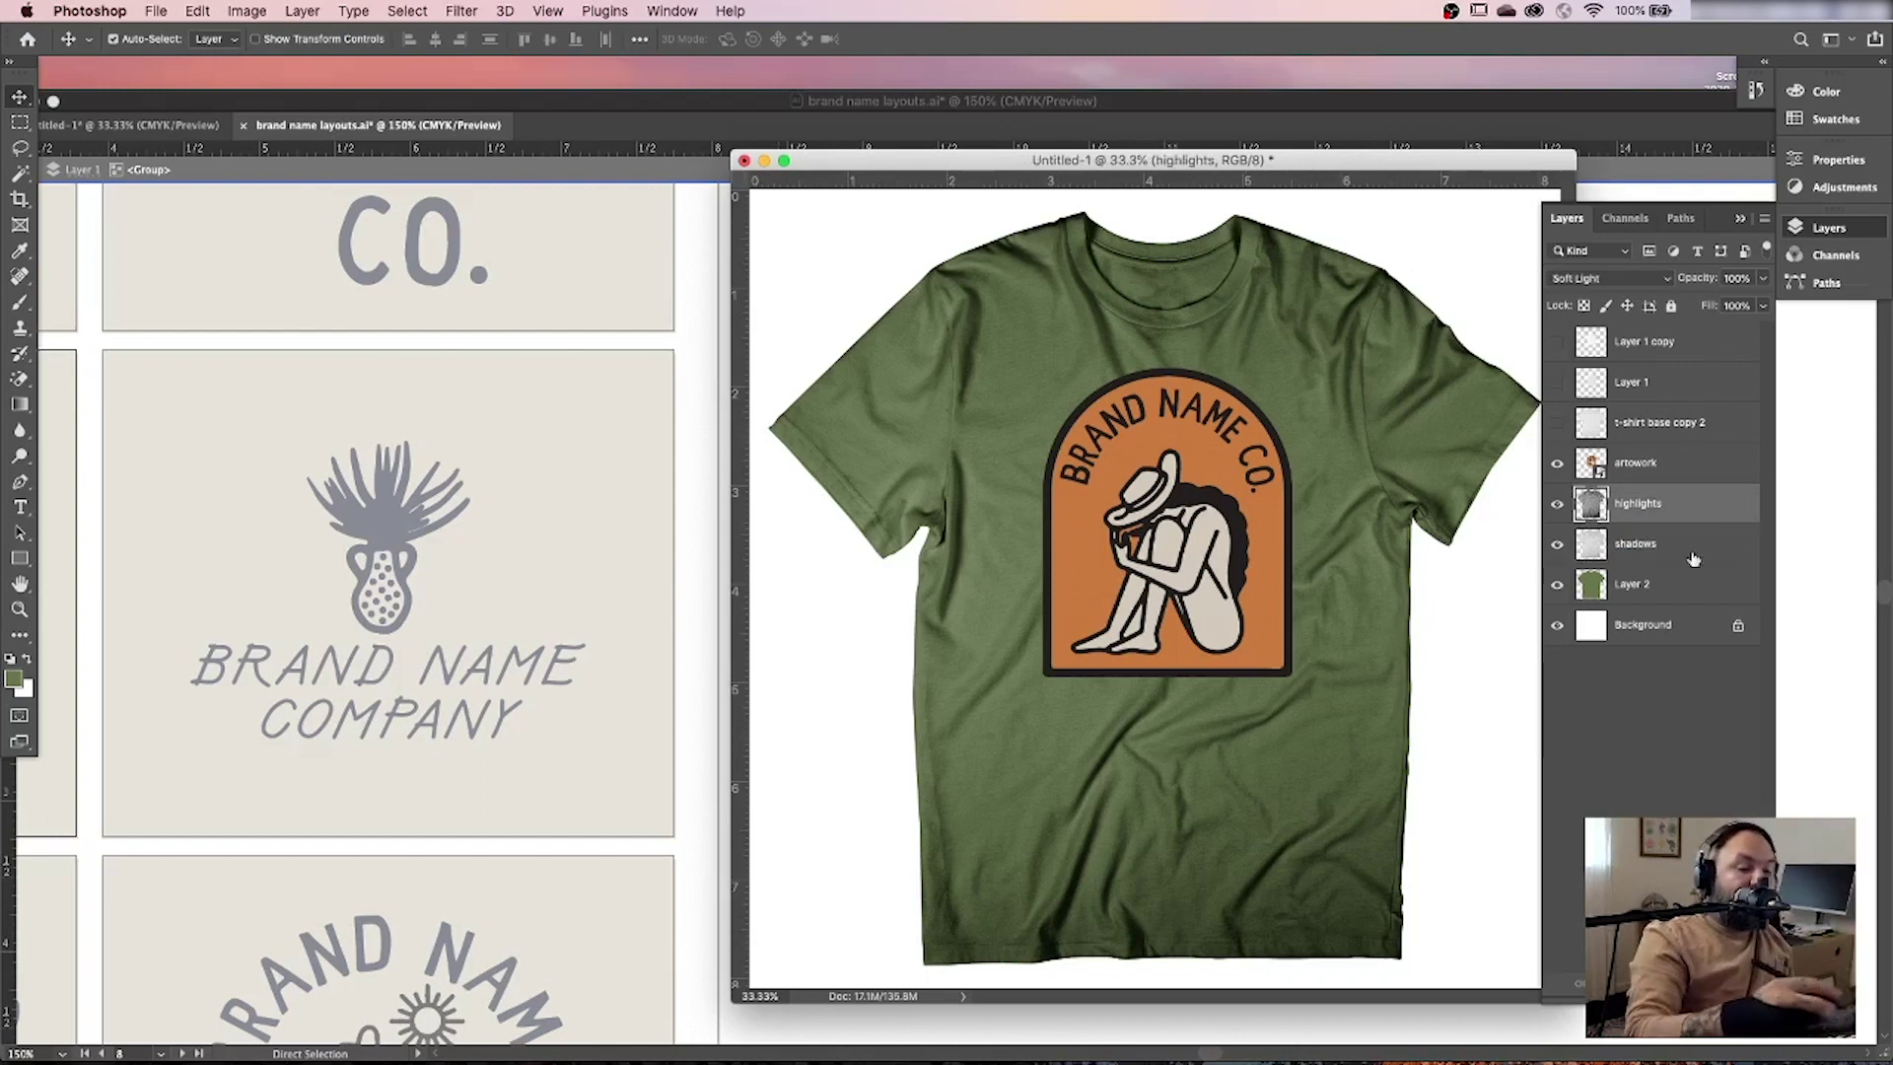
pyautogui.click(1763, 278)
pyautogui.moveTo(1761, 303); pyautogui.dragTo(1700, 306)
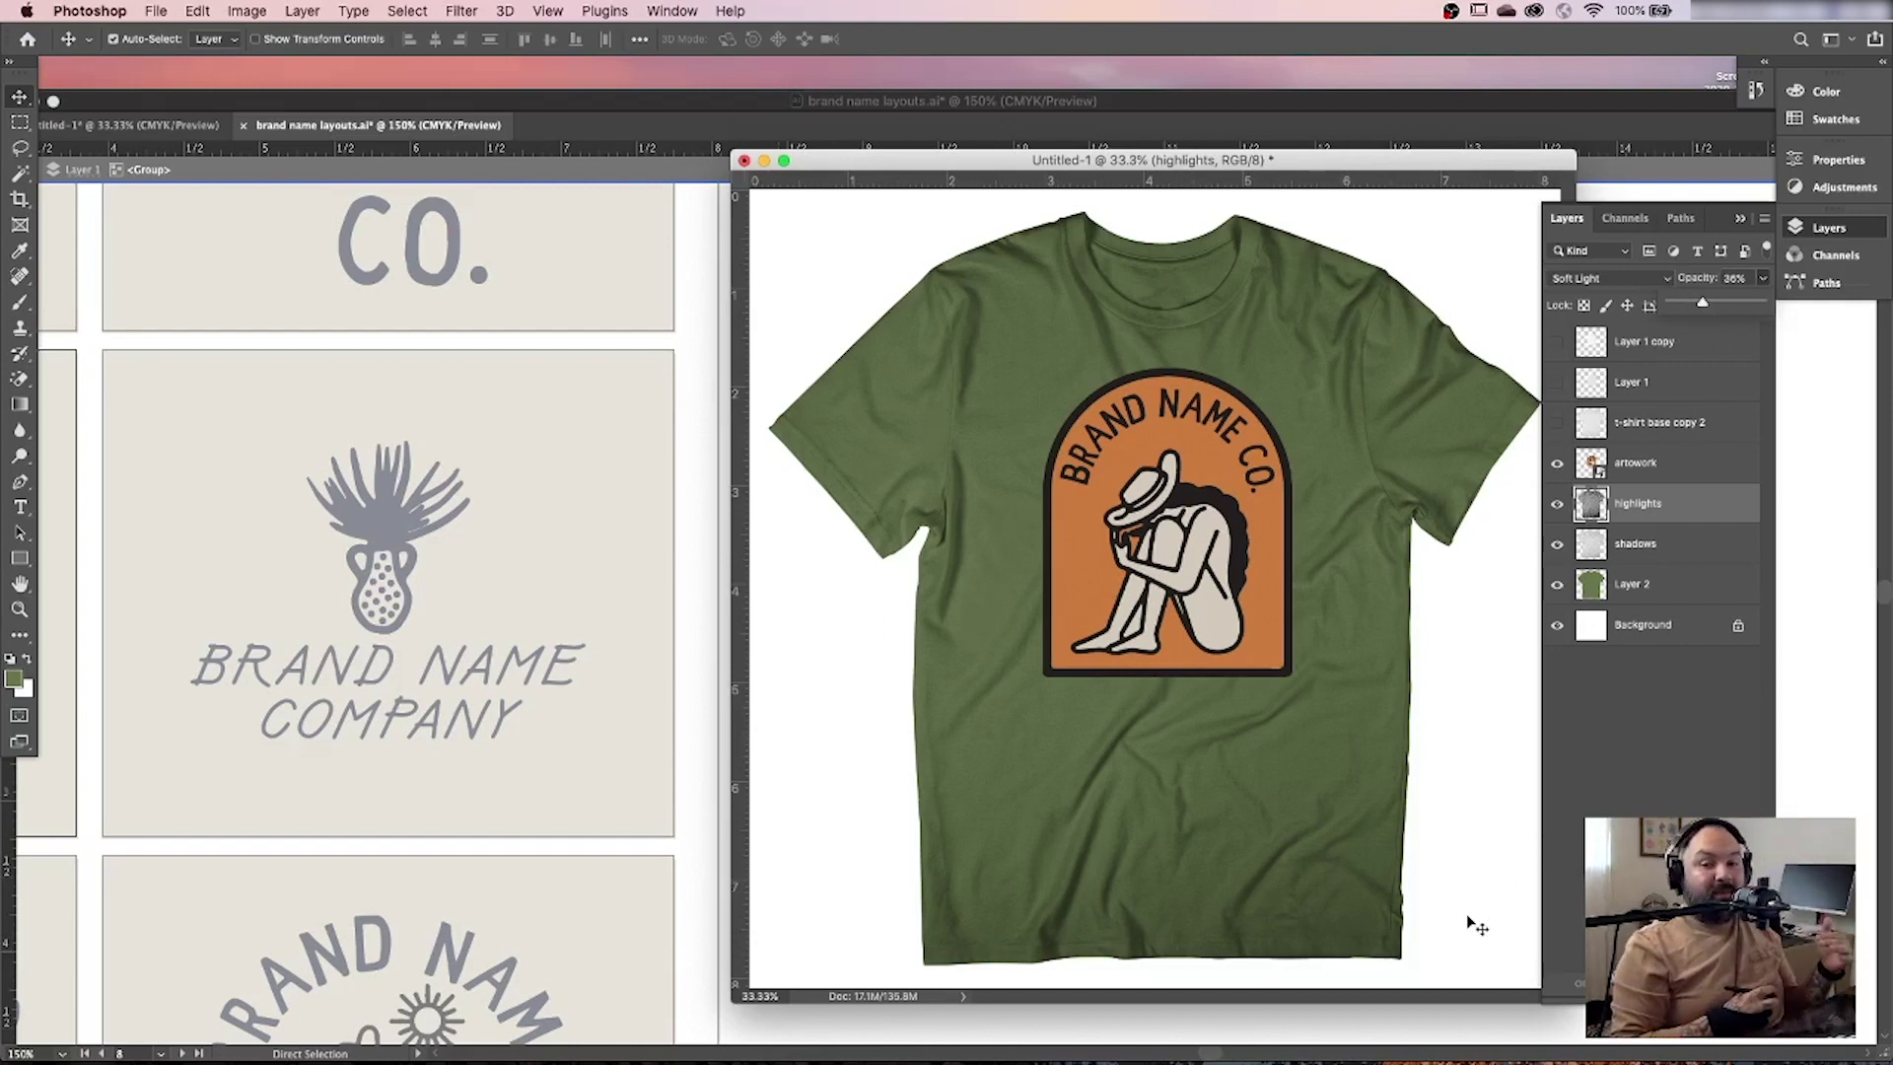
pyautogui.click(1649, 583)
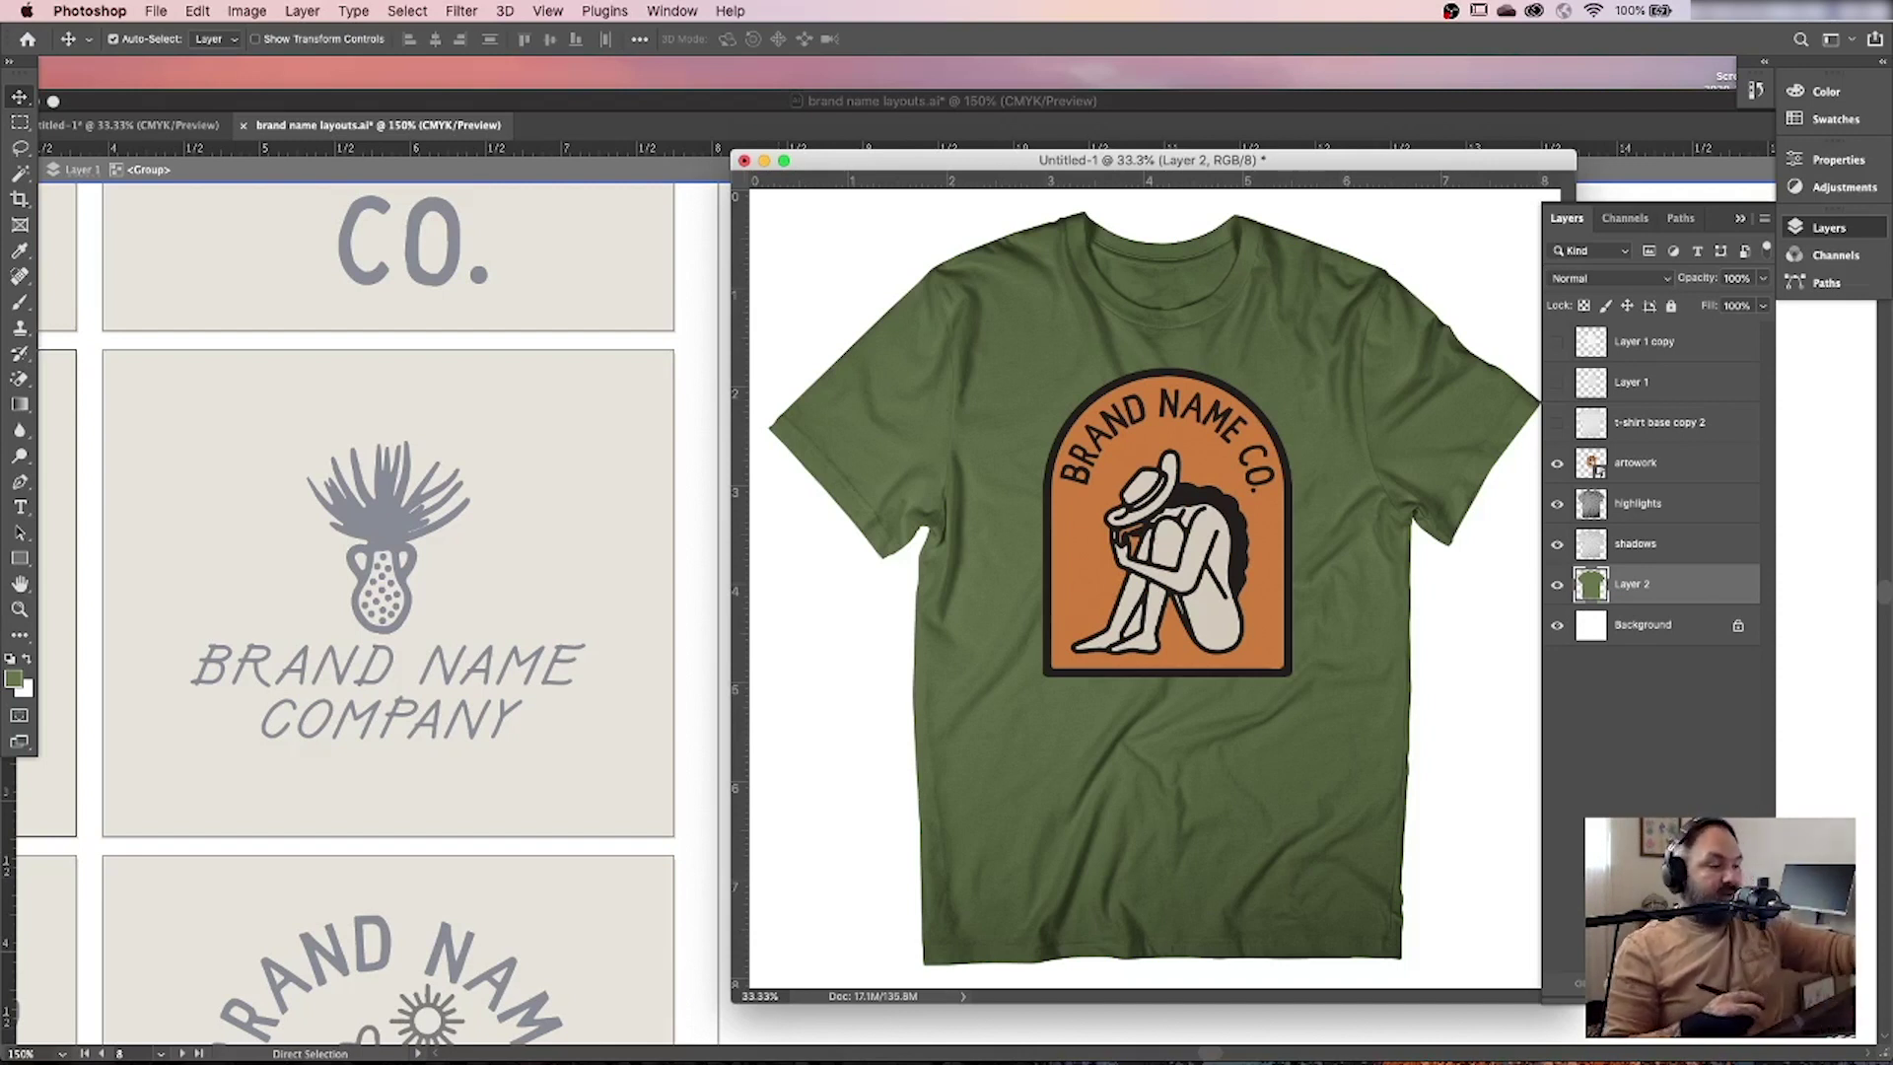
pyautogui.press('super+u')
# Apply Hue/Saturation to Layer 2 with Hue -7, Saturation -29, Lightness +21.
pyautogui.moveTo(1123, 256); pyautogui.dragTo(1591, 518)
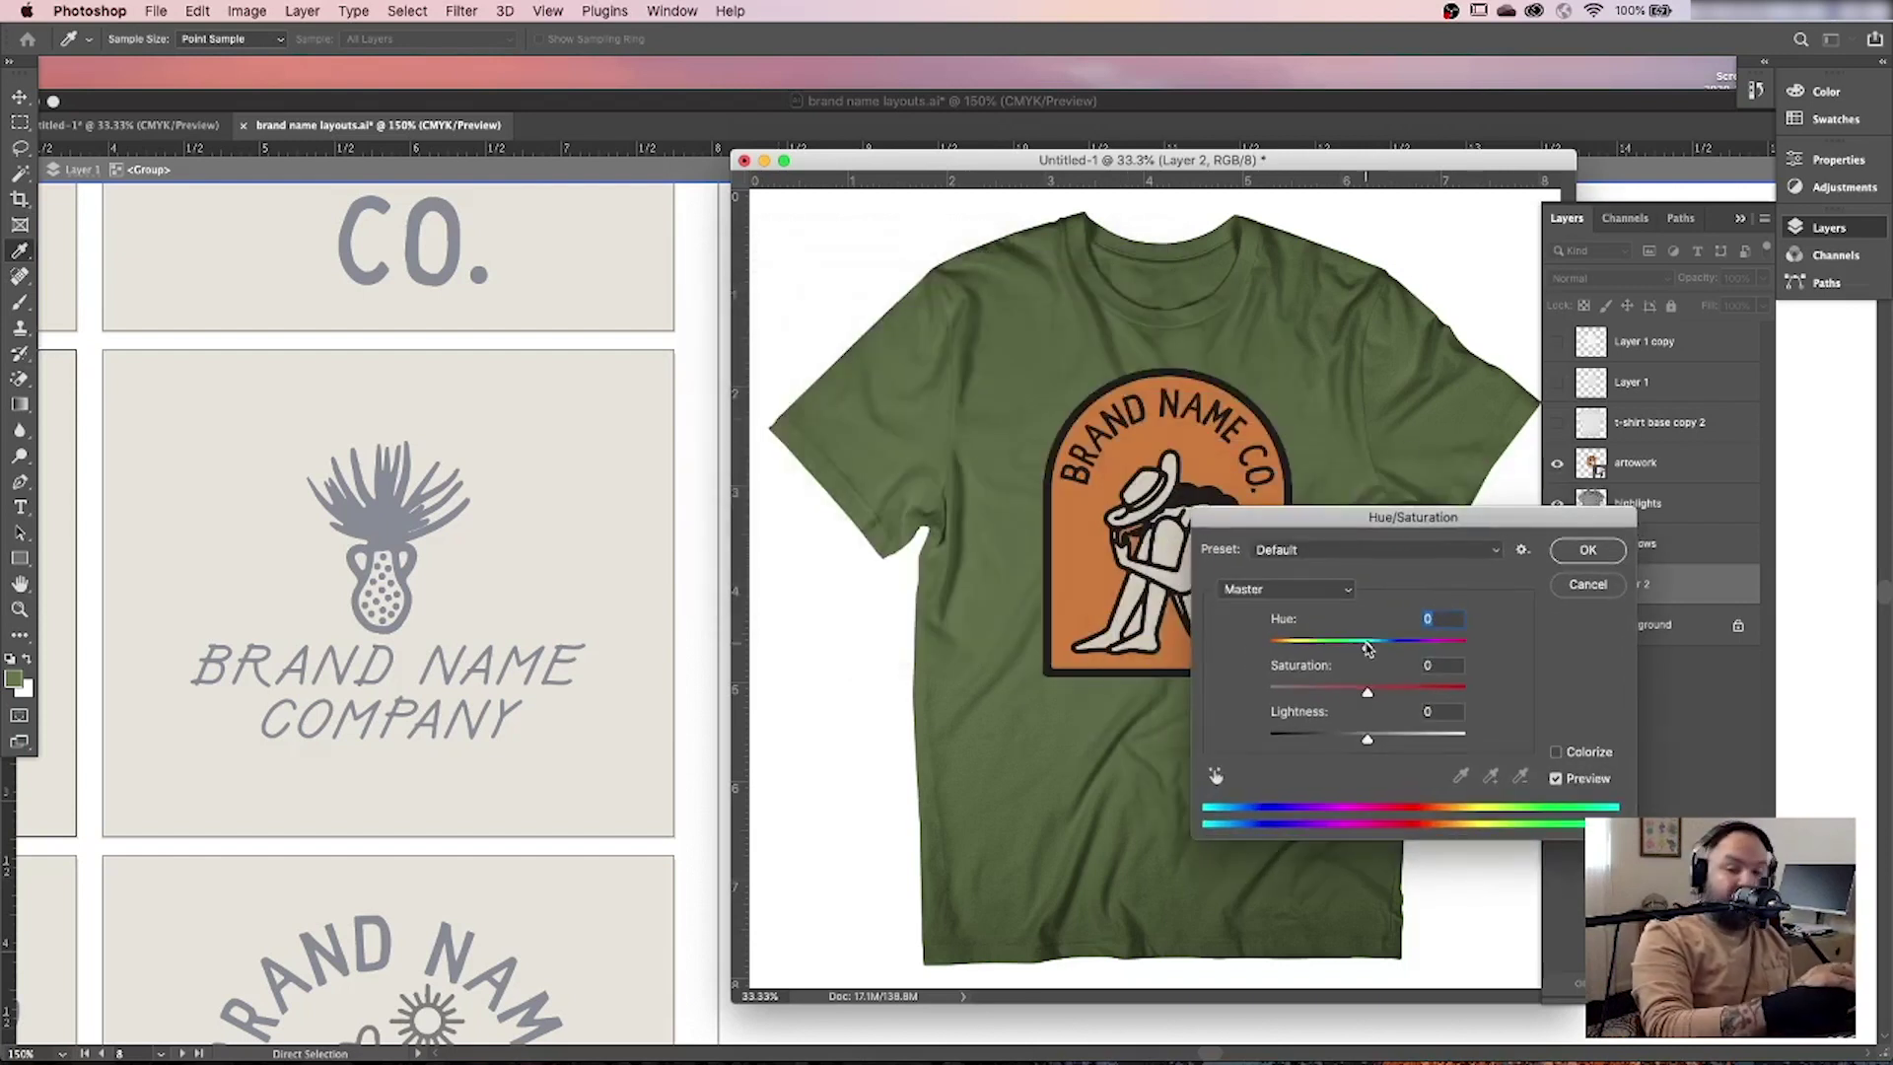
pyautogui.moveTo(1368, 693); pyautogui.dragTo(1383, 741)
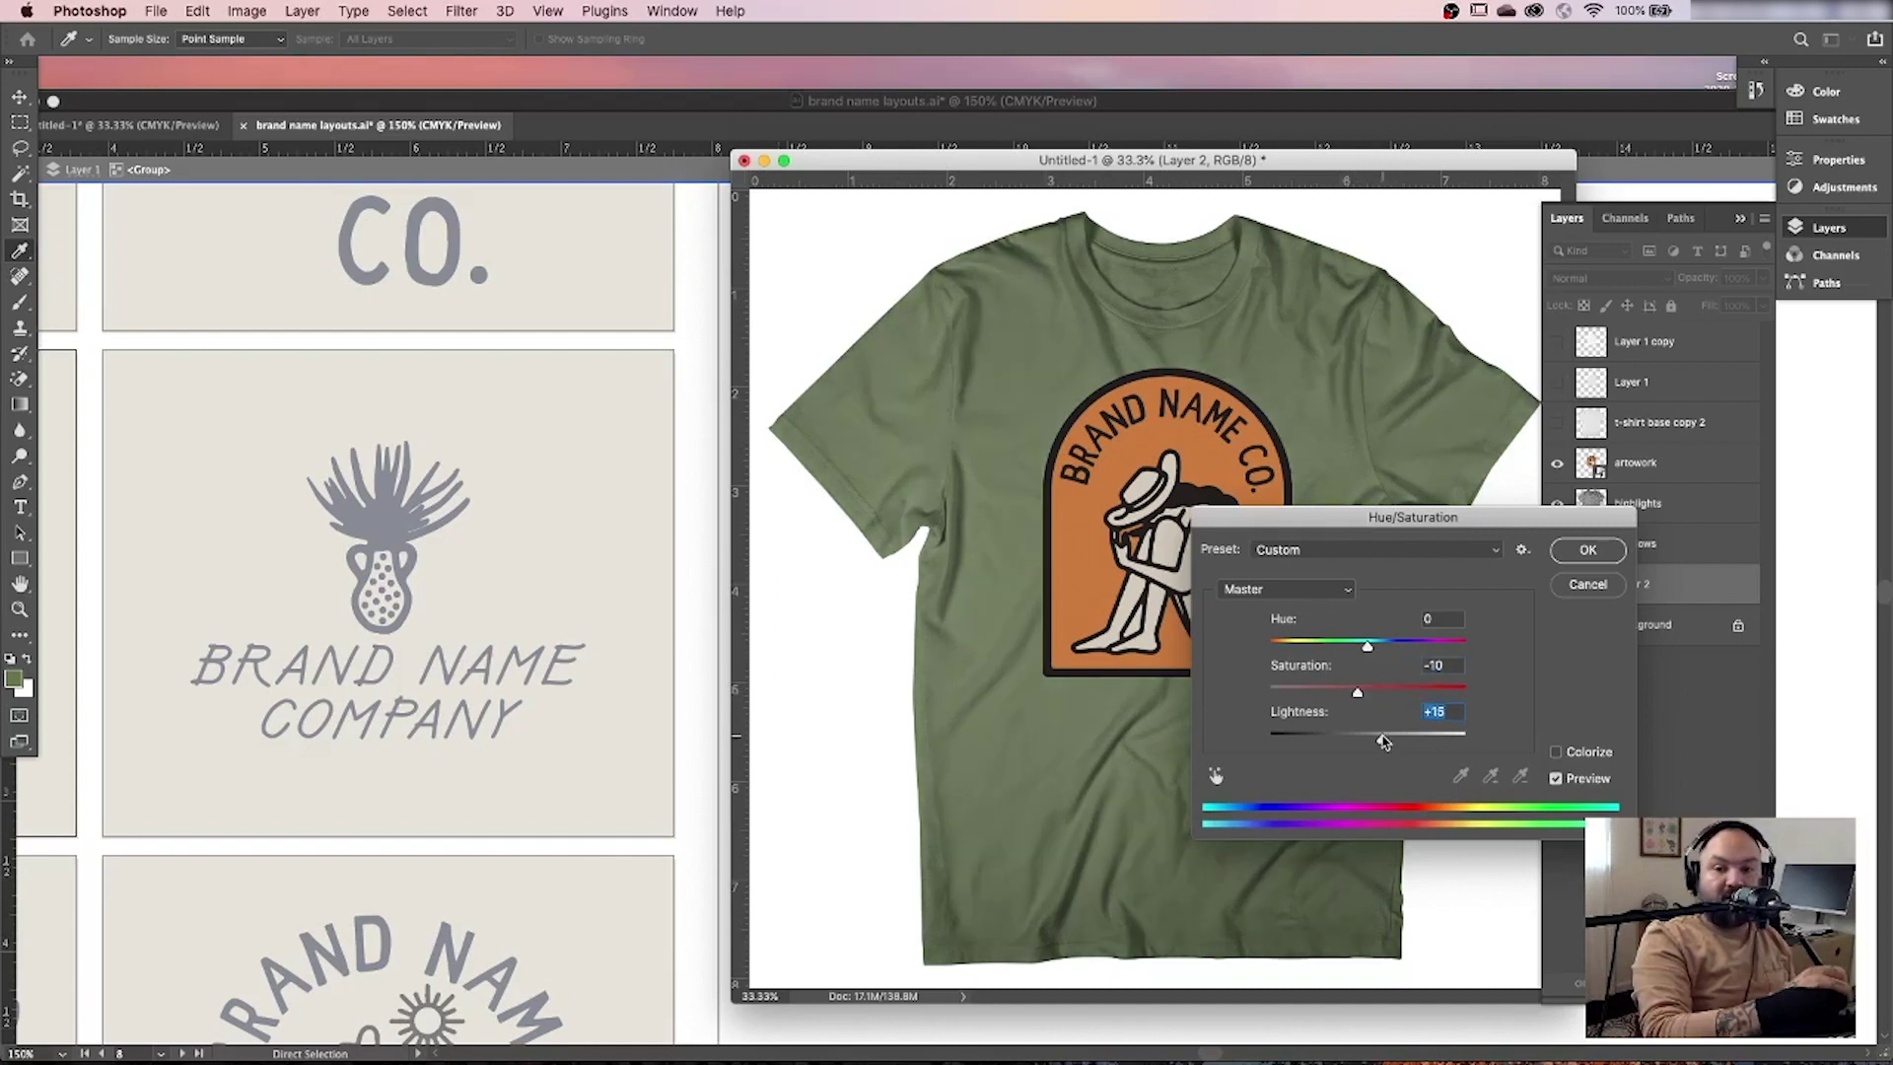
pyautogui.click(1369, 648)
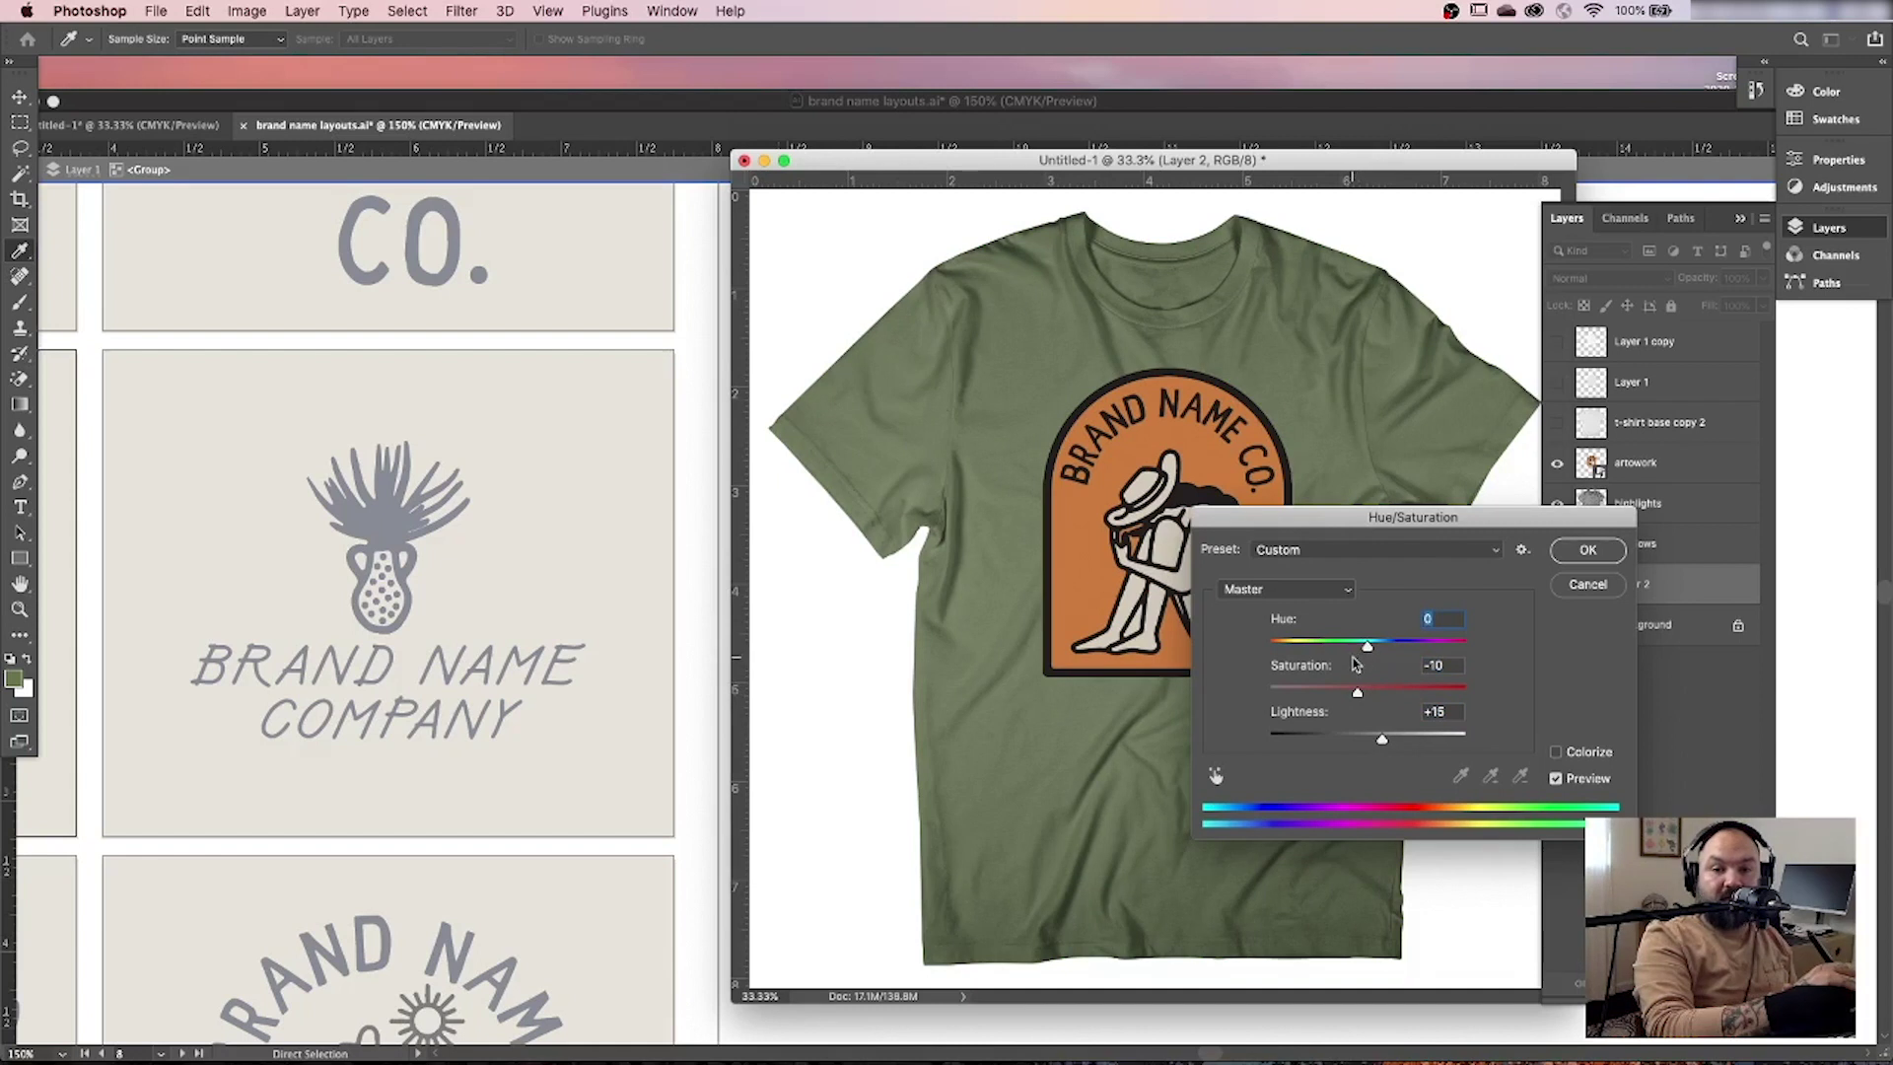
pyautogui.moveTo(1366, 647); pyautogui.dragTo(1389, 738)
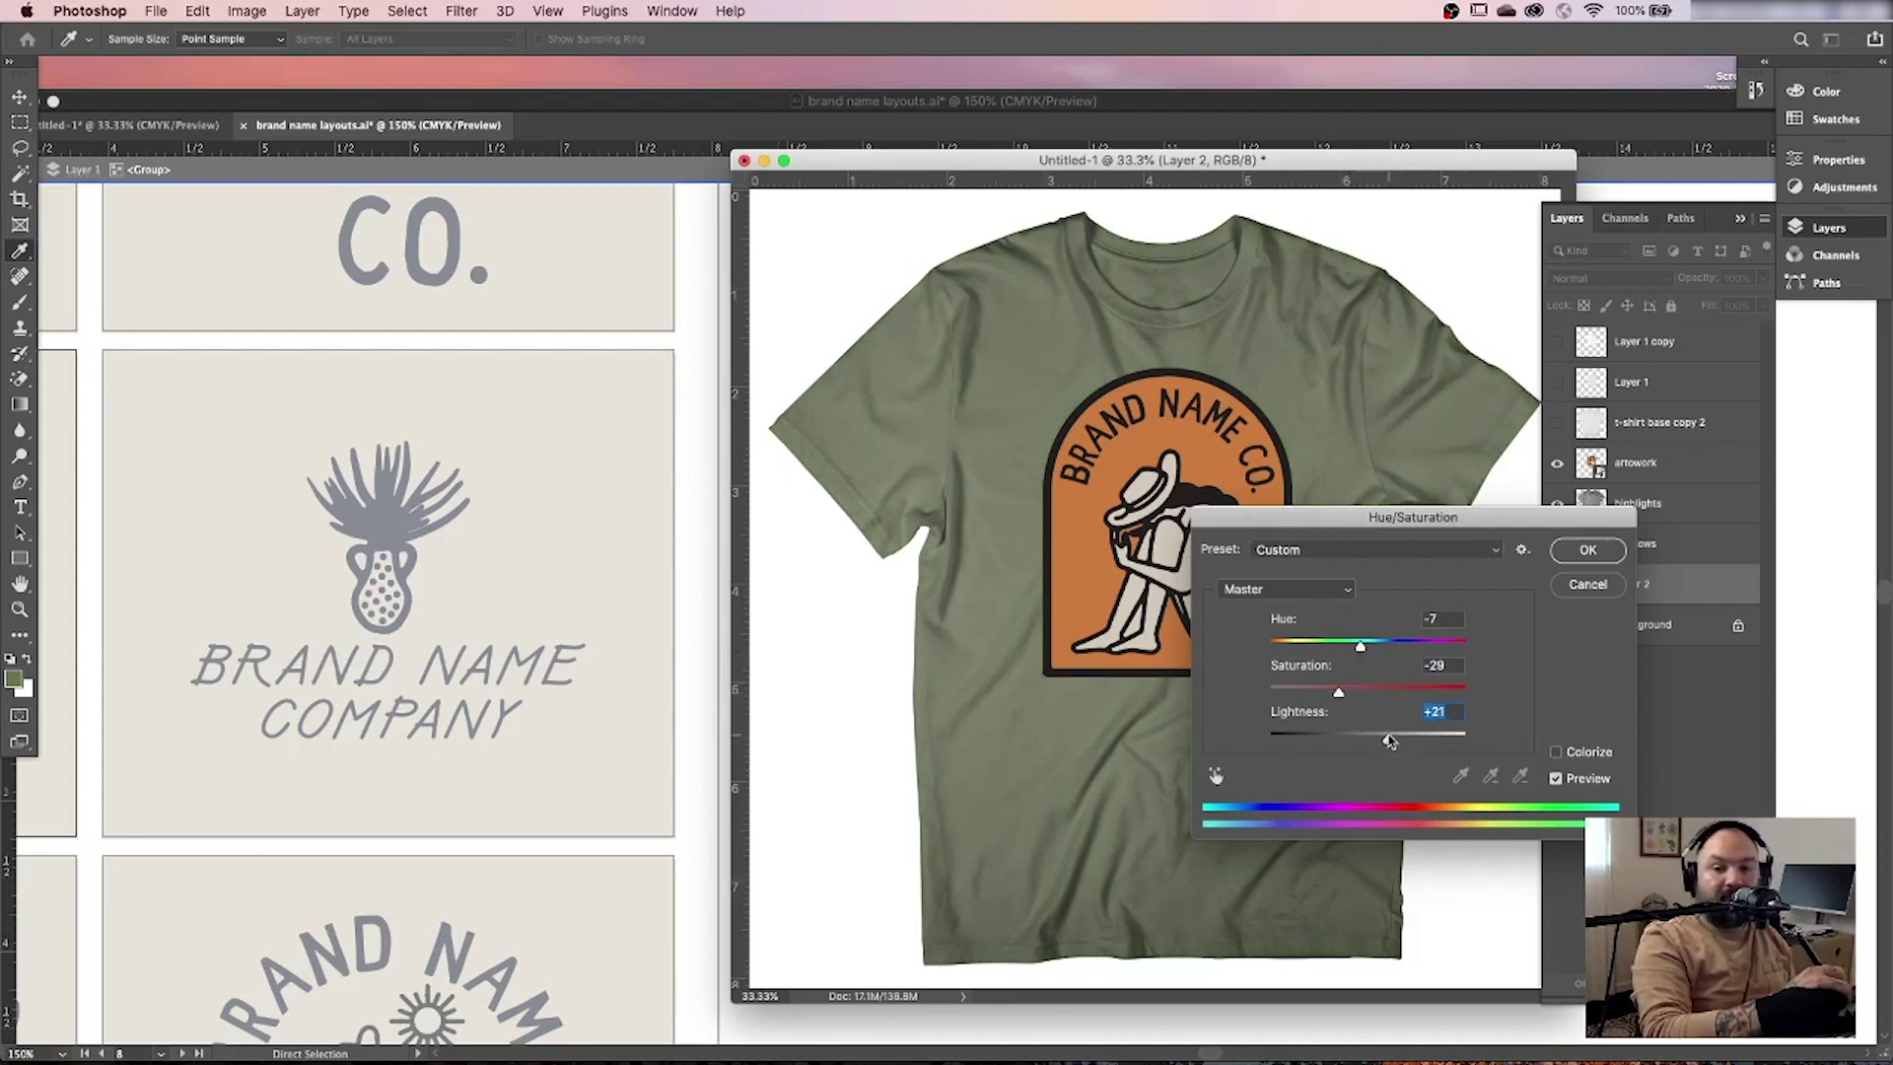
pyautogui.click(1587, 549)
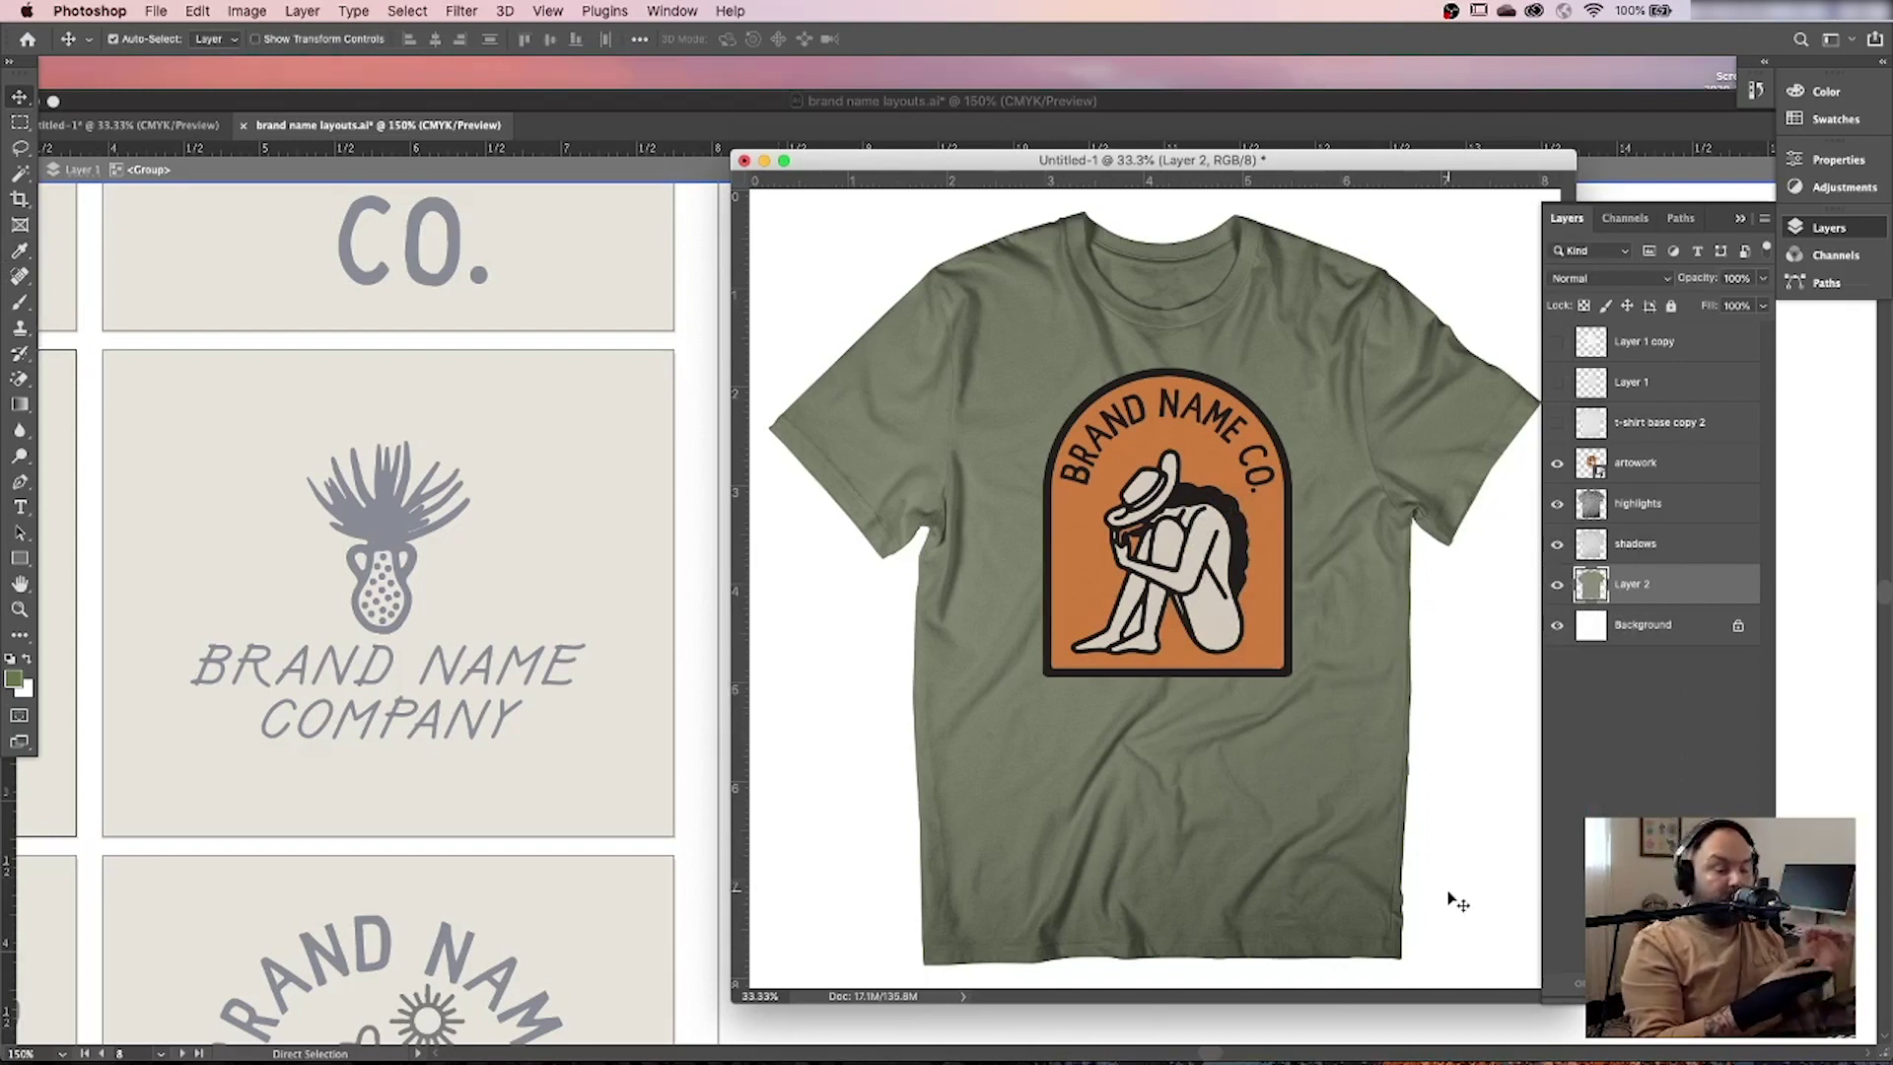
pyautogui.click(1632, 385)
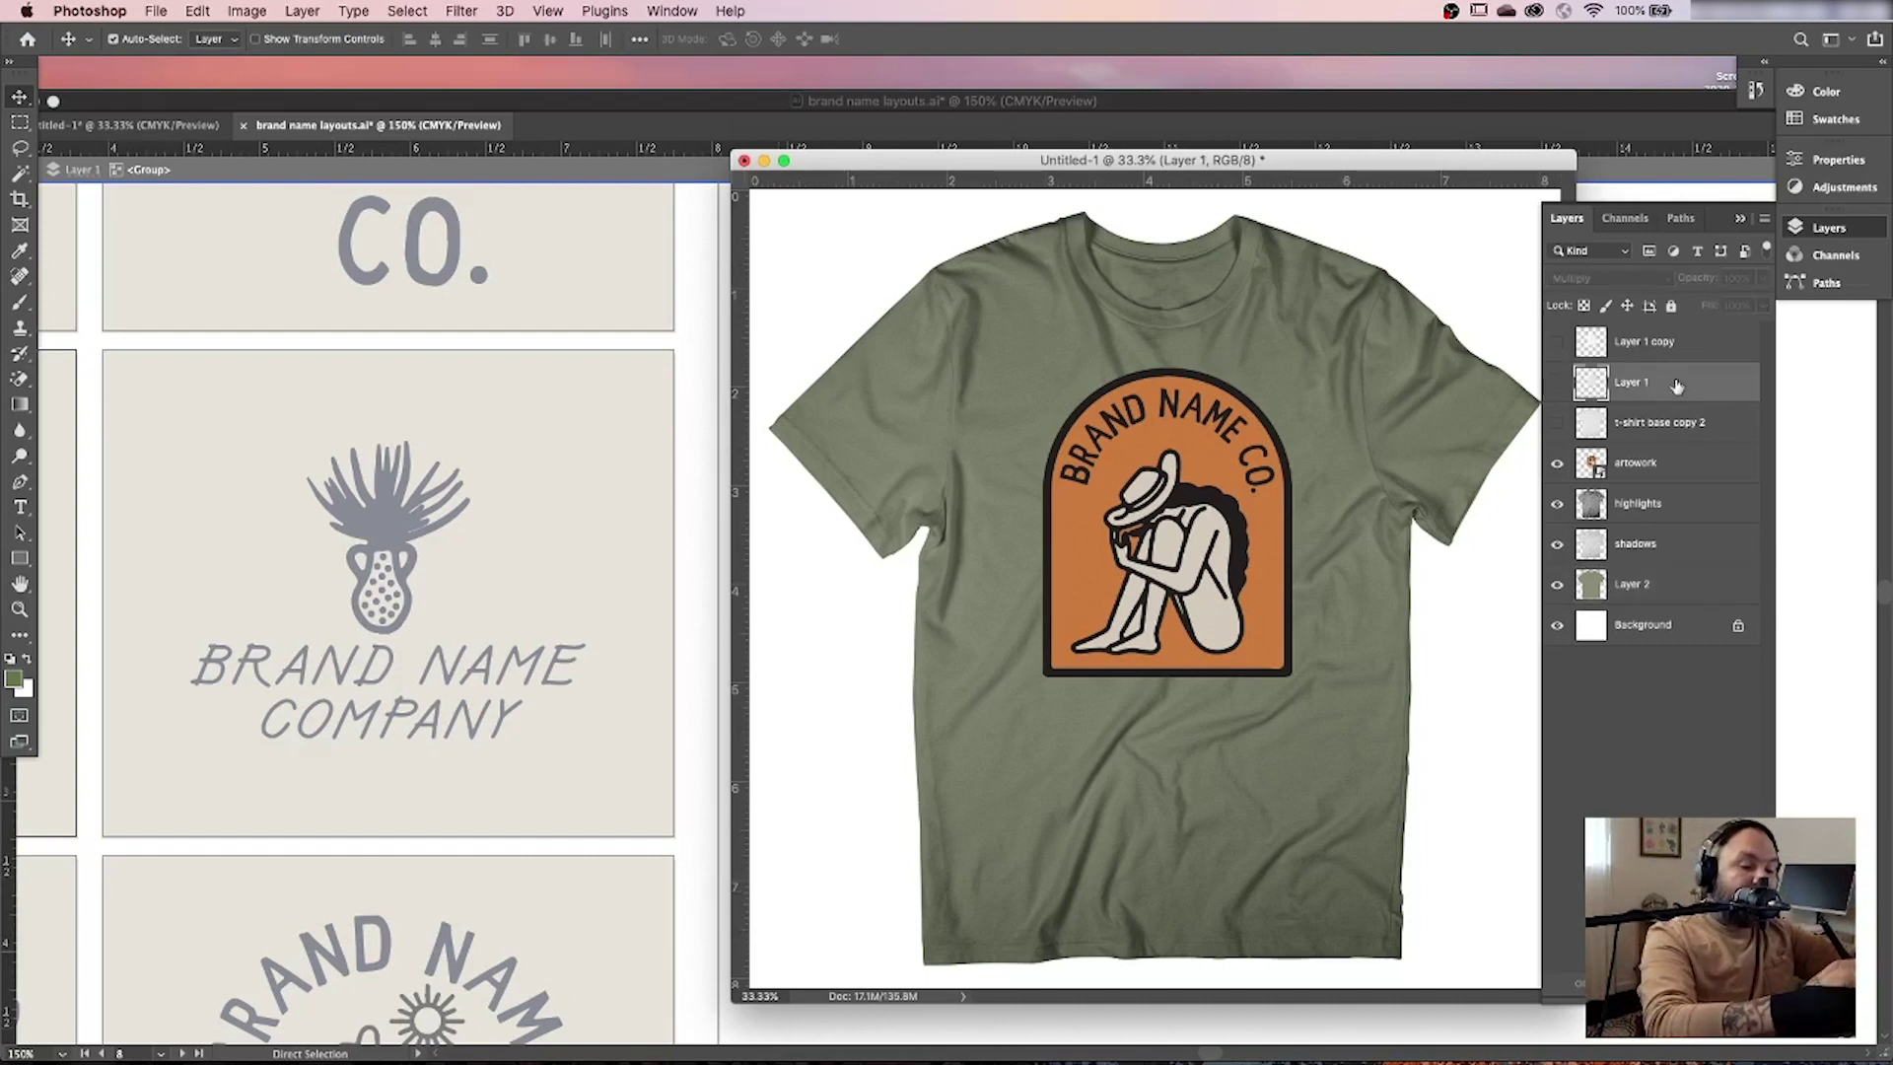
# Compare Layer 1's texture on the badge, rename it 'art texture', and move it above artwork.
pyautogui.click(1558, 385)
pyautogui.click(1558, 384)
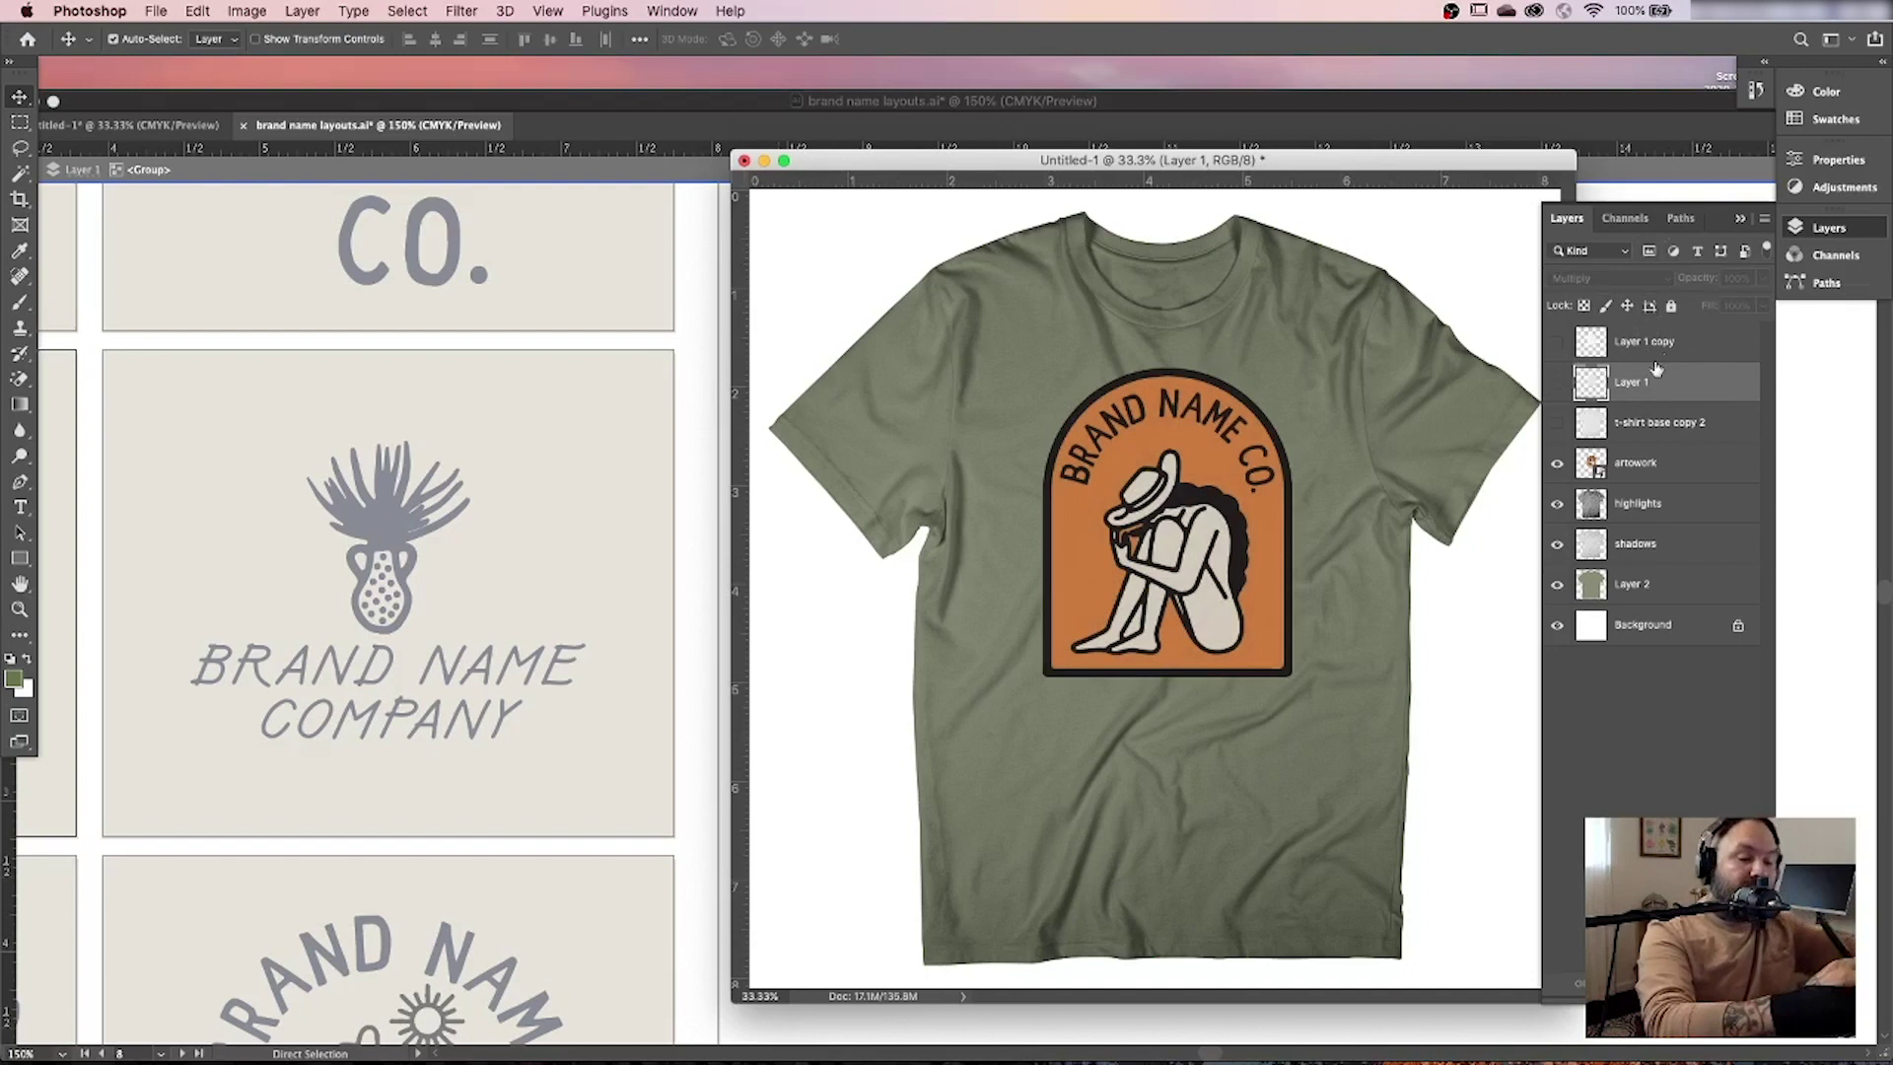
pyautogui.click(1558, 385)
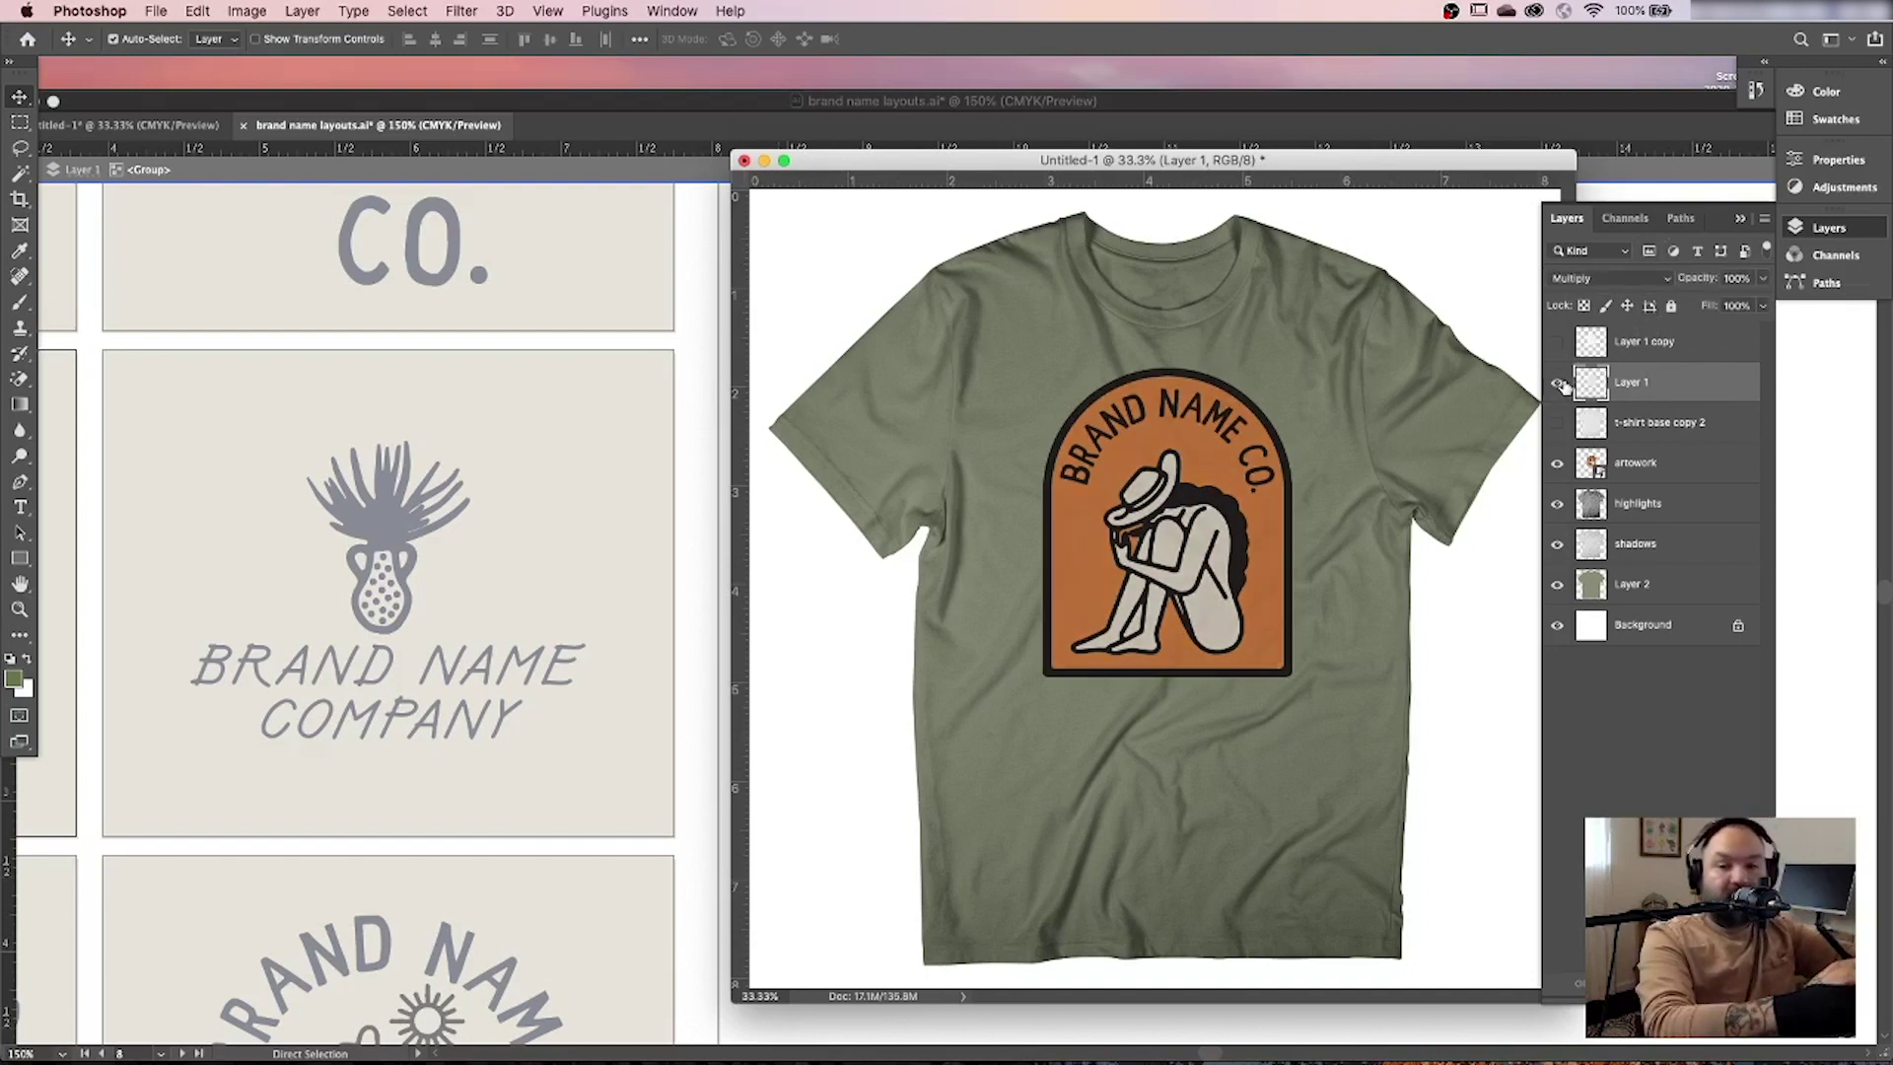
pyautogui.click(1558, 384)
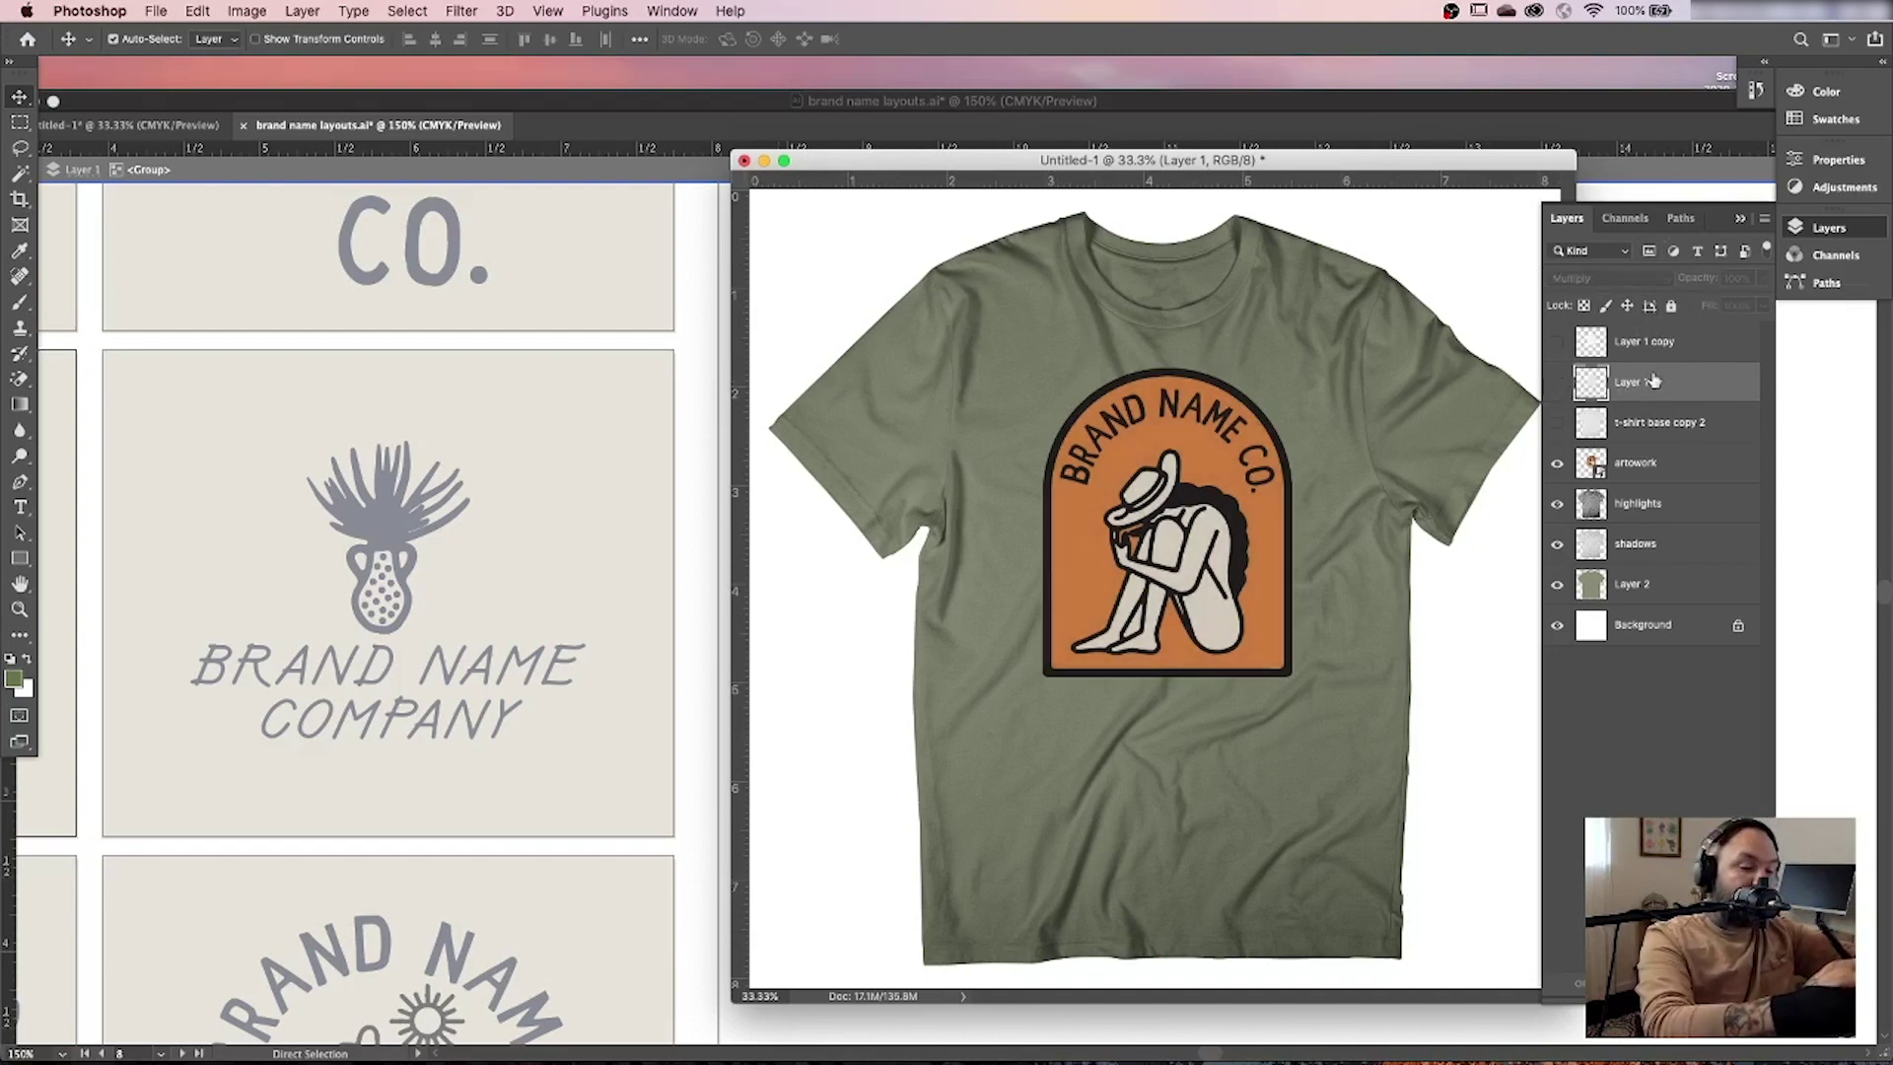
pyautogui.click(1558, 384)
pyautogui.doubleClick(1634, 381)
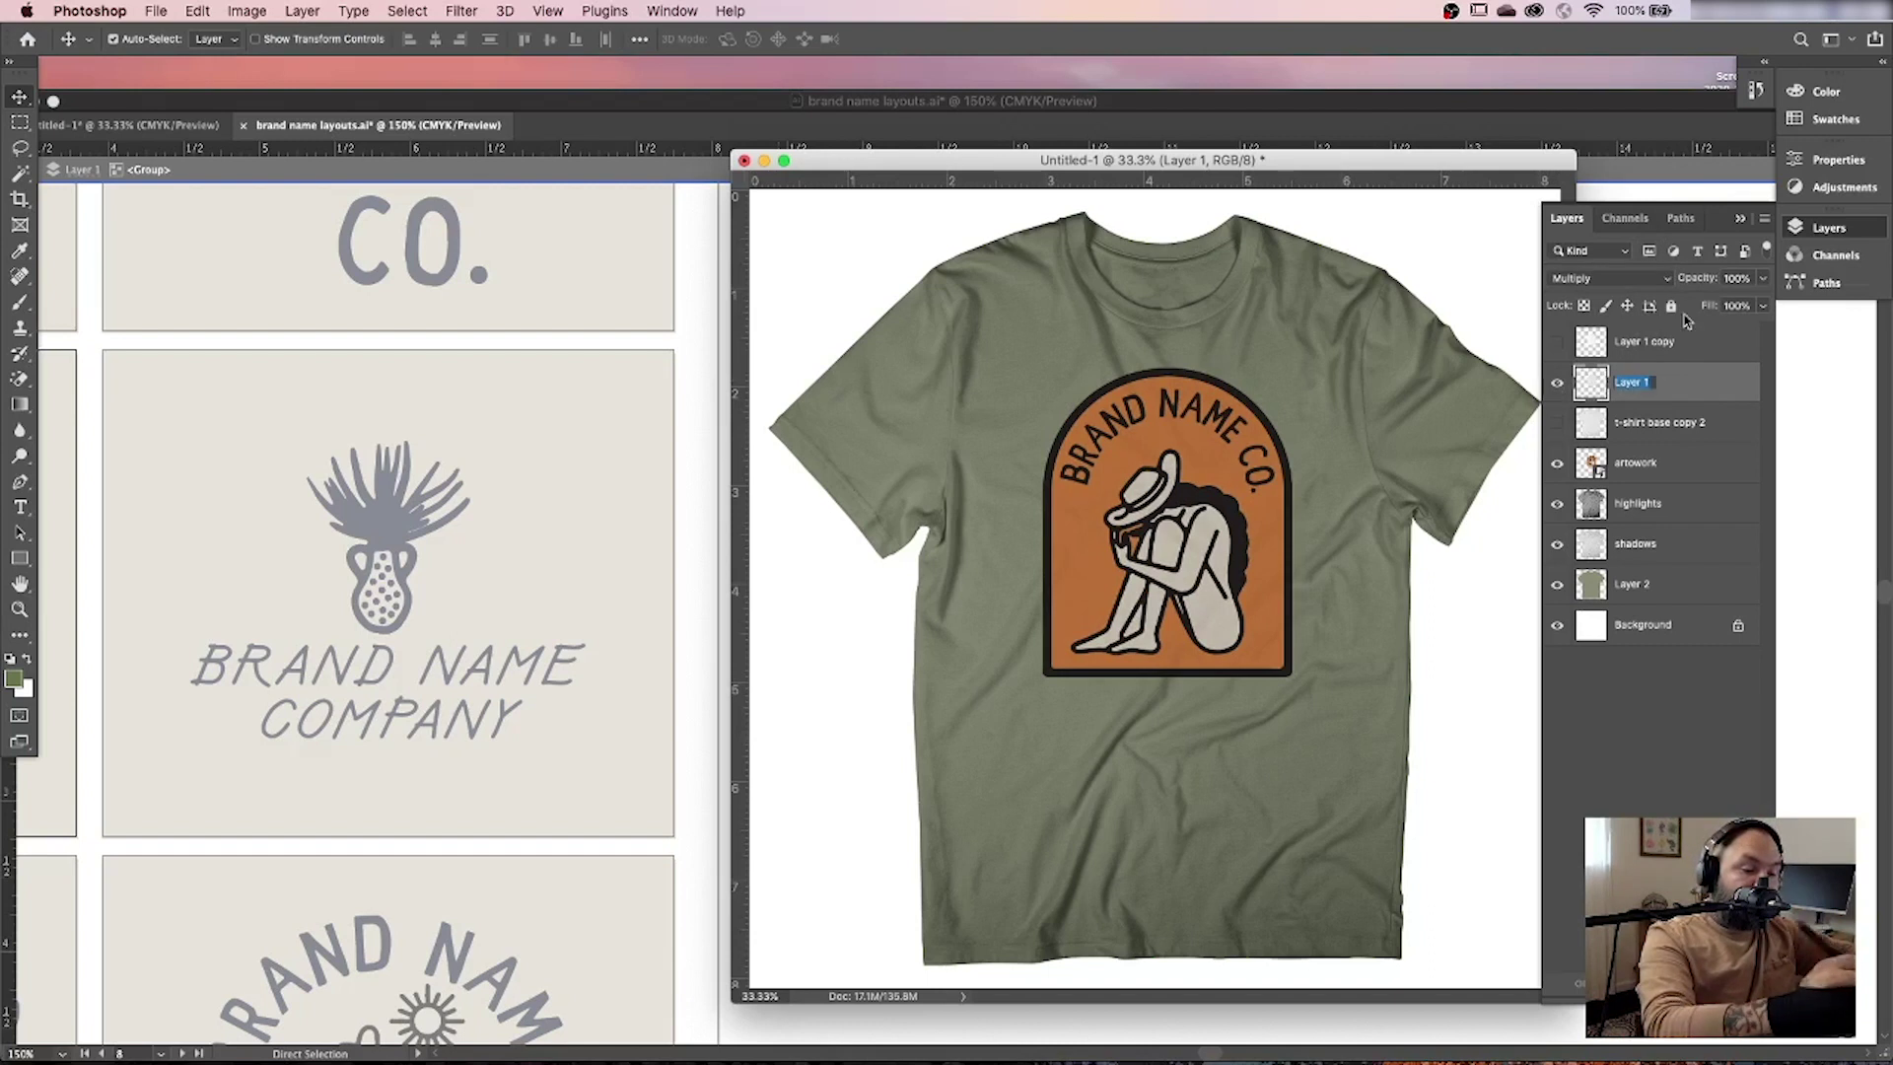
pyautogui.write('art texture')
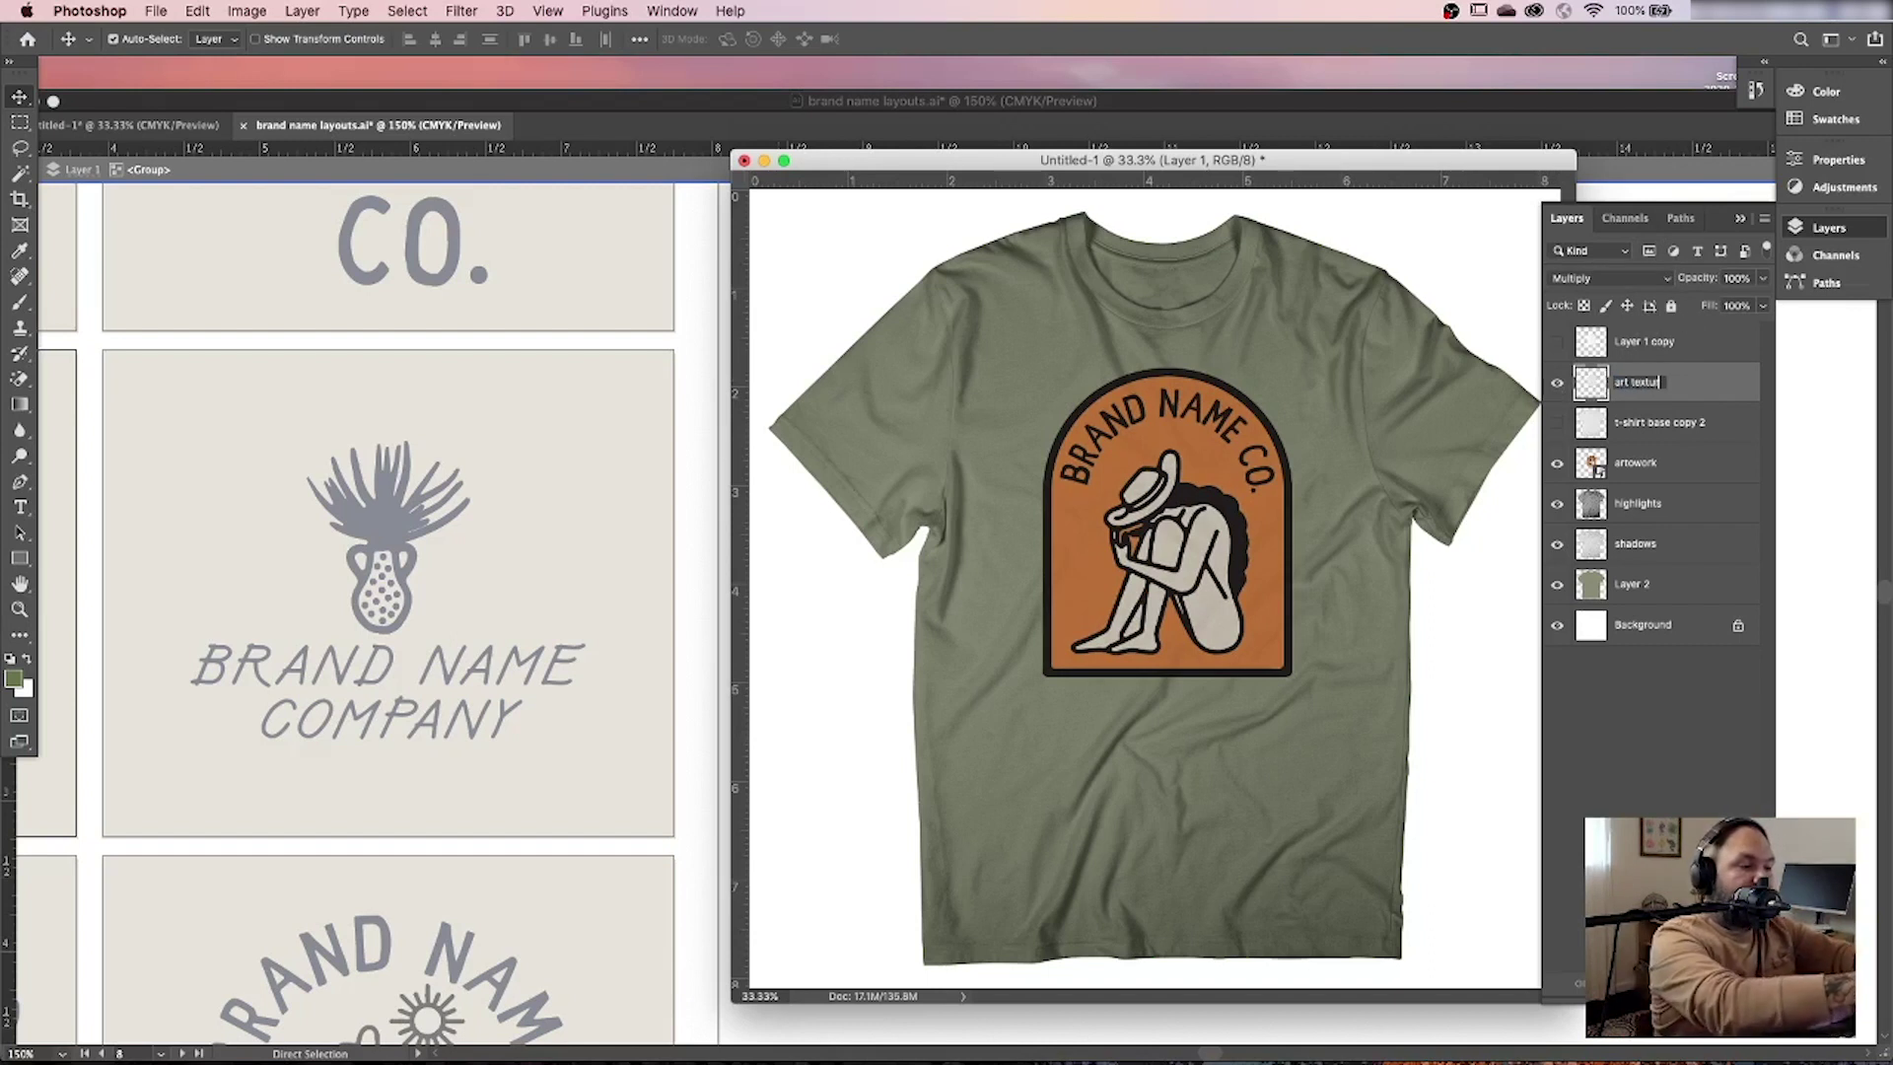
pyautogui.press('Return')
pyautogui.moveTo(1672, 386); pyautogui.dragTo(1678, 442)
# Delete the art texture and Layer 1 copy layers.
pyautogui.click(1639, 466)
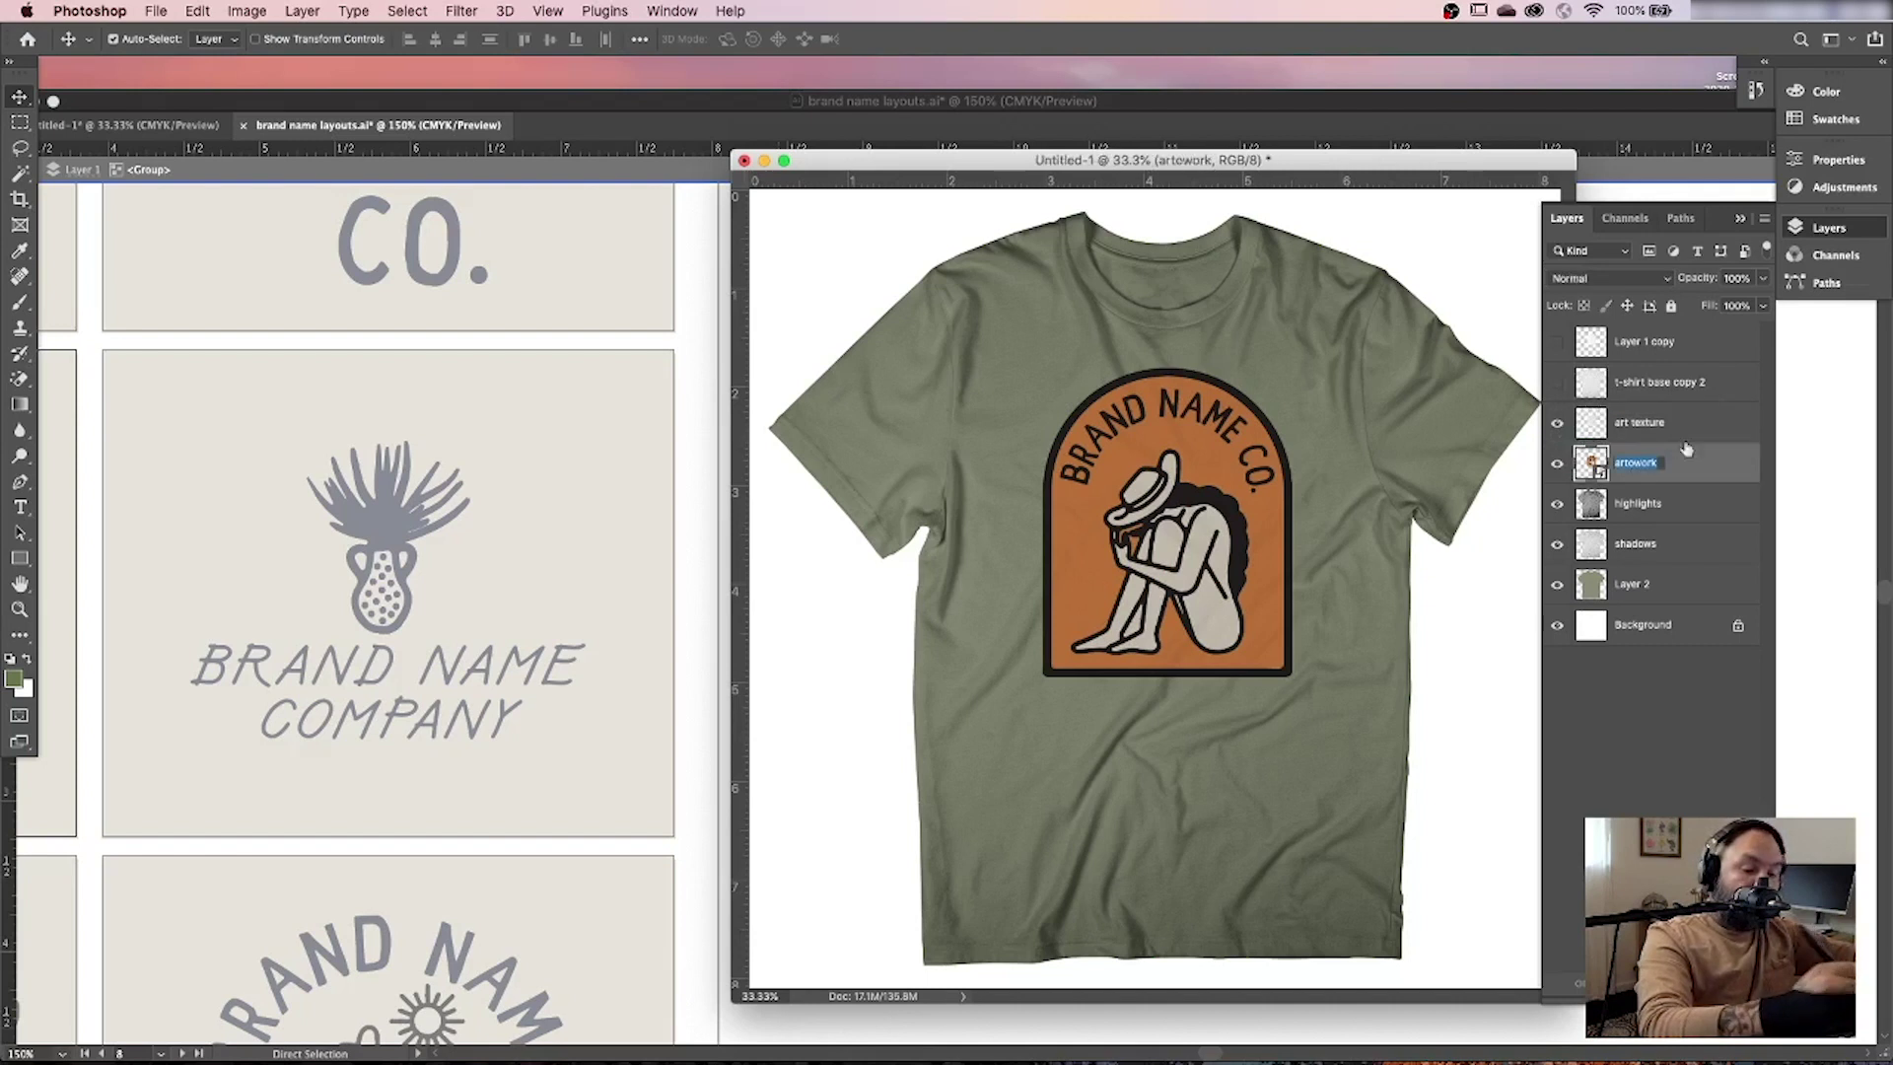
pyautogui.doubleClick(1637, 464)
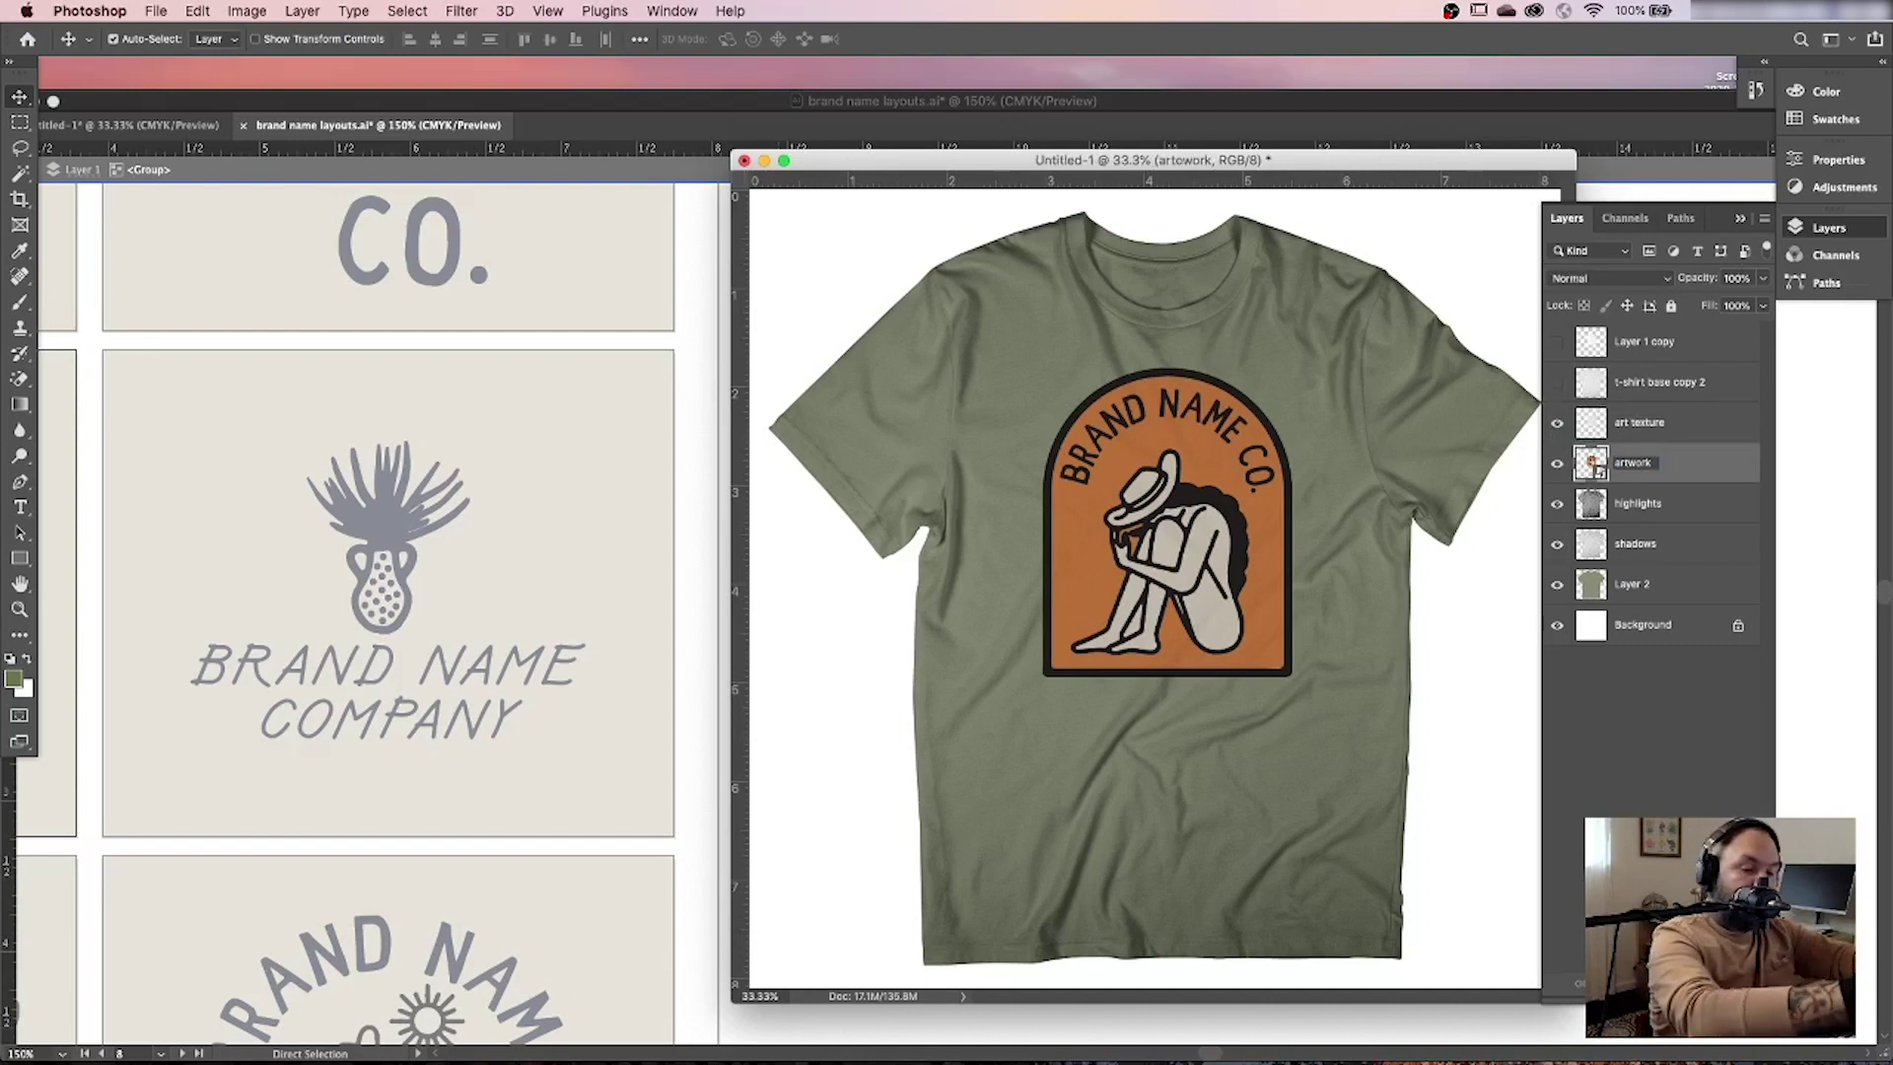
pyautogui.press('Return')
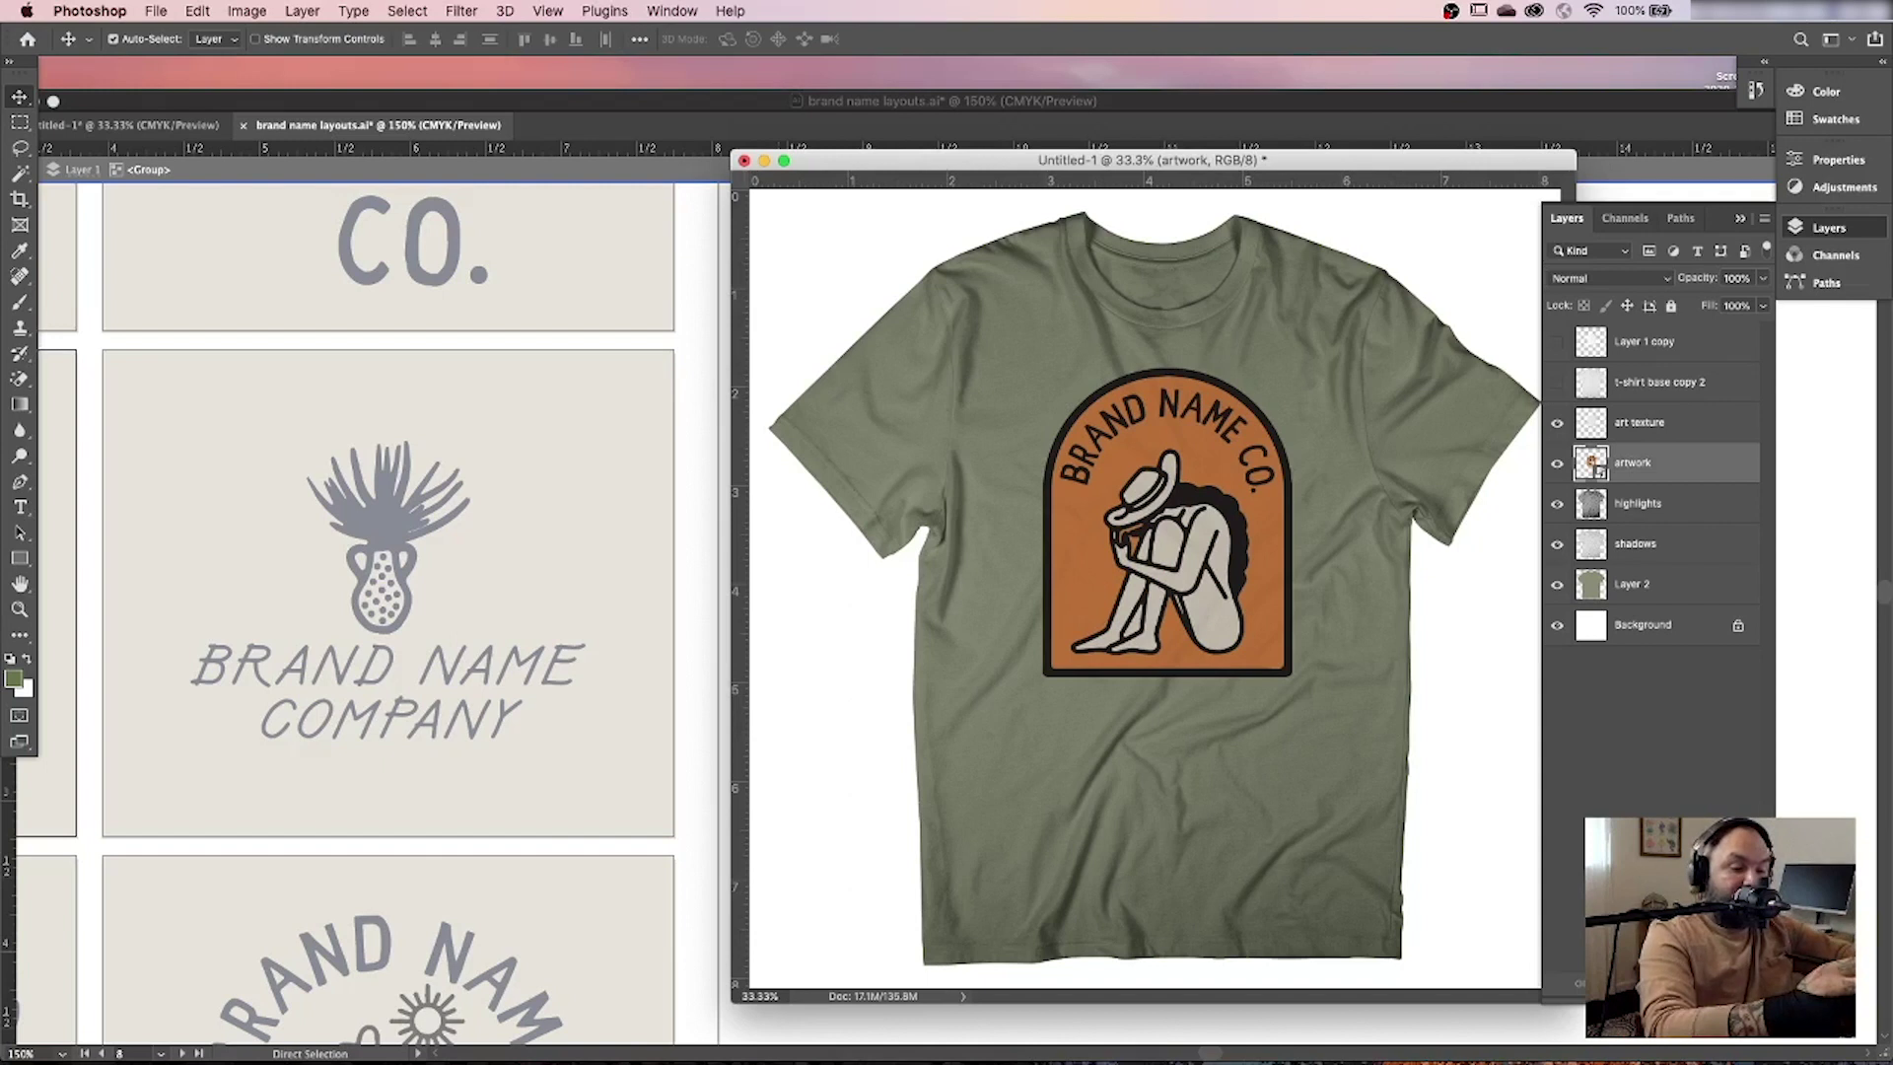
pyautogui.click(1649, 424)
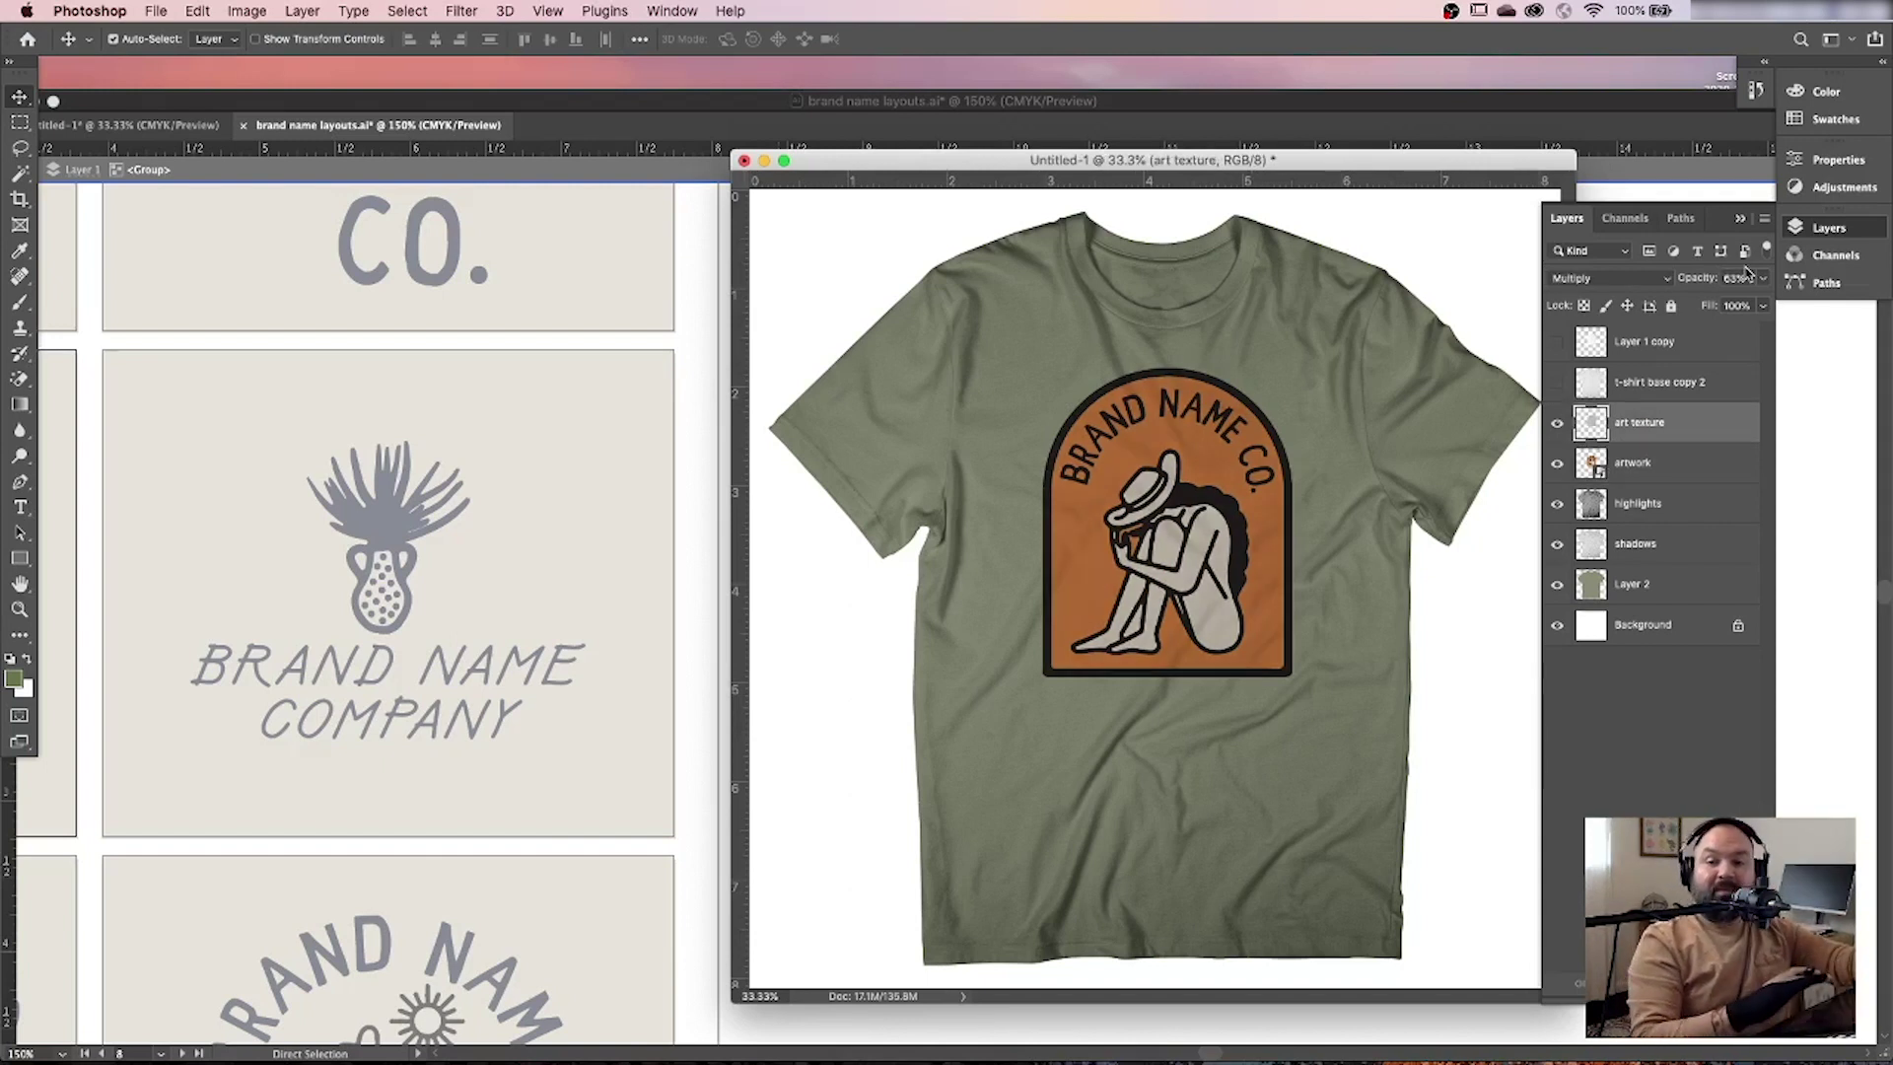
pyautogui.keyDown('super'); pyautogui.click(1599, 426); pyautogui.keyUp('super')
pyautogui.press('super+d')
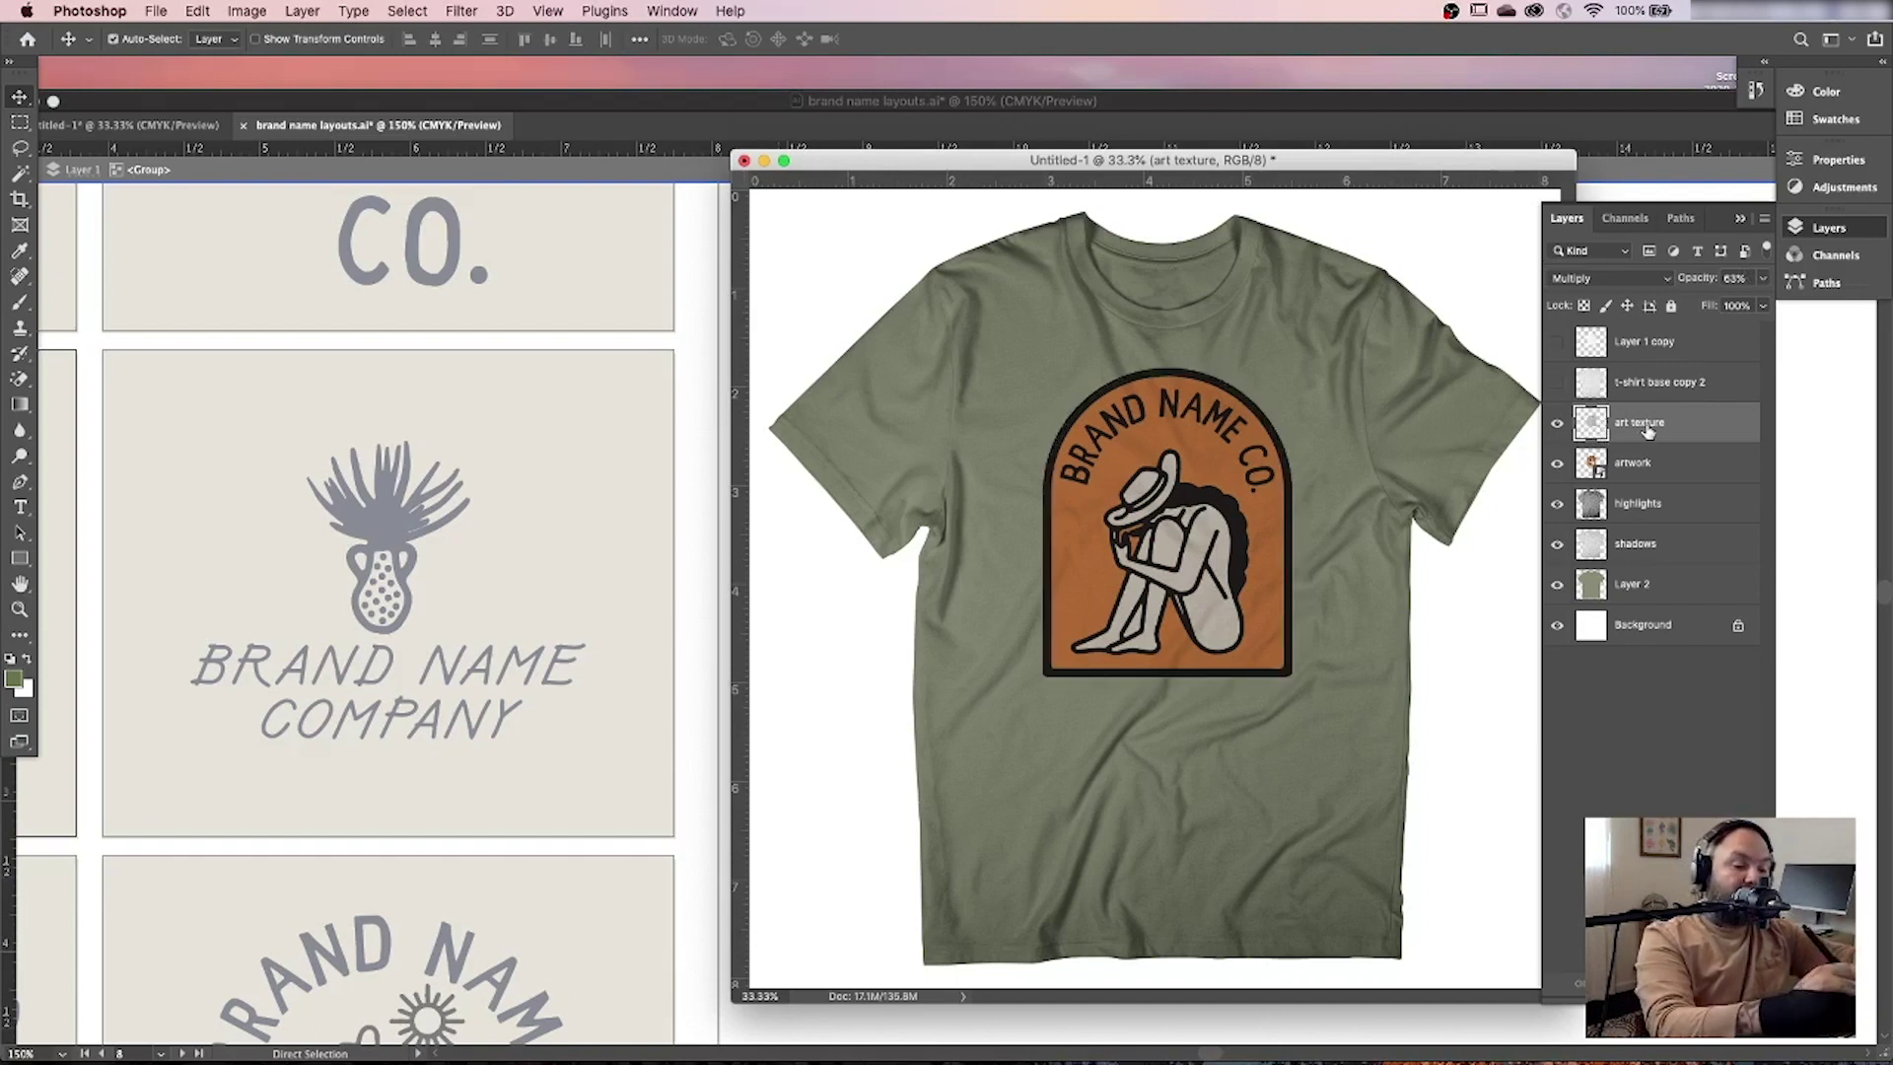
pyautogui.keyDown('super'); pyautogui.click(1674, 336); pyautogui.keyUp('super')
pyautogui.press('Delete')
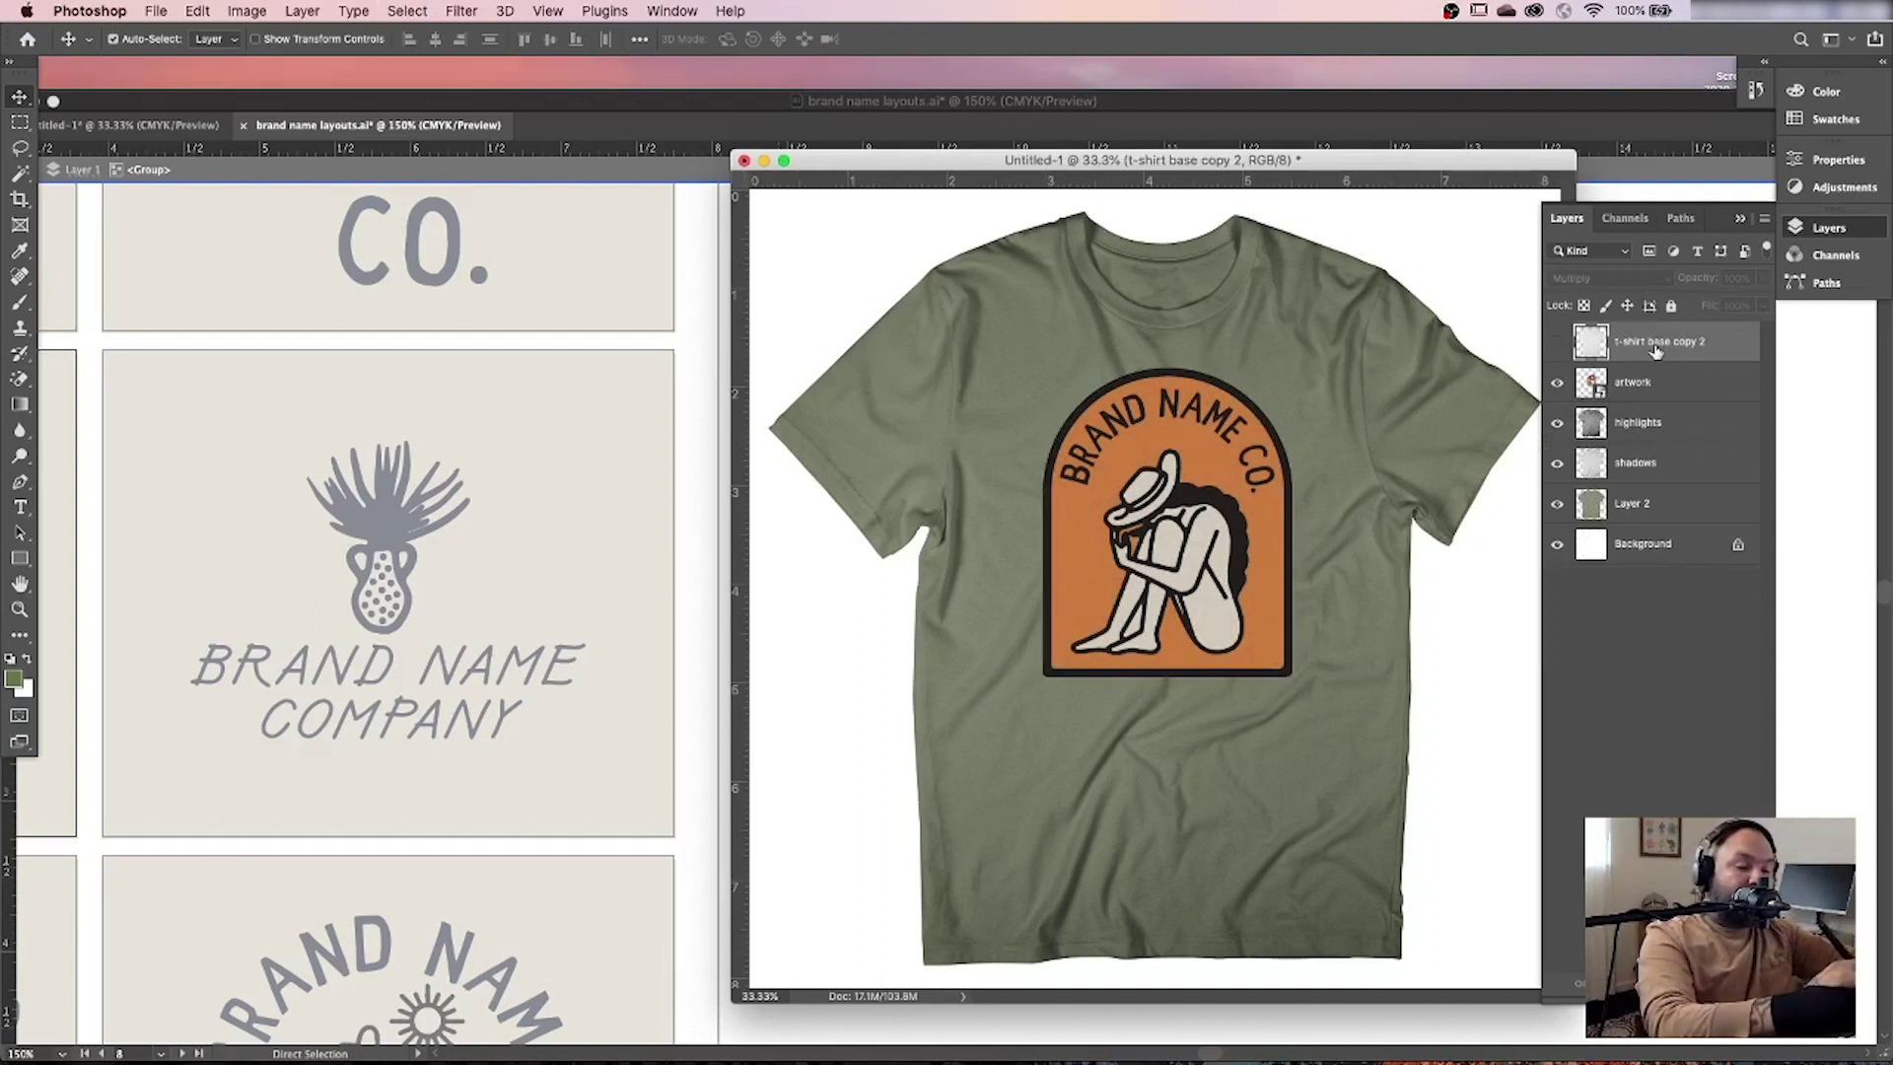
# Duplicate t-shirt base copy 2 as a visible copy 3 clipped to the artwork.
pyautogui.moveTo(1674, 335); pyautogui.dragTo(1669, 362)
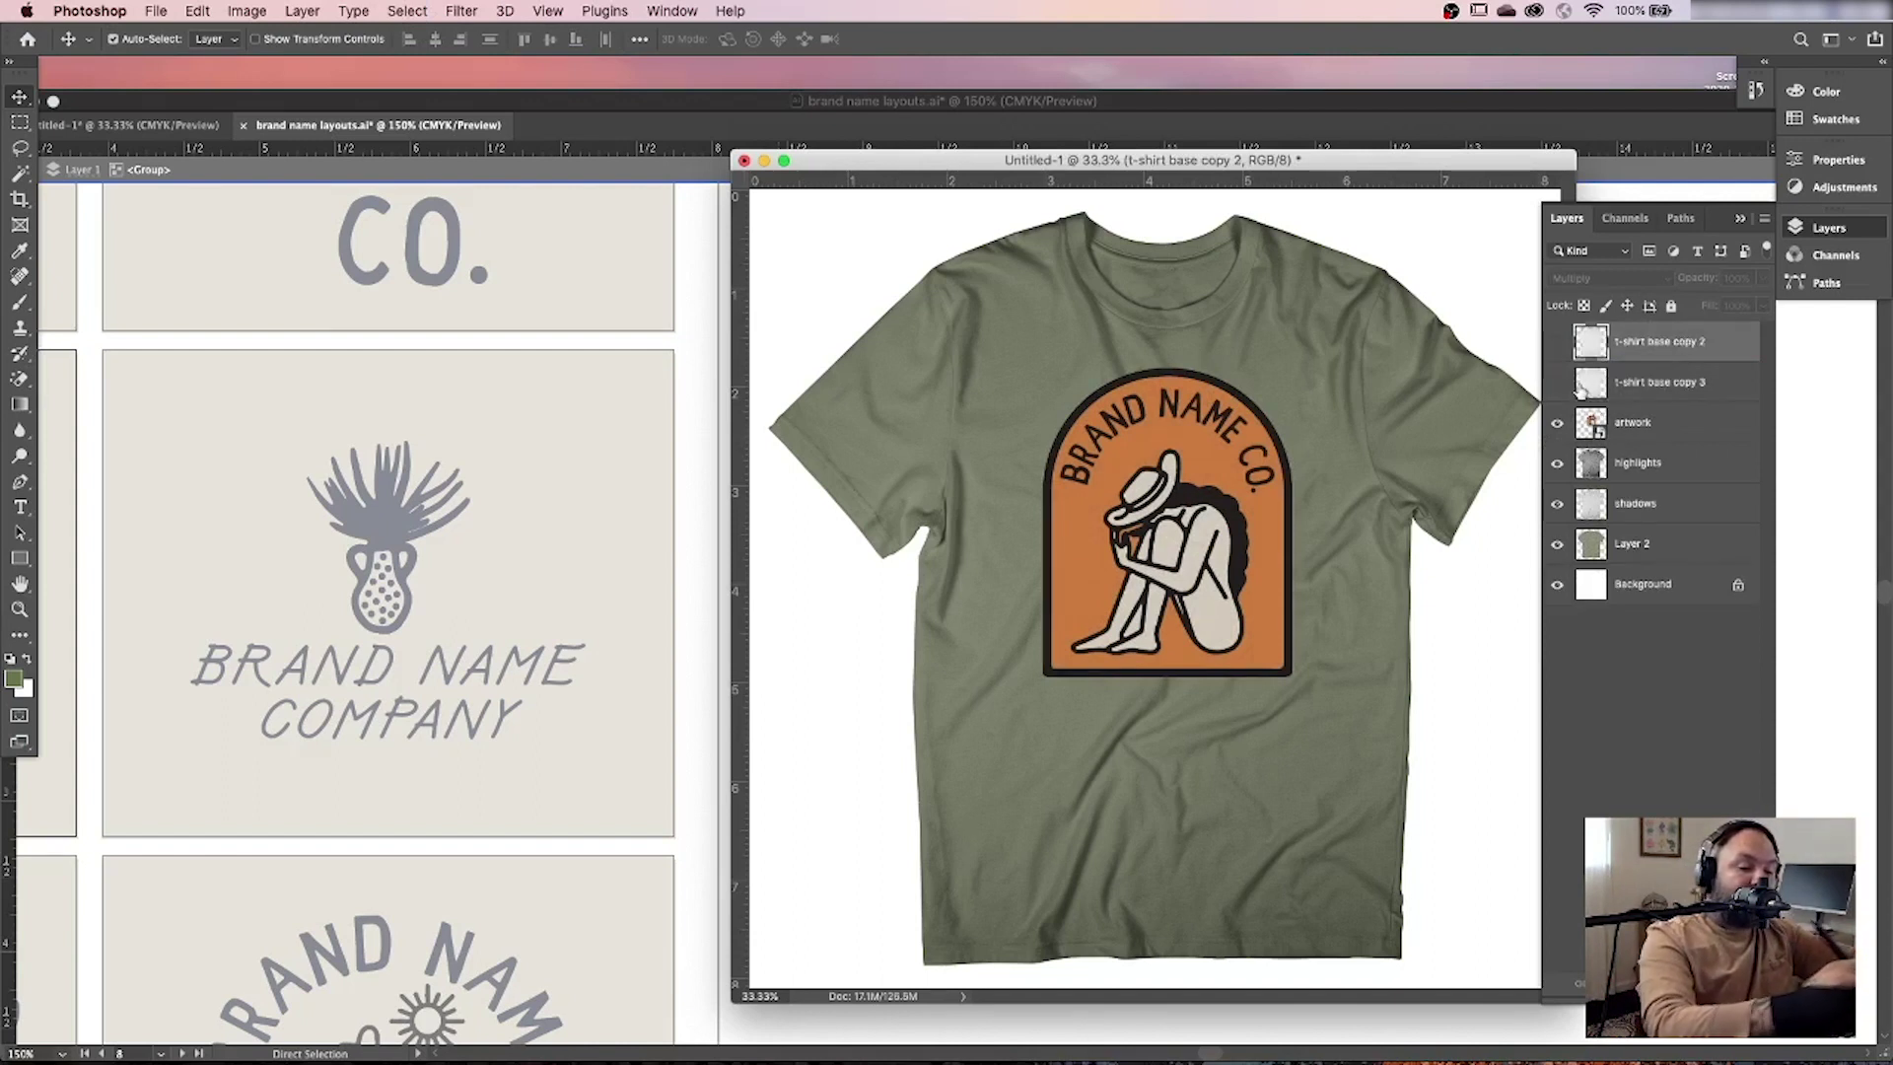
pyautogui.click(1560, 386)
pyautogui.click(1669, 383)
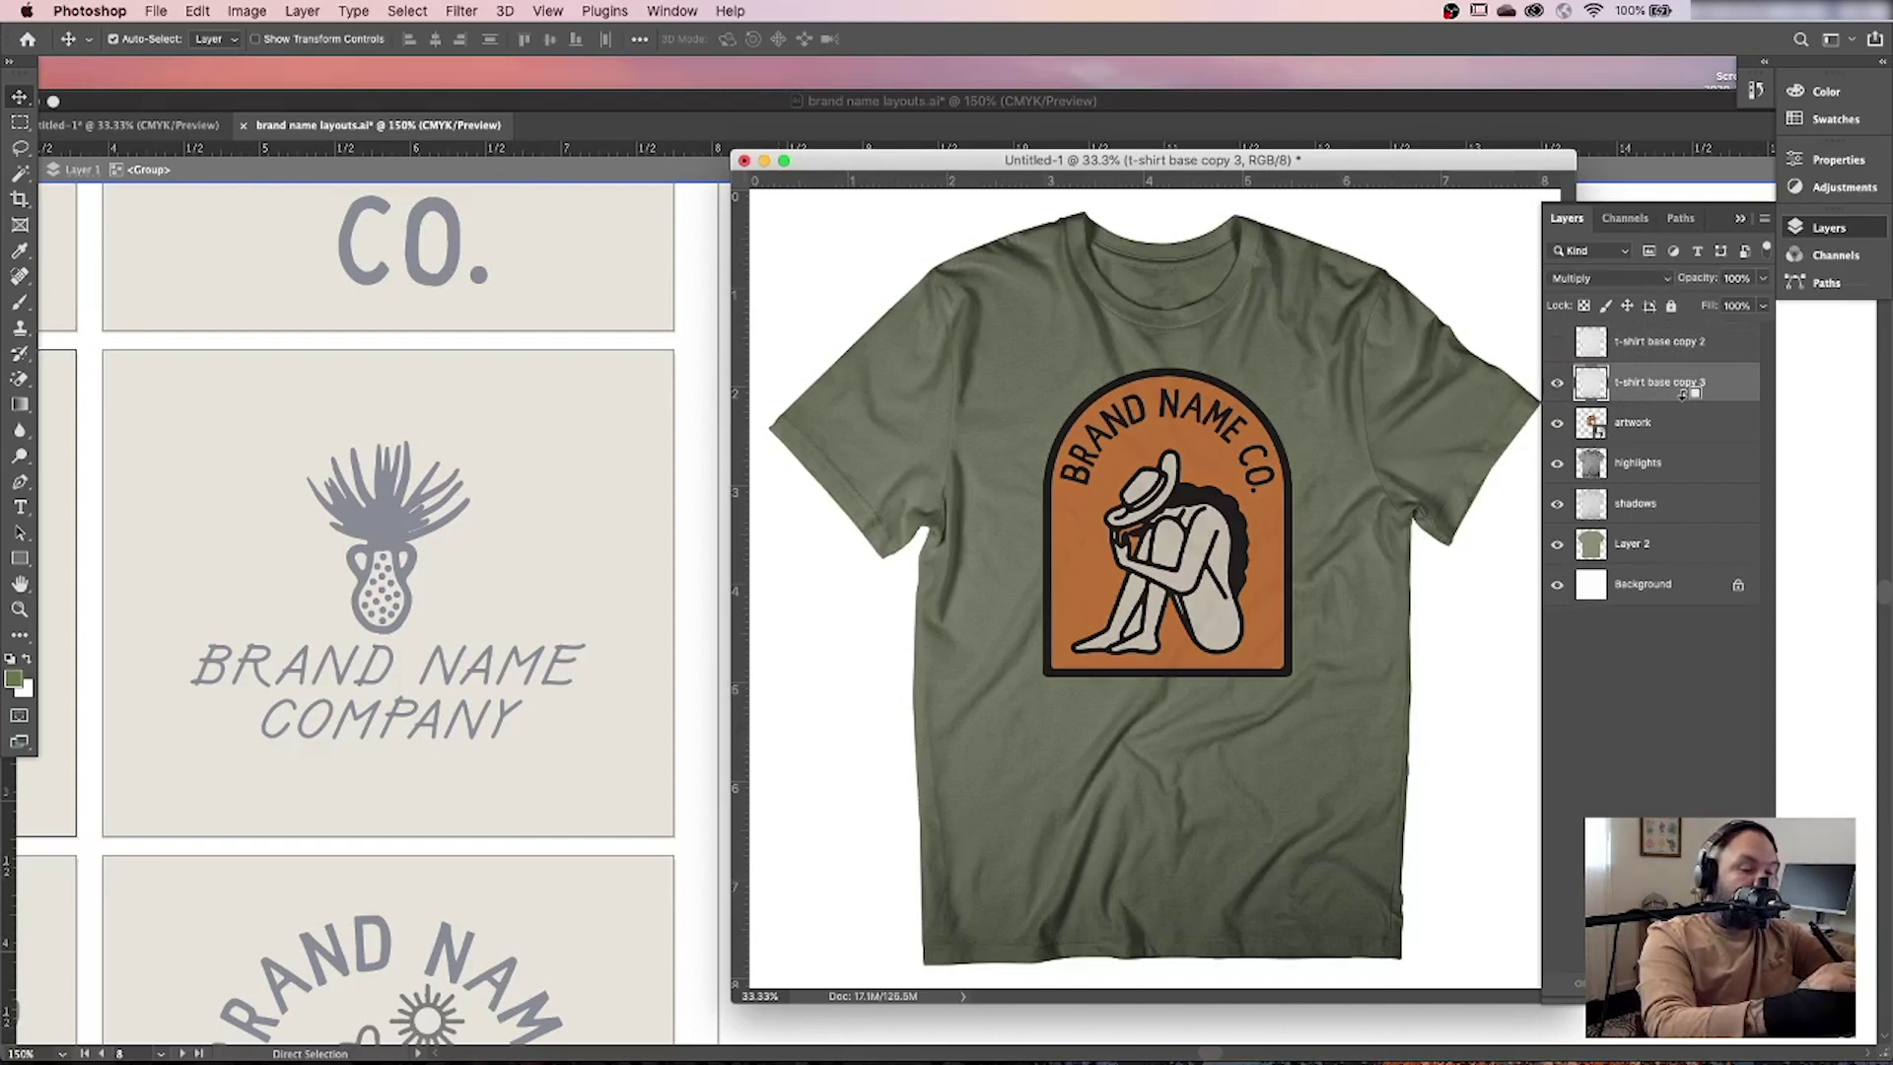
pyautogui.keyDown('alt'); pyautogui.click(1681, 395); pyautogui.keyUp('alt')
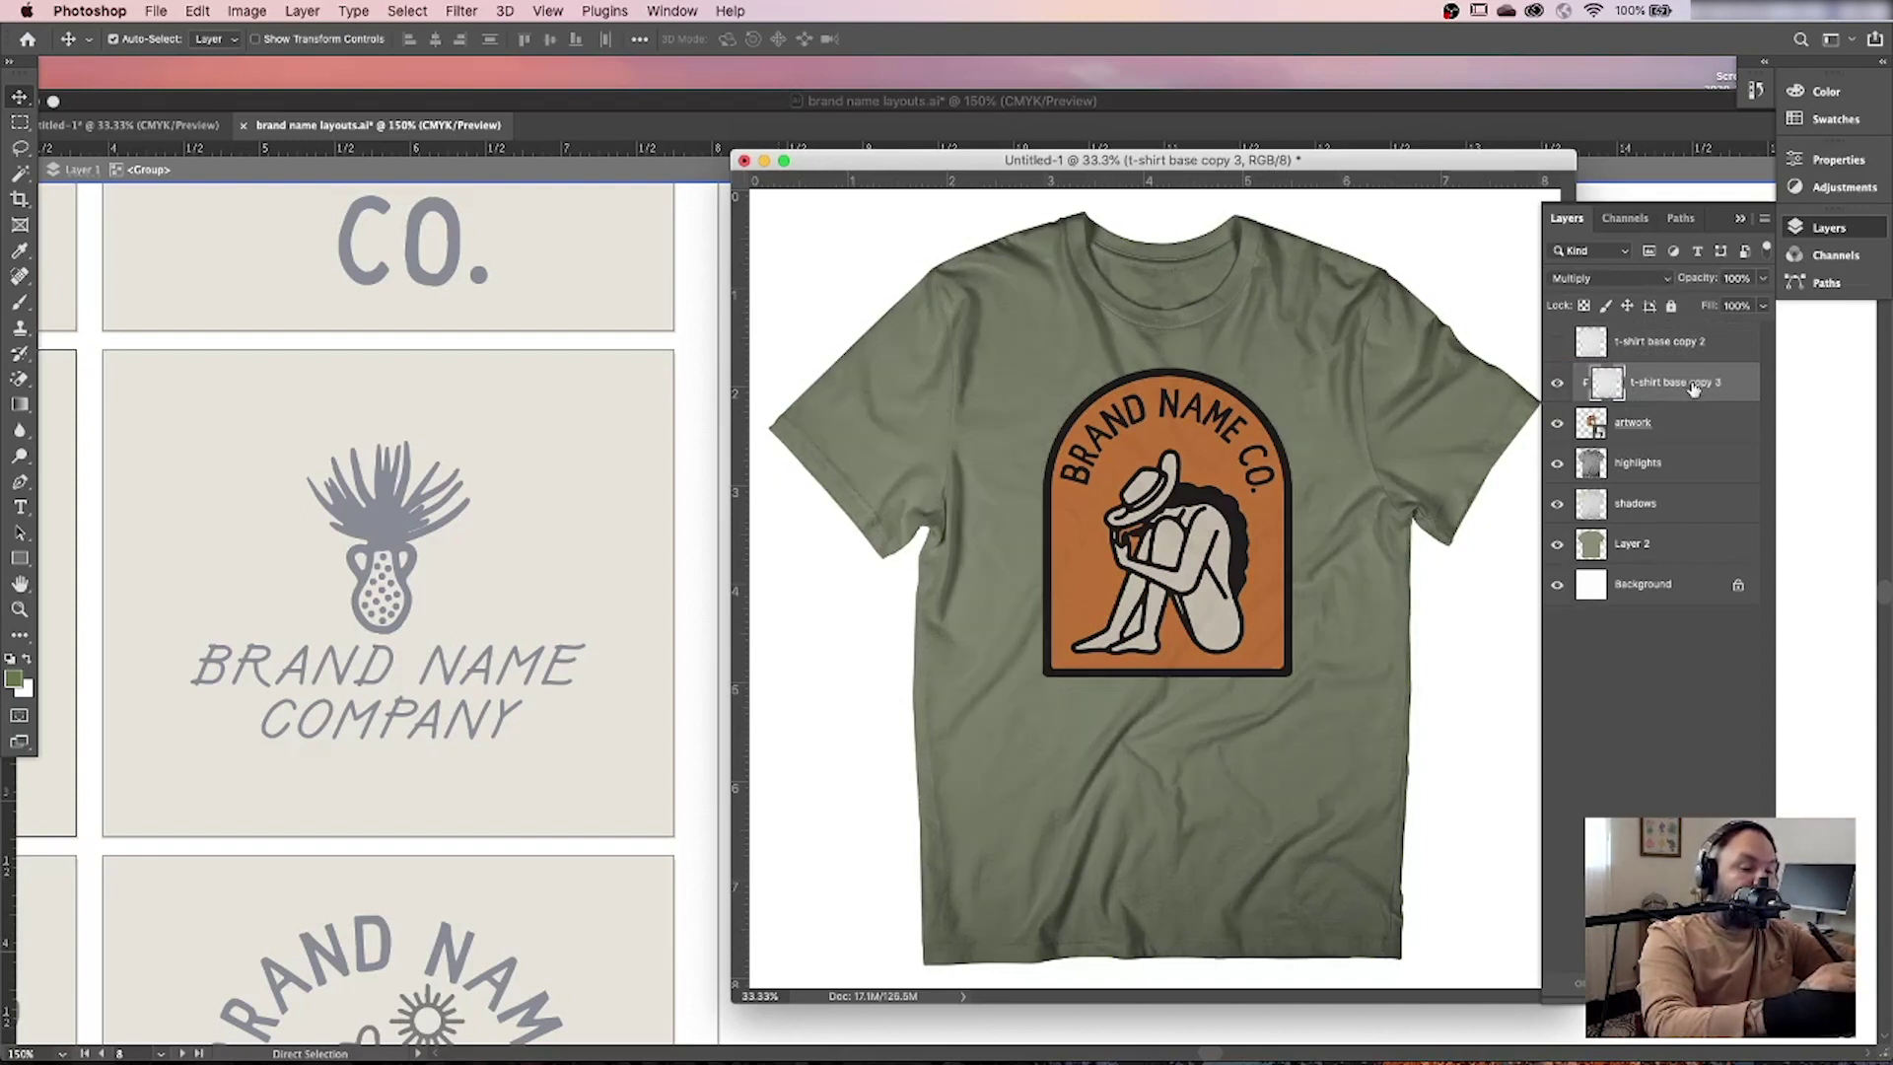
pyautogui.click(1676, 438)
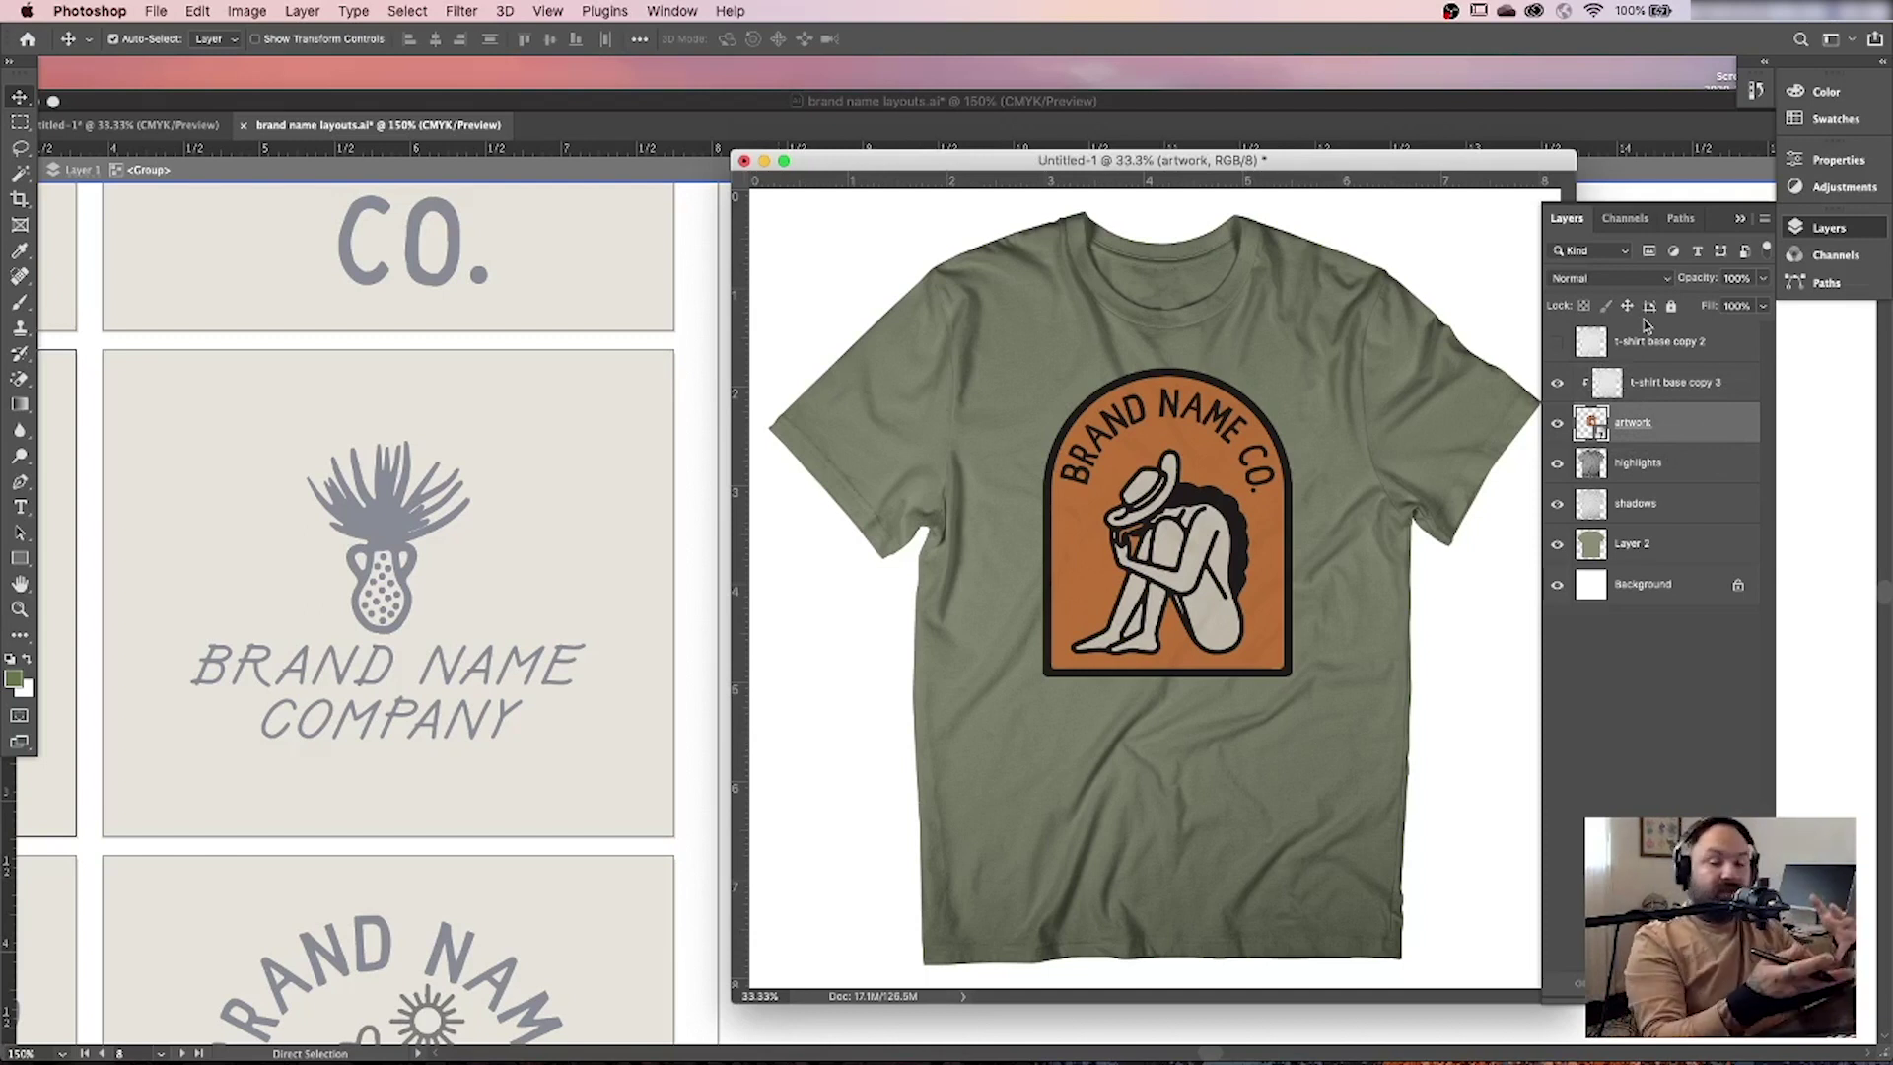
pyautogui.click(1642, 385)
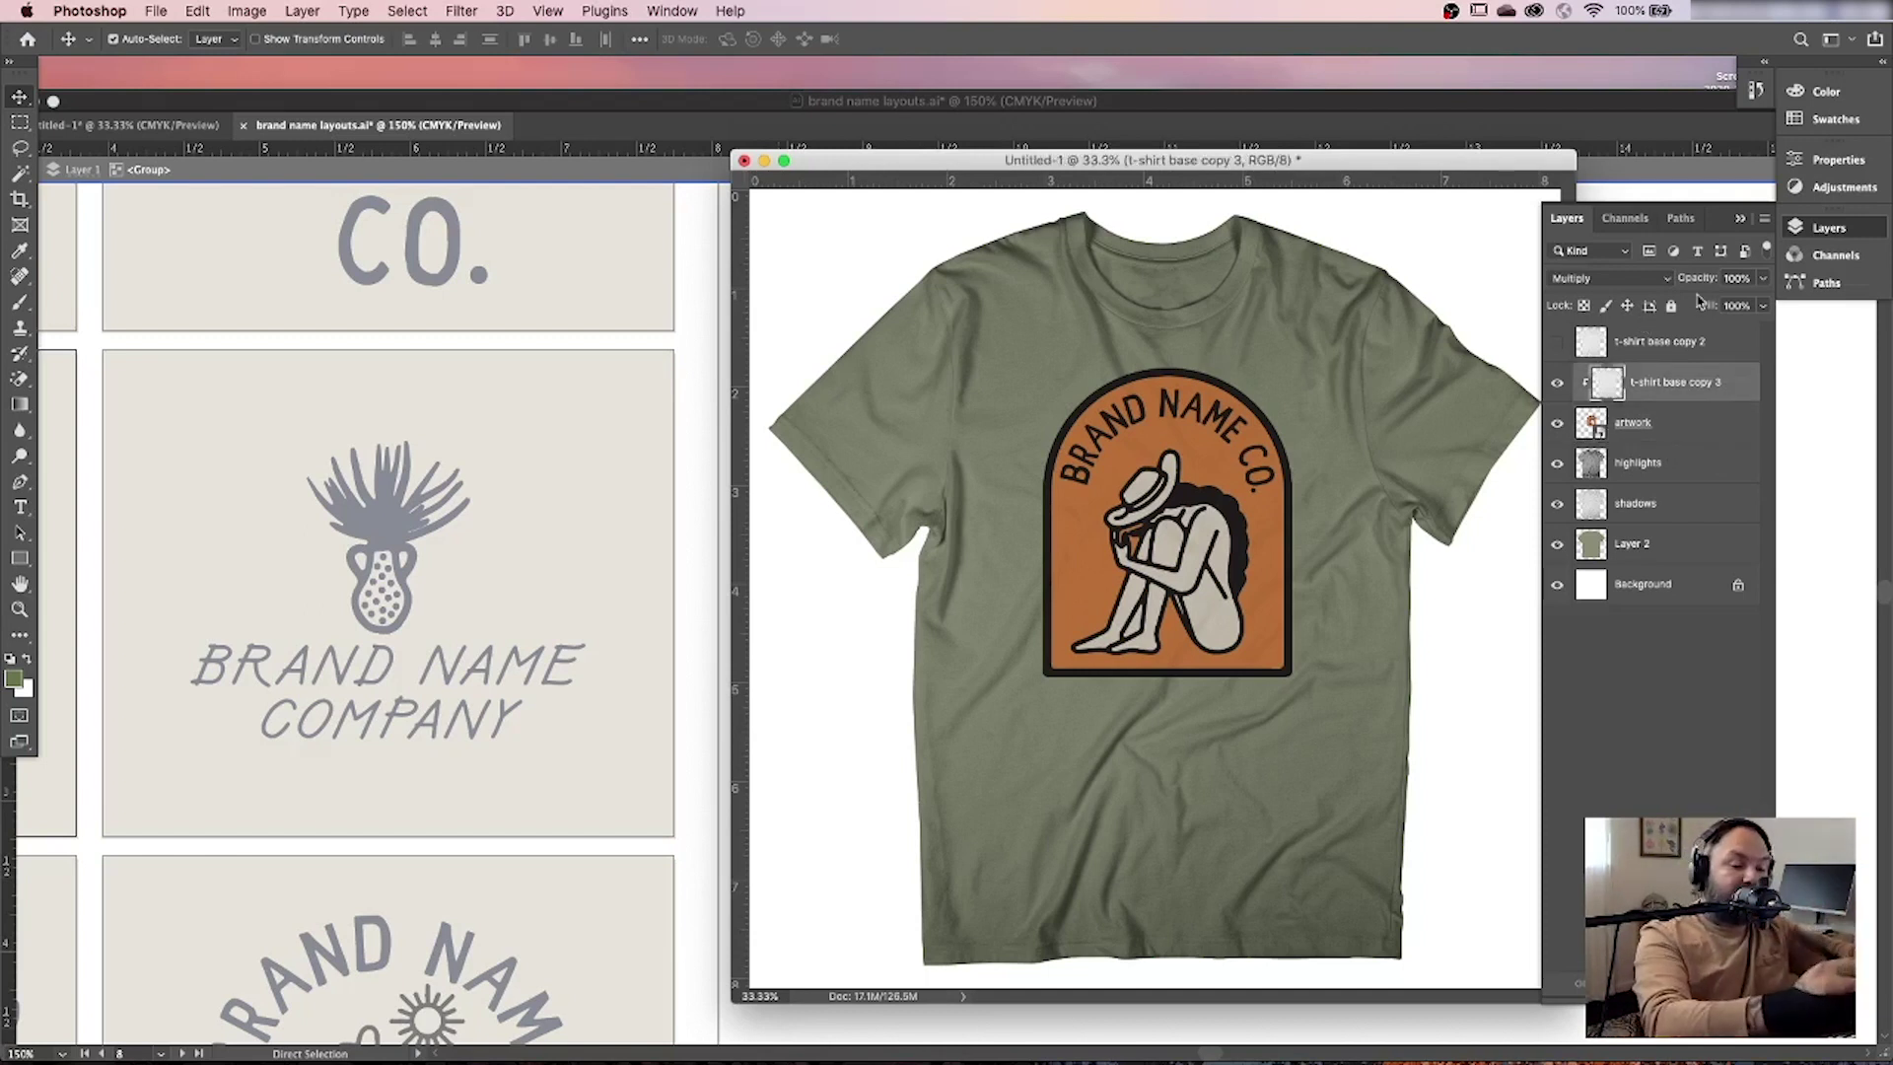
pyautogui.press('super+l')
# Raise the clipped texture's Levels black input to 161 and set its opacity to 76%.
pyautogui.moveTo(1307, 806); pyautogui.dragTo(1359, 810)
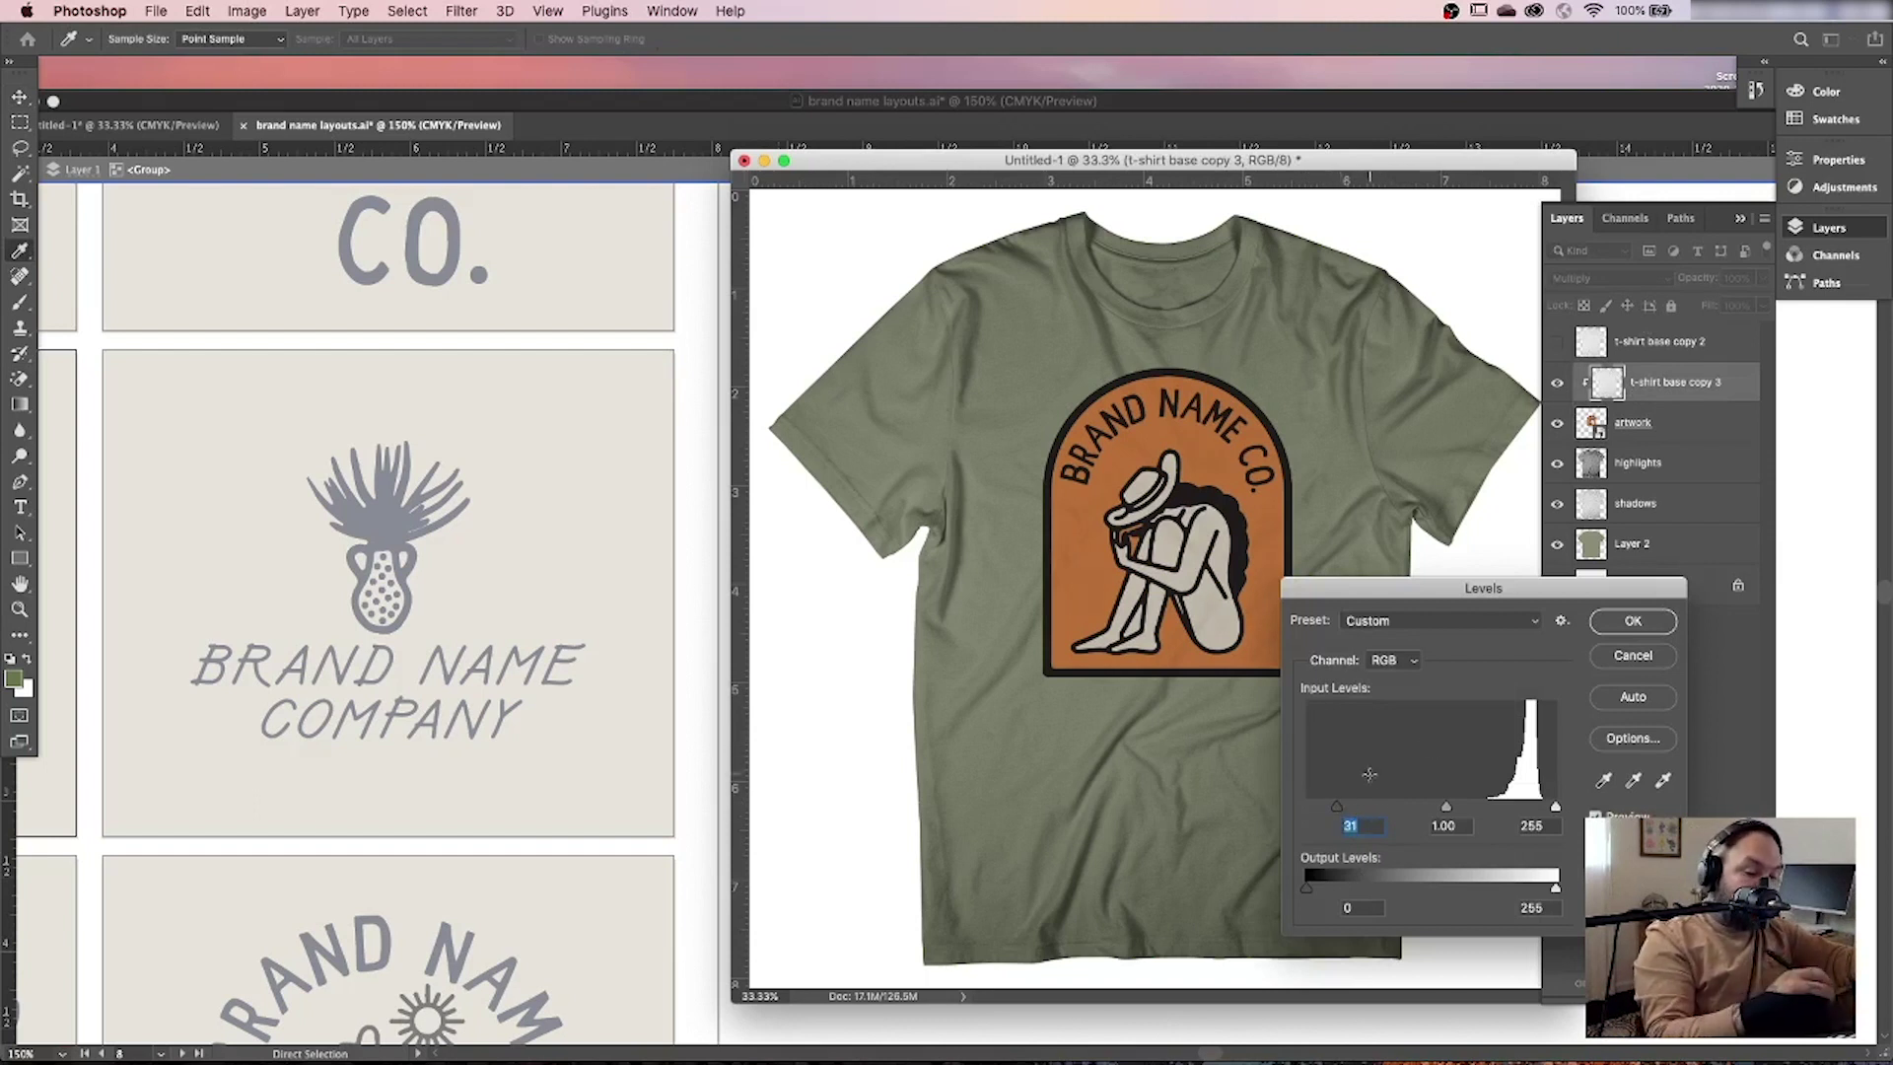
pyautogui.moveTo(1337, 805); pyautogui.dragTo(1466, 811)
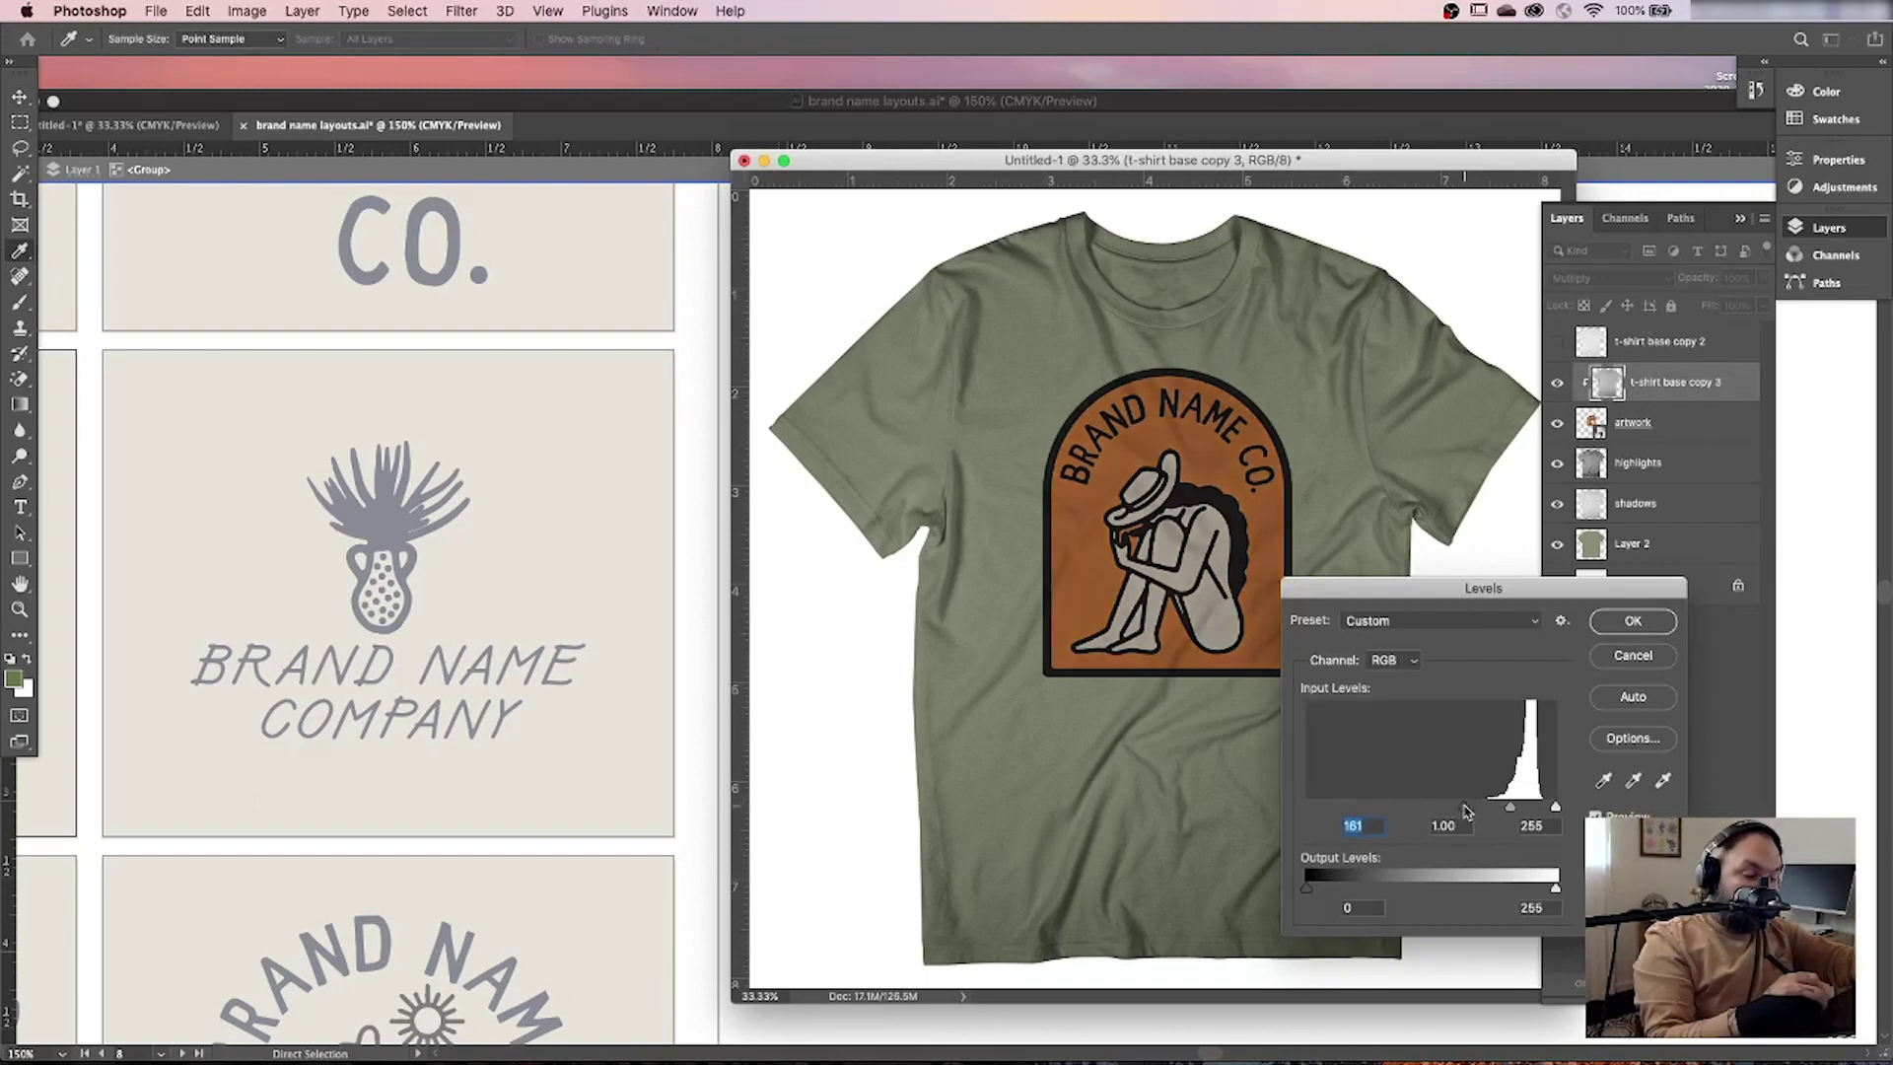
pyautogui.click(1632, 621)
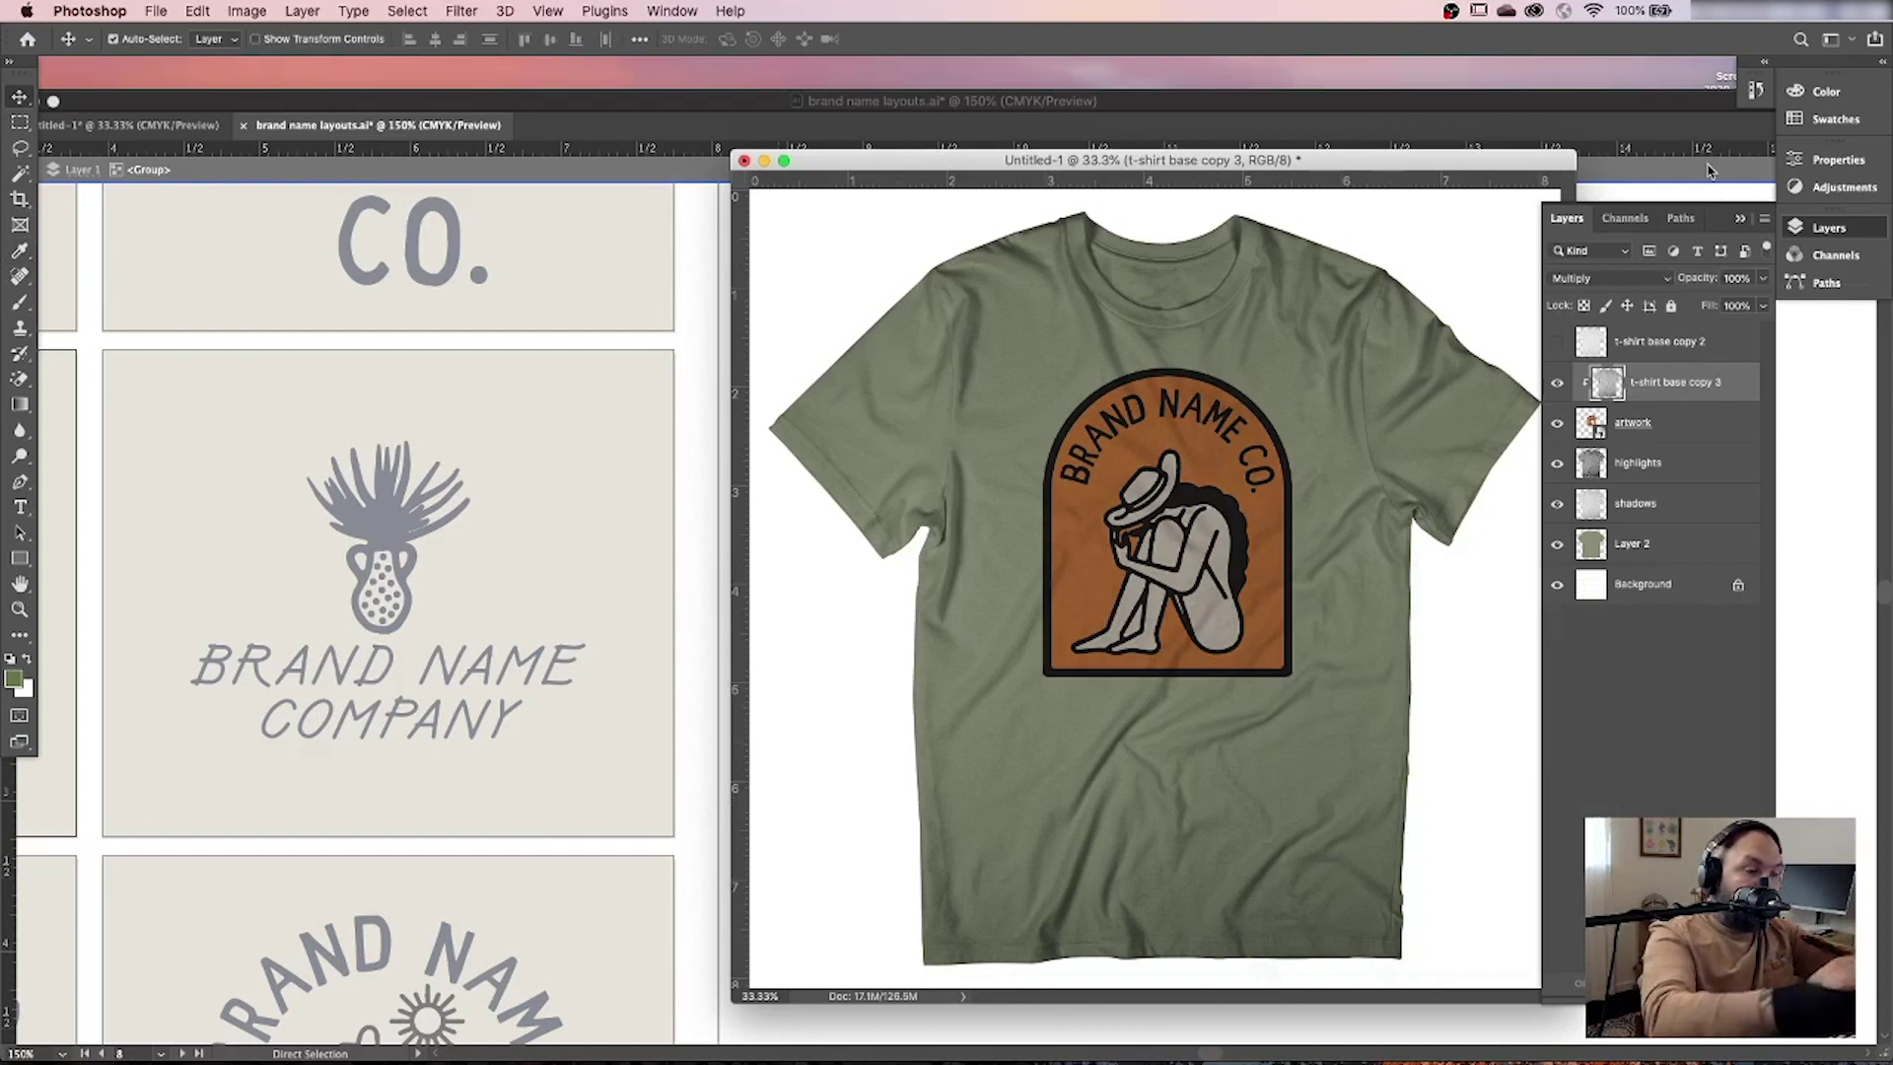
pyautogui.click(1762, 278)
pyautogui.moveTo(1762, 304); pyautogui.dragTo(1738, 308)
# Rename the clipped texture layer 'artwork texture'.
pyautogui.doubleClick(1686, 382)
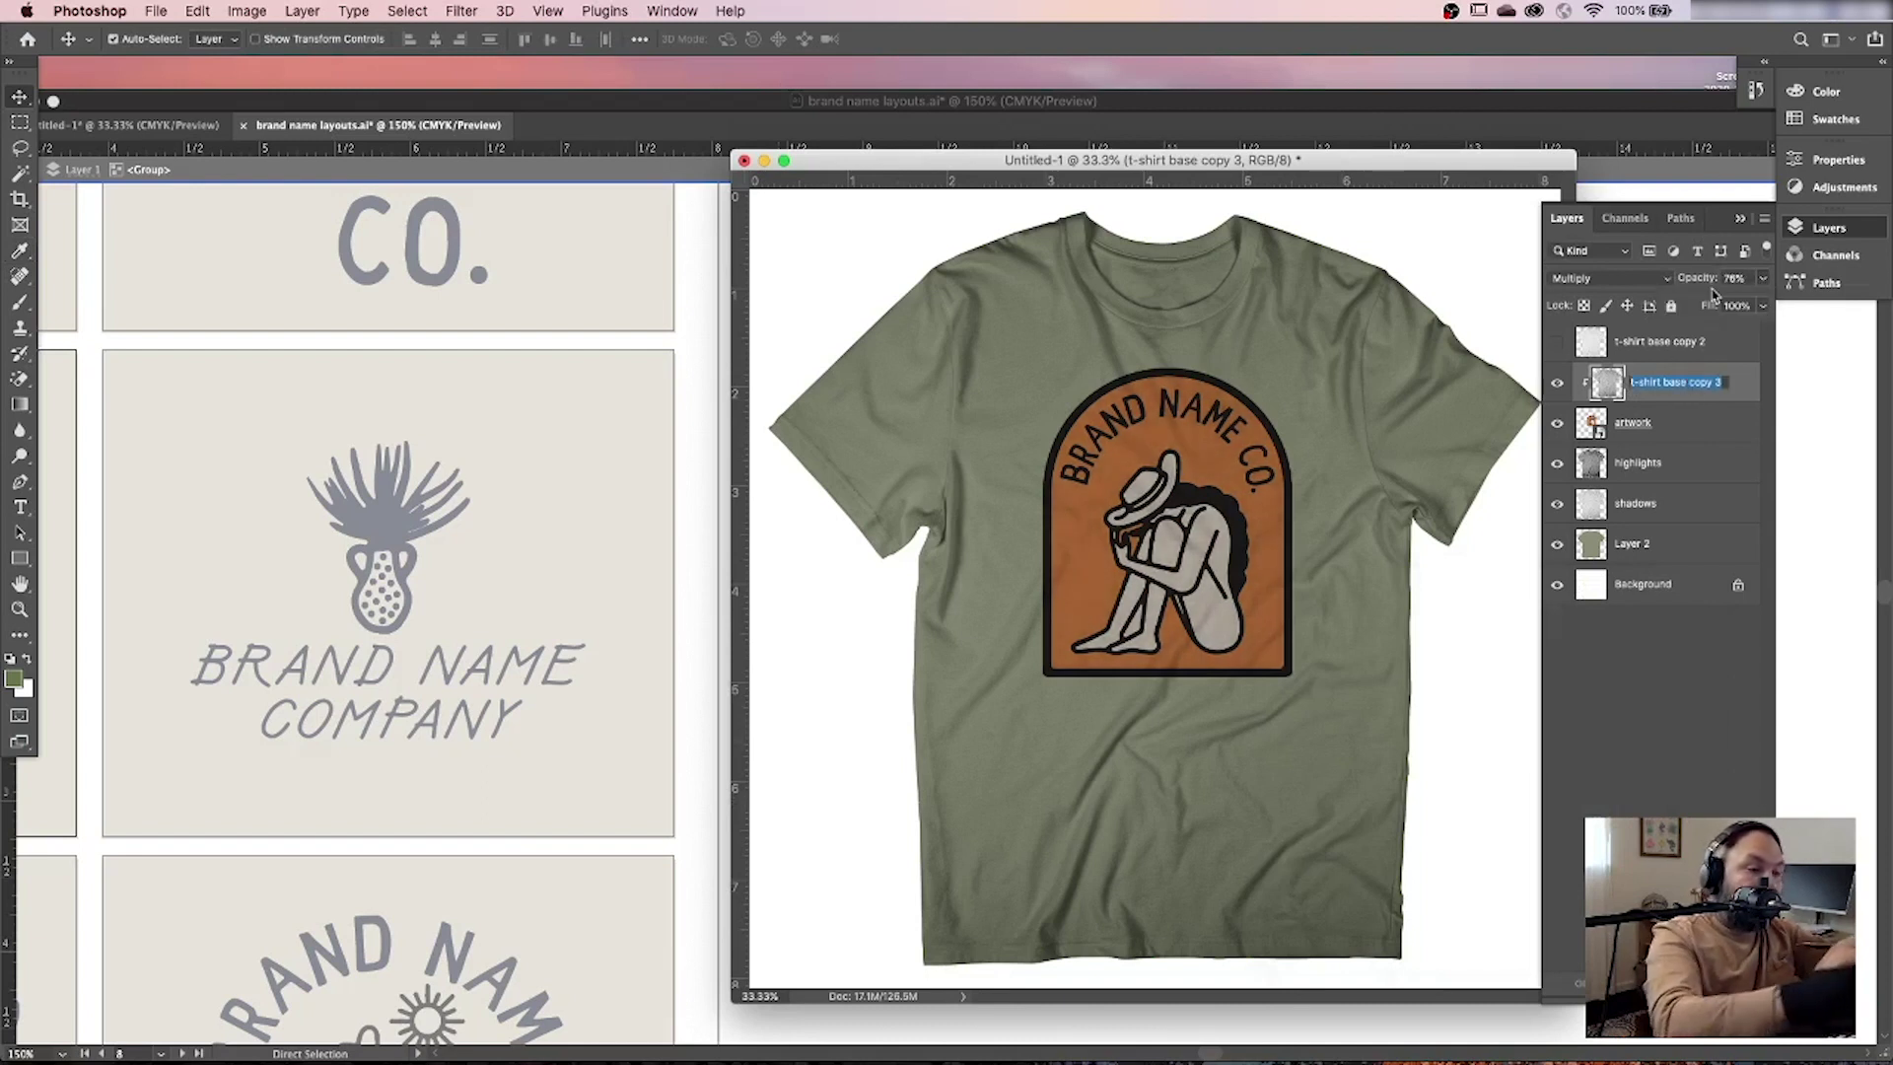
pyautogui.write('artwork text')
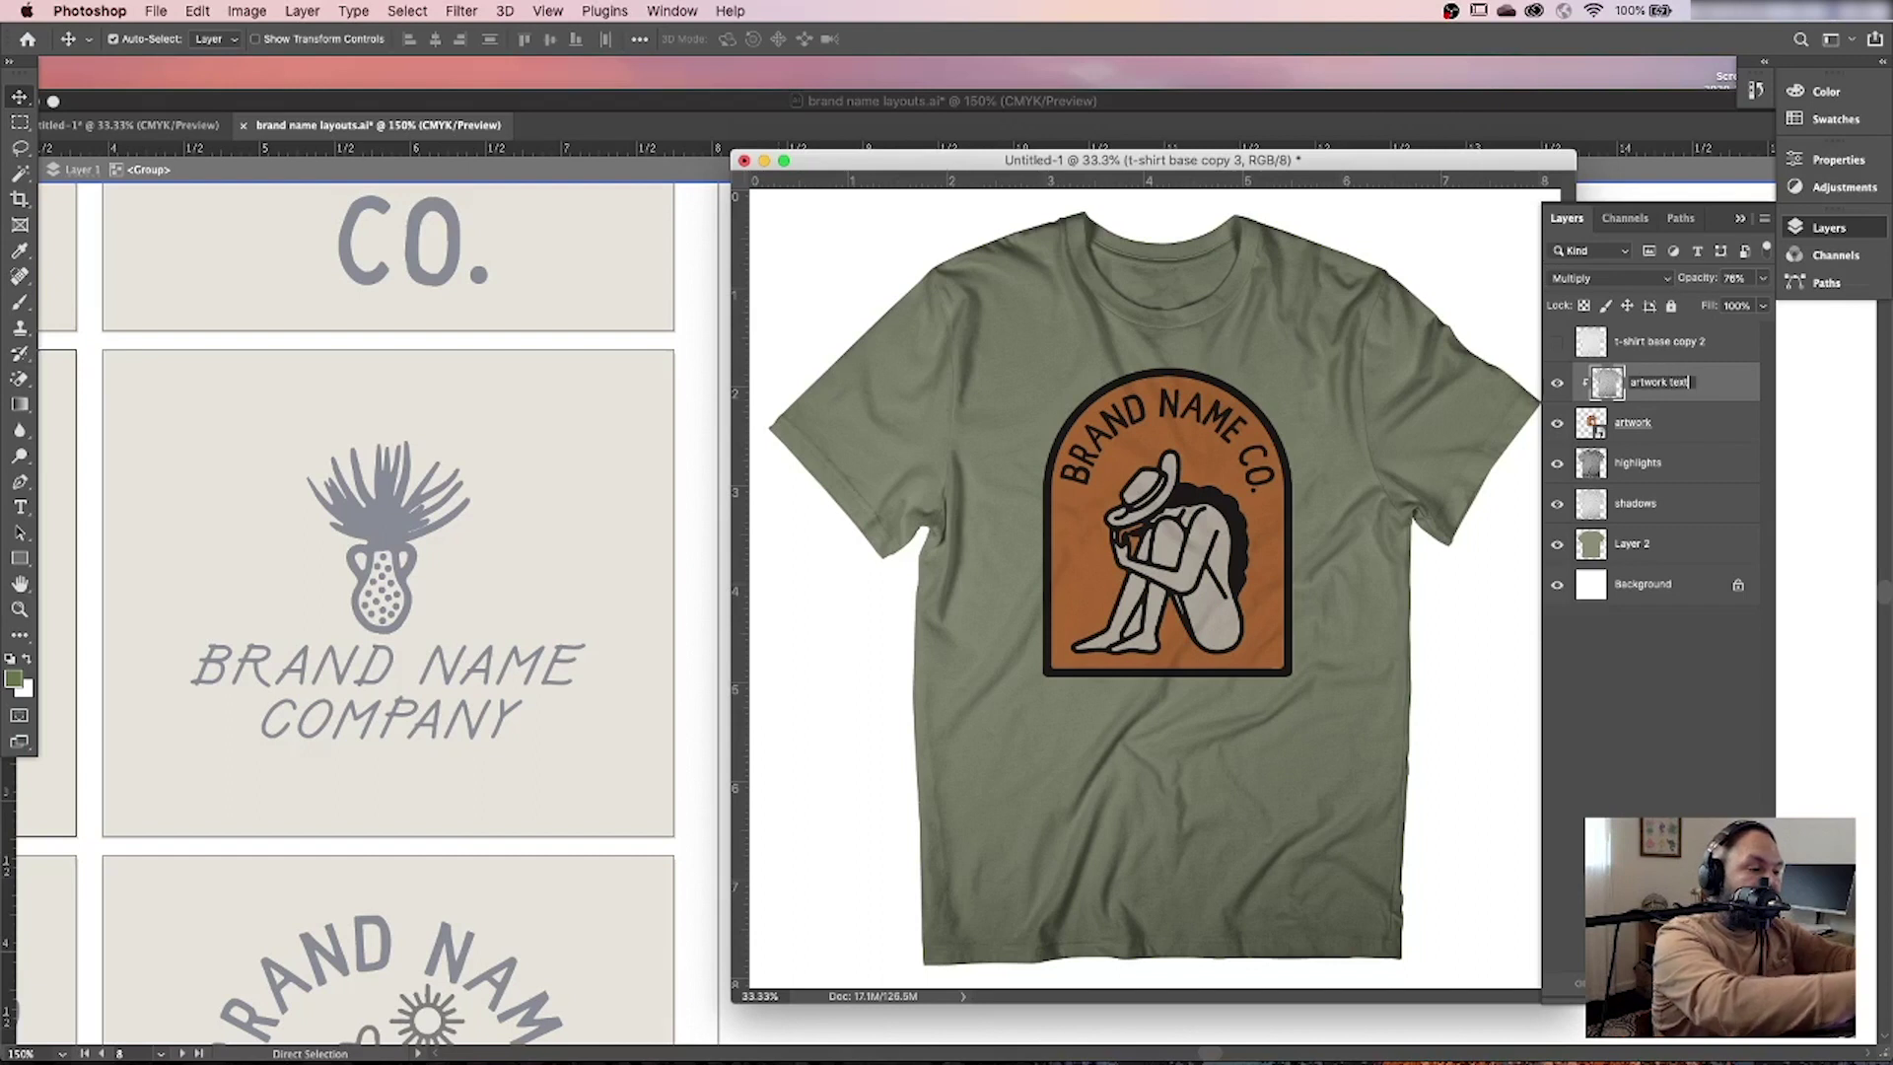
pyautogui.write('ure')
pyautogui.press('Return')
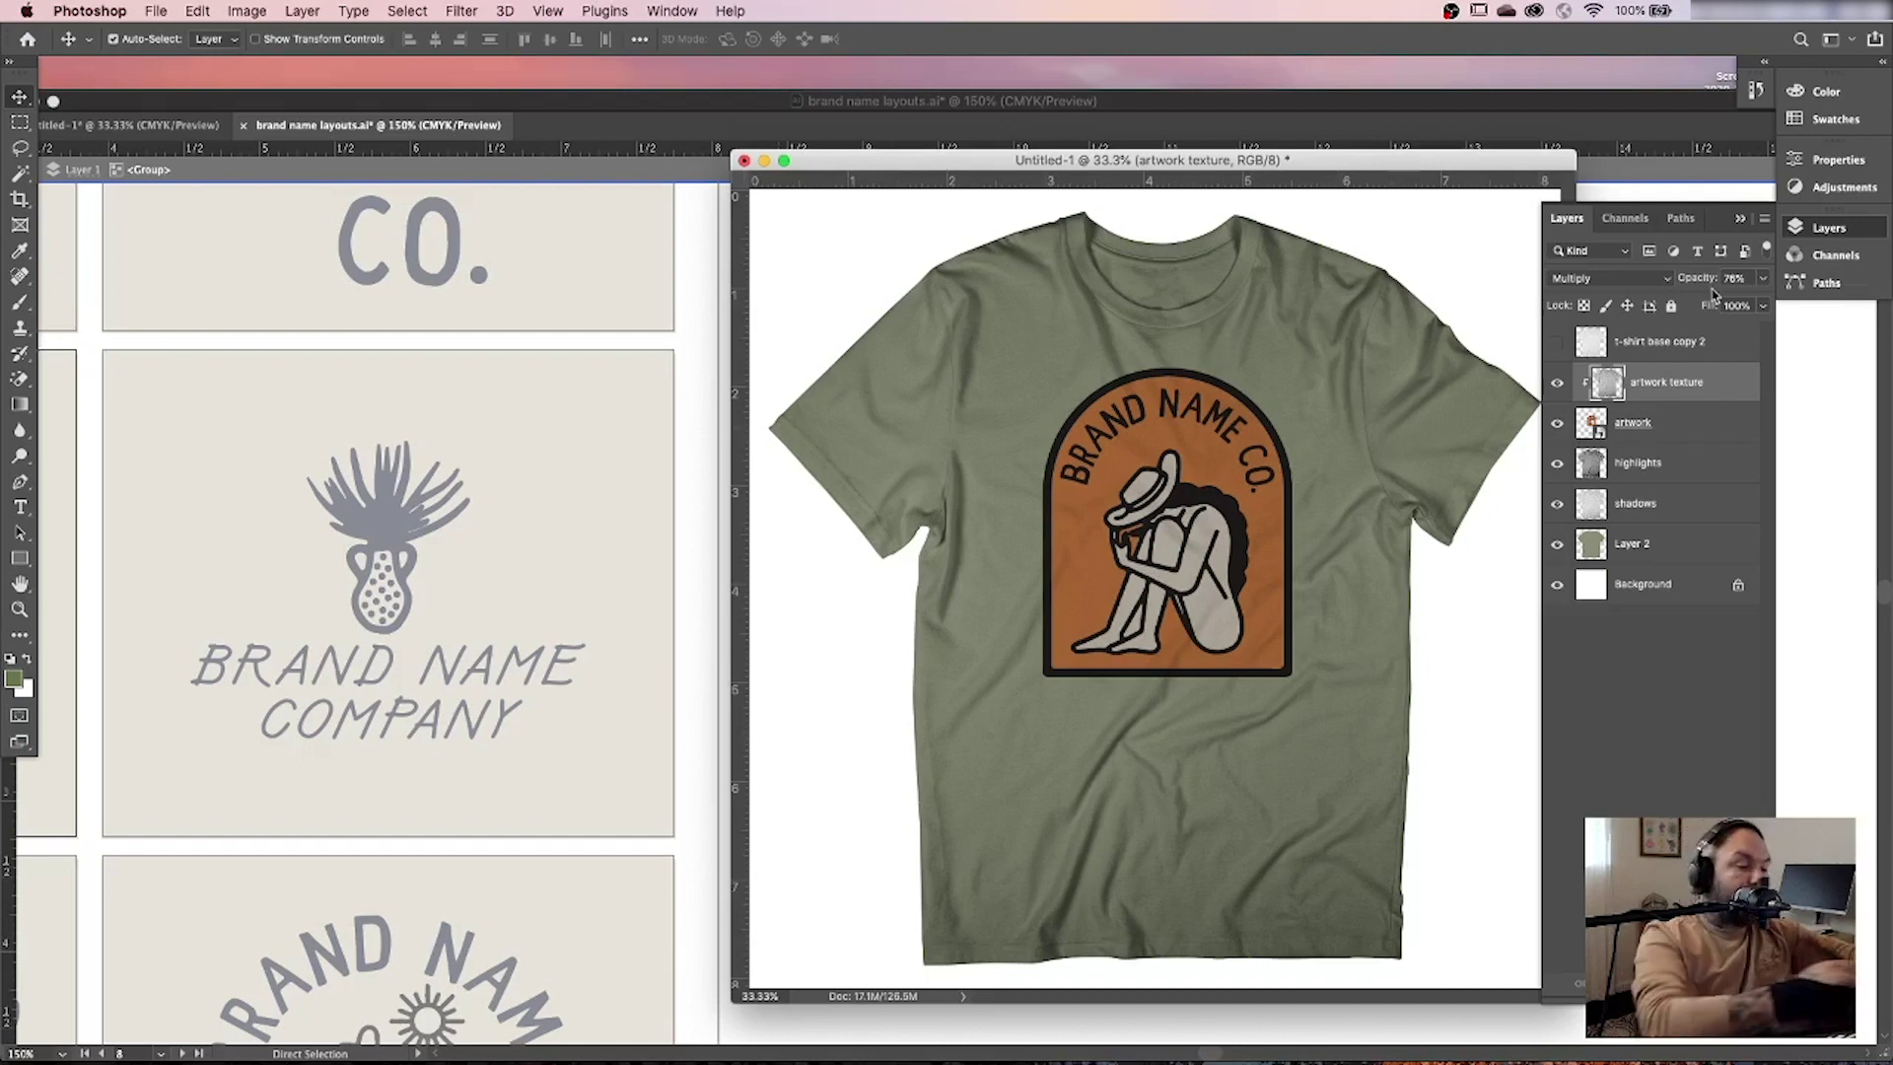
# Zoom and pan around the textured BRAND NAME lettering, then select the artwork layer.
pyautogui.press('f')
pyautogui.press('z')
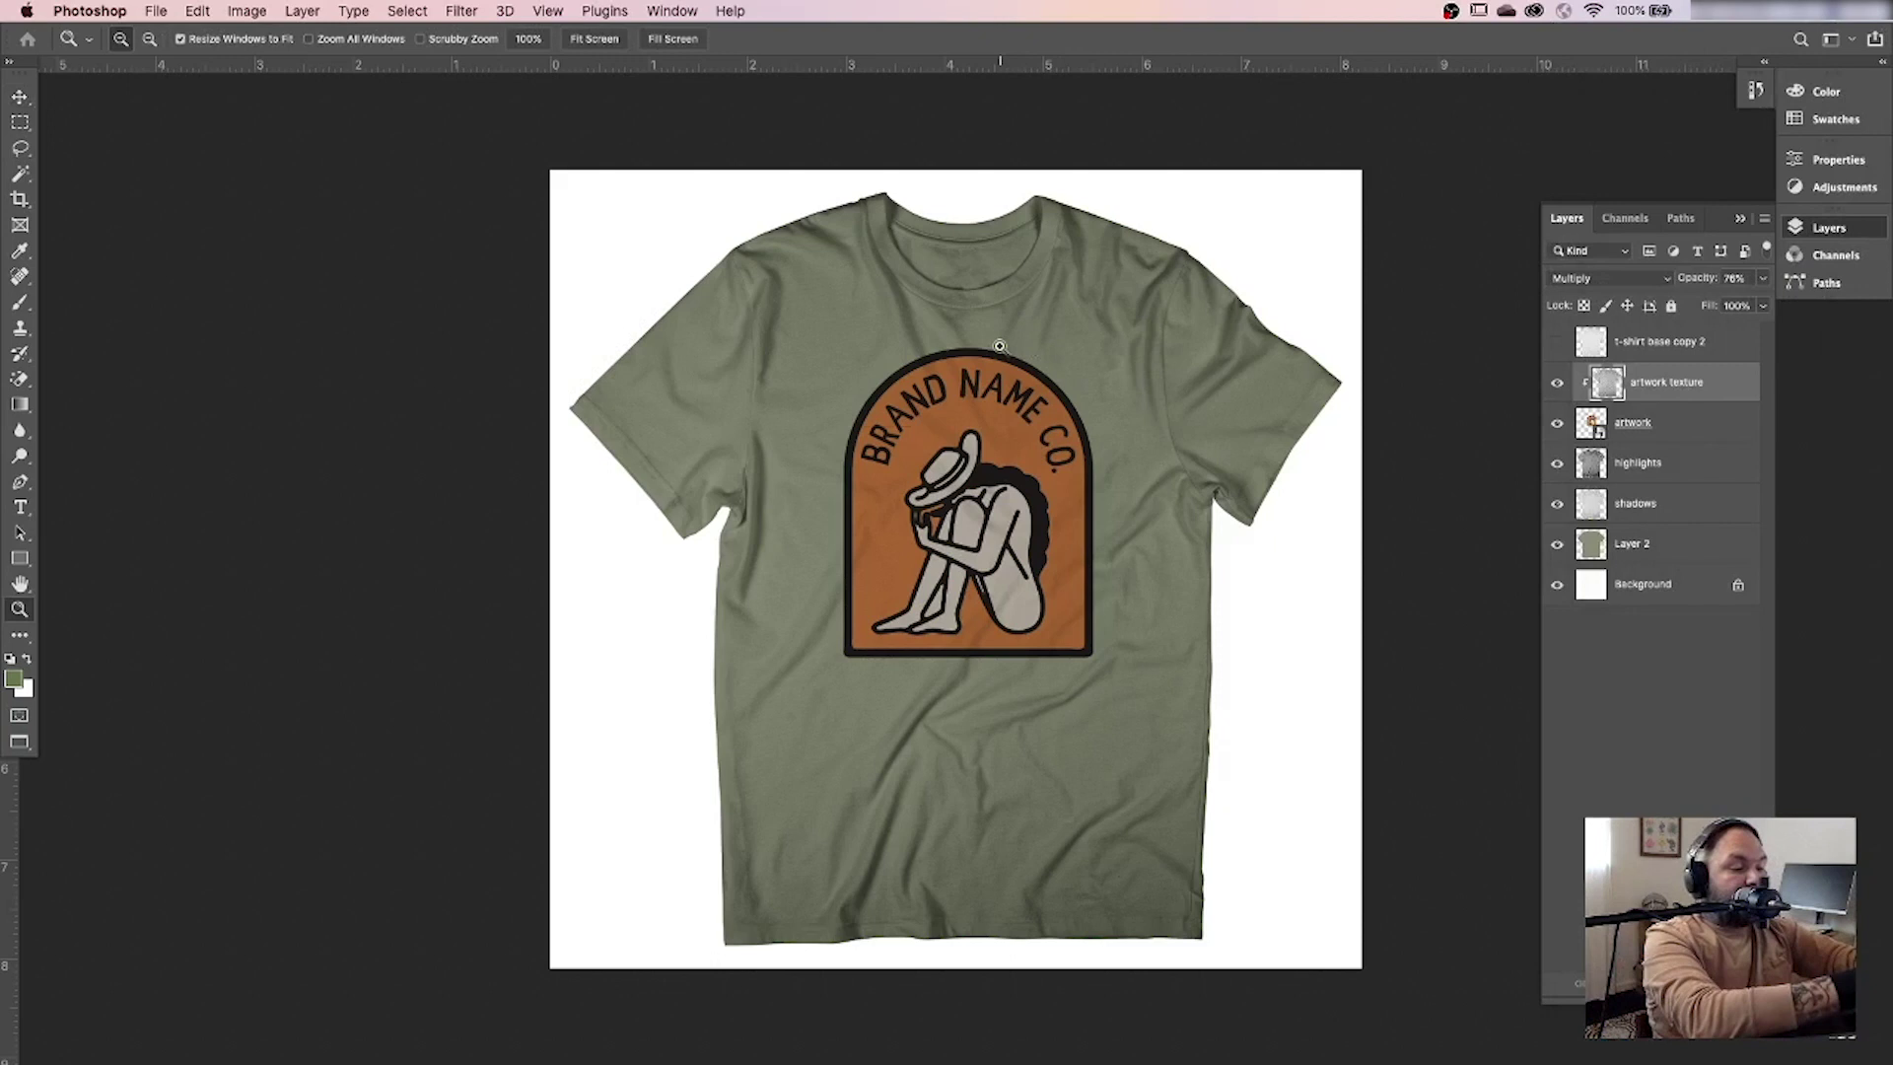
pyautogui.moveTo(1001, 347); pyautogui.dragTo(1141, 309)
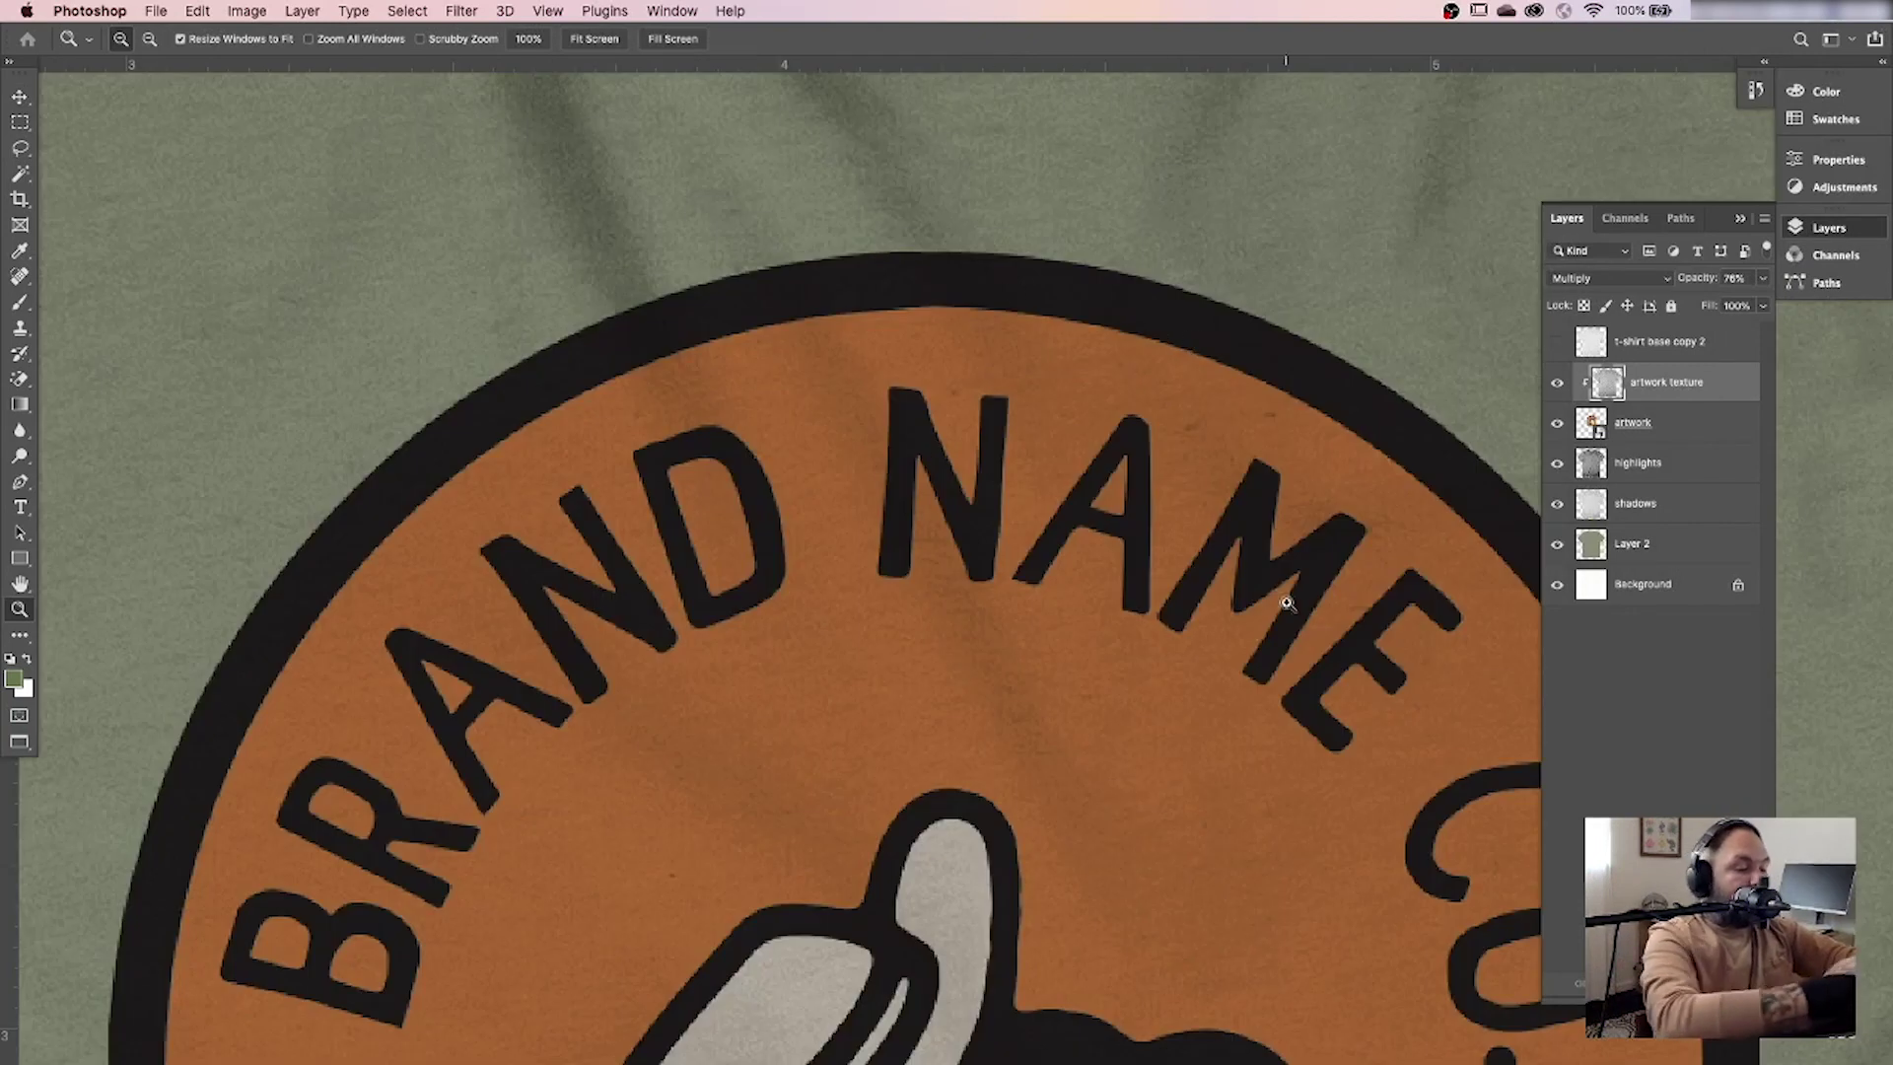
pyautogui.moveTo(1163, 385); pyautogui.dragTo(1330, 396)
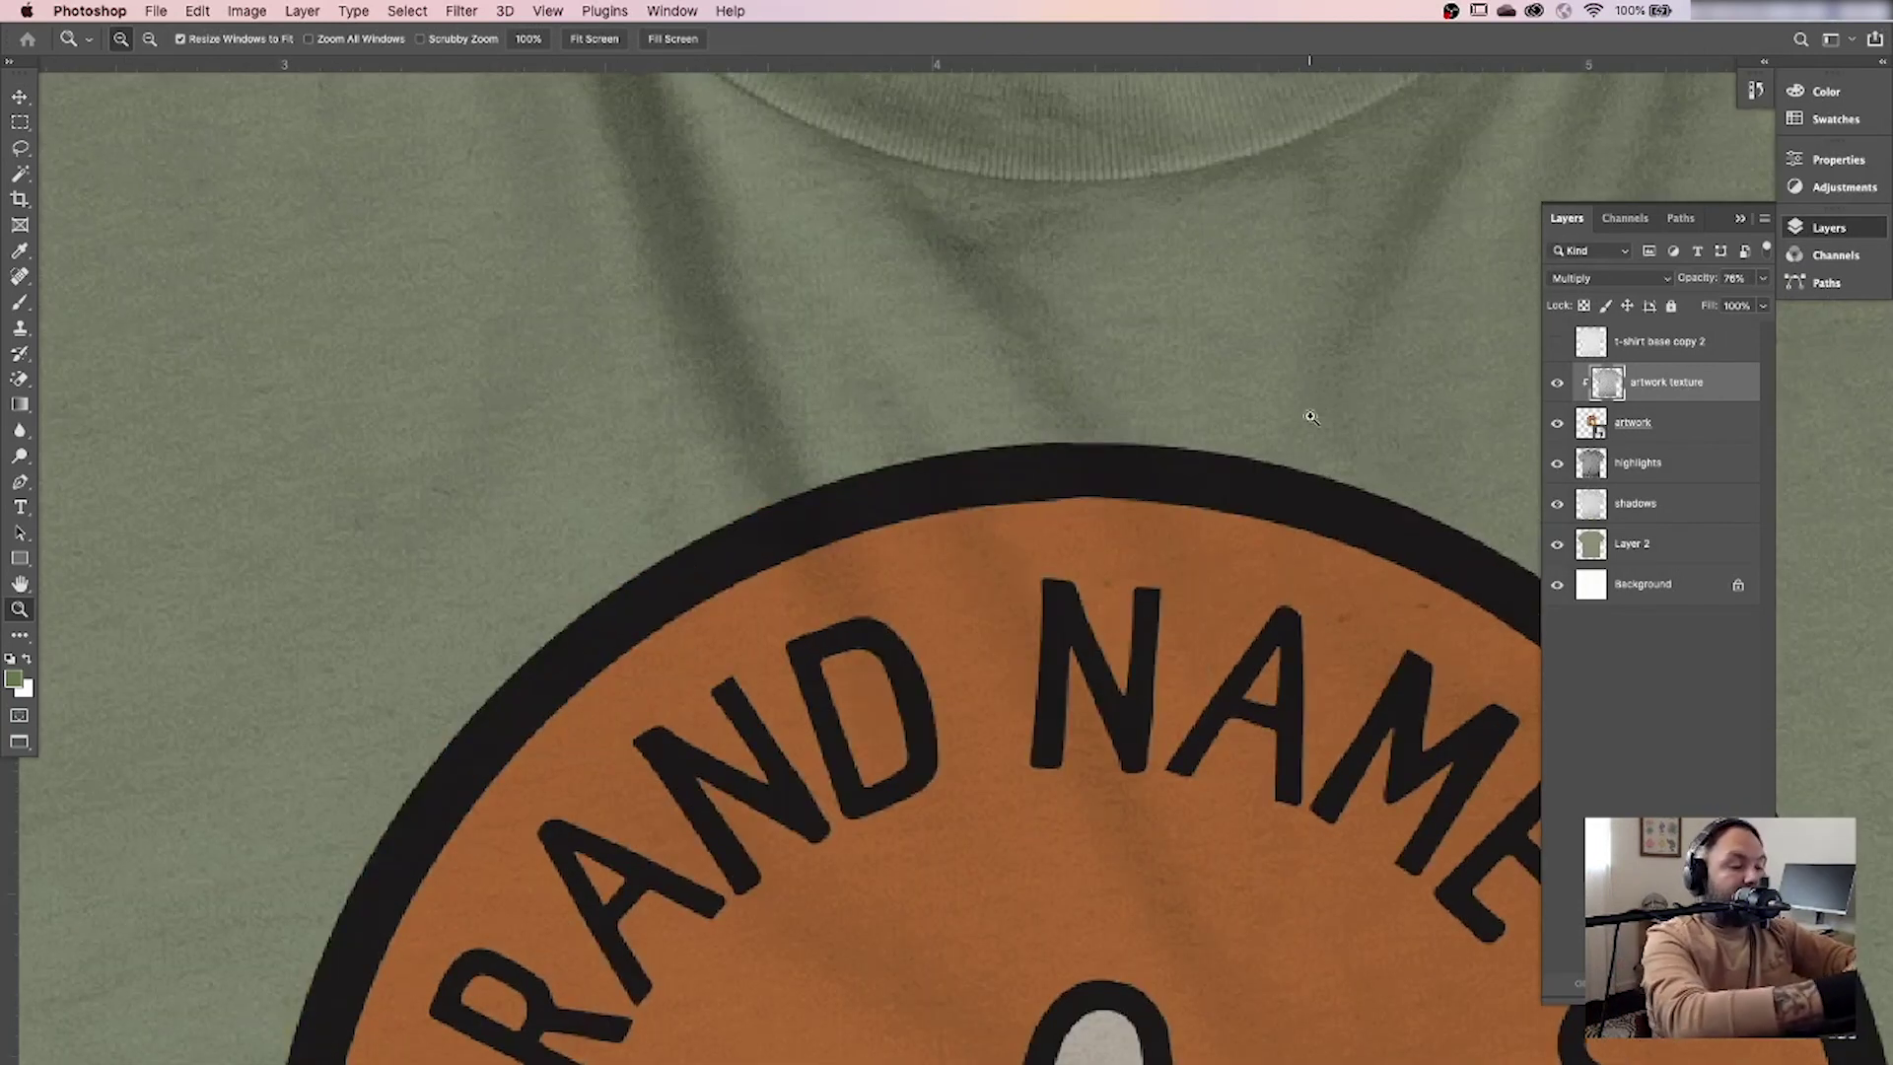
pyautogui.keyDown('alt'); pyautogui.click(1307, 122); pyautogui.keyUp('alt')
pyautogui.moveTo(1107, 541); pyautogui.dragTo(1132, 439)
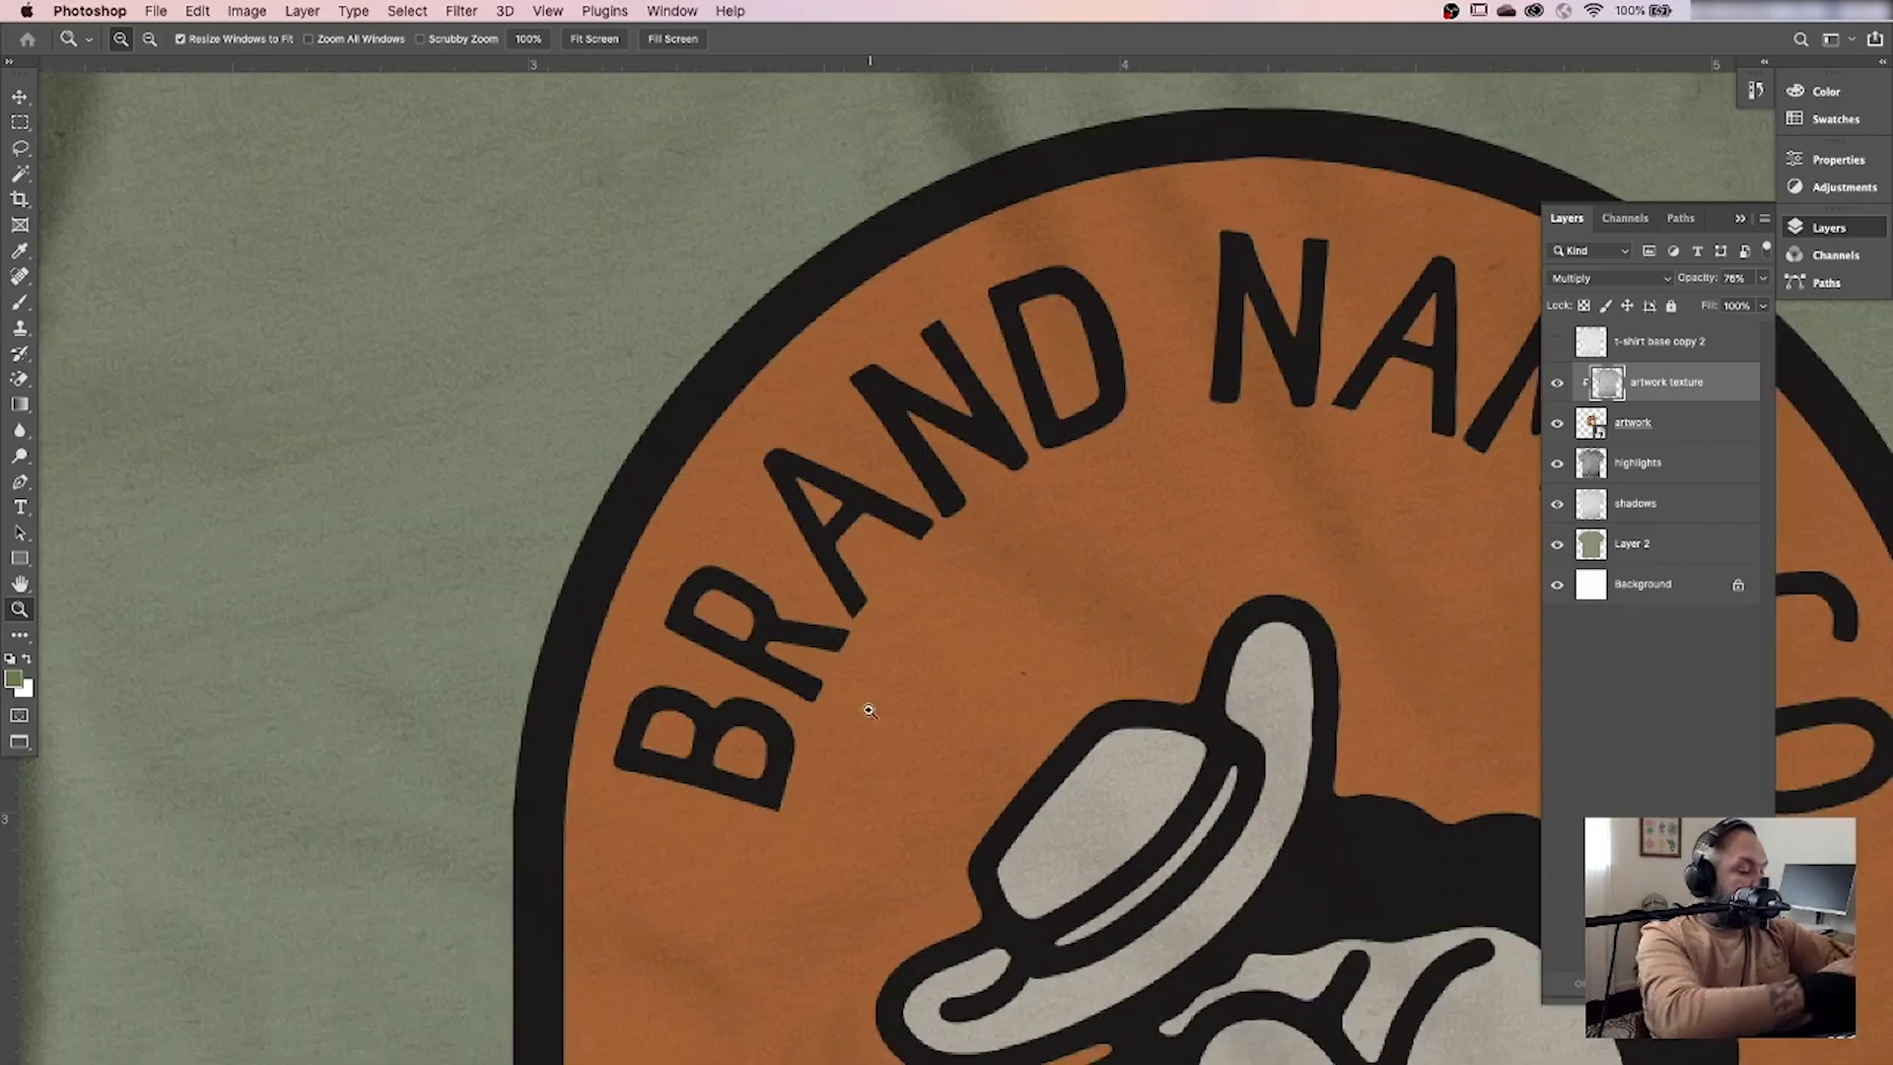
pyautogui.keyDown('alt'); pyautogui.click(1191, 976); pyautogui.keyUp('alt')
pyautogui.keyDown('alt'); pyautogui.click(1191, 976); pyautogui.keyUp('alt')
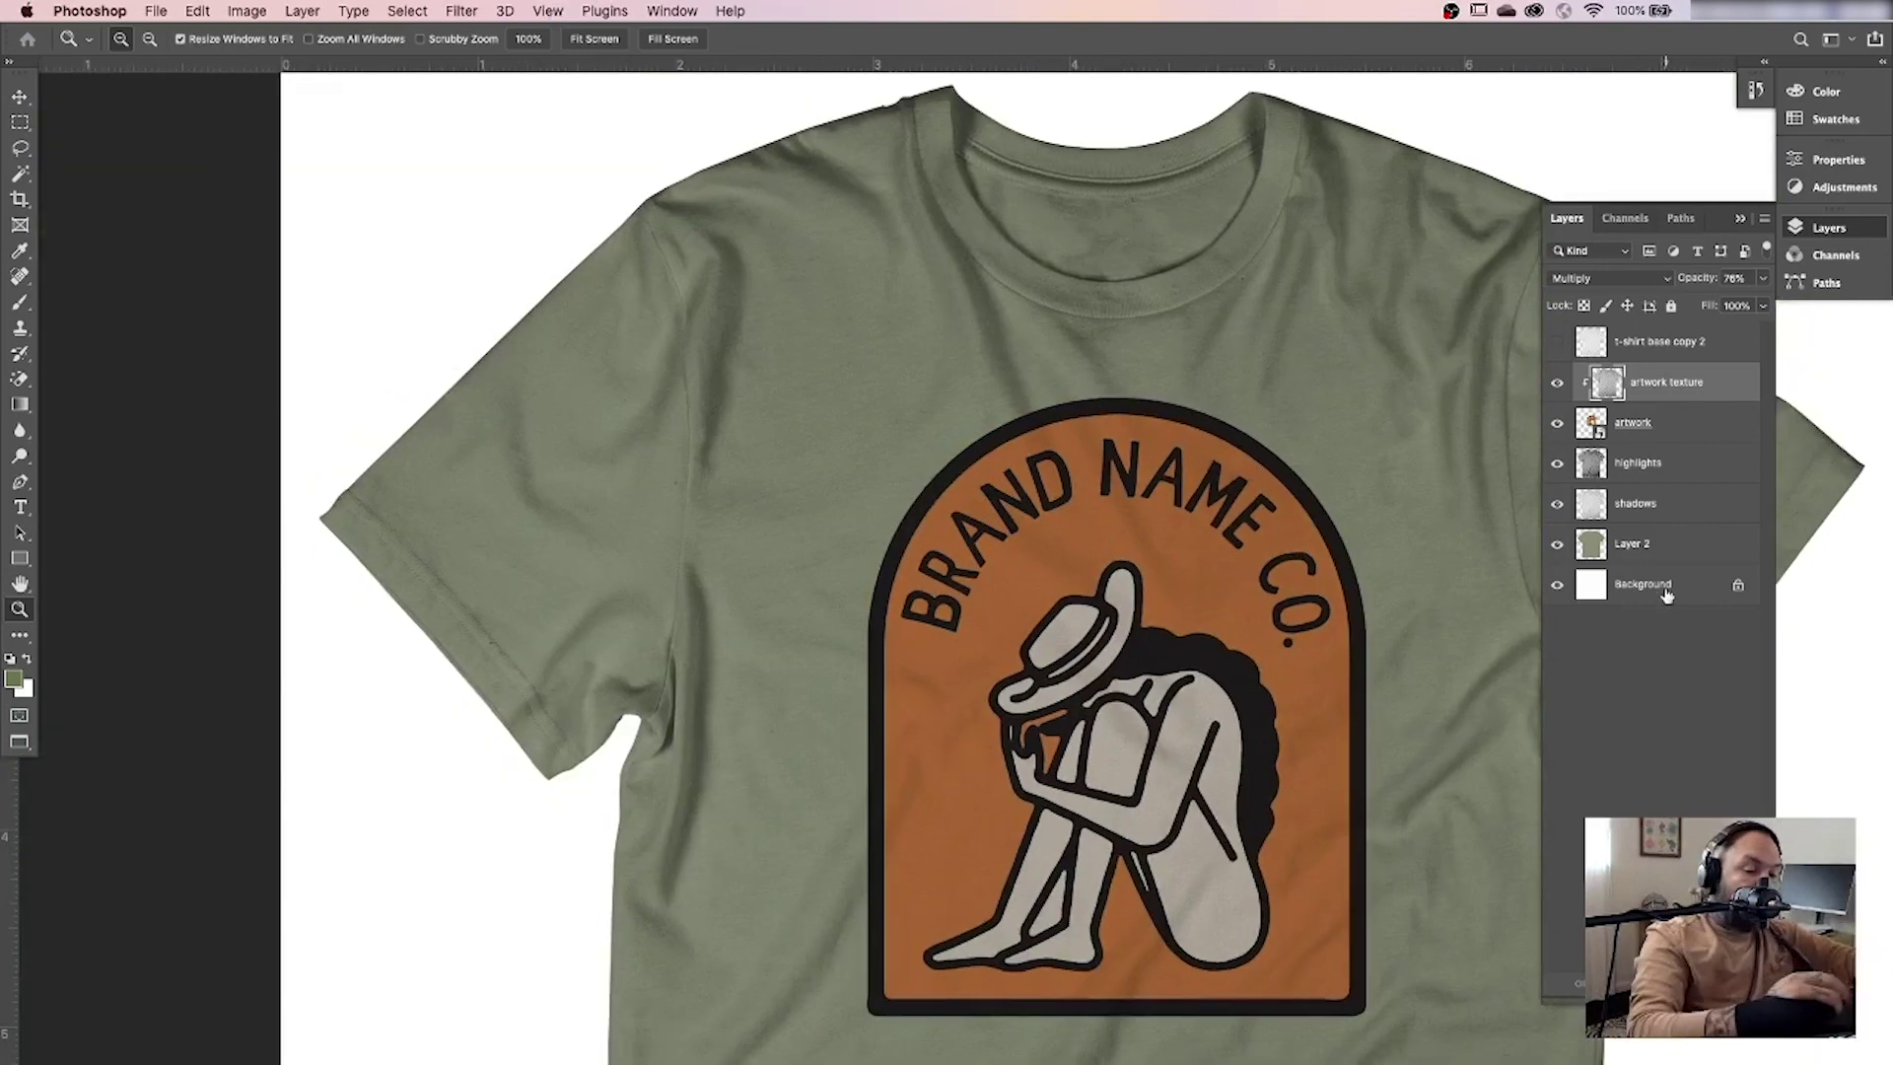
pyautogui.click(1666, 426)
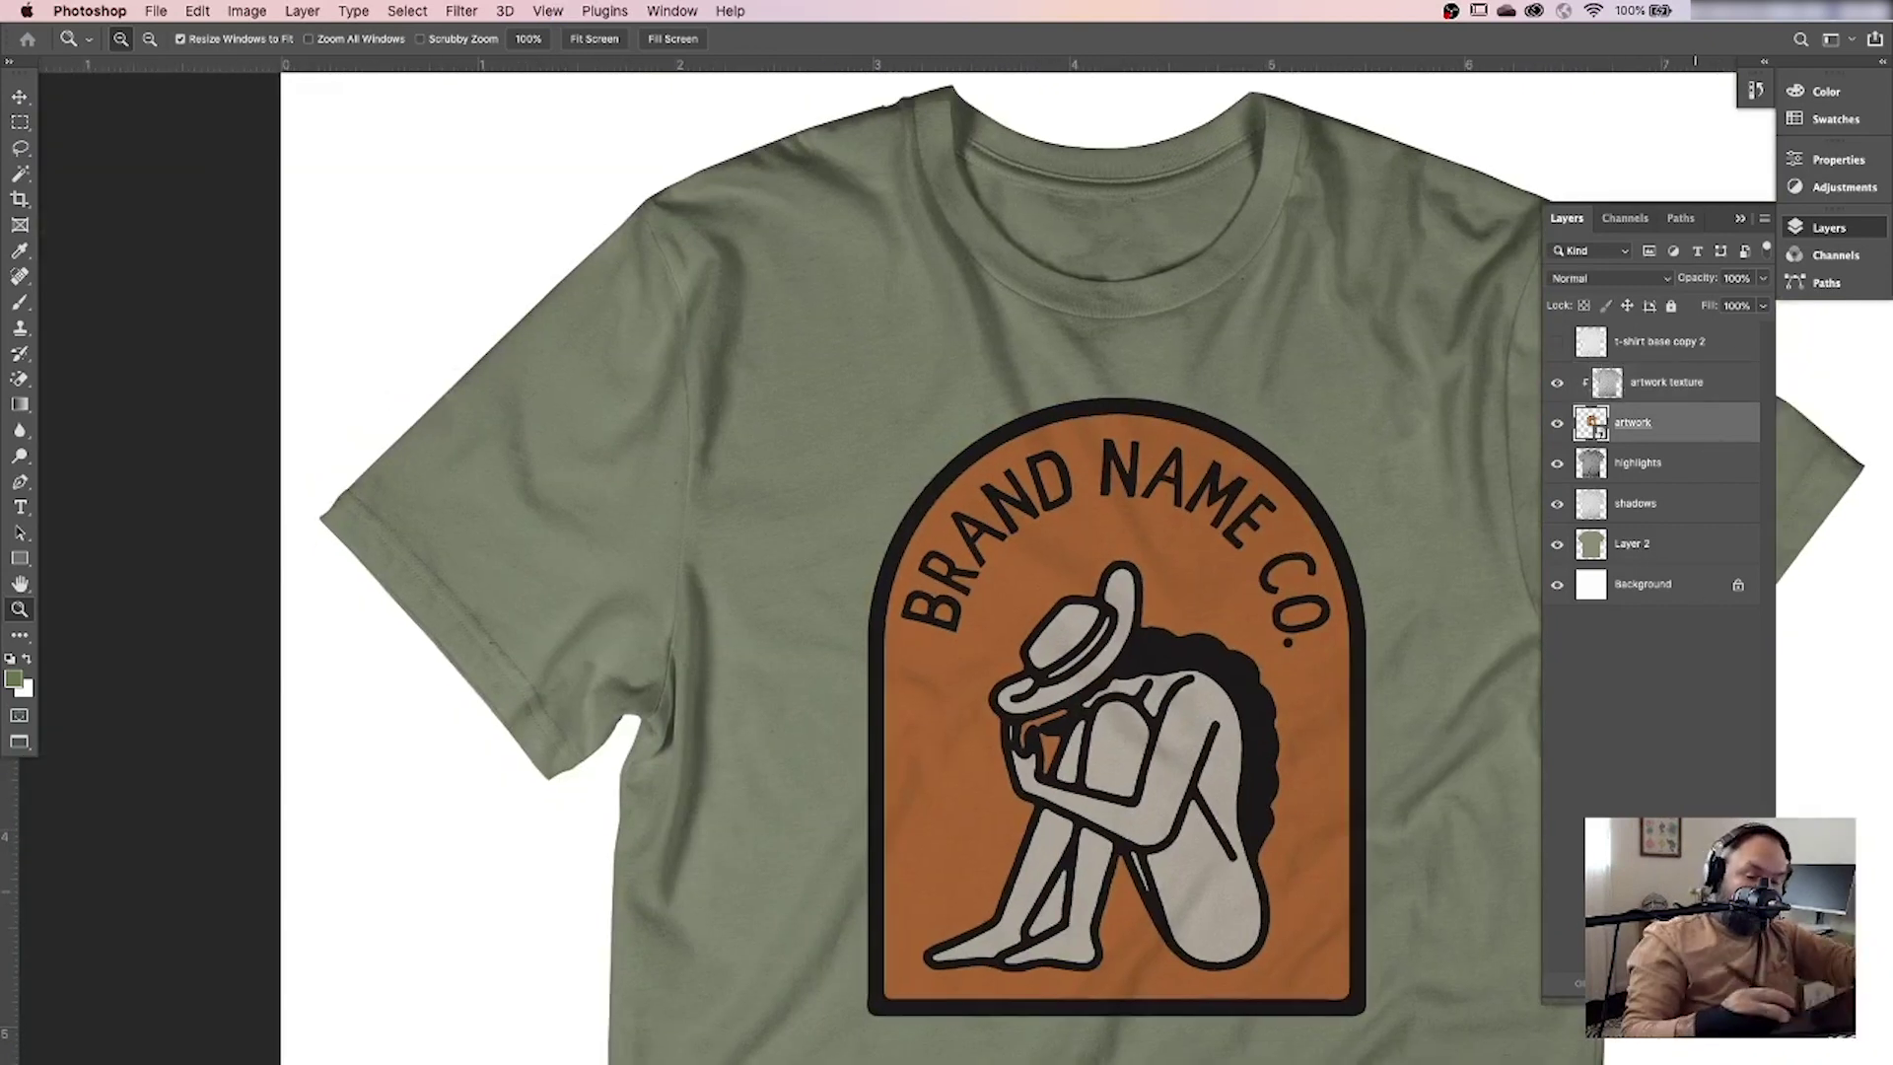
# Add a 3% Uniform, Monochromatic Add Noise smart filter to the badge artwork.
pyautogui.click(474, 13)
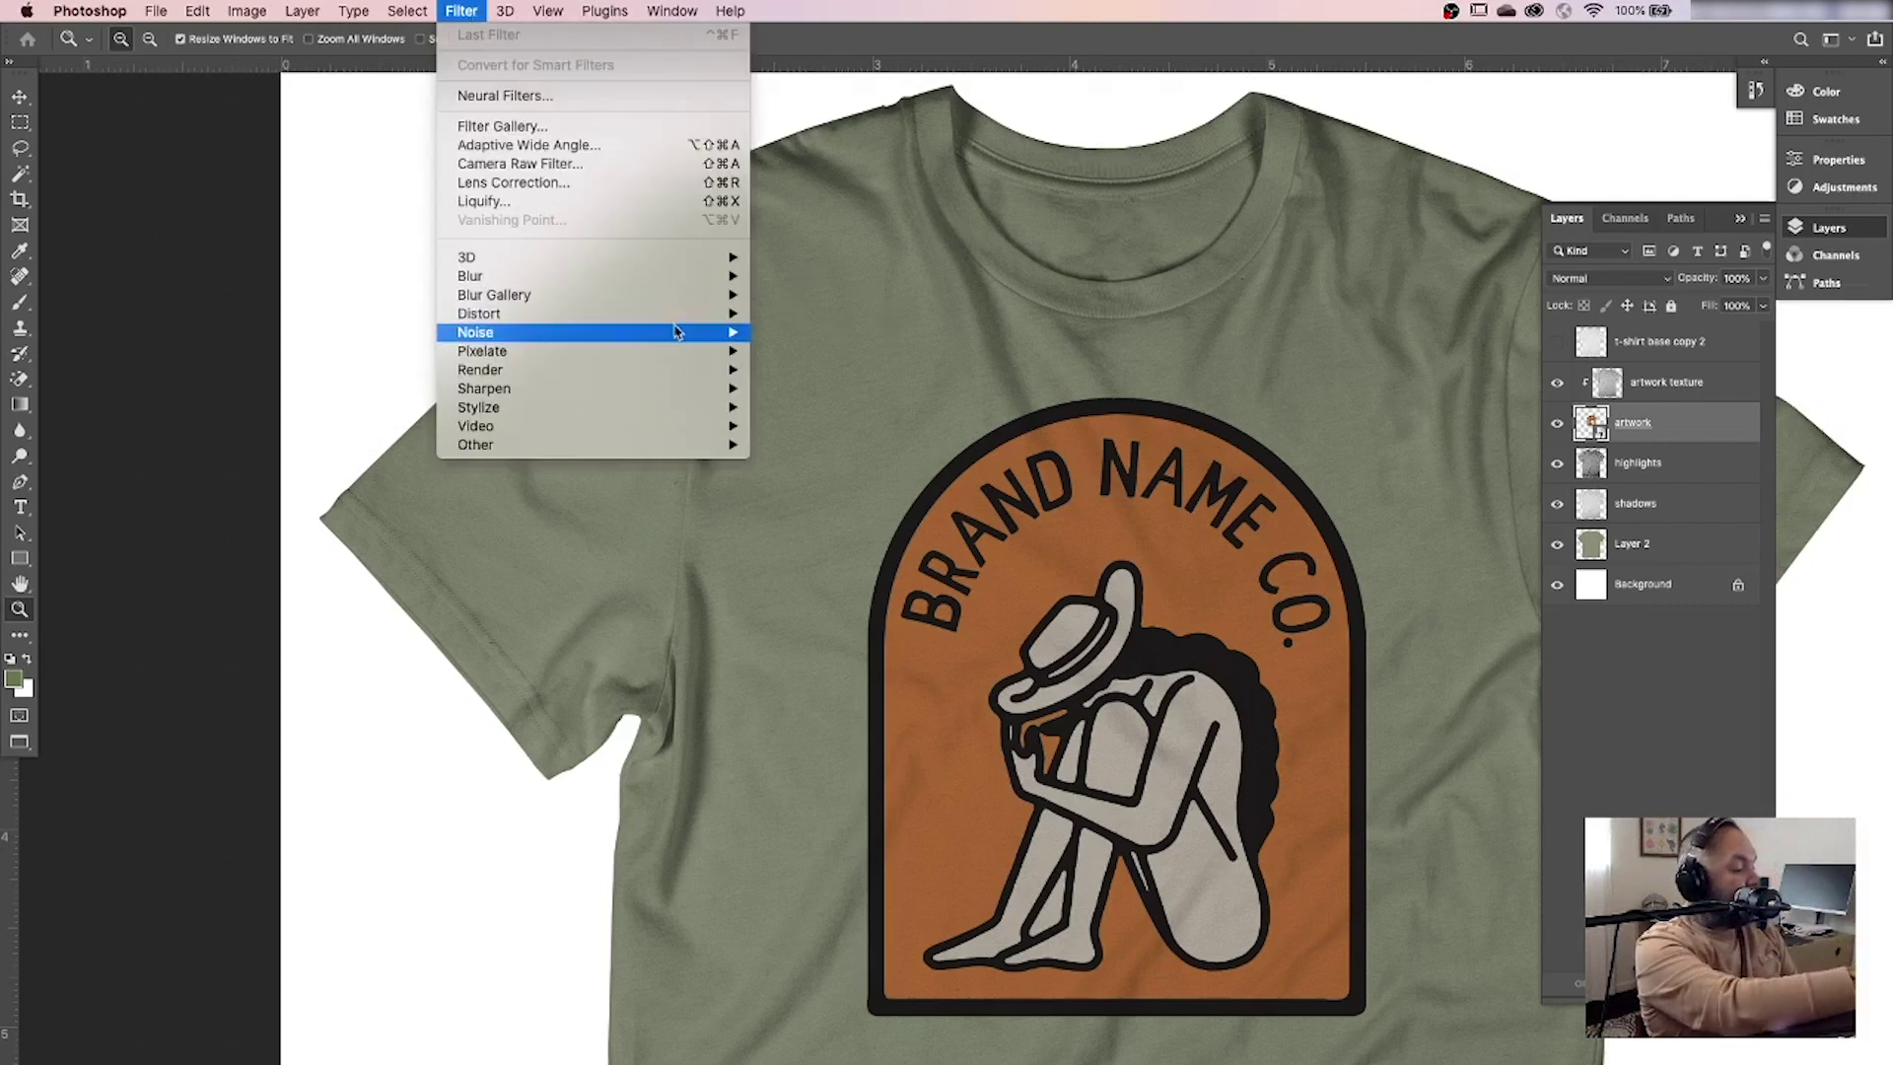
pyautogui.moveTo(718, 336)
pyautogui.click(809, 332)
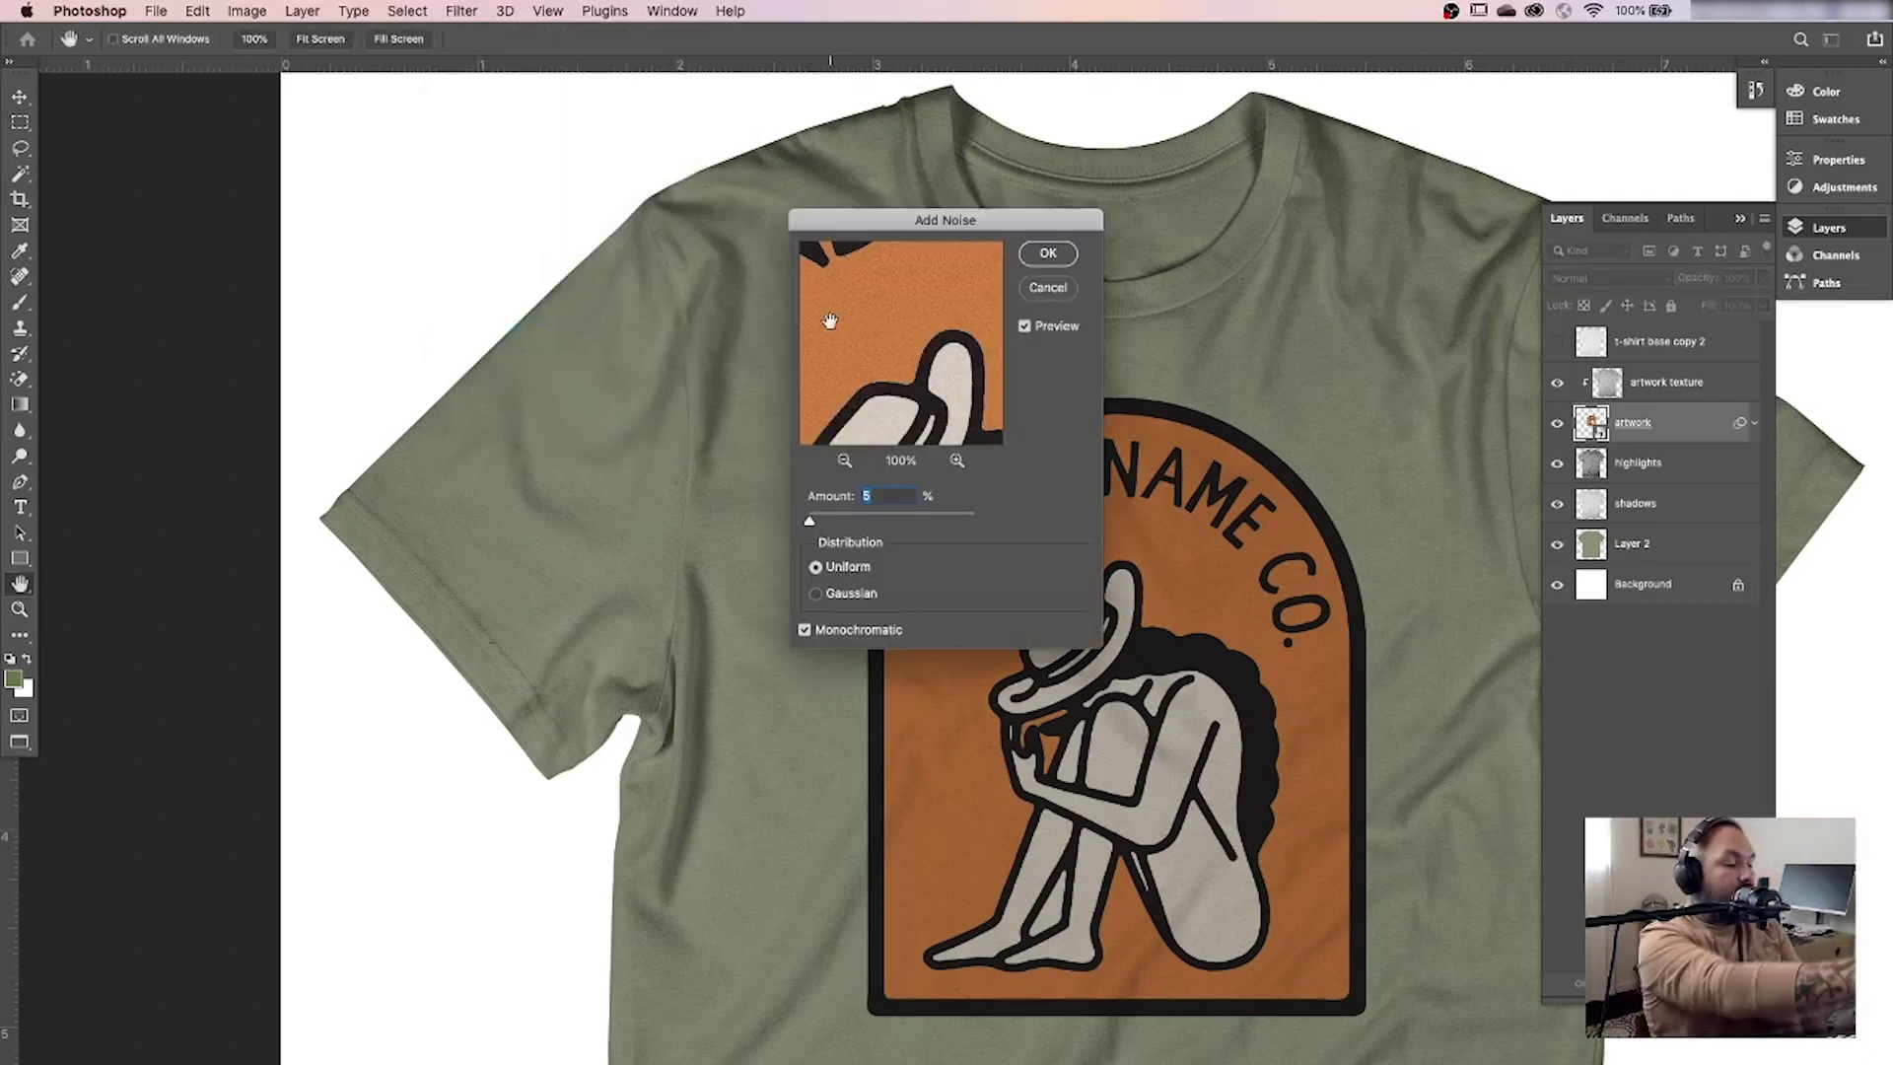
pyautogui.moveTo(1001, 230); pyautogui.dragTo(1363, 557)
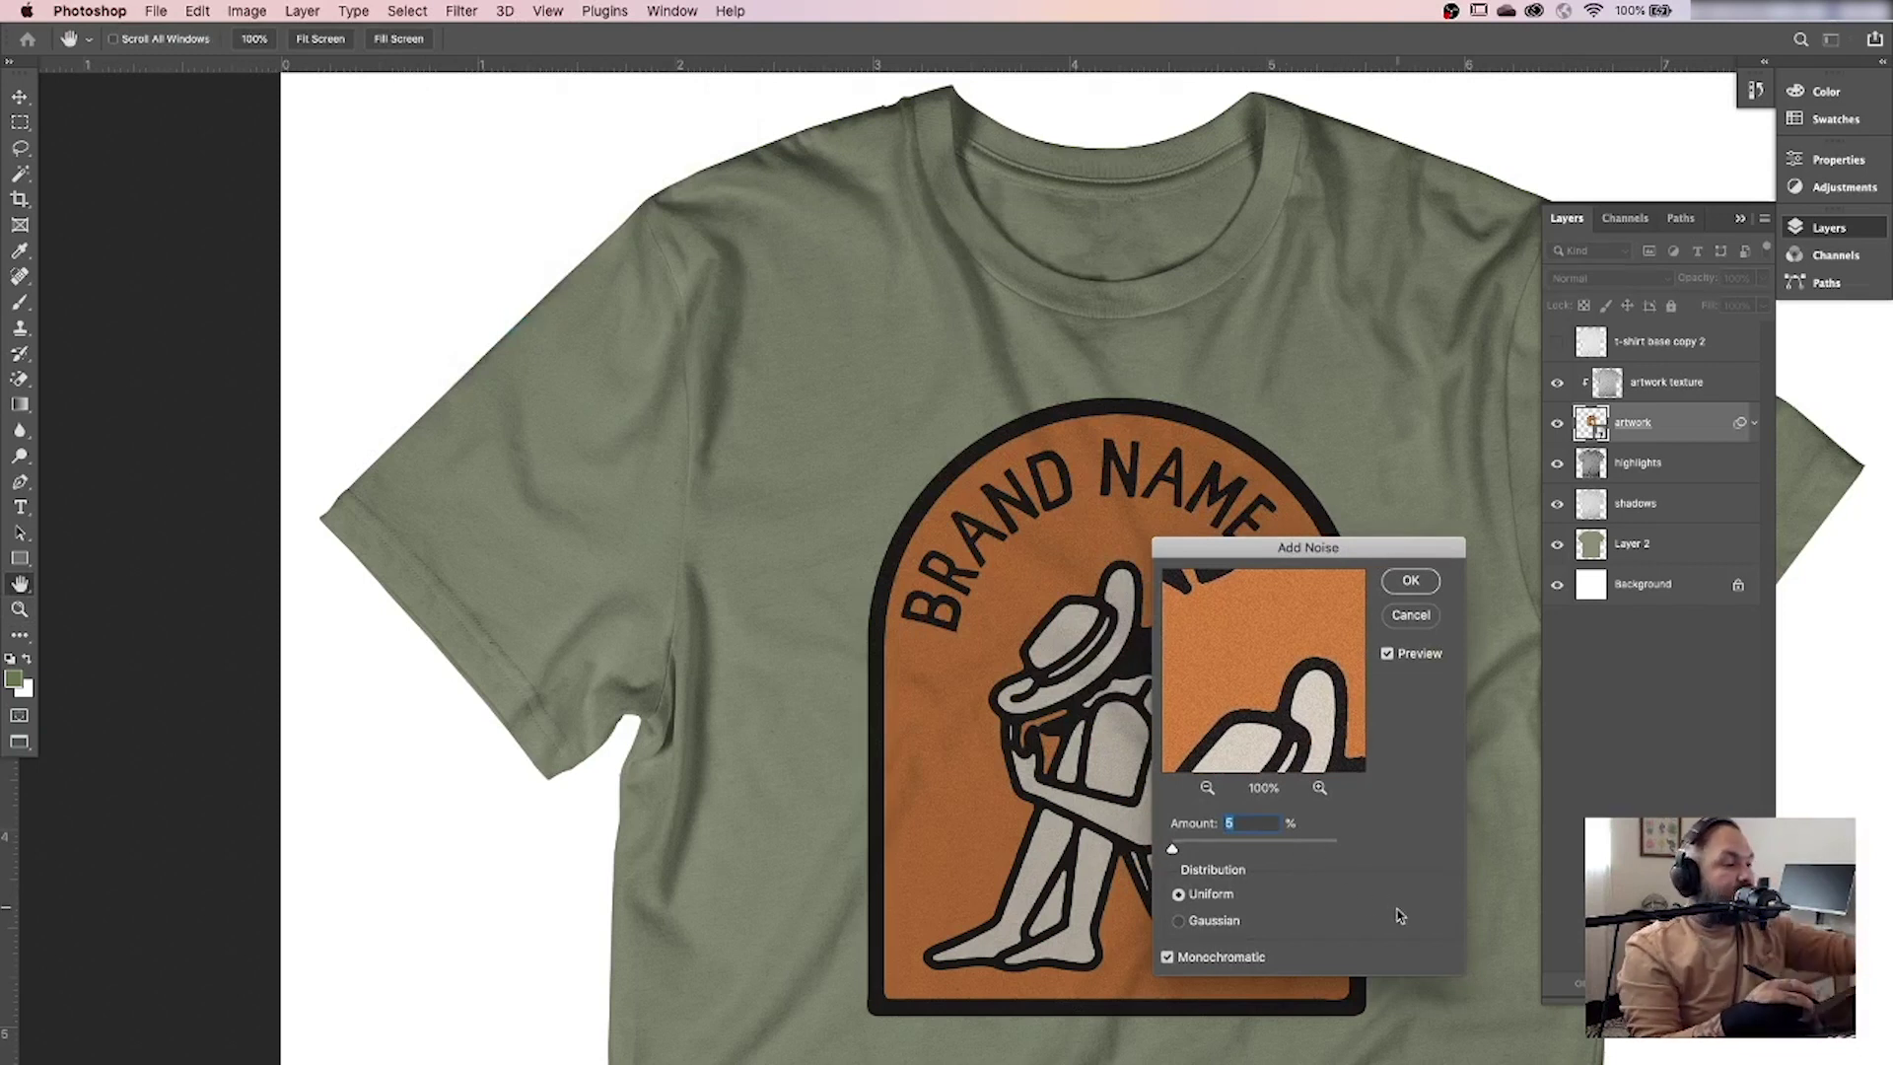
pyautogui.write('3')
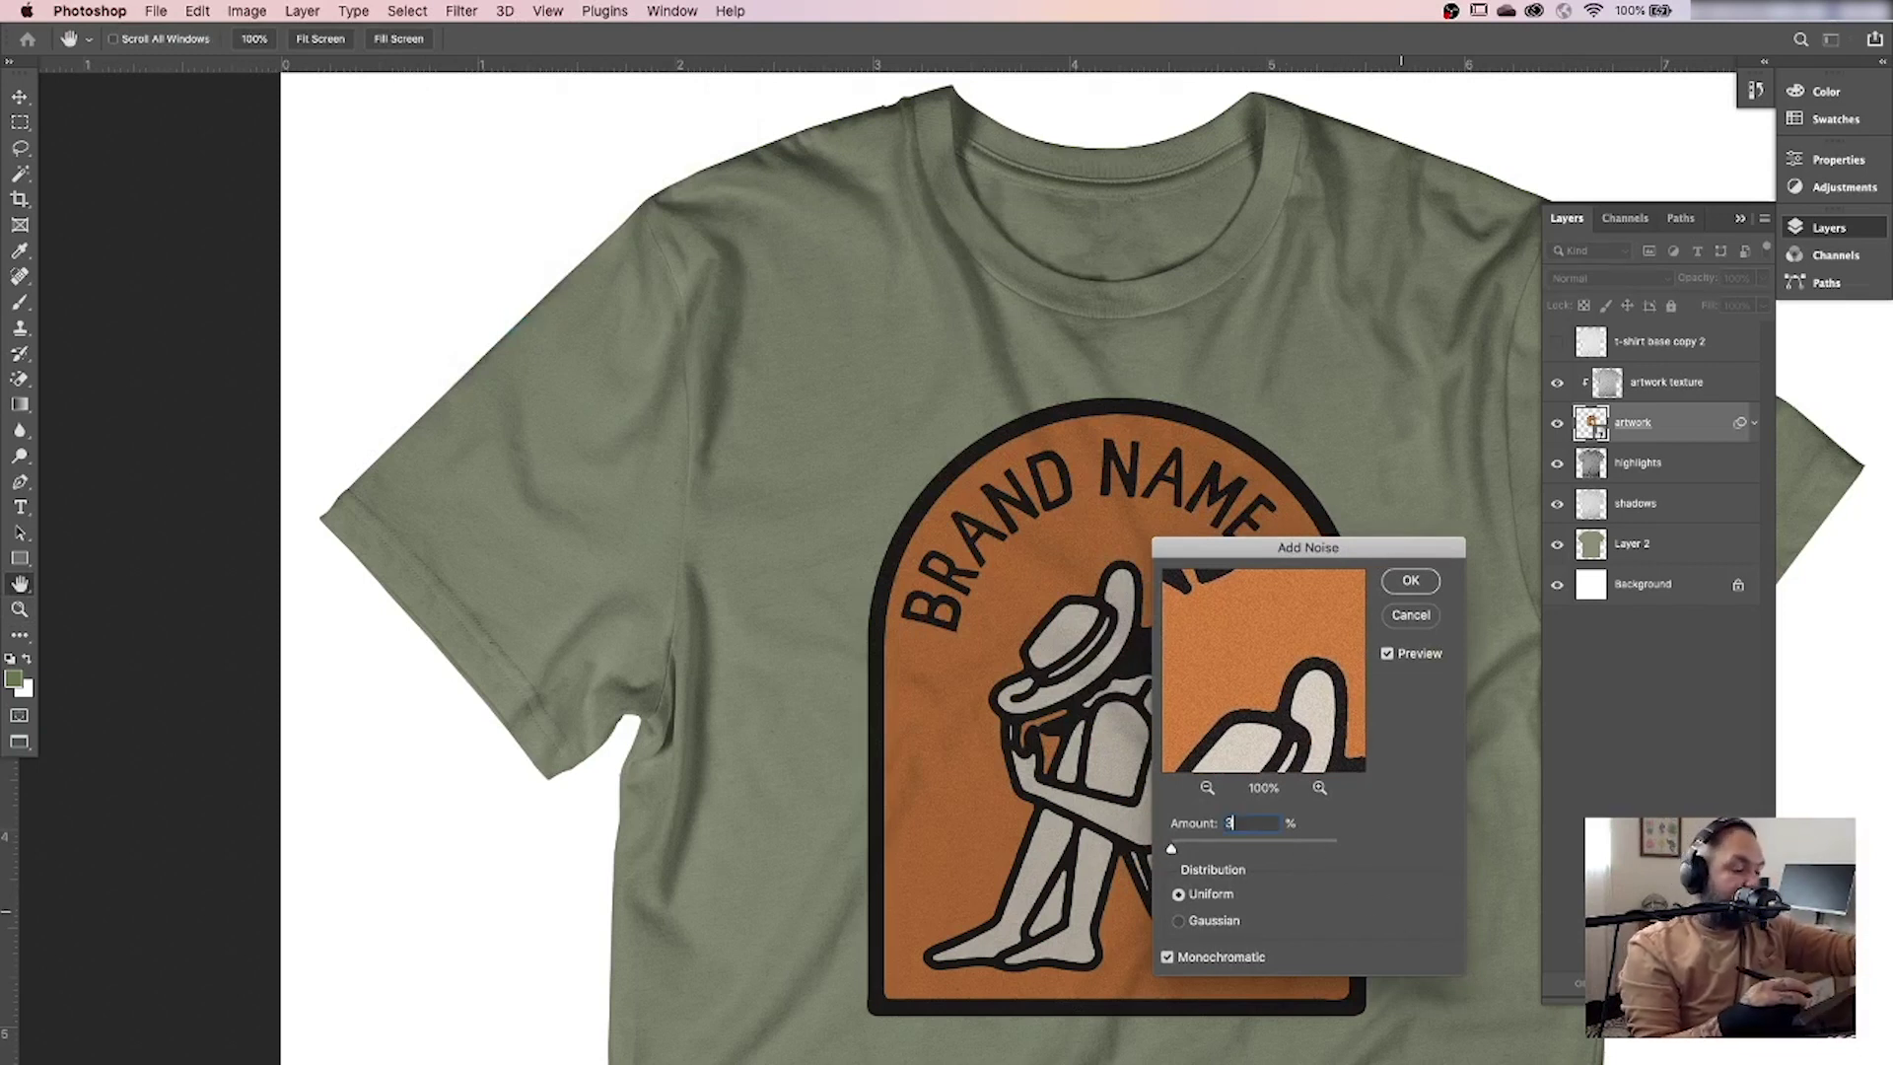
pyautogui.write('4')
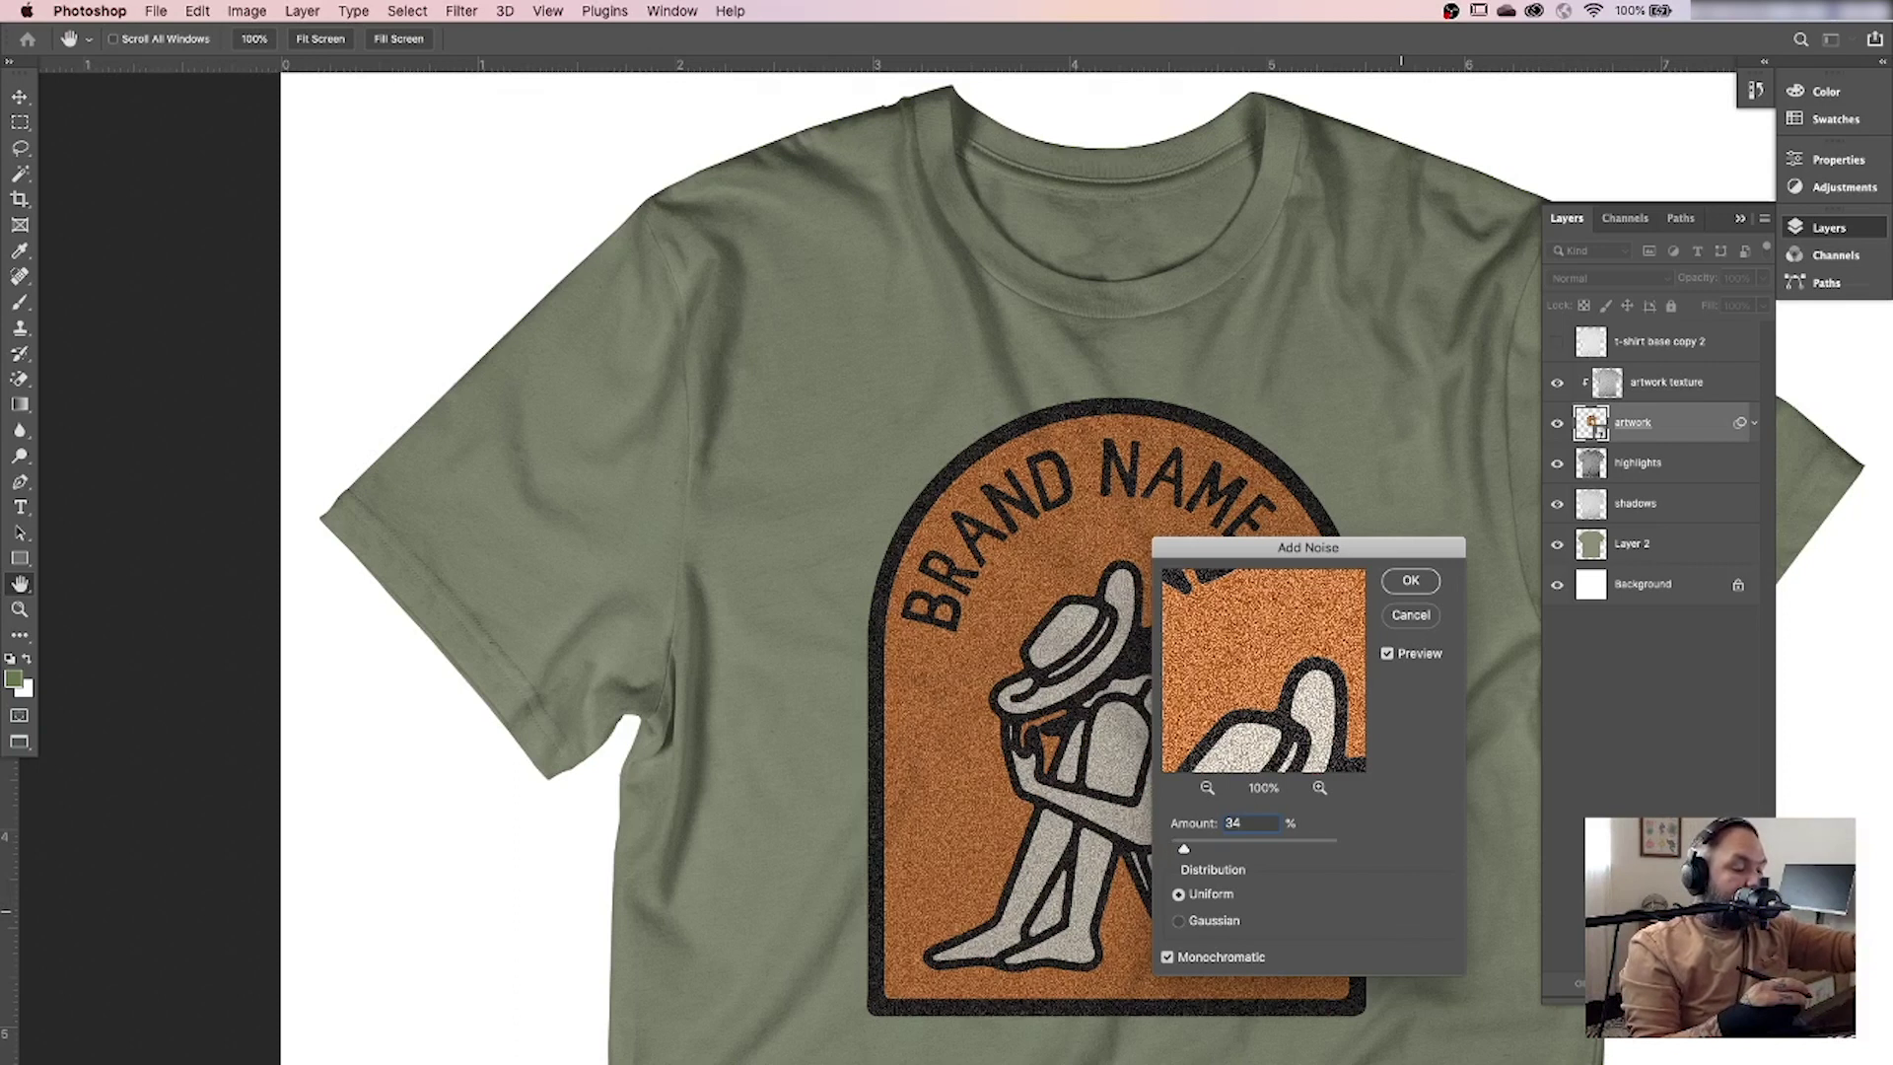
pyautogui.press('BackSpace')
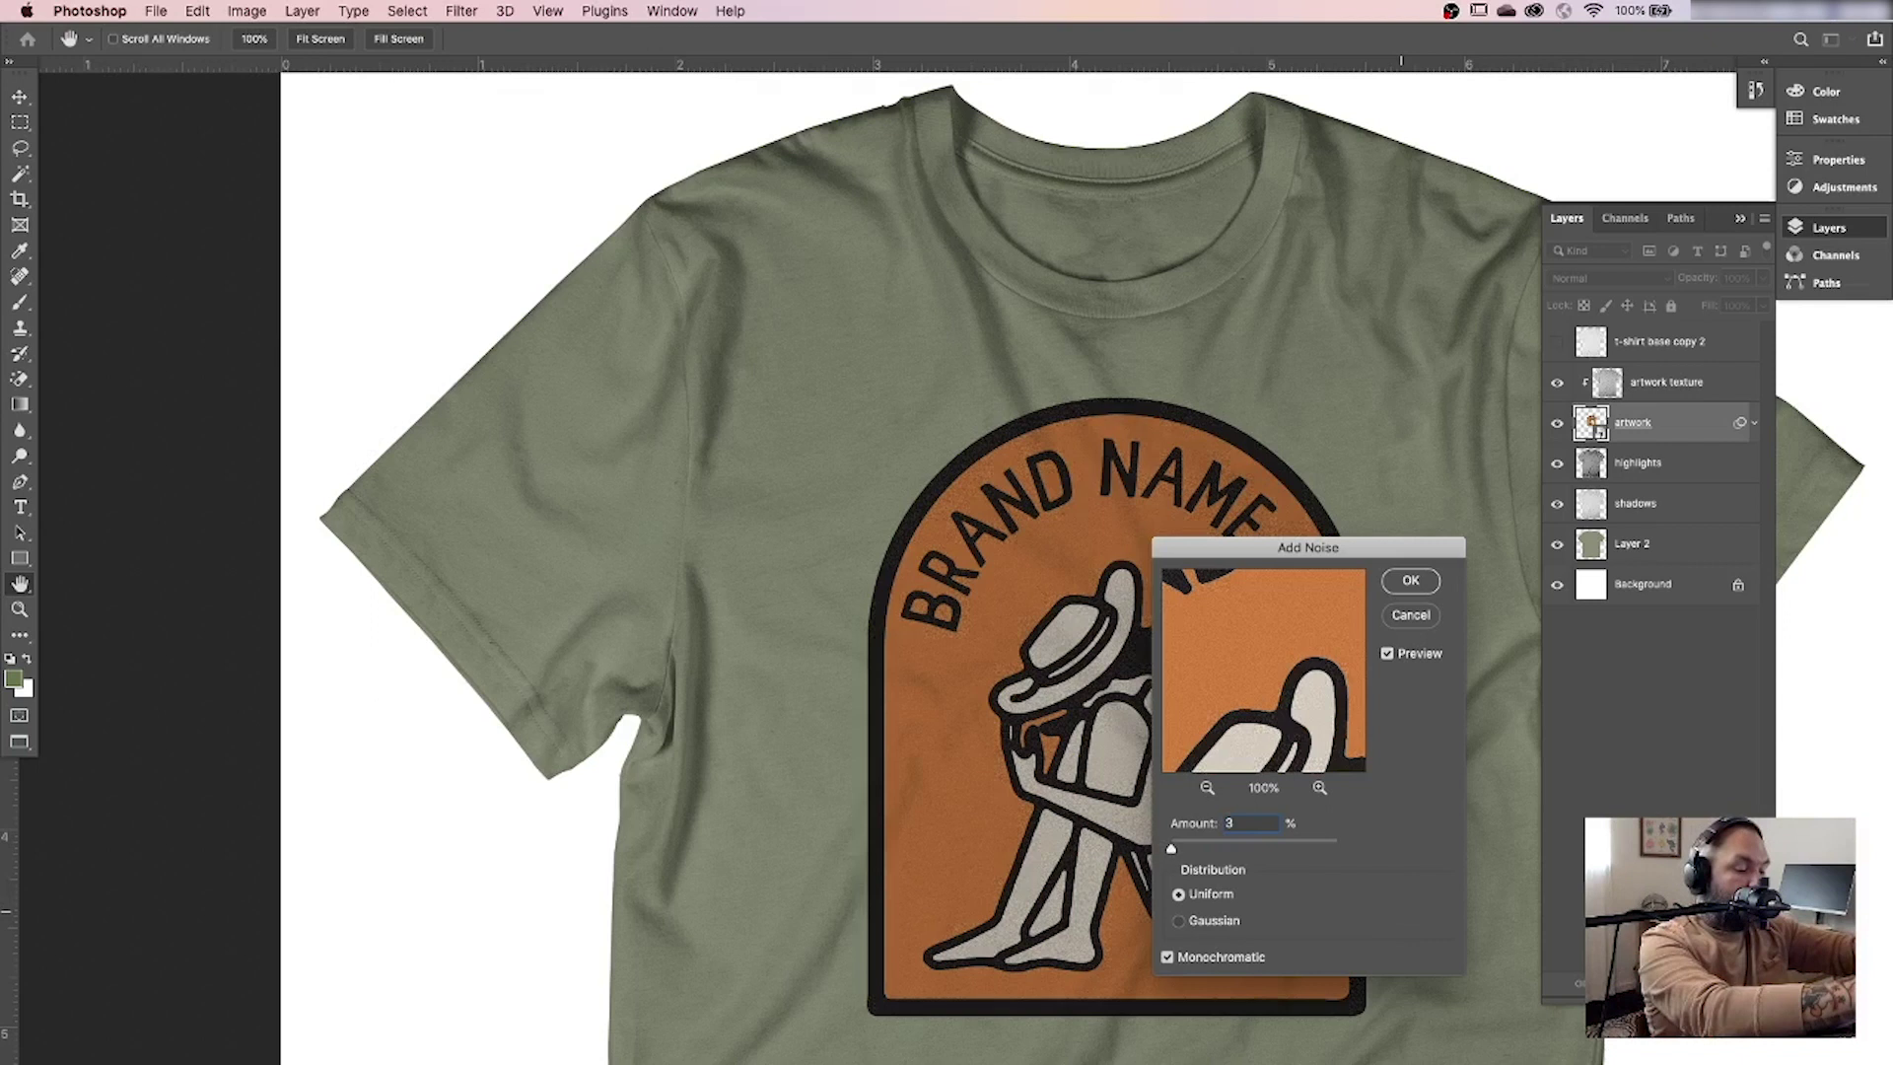
pyautogui.click(1410, 580)
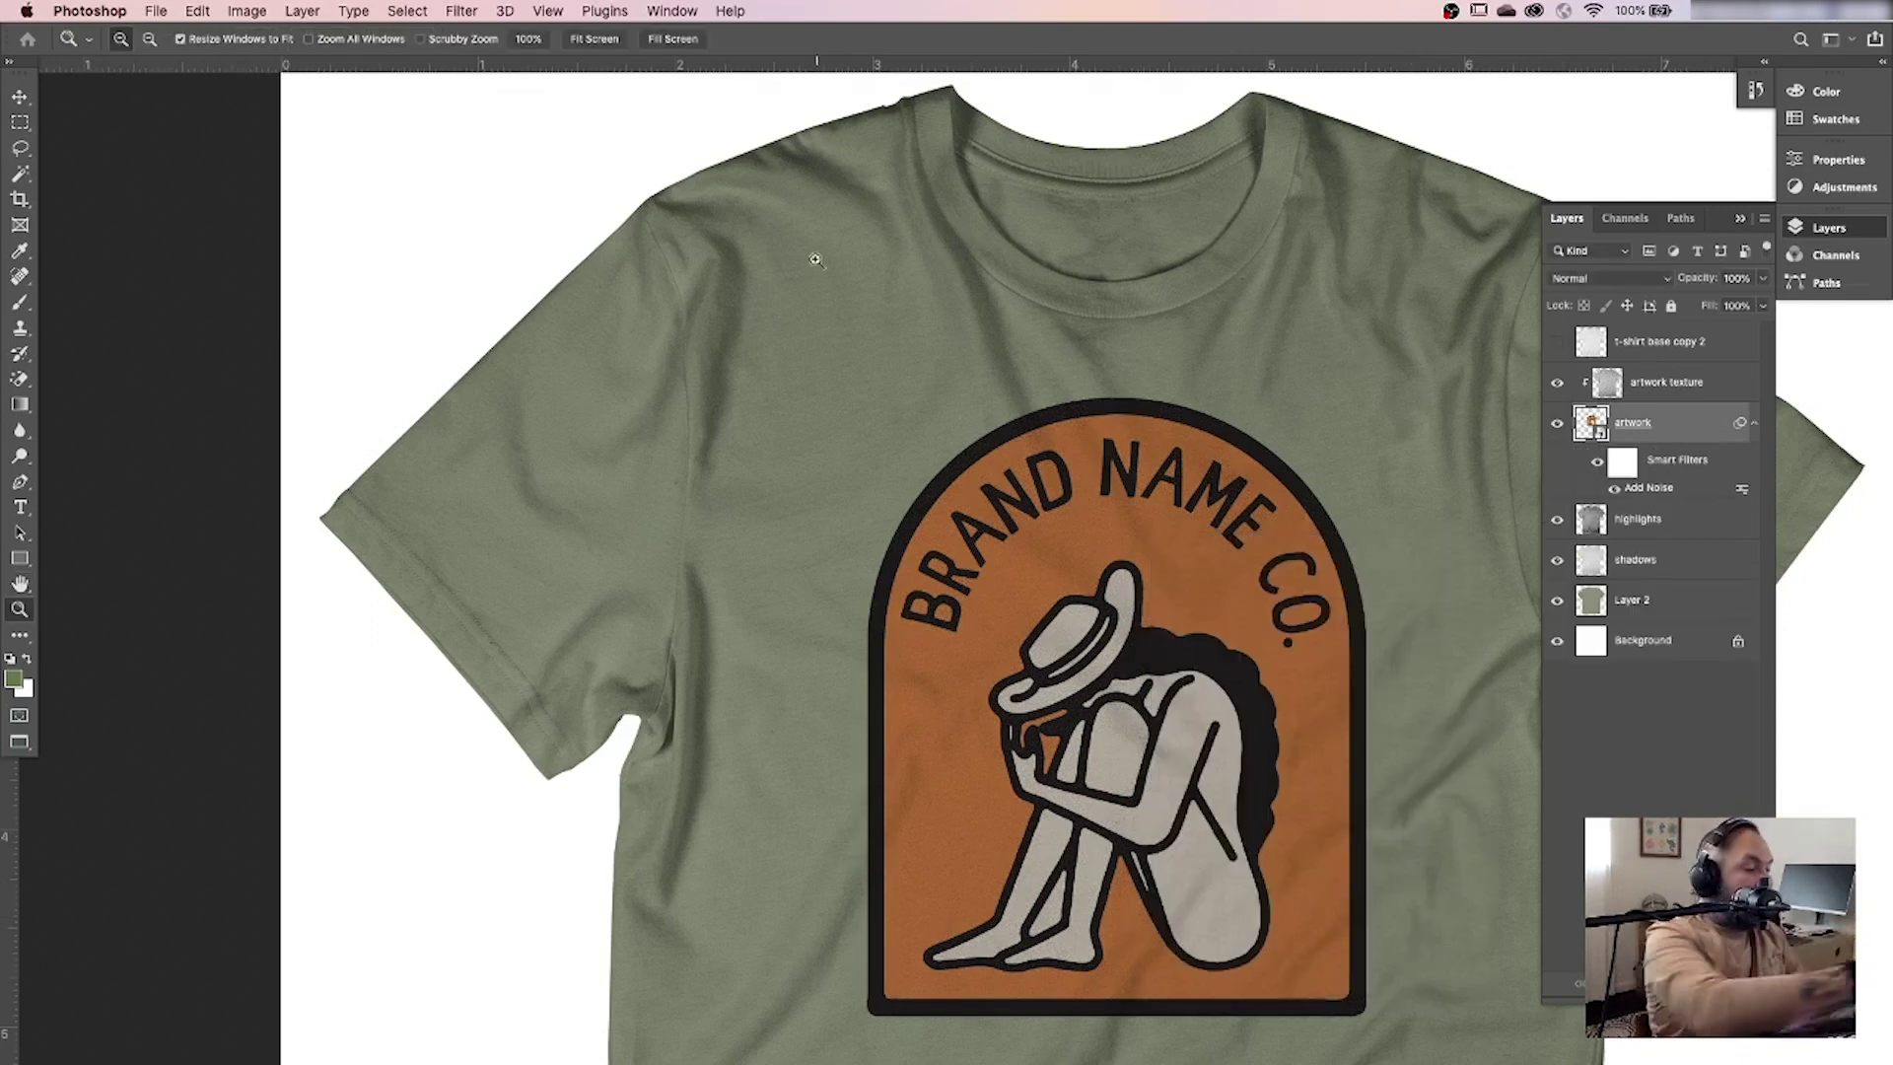
# Try a plain Blur on the artwork, inspect it up close, then delete that Blur smart filter.
pyautogui.click(464, 12)
pyautogui.moveTo(578, 279)
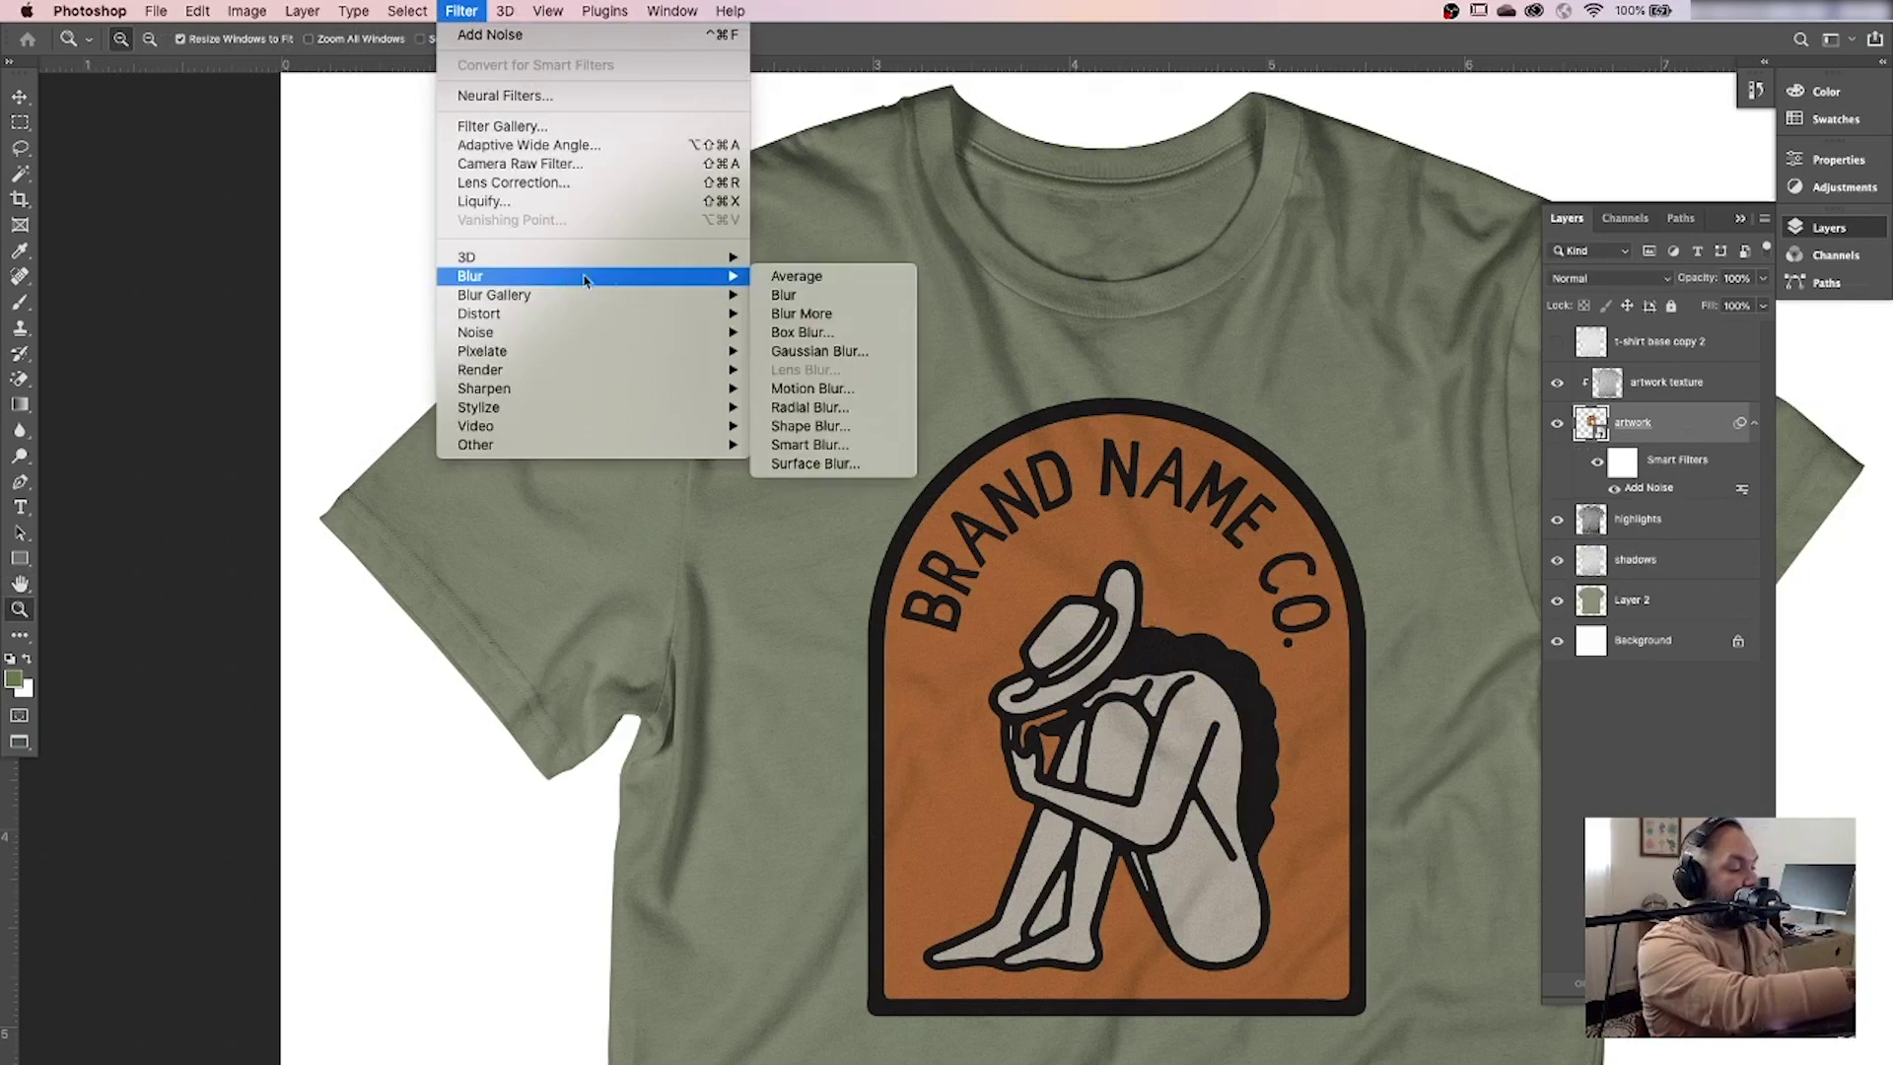
pyautogui.click(816, 294)
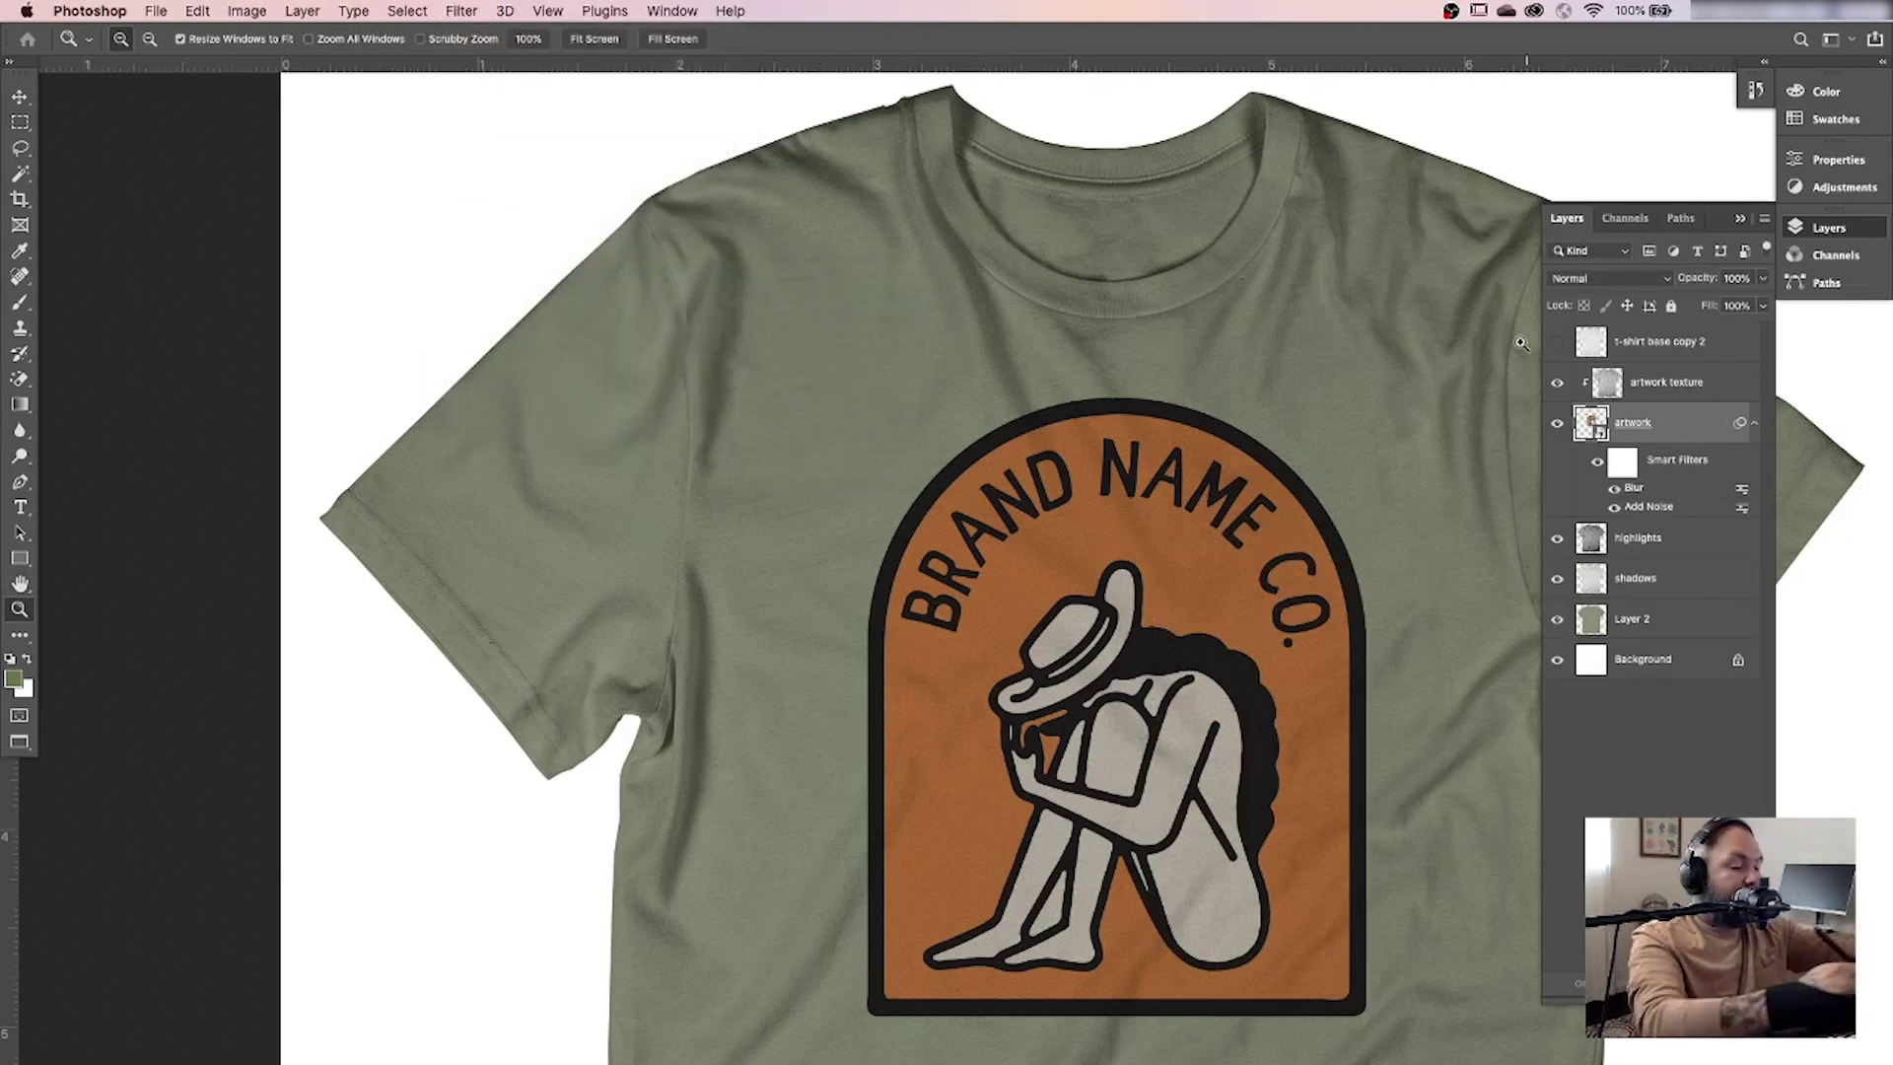
pyautogui.moveTo(1148, 371); pyautogui.dragTo(1086, 457)
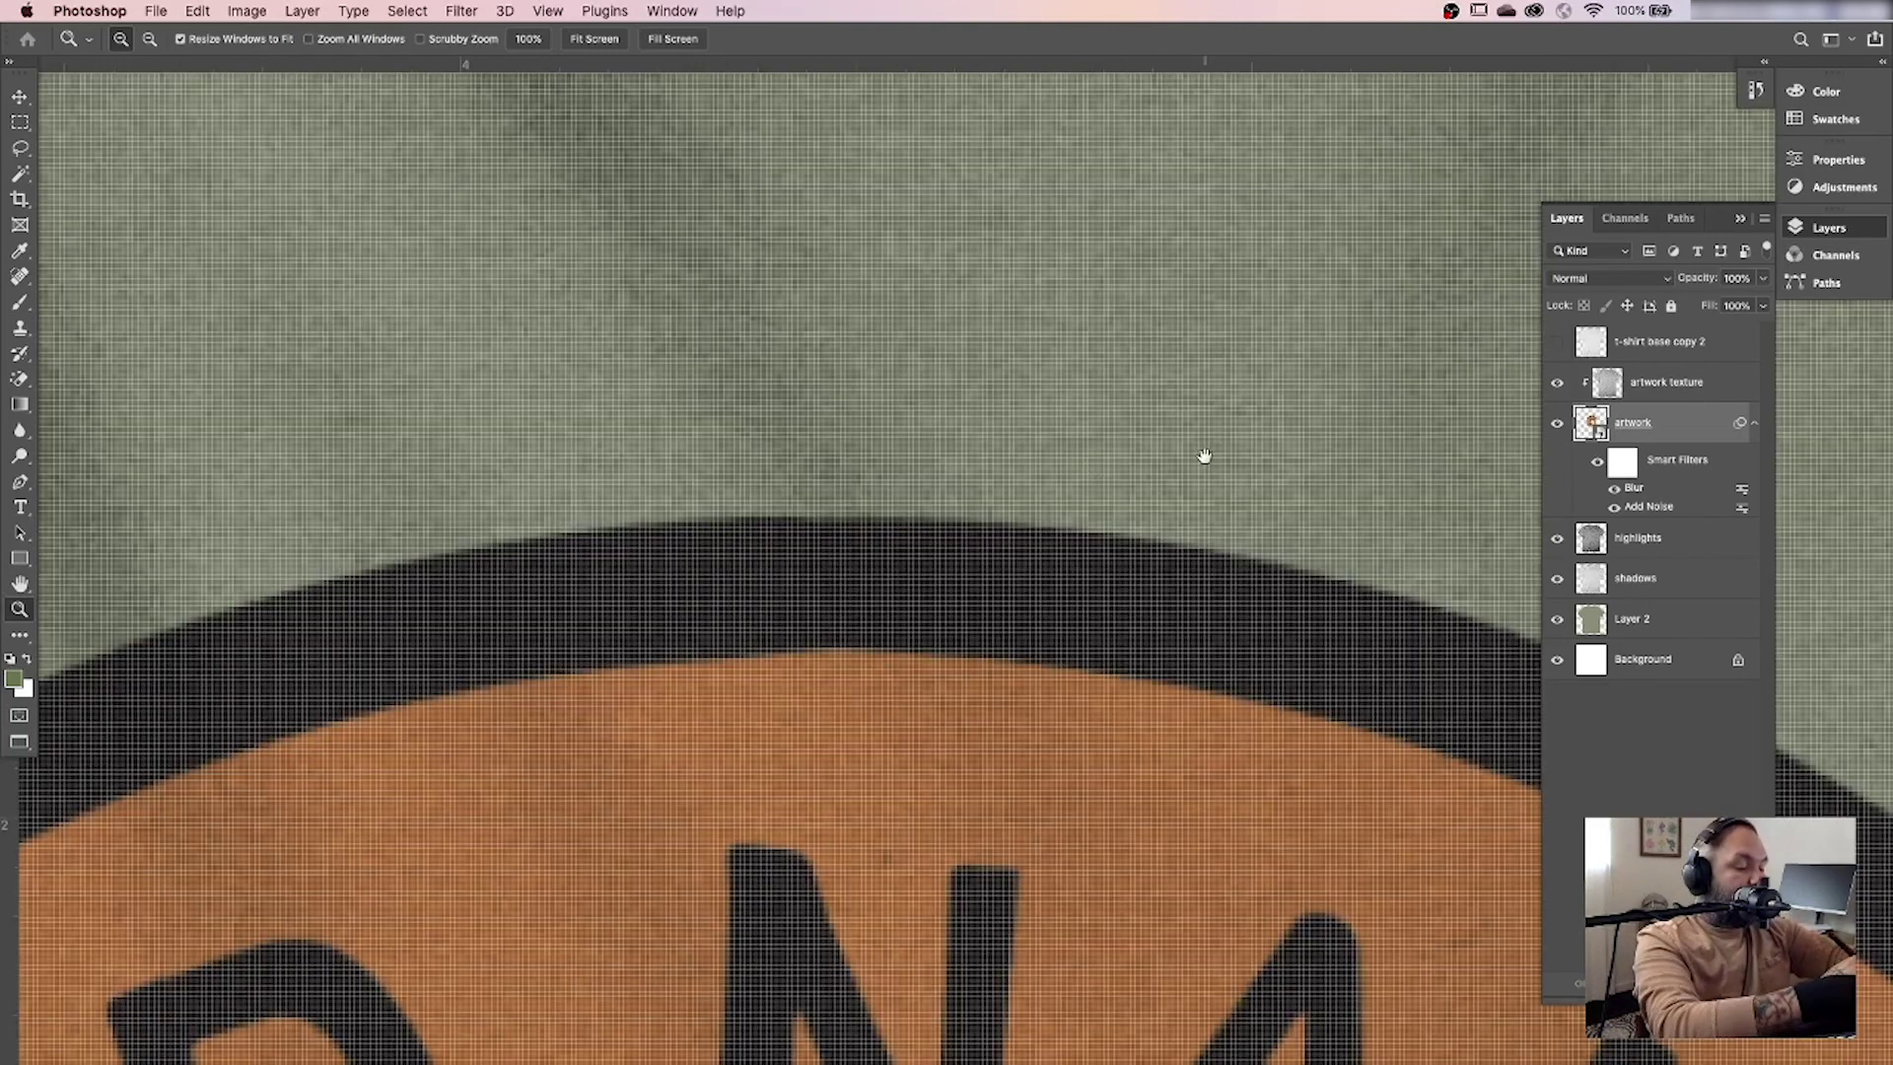
pyautogui.press('super+minus')
pyautogui.press('super+minus')
pyautogui.press('super+minus')
pyautogui.press('super+minus')
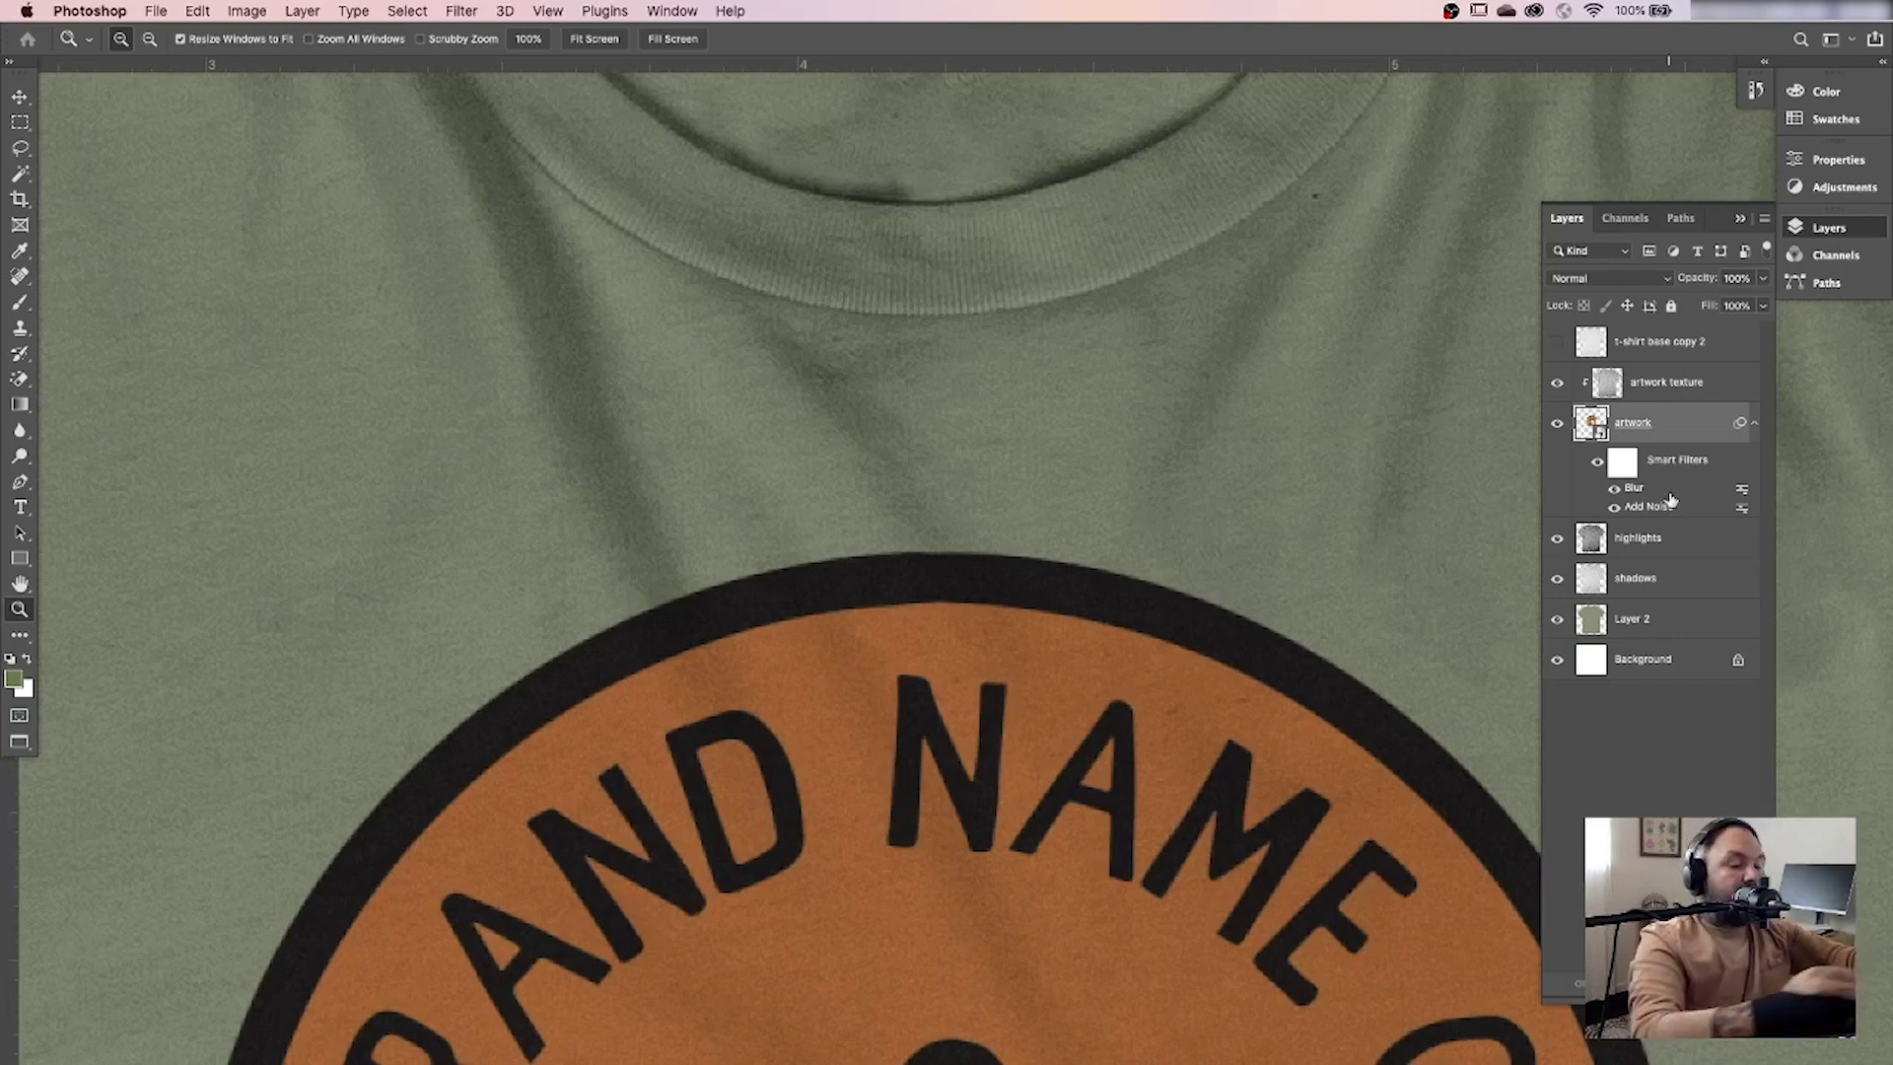
pyautogui.moveTo(1639, 487); pyautogui.dragTo(1490, 200)
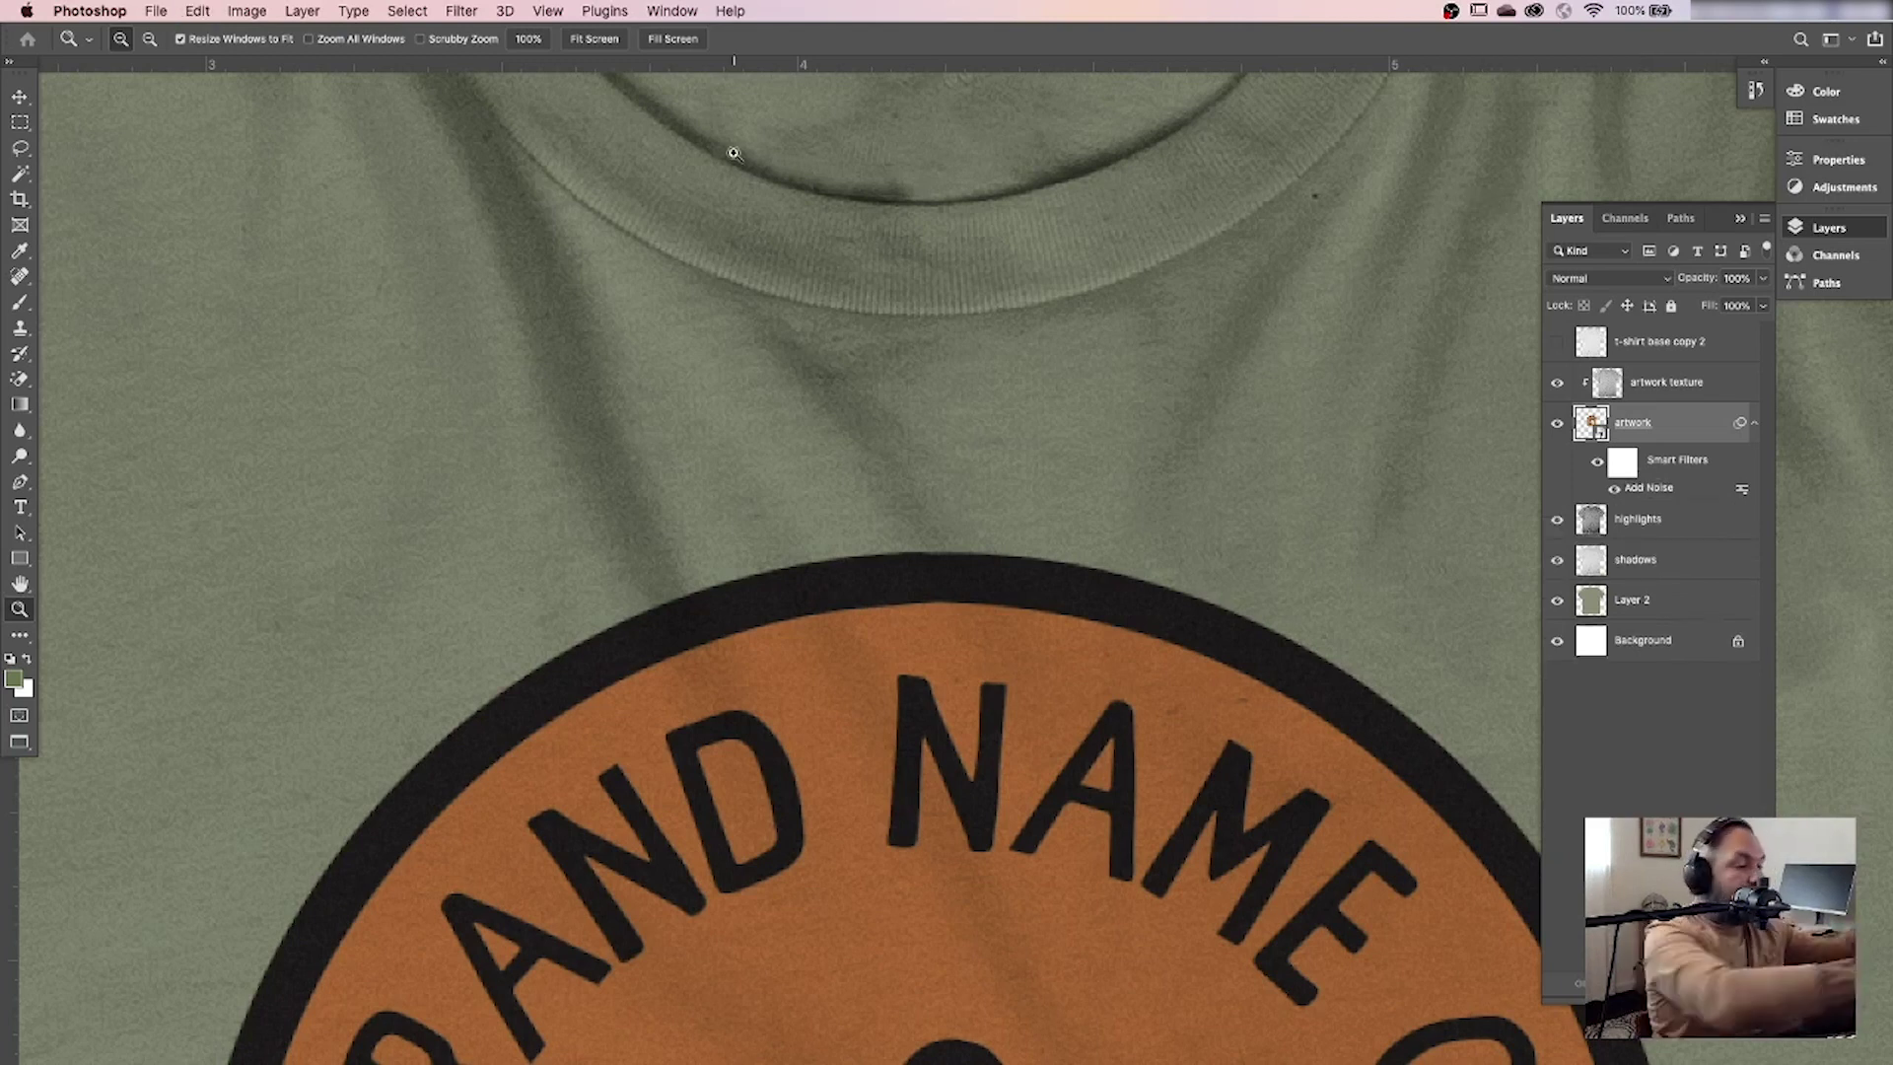
pyautogui.click(461, 10)
# Apply a 0.5-pixel Gaussian Blur smart filter to the artwork and fit the whole shirt in view.
pyautogui.moveTo(606, 276)
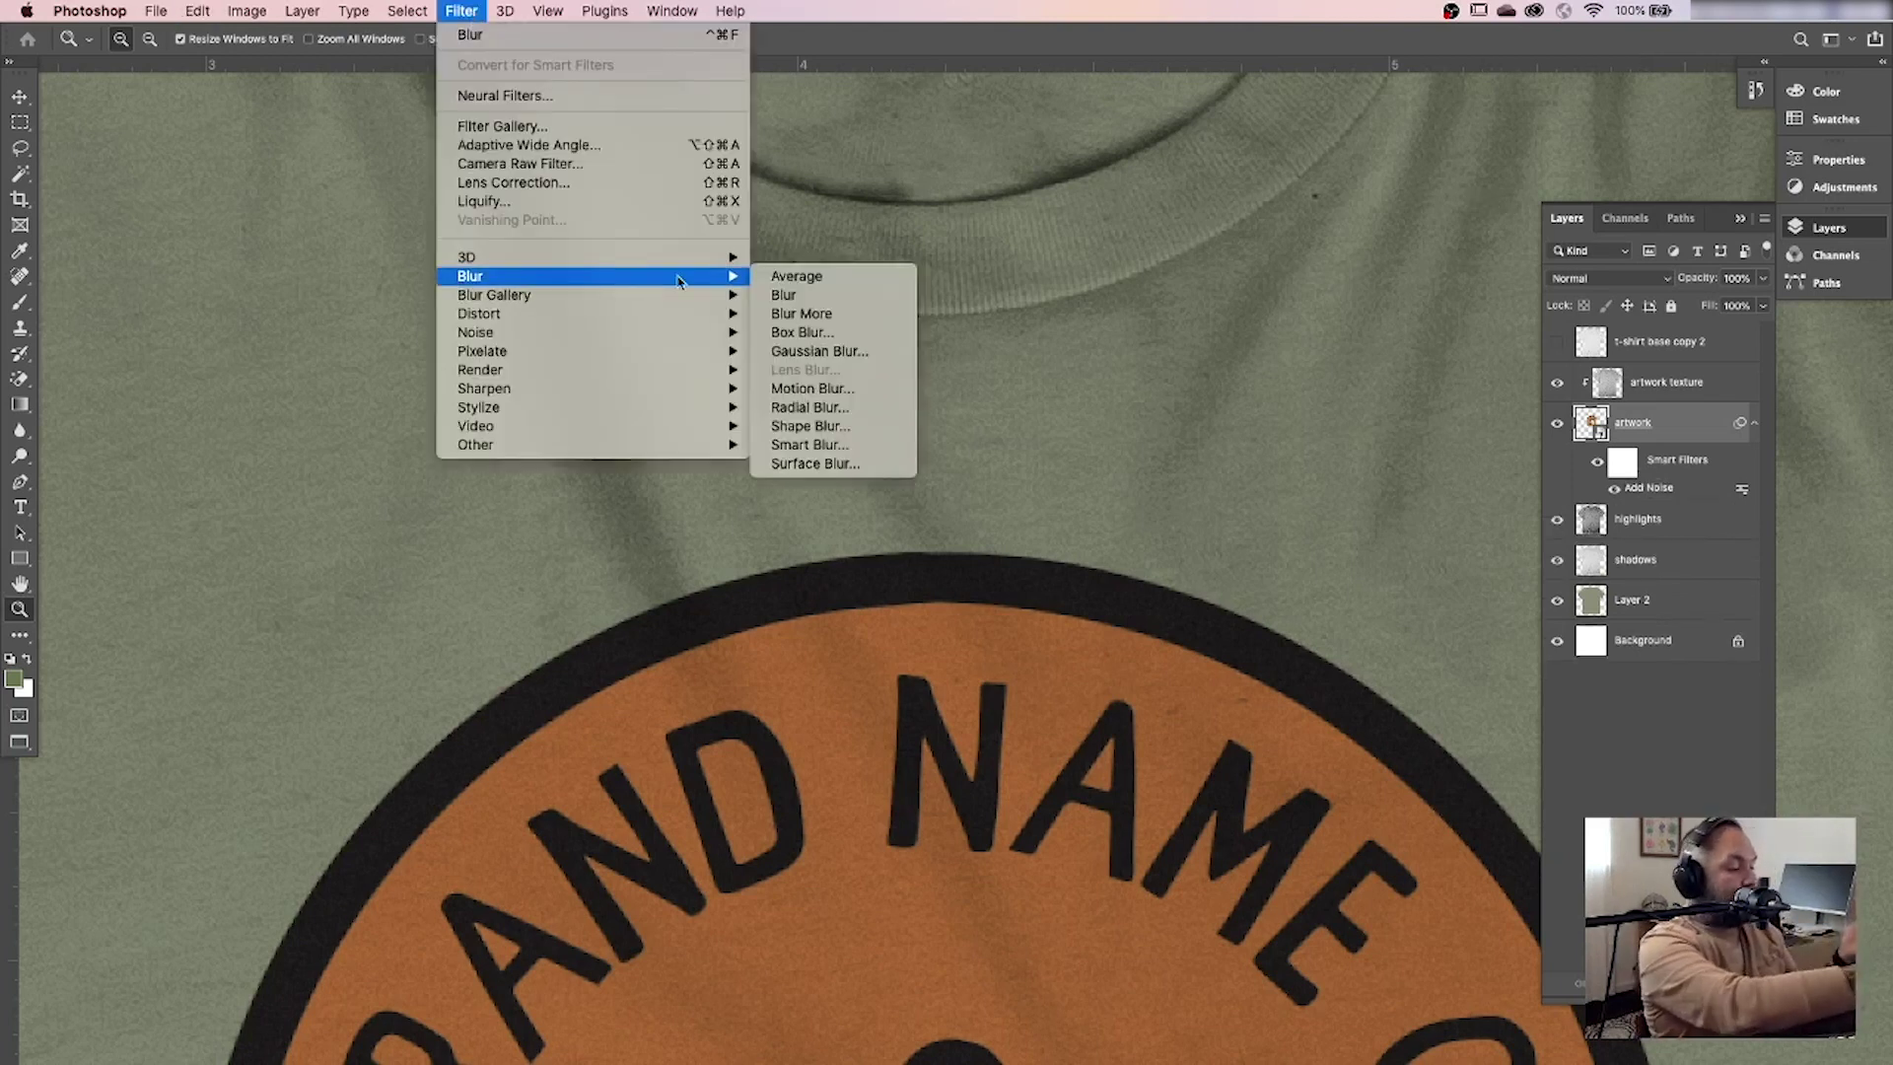
pyautogui.click(841, 350)
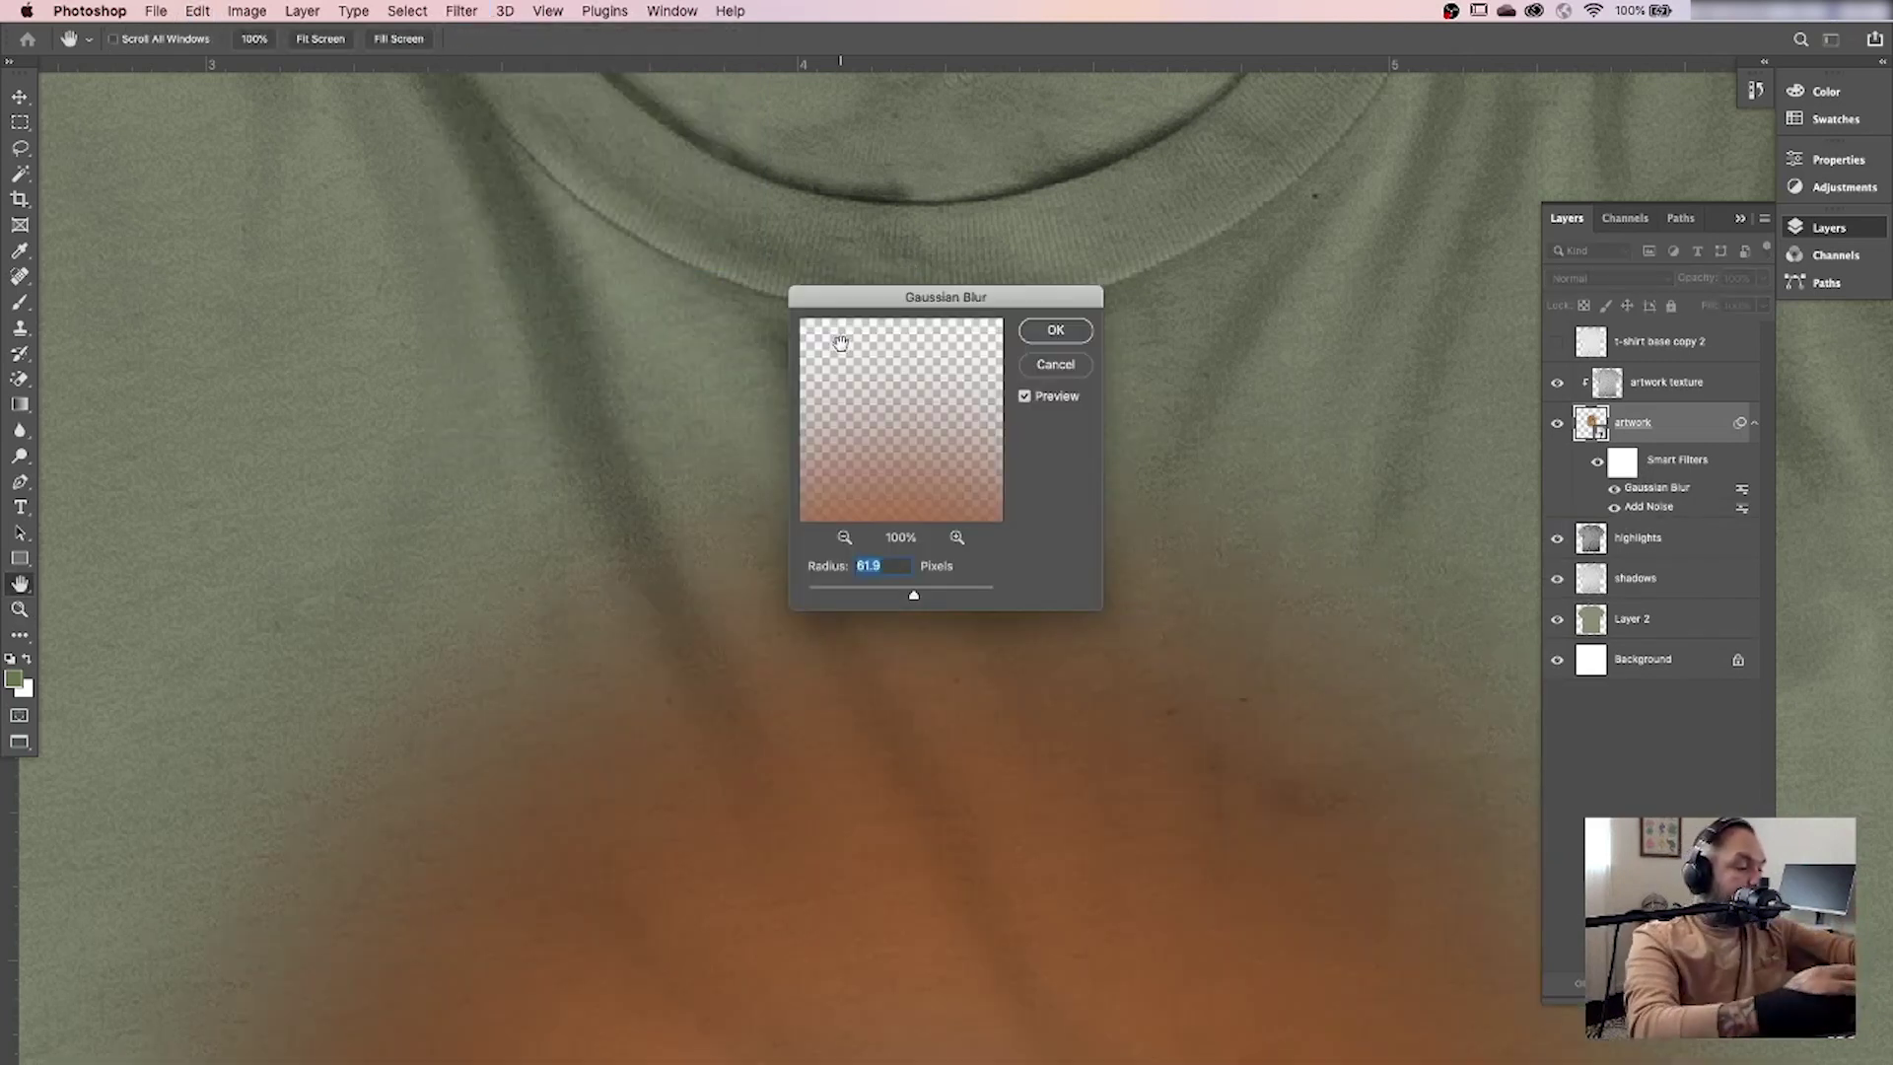
pyautogui.moveTo(883, 598); pyautogui.dragTo(818, 592)
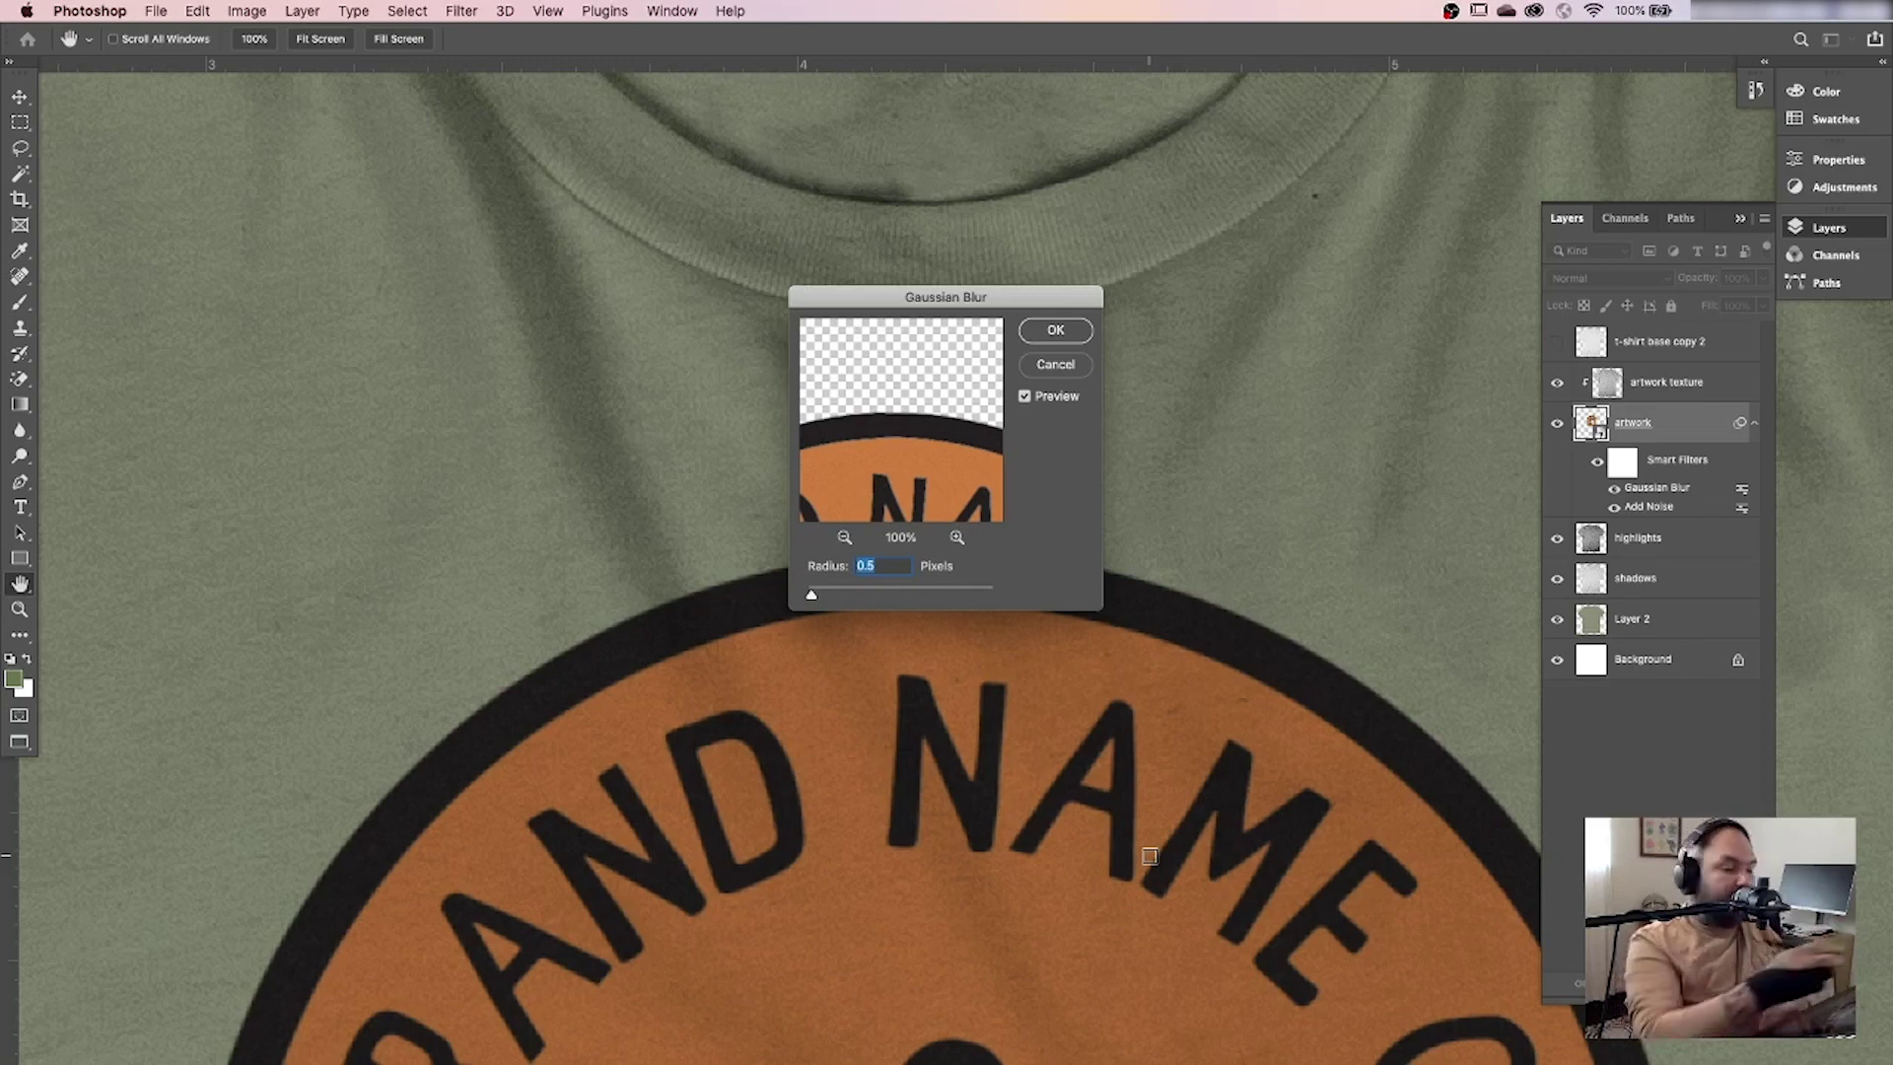
pyautogui.press('super+0')
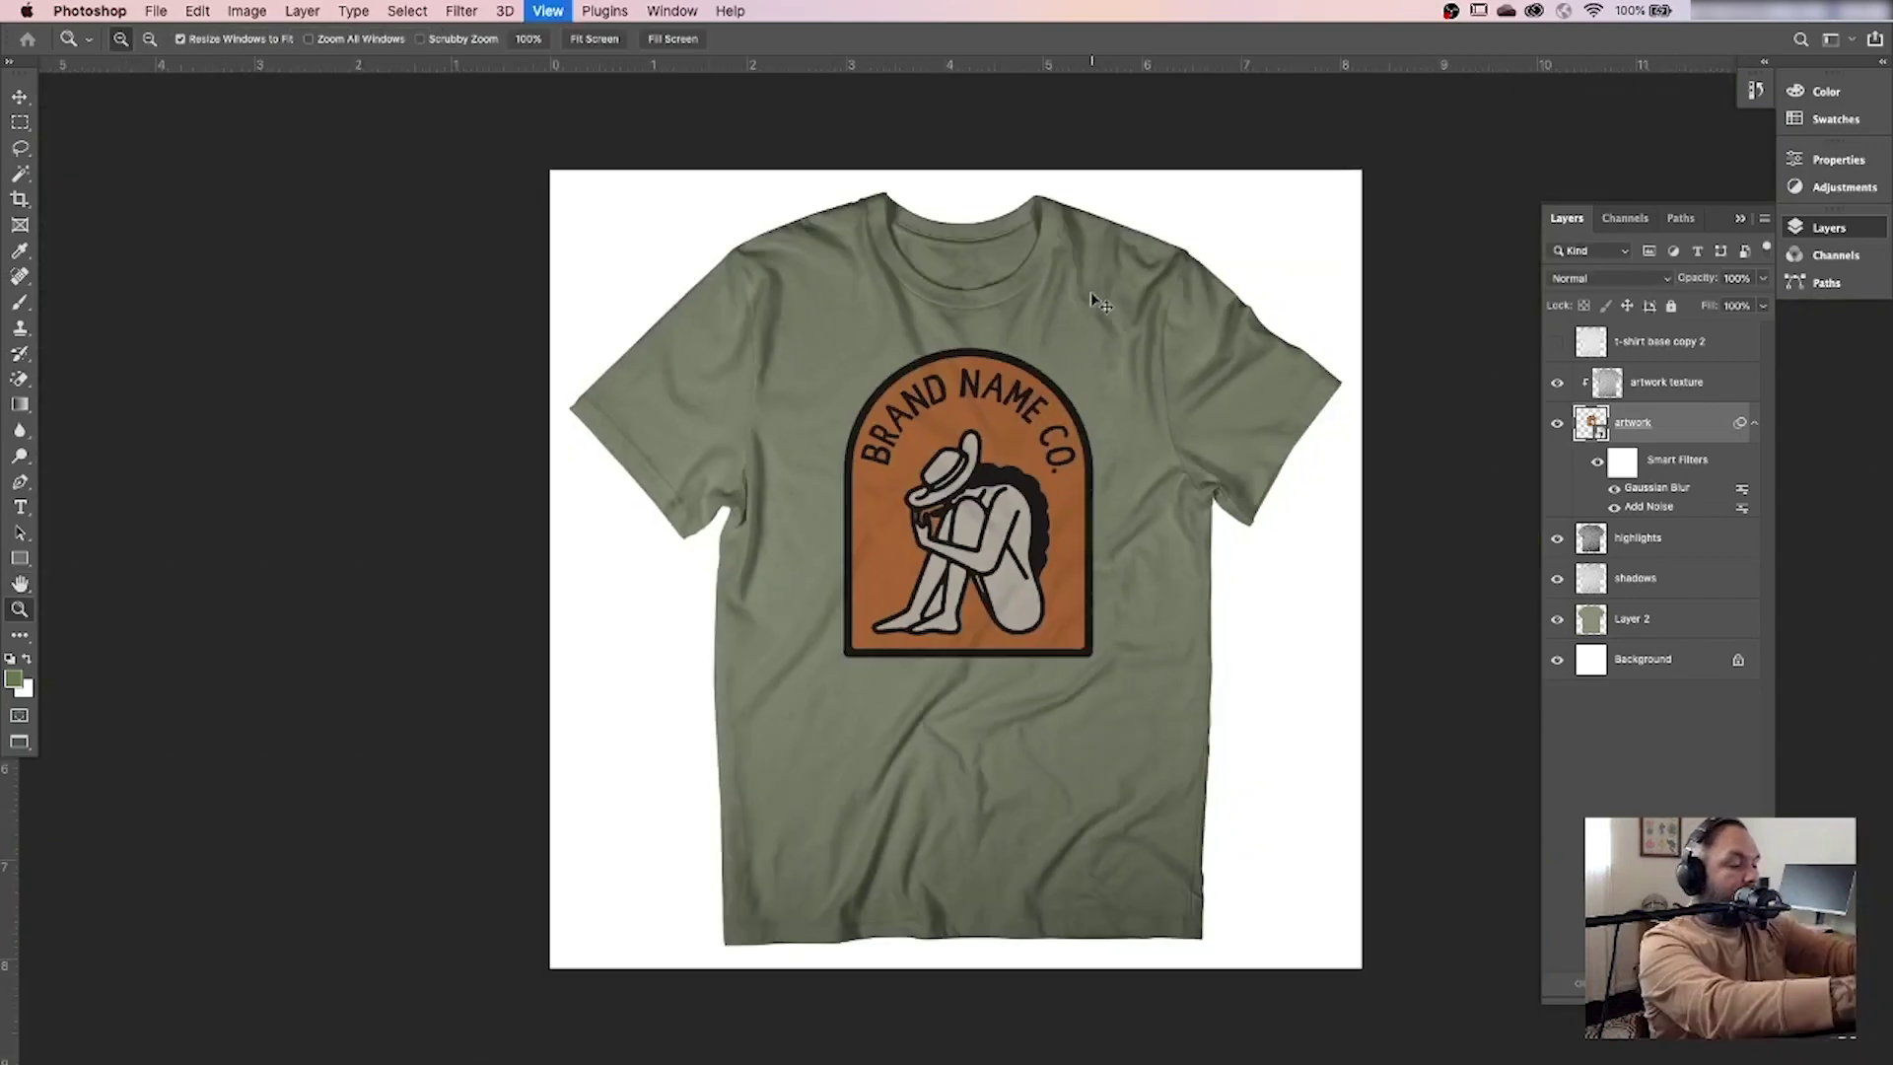
pyautogui.press('v')
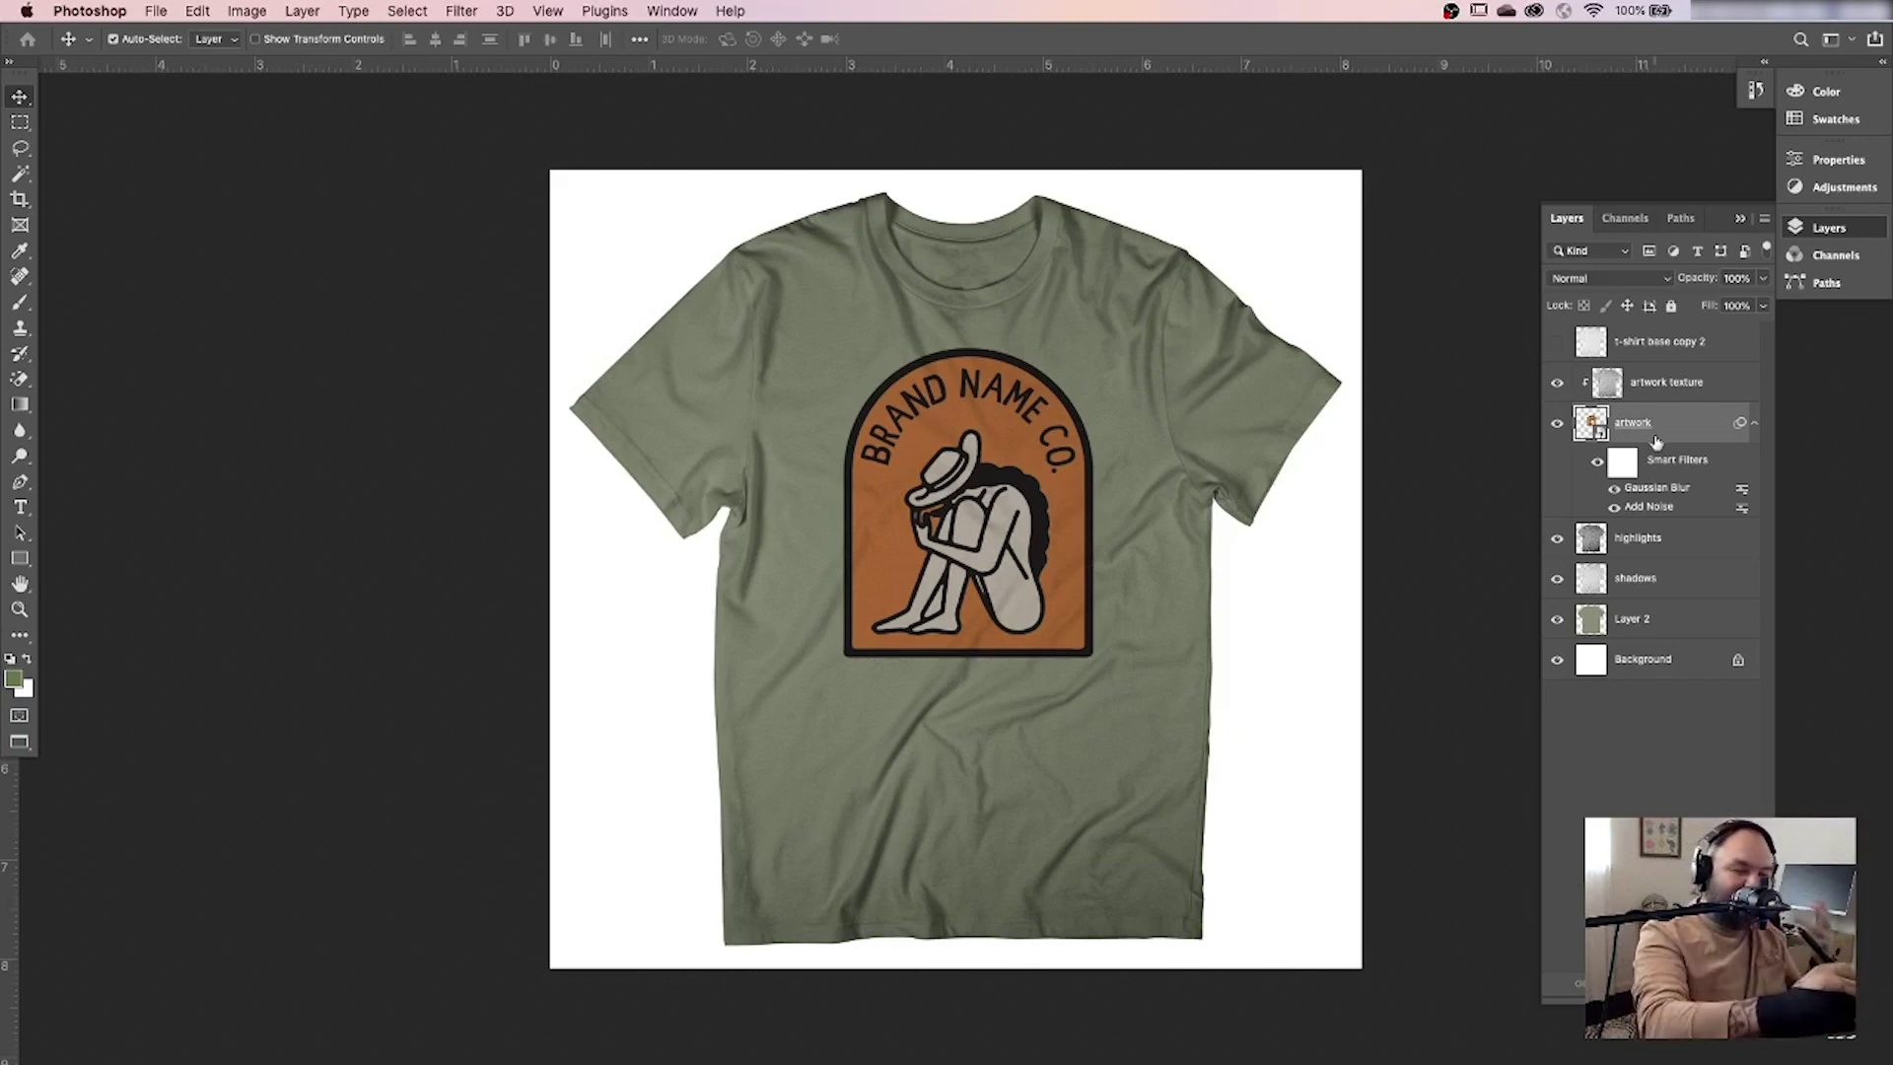
# Scale the badge artwork down slightly, then move it a bit higher on the chest.
pyautogui.press('super+t')
pyautogui.moveTo(1091, 653); pyautogui.dragTo(1080, 628)
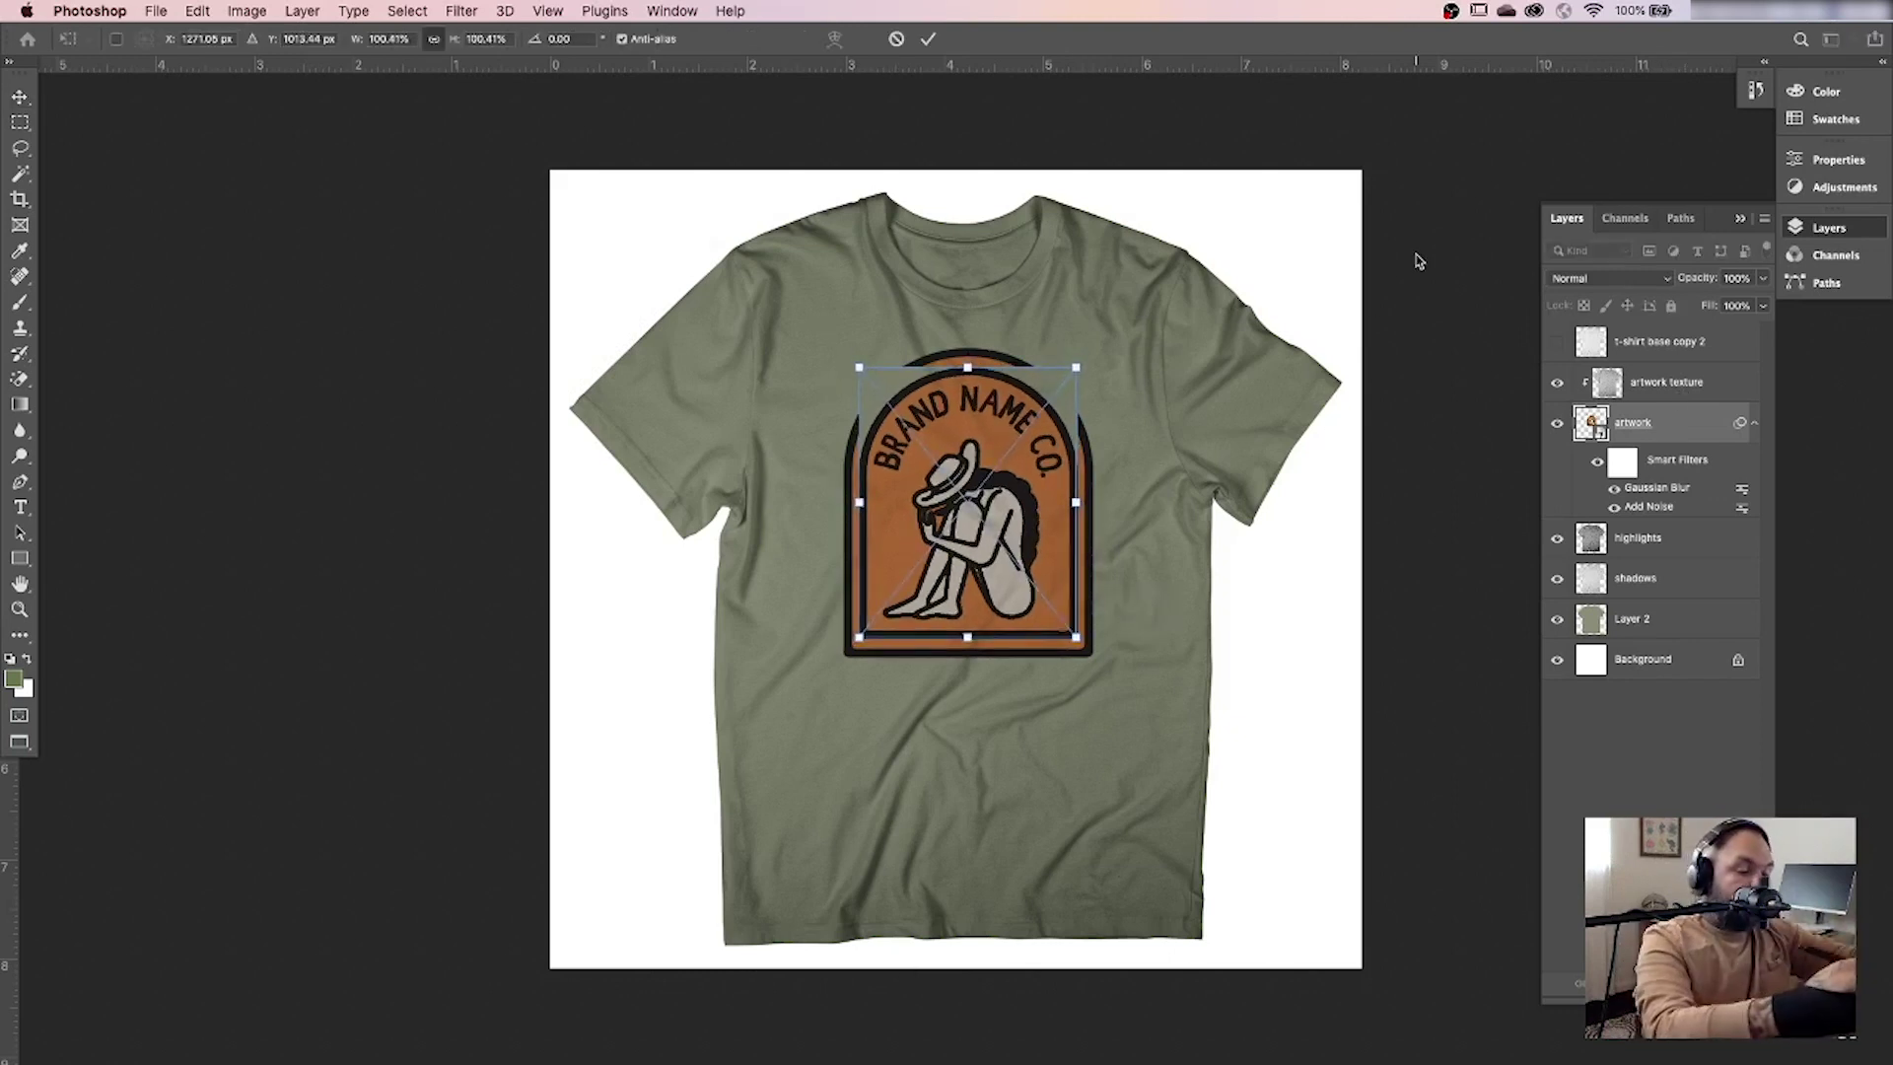
pyautogui.press('Return')
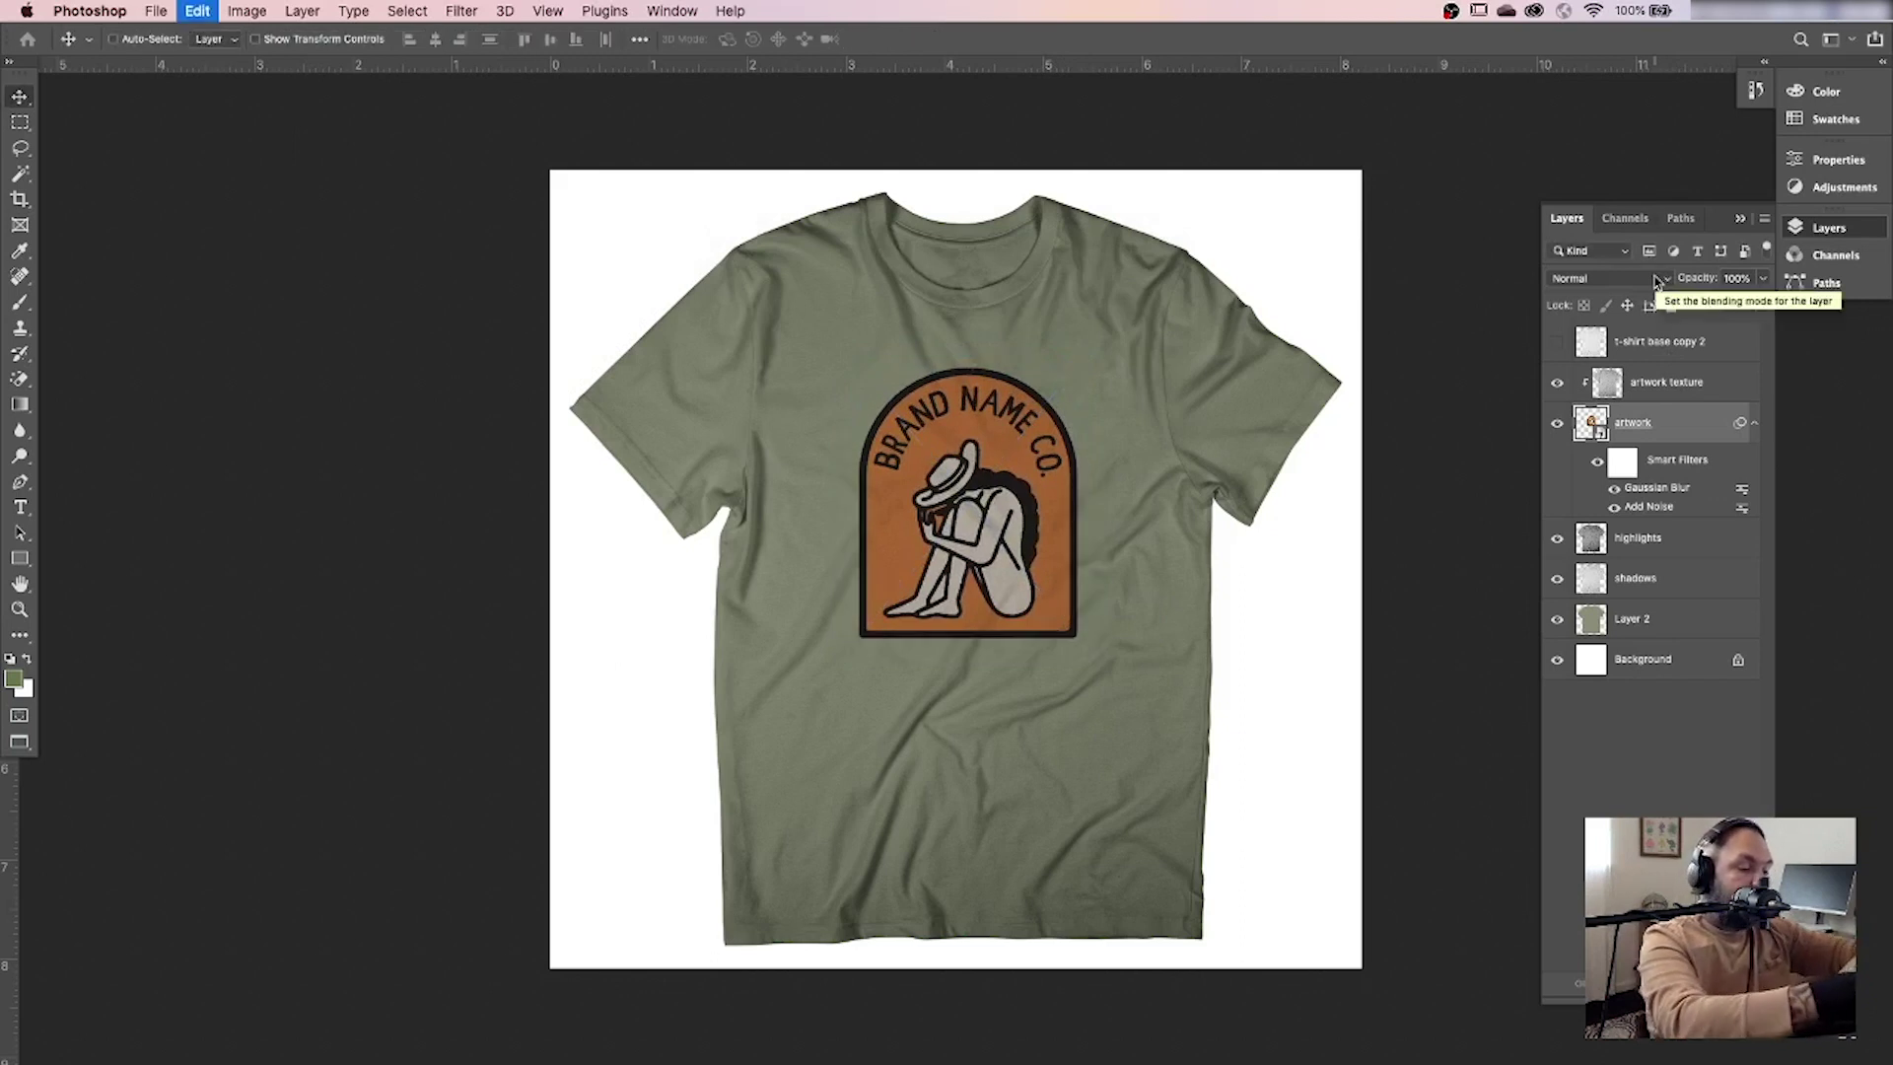
pyautogui.press('super+t')
pyautogui.moveTo(1021, 435); pyautogui.dragTo(1027, 402)
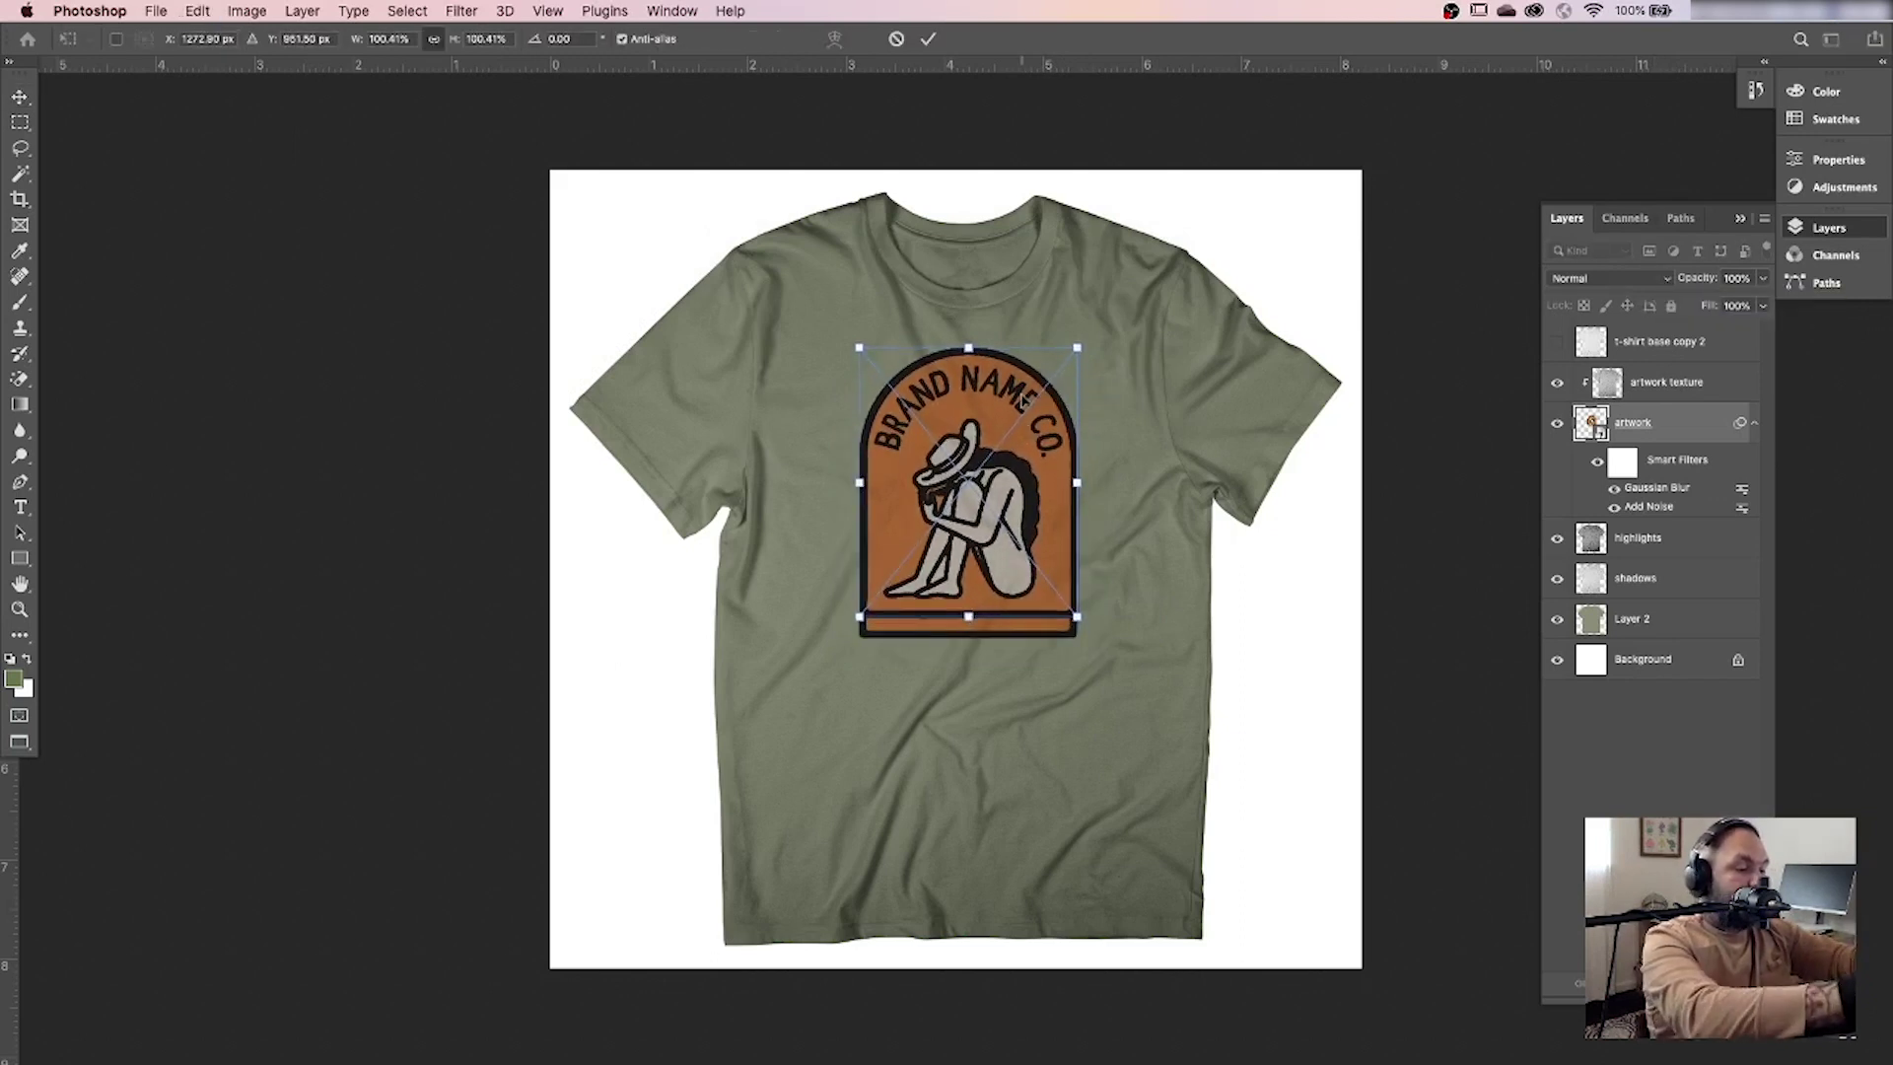
pyautogui.press('Return')
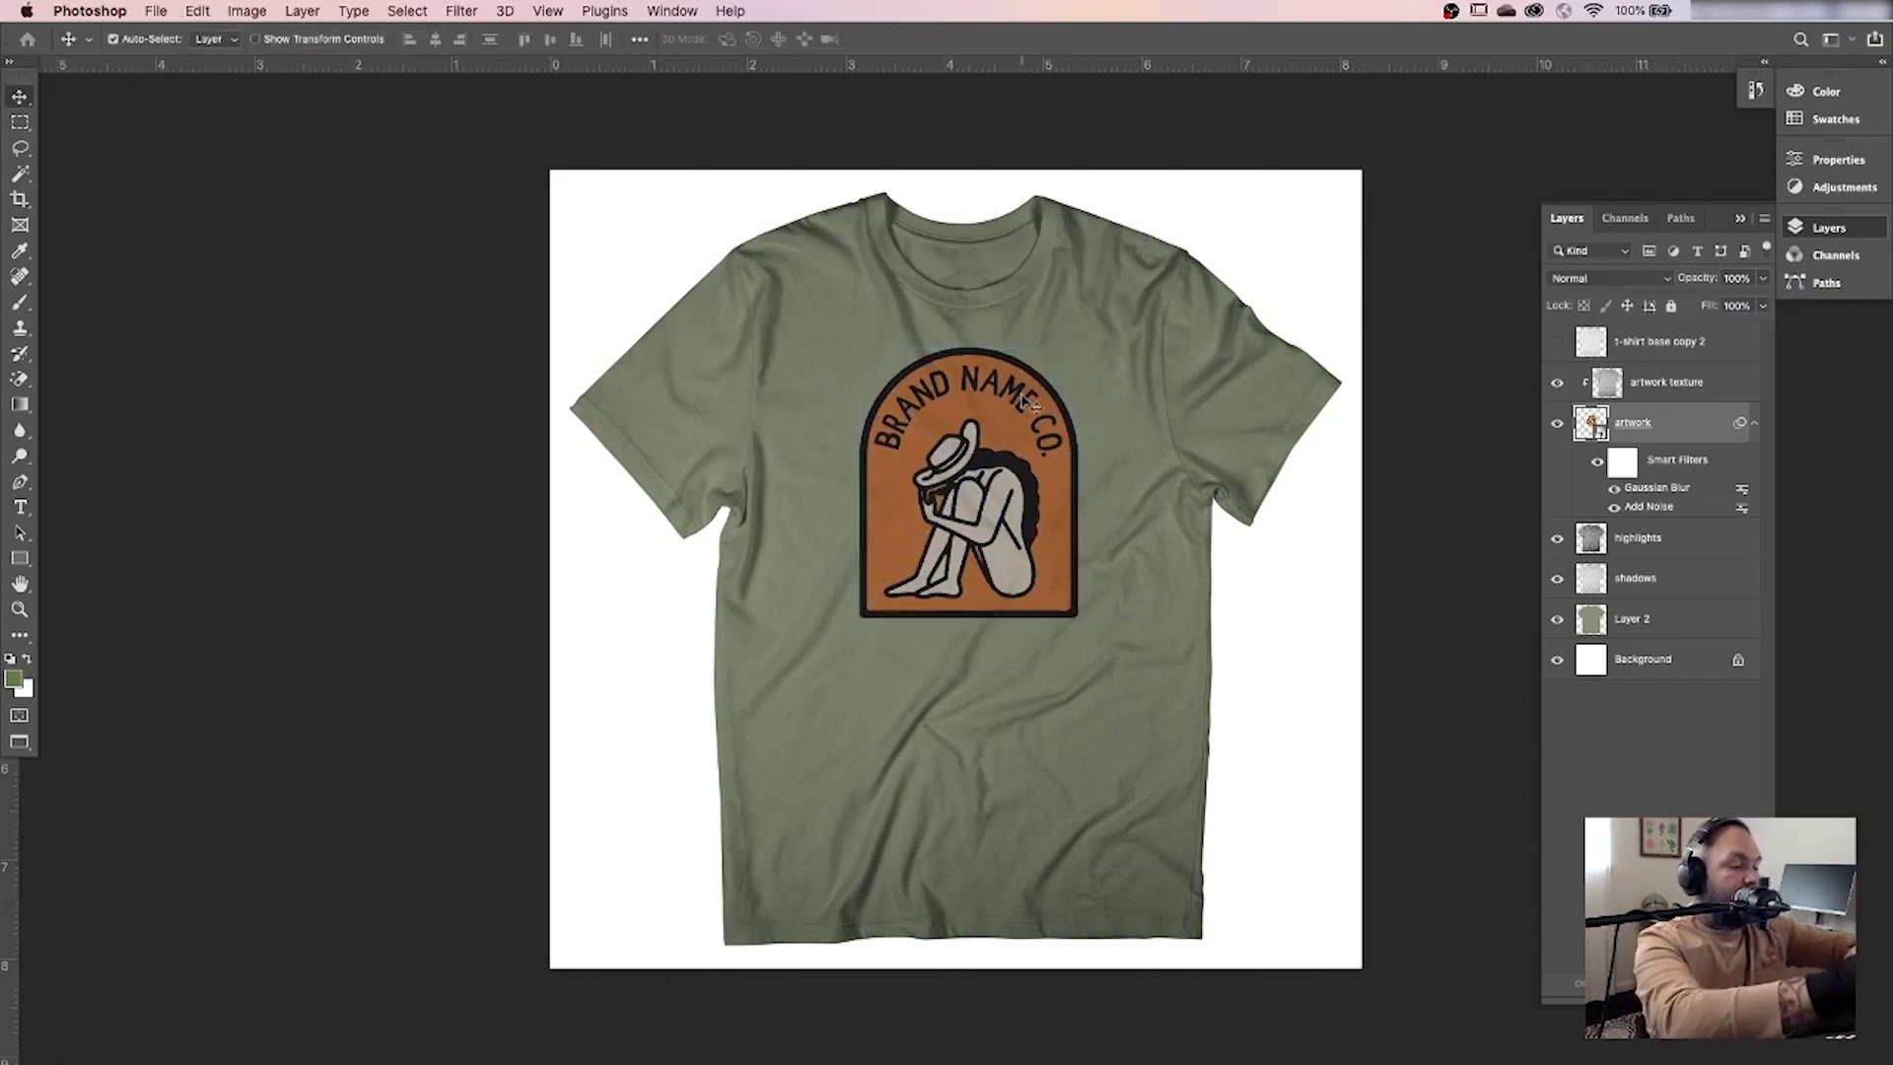
# Hide the artwork and duplicate the highlights layer, moving the copy to the top of the stack.
pyautogui.click(1558, 422)
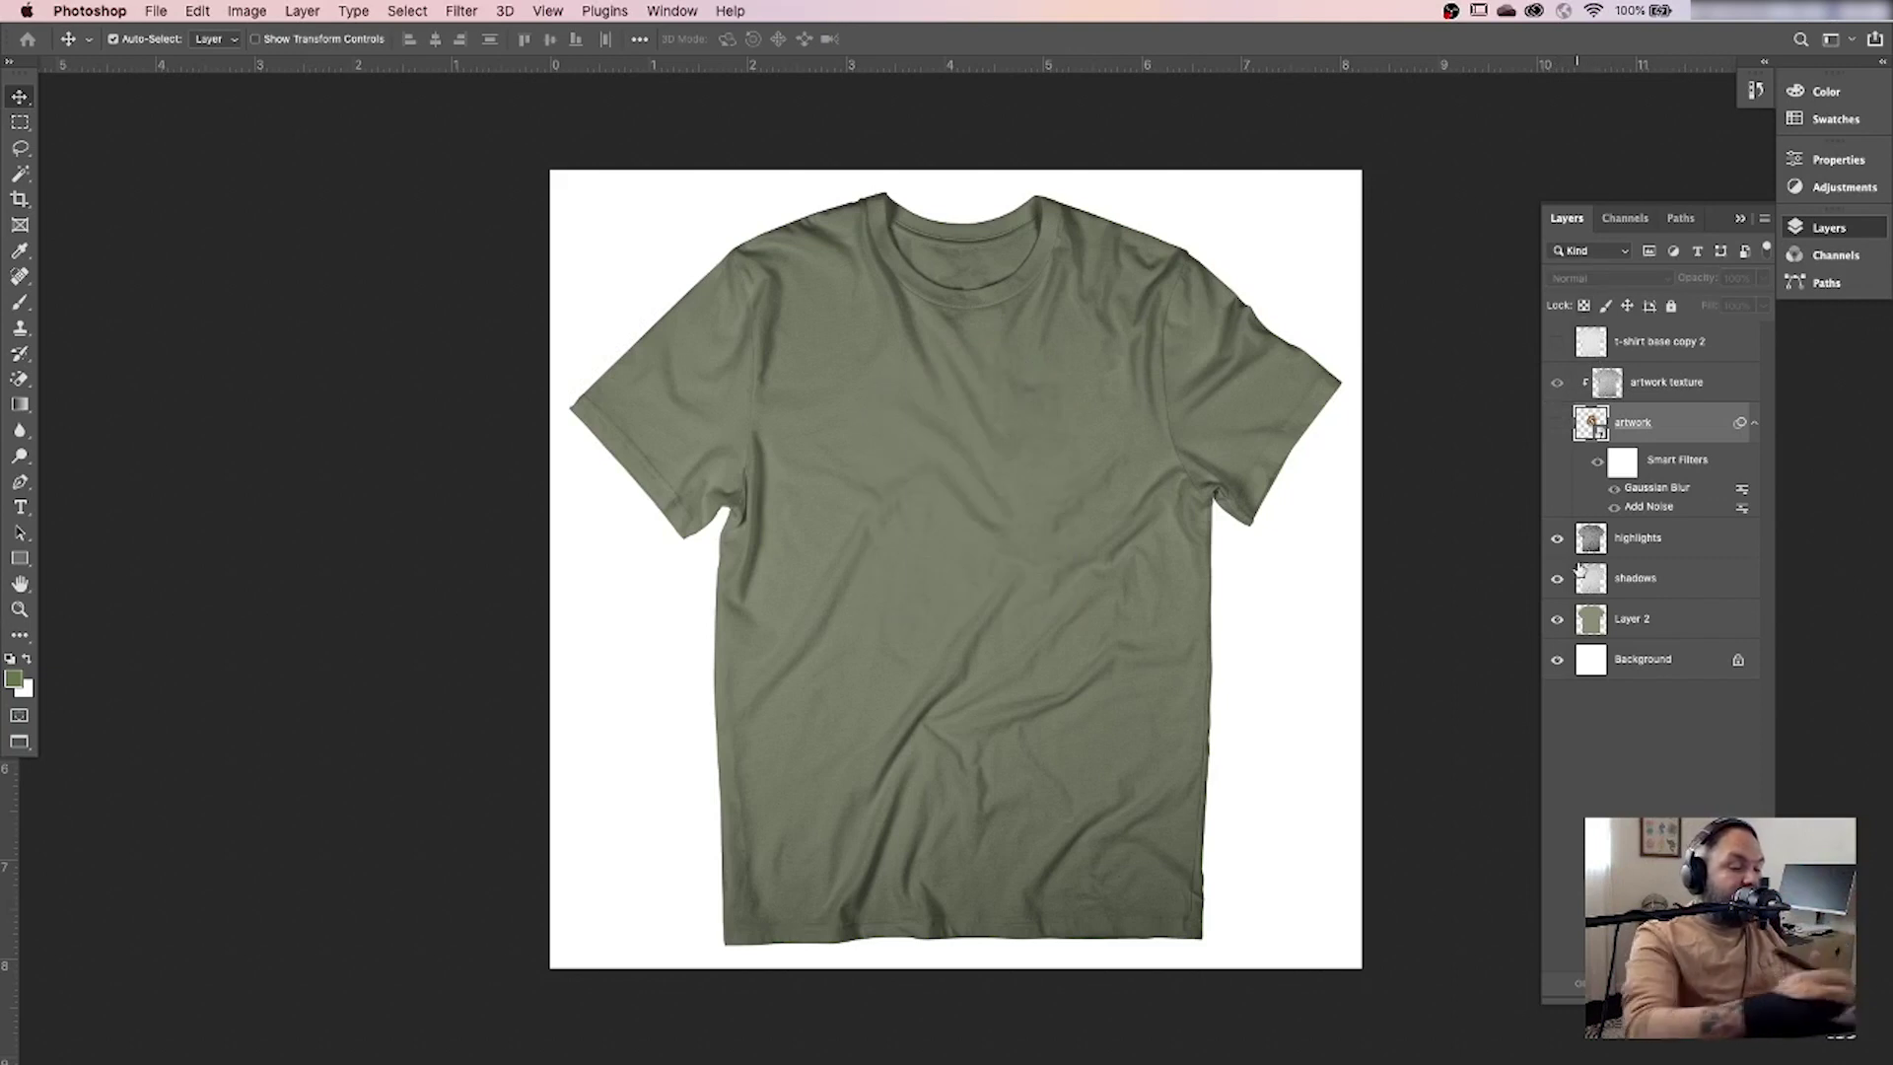
pyautogui.click(1674, 539)
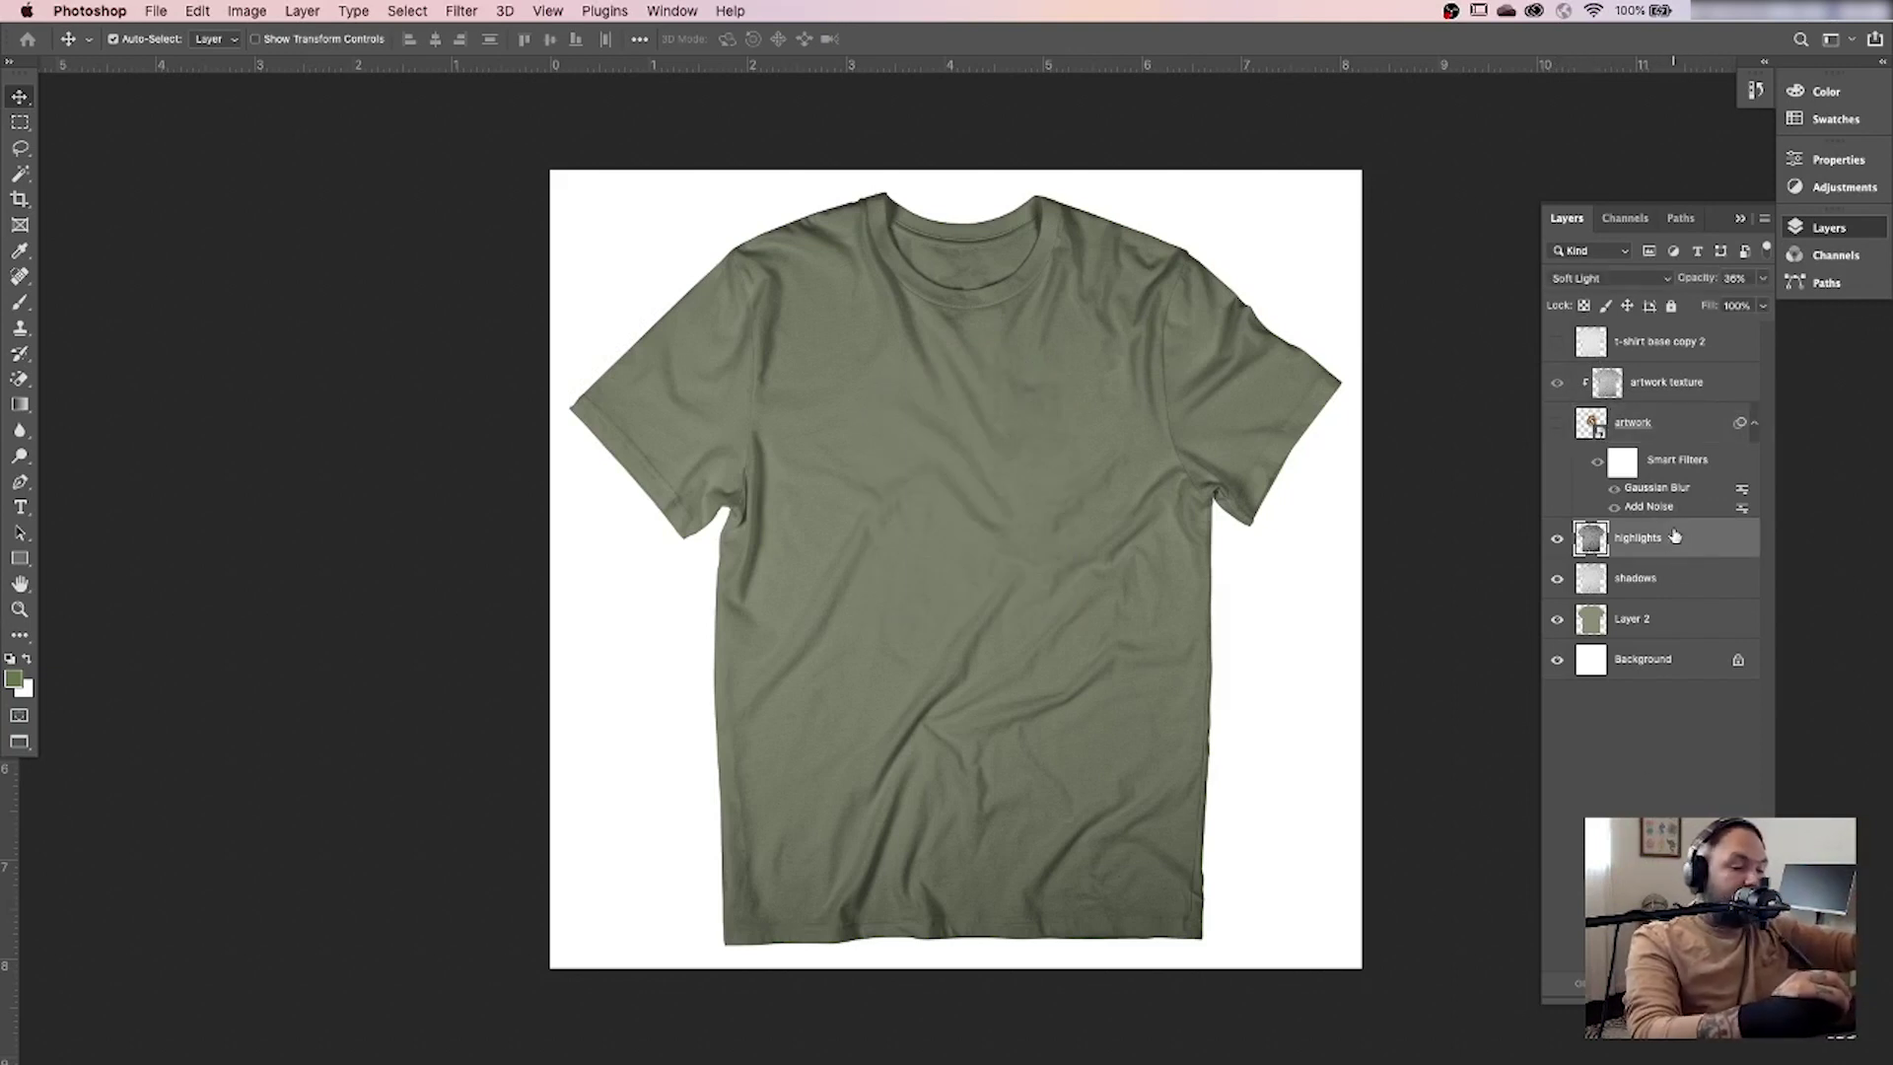
pyautogui.press('super+j')
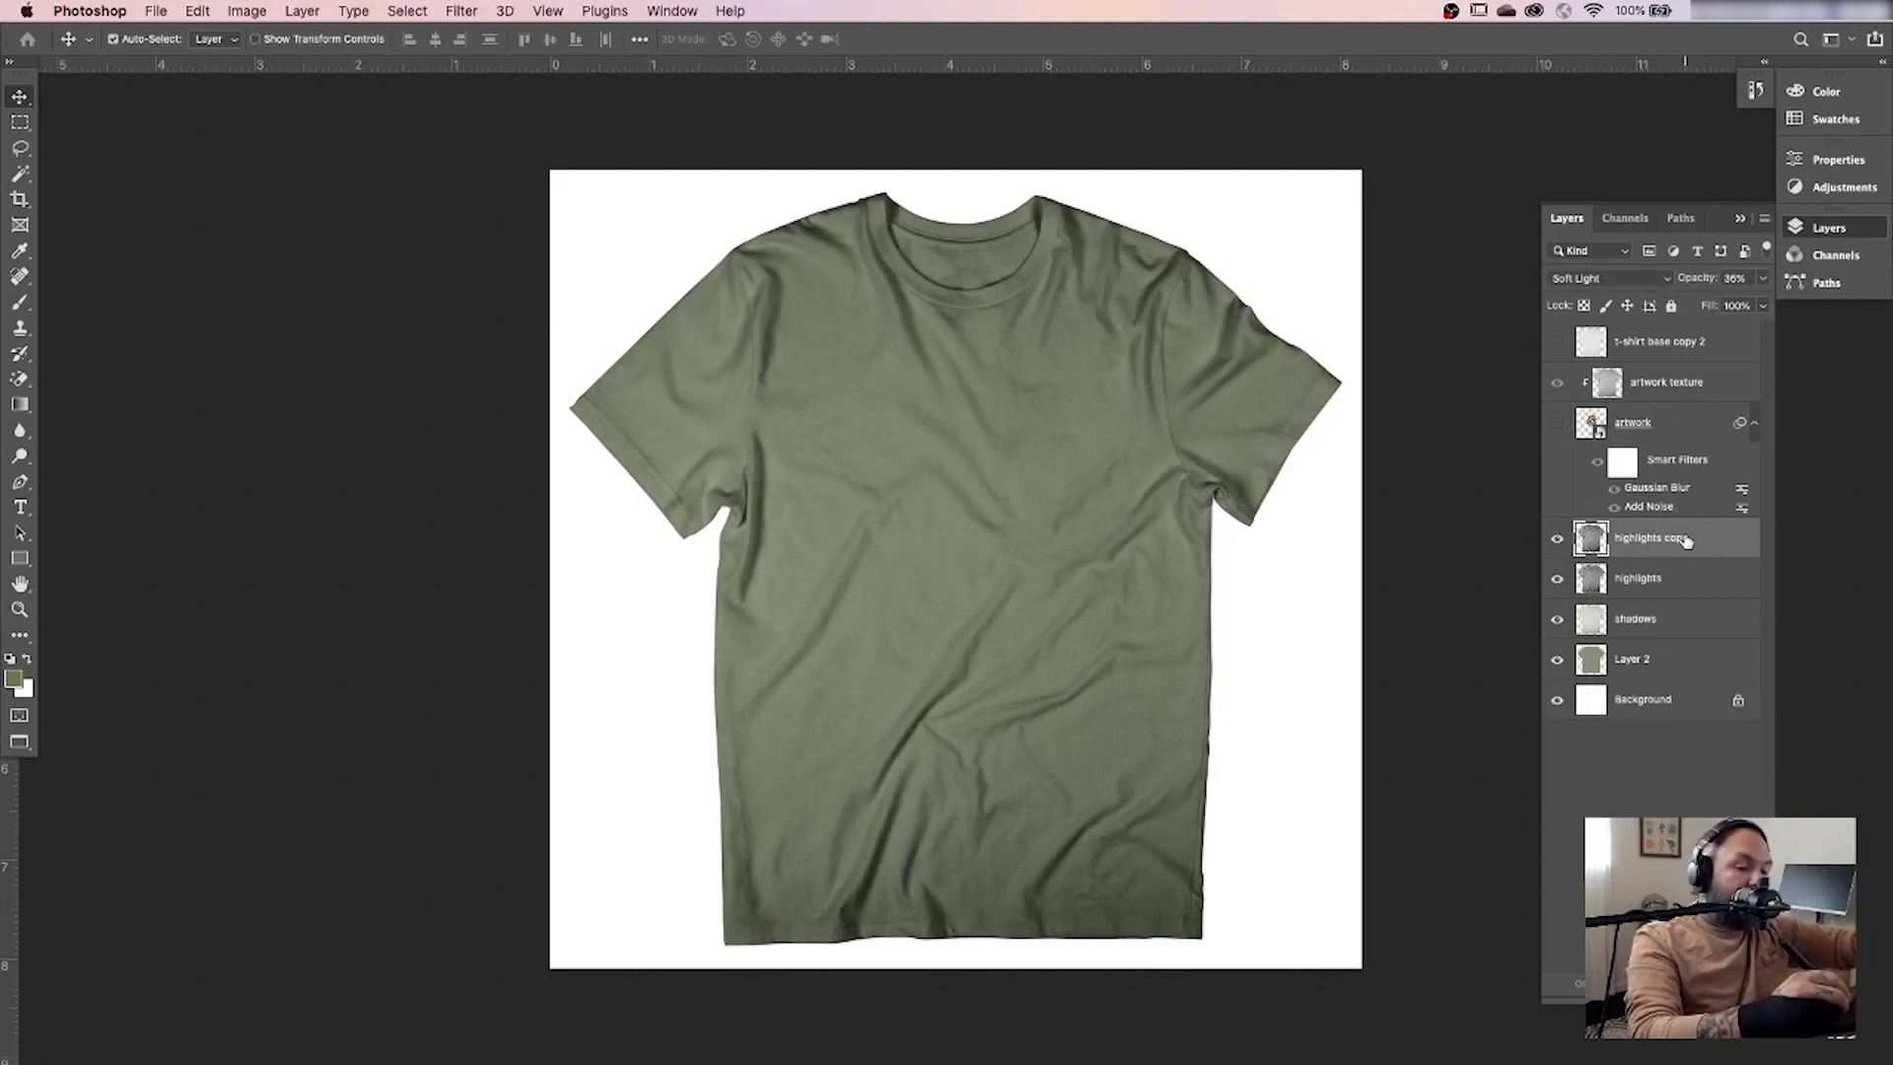
pyautogui.moveTo(1688, 540); pyautogui.dragTo(1676, 331)
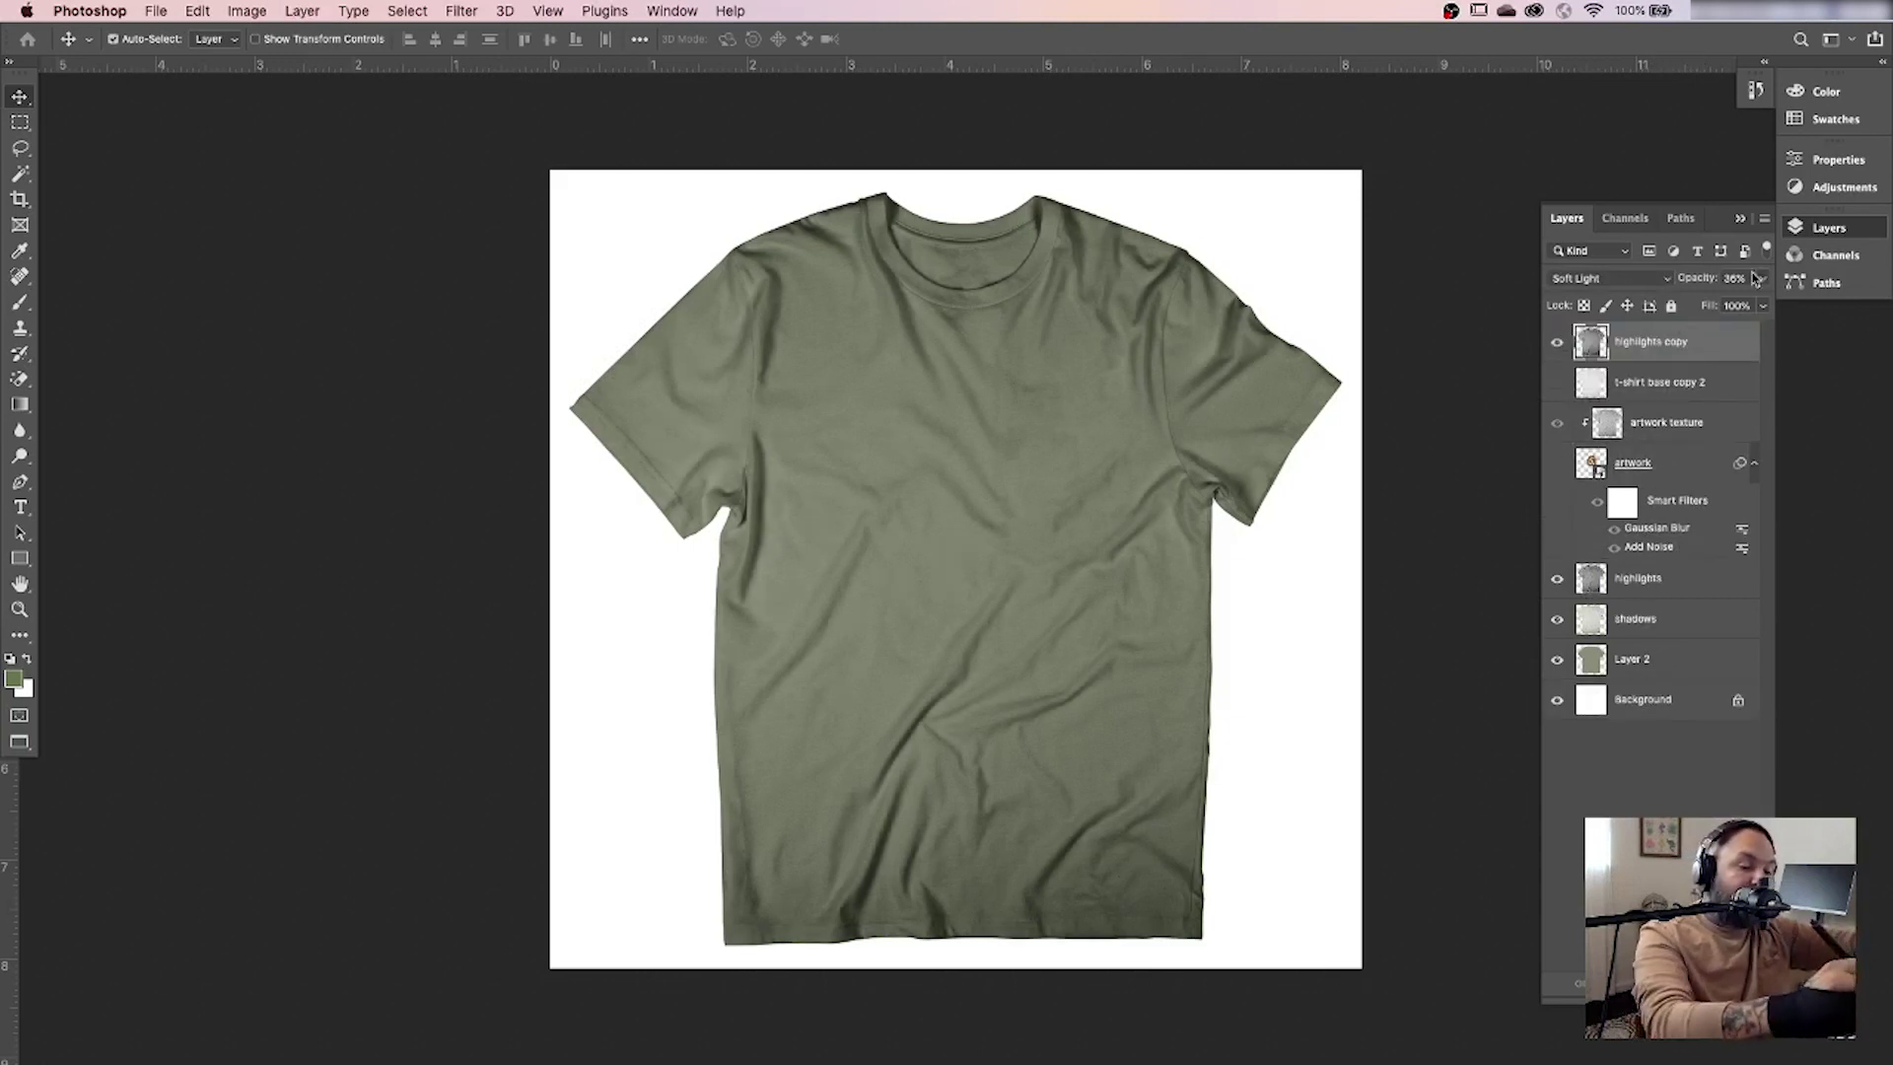
# Set the highlights copy to Normal blending at 100% opacity.
pyautogui.click(1656, 281)
pyautogui.click(1627, 51)
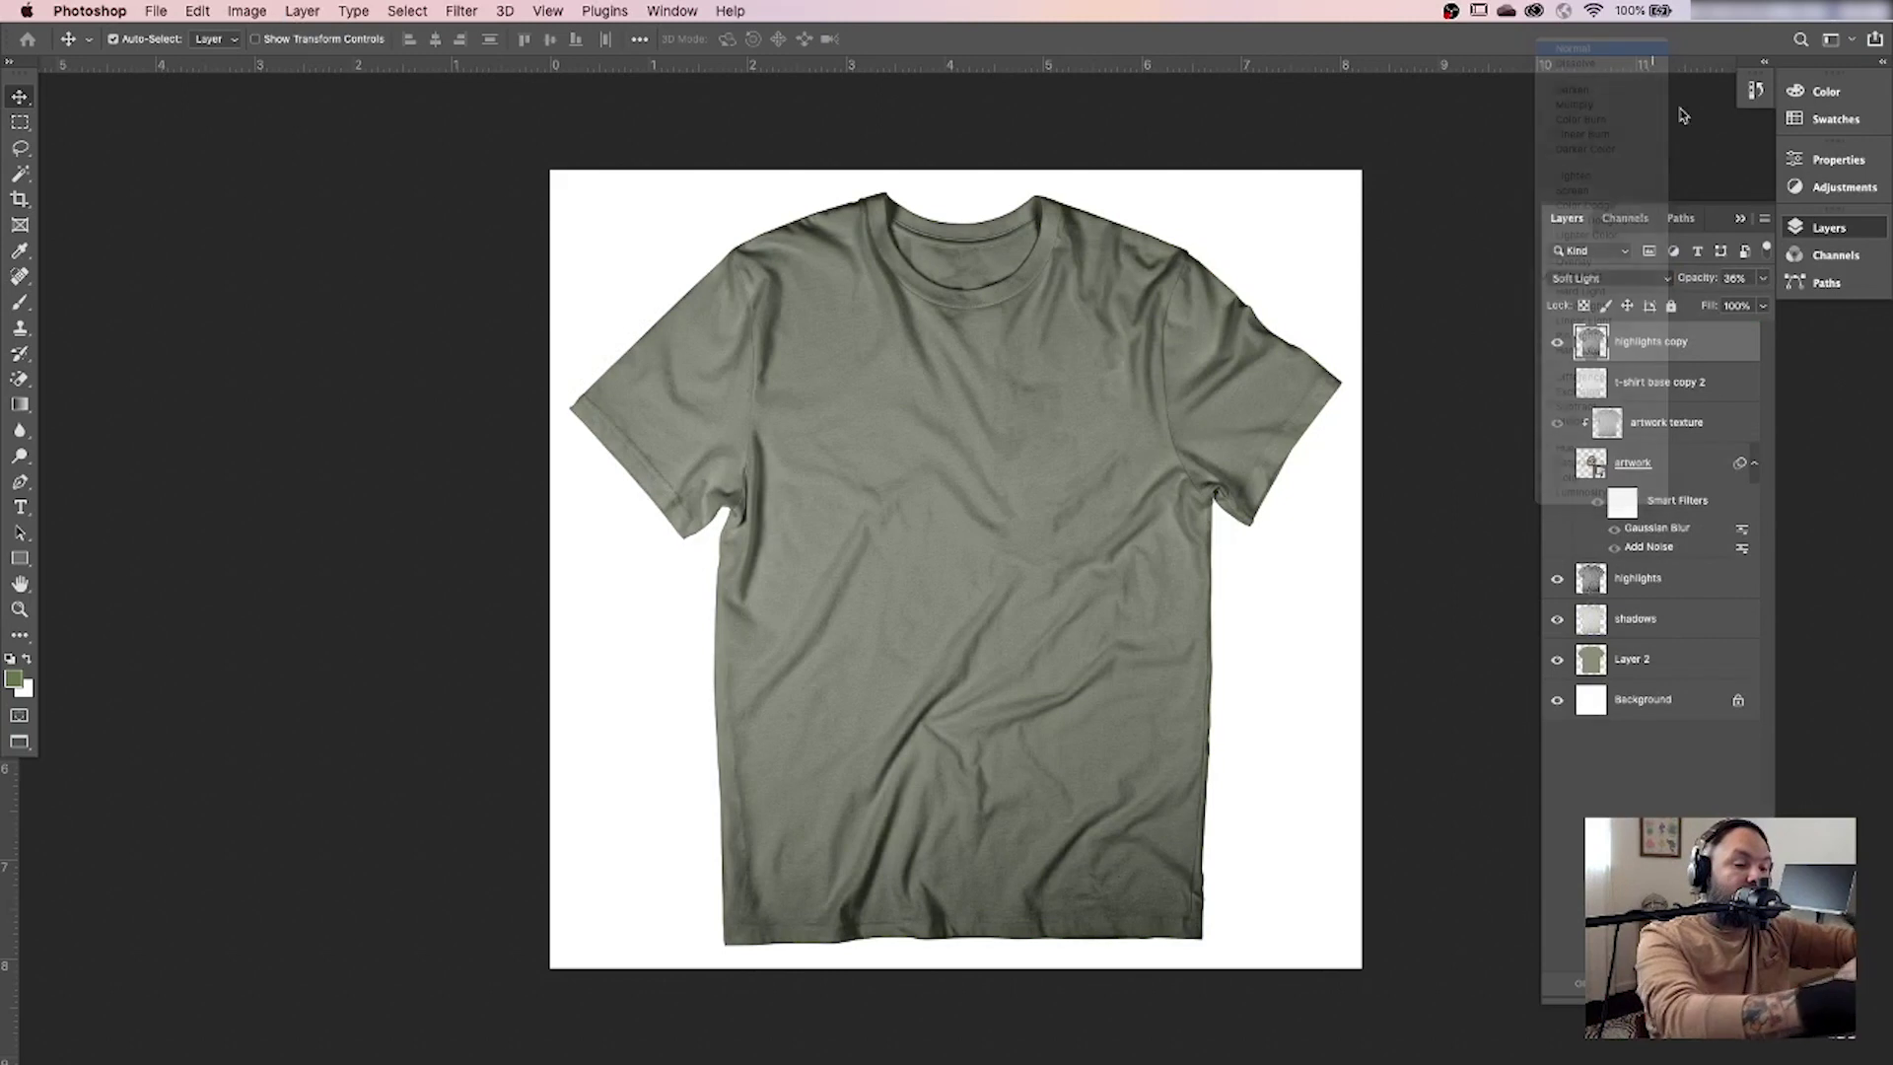
pyautogui.click(1764, 278)
pyautogui.moveTo(1701, 302); pyautogui.dragTo(1804, 296)
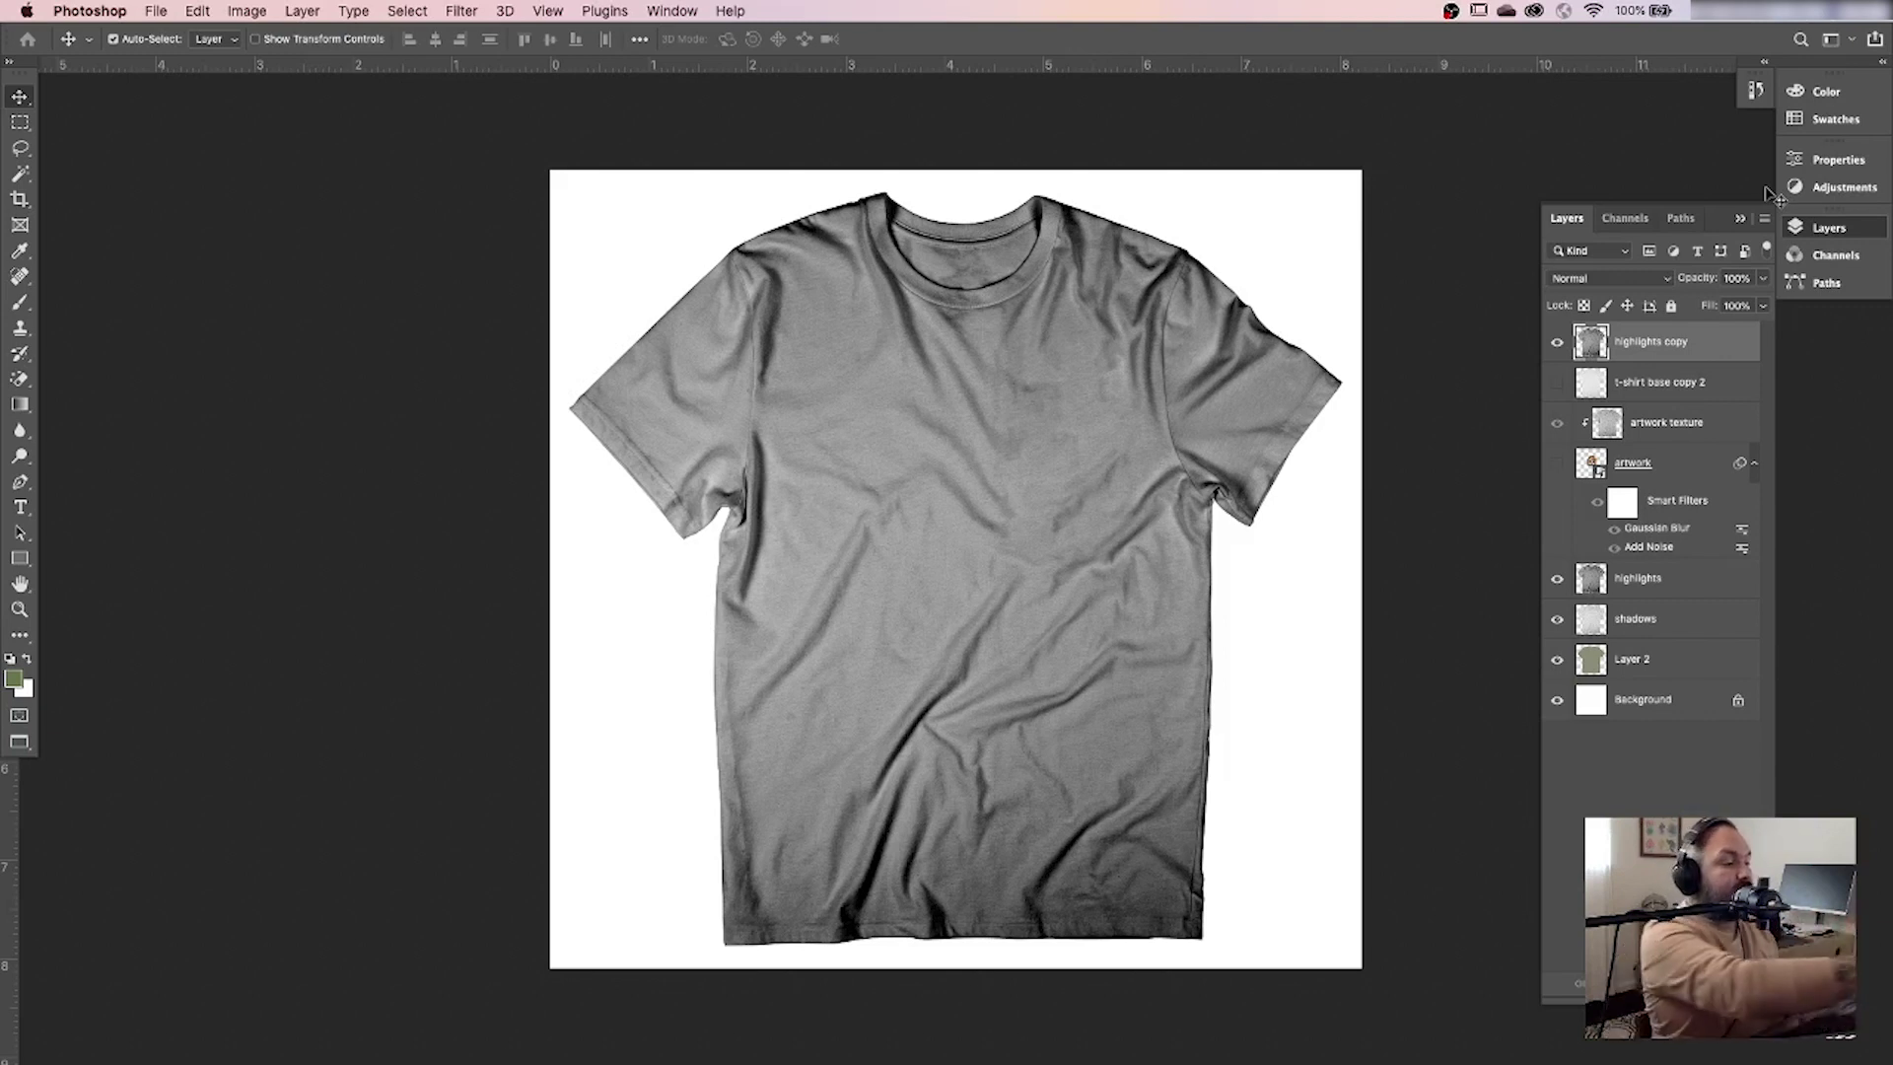
# Blur the highlights copy with a 4.8-pixel Gaussian Blur, checking the preview at 200%.
pyautogui.click(461, 10)
pyautogui.moveTo(612, 281)
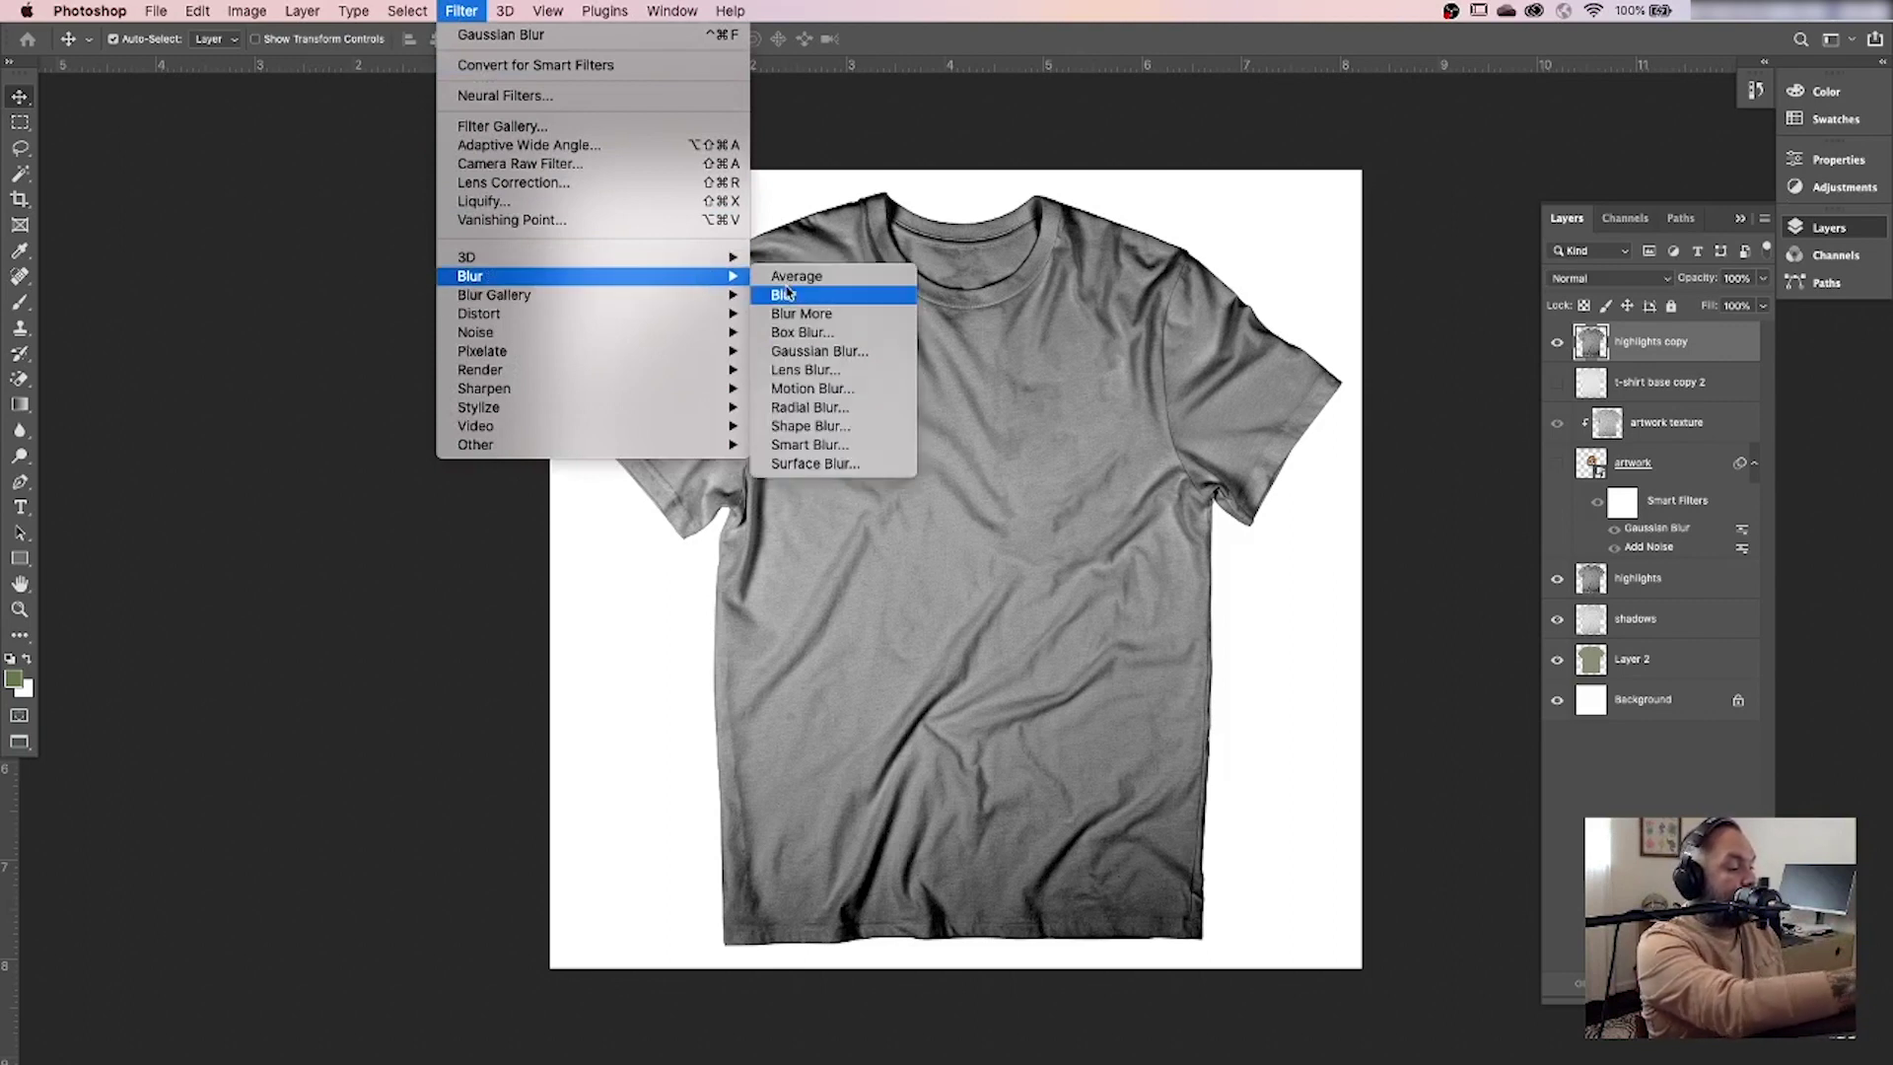
pyautogui.click(847, 351)
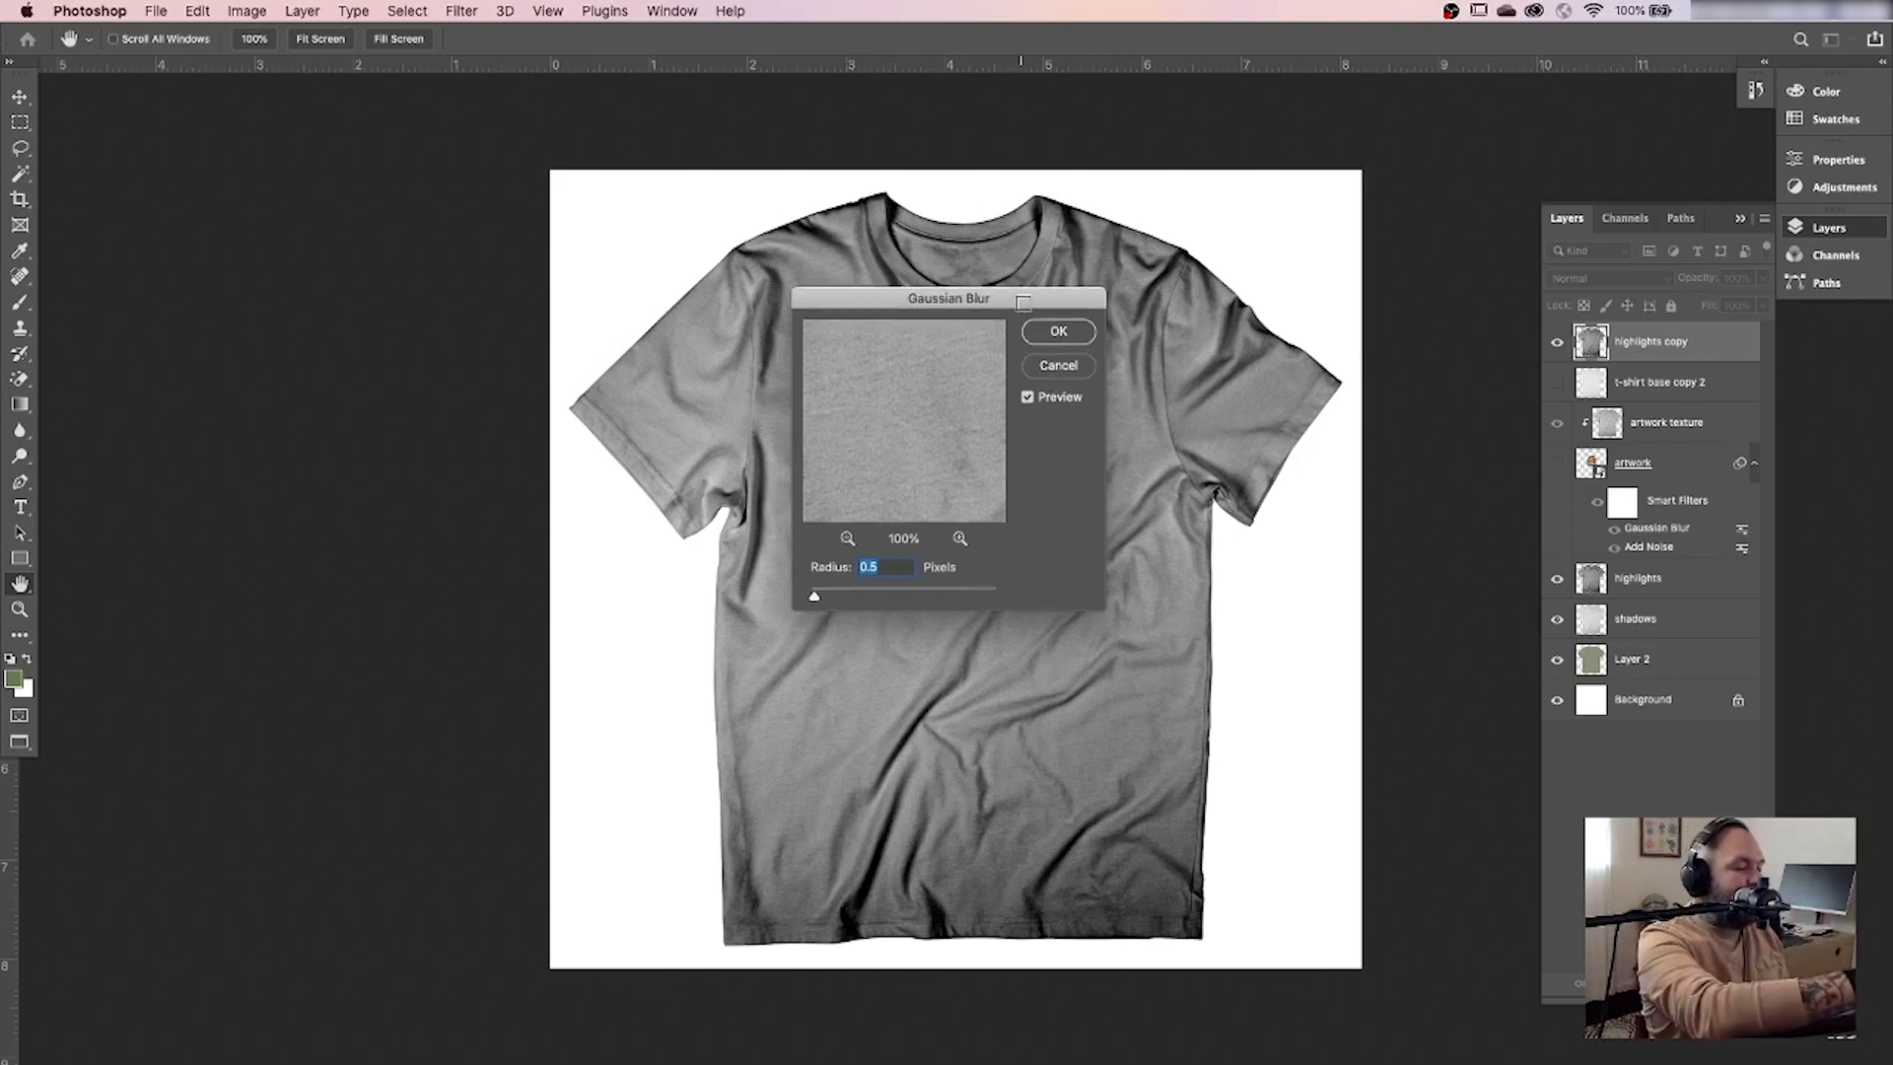
pyautogui.moveTo(1011, 299); pyautogui.dragTo(1123, 332)
pyautogui.click(957, 571)
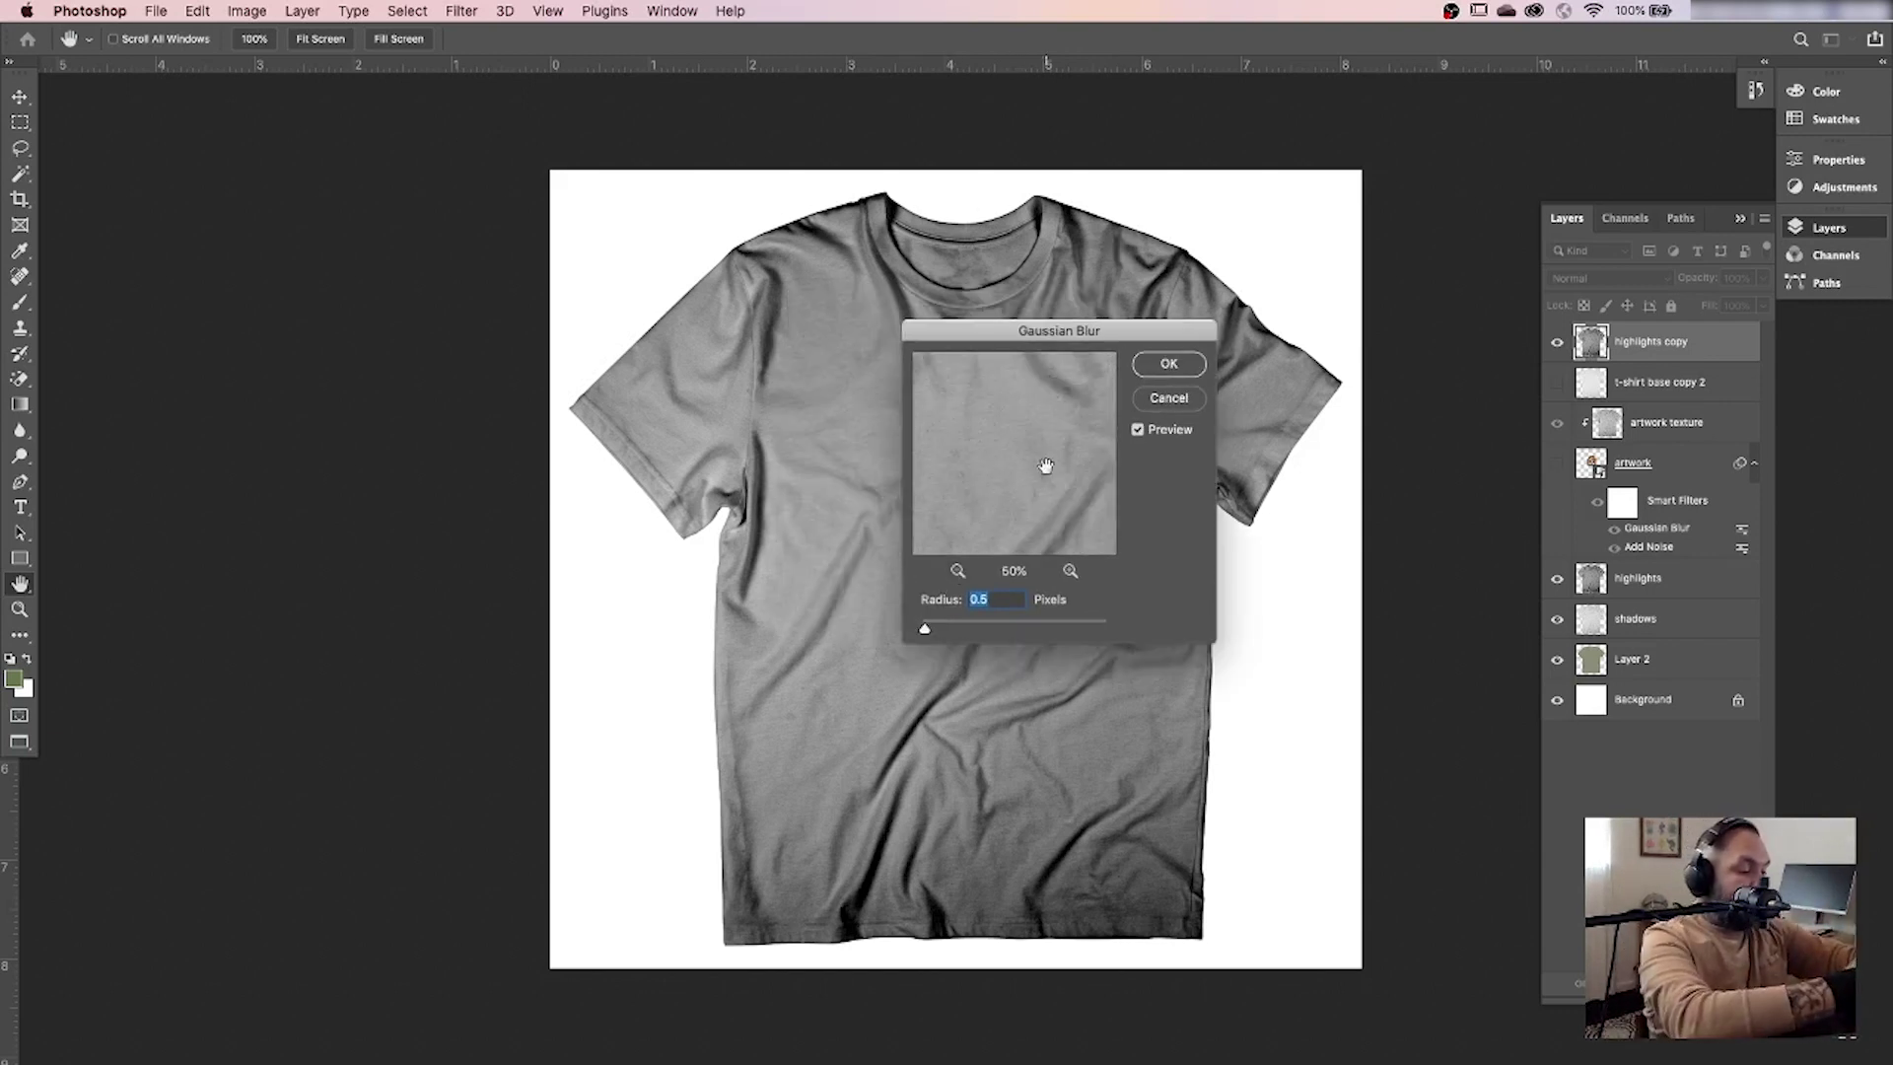
pyautogui.click(1069, 570)
pyautogui.click(1070, 571)
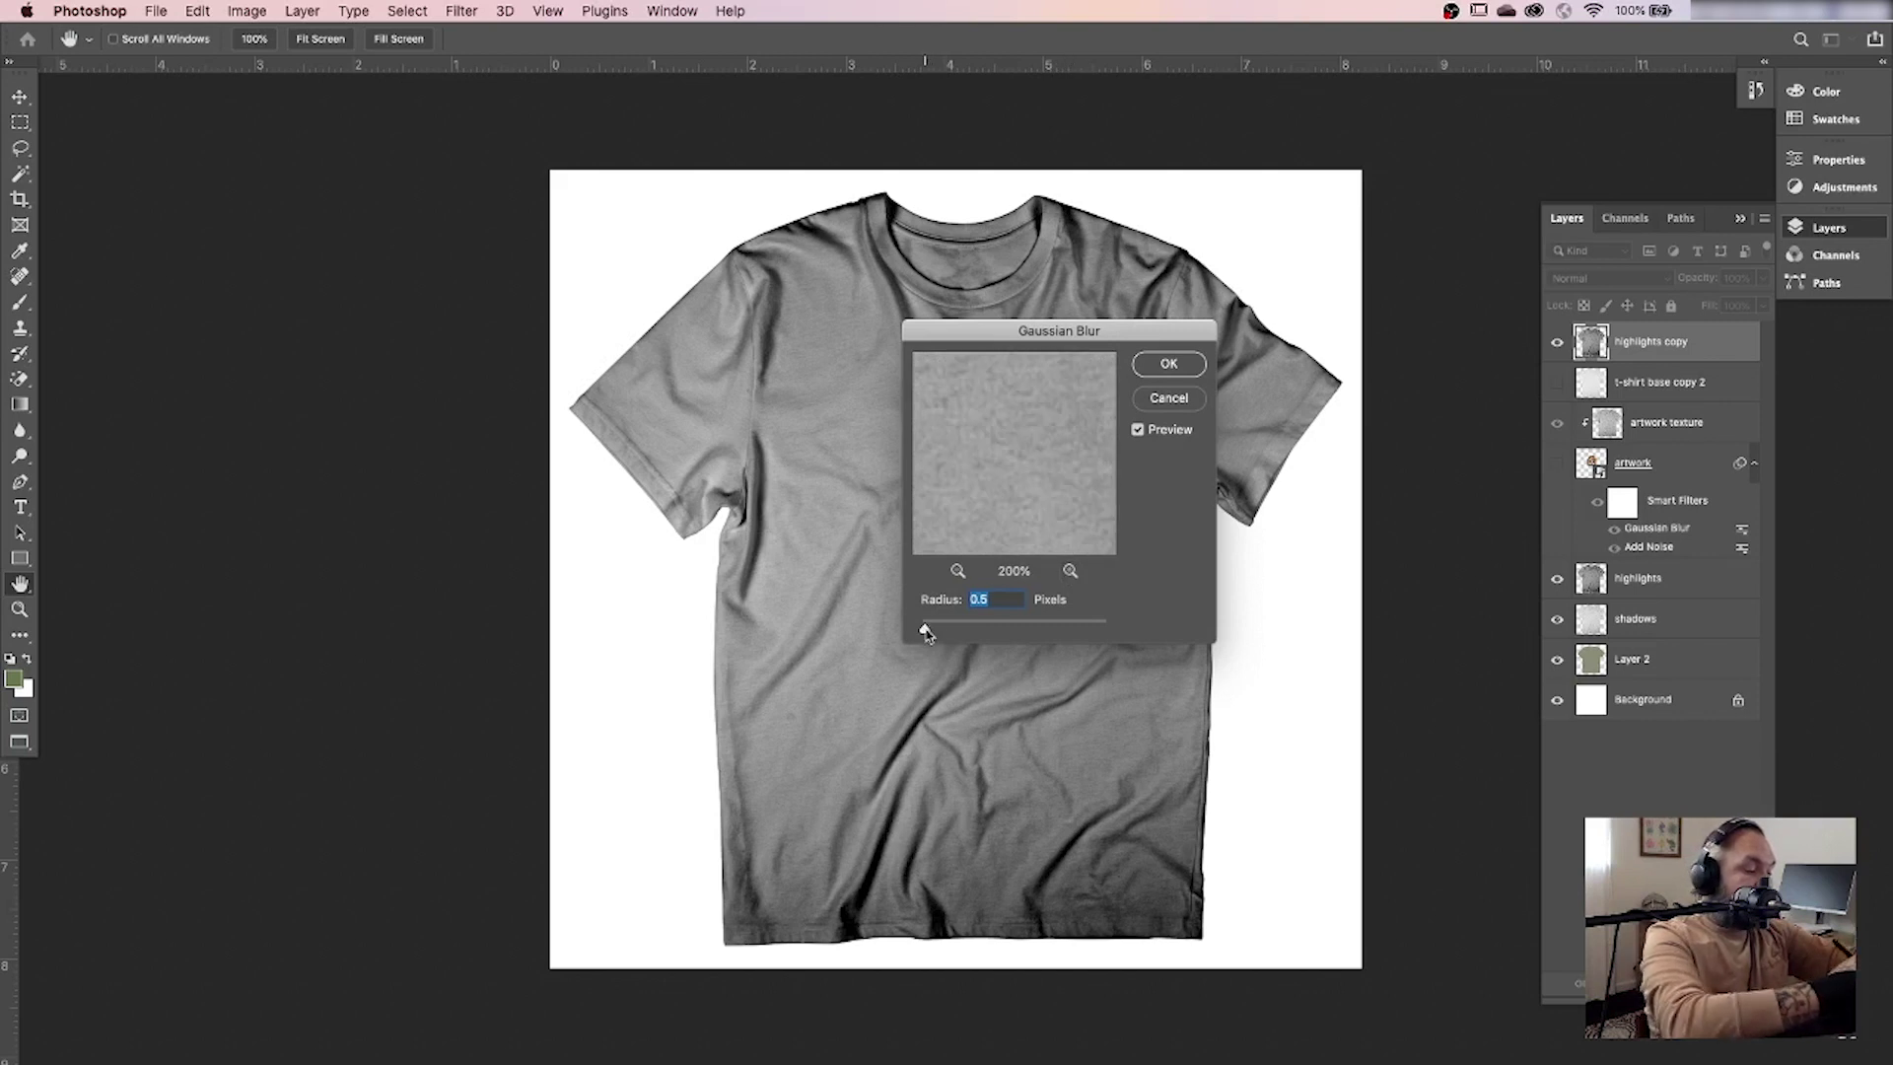
pyautogui.moveTo(925, 629); pyautogui.dragTo(930, 629)
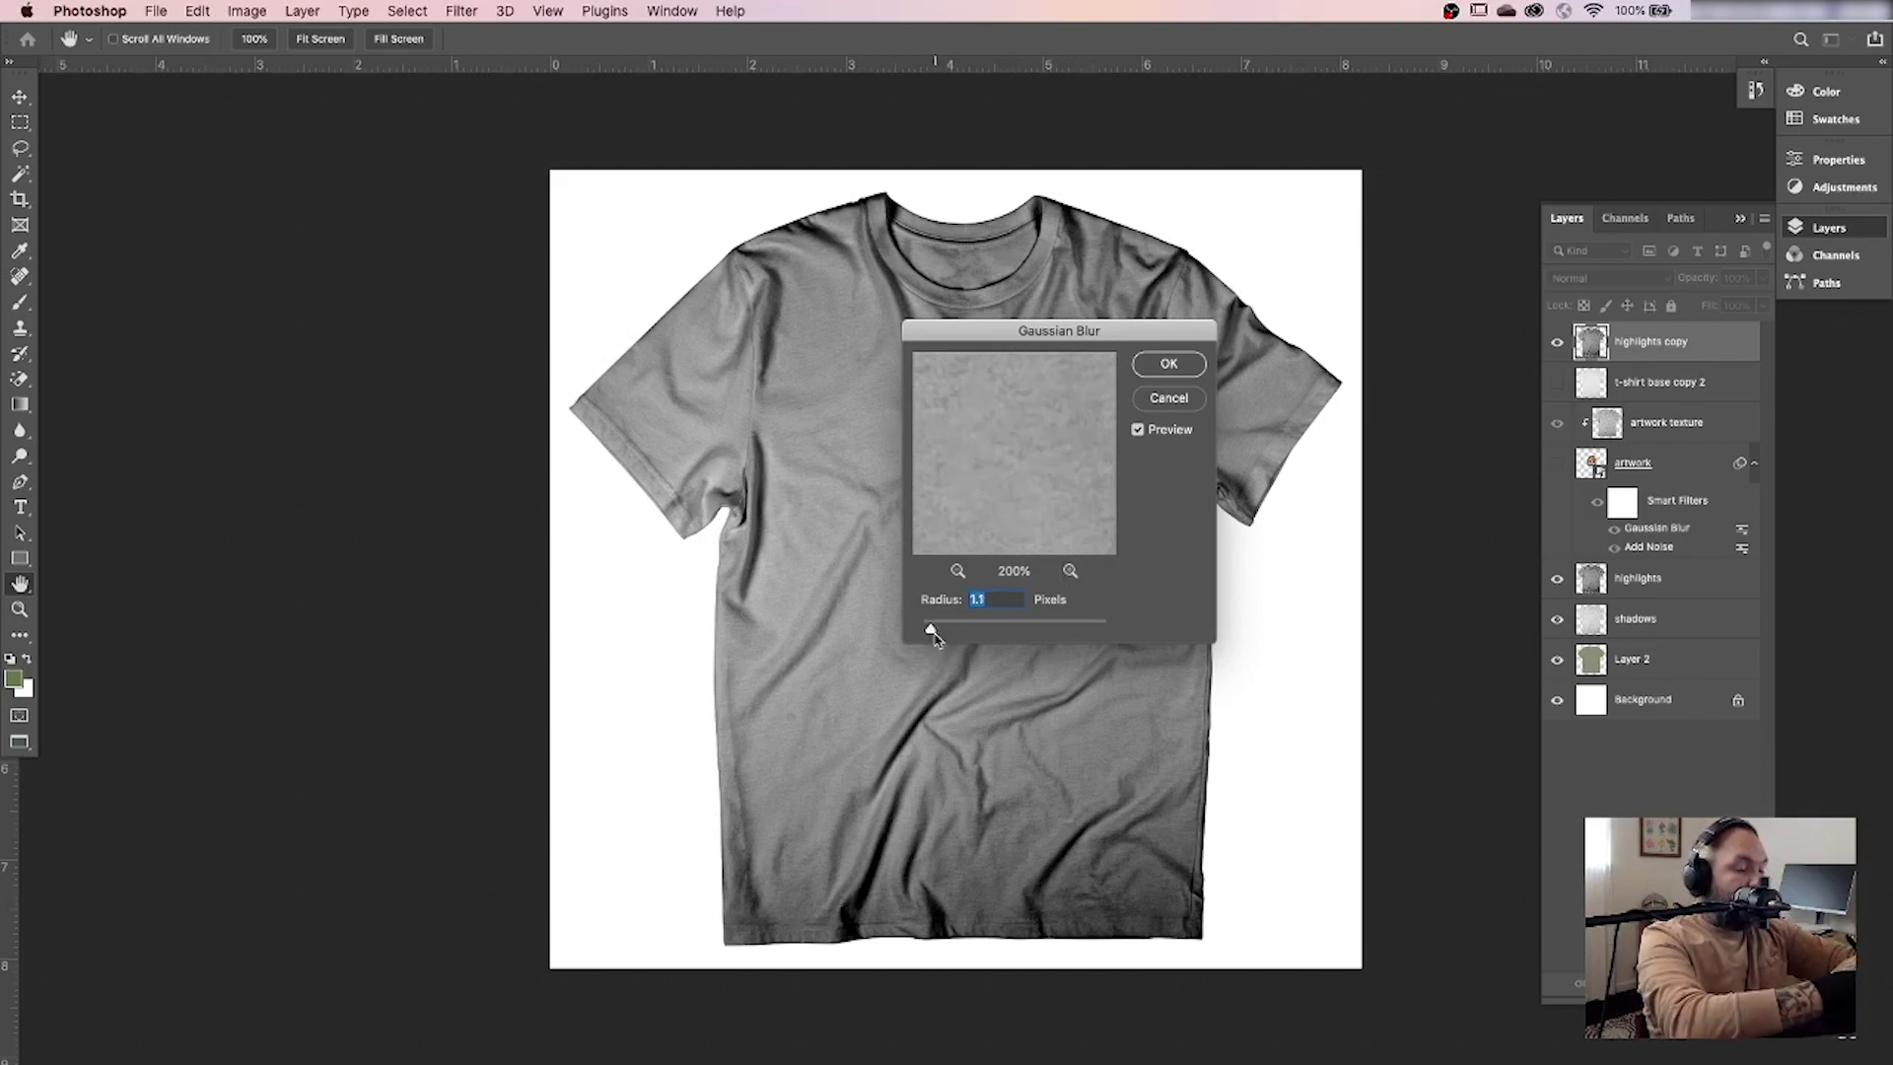
pyautogui.moveTo(931, 631); pyautogui.dragTo(966, 631)
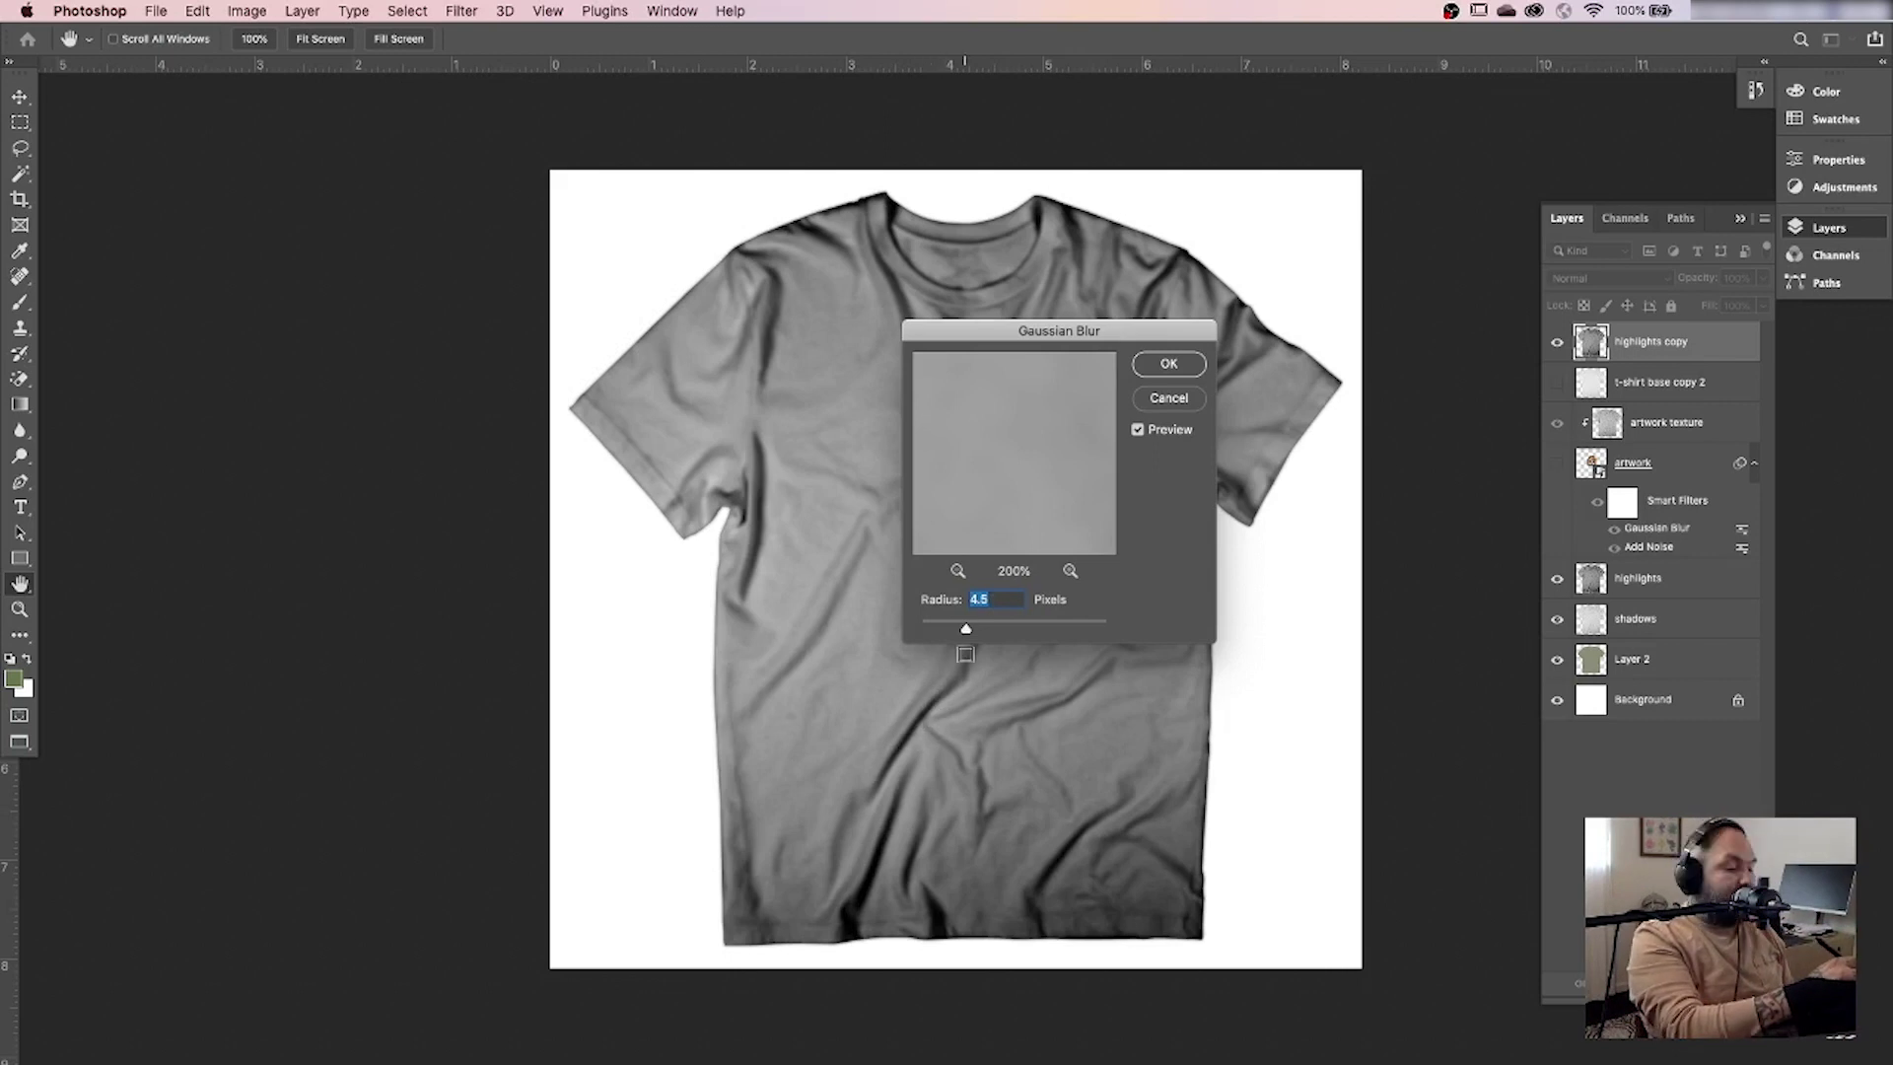
pyautogui.click(1166, 360)
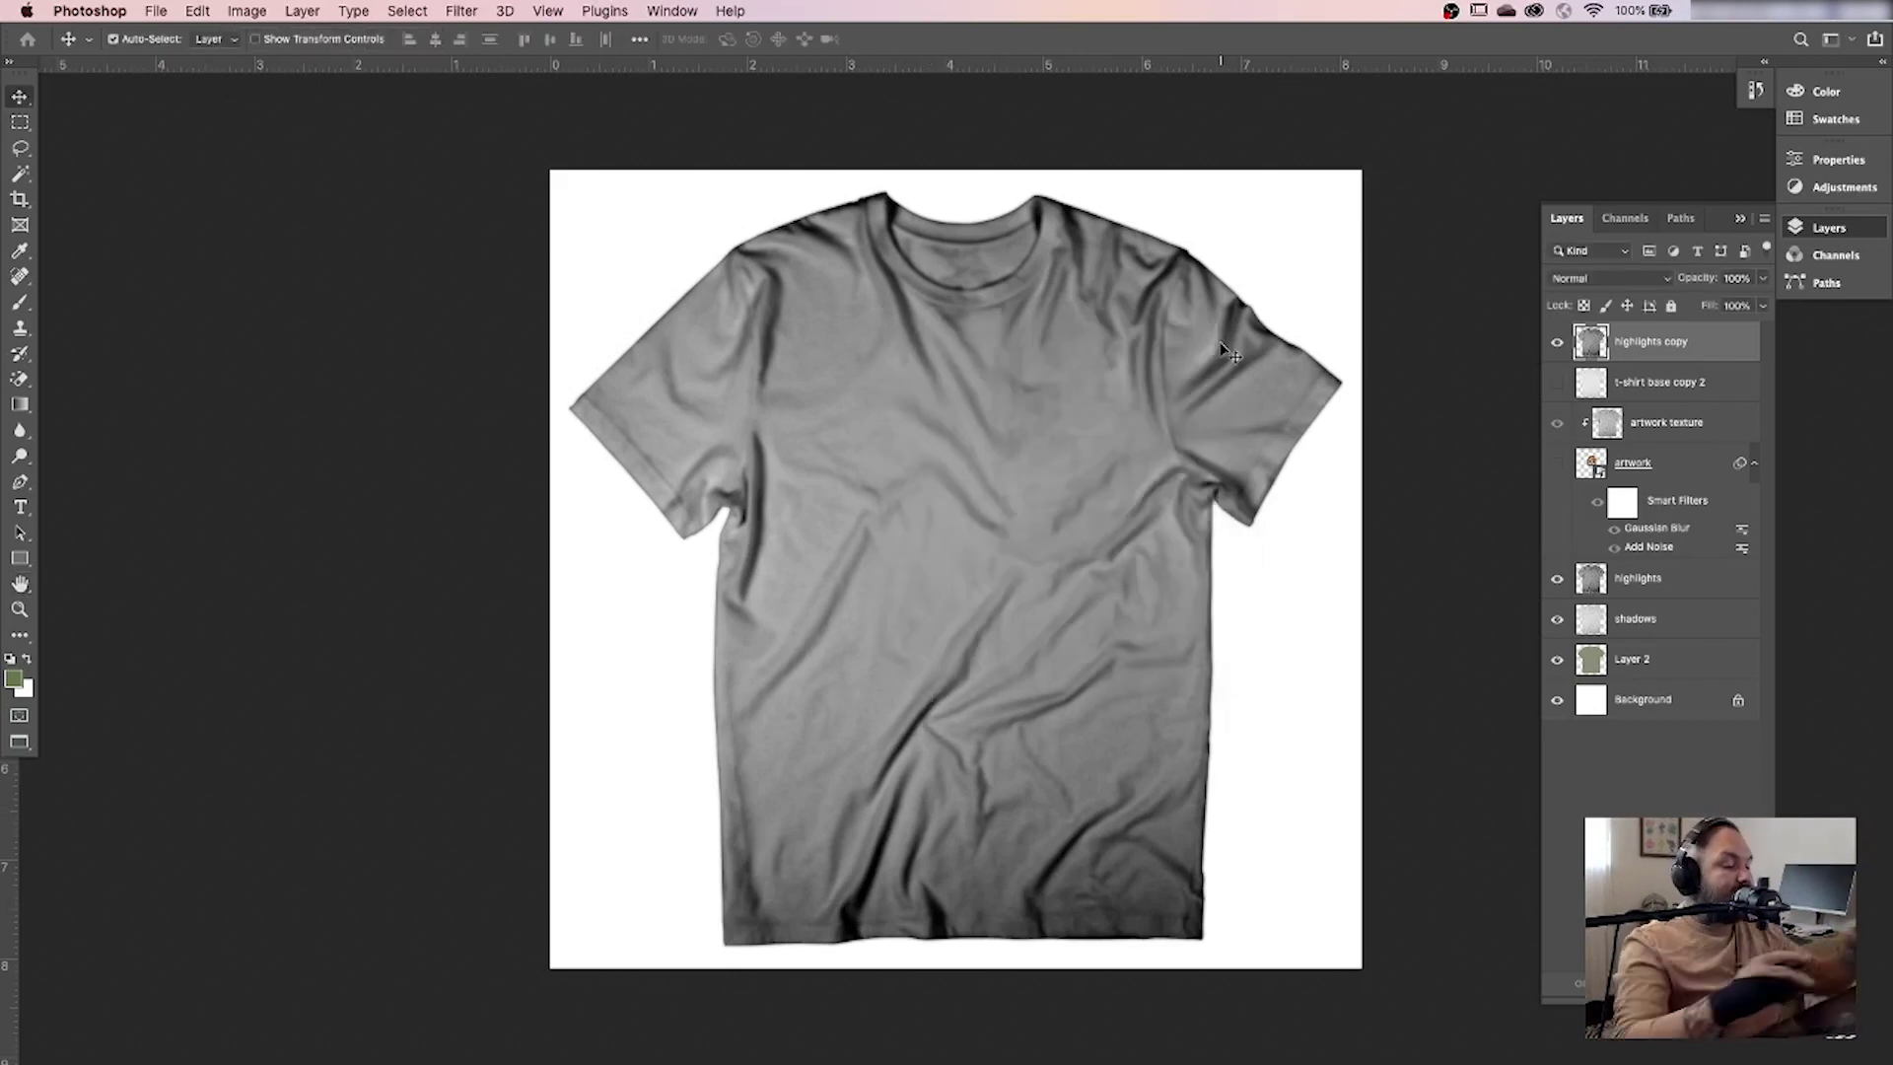
# Save the greyscale document as displacement map.psd.
pyautogui.press('super+s')
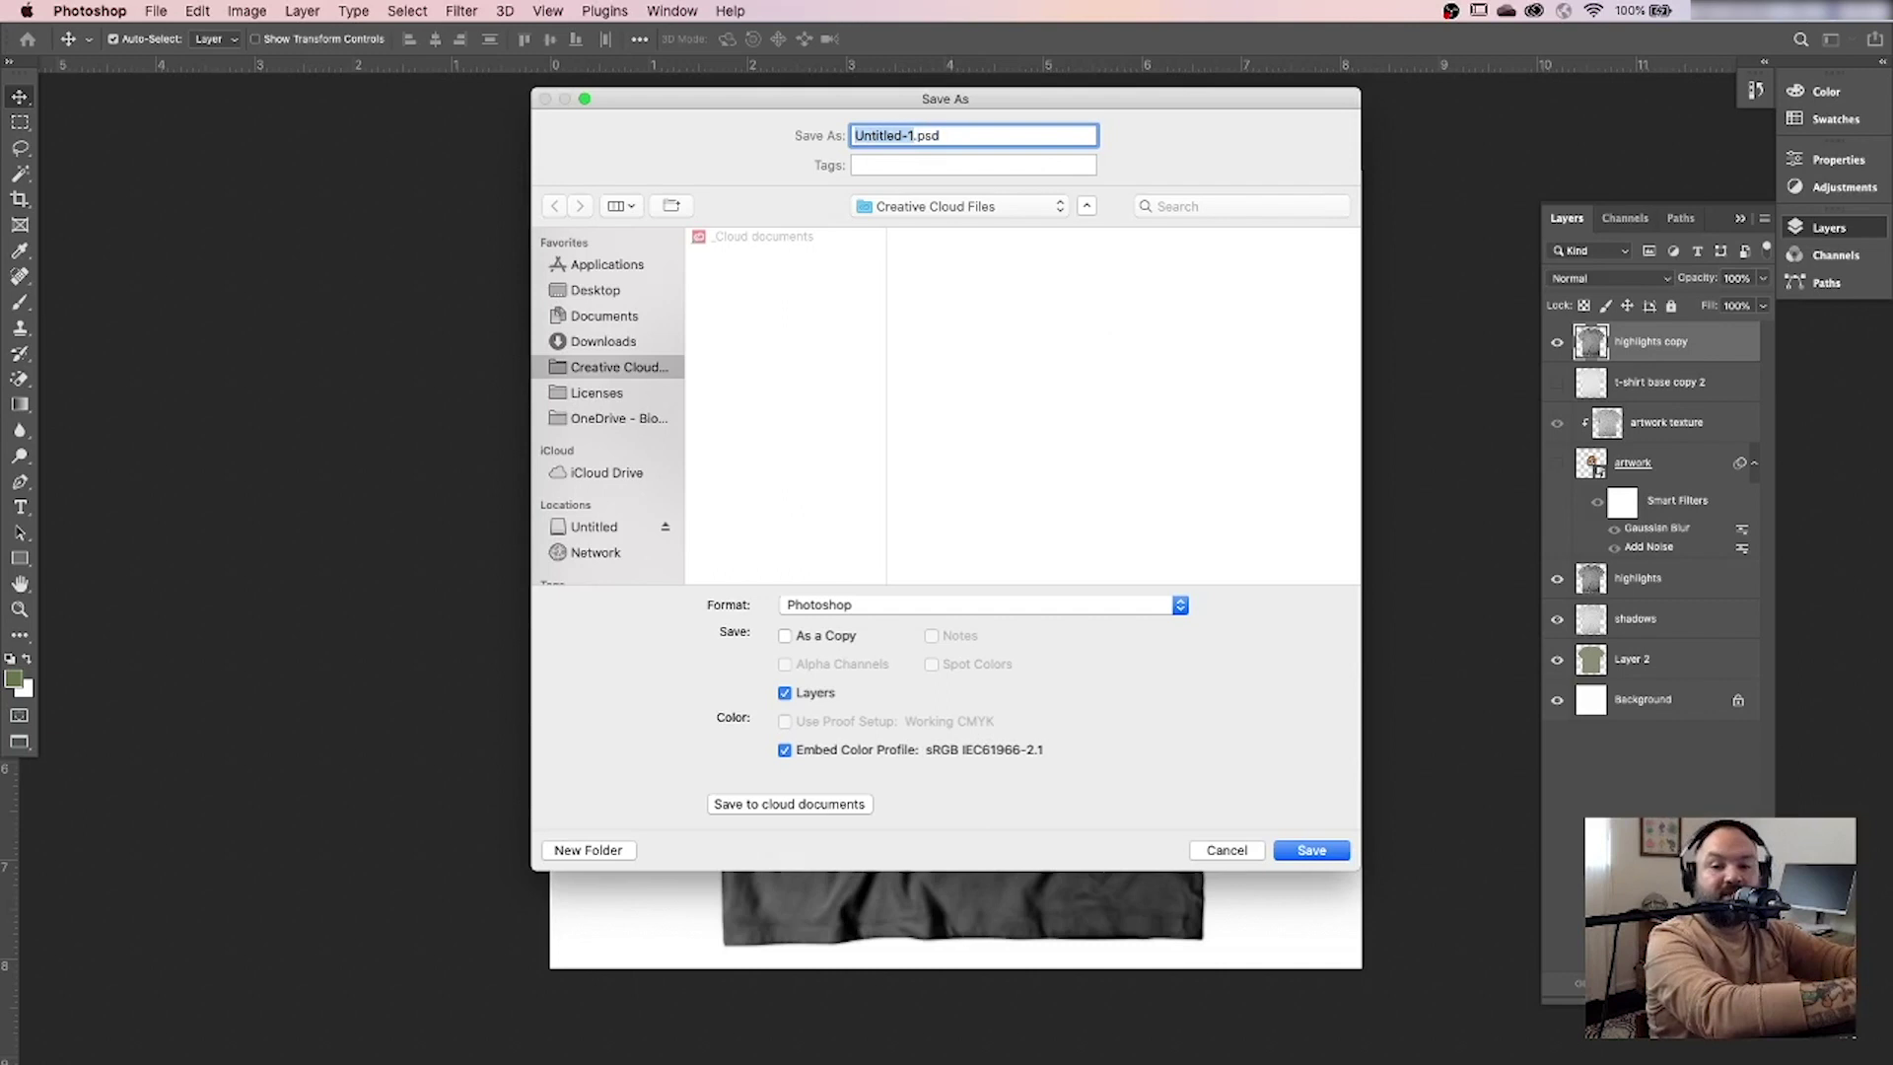
pyautogui.write('mockup')
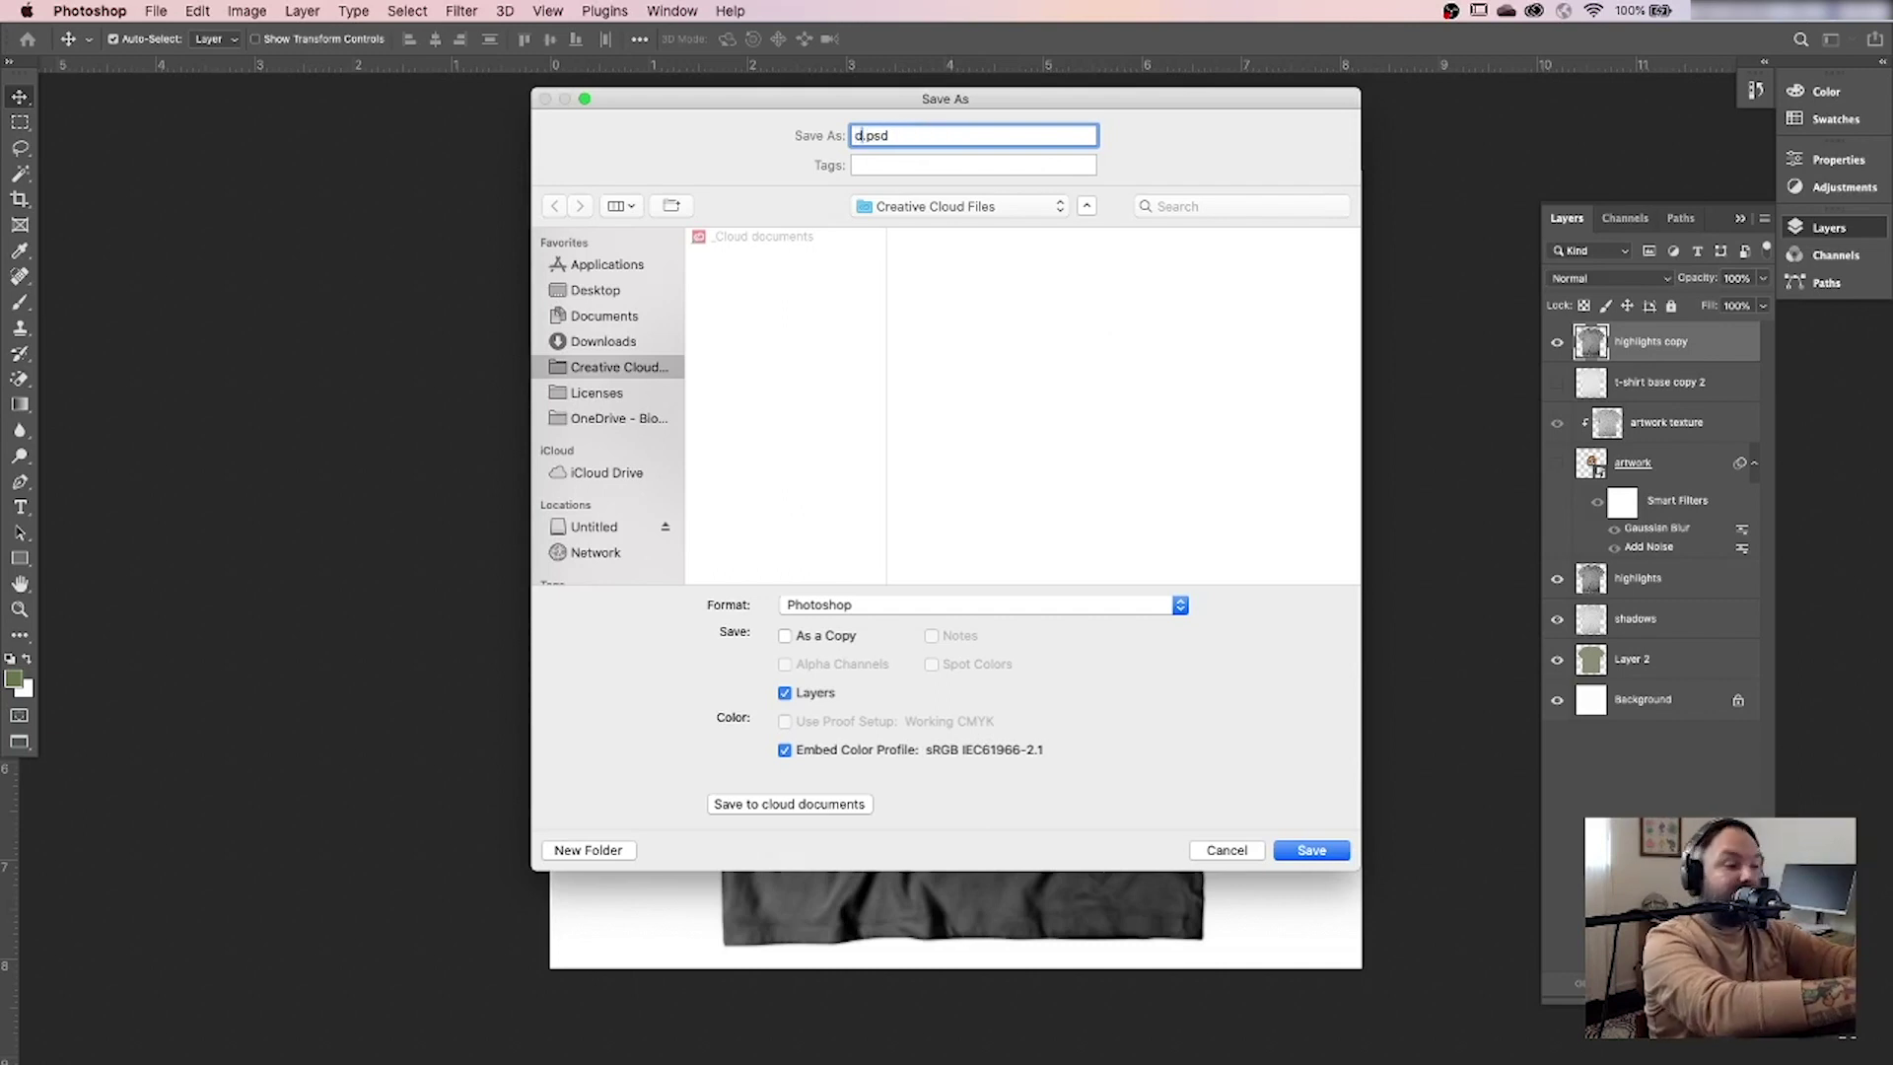
pyautogui.press('Return')
# Hide and delete the highlights copy layer and show the badge artwork again.
pyautogui.click(1557, 342)
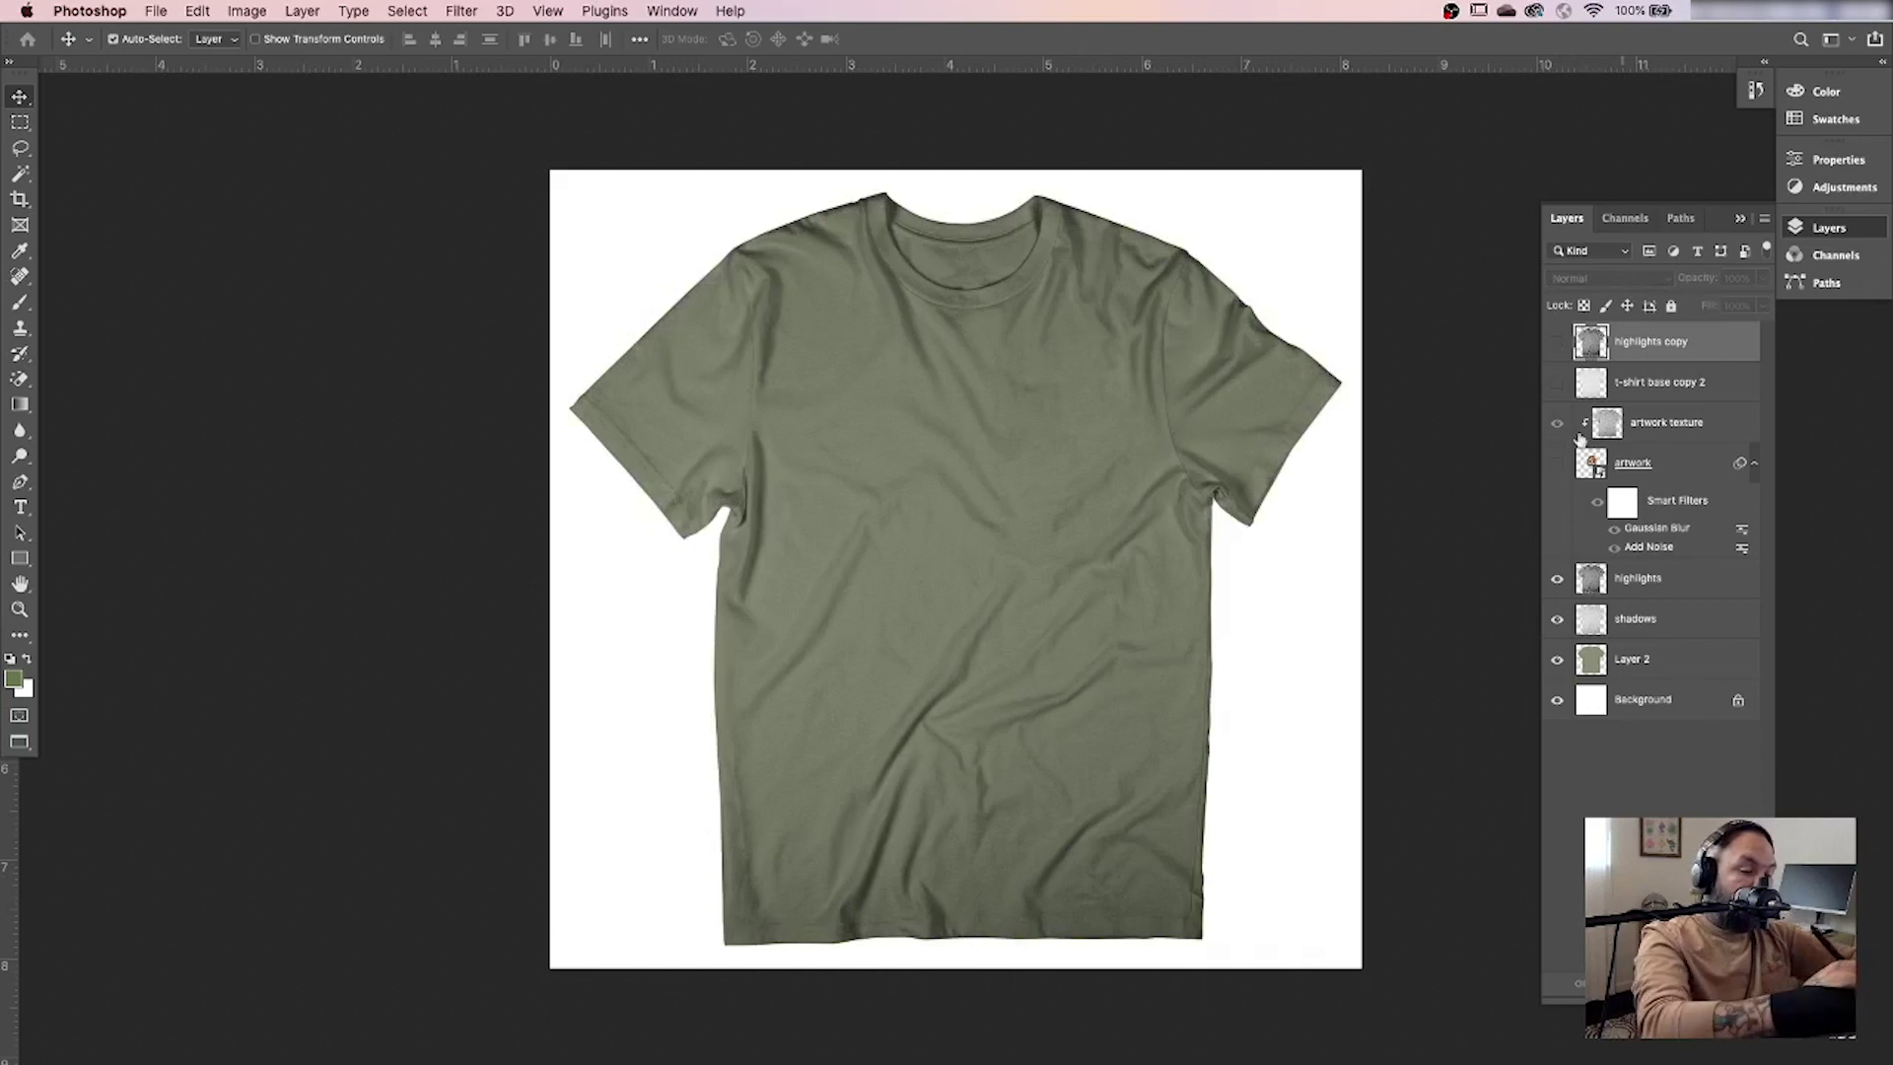
pyautogui.click(1557, 462)
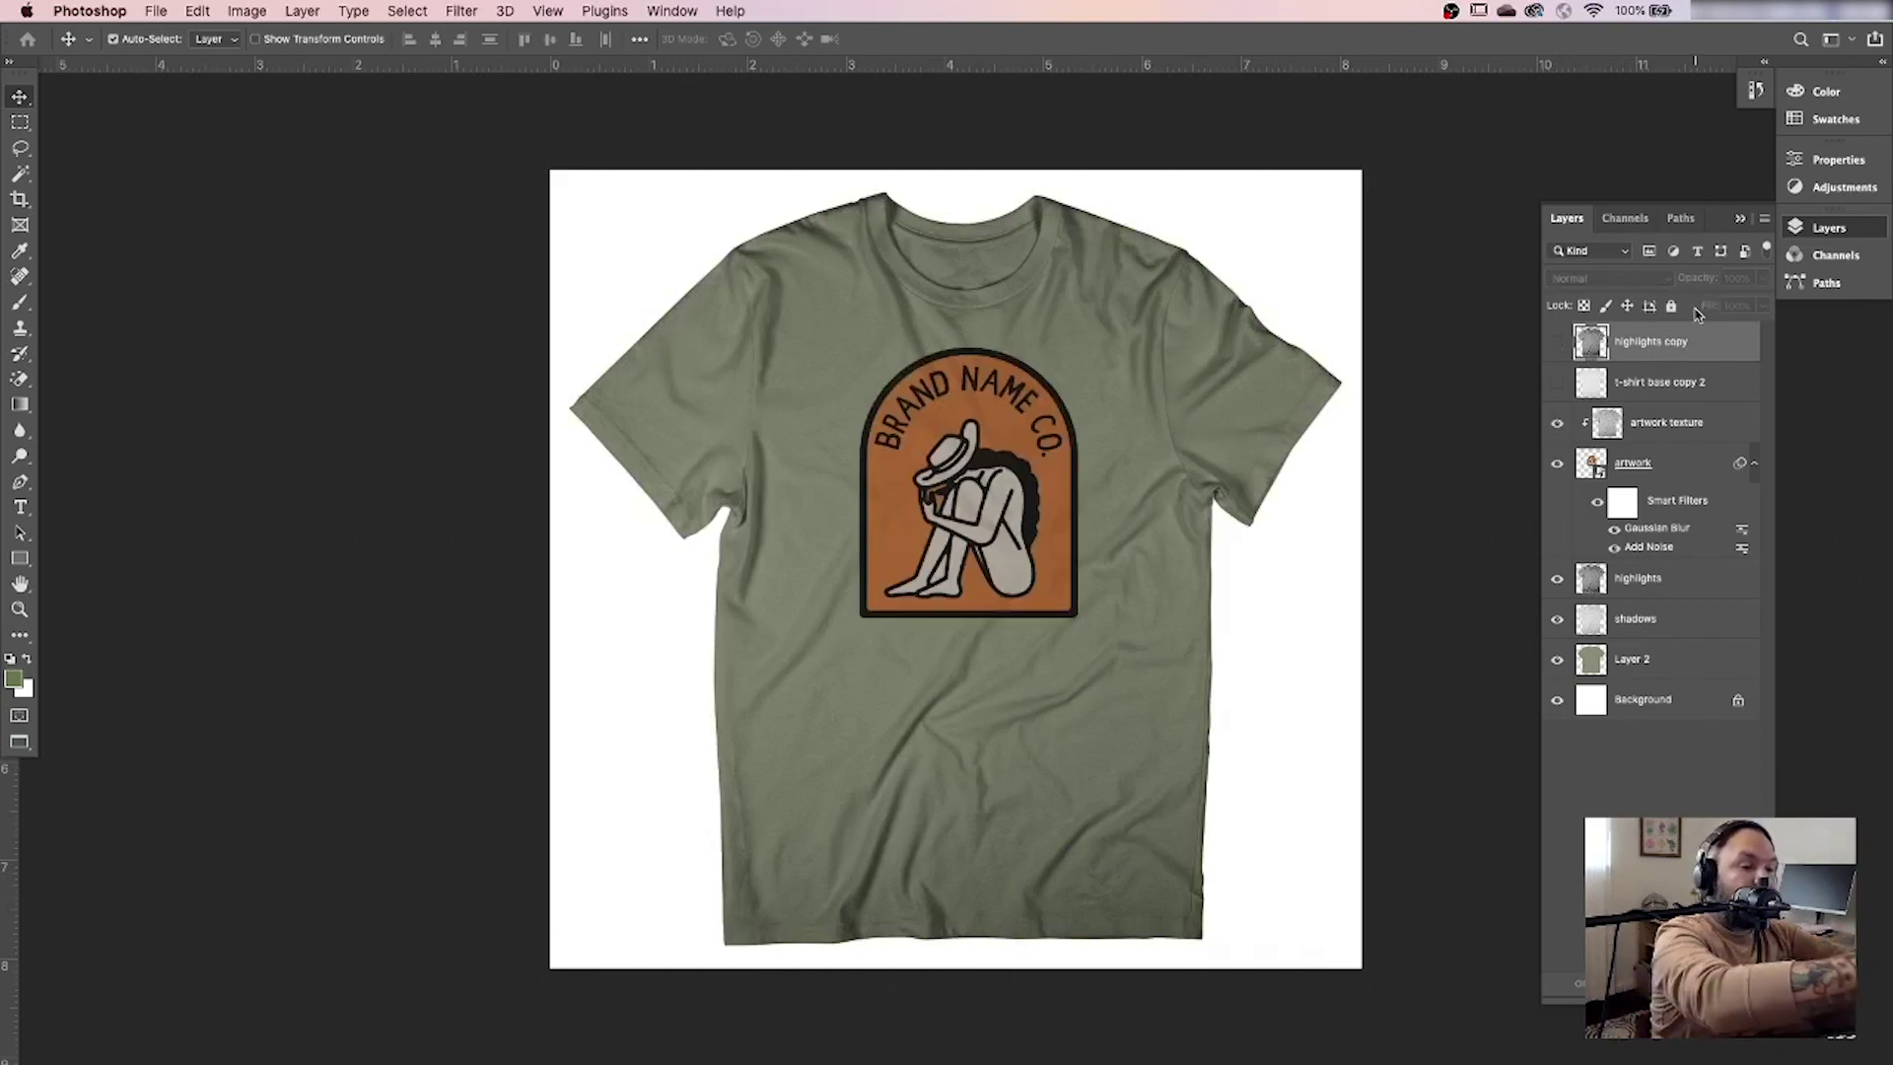
pyautogui.press('Delete')
# Save the mockup on the computer as 't shirt mock'.
pyautogui.press('super+s')
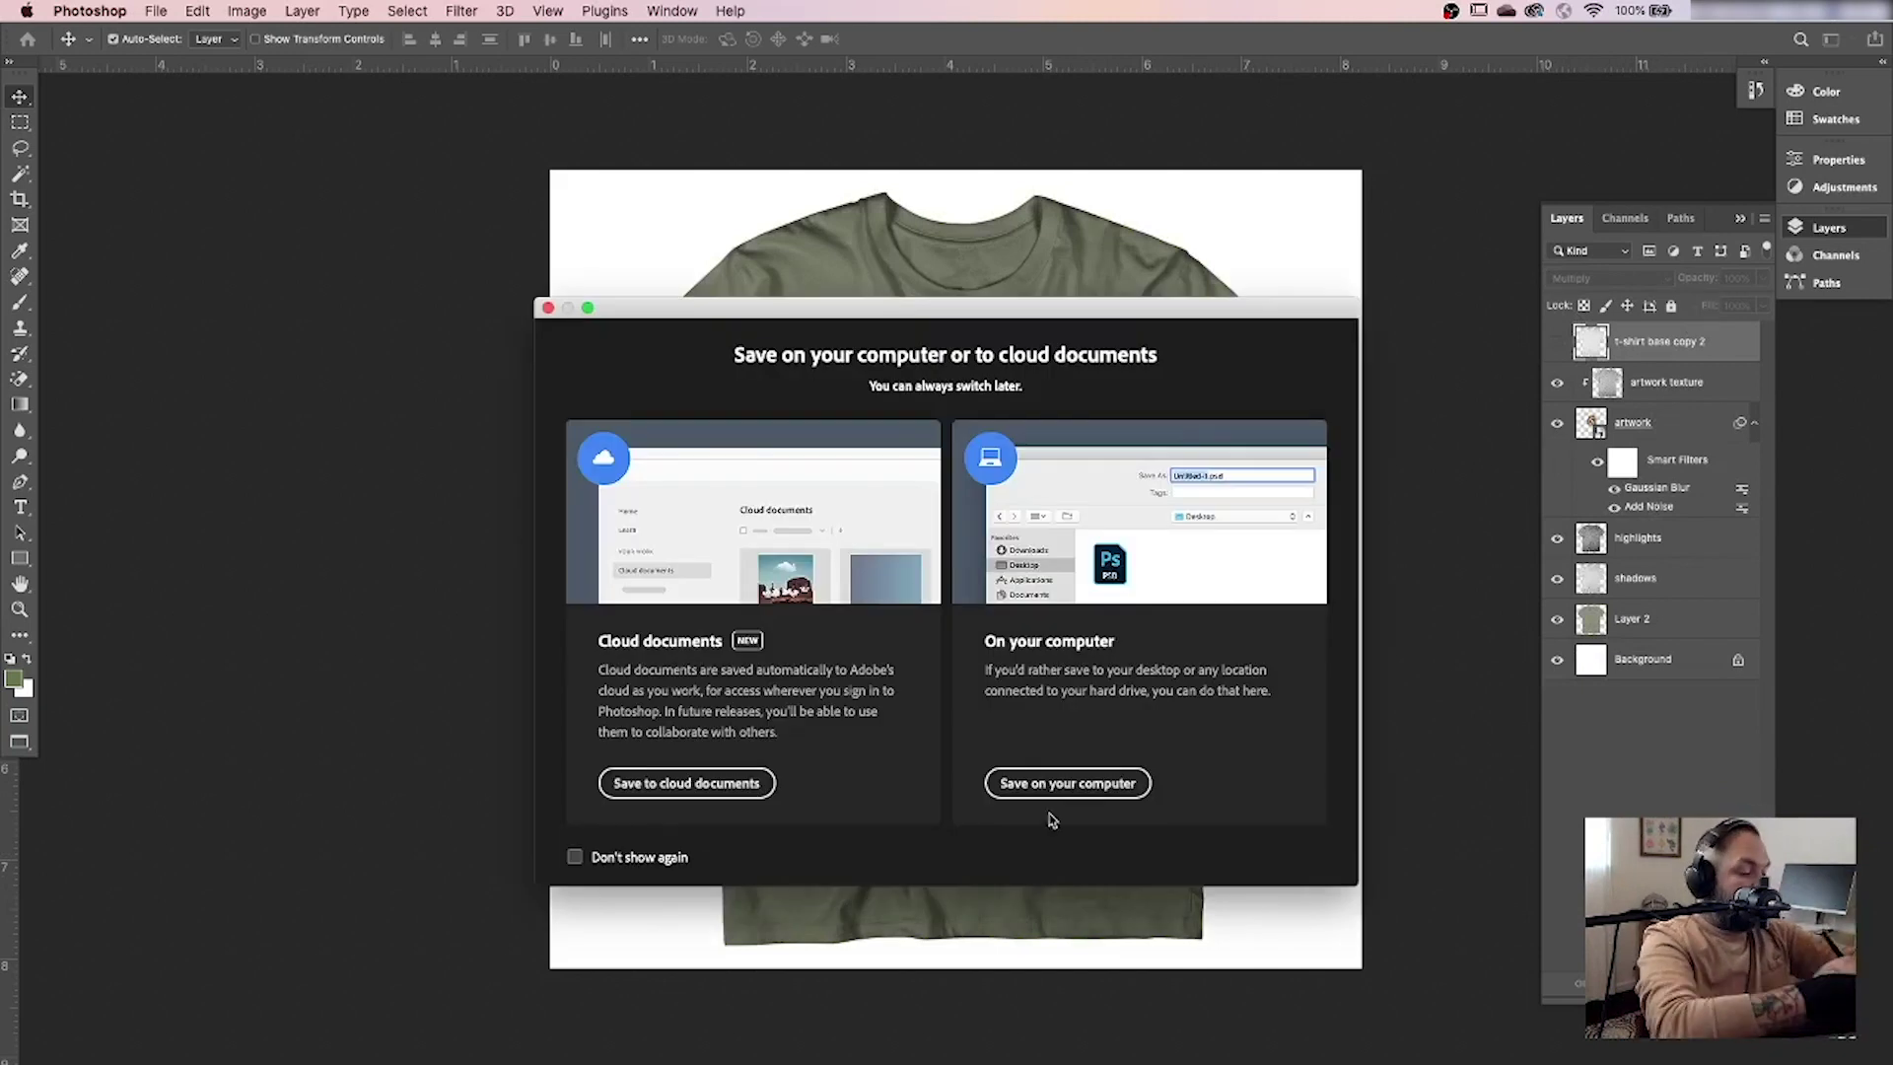
pyautogui.click(1059, 783)
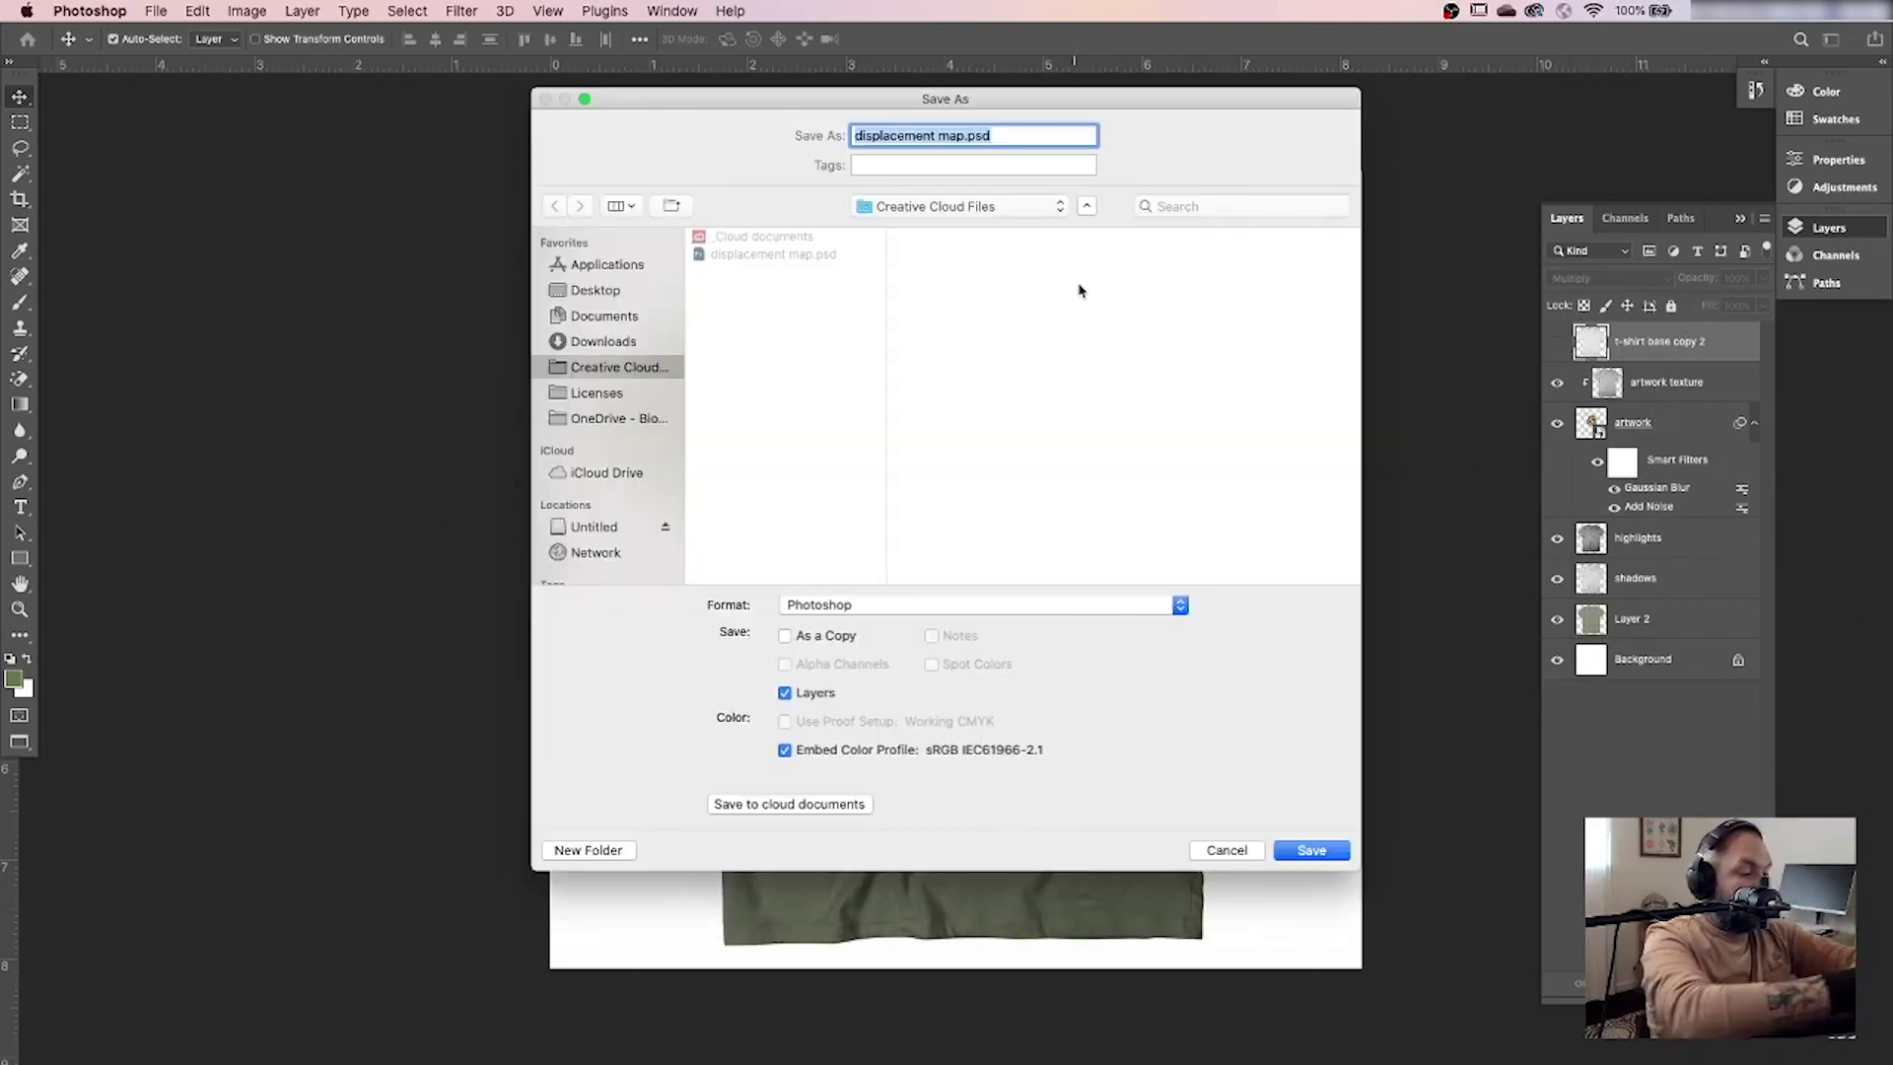
pyautogui.press('Right')
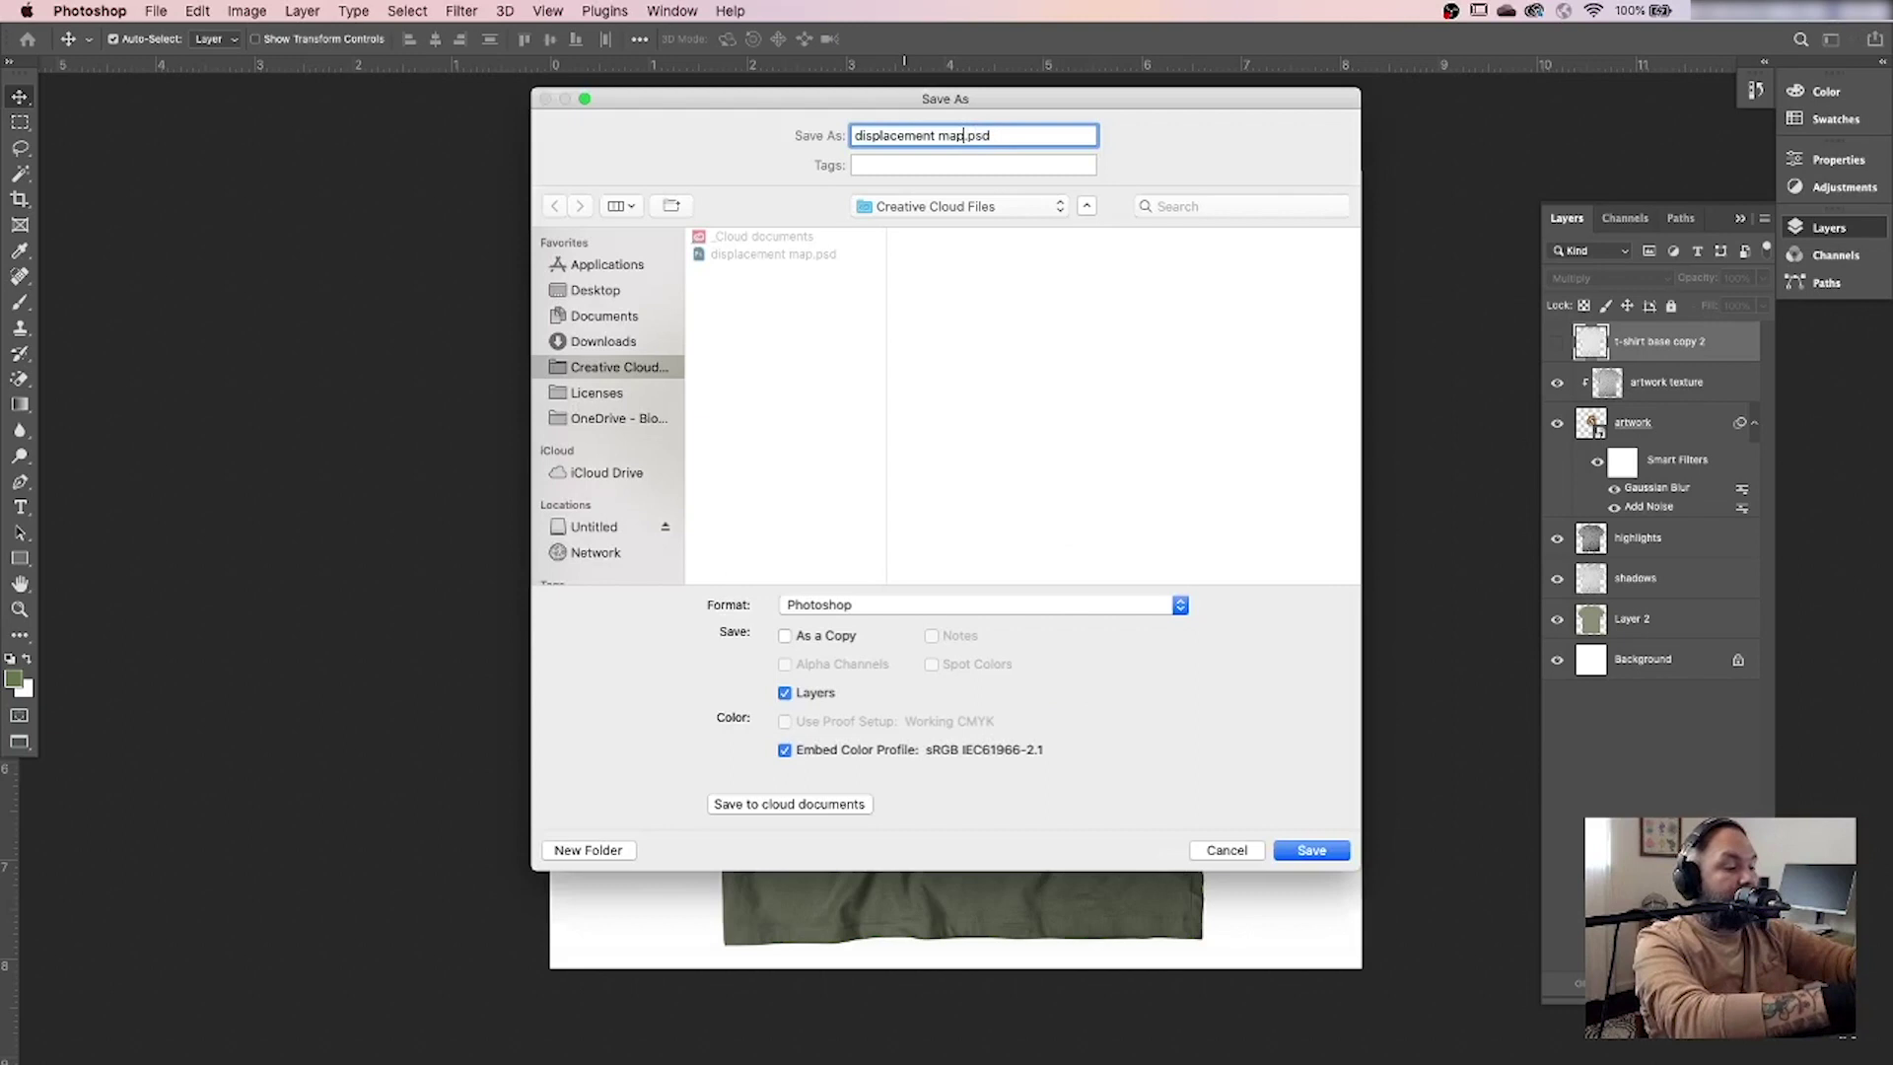
pyautogui.press('shift+super+Left')
pyautogui.write('t shirt mocku')
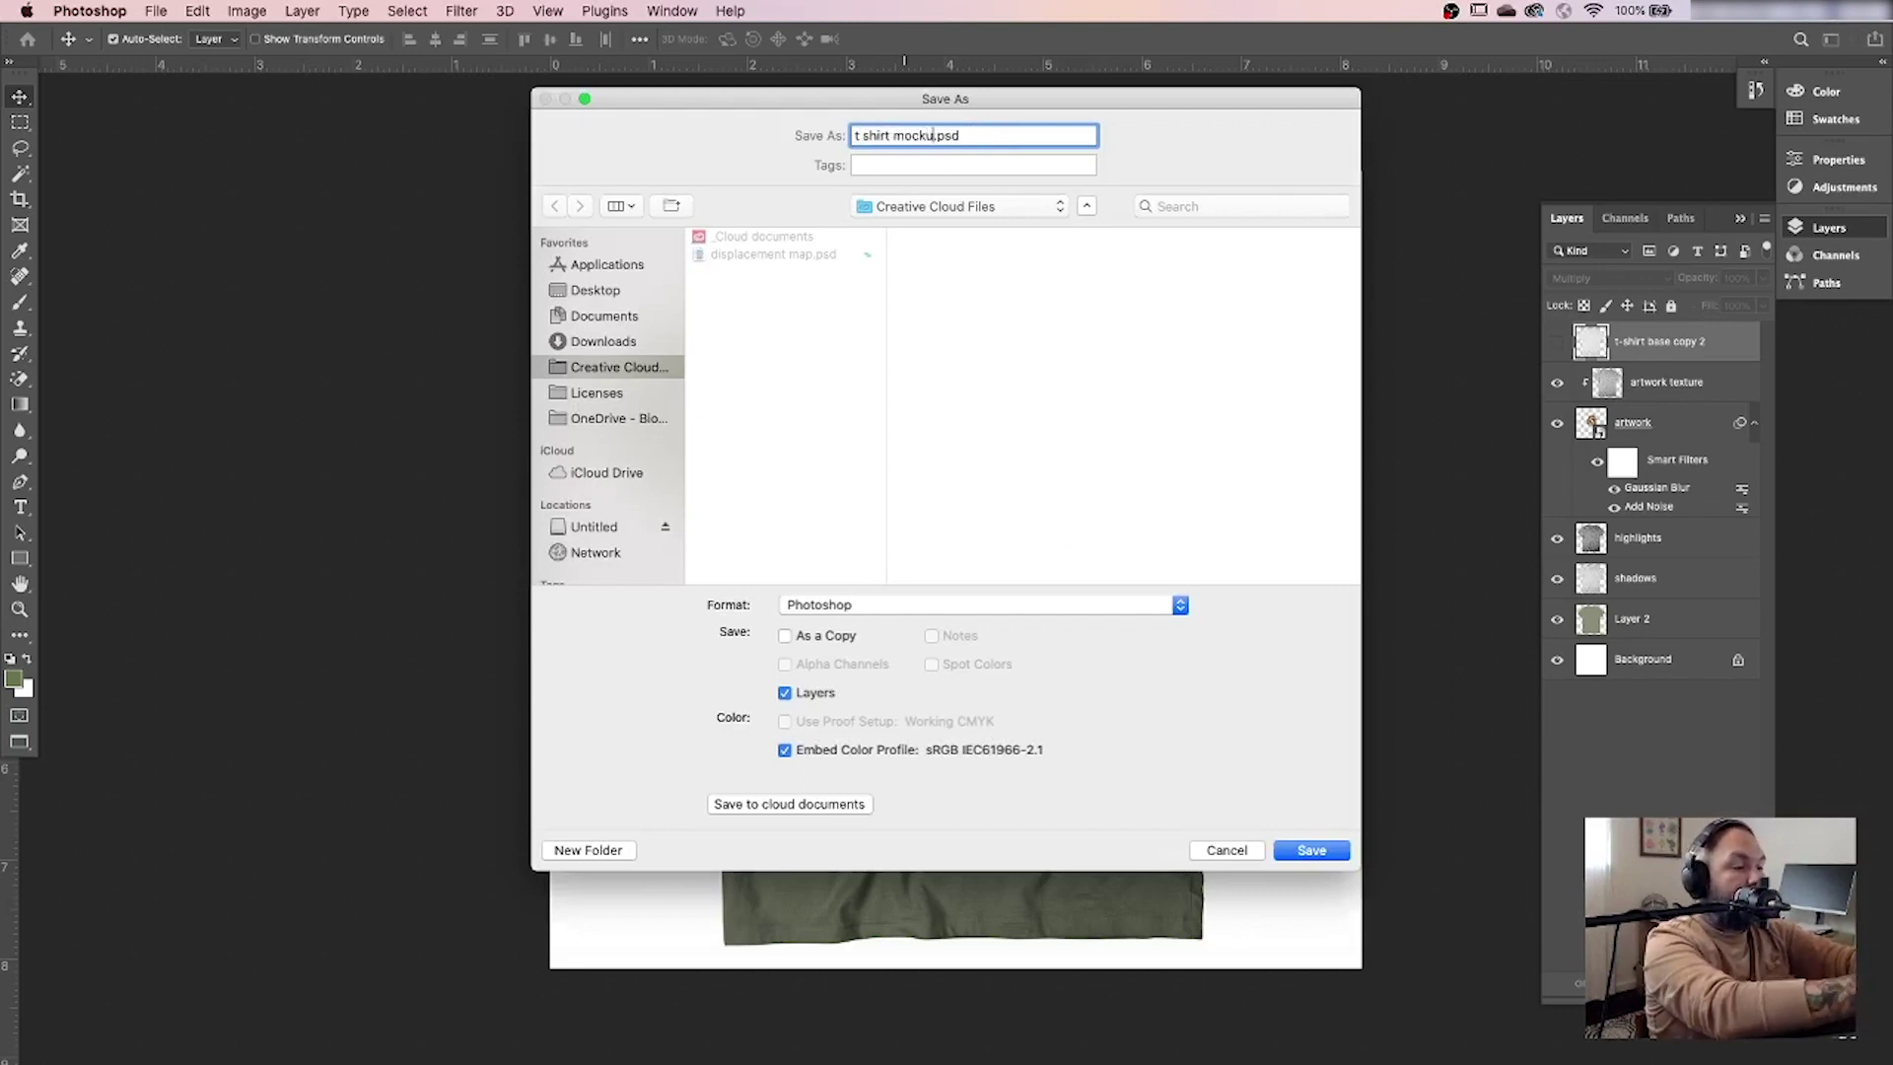
pyautogui.press('Return')
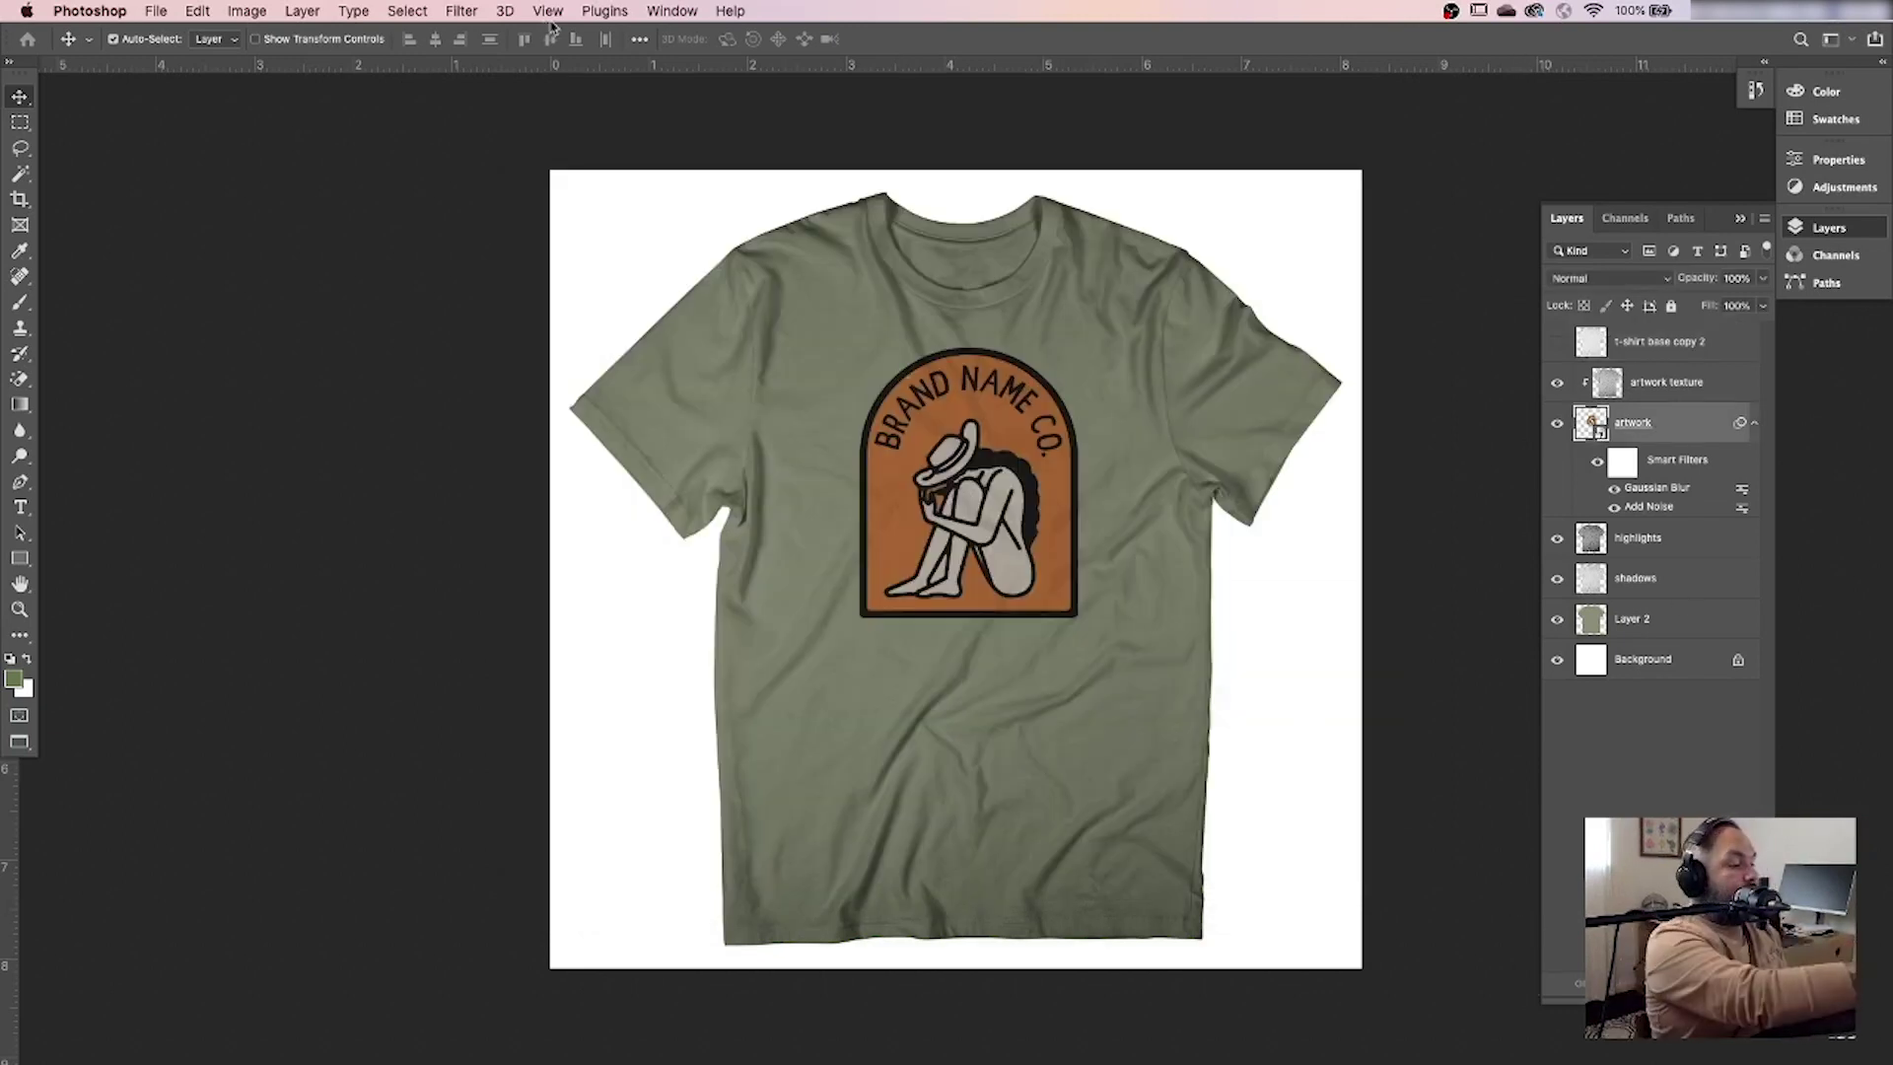
# Apply a Displace filter to the artwork, horizontal scale 5 and vertical 4, using displacement map.psd.
pyautogui.click(472, 11)
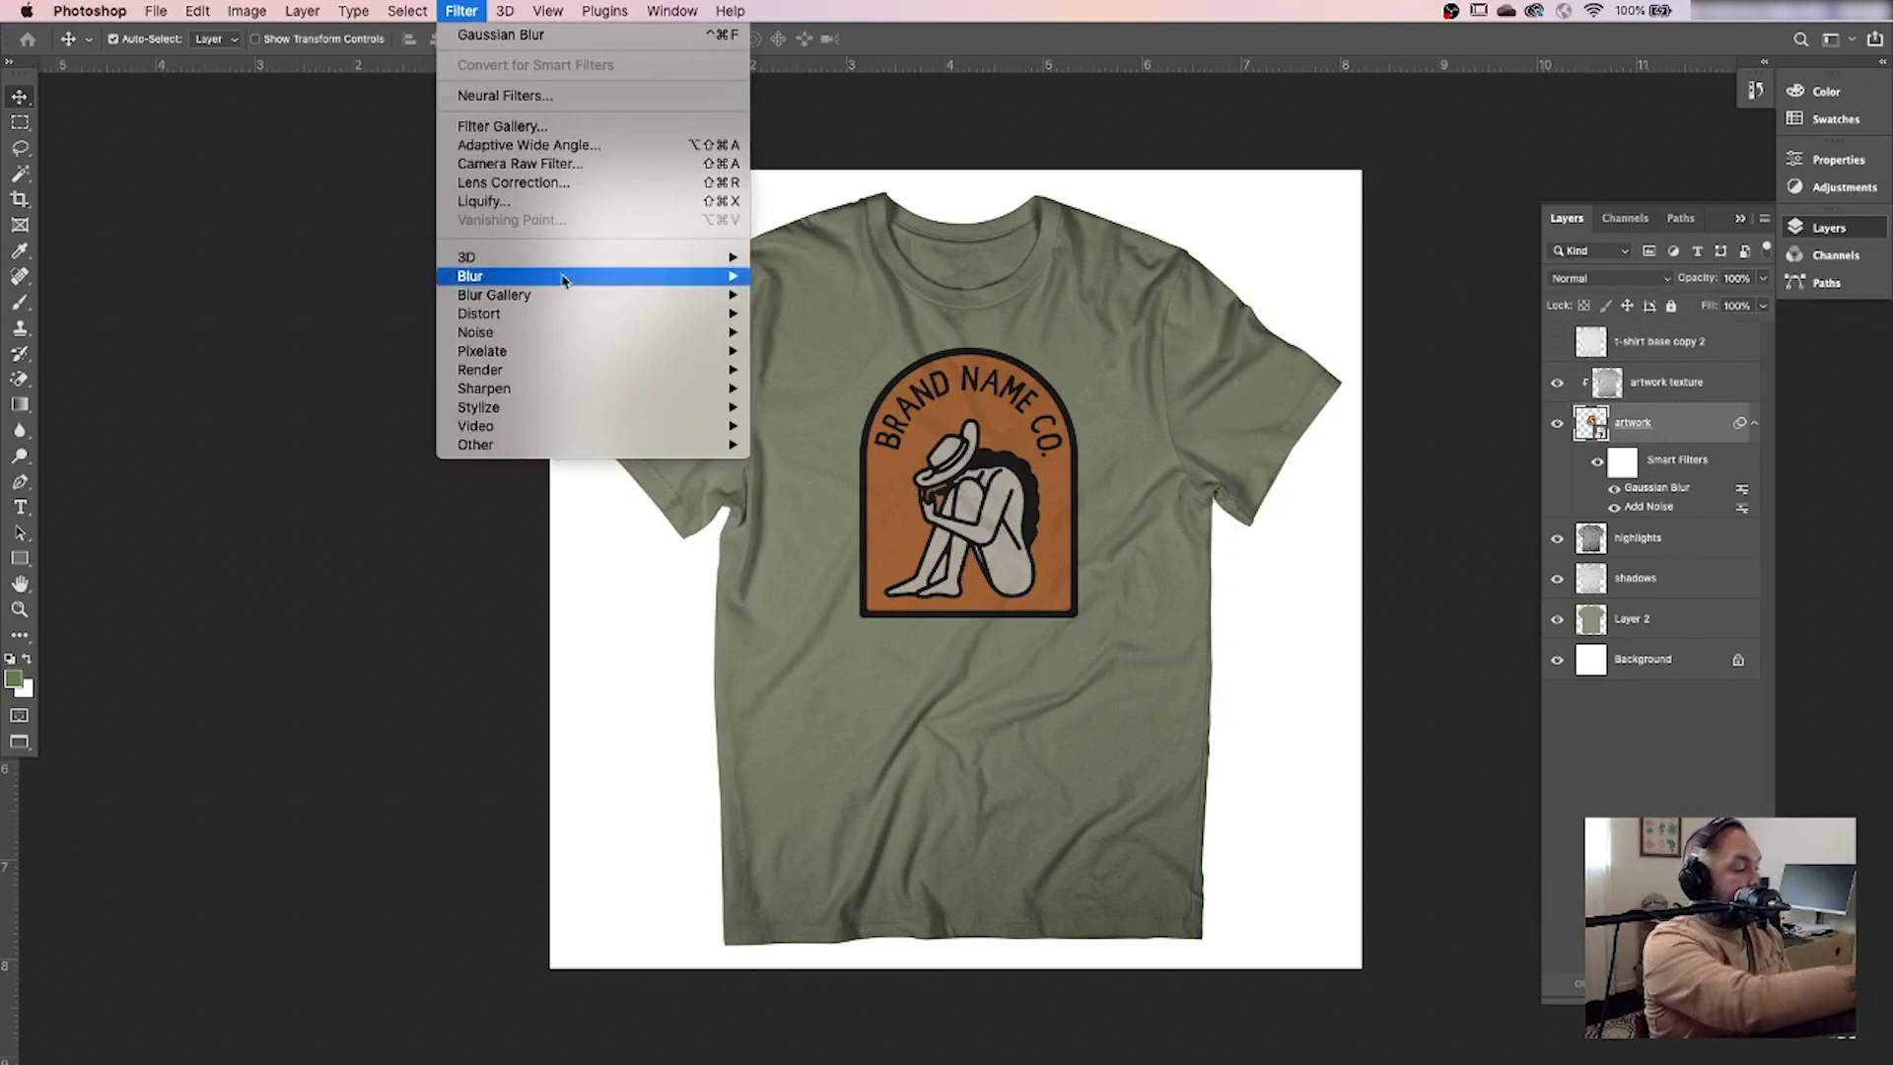
pyautogui.moveTo(651, 317)
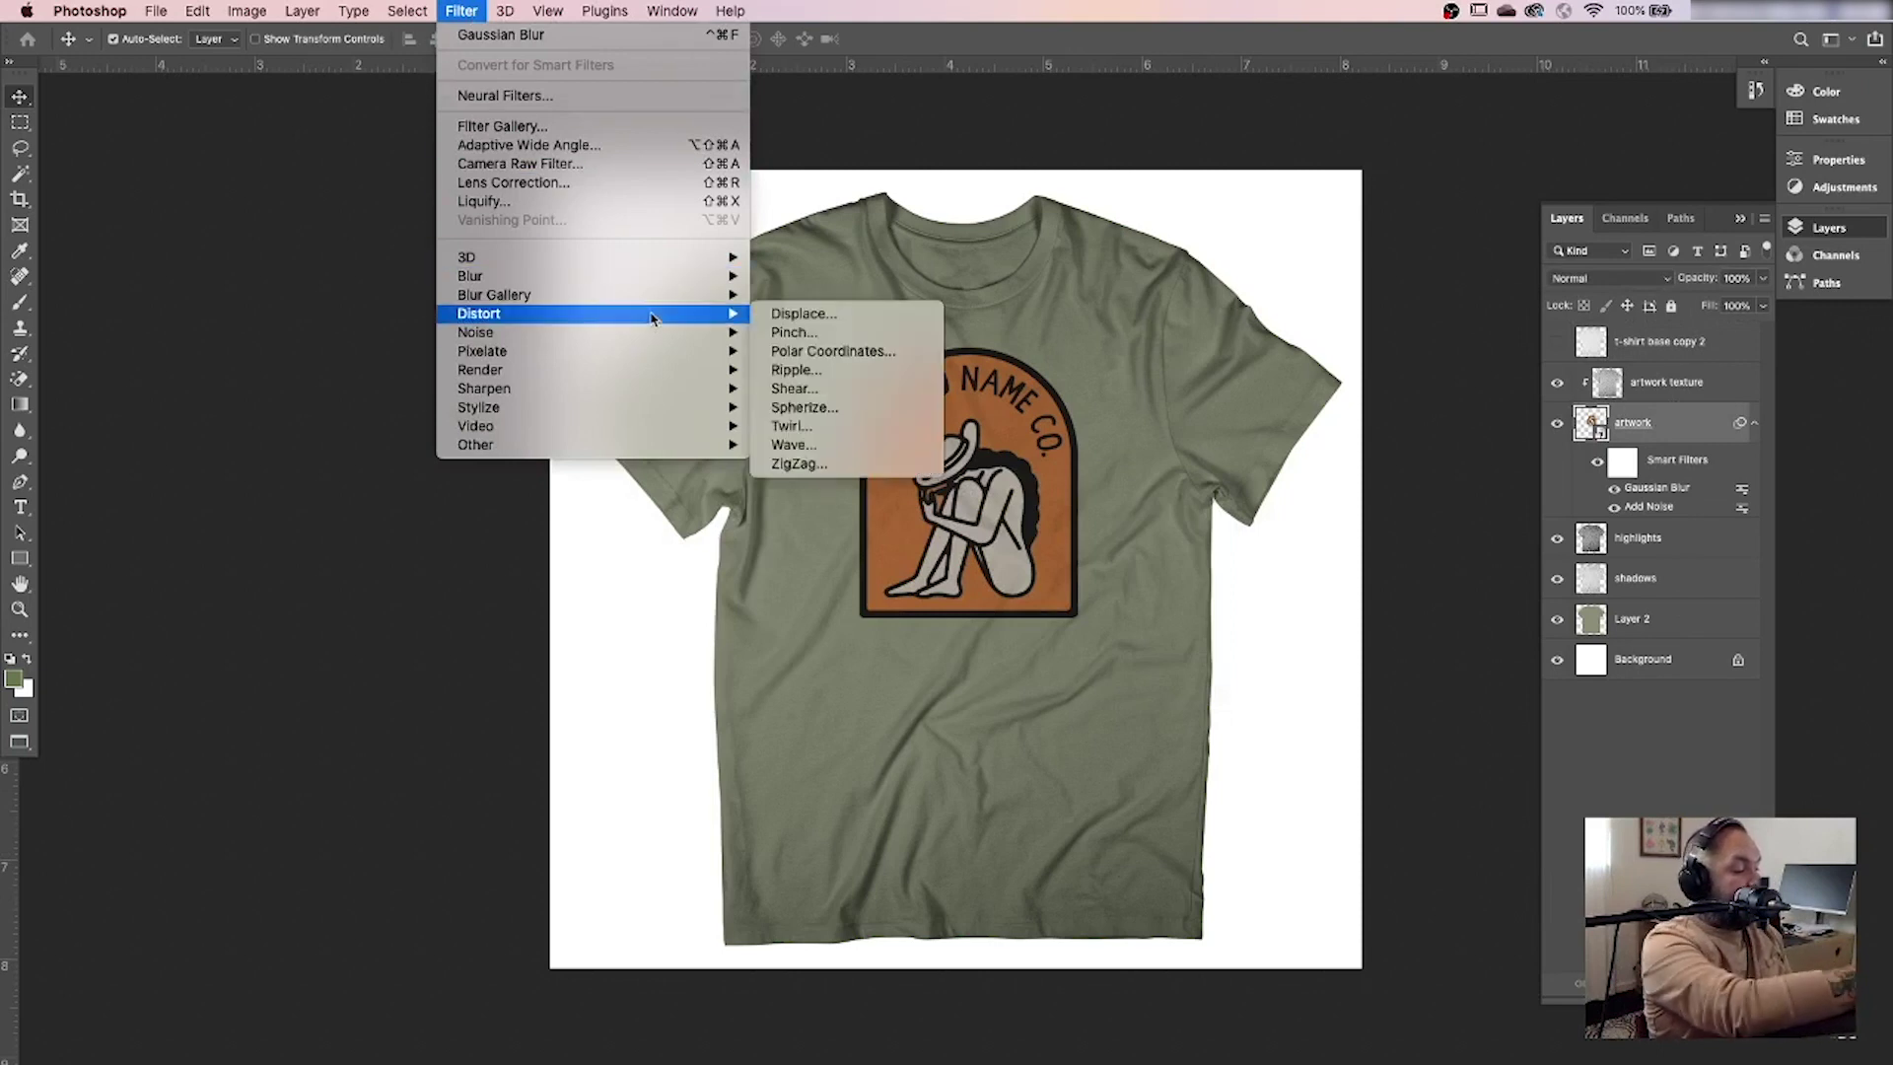
pyautogui.click(806, 315)
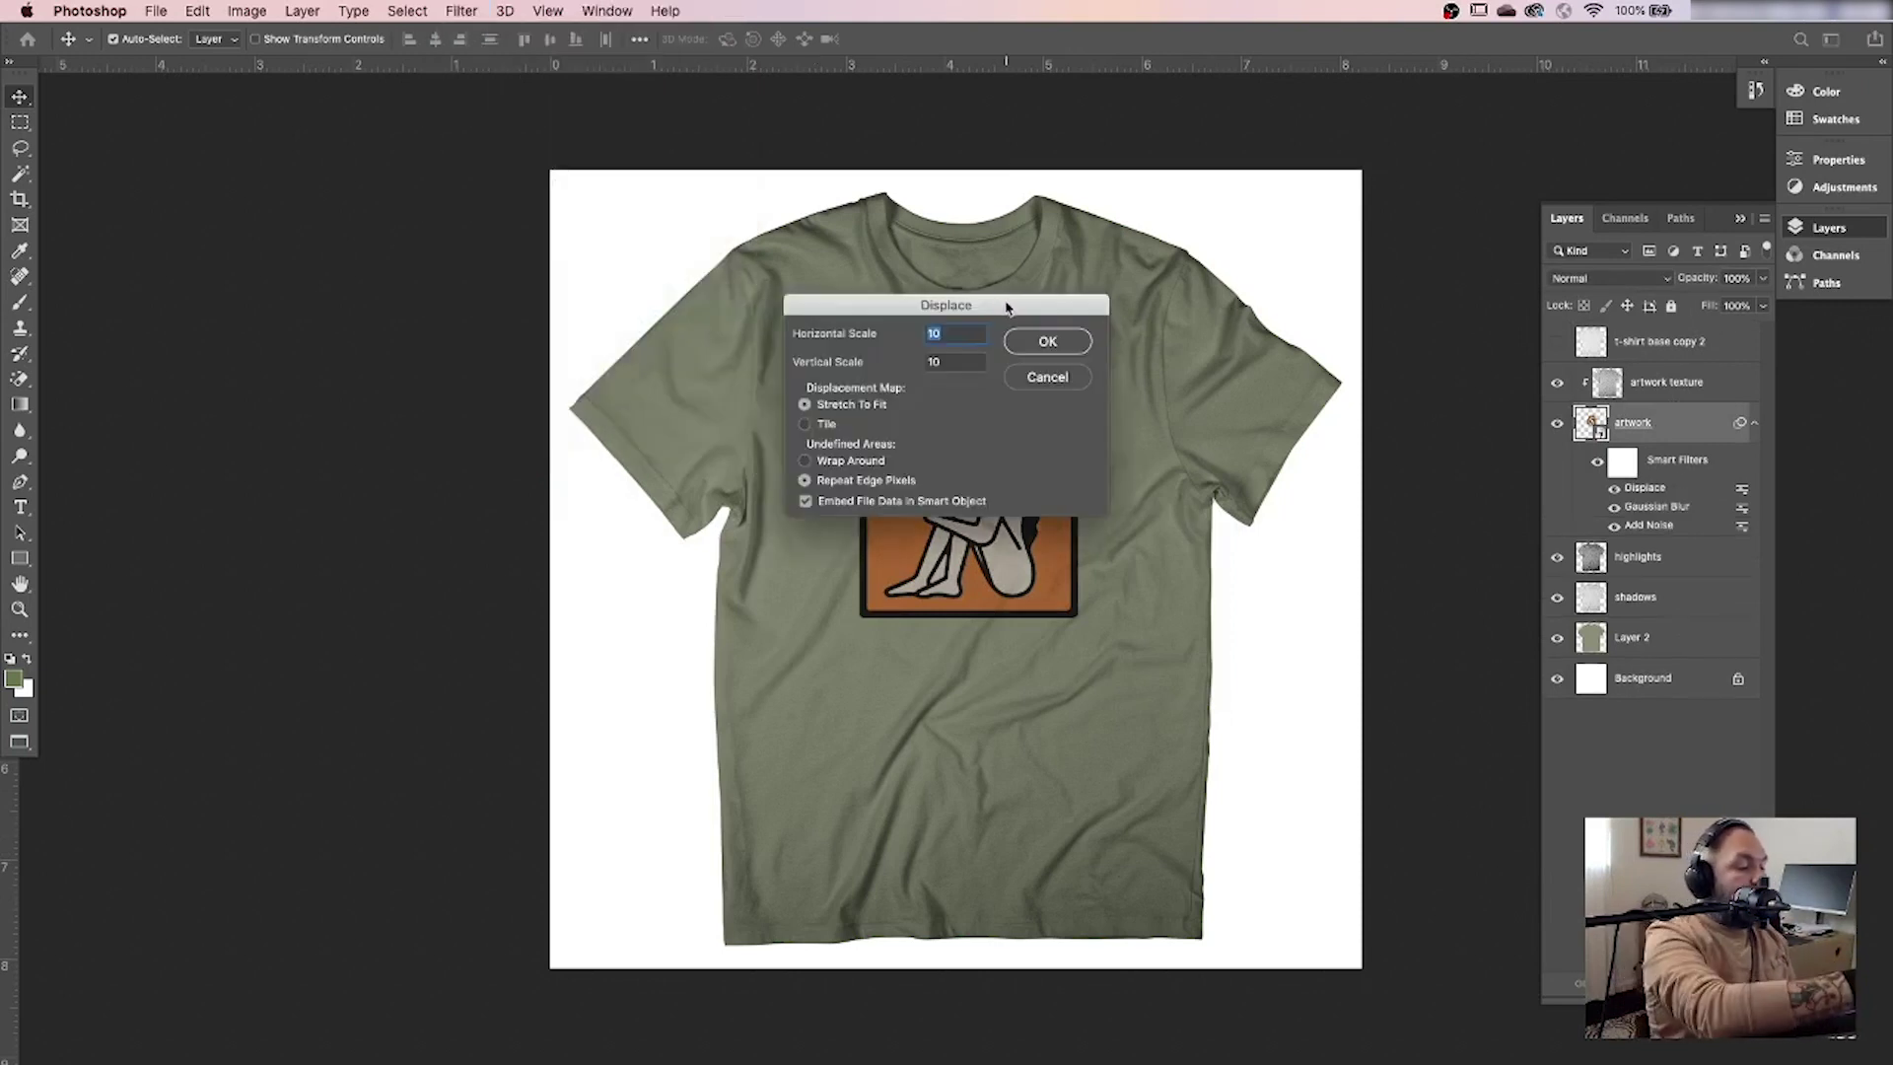
pyautogui.moveTo(1008, 305); pyautogui.dragTo(1397, 580)
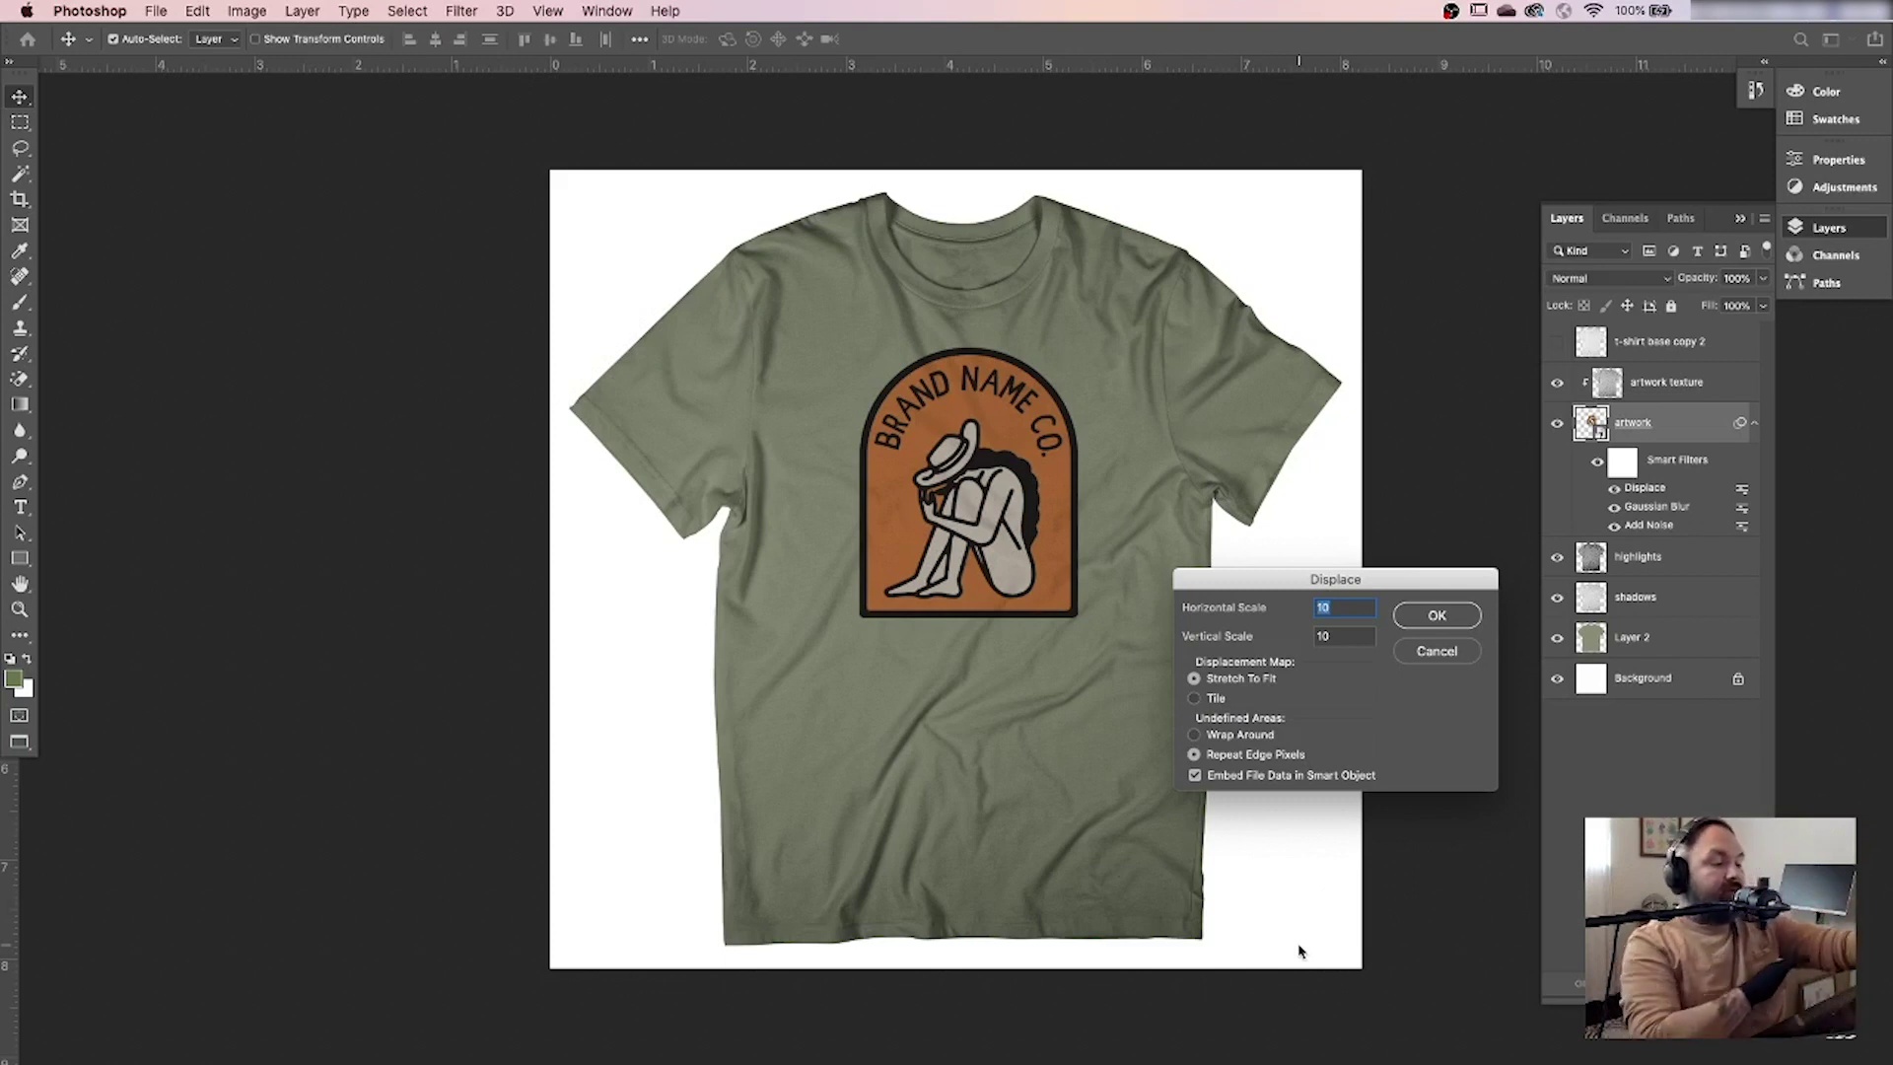
pyautogui.write('5')
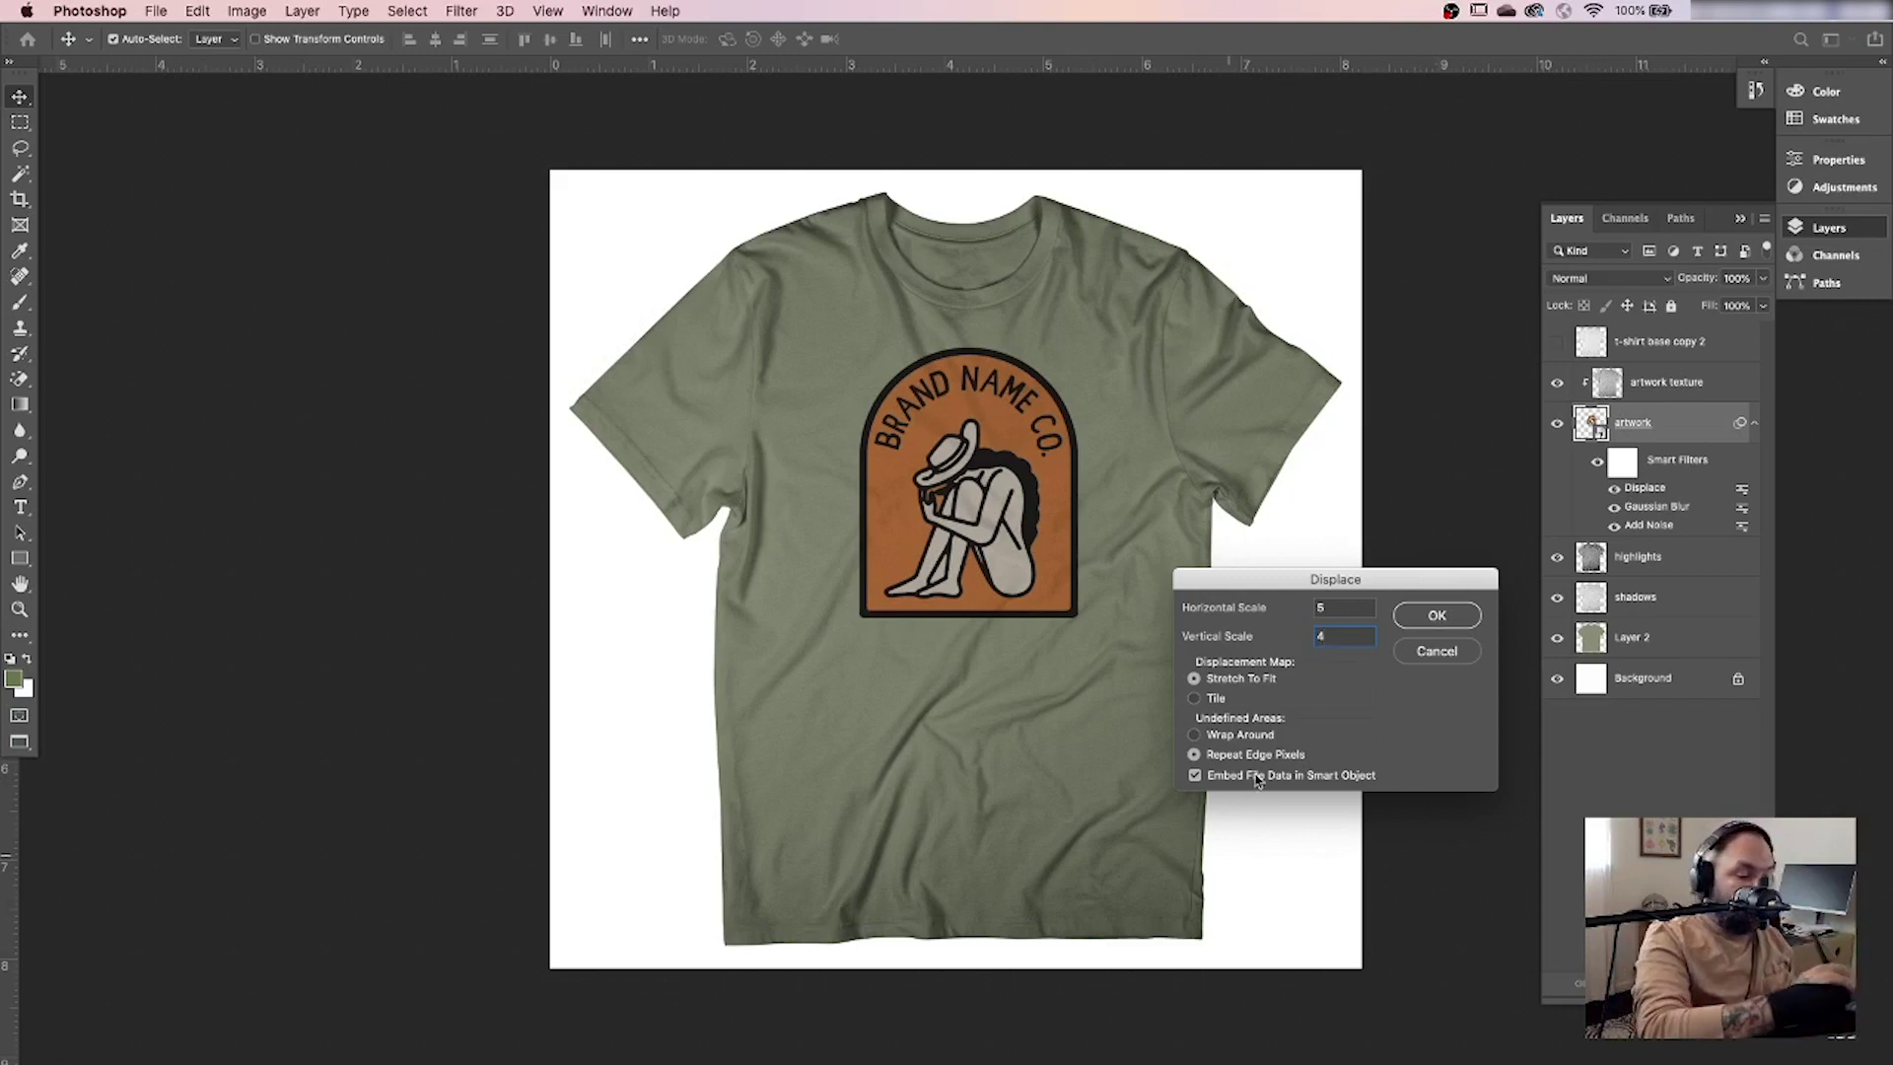
pyautogui.click(1444, 621)
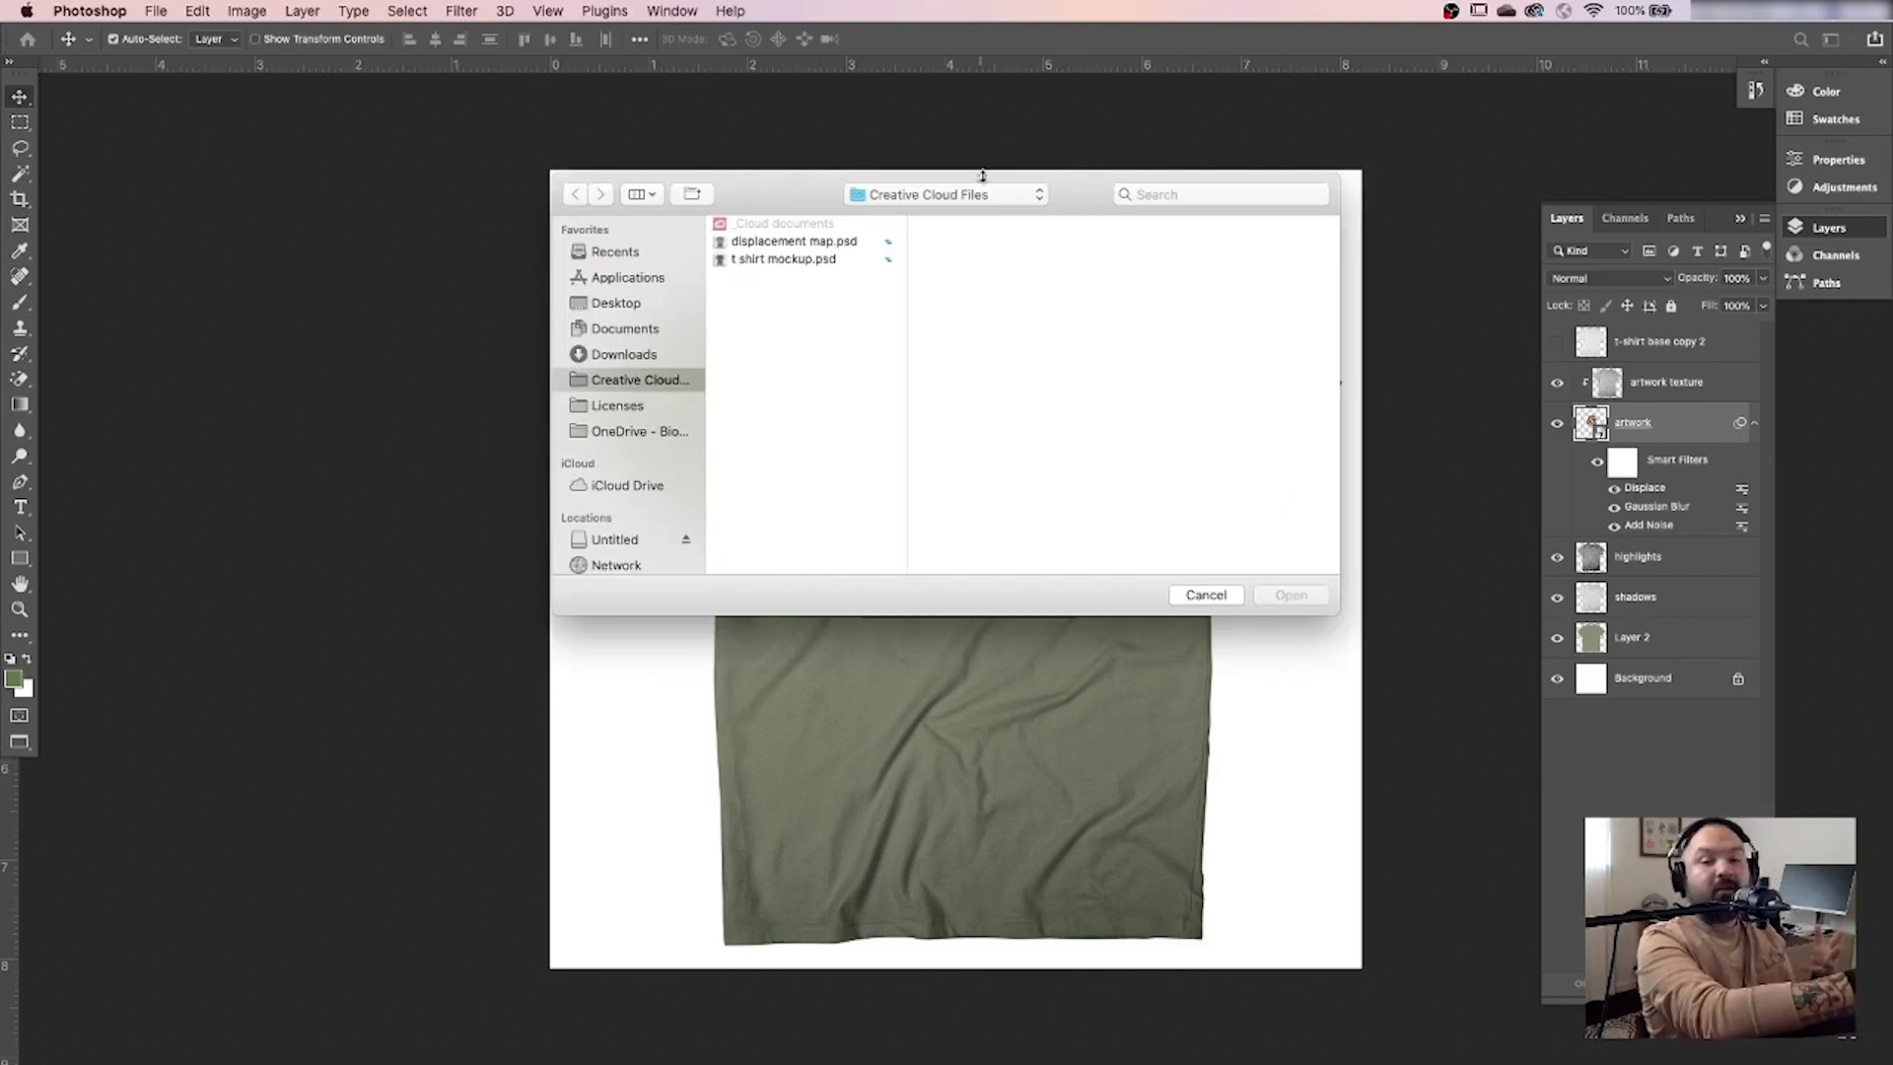
pyautogui.click(853, 241)
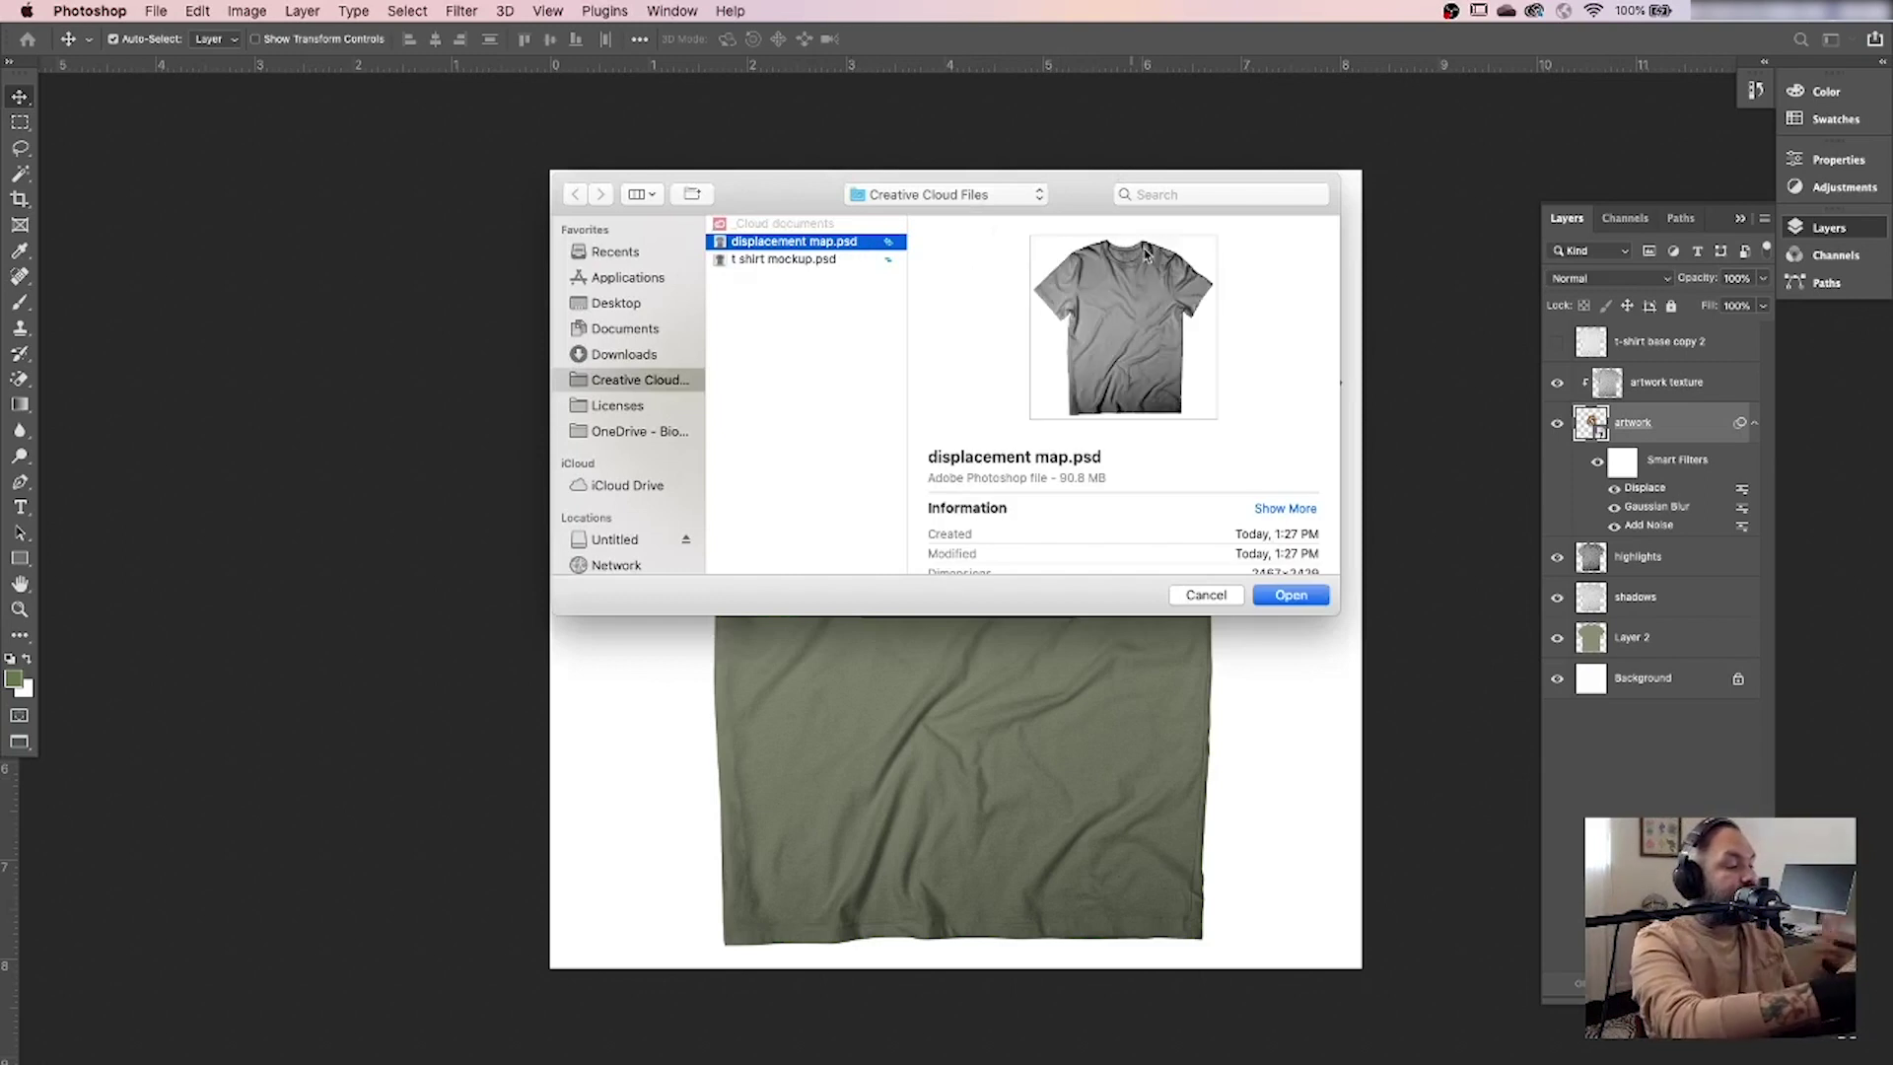
pyautogui.click(1276, 596)
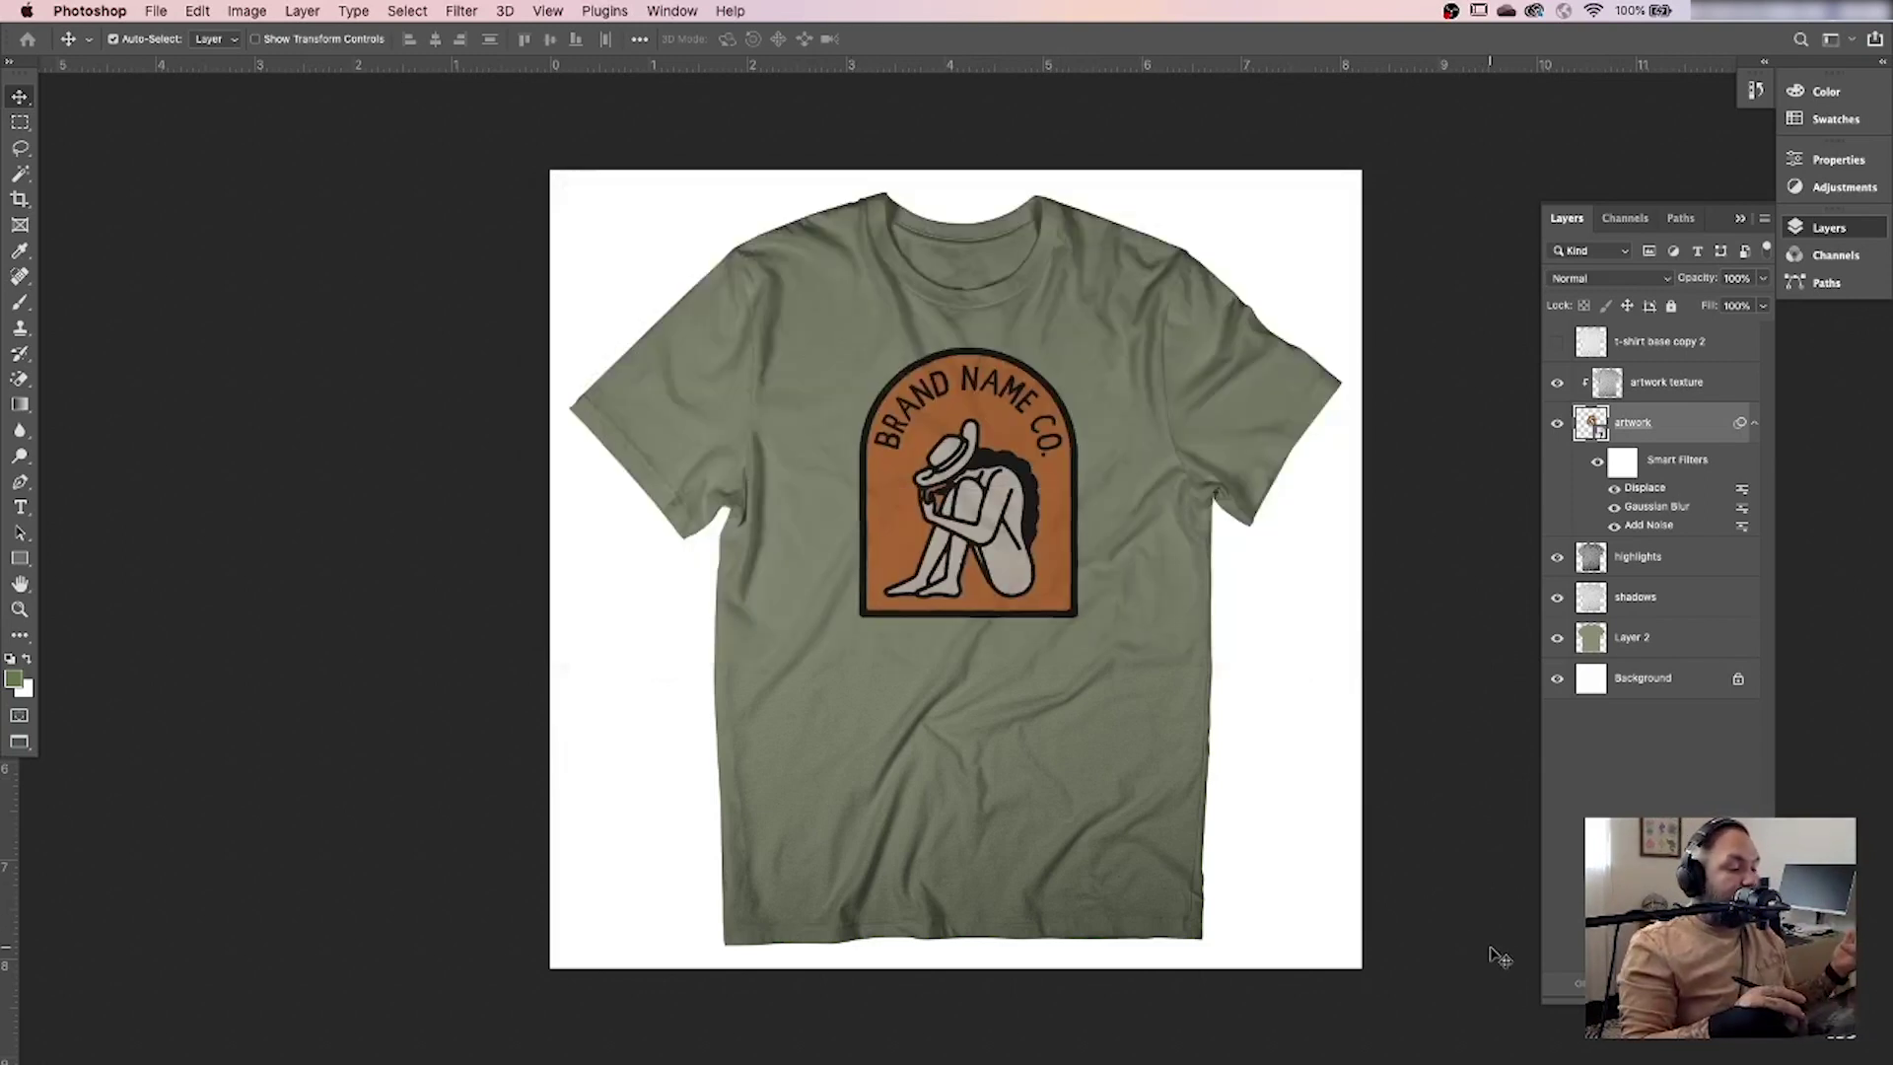
# Zoom in on the displaced badge's bottom-right corner, pan along its border, then zoom back out.
pyautogui.press('z')
pyautogui.click(1074, 572)
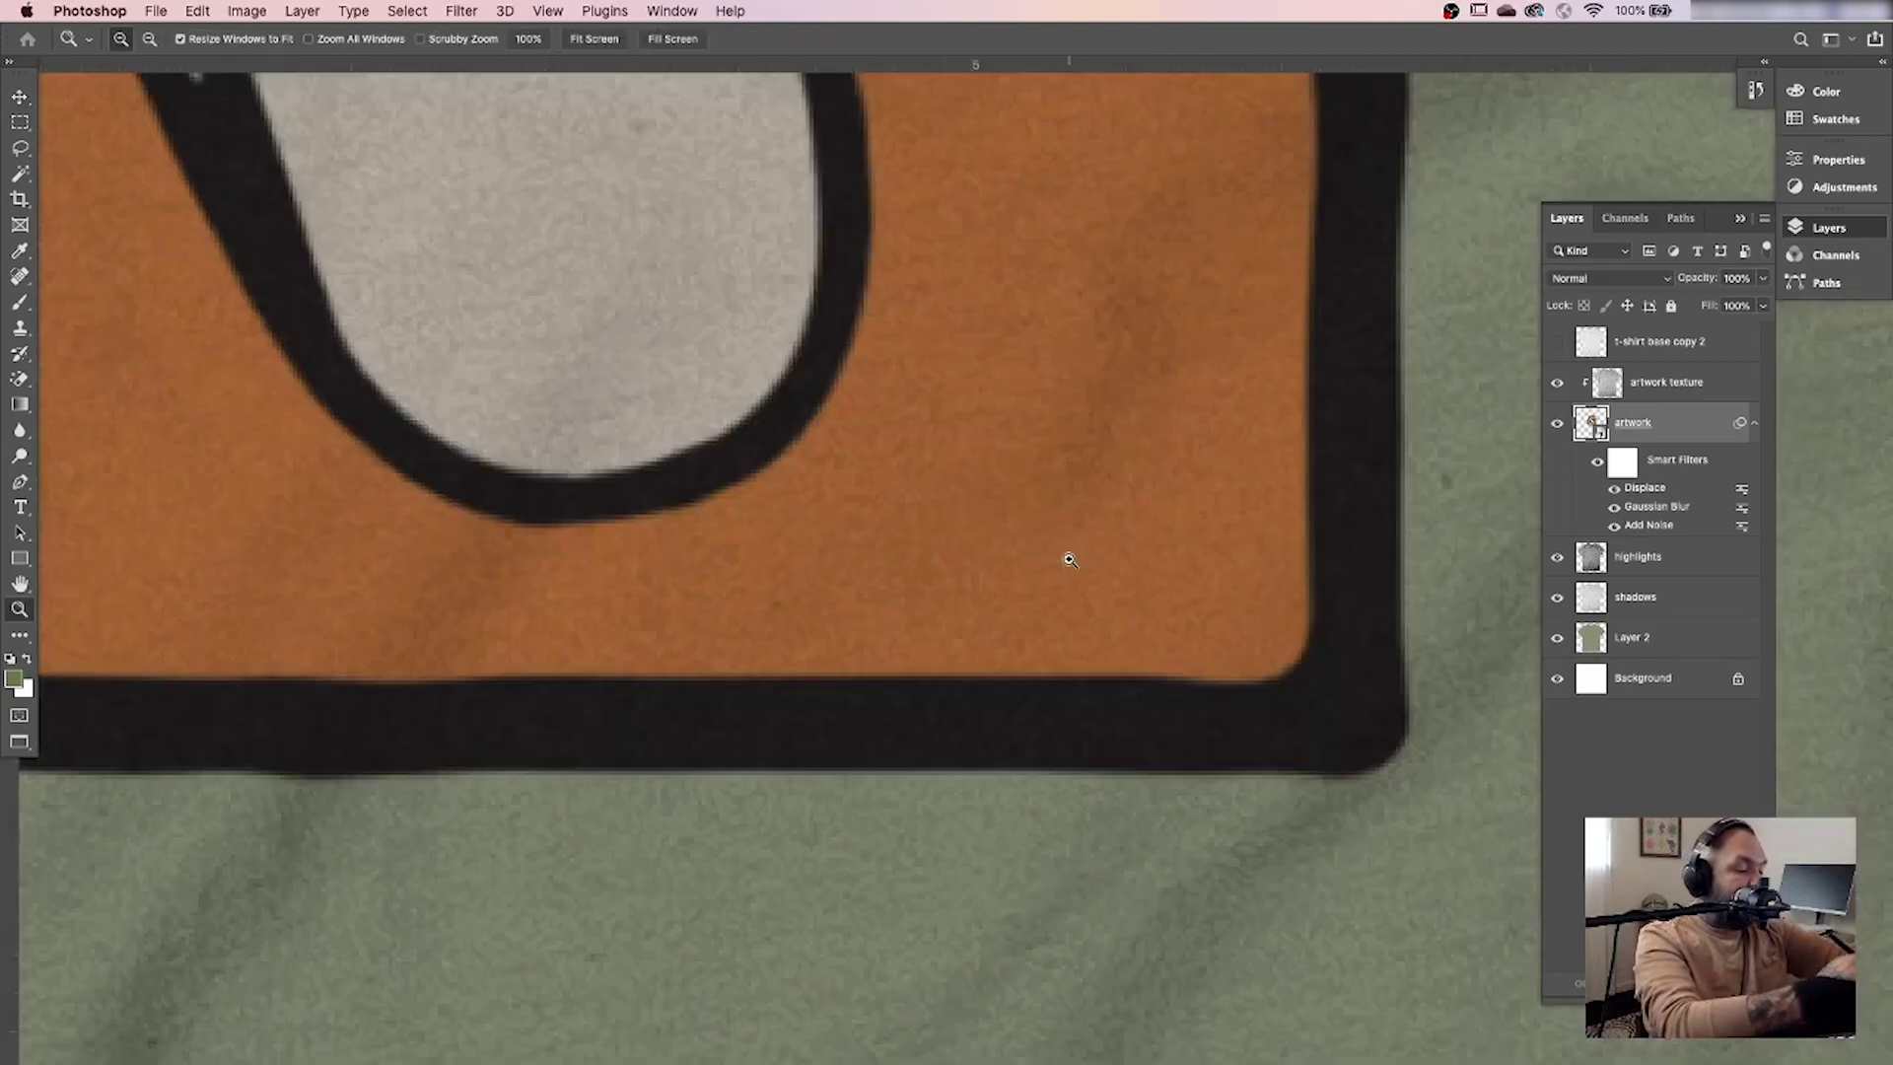
pyautogui.moveTo(1314, 617); pyautogui.dragTo(1119, 816)
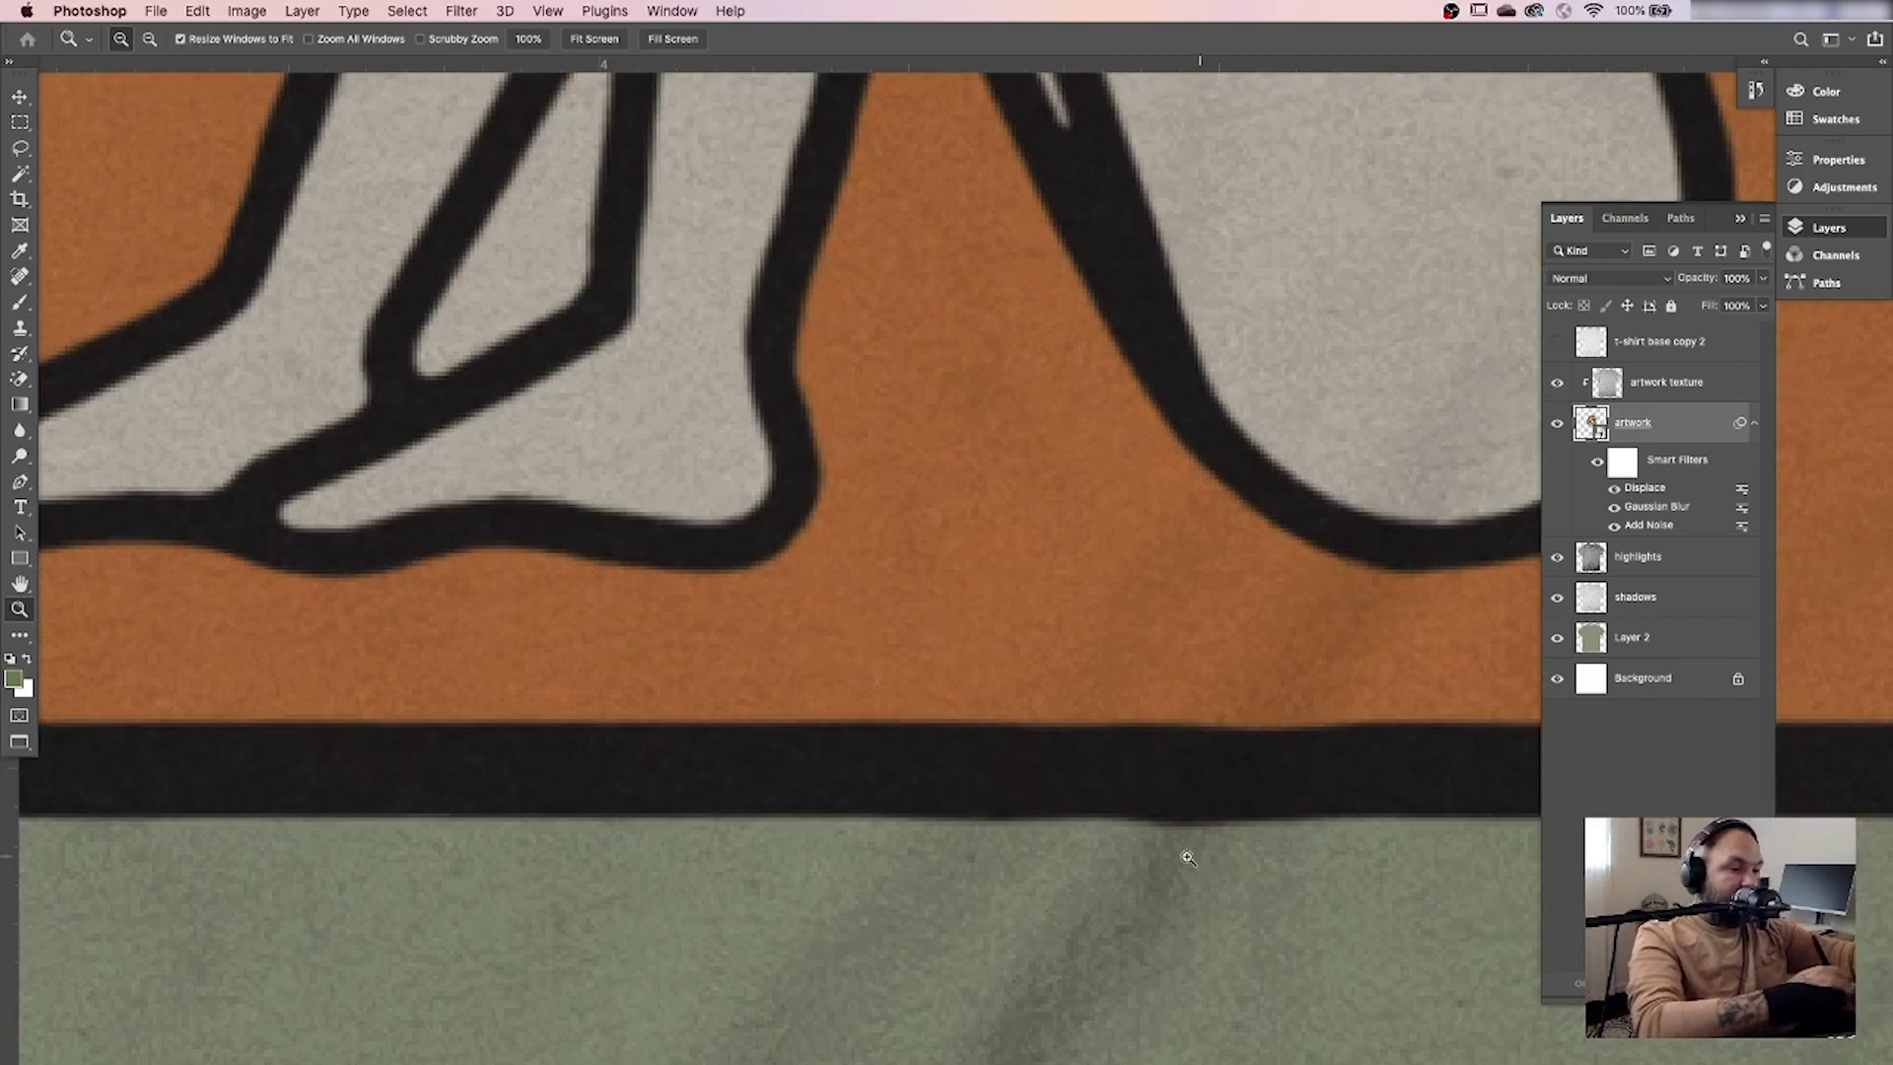
pyautogui.press('super+minus')
pyautogui.press('super+minus')
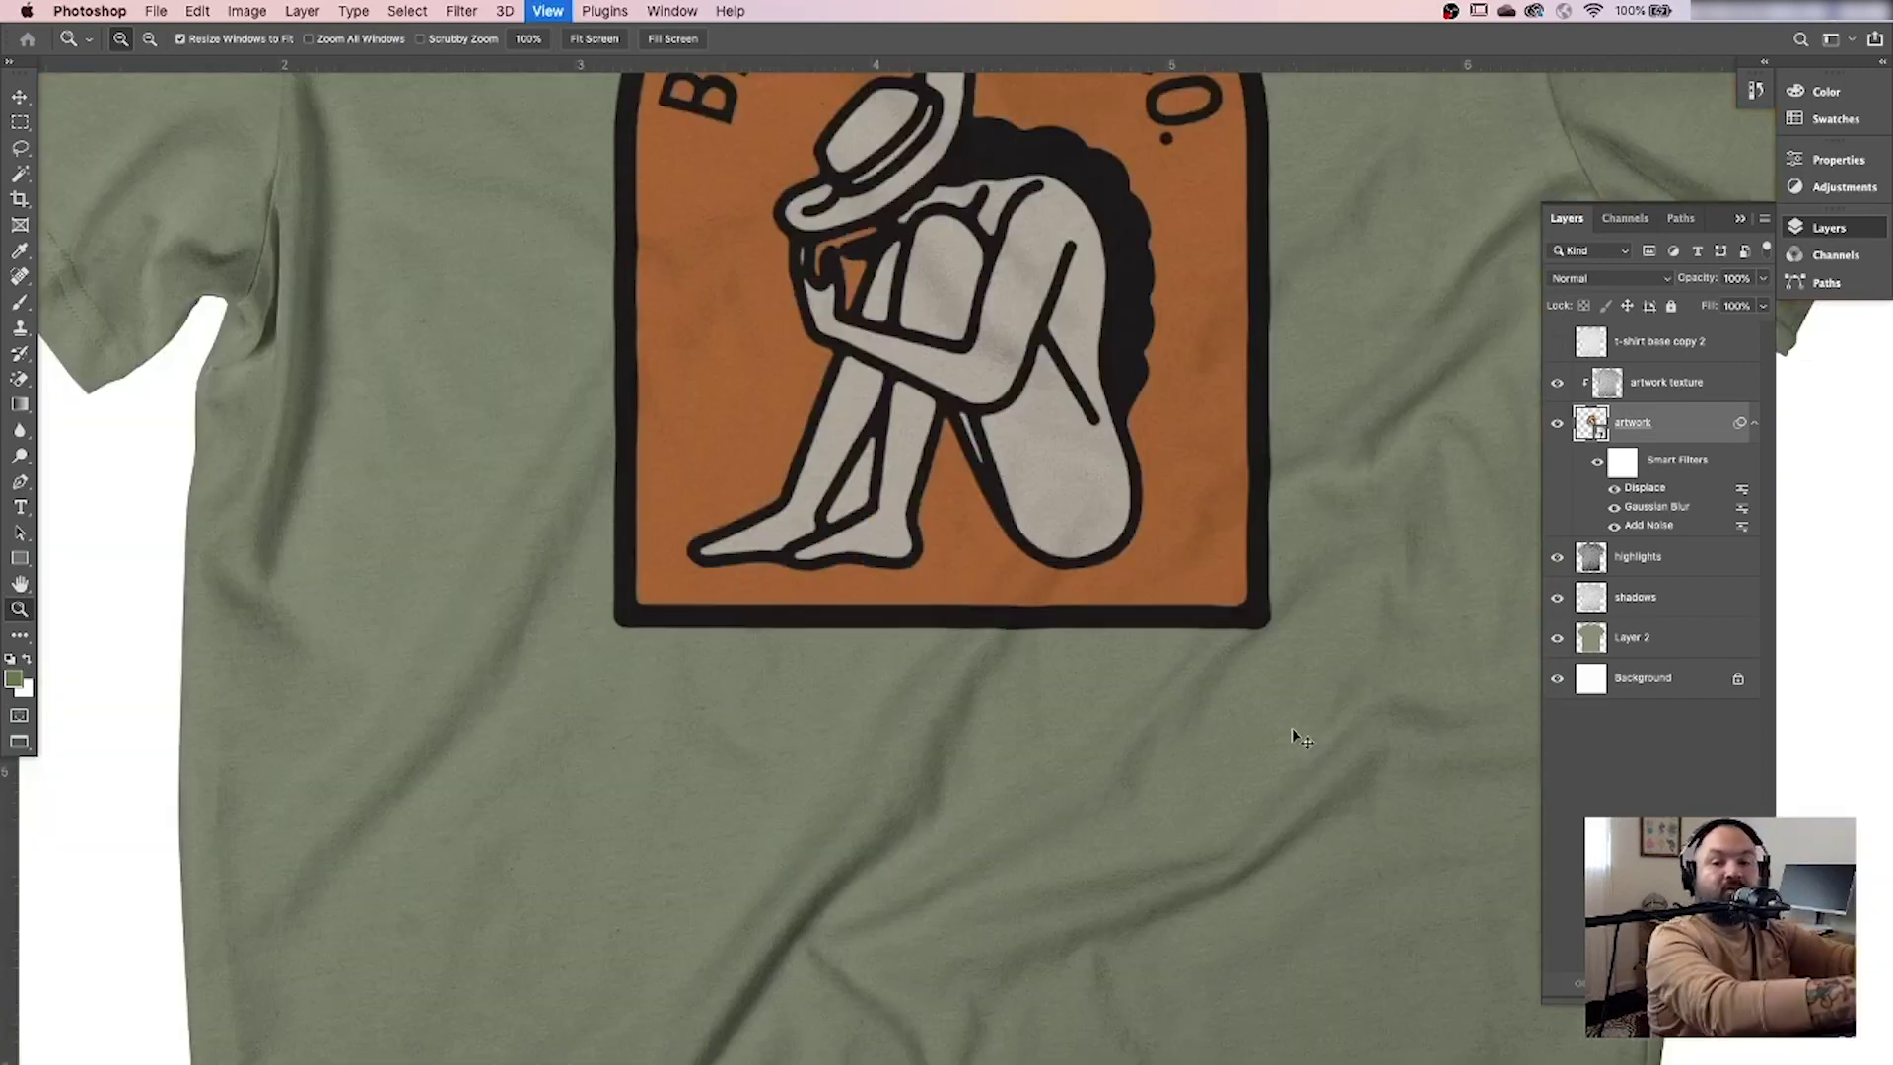
pyautogui.scroll(5, 1147, 423)
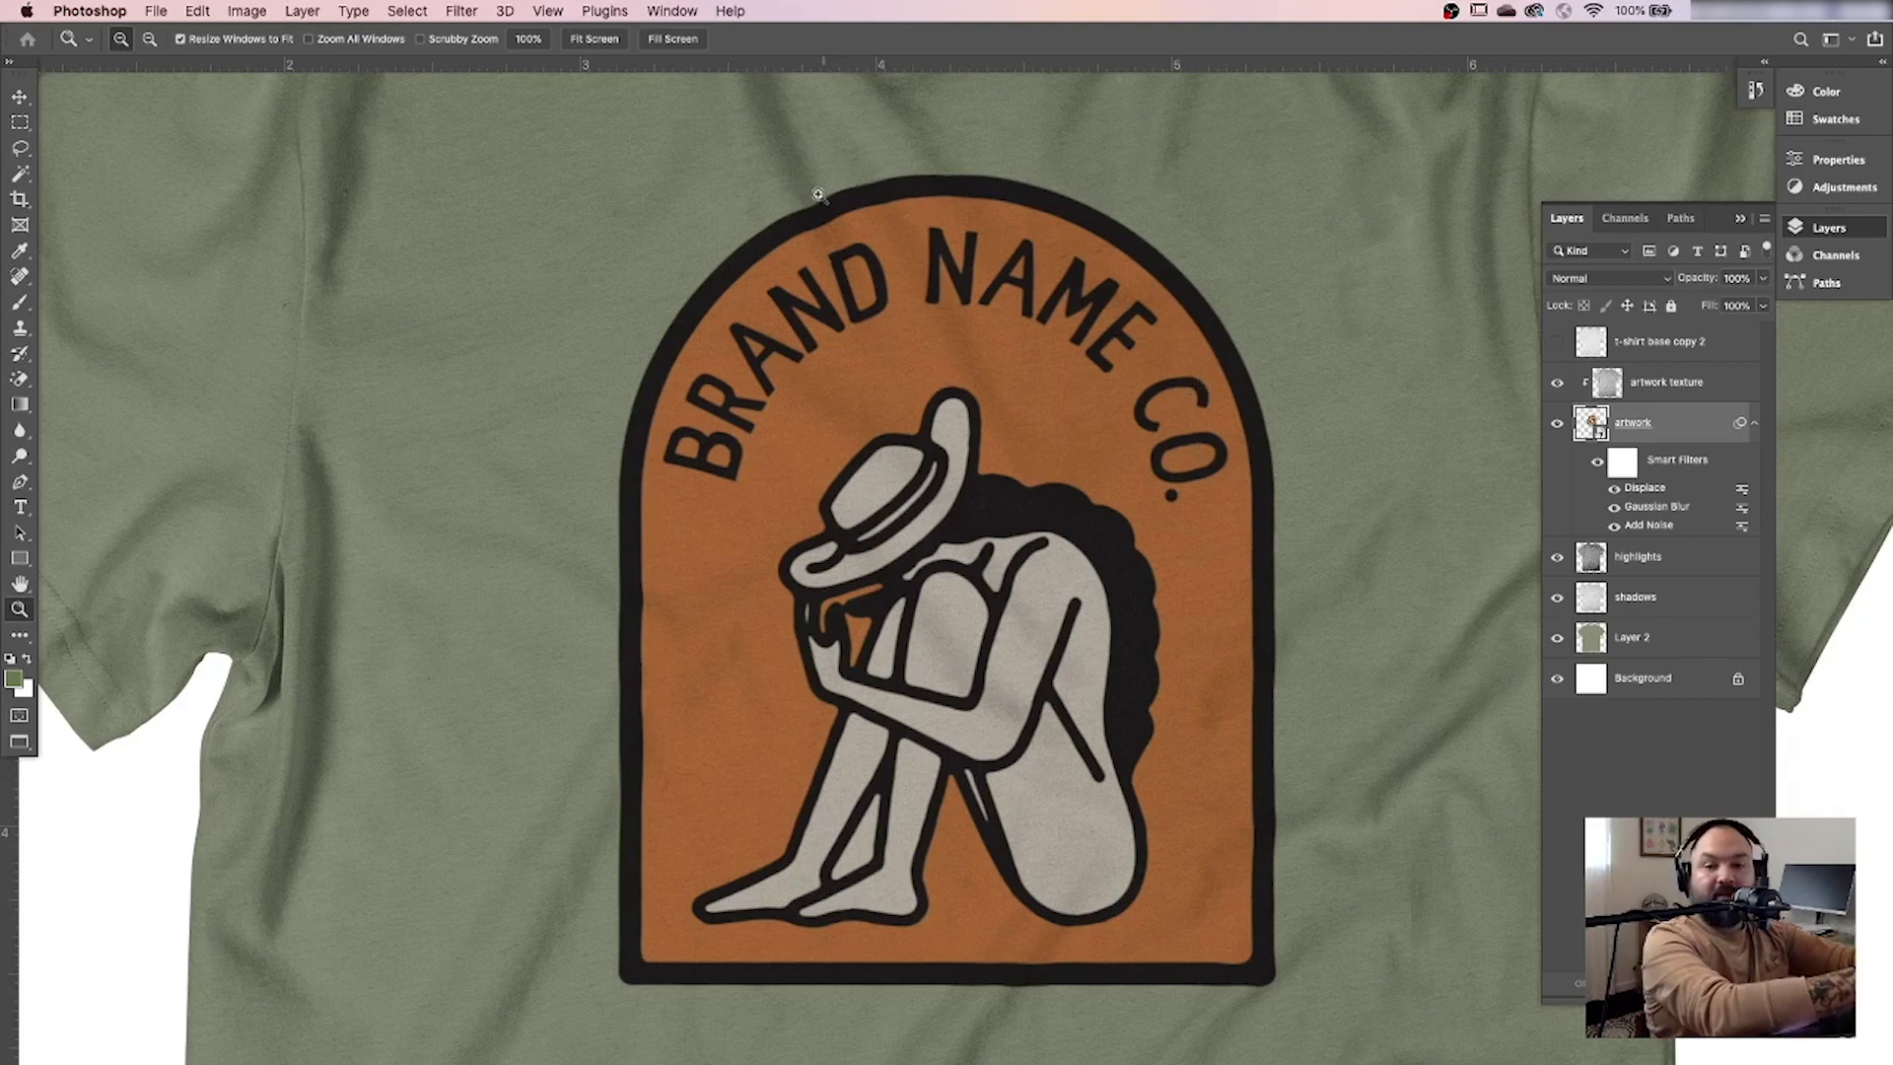
pyautogui.scroll(-2, 1028, 456)
pyautogui.keyDown('alt'); pyautogui.click(1045, 318); pyautogui.keyUp('alt')
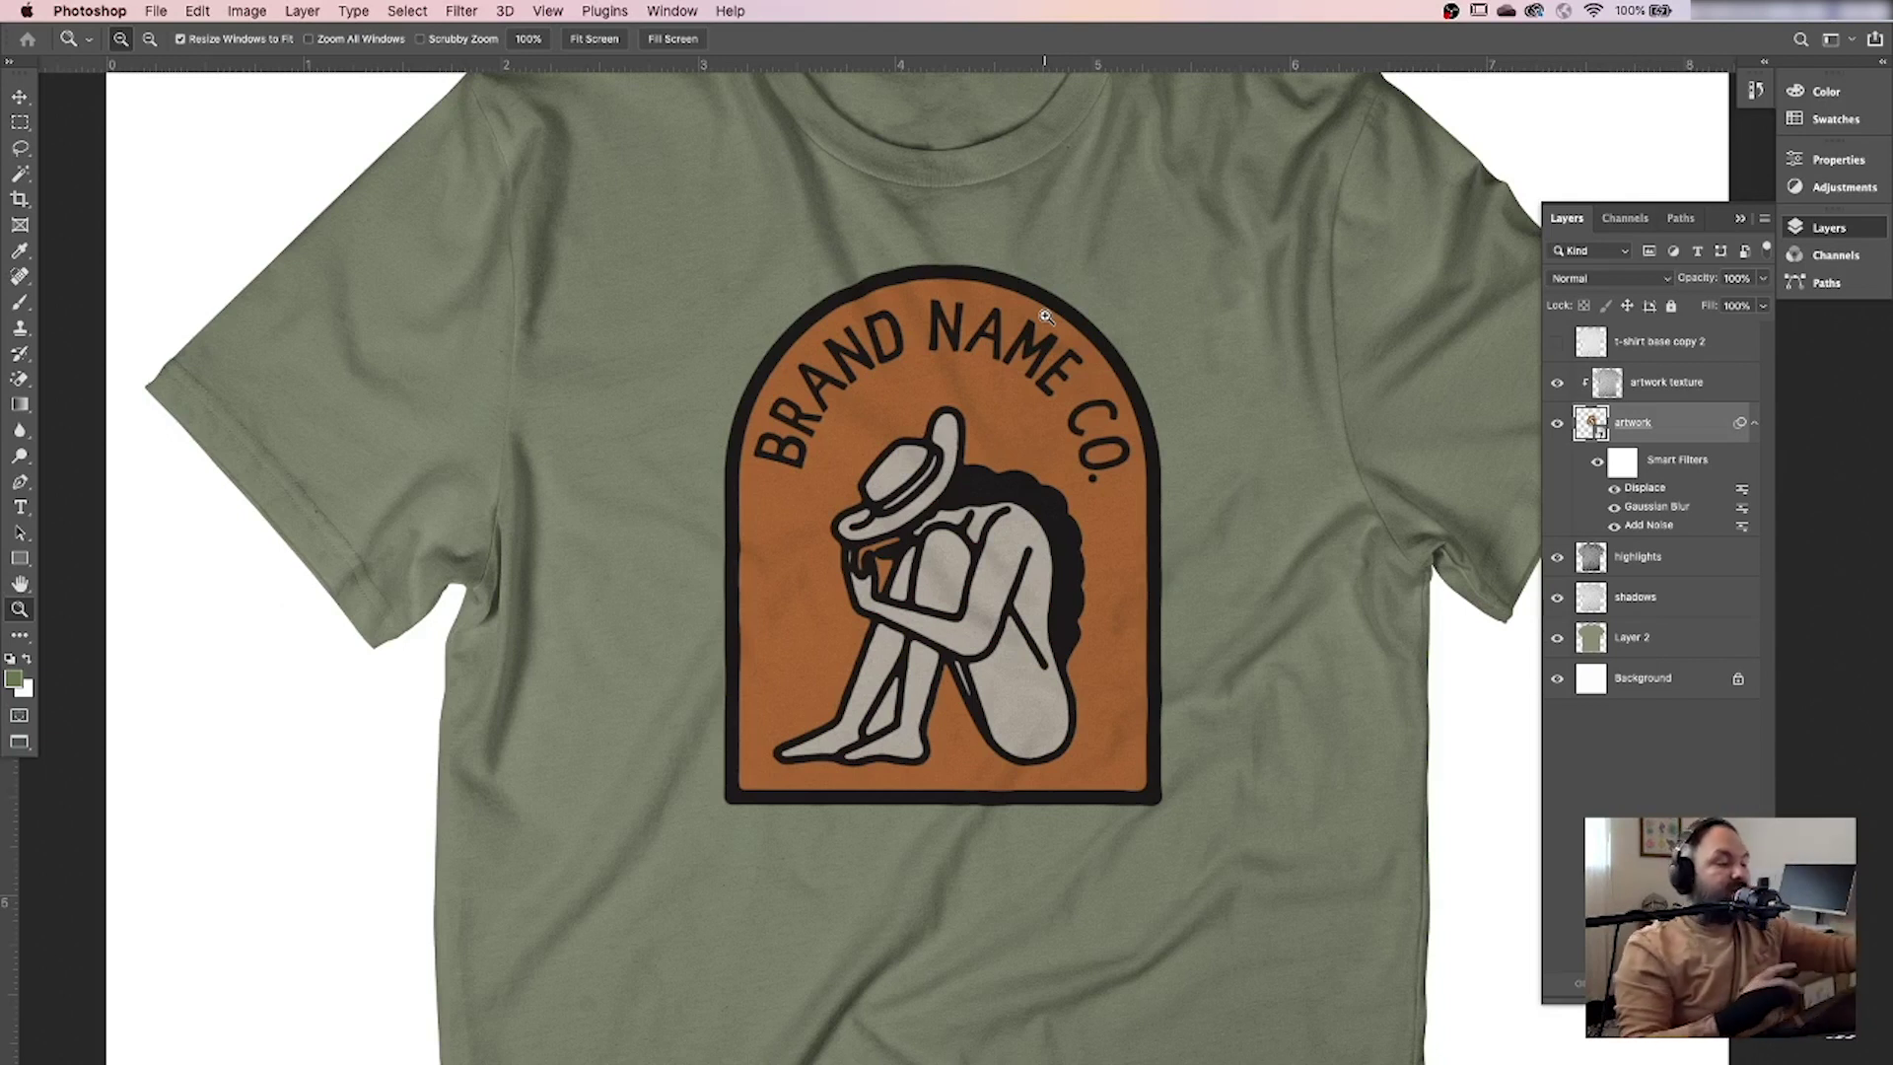
pyautogui.press('super+z')
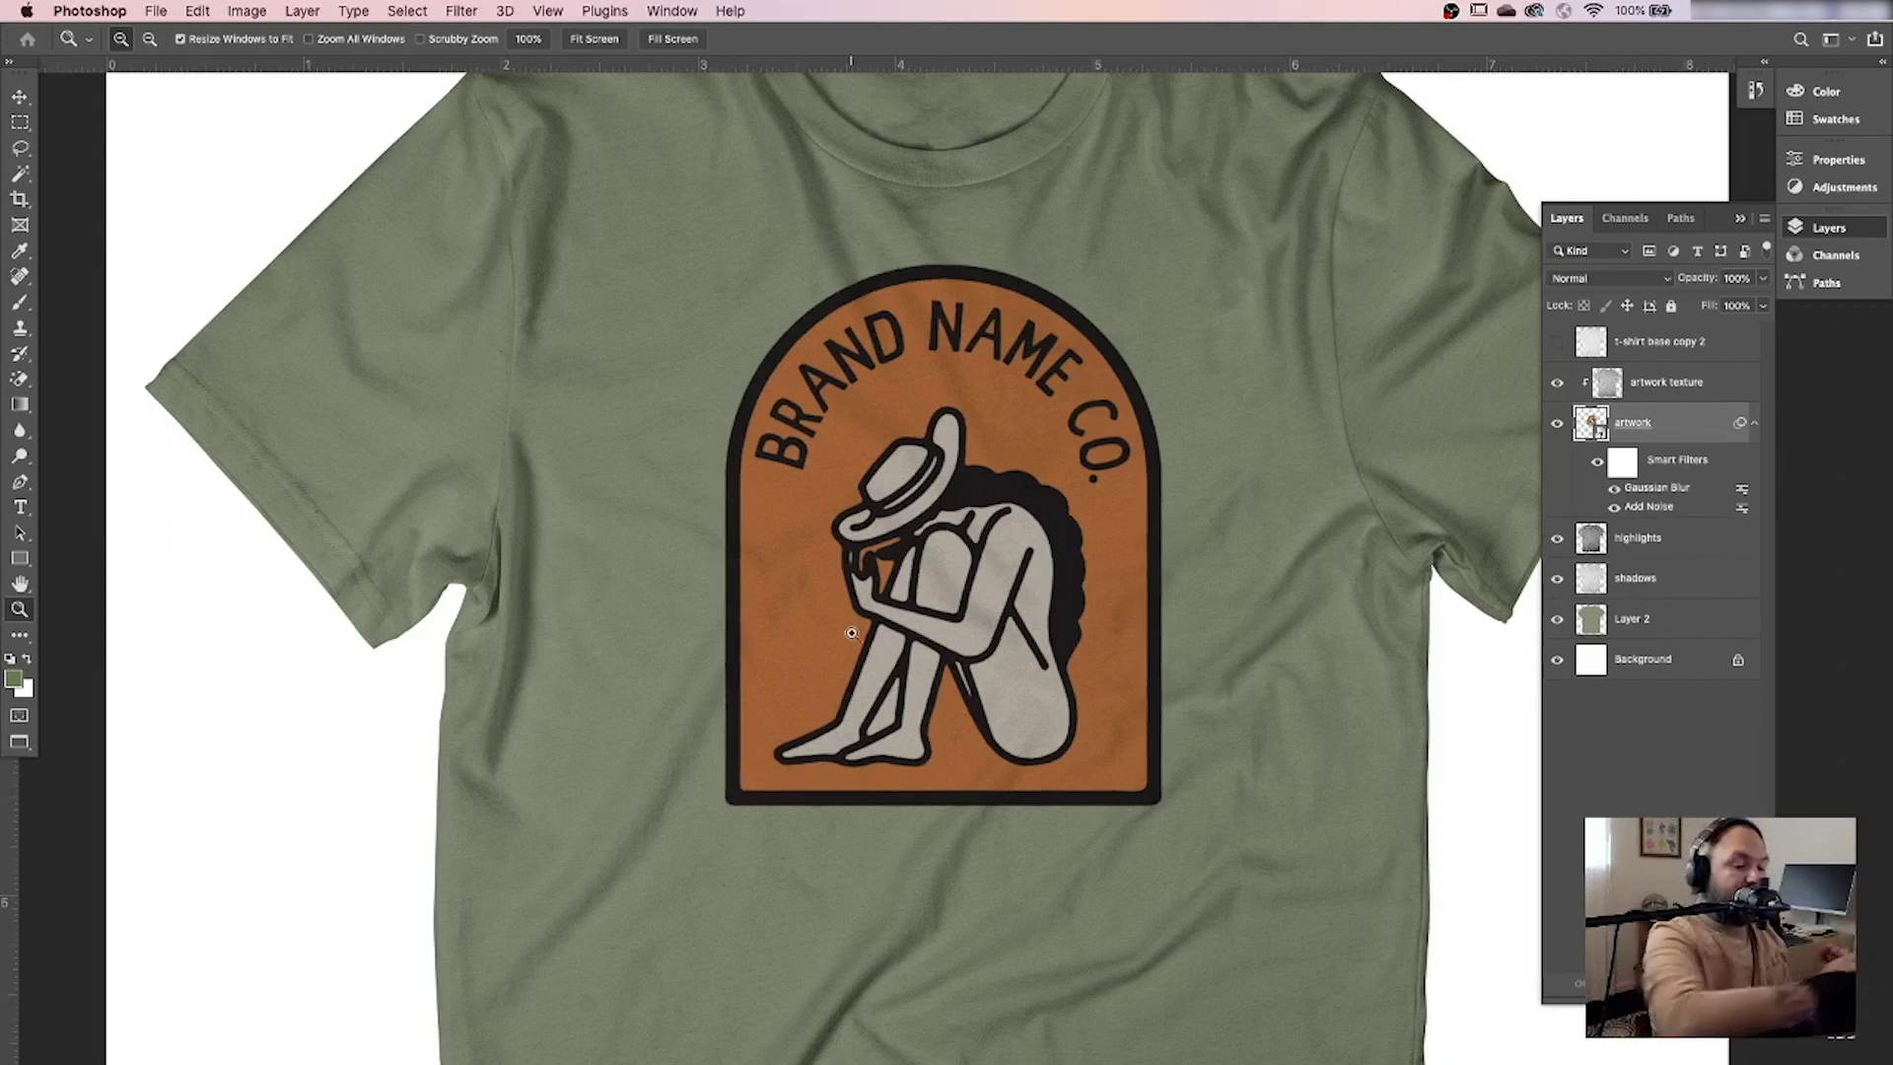
pyautogui.click(462, 12)
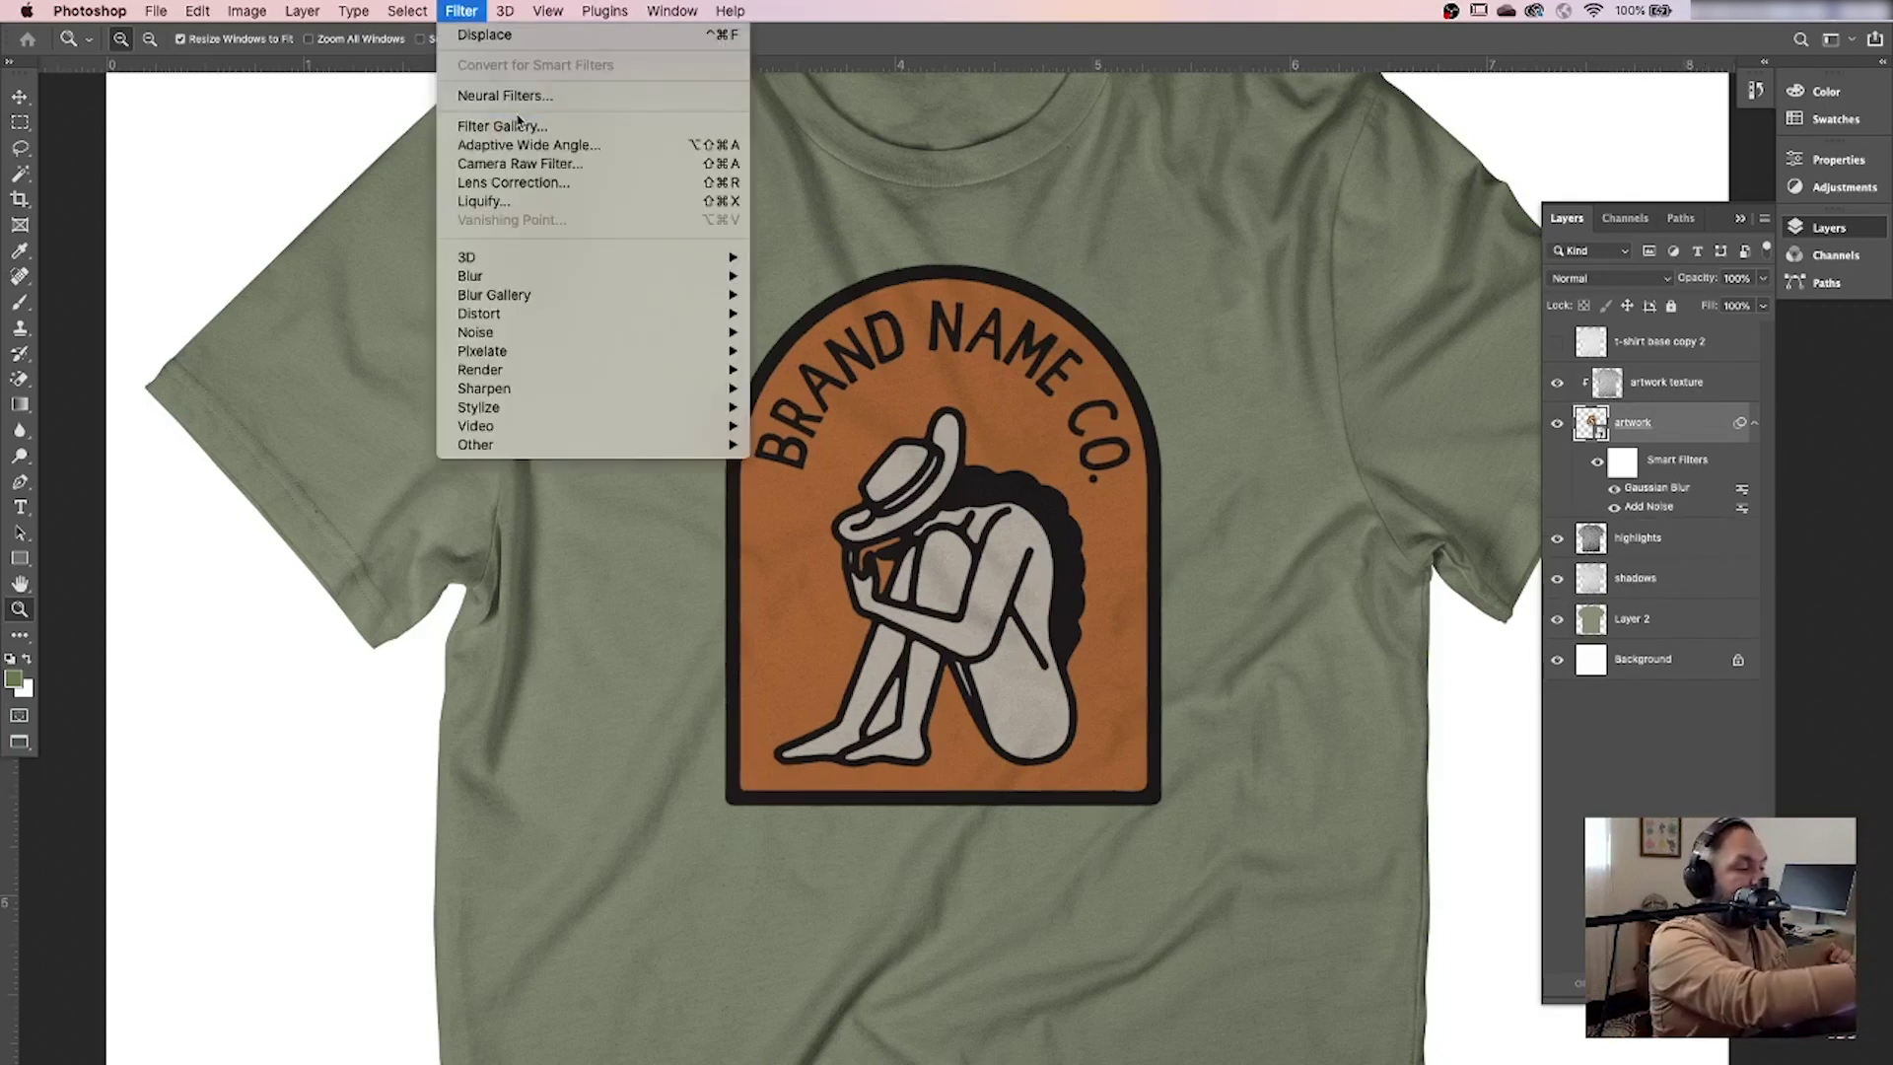
pyautogui.click(561, 36)
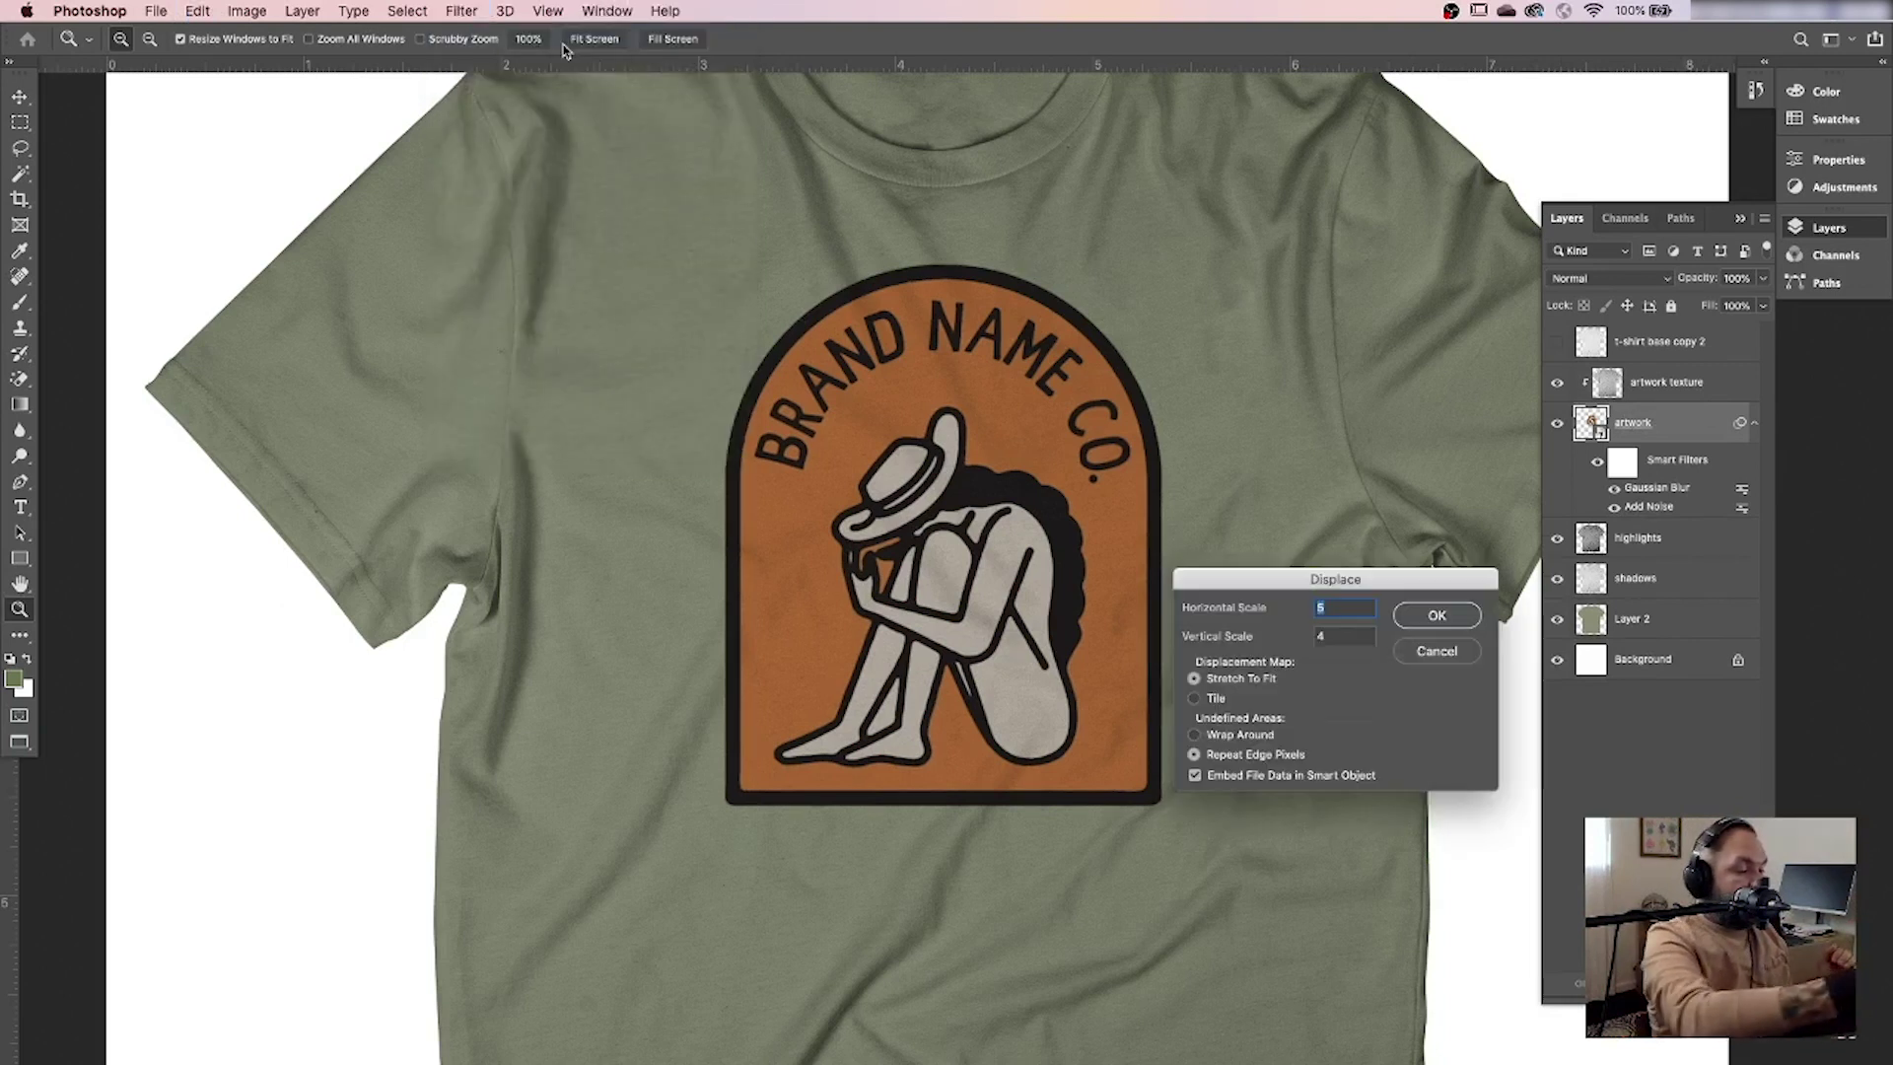
pyautogui.write('10')
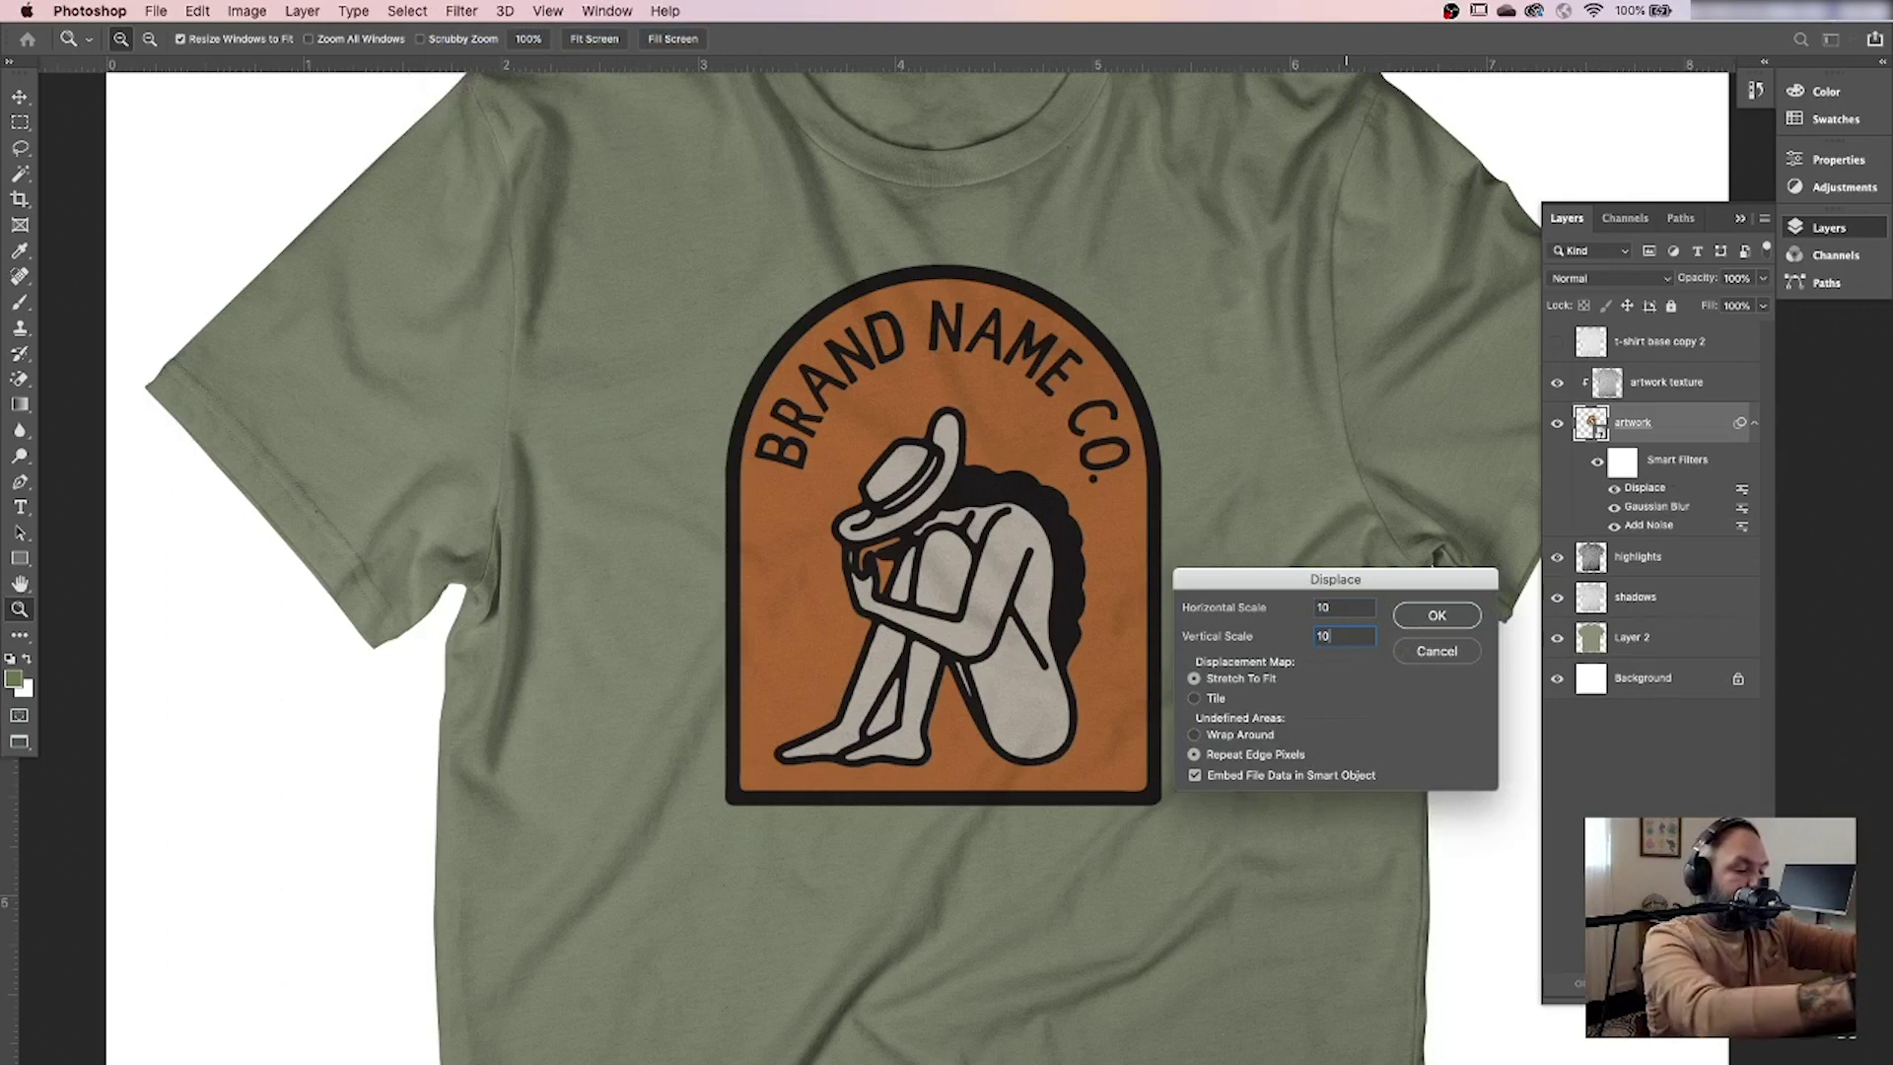
pyautogui.click(1436, 616)
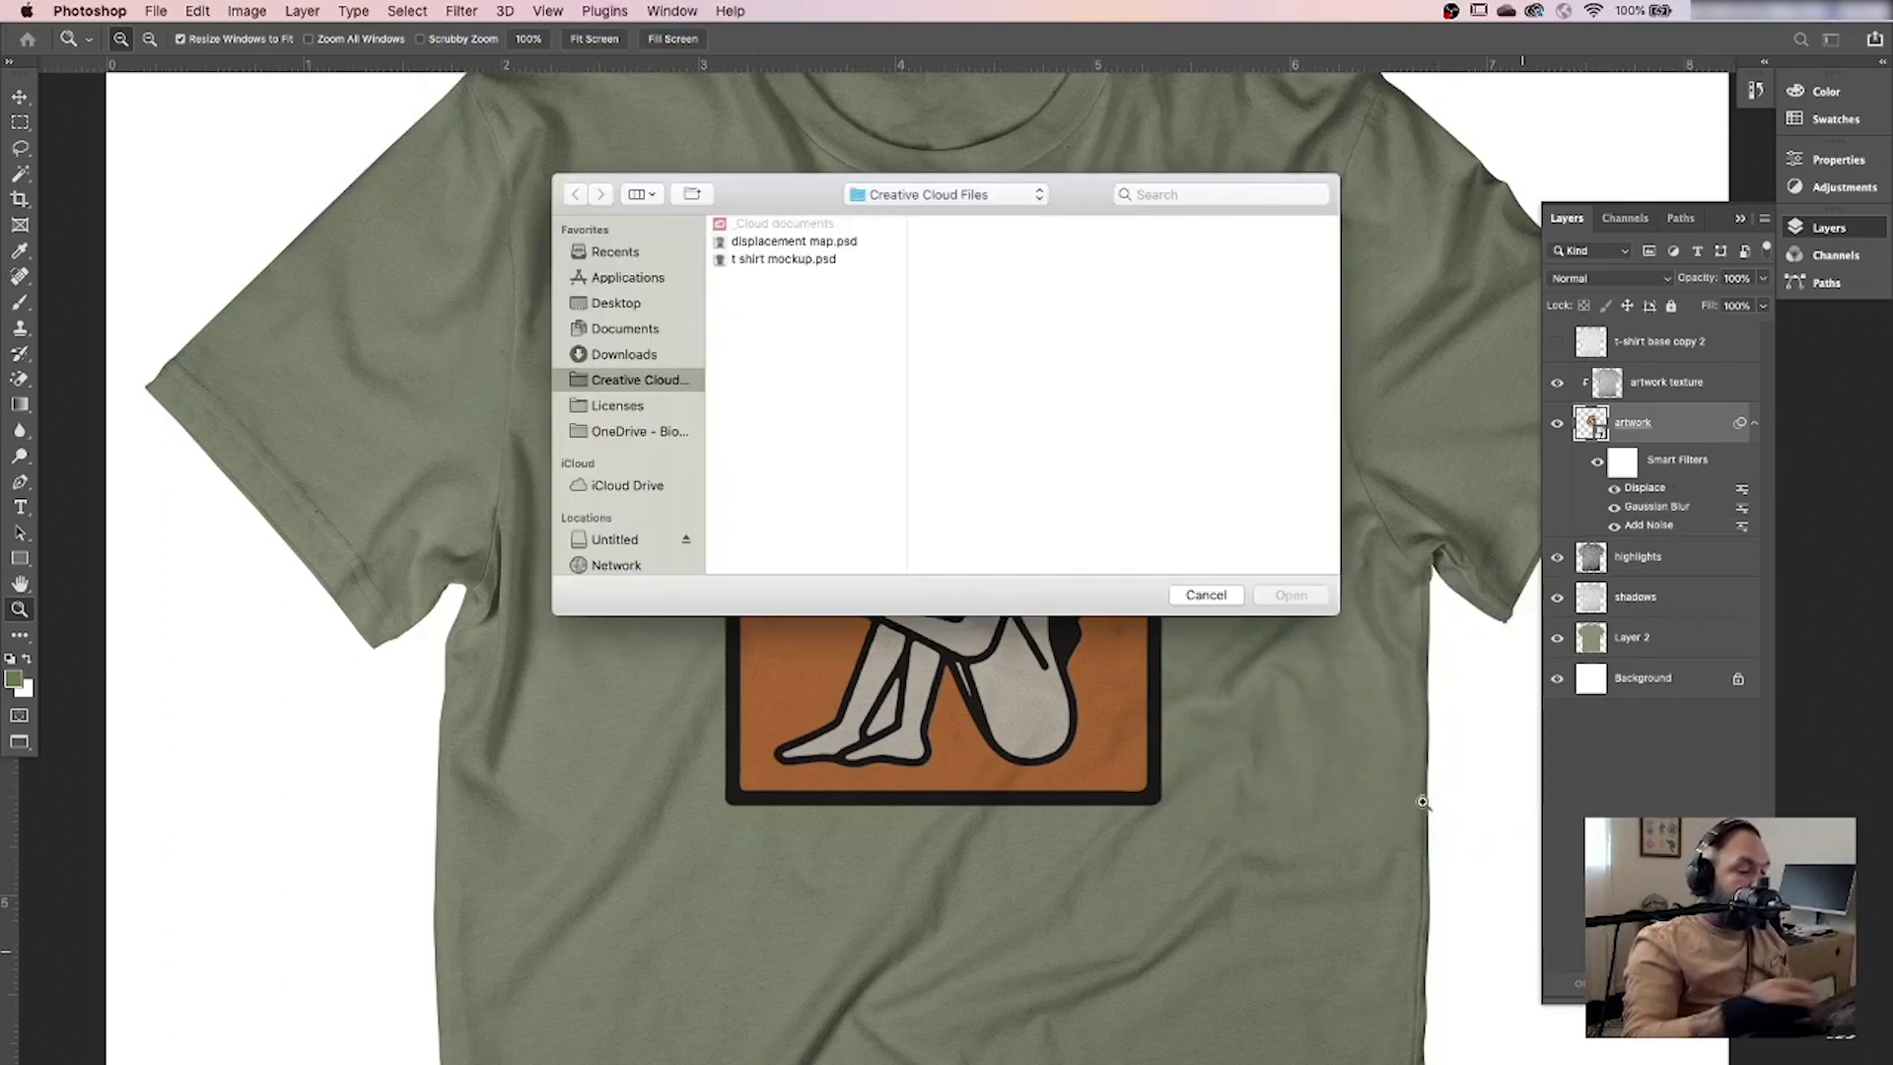
pyautogui.click(819, 241)
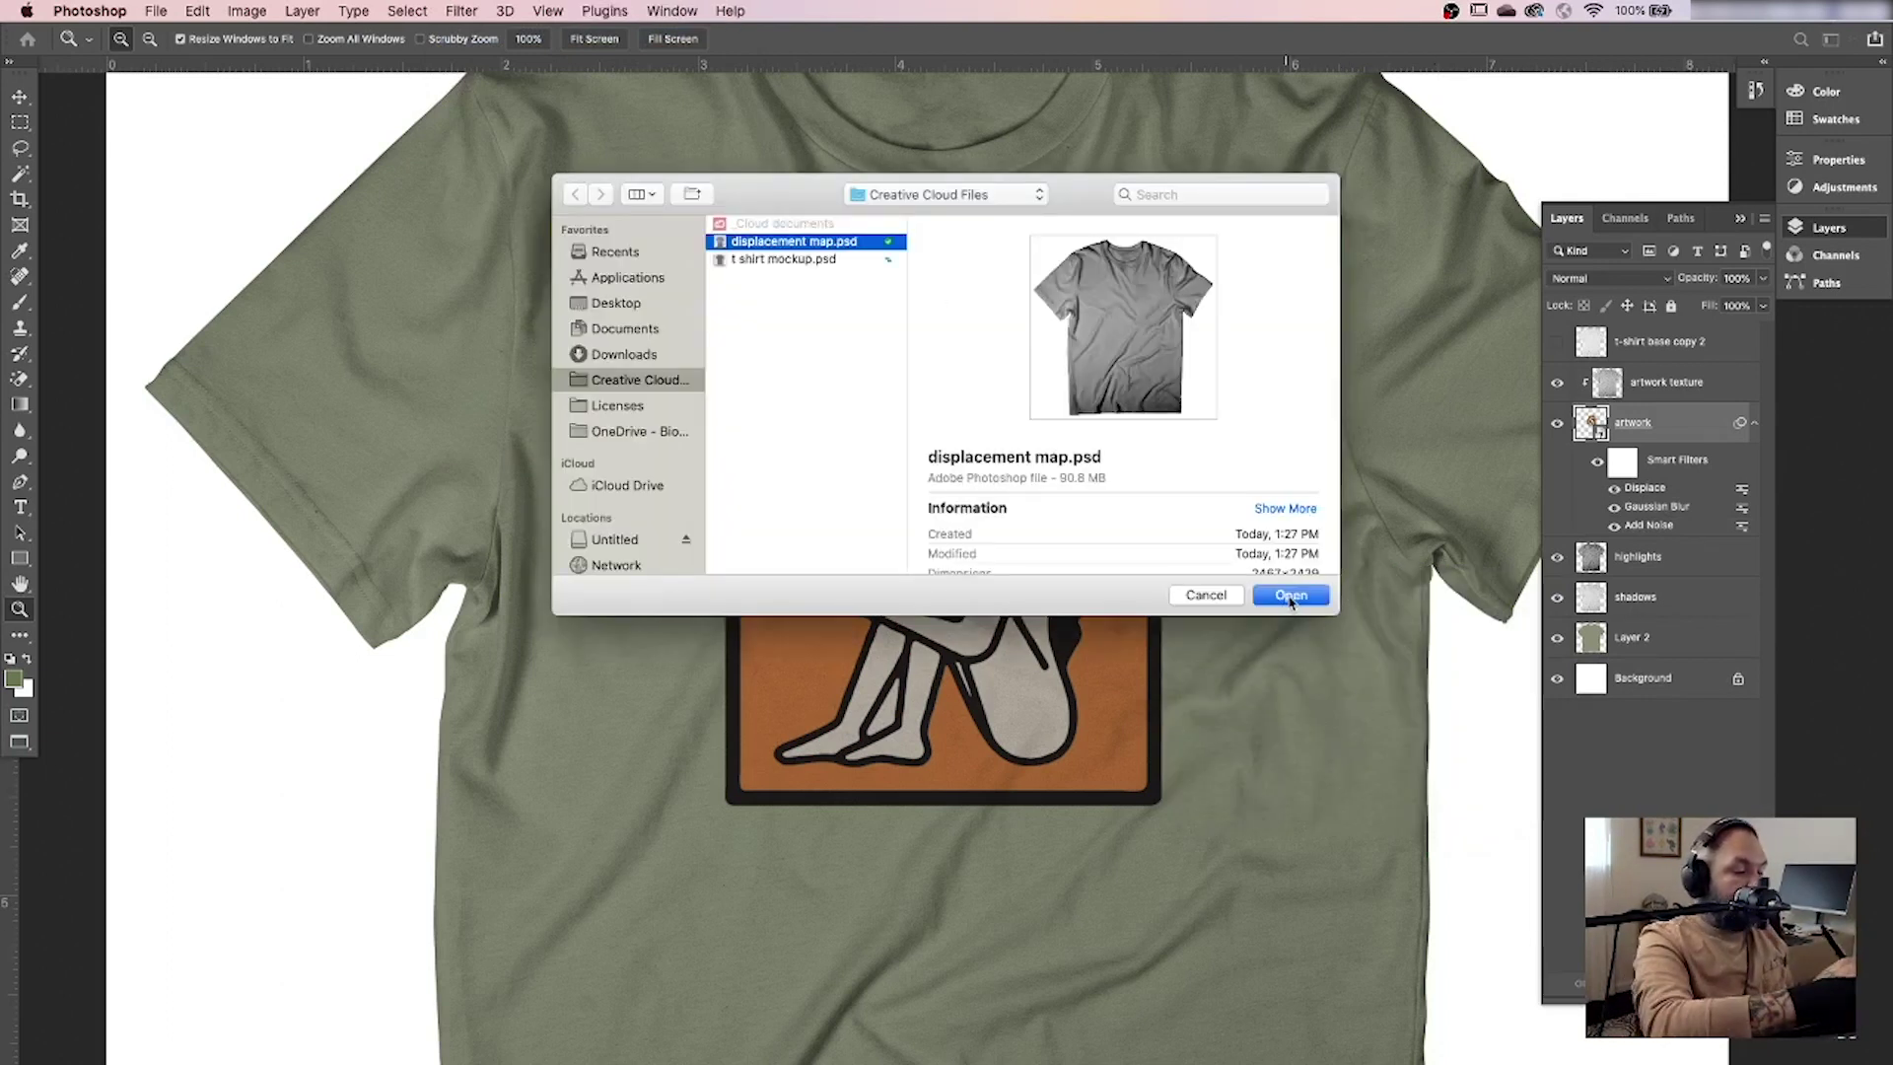
pyautogui.click(1290, 595)
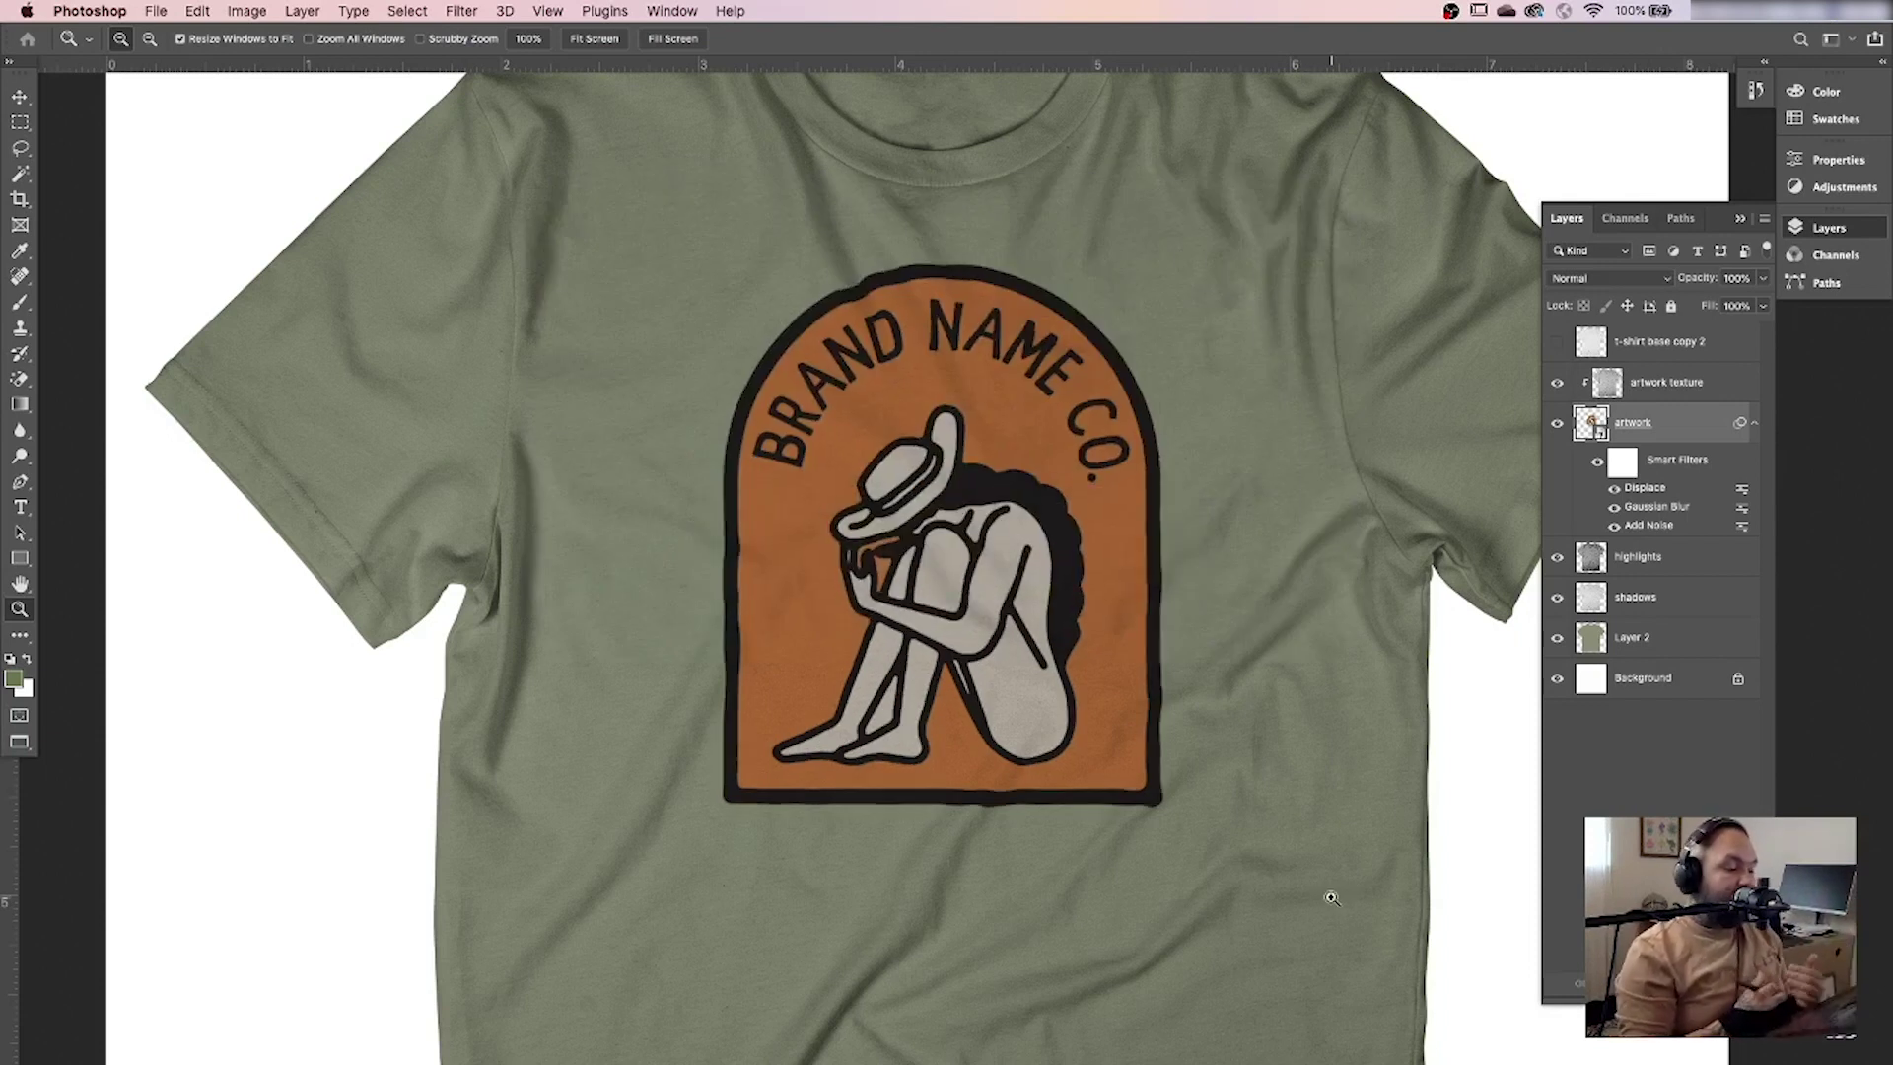
pyautogui.press('super+minus')
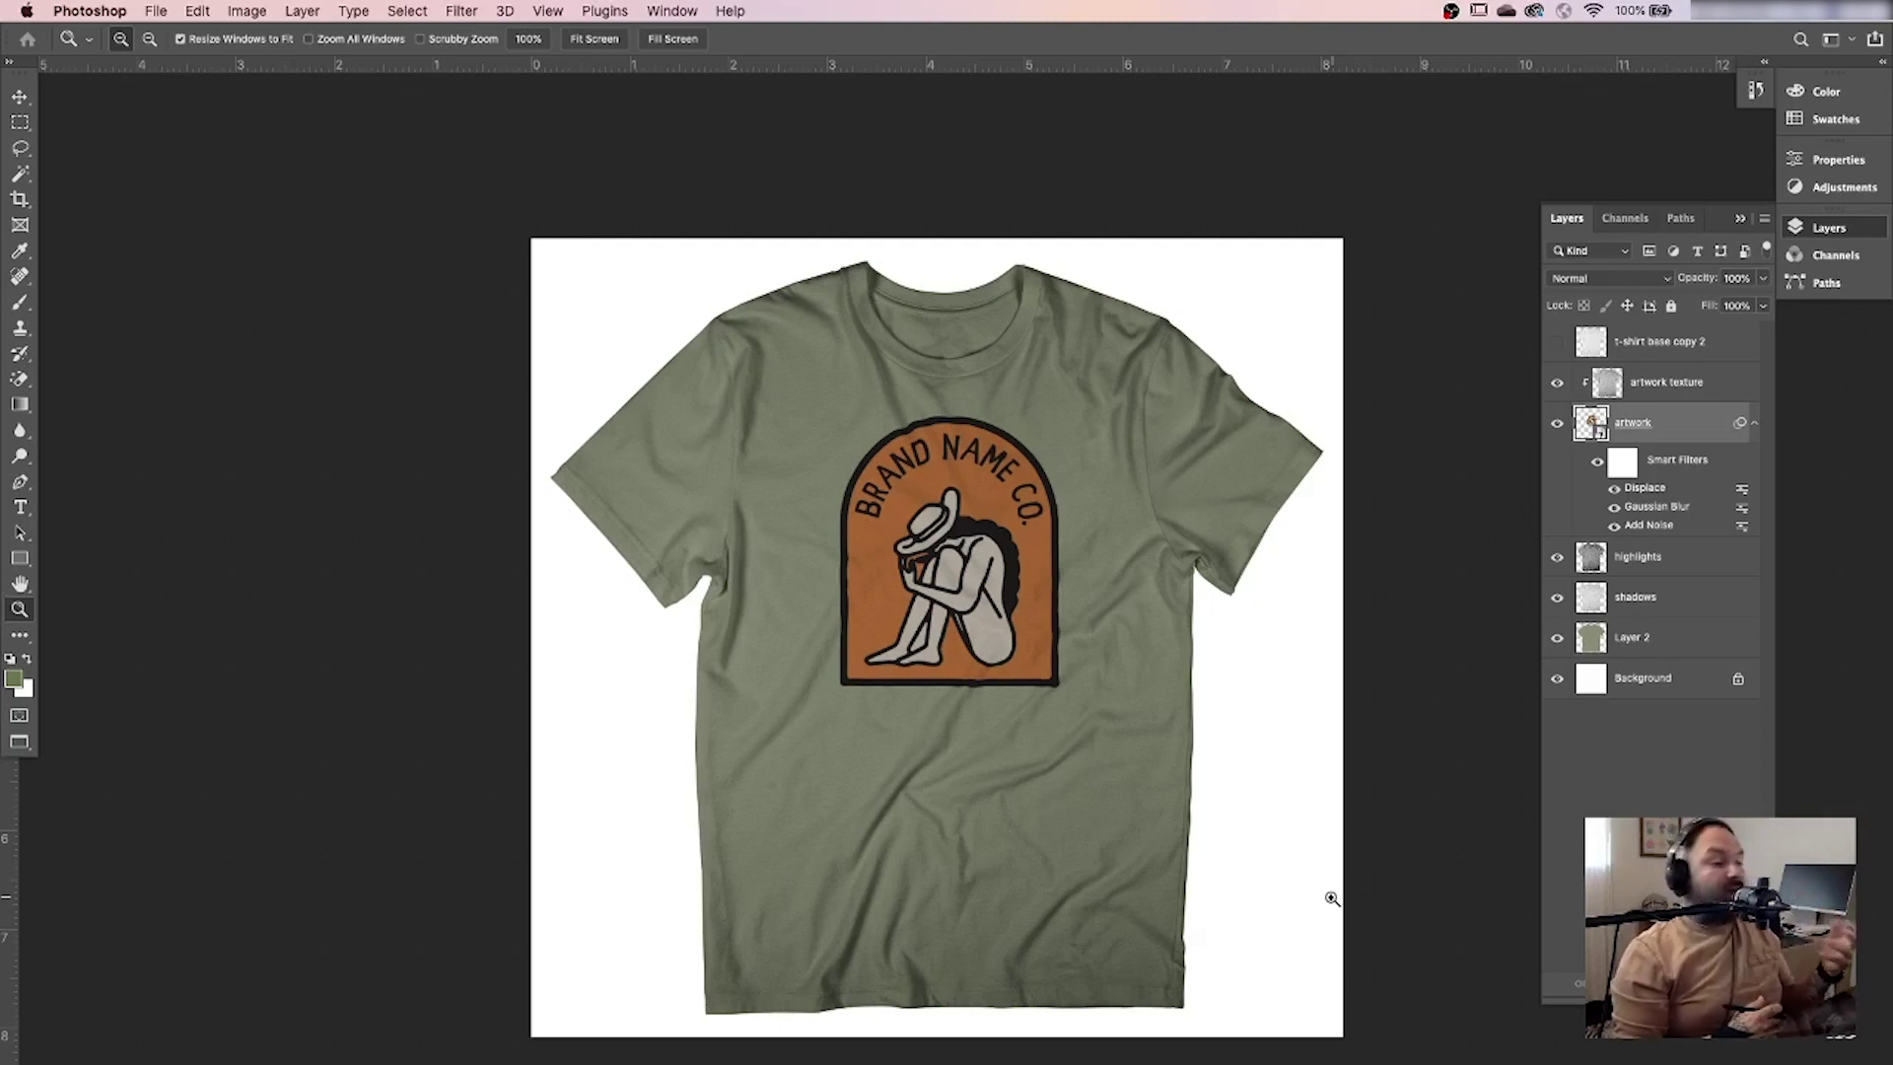
pyautogui.press('super+z')
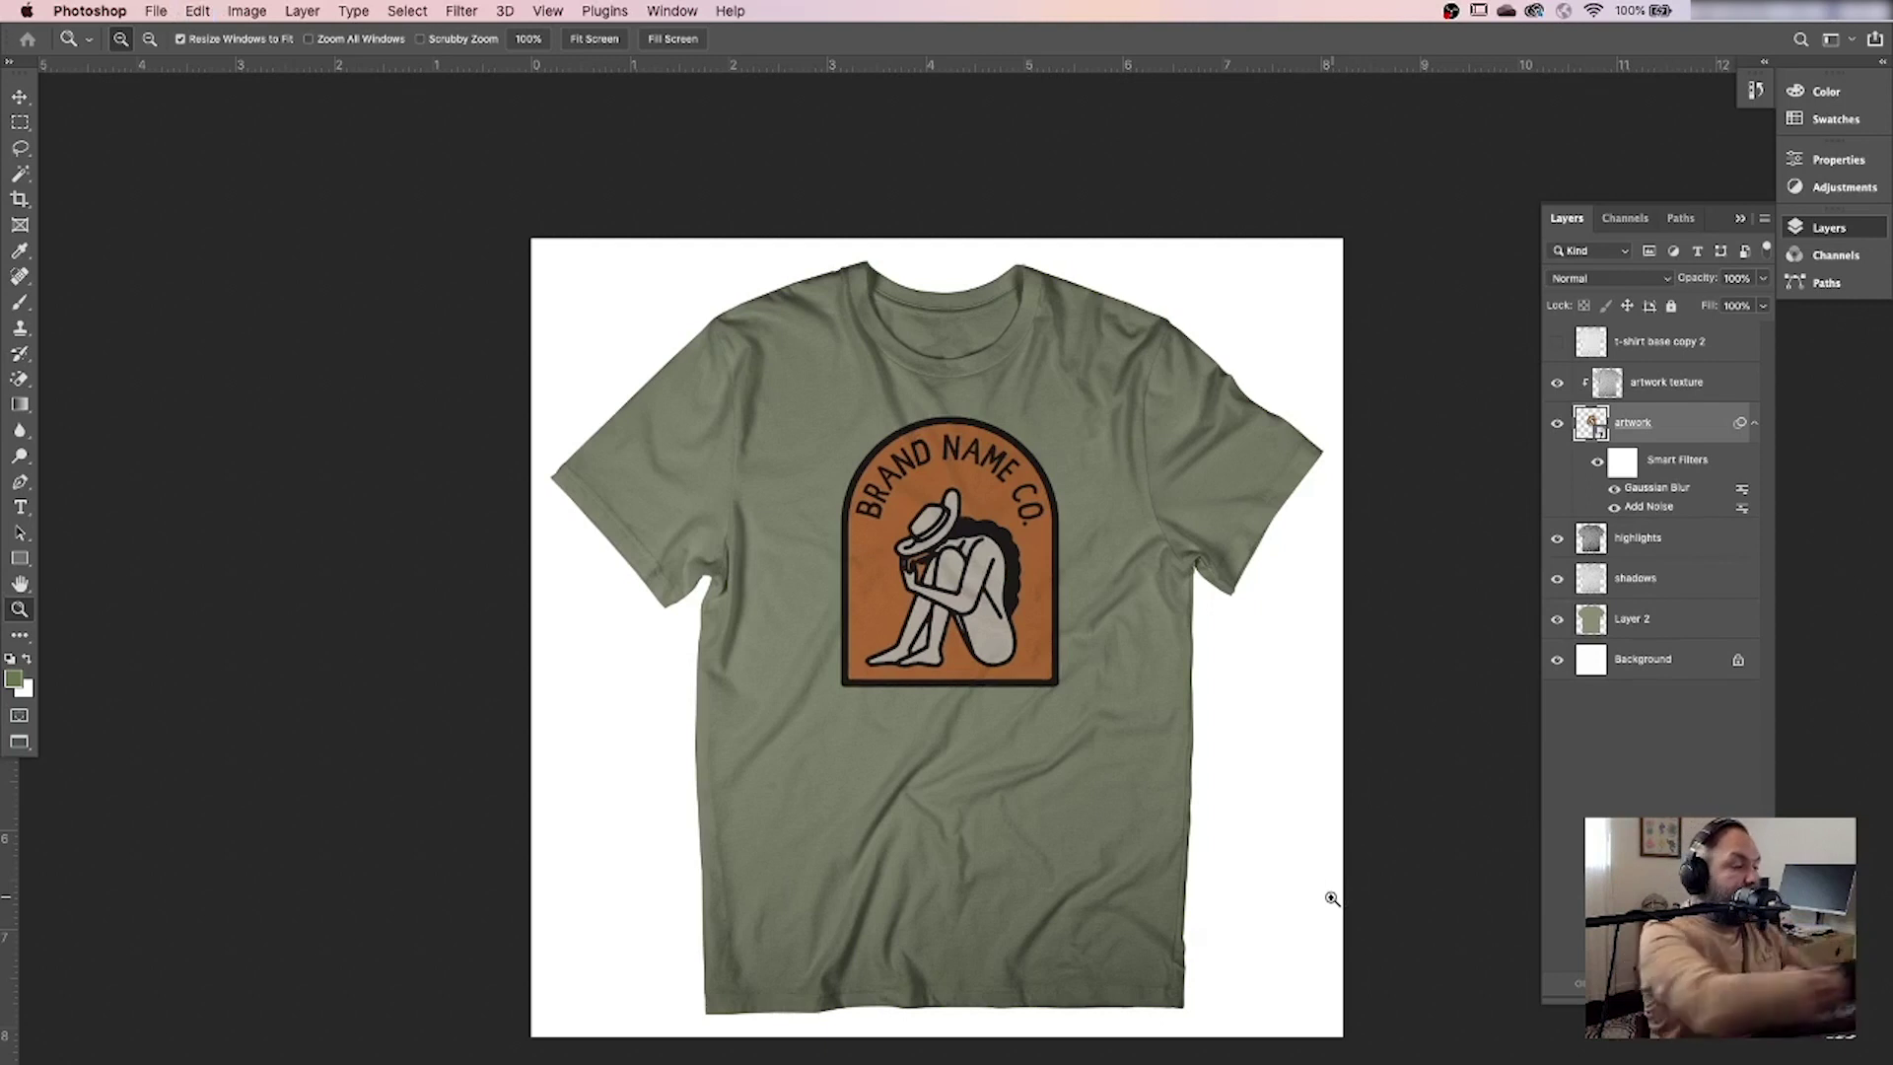
# Reapply Displace to the artwork at horizontal 5 and vertical 4 with displacement map.psd.
pyautogui.click(471, 8)
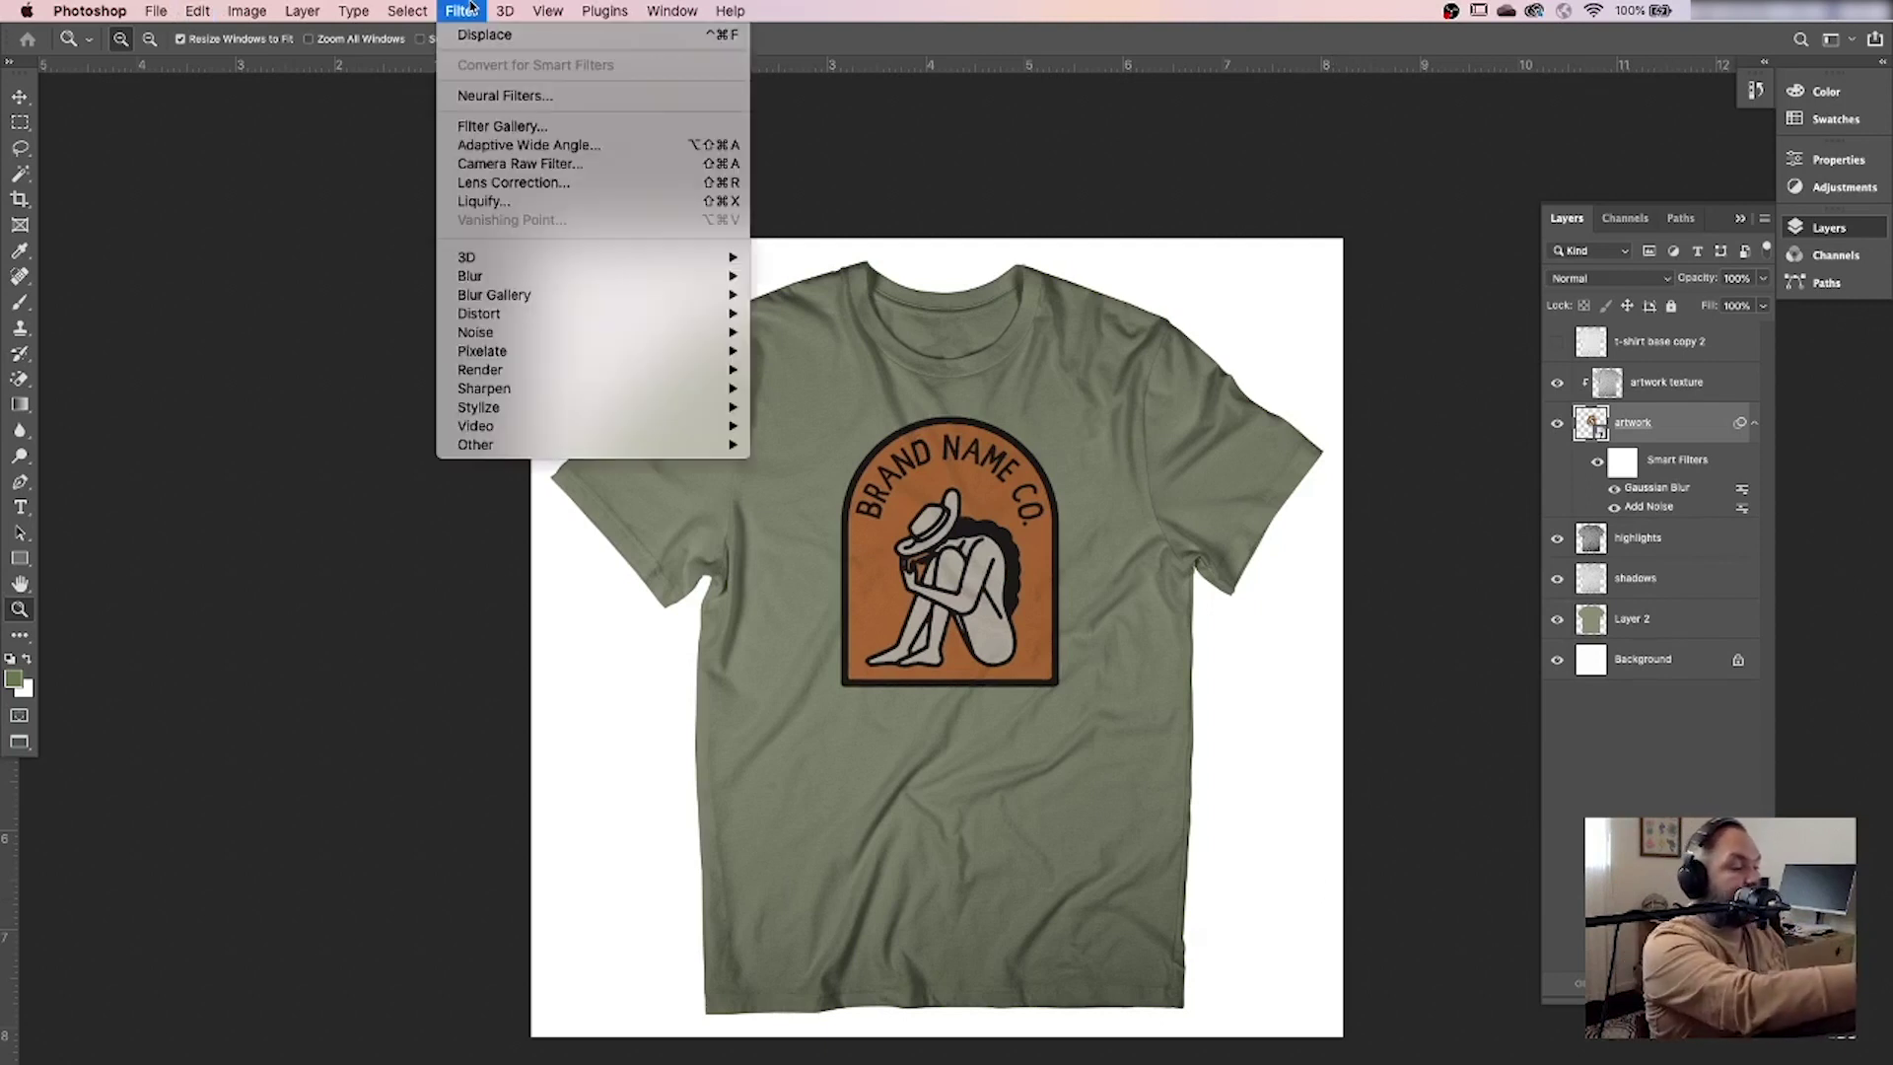
pyautogui.click(480, 34)
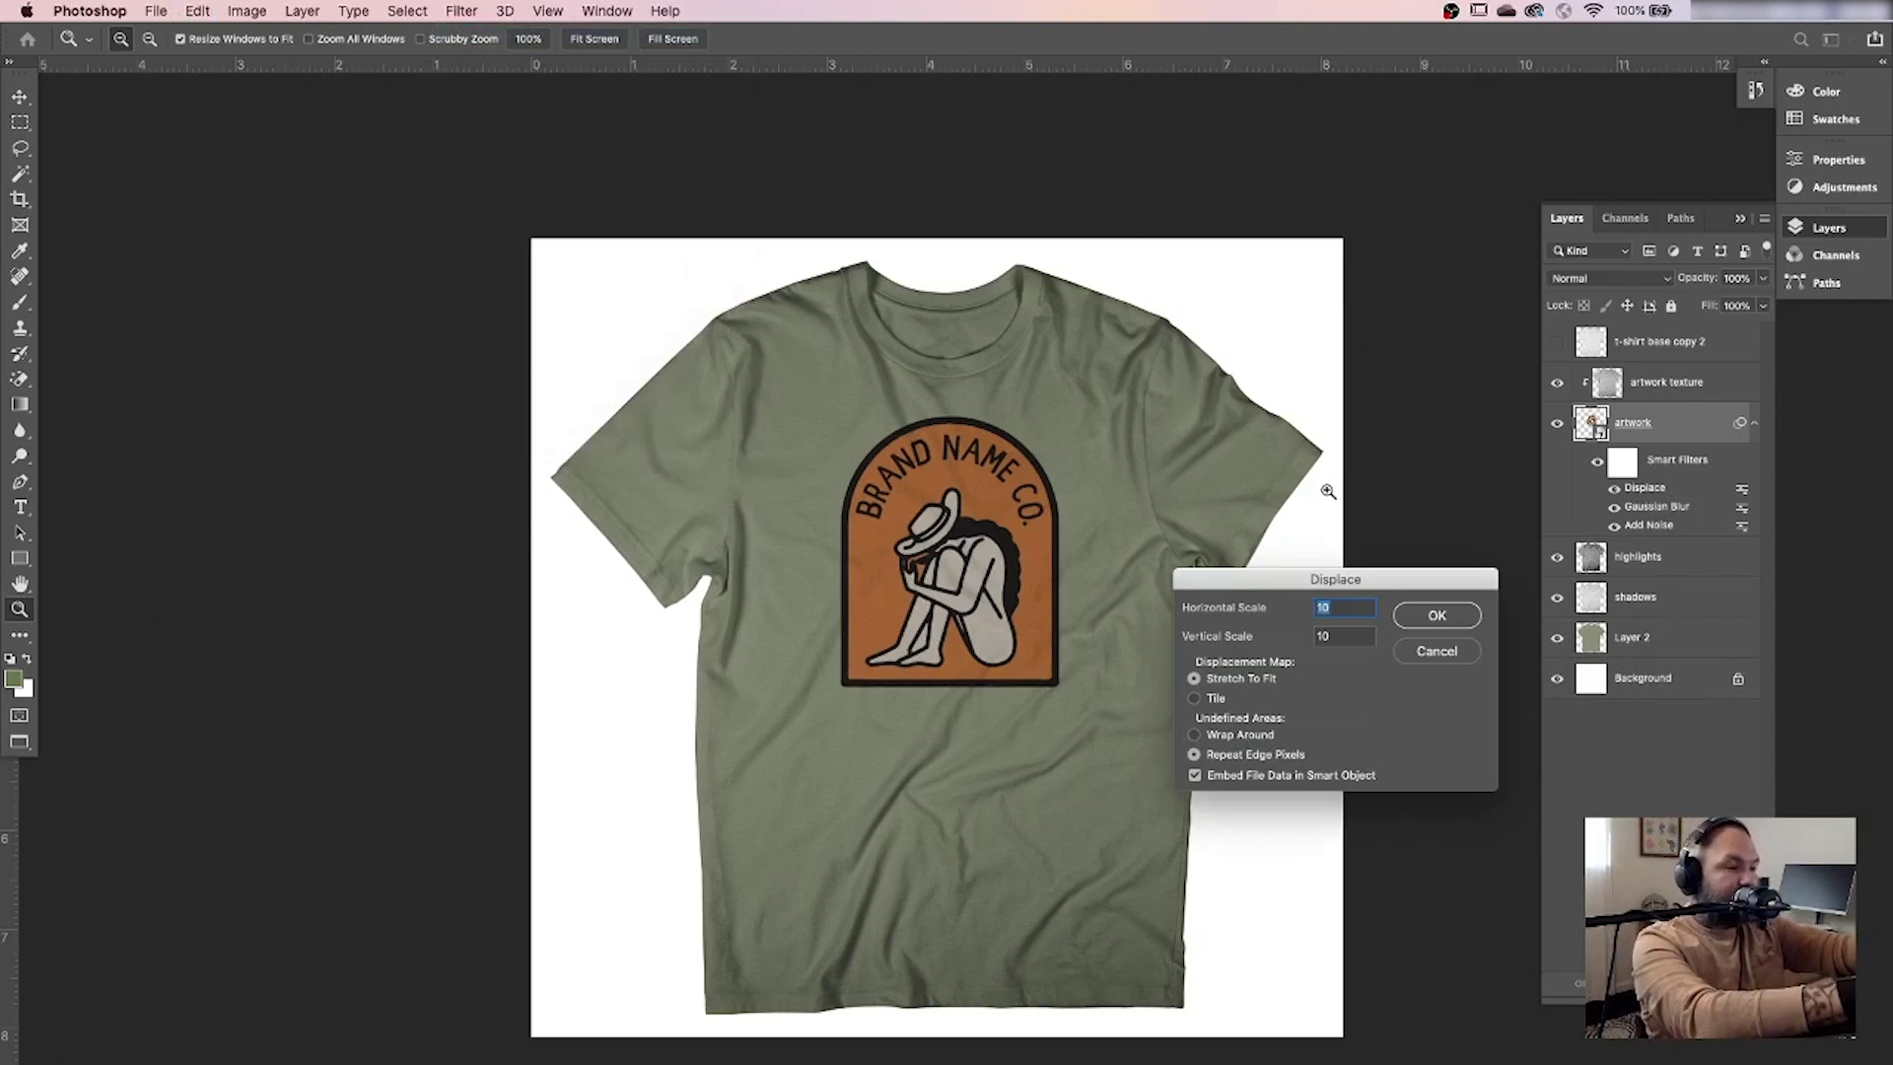
pyautogui.write('5')
pyautogui.press('Tab')
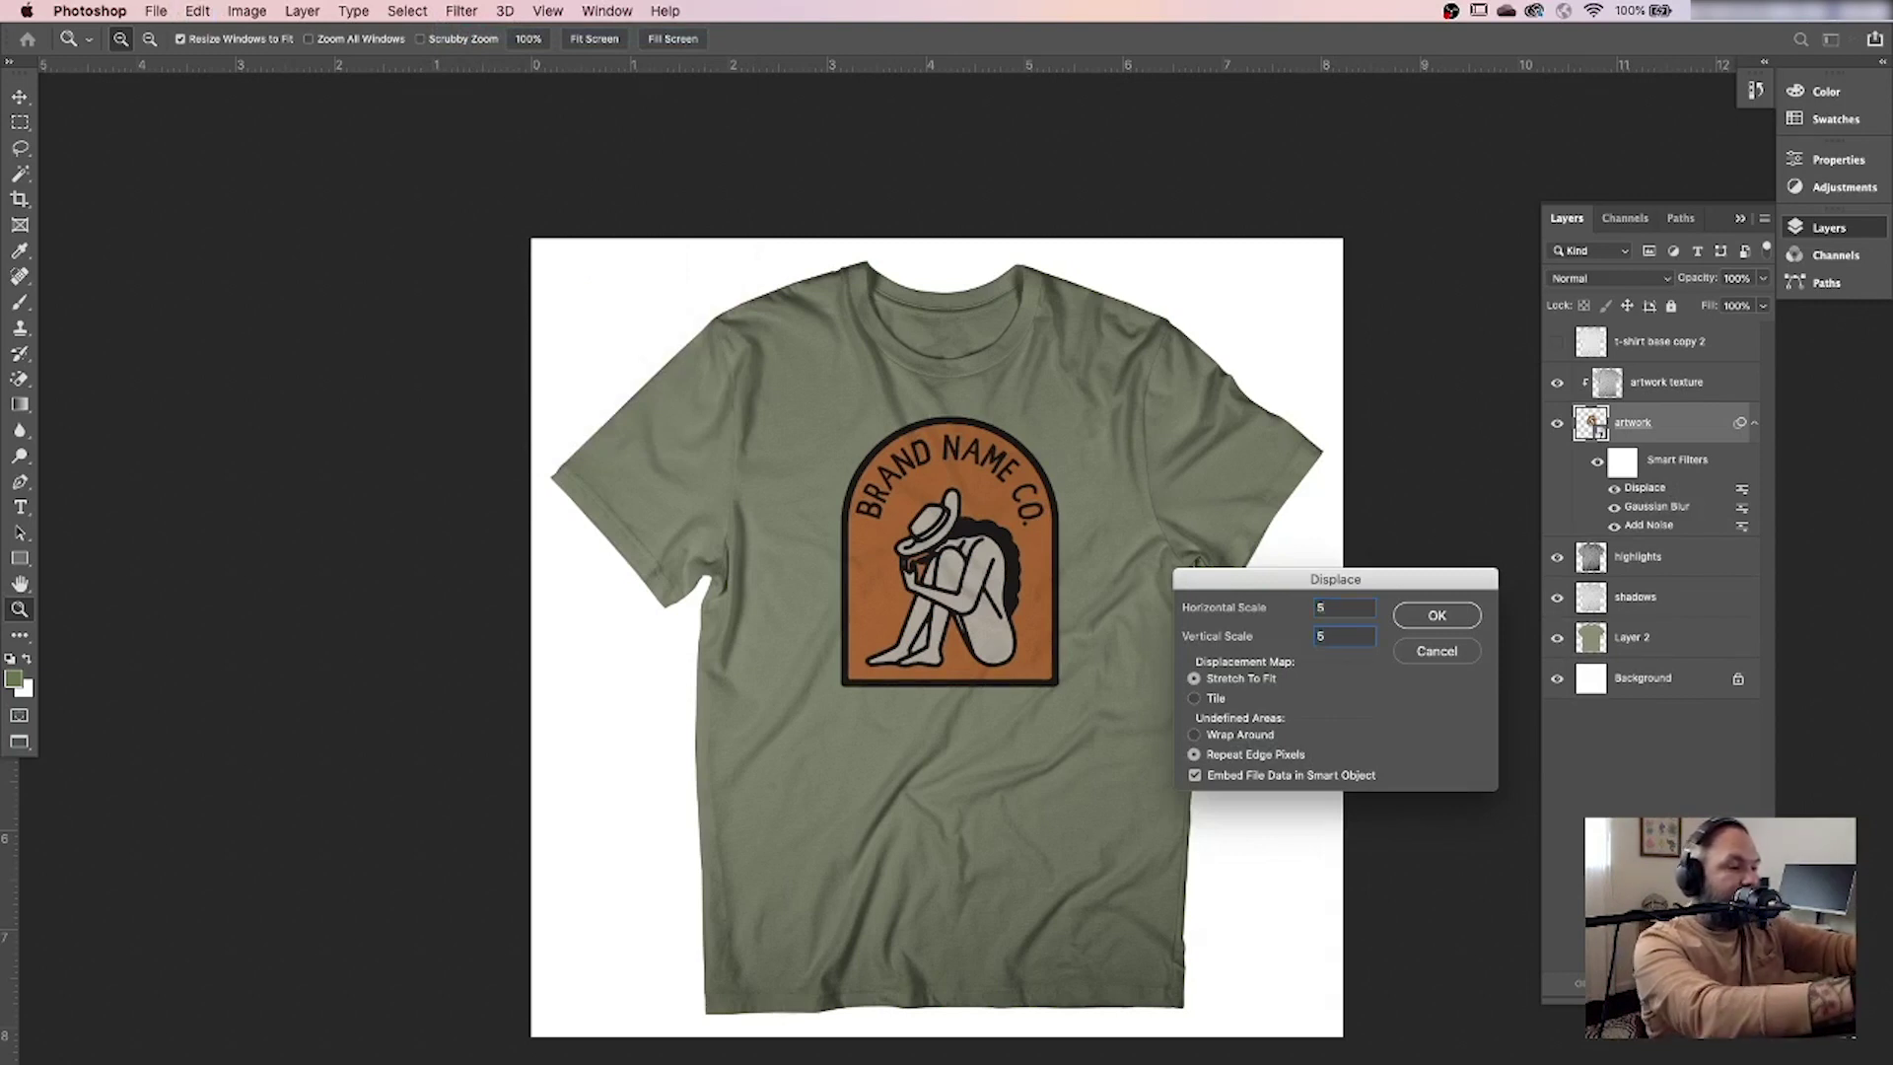
pyautogui.write('4')
pyautogui.press('Return')
pyautogui.doubleClick(815, 245)
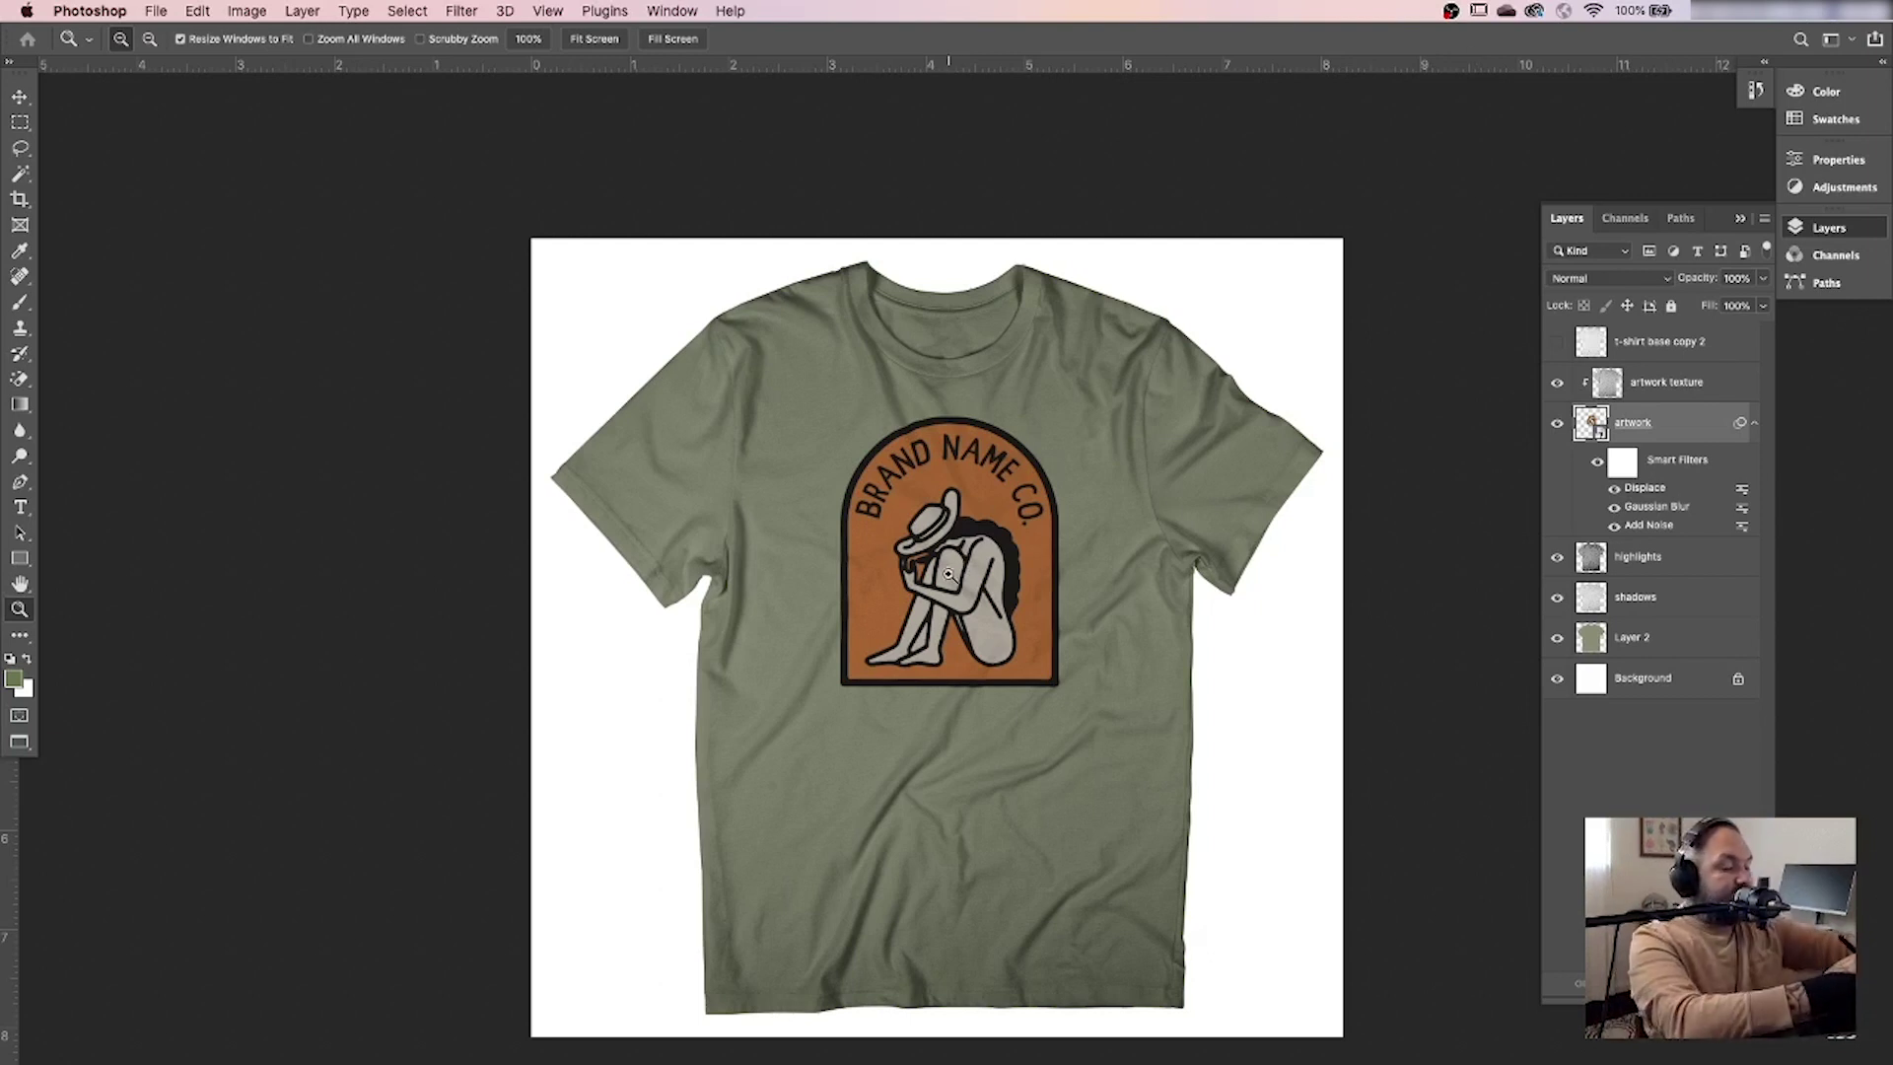
pyautogui.moveTo(927, 583); pyautogui.dragTo(966, 782)
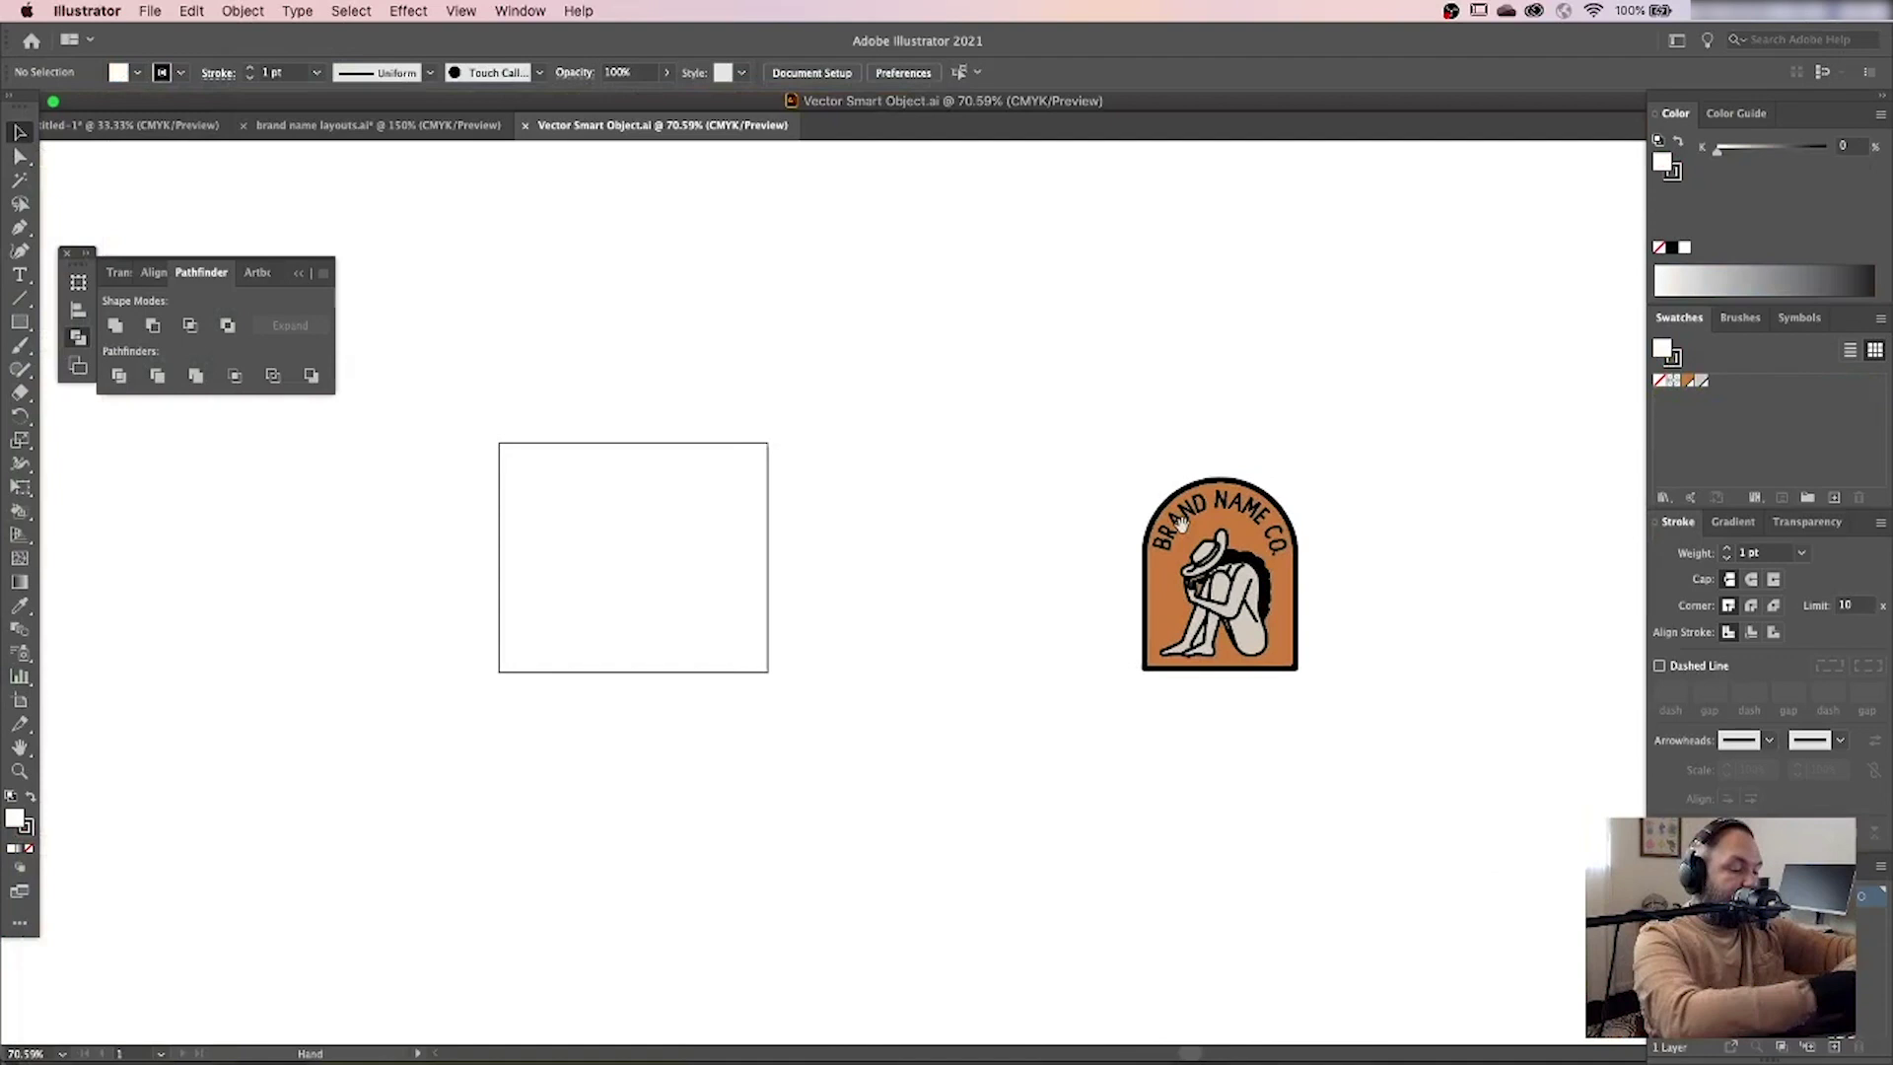
# Magnify the badge artwork and inspect the shin and orange background paths with Direct Selection.
pyautogui.press('z')
pyautogui.moveTo(1292, 473); pyautogui.dragTo(1133, 676)
pyautogui.click(921, 667)
pyautogui.press('a')
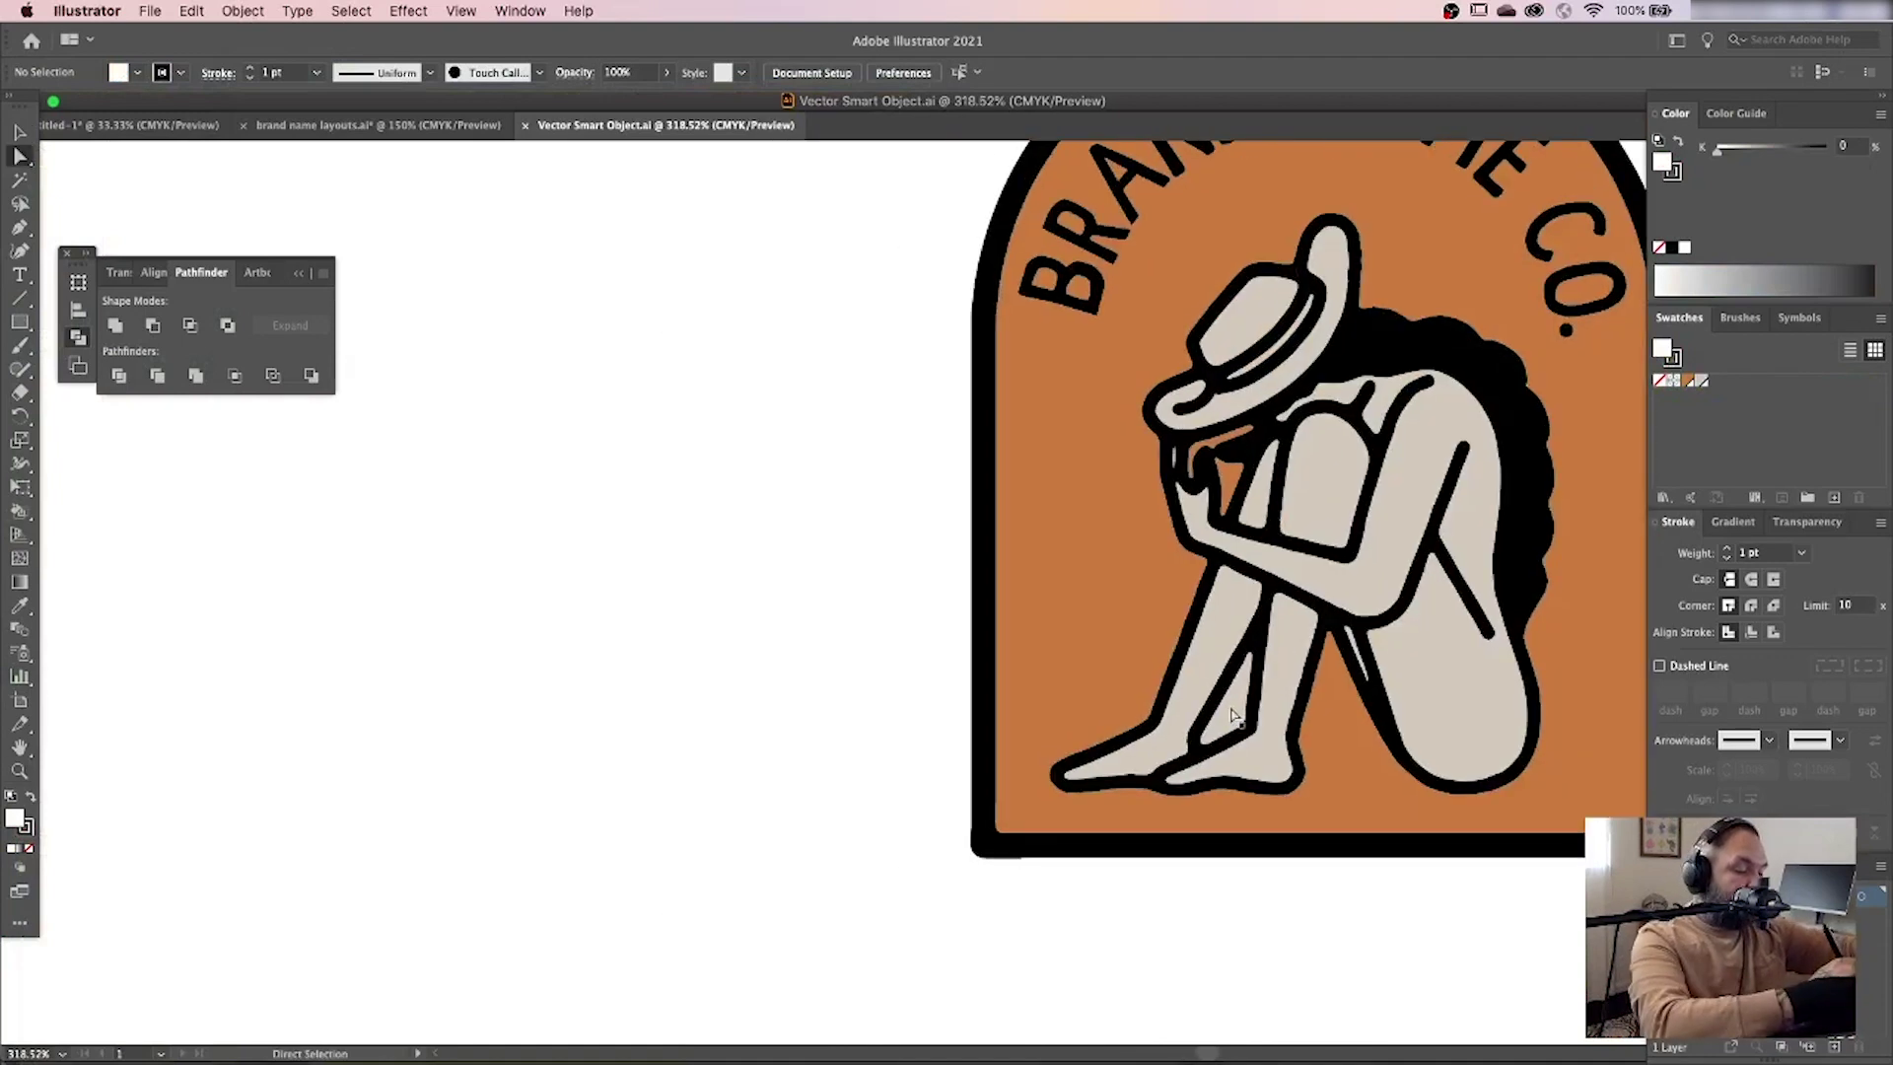
pyautogui.click(1237, 705)
pyautogui.click(1335, 719)
pyautogui.click(1469, 931)
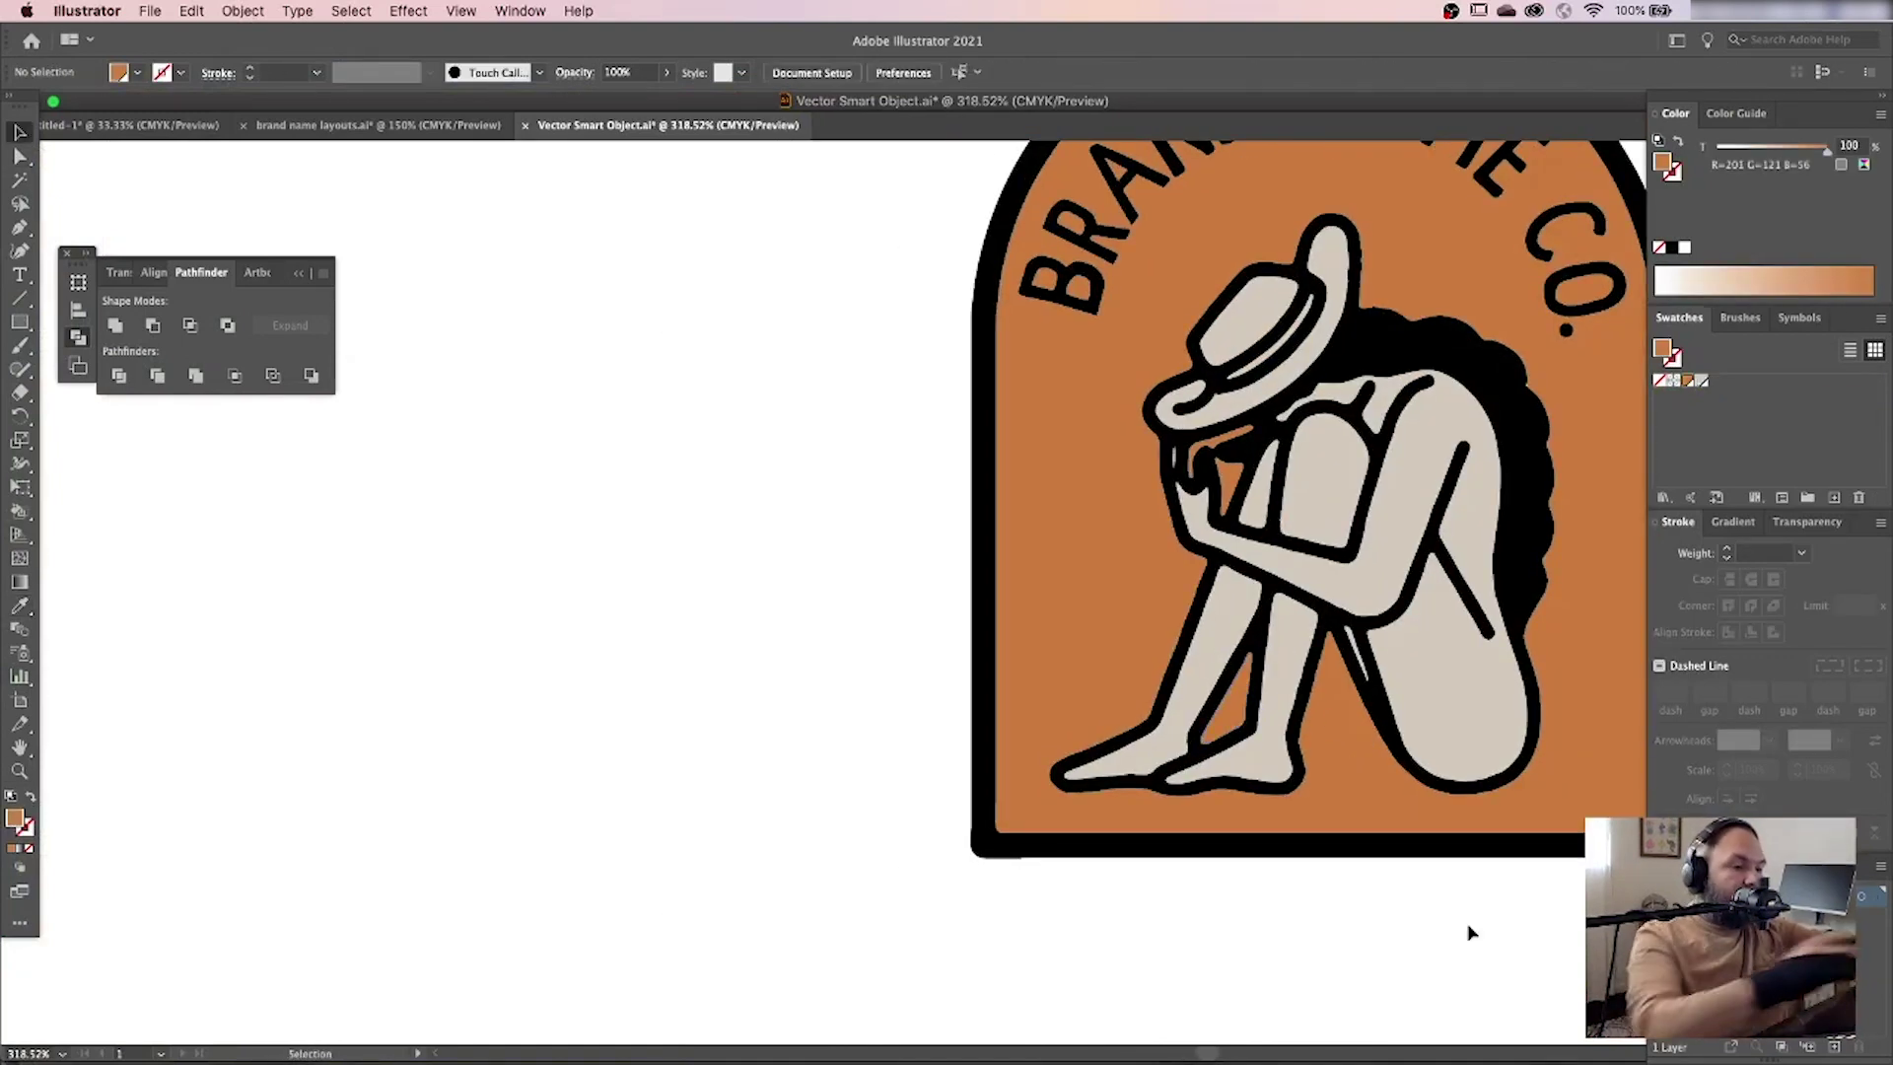
pyautogui.press('v')
pyautogui.hotkey('ctrl', '-')
pyautogui.press('v')
pyautogui.hotkey('ctrl', '-')
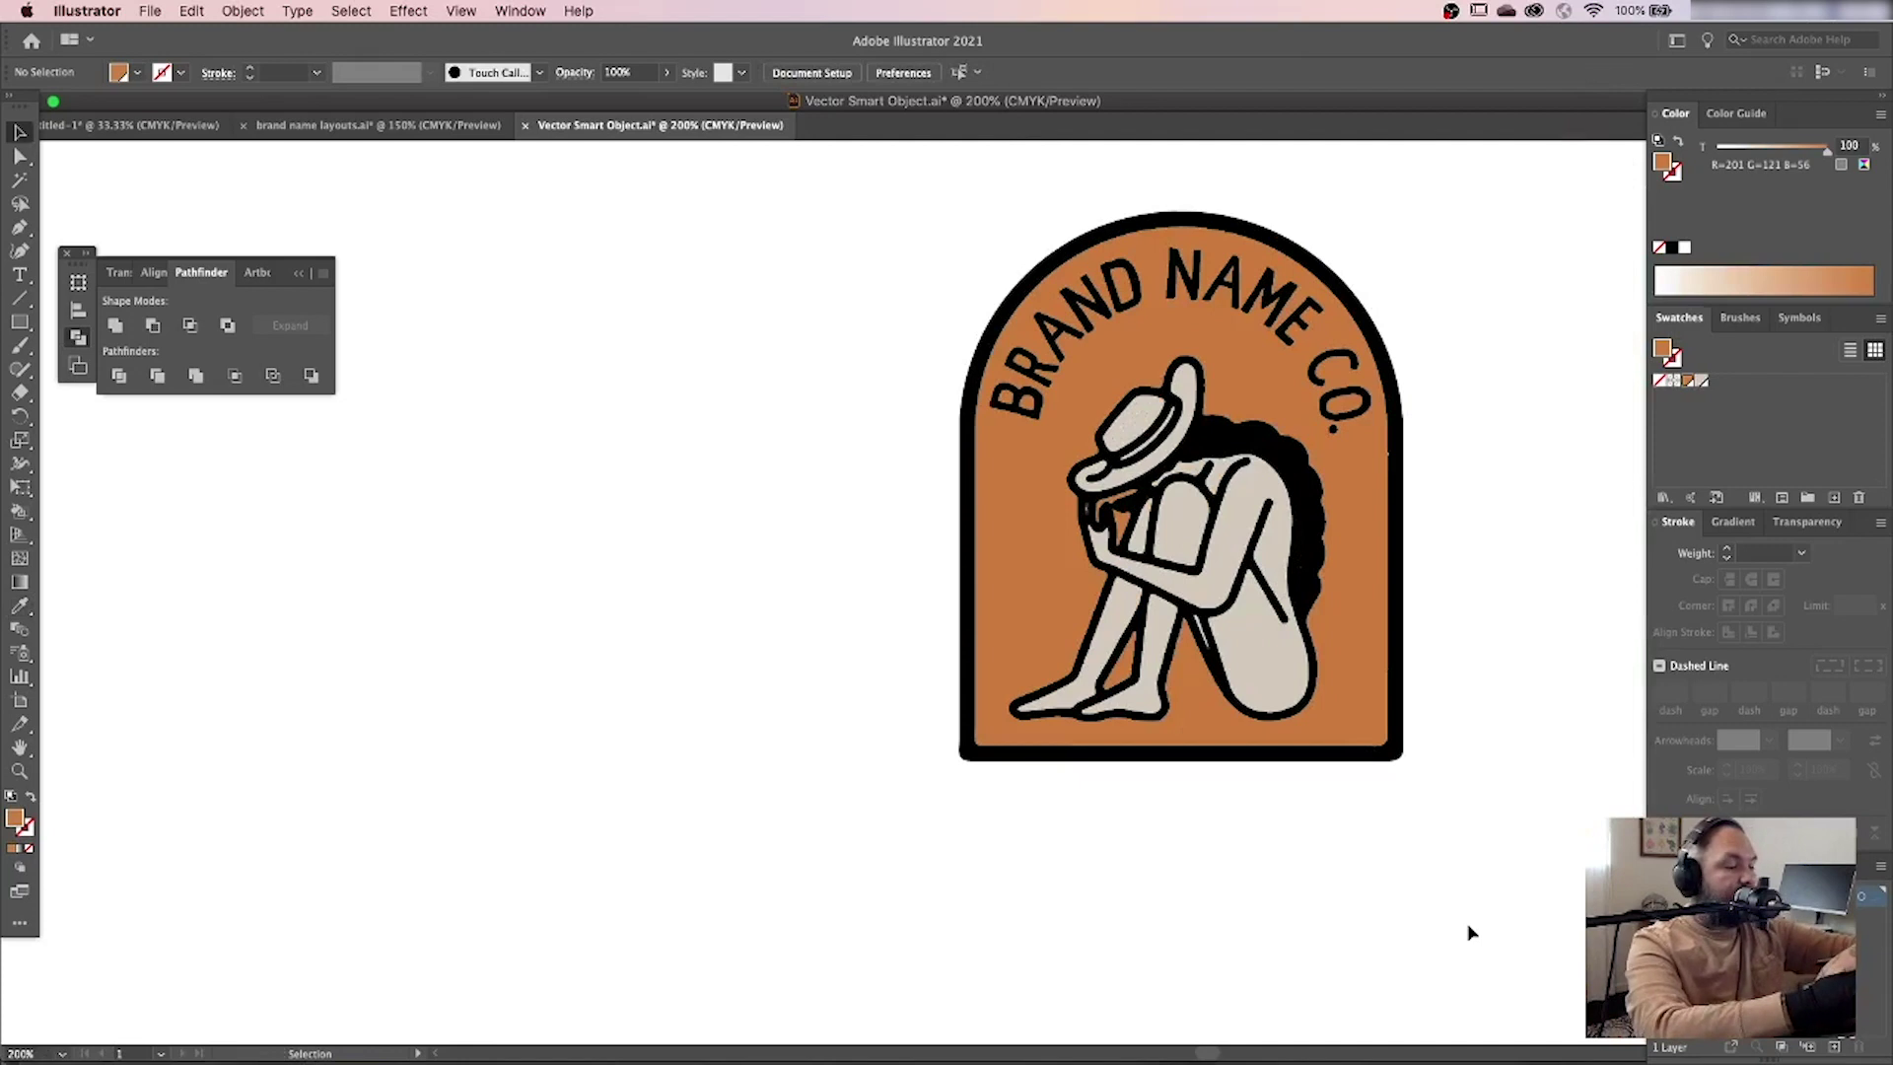
# Save and close Vector Smart Object.ai, returning to the Photoshop shirt mockup.
pyautogui.hotkey('ctrl', 's')
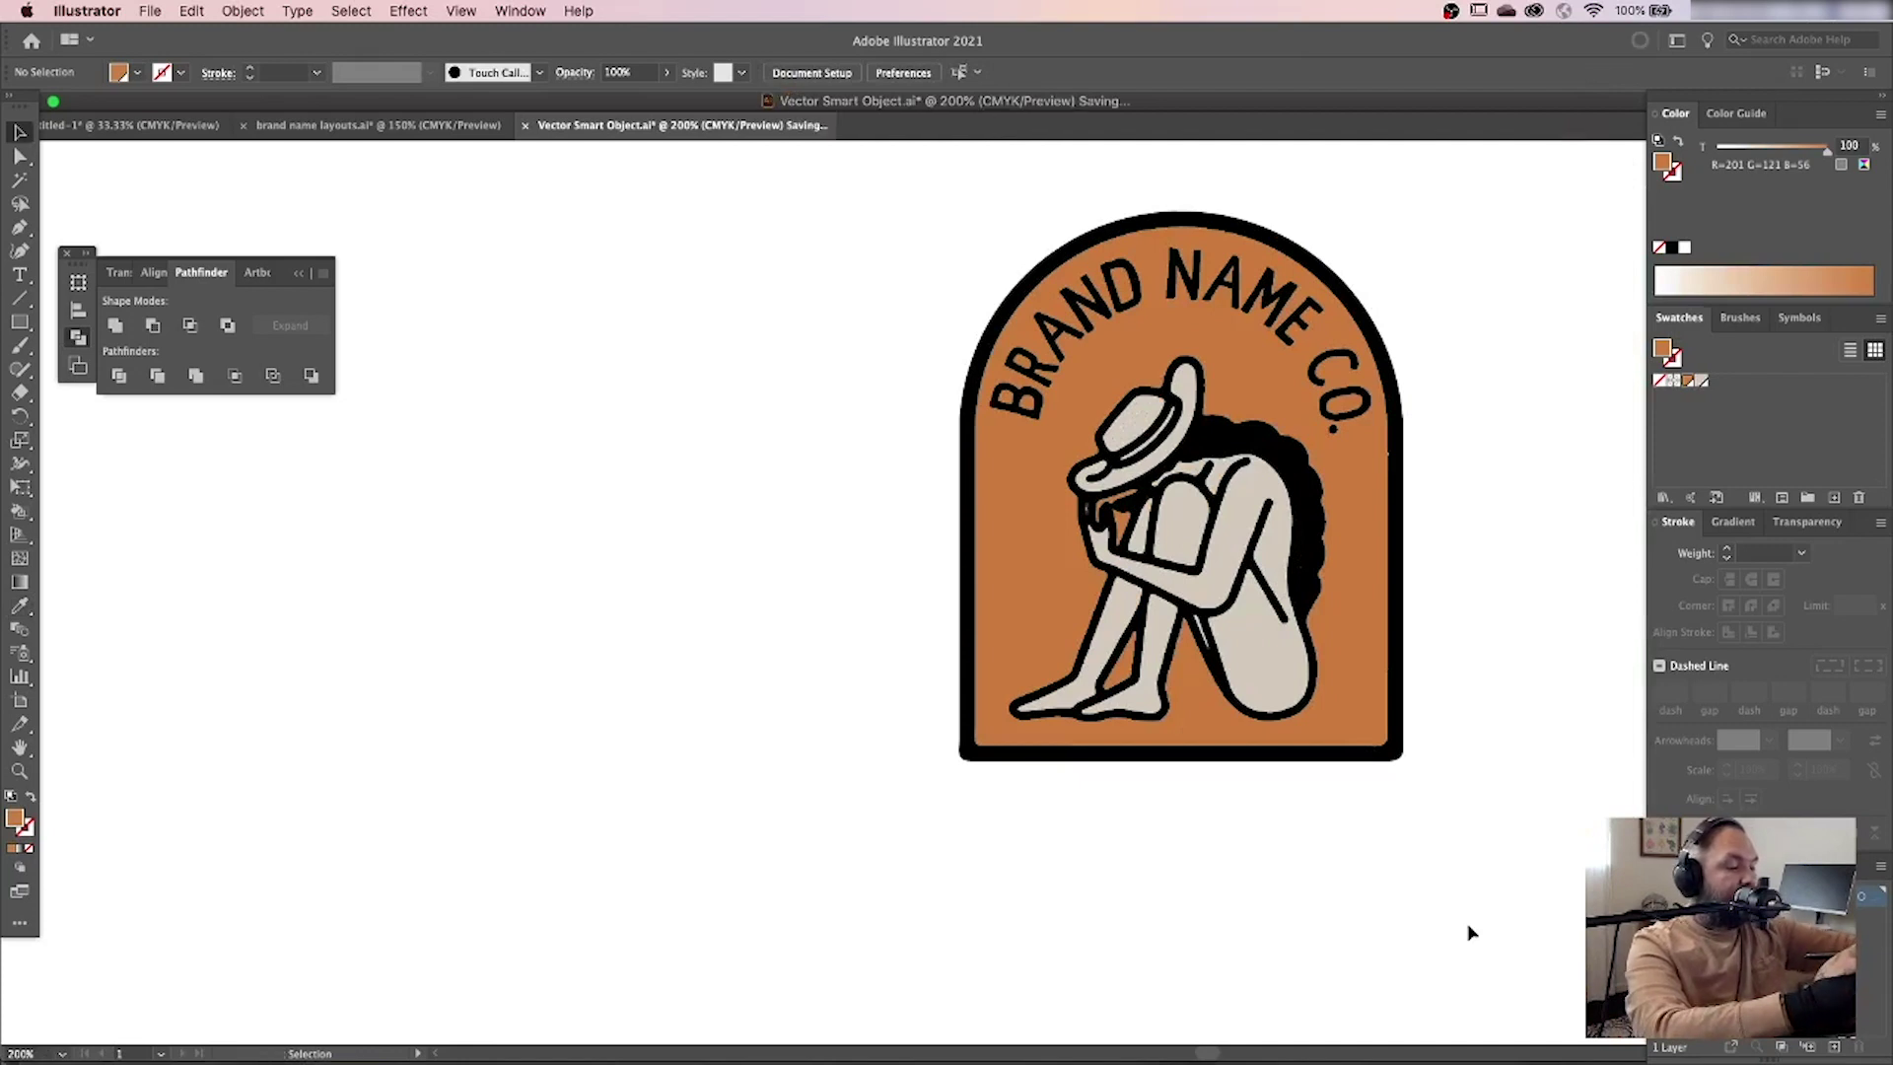
pyautogui.hotkey('ctrl', 'w')
pyautogui.press('a')
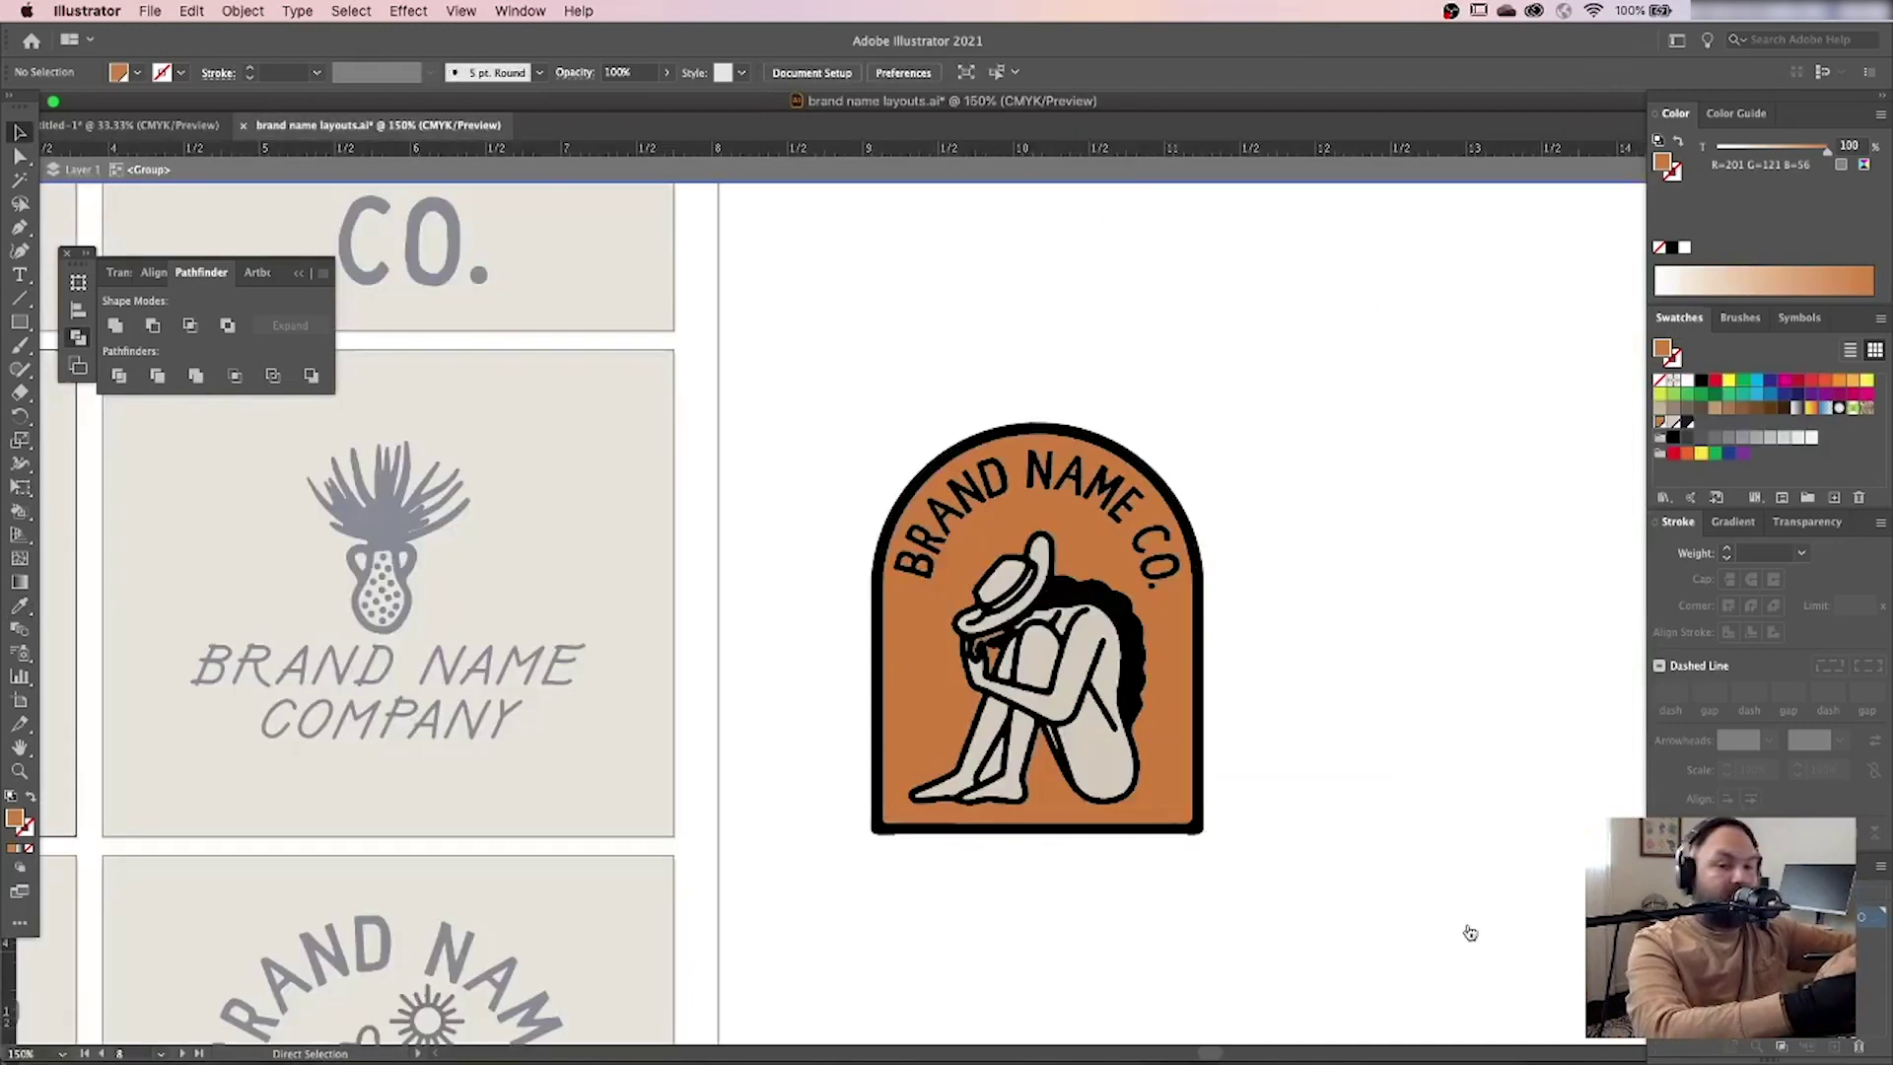
pyautogui.press('super+Tab')
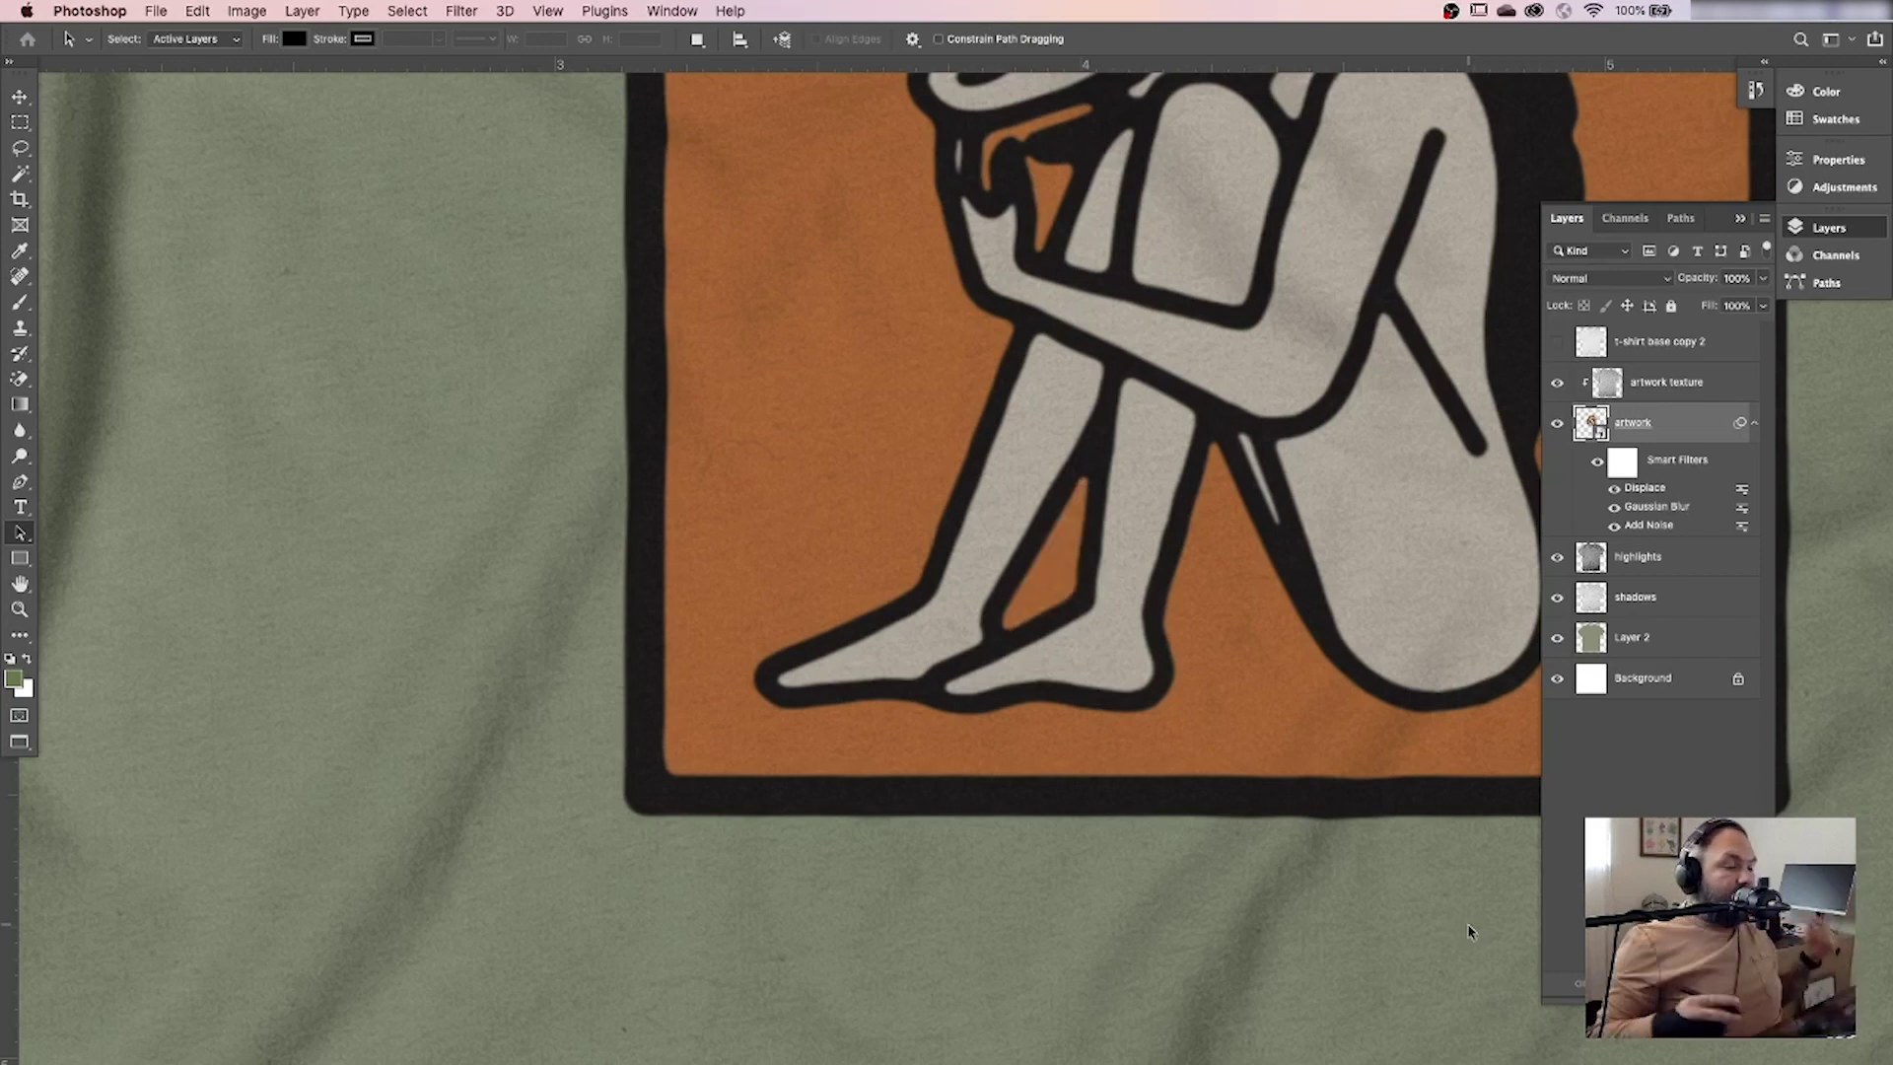
# Zoom far in on the displaced, noise-textured badge lettering, then back out to the whole shirt.
pyautogui.press('super+minus')
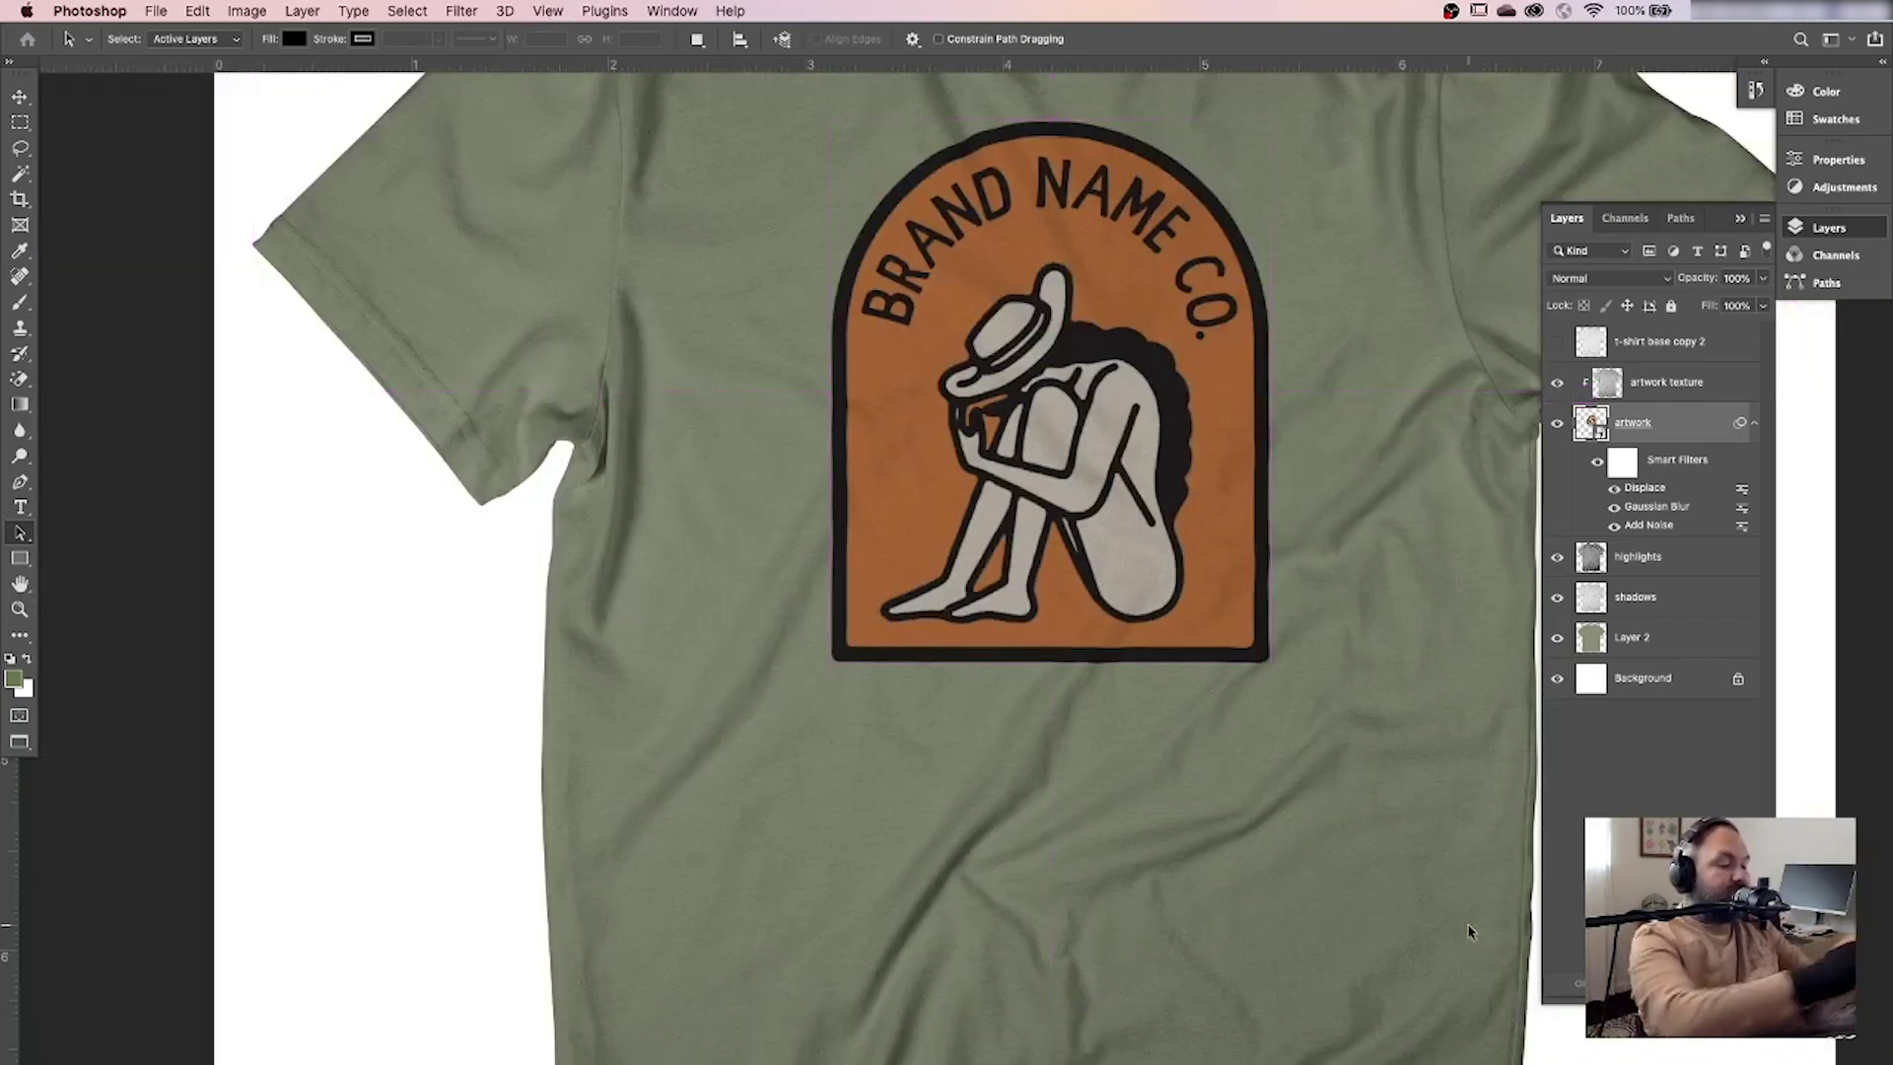
pyautogui.press('super+minus')
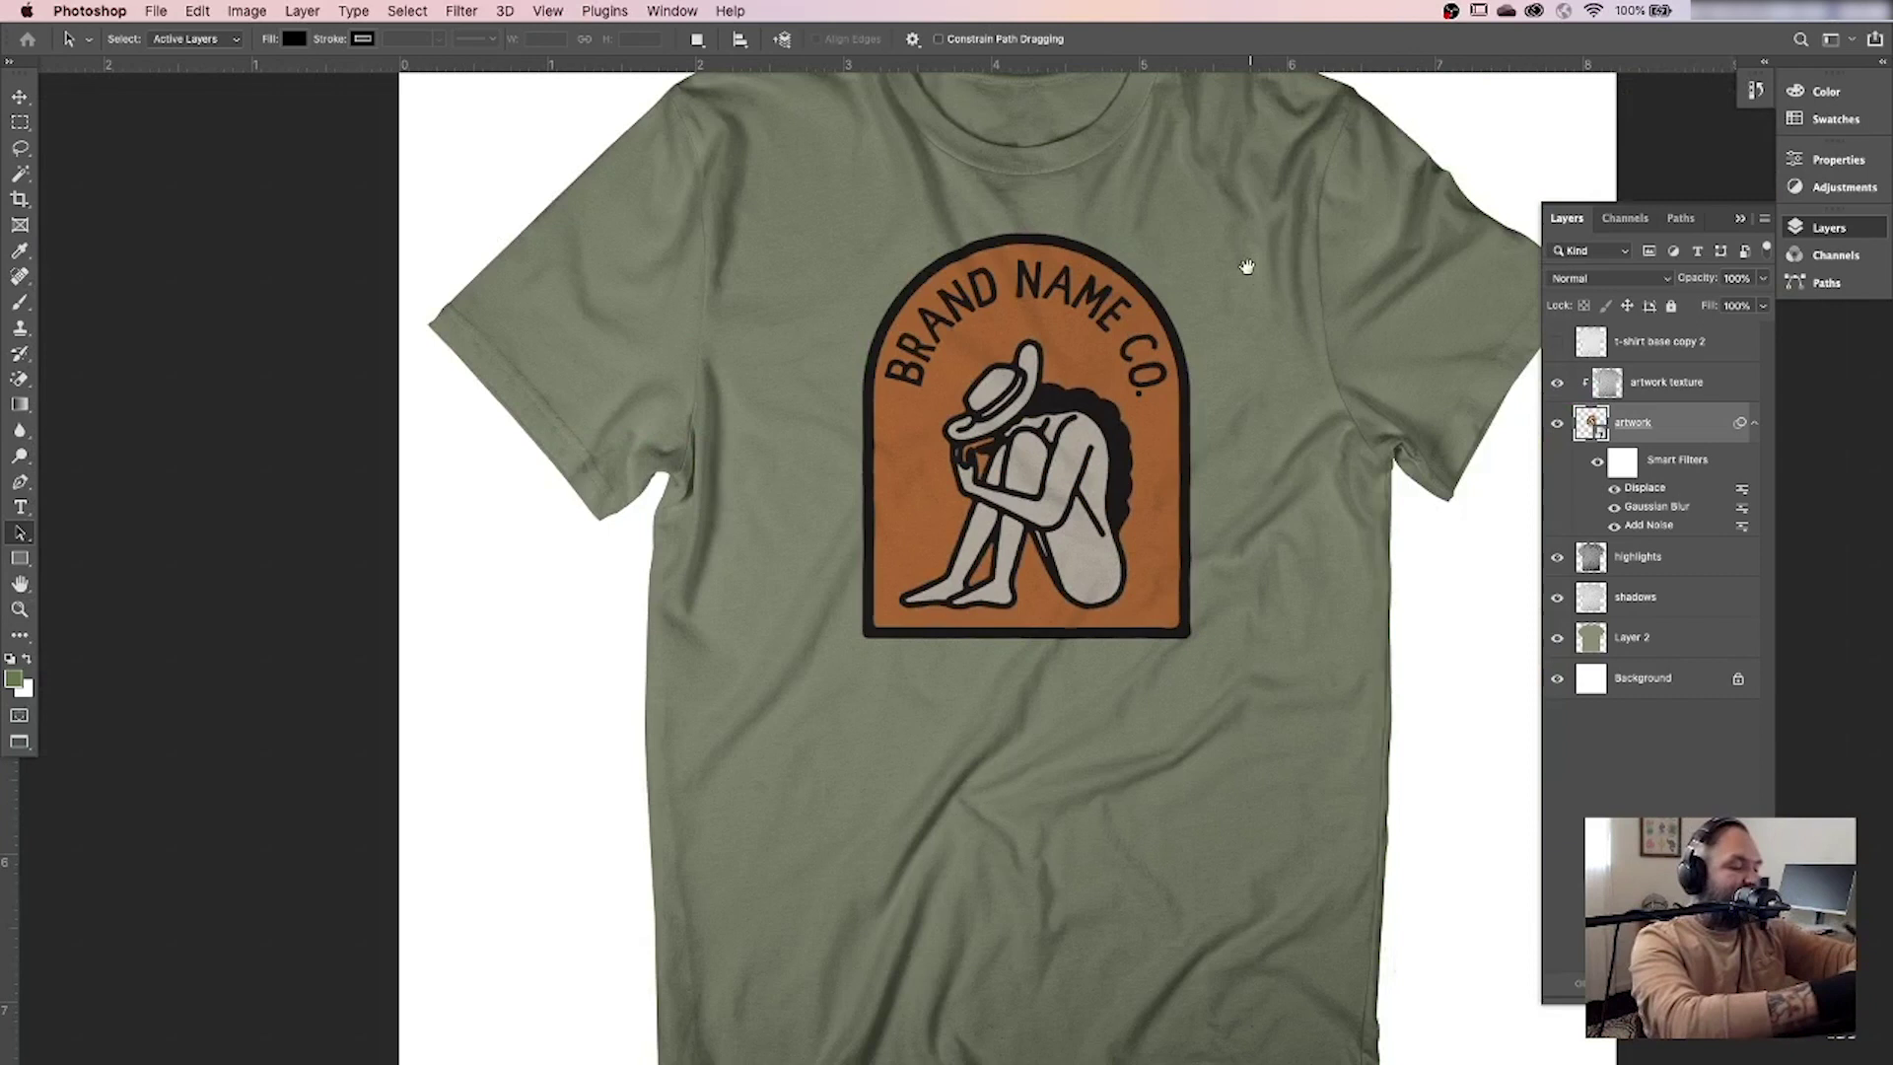
pyautogui.moveTo(1240, 258); pyautogui.dragTo(1303, 446)
pyautogui.press('z')
pyautogui.click(1203, 839)
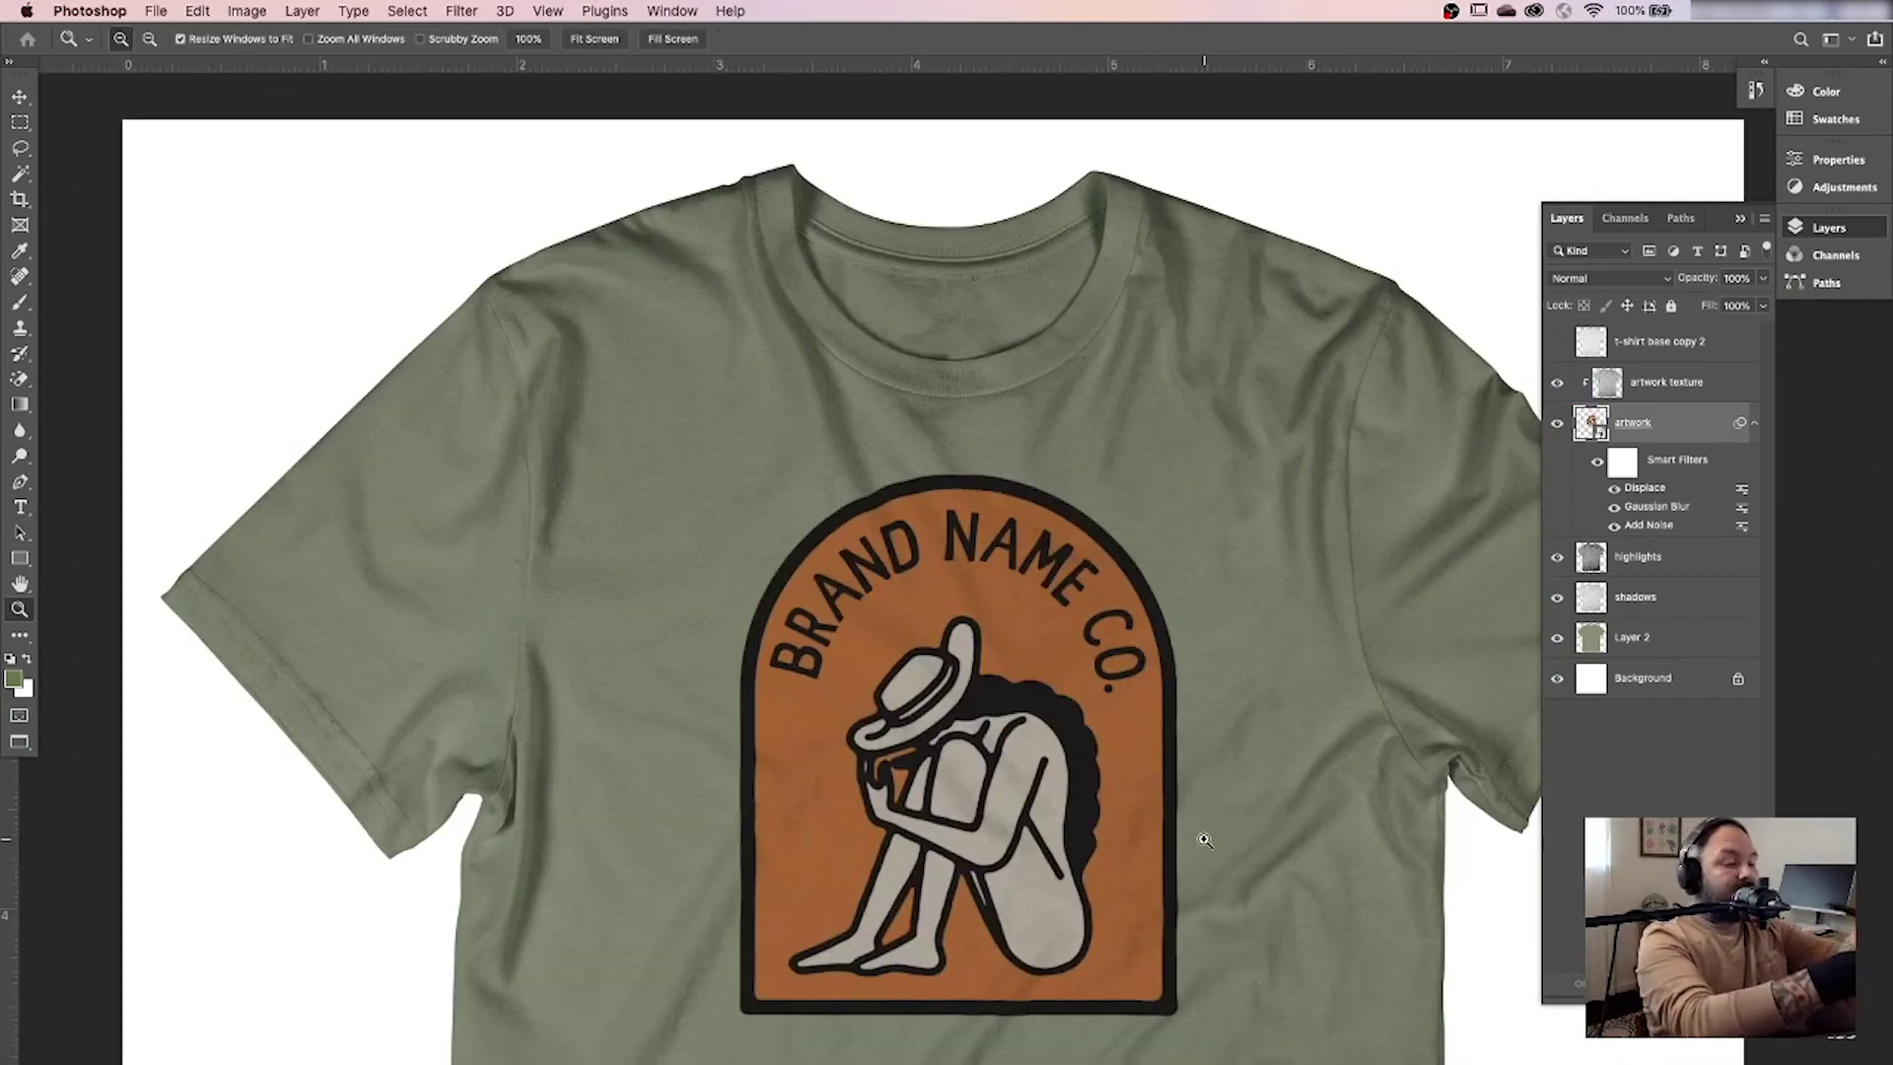
pyautogui.click(968, 560)
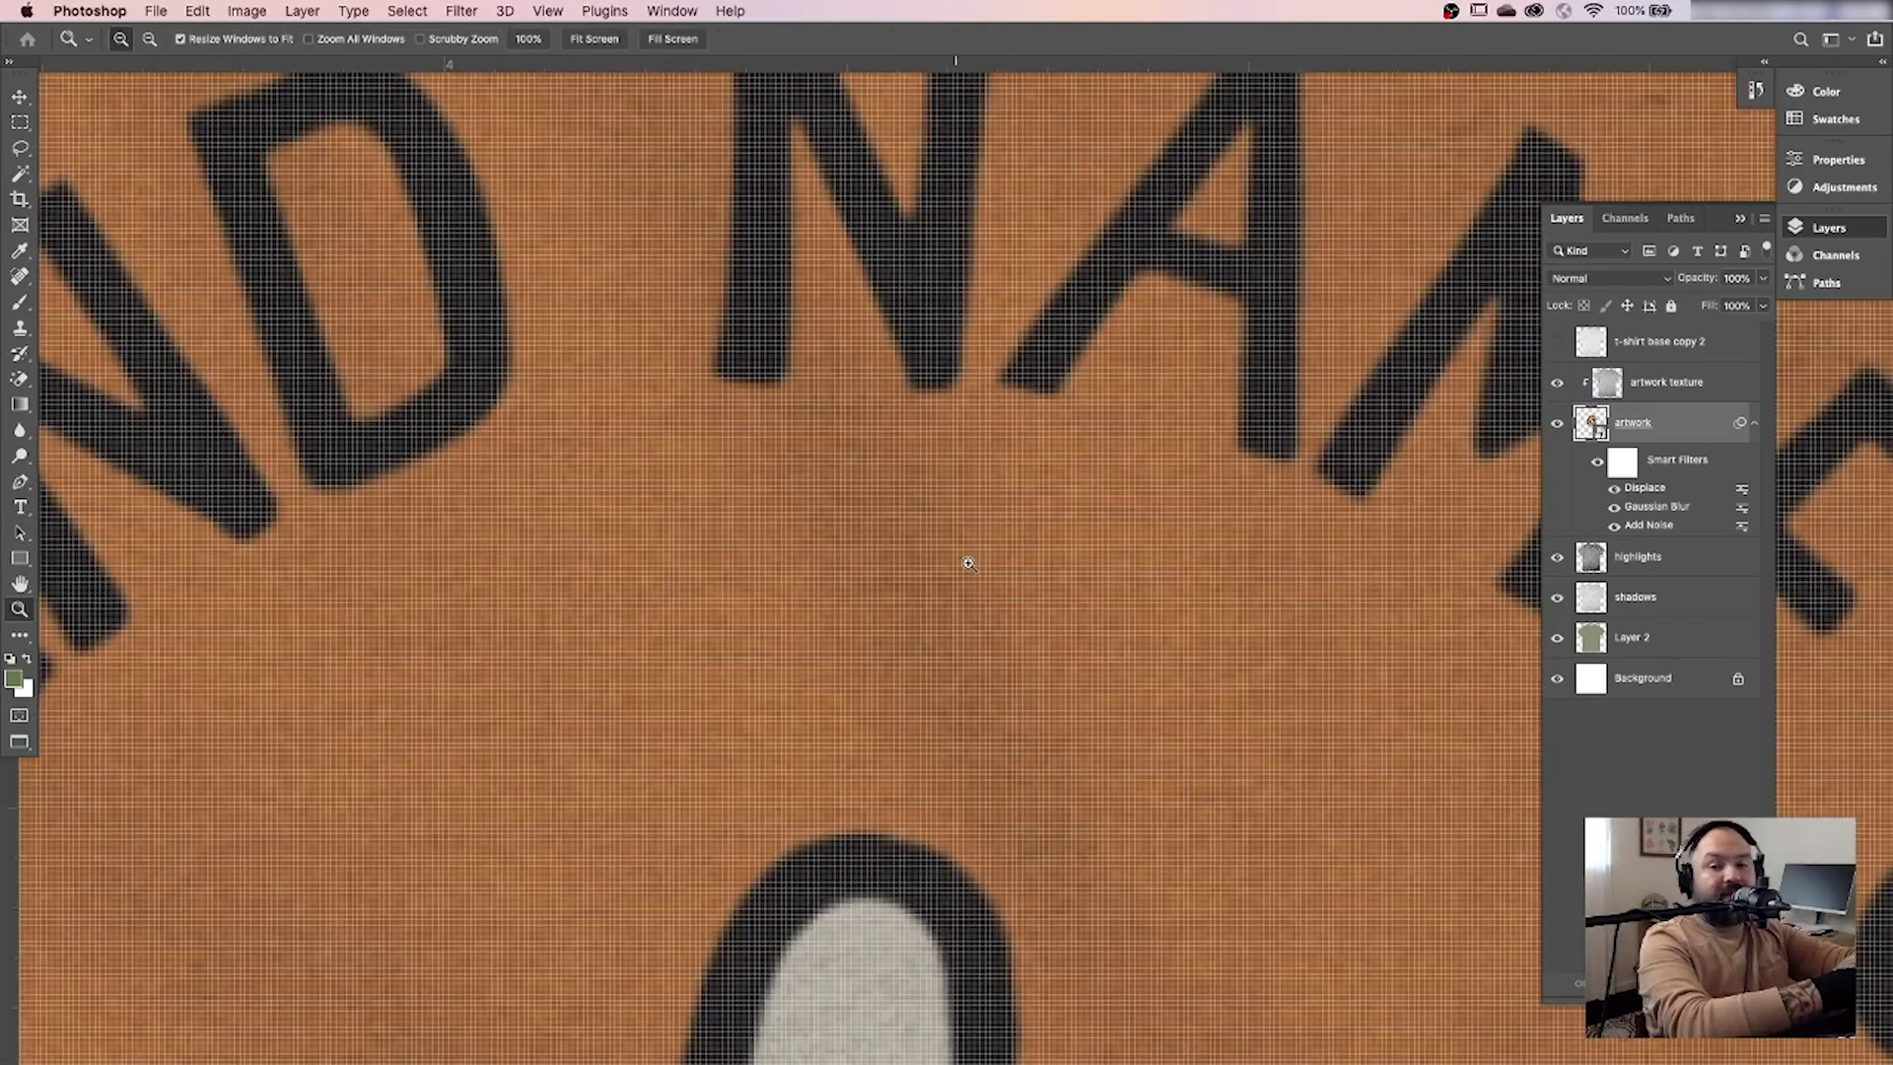
pyautogui.press('super+minus')
pyautogui.press('super+minus')
pyautogui.press('super+minus')
pyautogui.press('super+minus')
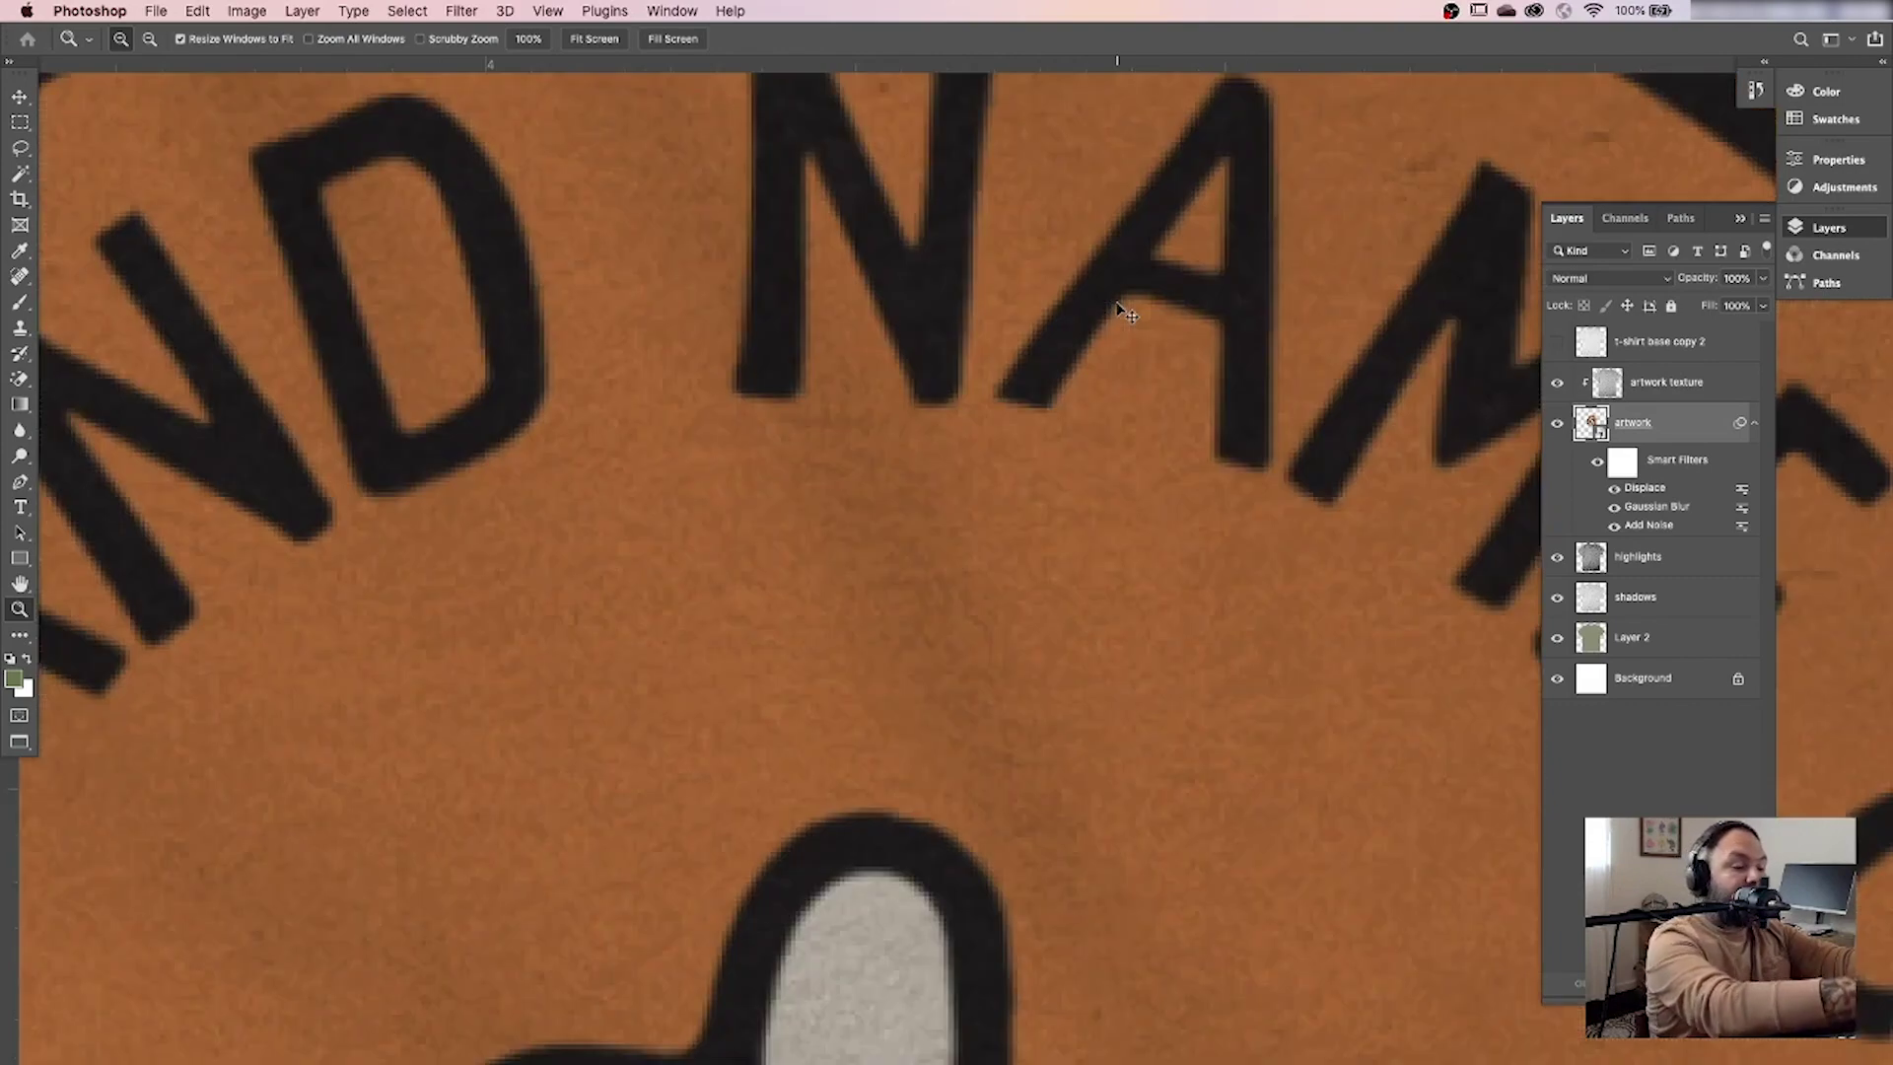
pyautogui.press('super+minus')
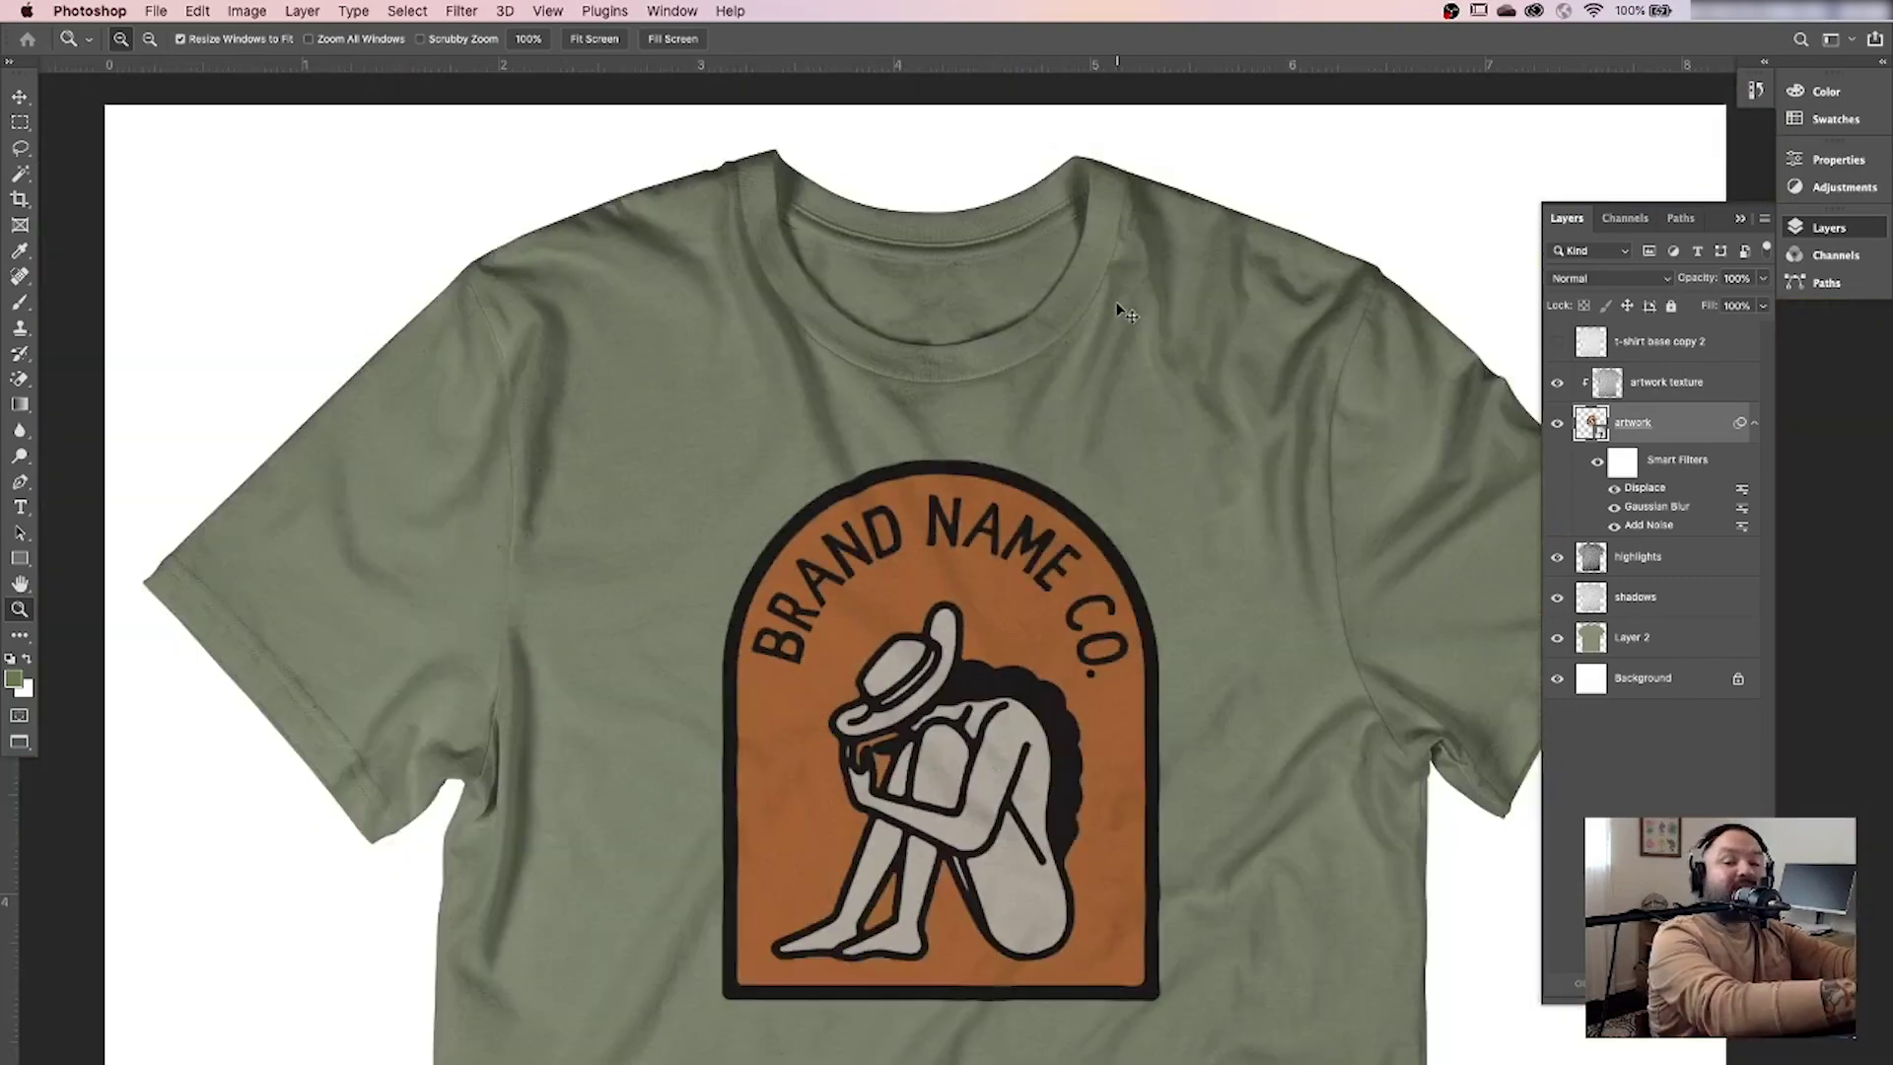